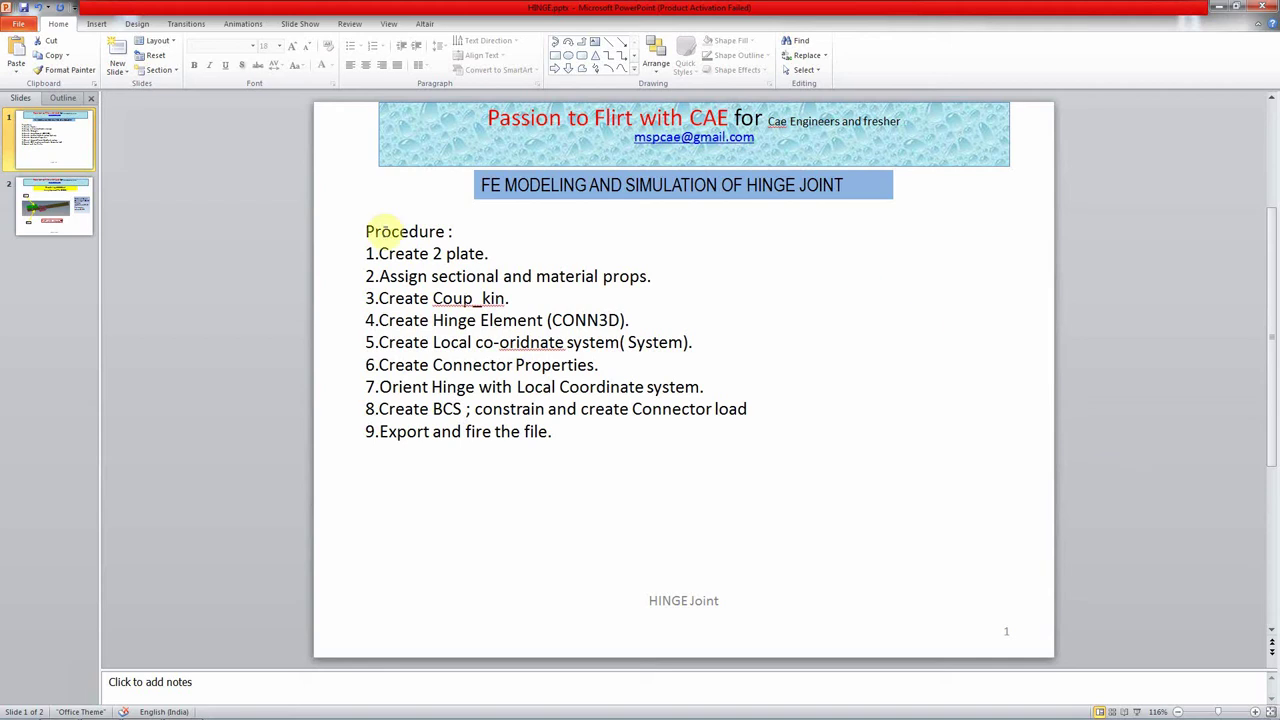
- View the second slide of the hinge presentation, then switch to HyperMesh and leave its load types settings
{"action": "left_click", "coordinate": [70, 226]}
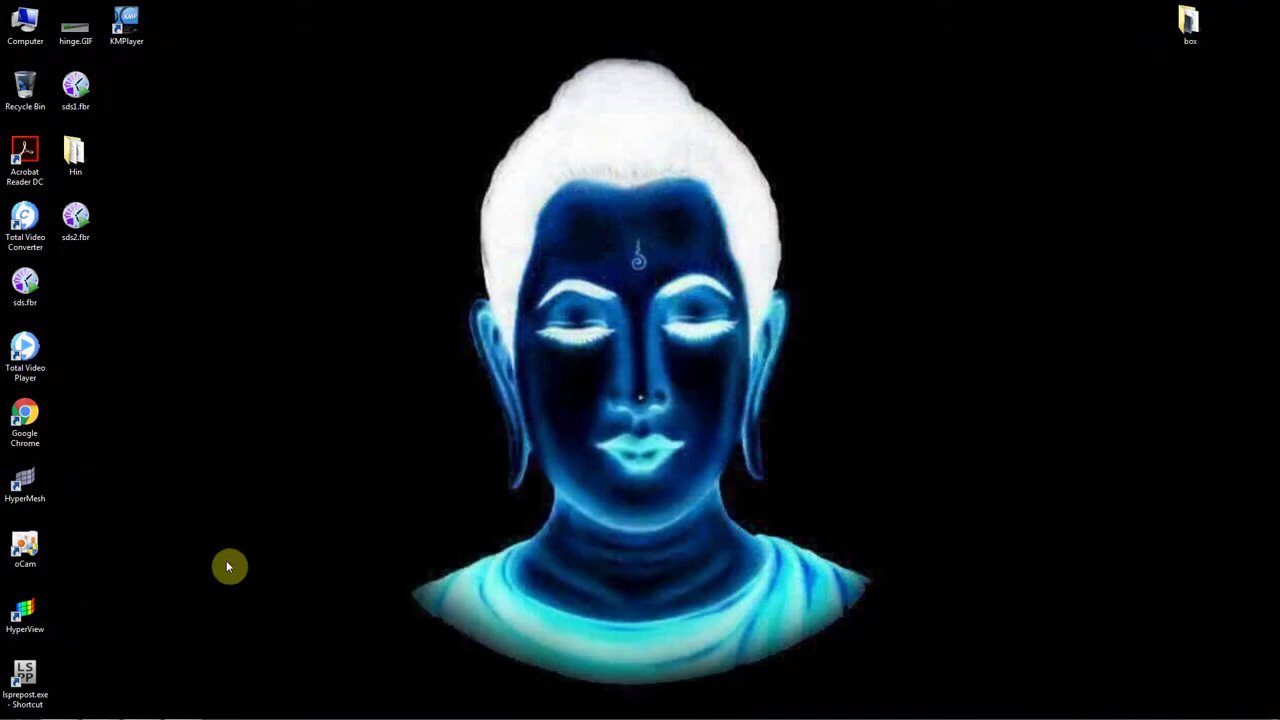
{"action": "left_click", "coordinate": [100, 707]}
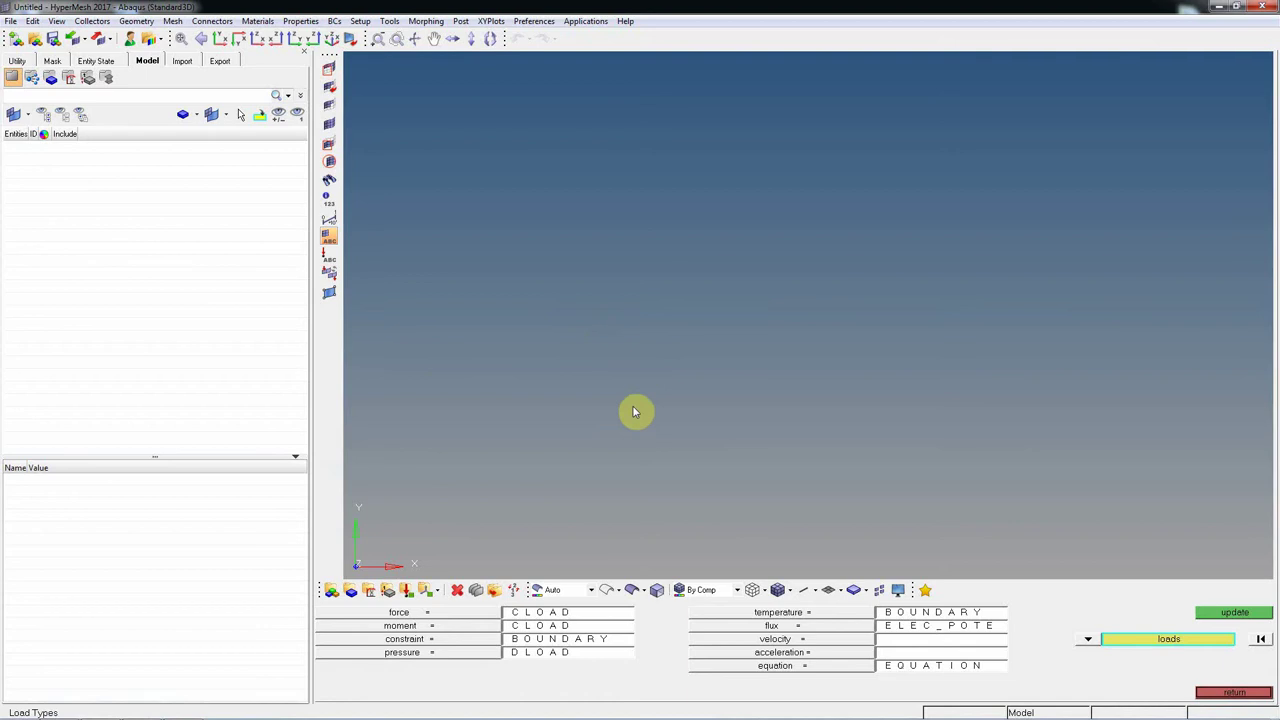
{"action": "key", "text": "Escape"}
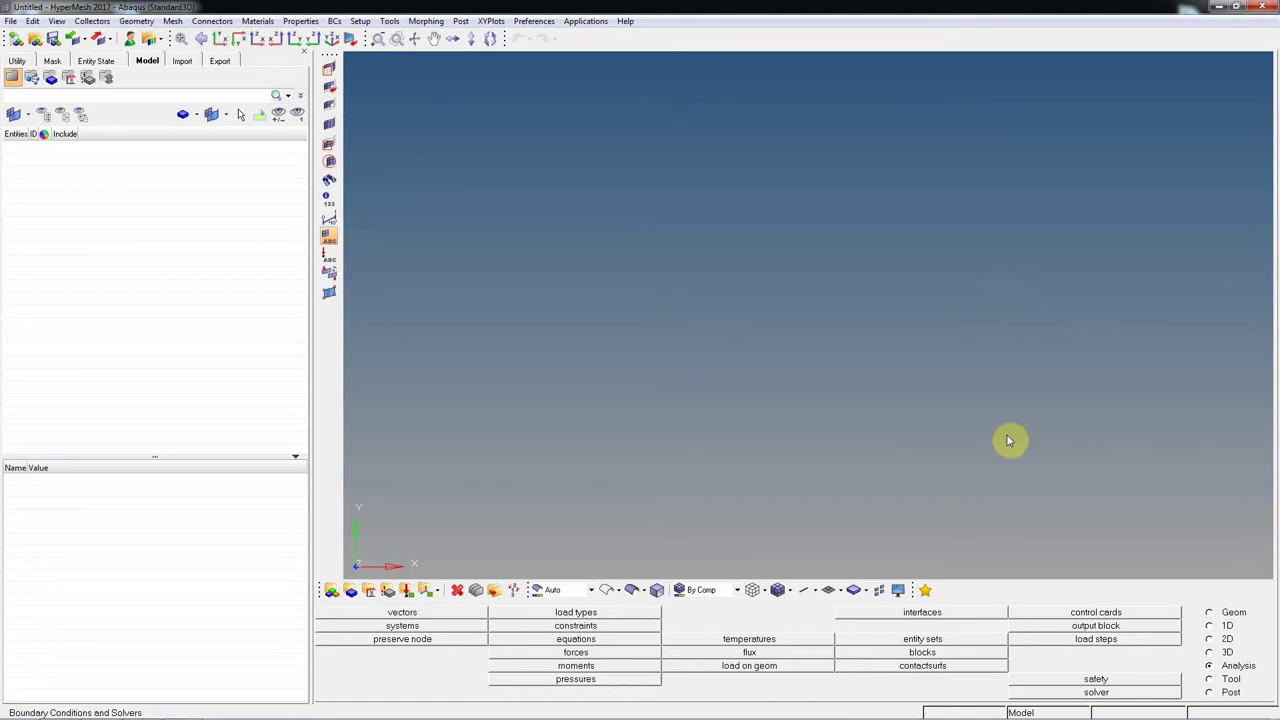
- Create two nodes, one at the origin and one at x = 100, y = 0, z = 0
{"action": "key", "text": "F8"}
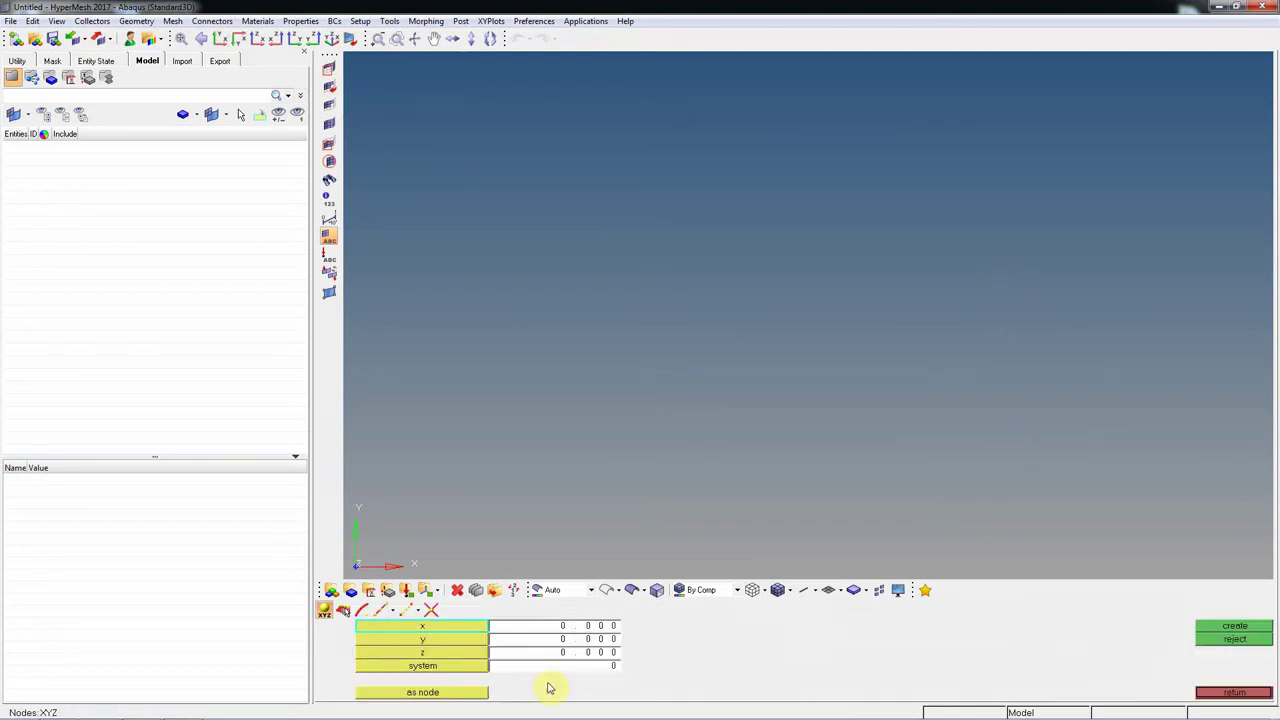
{"action": "left_click", "coordinate": [1234, 626]}
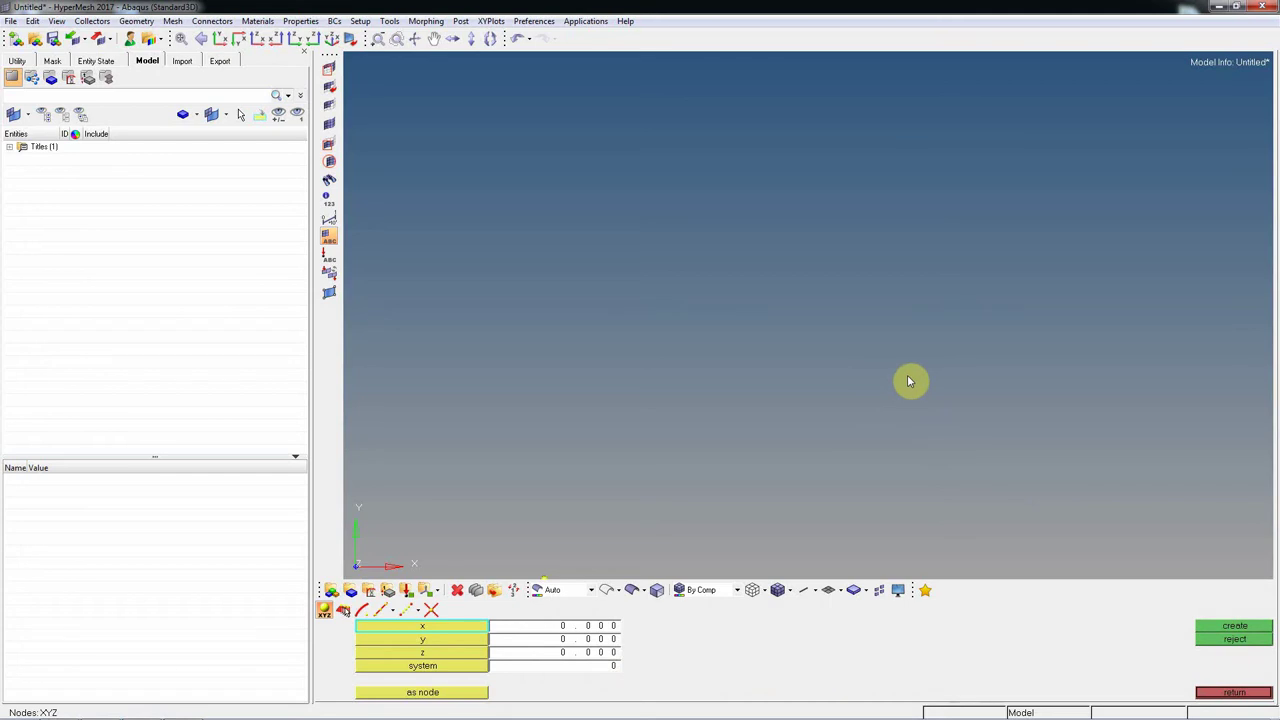
{"action": "left_click", "coordinate": [552, 626]}
{"action": "type", "text": "10"}
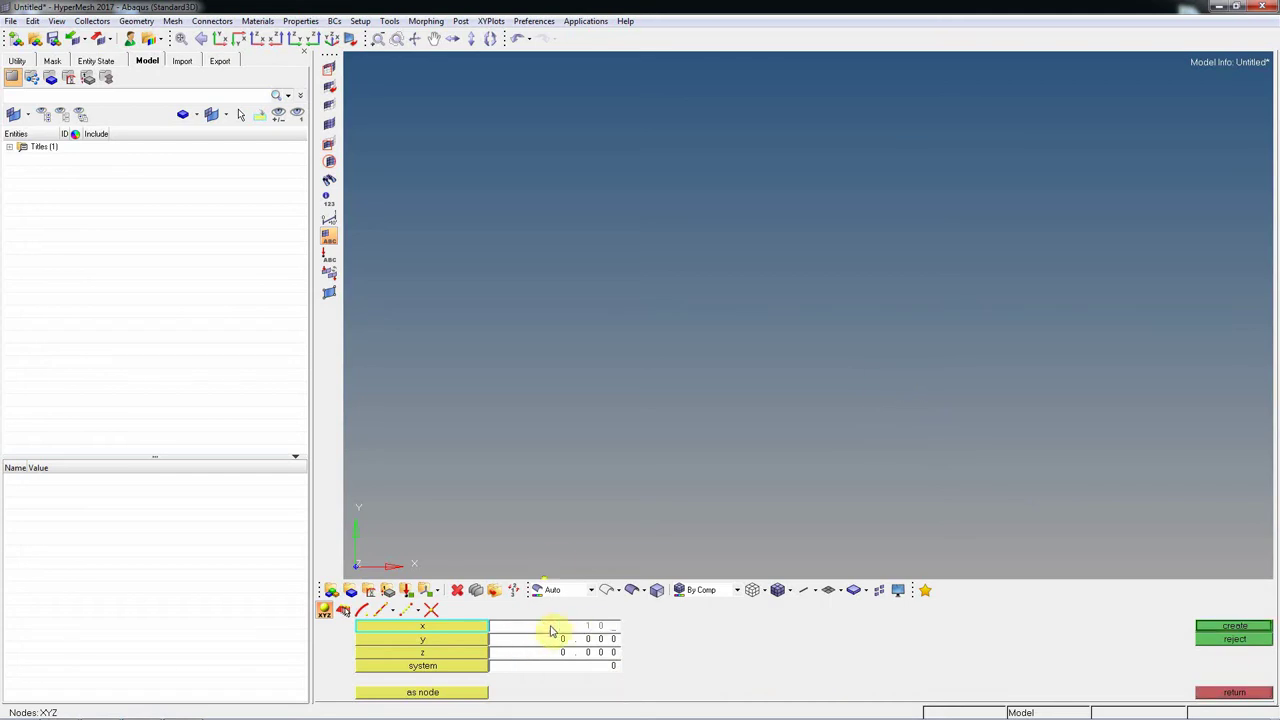
{"action": "left_click", "coordinate": [1247, 627]}
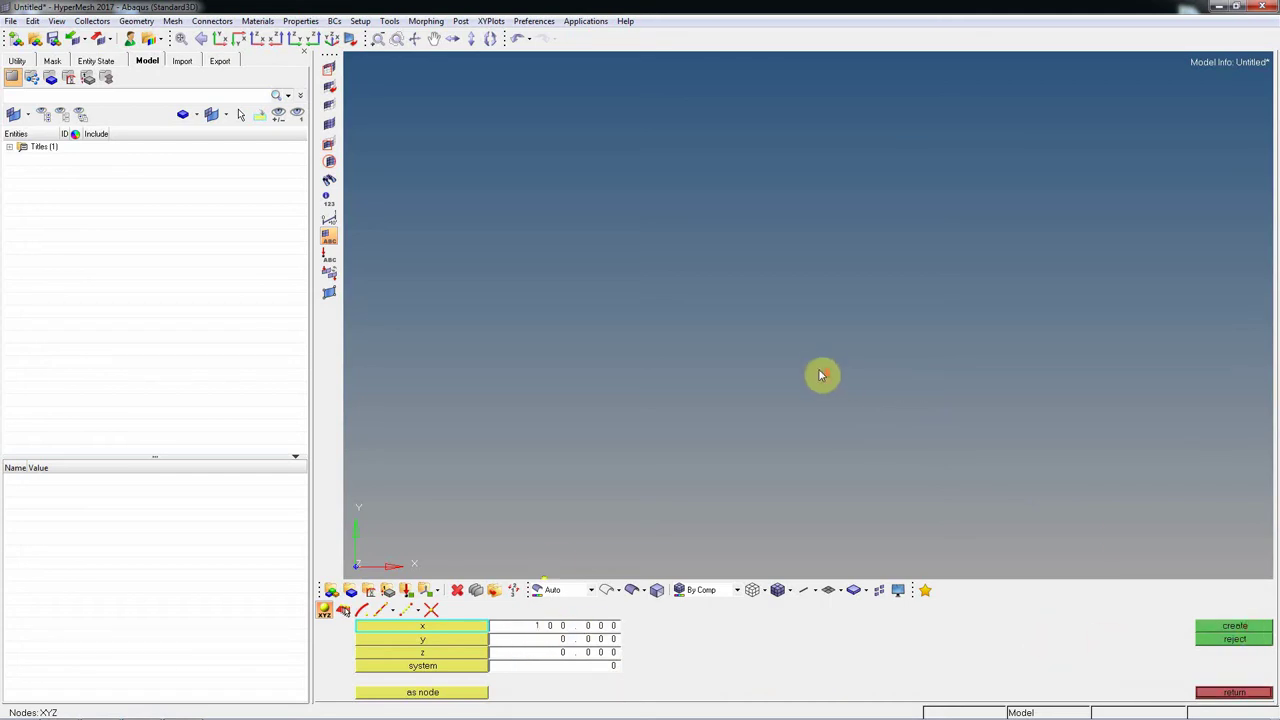
{"action": "left_click_drag", "start_coordinate": [818, 368], "coordinate": [810, 366], "text": "ctrl"}
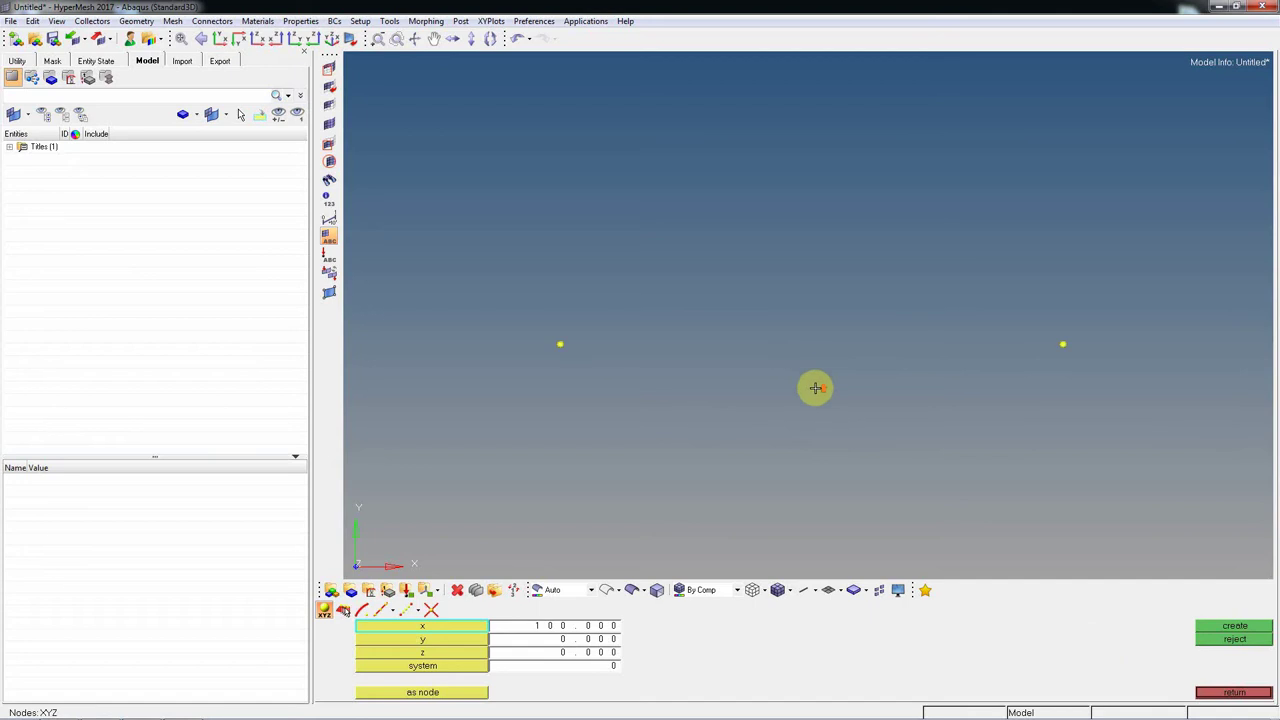
{"action": "middle_click", "coordinate": [816, 388]}
- Set up a 2D geometry drag using the two nodes as the node path and a distance of 100
{"action": "left_click", "coordinate": [1210, 639]}
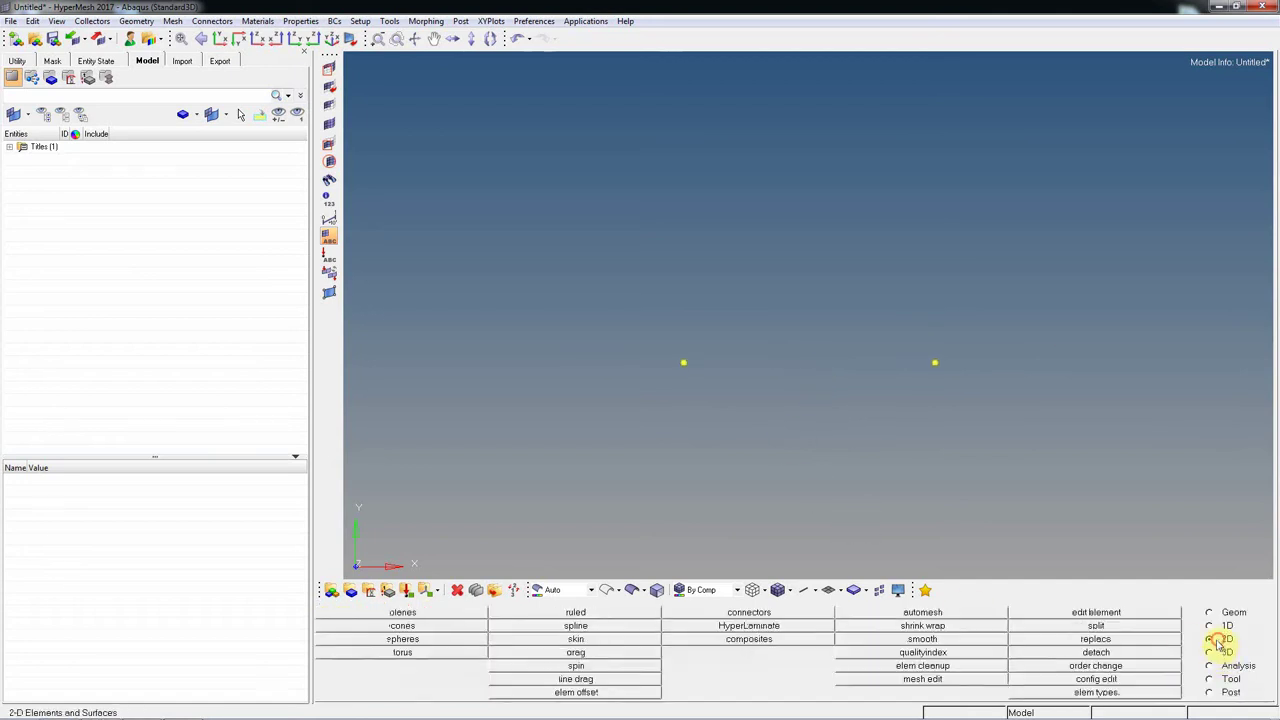
{"action": "left_click", "coordinate": [594, 652]}
{"action": "scroll", "coordinate": [680, 403], "scroll_direction": "down", "scroll_amount": 2}
{"action": "left_click", "coordinate": [661, 385]}
{"action": "left_click", "coordinate": [839, 384]}
{"action": "left_click", "coordinate": [986, 612]}
{"action": "type", "text": "100"}
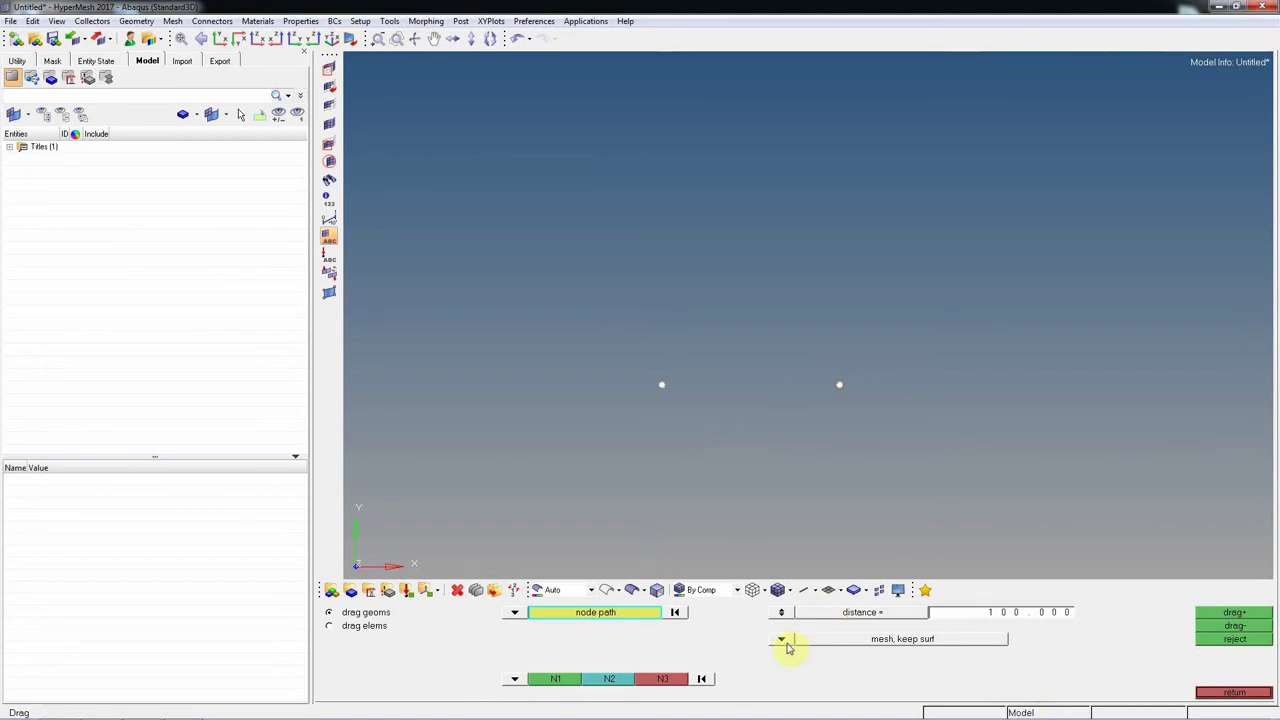
- Drag the node path in the positive y-axis direction as surface only to create a square plate
{"action": "left_click", "coordinate": [781, 638]}
{"action": "left_click", "coordinate": [862, 638]}
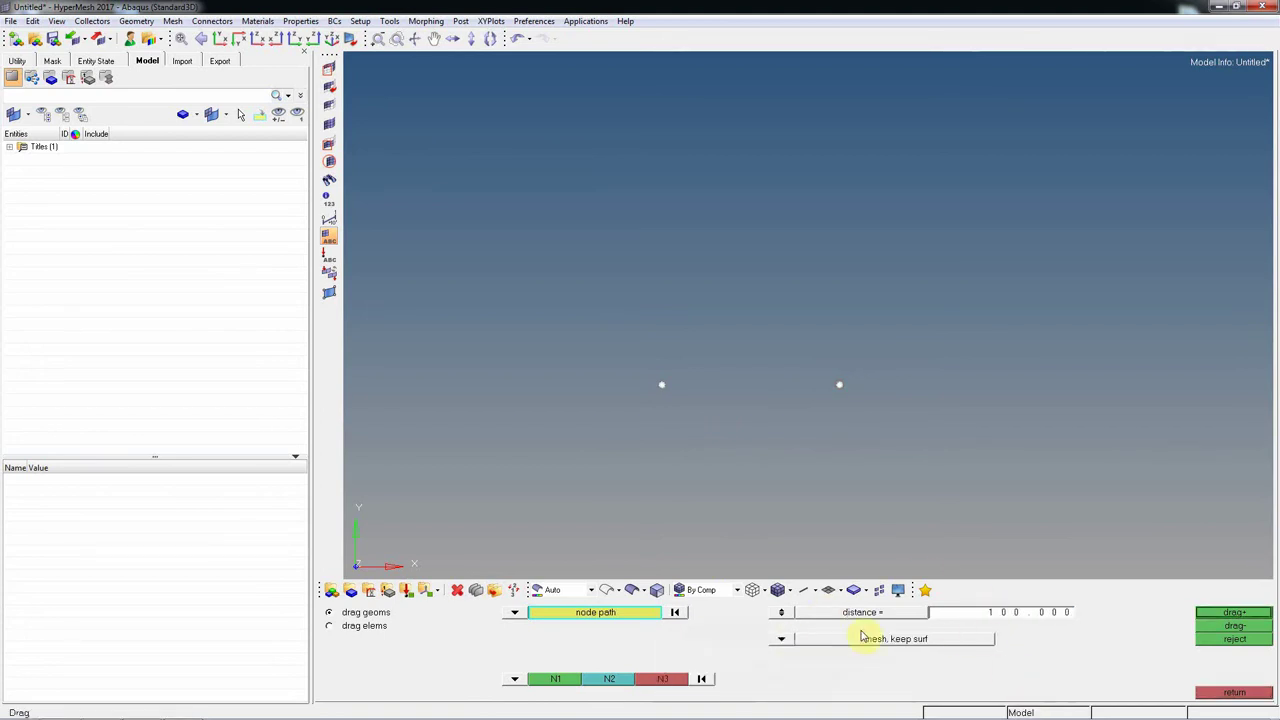
{"action": "left_click", "coordinate": [780, 640]}
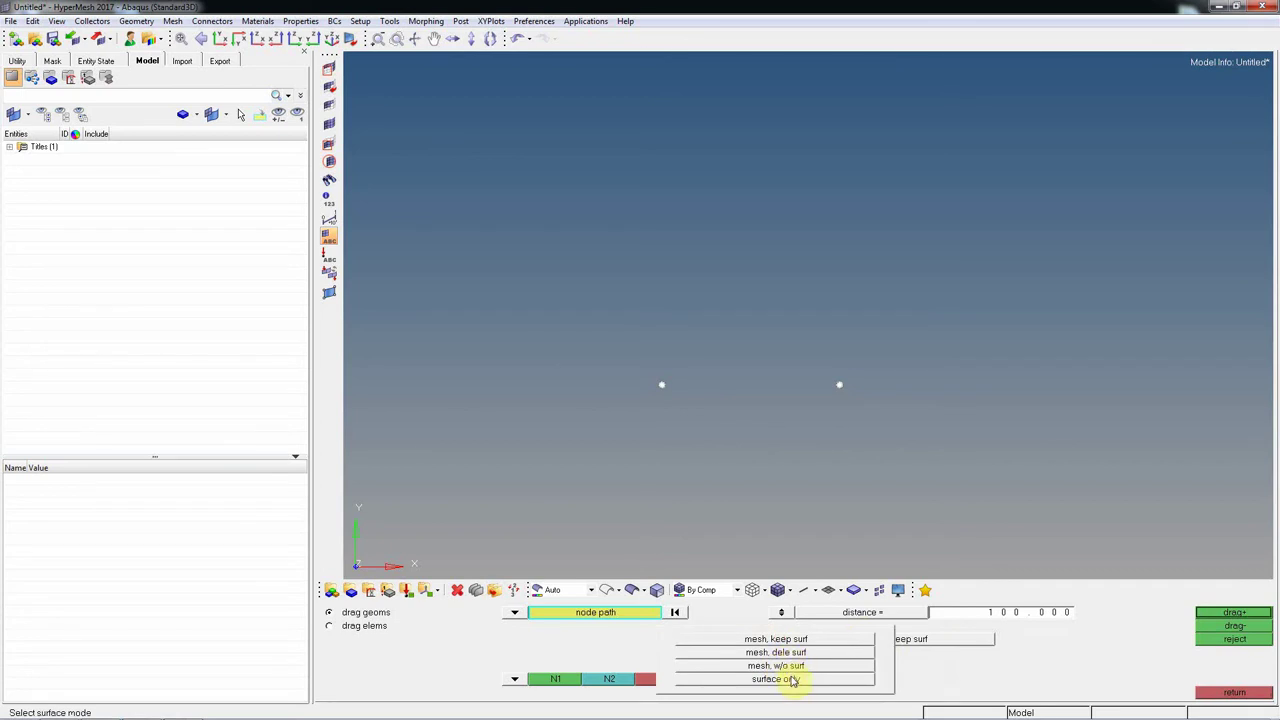
{"action": "left_click", "coordinate": [794, 679]}
{"action": "left_click", "coordinate": [1256, 617]}
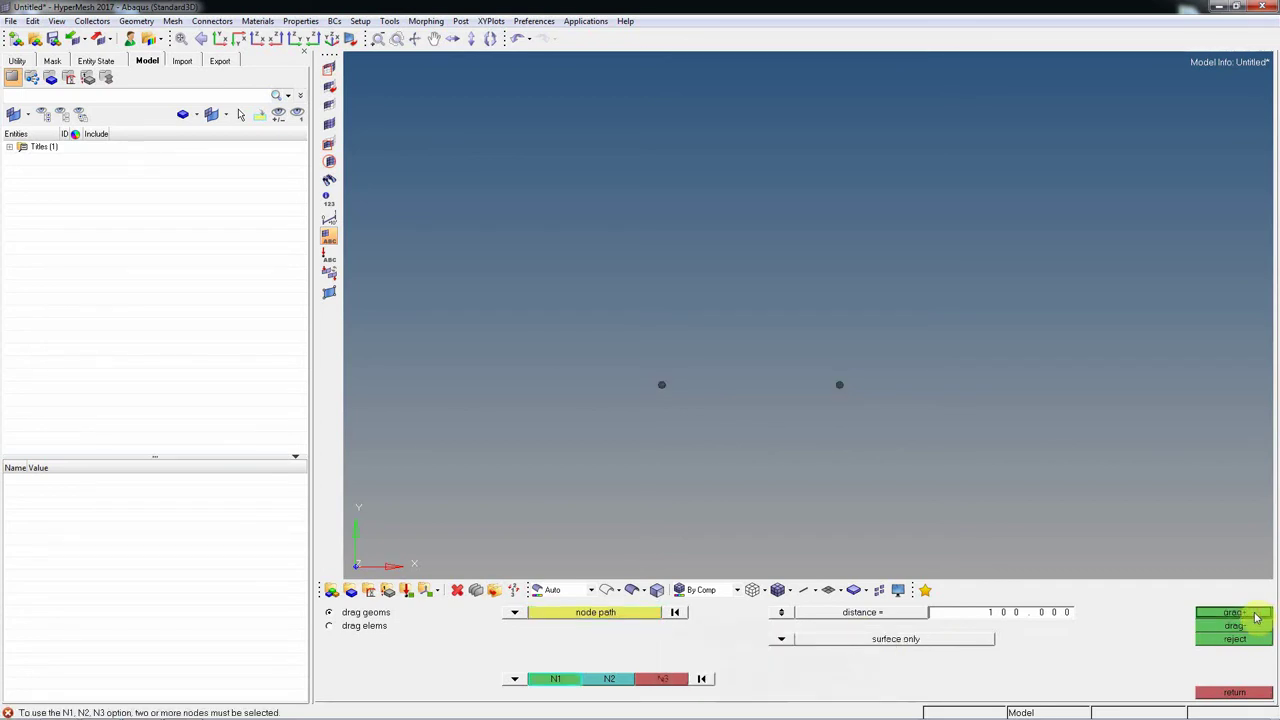
{"action": "left_click", "coordinate": [515, 680]}
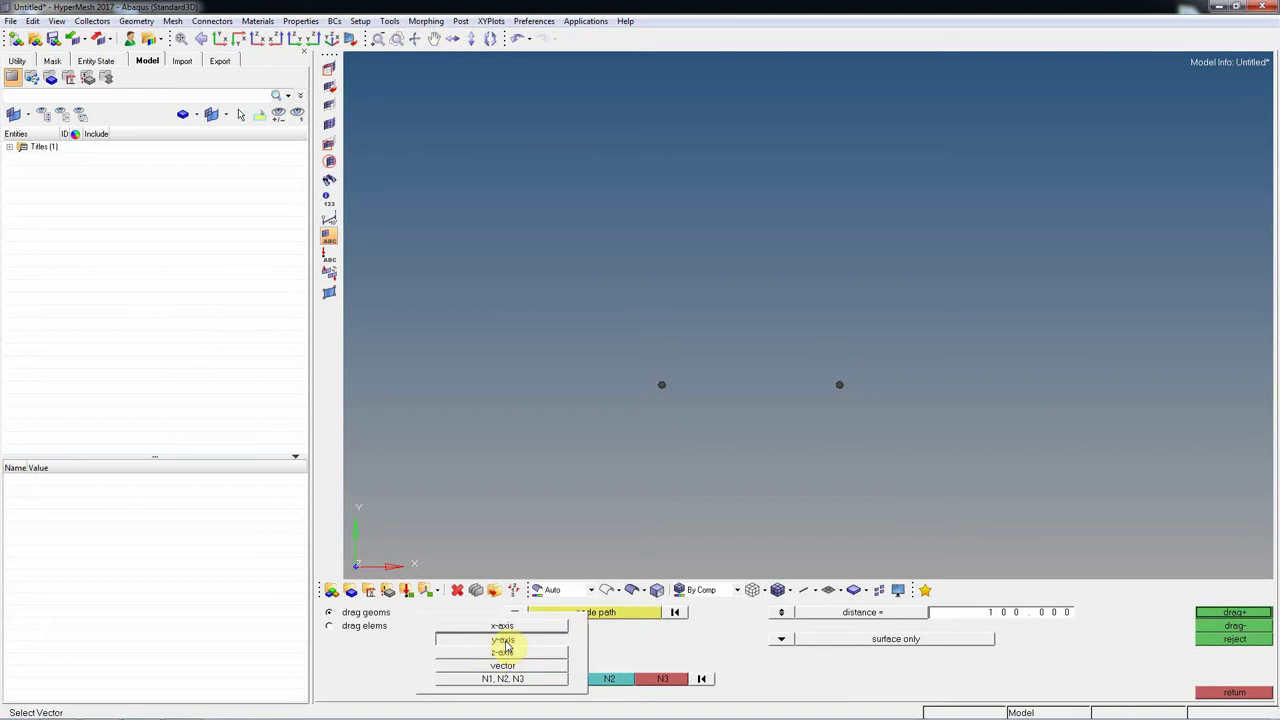
{"action": "left_click", "coordinate": [504, 641]}
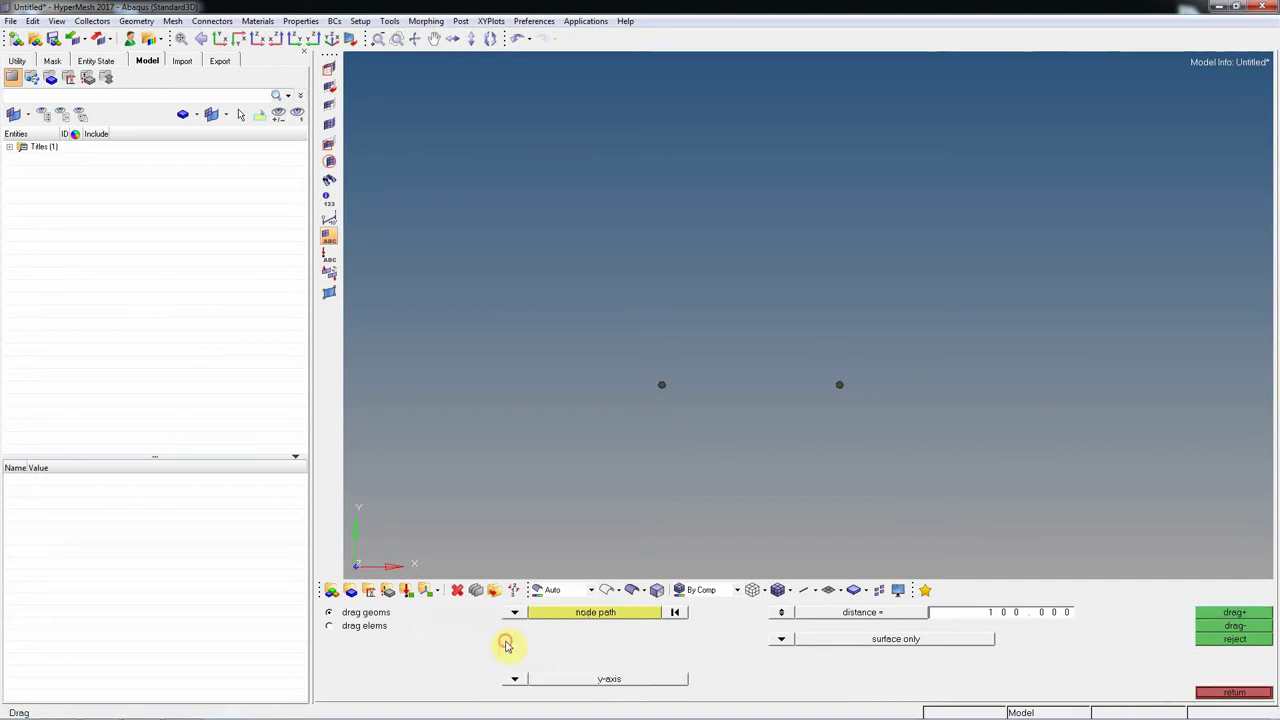
{"action": "left_click", "coordinate": [1253, 615]}
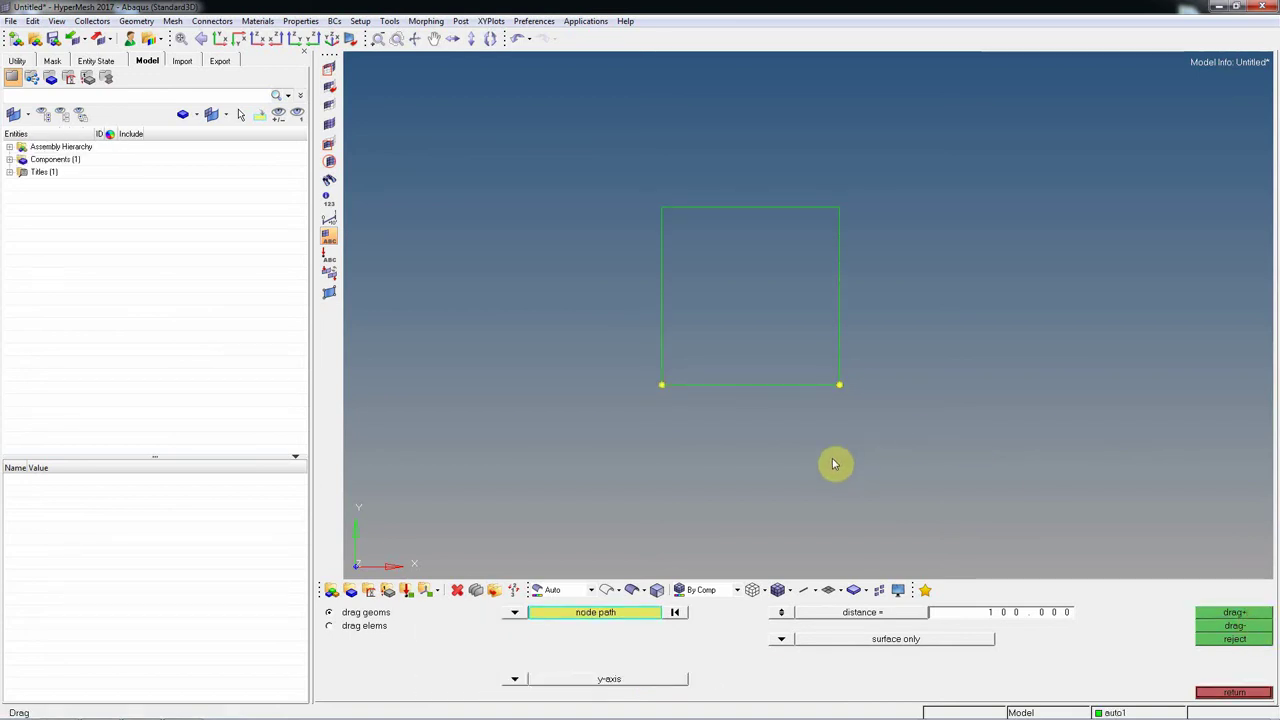
- Create one node midway between two diagonally opposite corners of the plate with the two-node distance tool
{"action": "mouse_move", "coordinate": [830, 423]}
{"action": "left_mouse_down", "text": "ctrl"}
{"action": "mouse_move", "coordinate": [849, 354]}
{"action": "mouse_move", "coordinate": [826, 380]}
{"action": "mouse_move", "coordinate": [851, 354]}
{"action": "mouse_move", "coordinate": [868, 402]}
{"action": "mouse_move", "coordinate": [766, 451]}
{"action": "left_mouse_up", "text": "ctrl"}
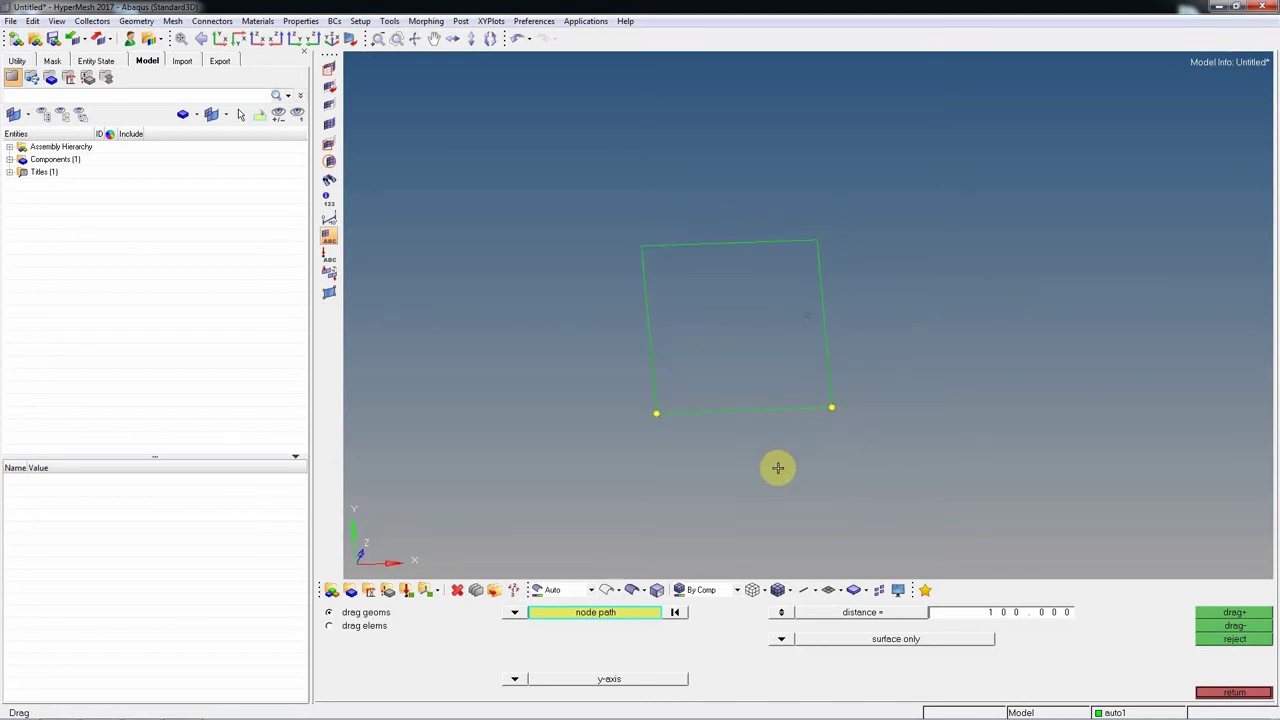
{"action": "key", "text": "F8"}
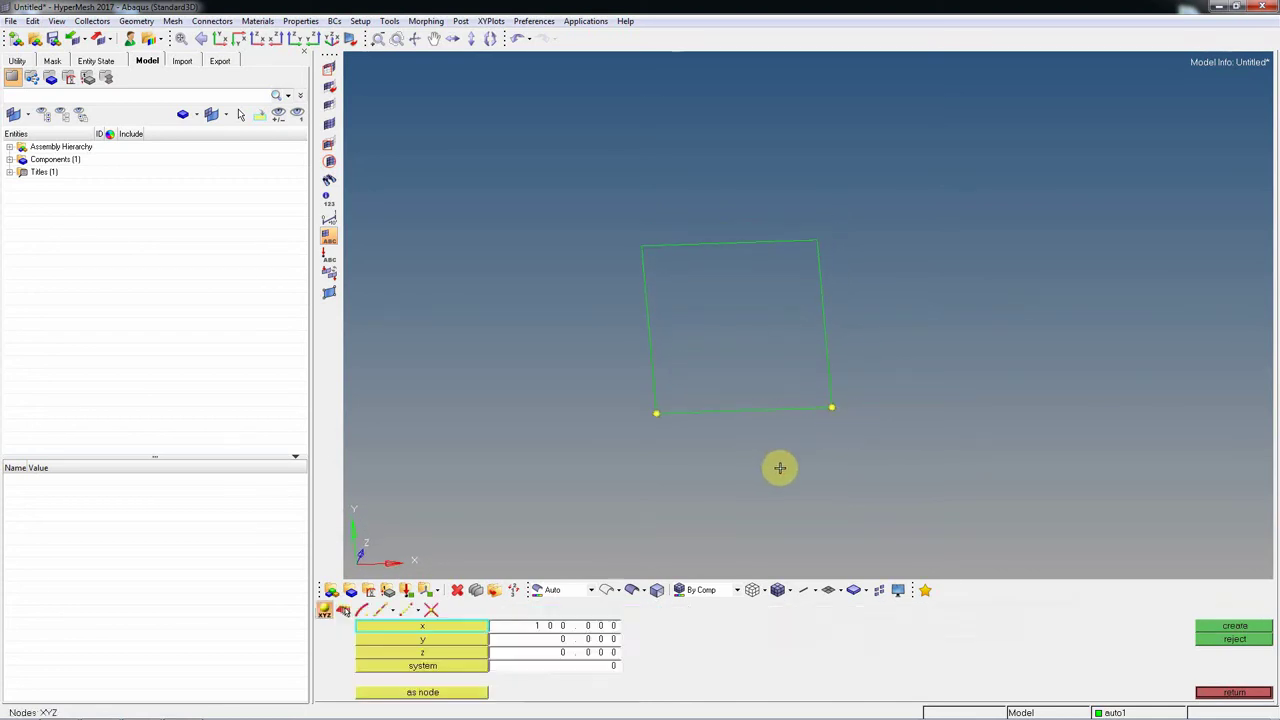
{"action": "left_click", "coordinate": [380, 610]}
{"action": "left_click", "coordinate": [401, 614]}
{"action": "key", "text": "F4"}
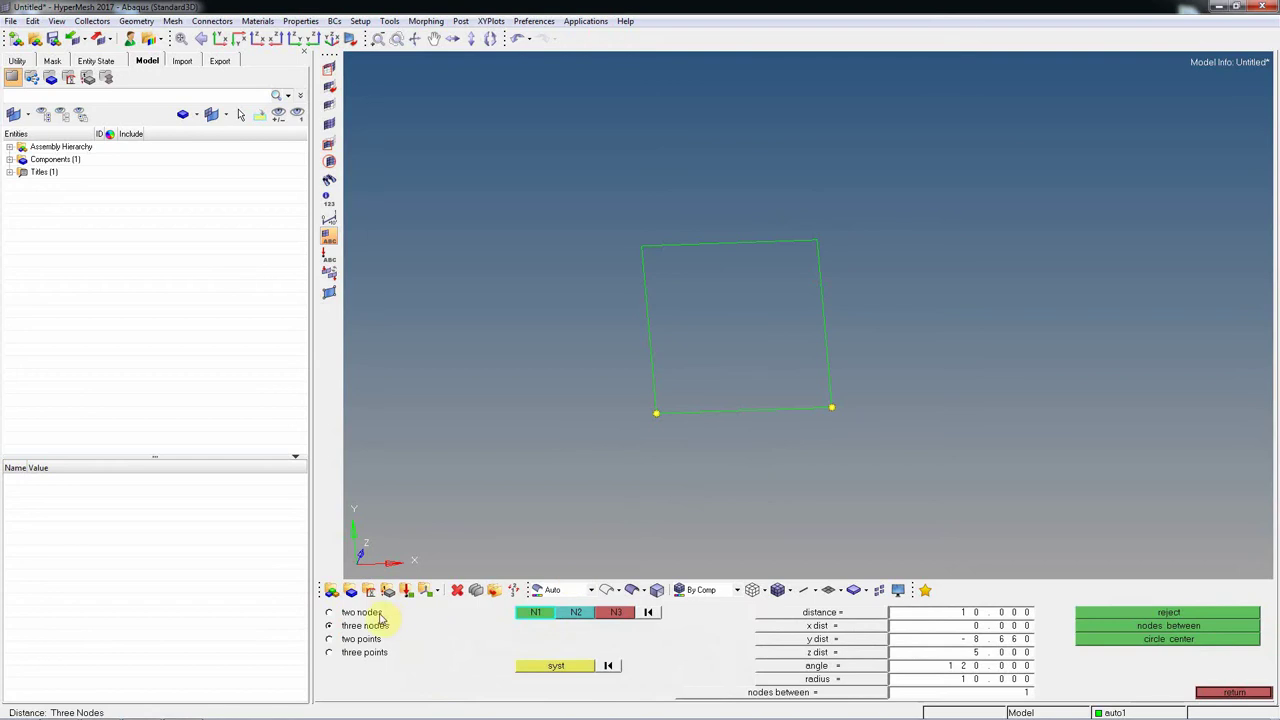
{"action": "left_click", "coordinate": [656, 414]}
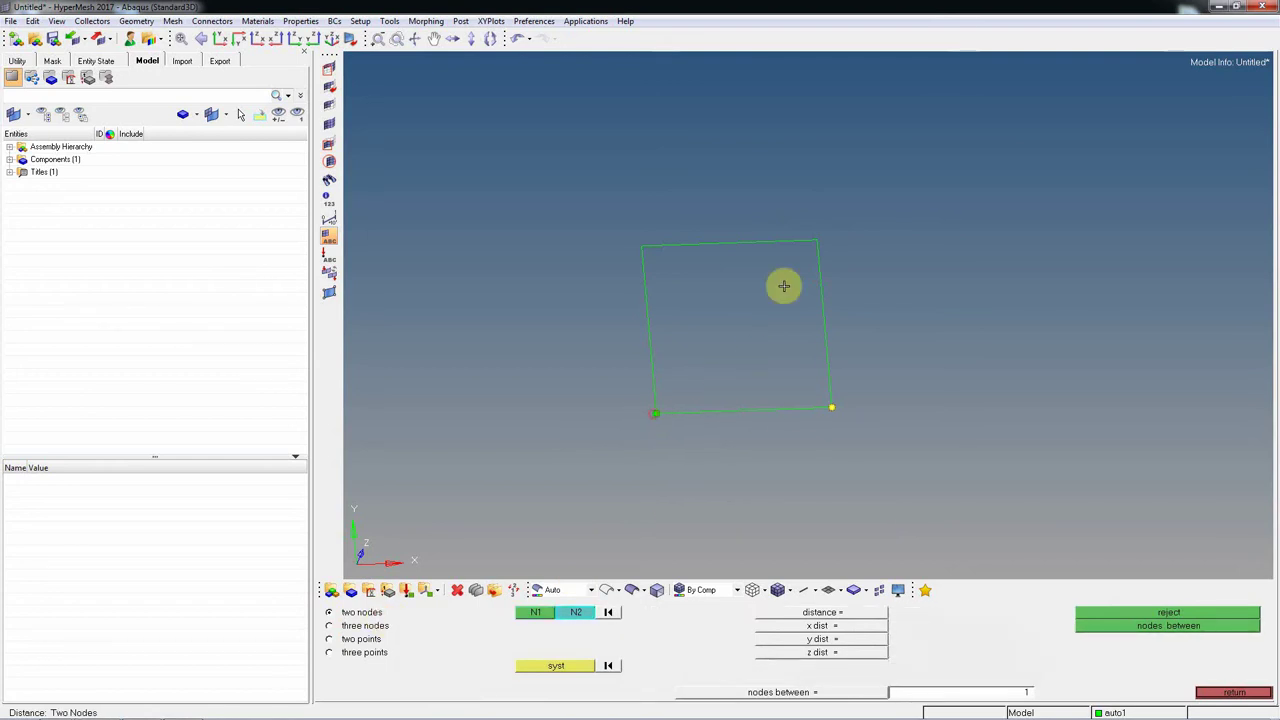
{"action": "left_click", "coordinate": [817, 240]}
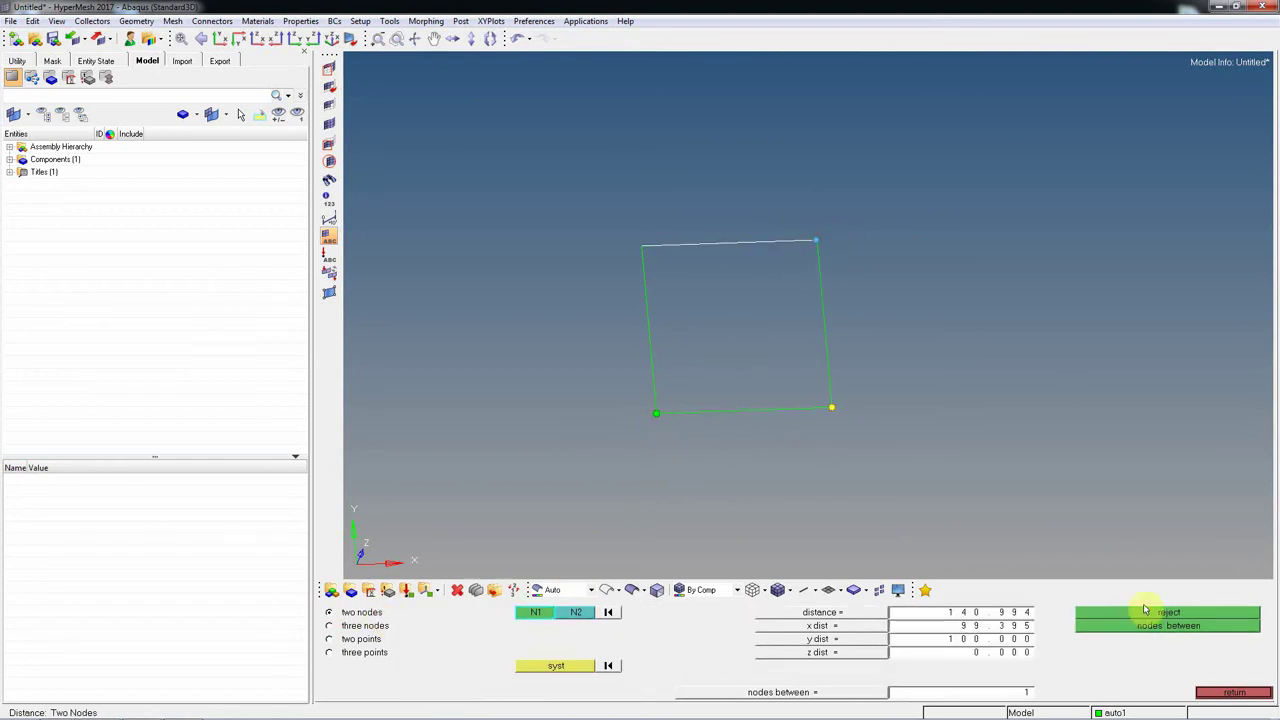
{"action": "left_click", "coordinate": [1183, 626]}
{"action": "left_click_drag", "start_coordinate": [871, 360], "coordinate": [831, 386], "text": "ctrl"}
{"action": "left_click", "coordinate": [1234, 692]}
- Set up a center-and-radius circle on the plate's middle node, with its plane defined by three plate corners, and shade the surface
{"action": "left_click", "coordinate": [1210, 613]}
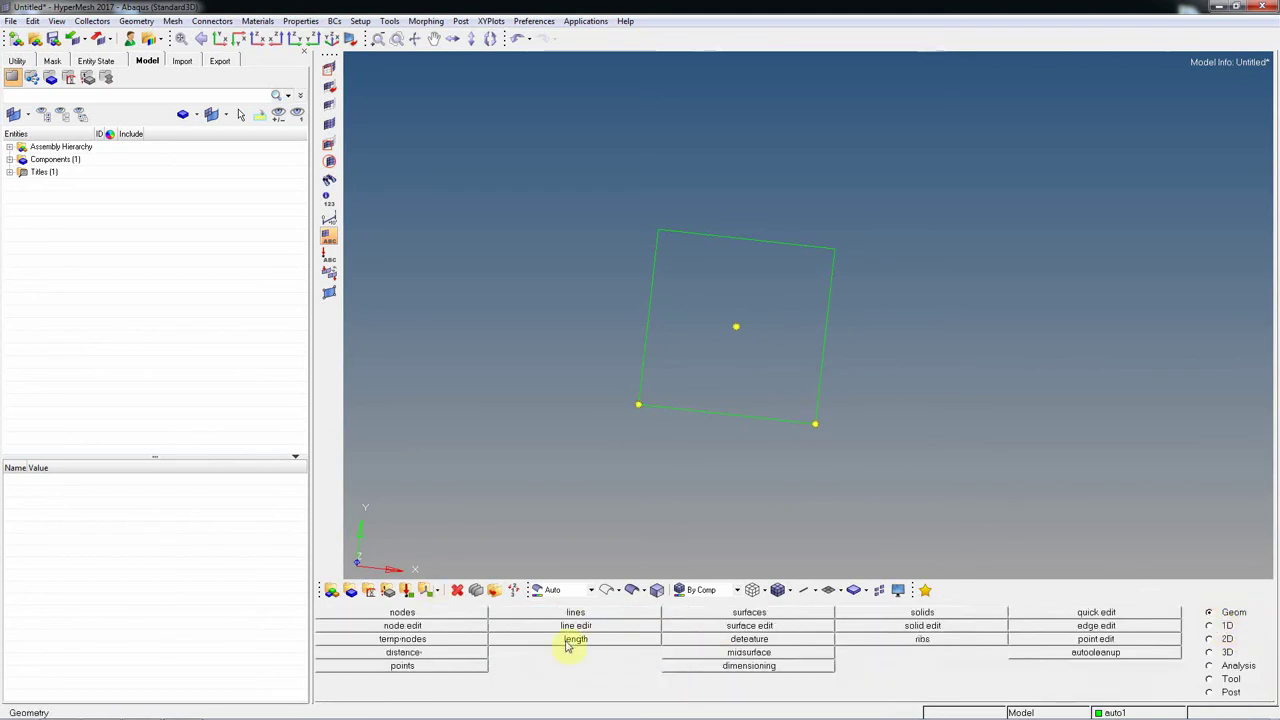
{"action": "left_click", "coordinate": [585, 613]}
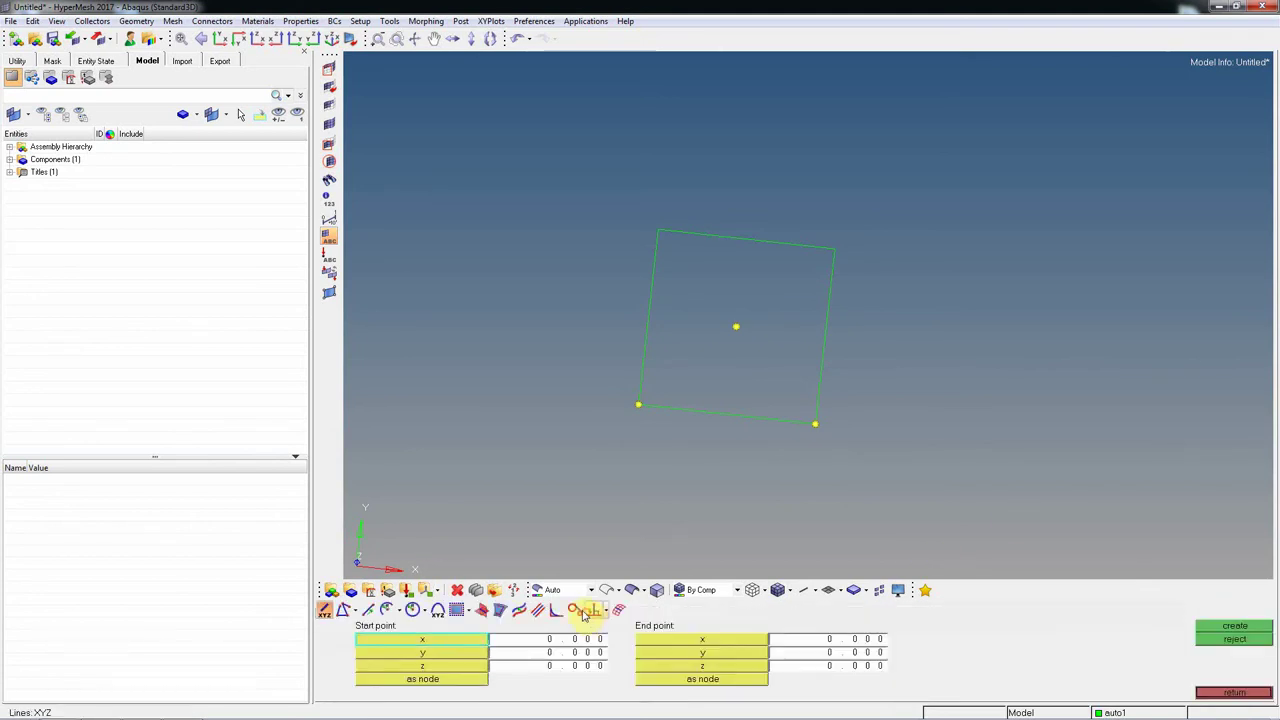
{"action": "left_click", "coordinate": [412, 609]}
{"action": "left_click", "coordinate": [720, 321]}
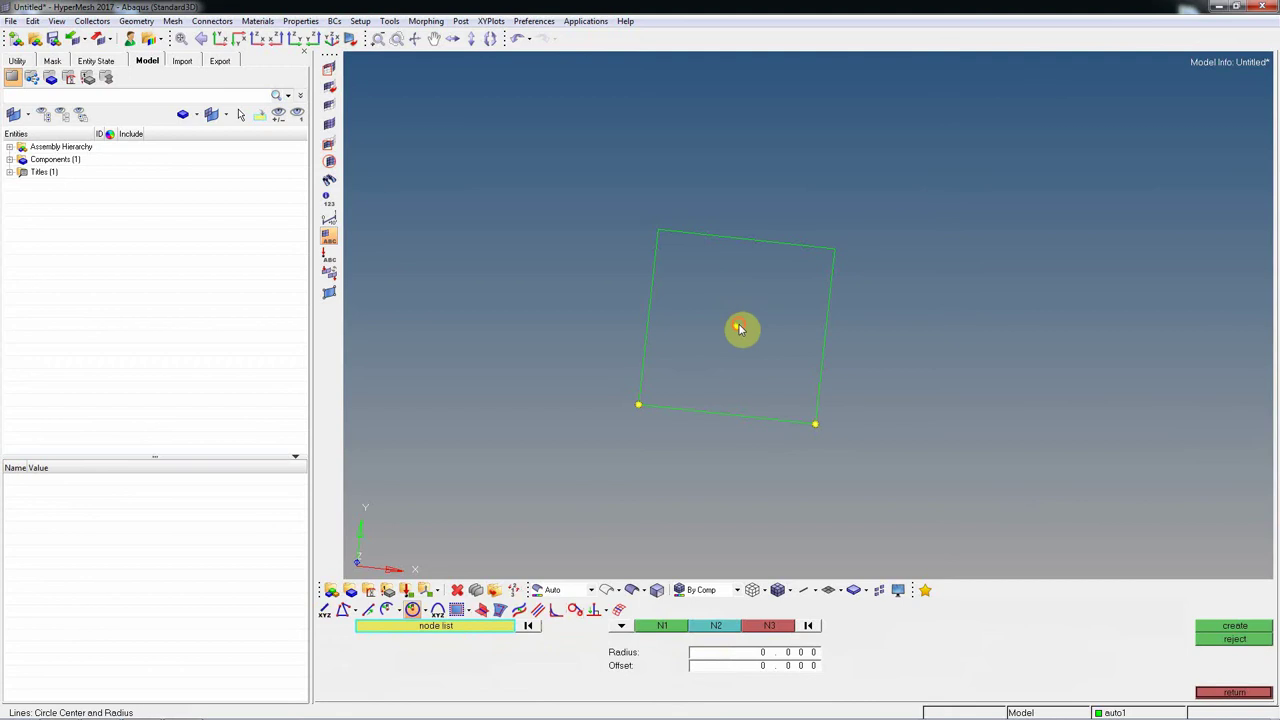
{"action": "left_click", "coordinate": [650, 628]}
{"action": "left_click", "coordinate": [639, 404]}
{"action": "left_click", "coordinate": [814, 423]}
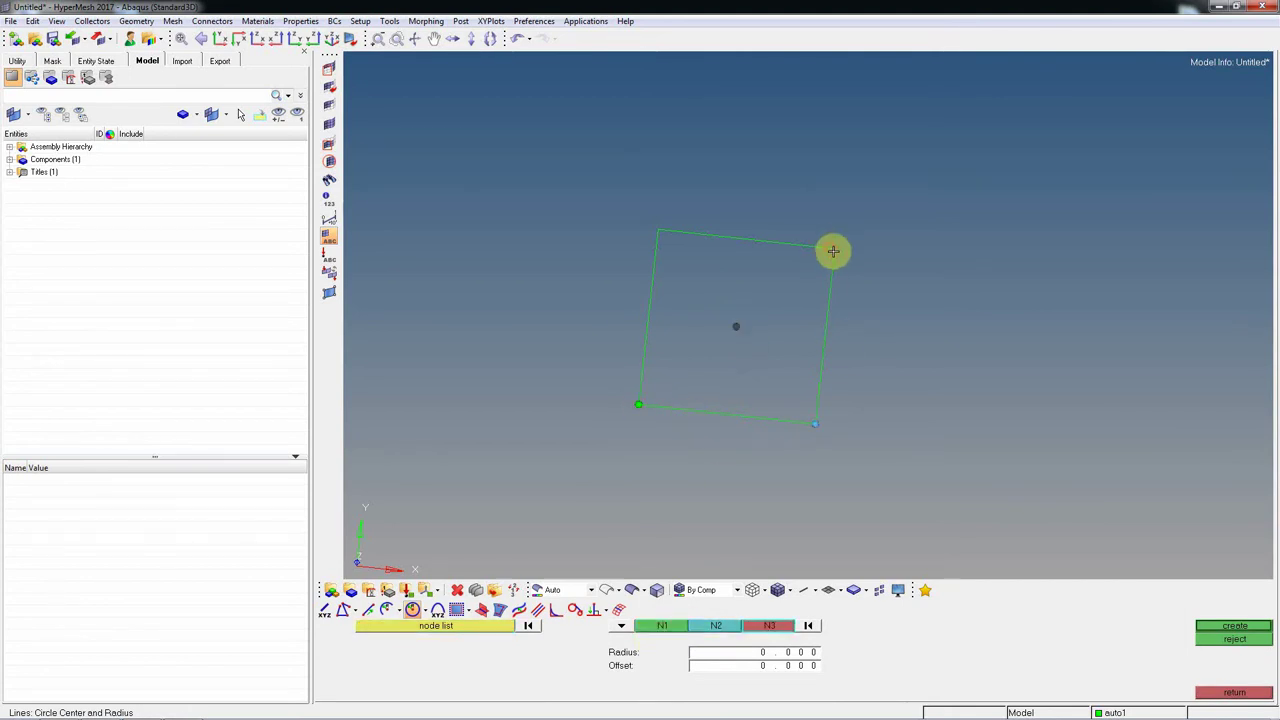
{"action": "left_click", "coordinate": [834, 249]}
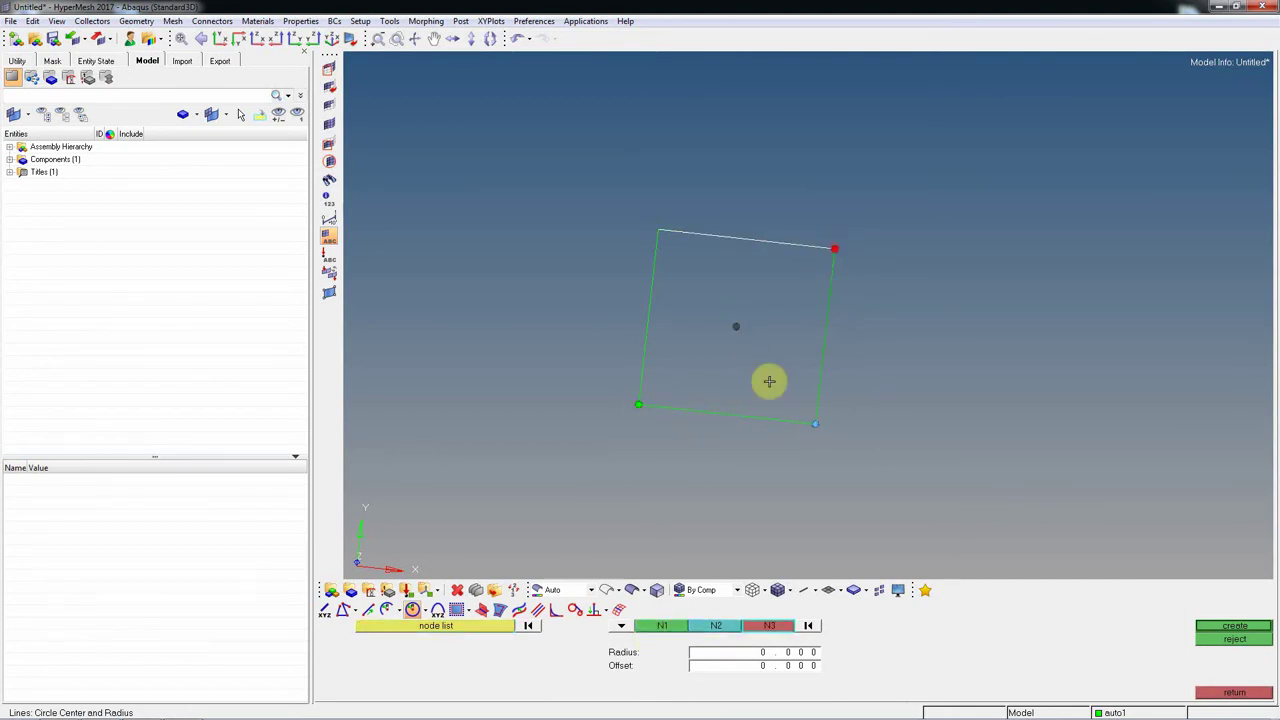
{"action": "left_click", "coordinate": [631, 590]}
{"action": "left_click_drag", "start_coordinate": [909, 387], "coordinate": [937, 303], "text": "ctrl"}
- Create a circle of radius 5 around the plate's middle node
{"action": "left_click", "coordinate": [1234, 626]}
{"action": "left_click", "coordinate": [781, 652]}
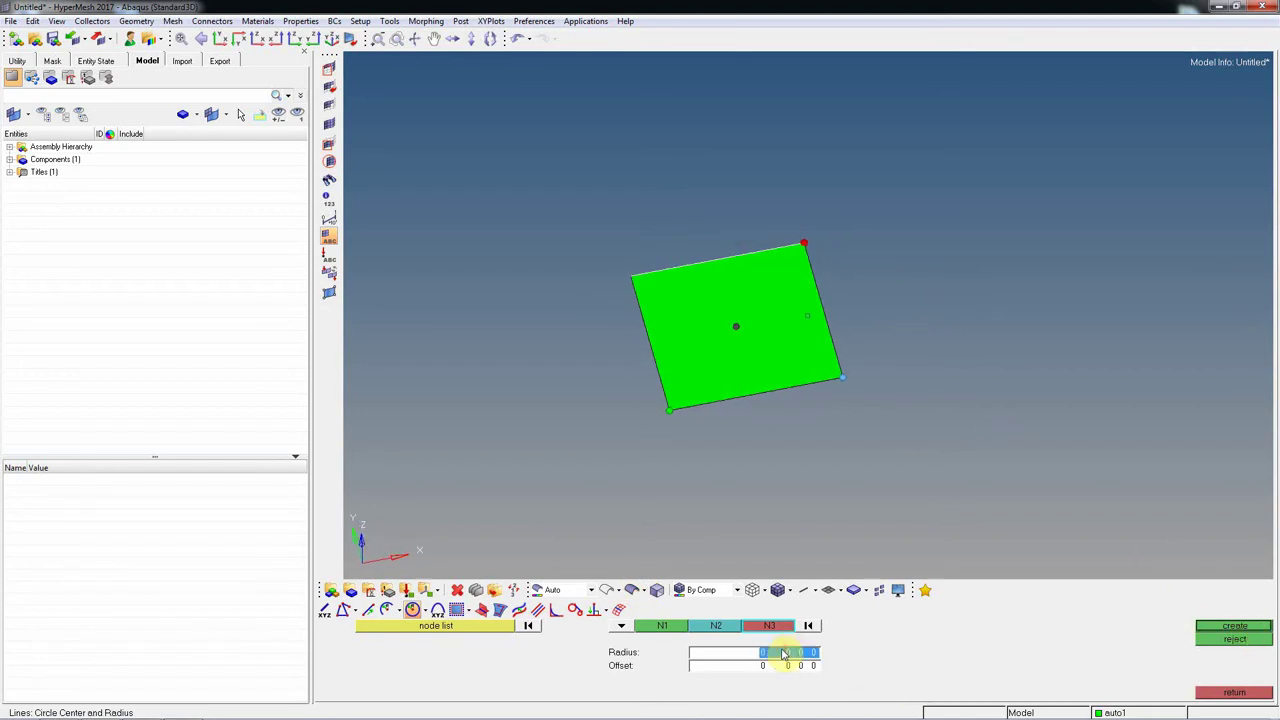
{"action": "type", "text": "5"}
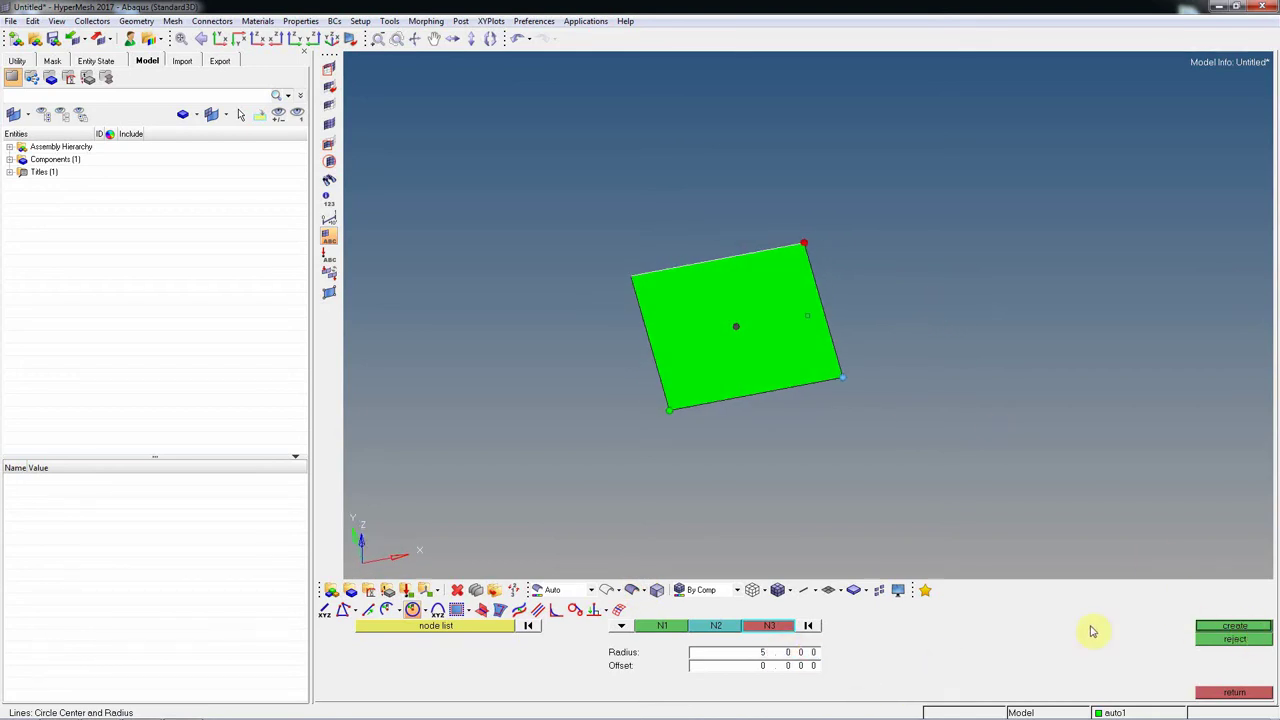
{"action": "left_click", "coordinate": [1230, 628]}
- Color the geometry by 2D topology
{"action": "left_click_drag", "start_coordinate": [750, 422], "coordinate": [789, 426], "text": "ctrl"}
{"action": "left_click", "coordinate": [588, 591]}
{"action": "left_click", "coordinate": [563, 649]}
{"action": "scroll", "coordinate": [713, 305], "scroll_direction": "up", "scroll_amount": 3}
{"action": "scroll", "coordinate": [713, 305], "scroll_direction": "up", "scroll_amount": 2}
- Reject the small circle and create one of radius 10 around the plate's middle node instead
{"action": "left_click", "coordinate": [749, 294]}
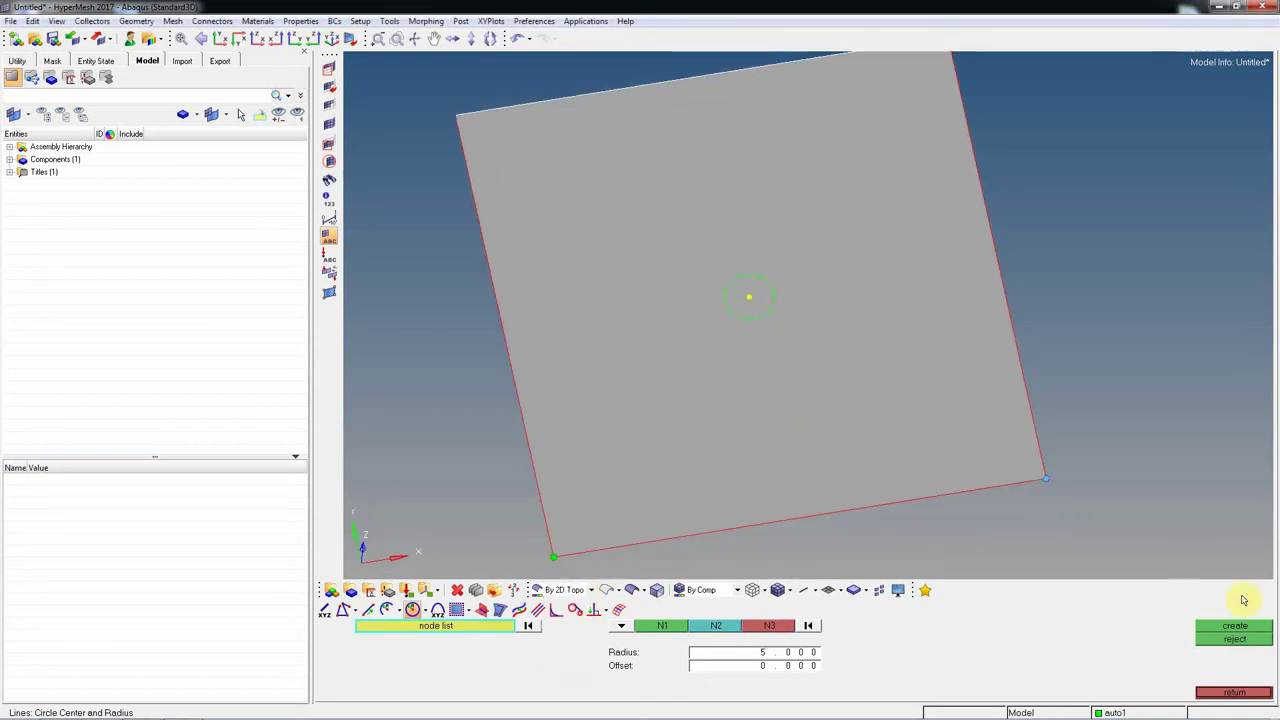
{"action": "left_click", "coordinate": [1235, 628]}
{"action": "left_click", "coordinate": [811, 652]}
{"action": "type", "text": "10"}
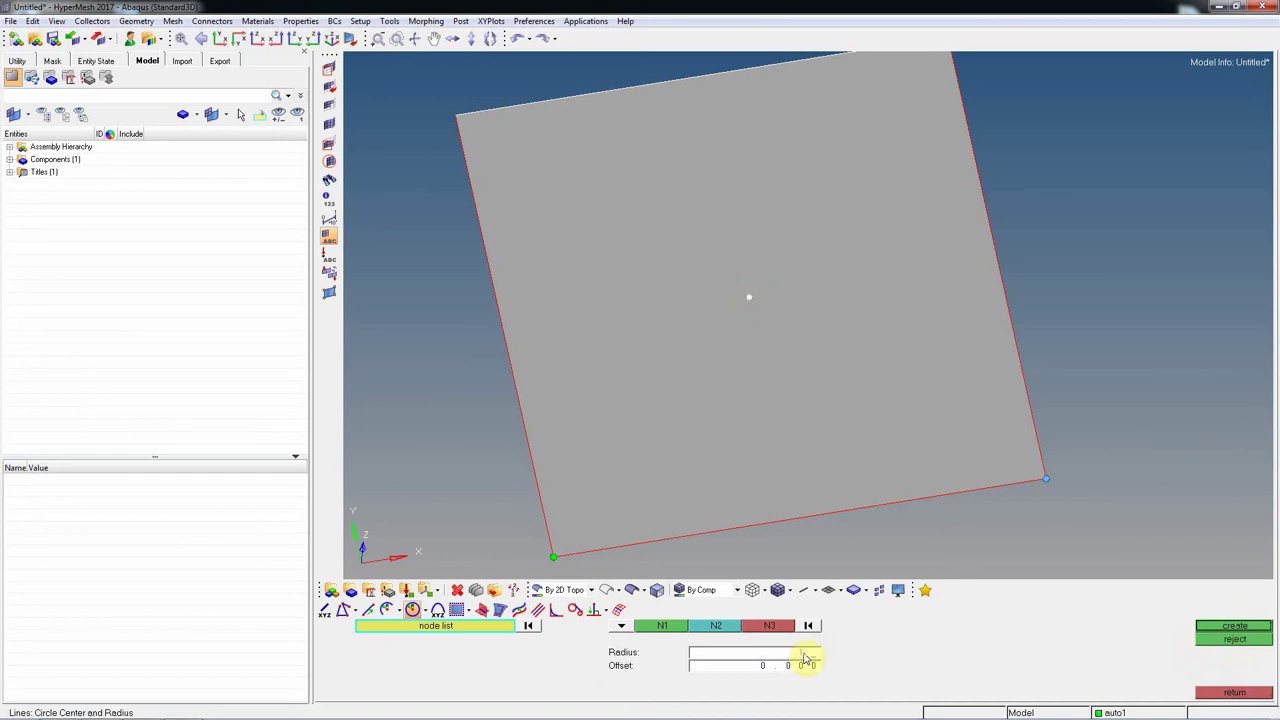
{"action": "left_click", "coordinate": [1235, 628]}
{"action": "left_click_drag", "start_coordinate": [882, 430], "coordinate": [846, 449], "text": "ctrl"}
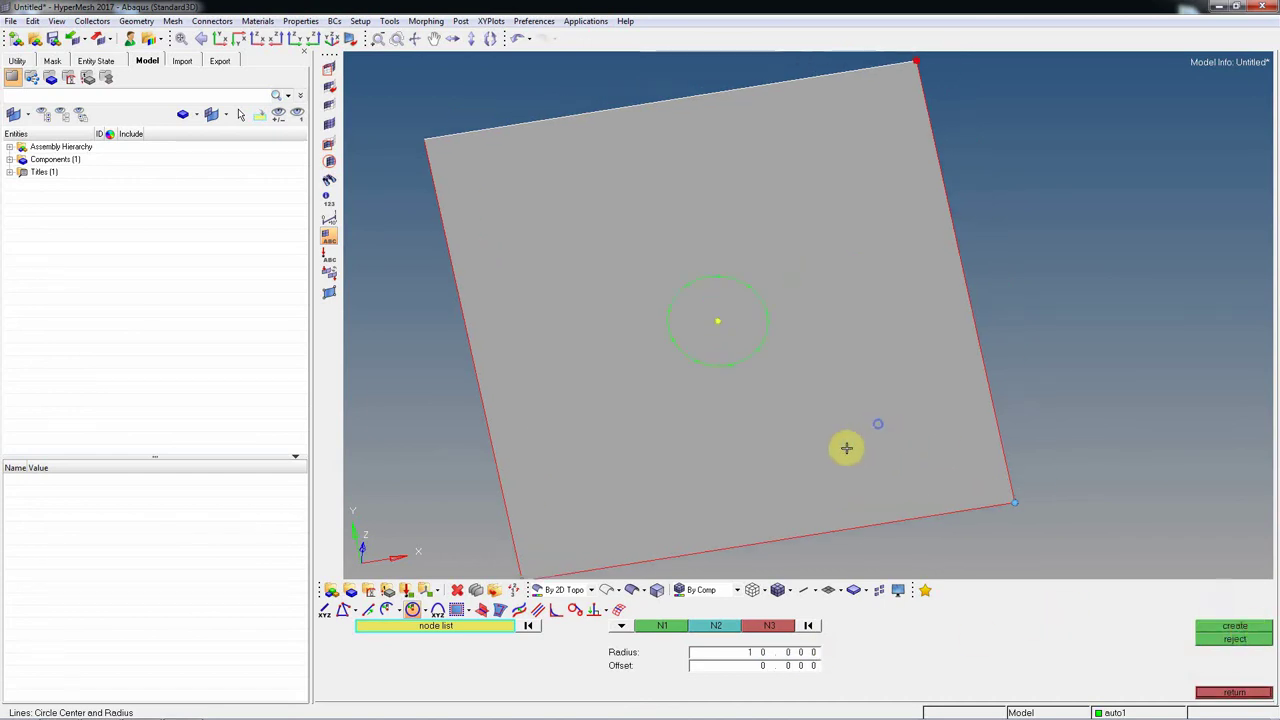
{"action": "key", "text": "Escape"}
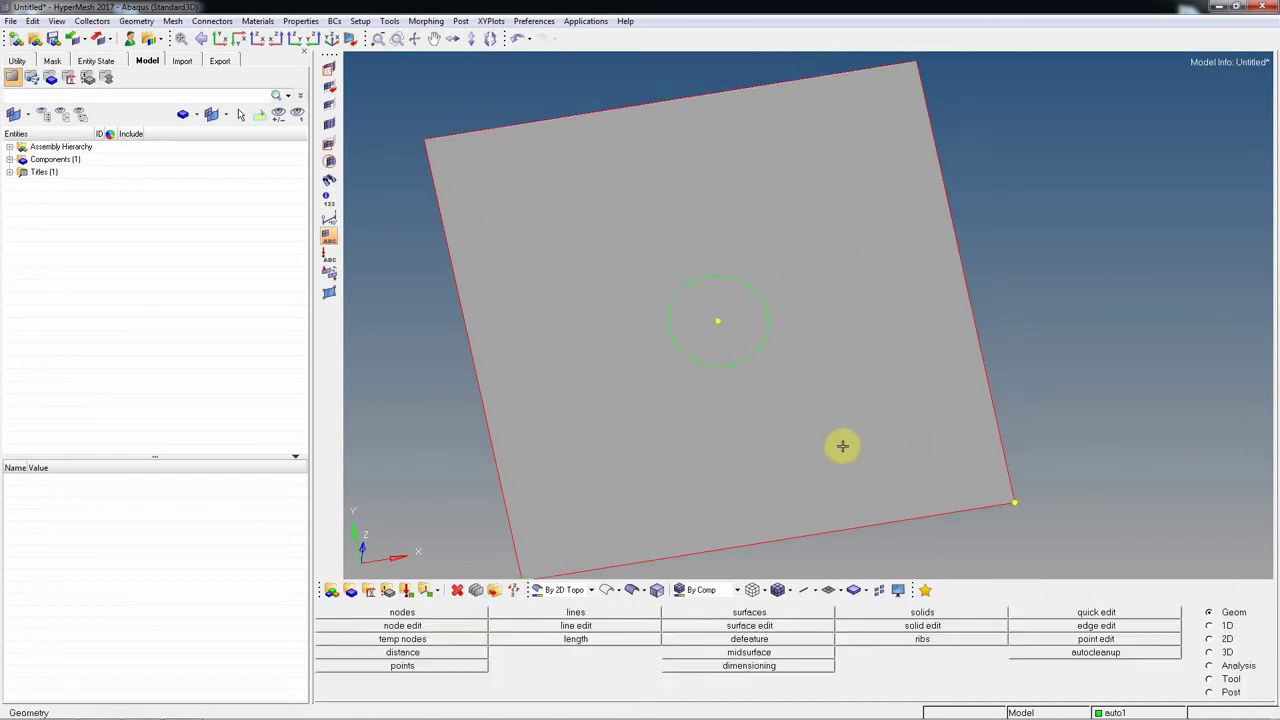
- Trim the plate surface with the circle line using the normal-to-surface option, and delete the circular piece inside it to open the hole
{"action": "key", "text": "shift+F9"}
{"action": "left_click", "coordinate": [376, 627]}
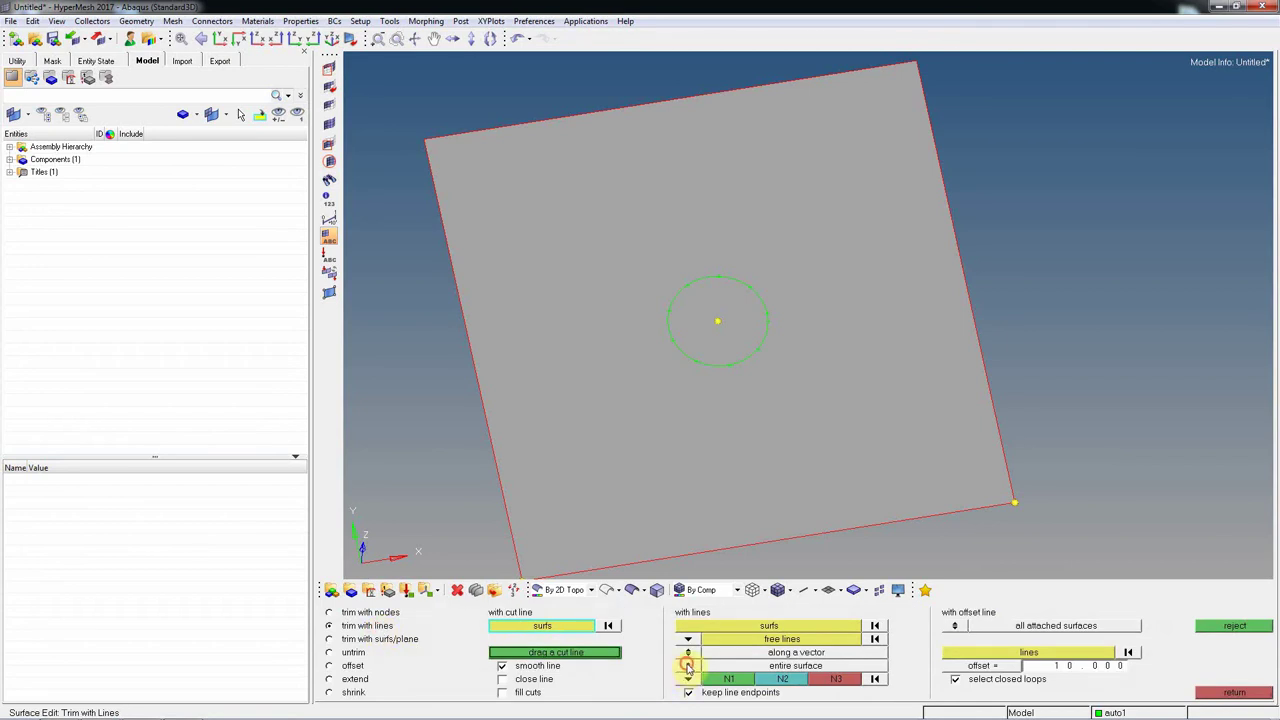
{"action": "left_click", "coordinate": [688, 652]}
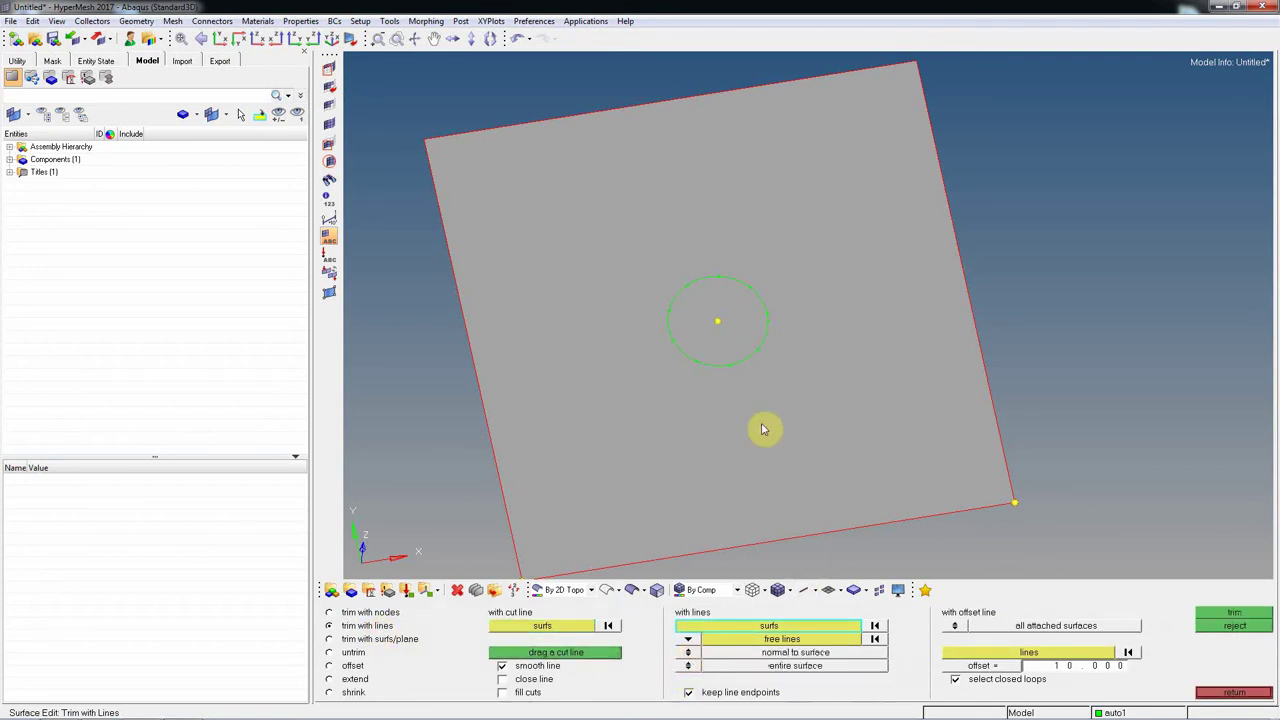
{"action": "left_click", "coordinate": [757, 470]}
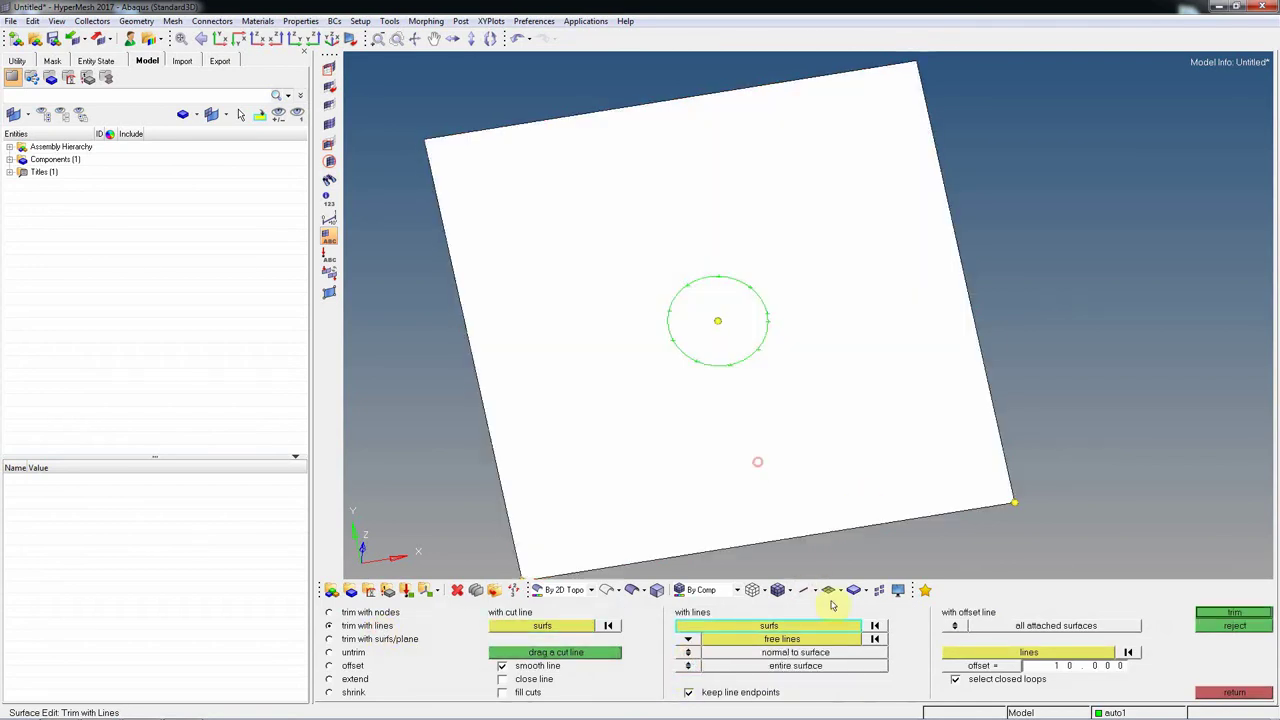
{"action": "left_click", "coordinate": [797, 640]}
{"action": "left_click", "coordinate": [743, 366]}
{"action": "left_click", "coordinate": [800, 568]}
{"action": "left_click_drag", "start_coordinate": [800, 568], "coordinate": [780, 440], "text": "ctrl"}
{"action": "left_click", "coordinate": [1258, 614]}
{"action": "left_click_drag", "start_coordinate": [1120, 491], "coordinate": [740, 392], "text": "ctrl"}
{"action": "key", "text": "F2"}
- Check the part labels on the hinge joint slide in PowerPoint, return to HyperMesh, and rename the auto1 component as Part1
{"action": "left_click", "coordinate": [9, 160]}
{"action": "right_click", "coordinate": [65, 172]}
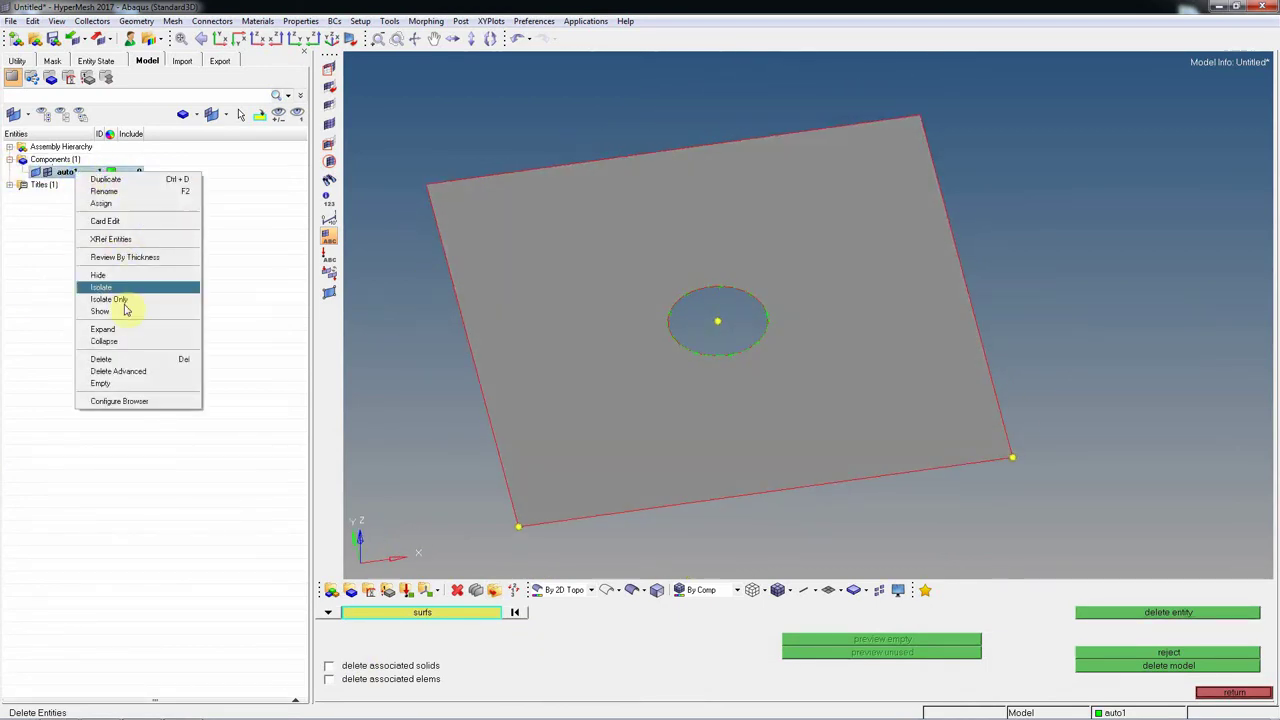
{"action": "left_click", "coordinate": [145, 707]}
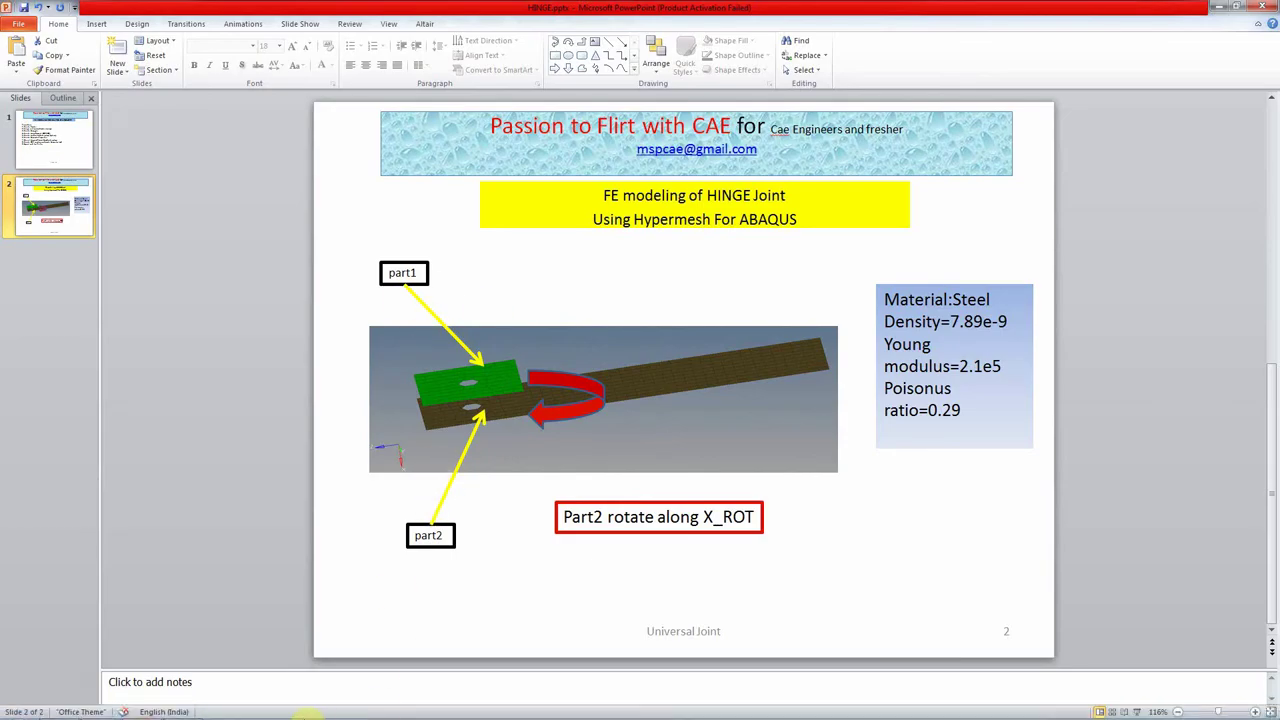
{"action": "left_click", "coordinate": [1220, 7]}
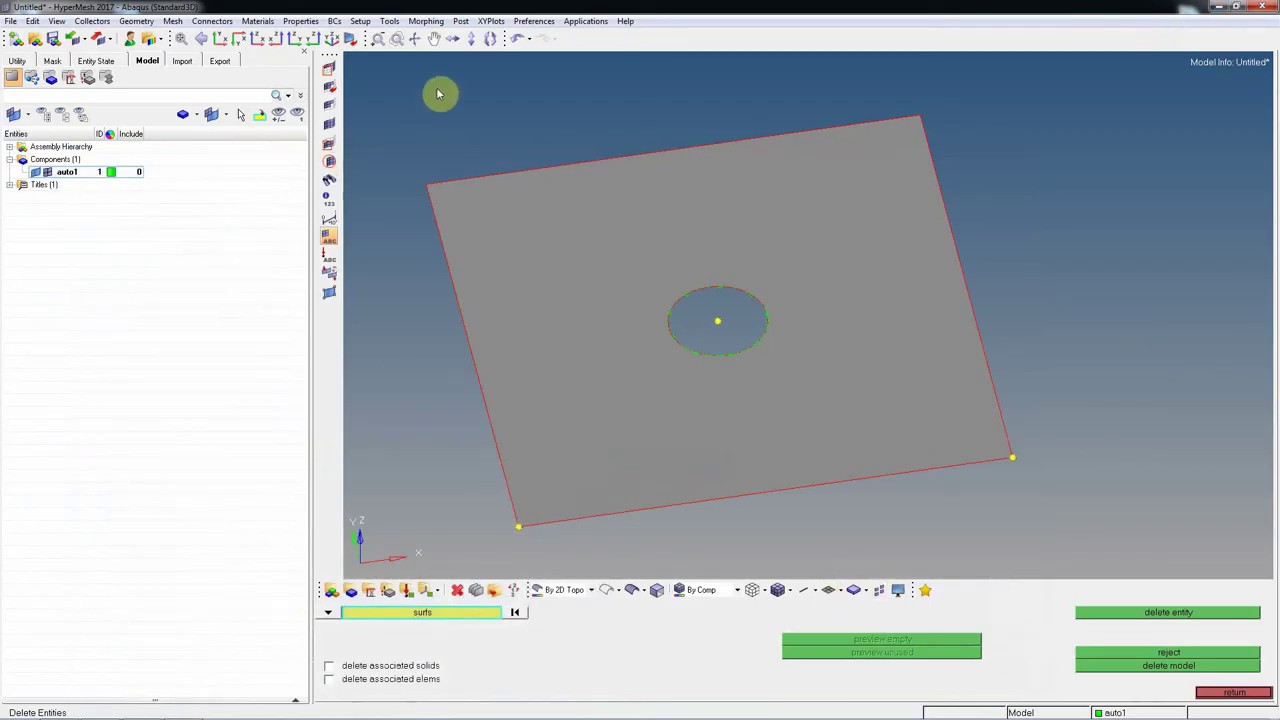
{"action": "key", "text": "Escape"}
{"action": "left_click", "coordinate": [68, 172]}
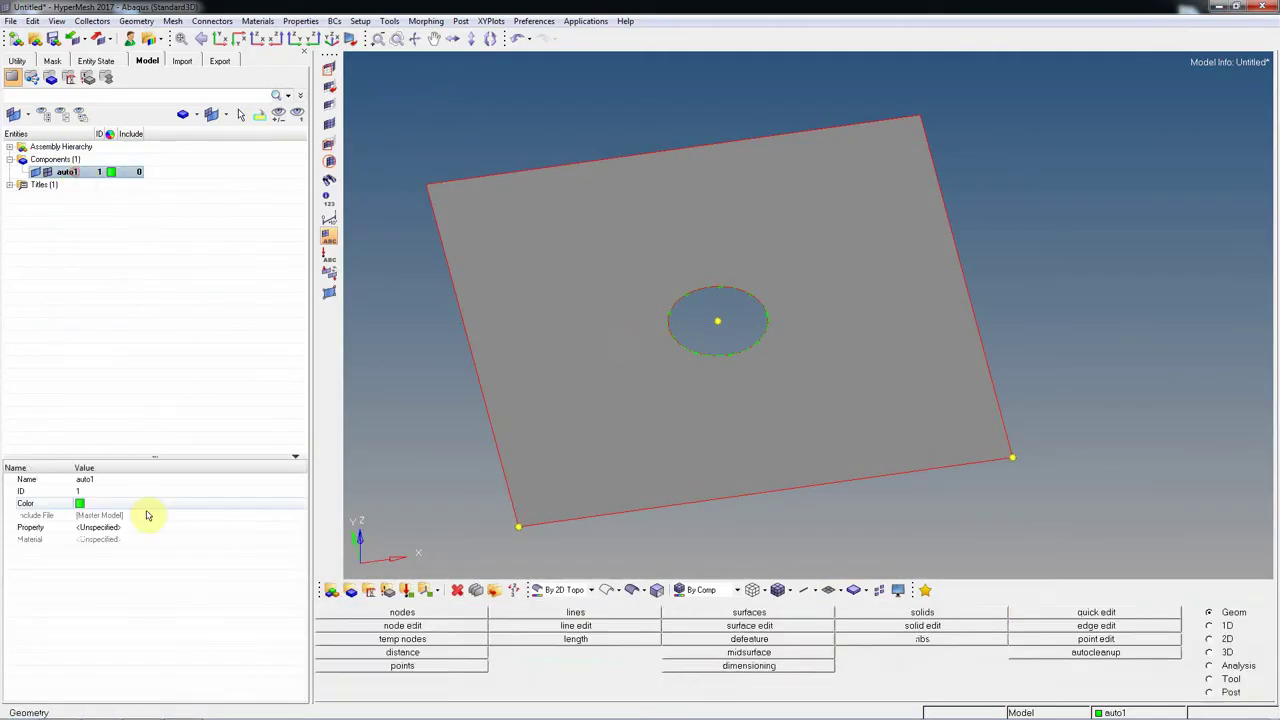
{"action": "left_click", "coordinate": [114, 480]}
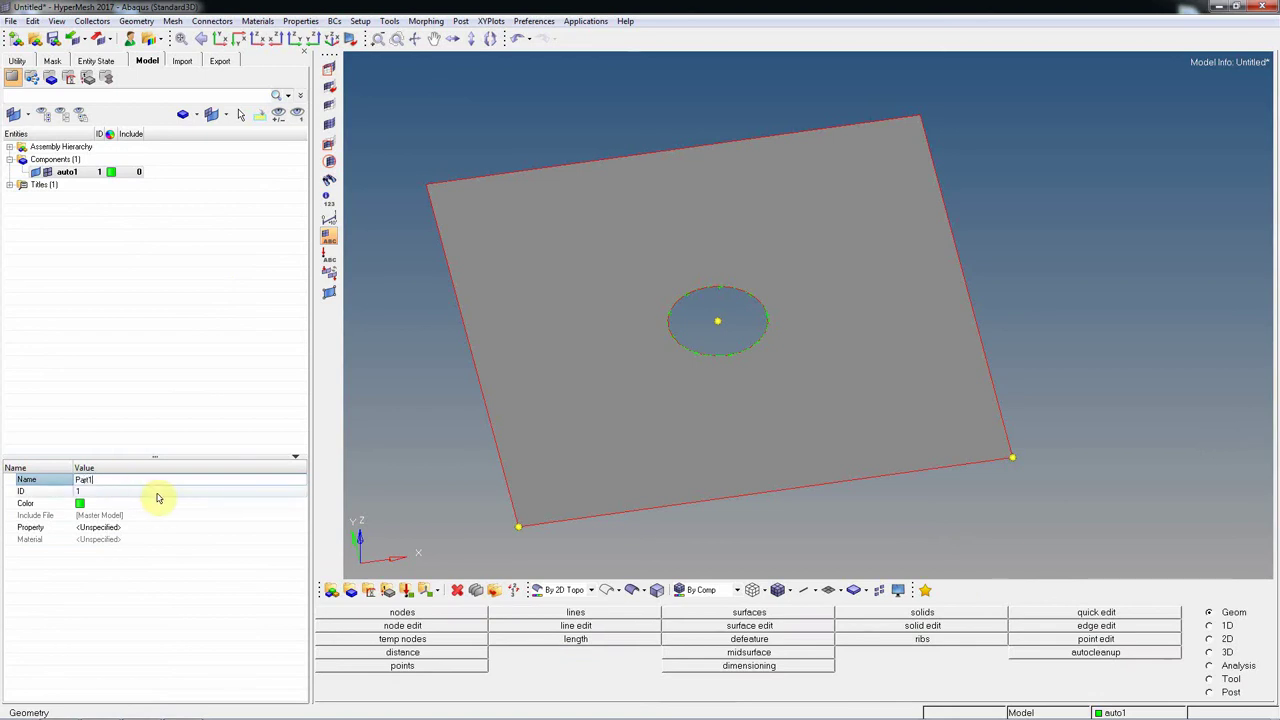
{"action": "key", "text": "Return"}
{"action": "left_click", "coordinate": [361, 475]}
{"action": "left_click_drag", "start_coordinate": [820, 446], "coordinate": [786, 391], "text": "ctrl"}
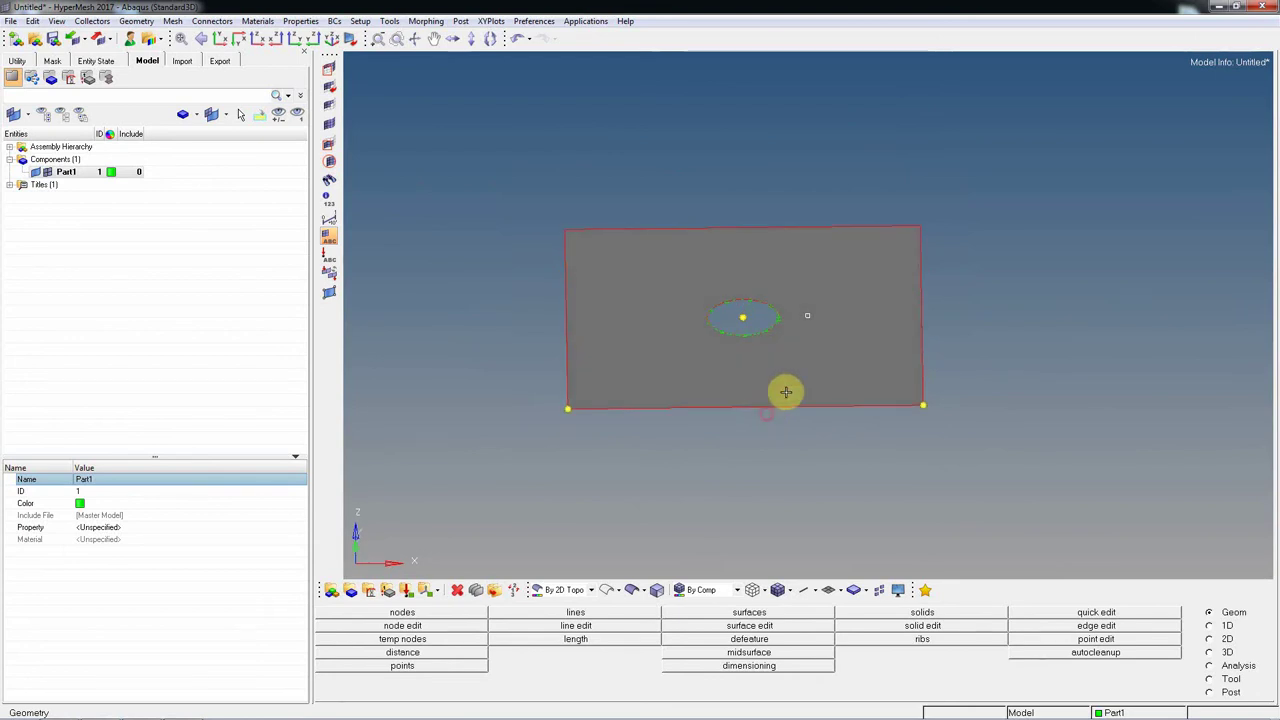
{"action": "left_click", "coordinate": [220, 38]}
{"action": "right_click_drag", "start_coordinate": [569, 366], "coordinate": [635, 320], "text": "ctrl"}
{"action": "left_click", "coordinate": [396, 568]}
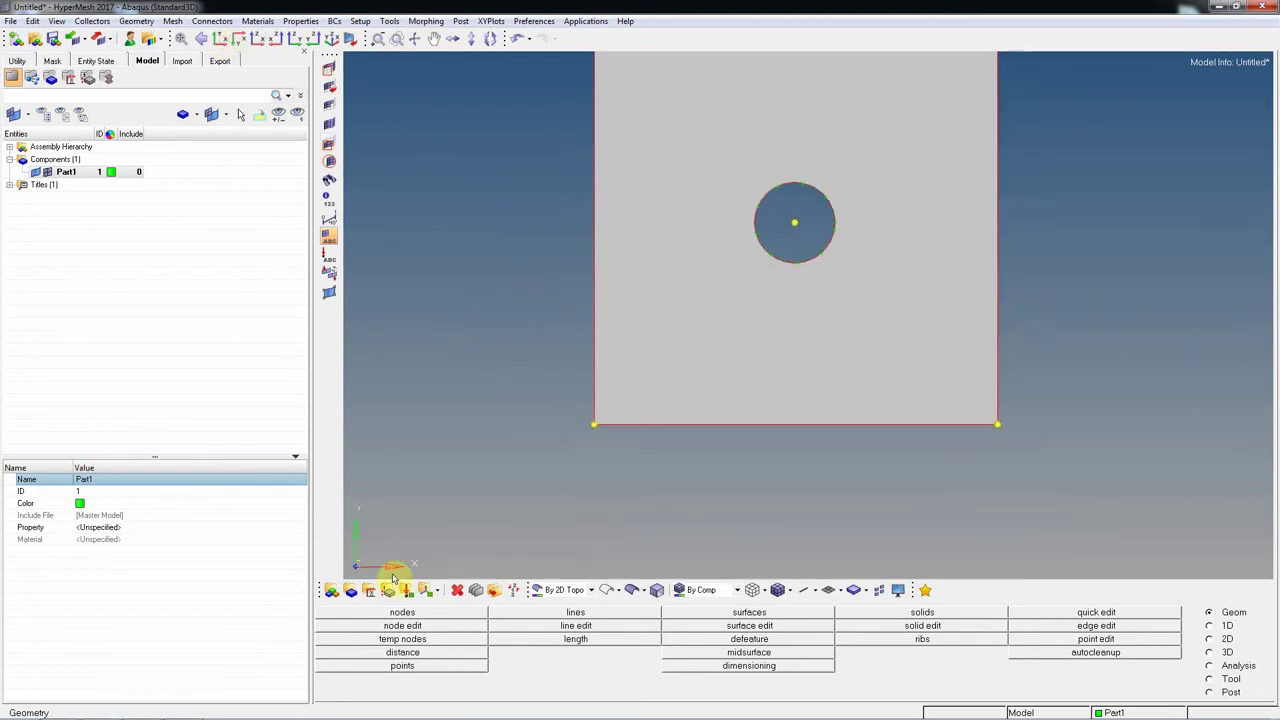
{"action": "left_click_drag", "start_coordinate": [611, 371], "coordinate": [930, 470], "text": "ctrl"}
{"action": "left_click_drag", "start_coordinate": [484, 557], "coordinate": [773, 471], "text": "ctrl"}
- Rotate the plate component by an angle of 90 about the y-axis, using the plate's corner node at the positive-X end as the base
{"action": "left_click", "coordinate": [1220, 666]}
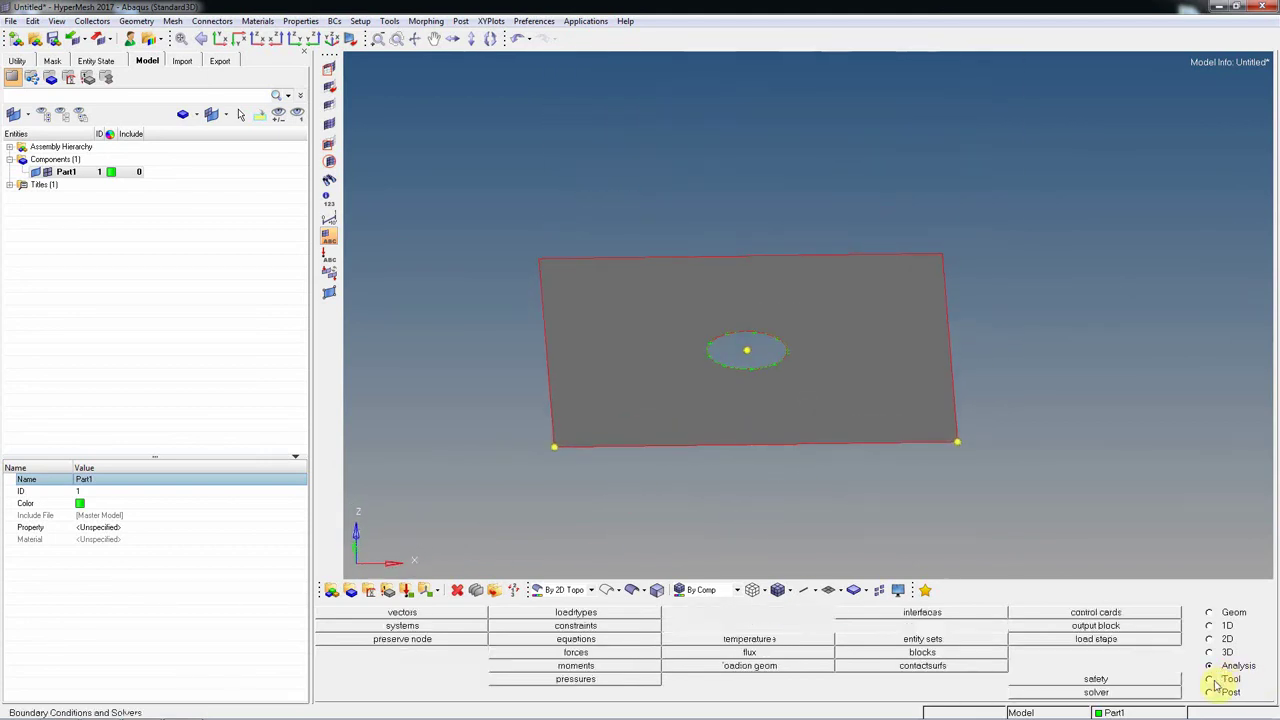
{"action": "left_click", "coordinate": [1214, 680]}
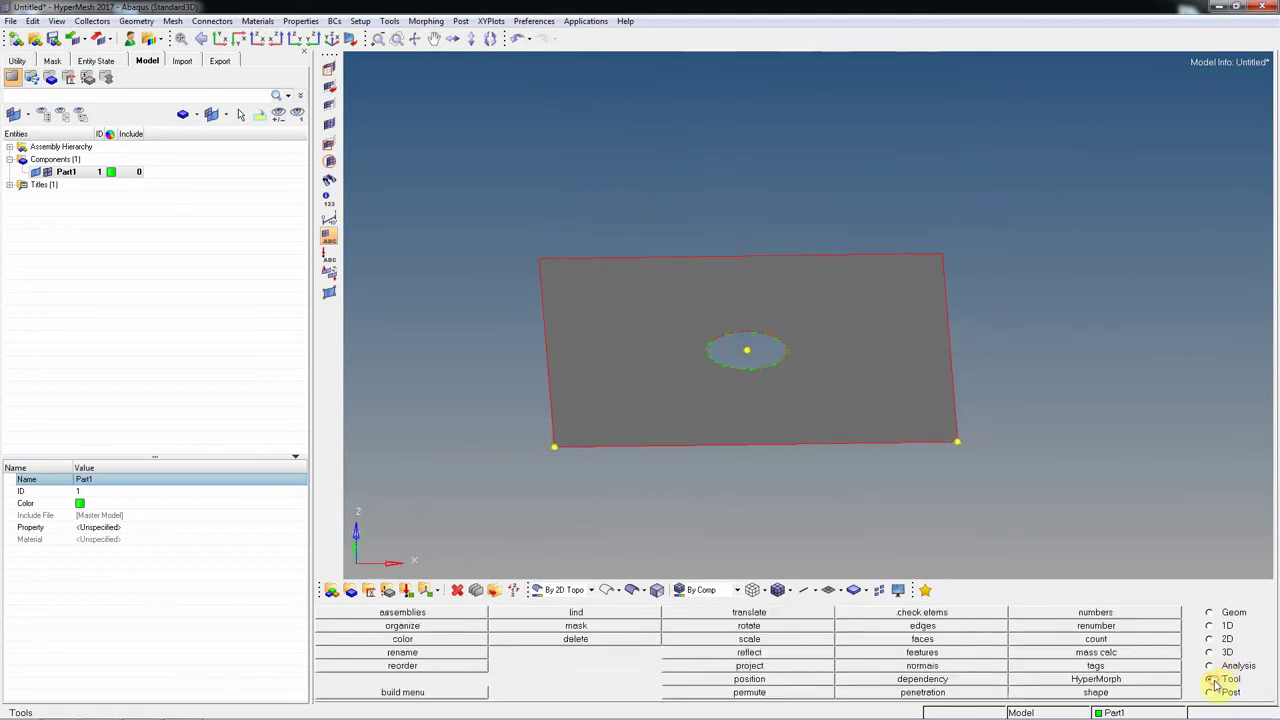
{"action": "left_click", "coordinate": [751, 626]}
{"action": "left_click", "coordinate": [736, 379]}
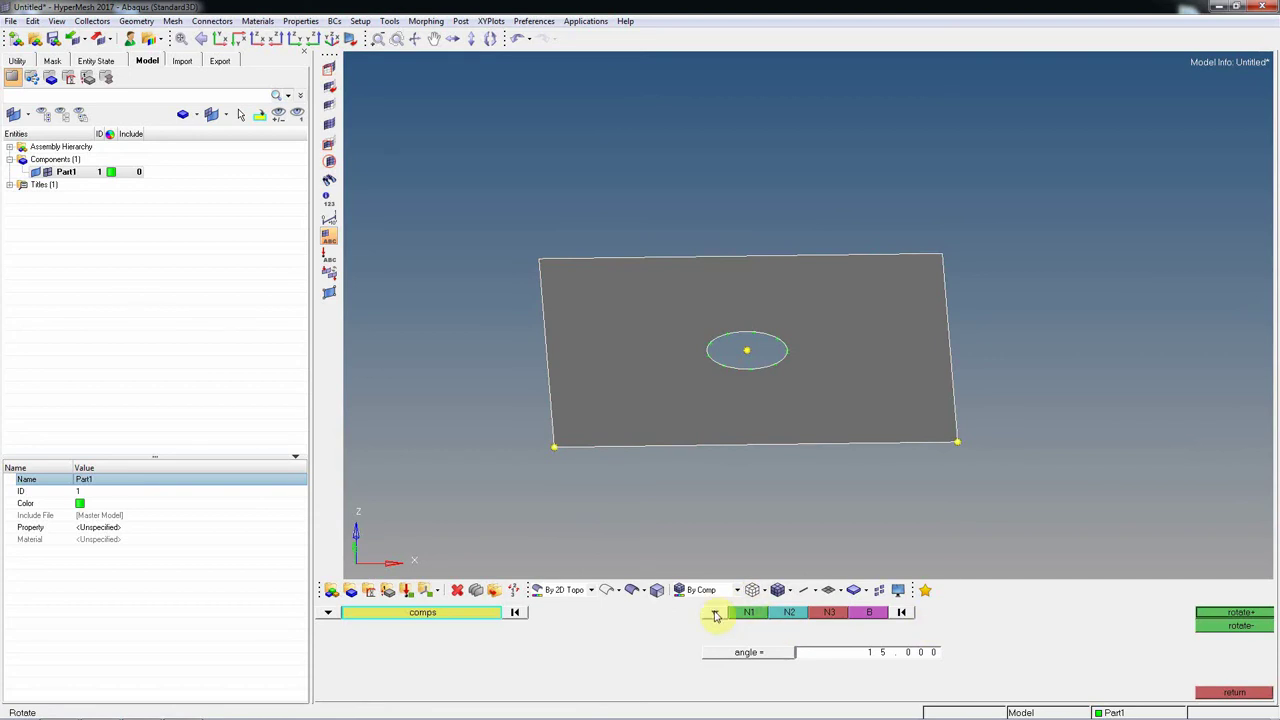
{"action": "left_click_drag", "start_coordinate": [820, 451], "coordinate": [787, 420], "text": "ctrl"}
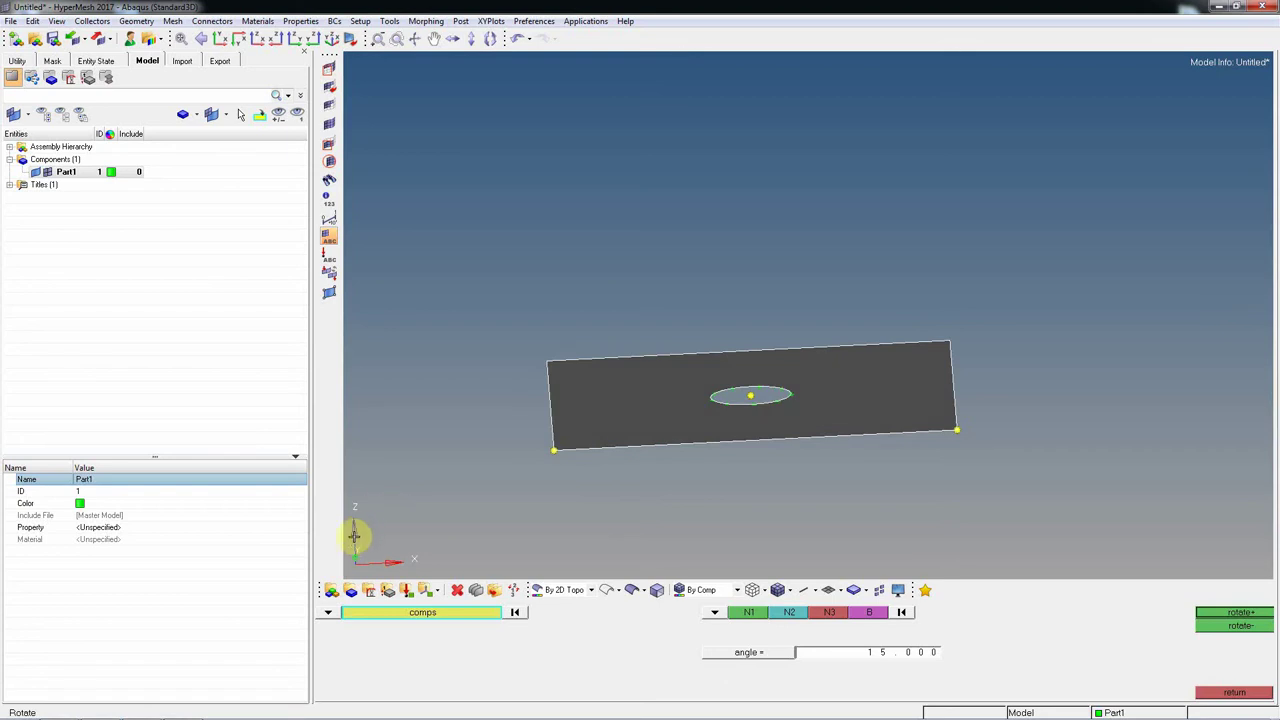
{"action": "left_click", "coordinate": [716, 614]}
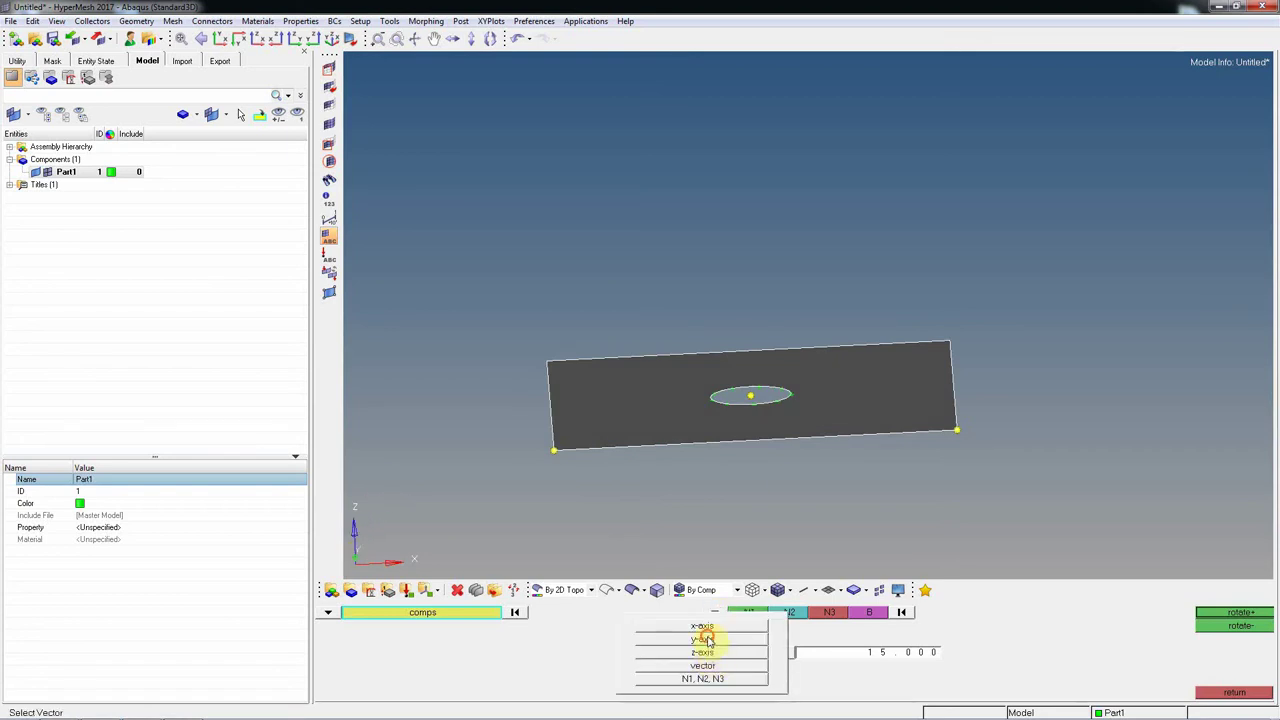
{"action": "left_click", "coordinate": [705, 639]}
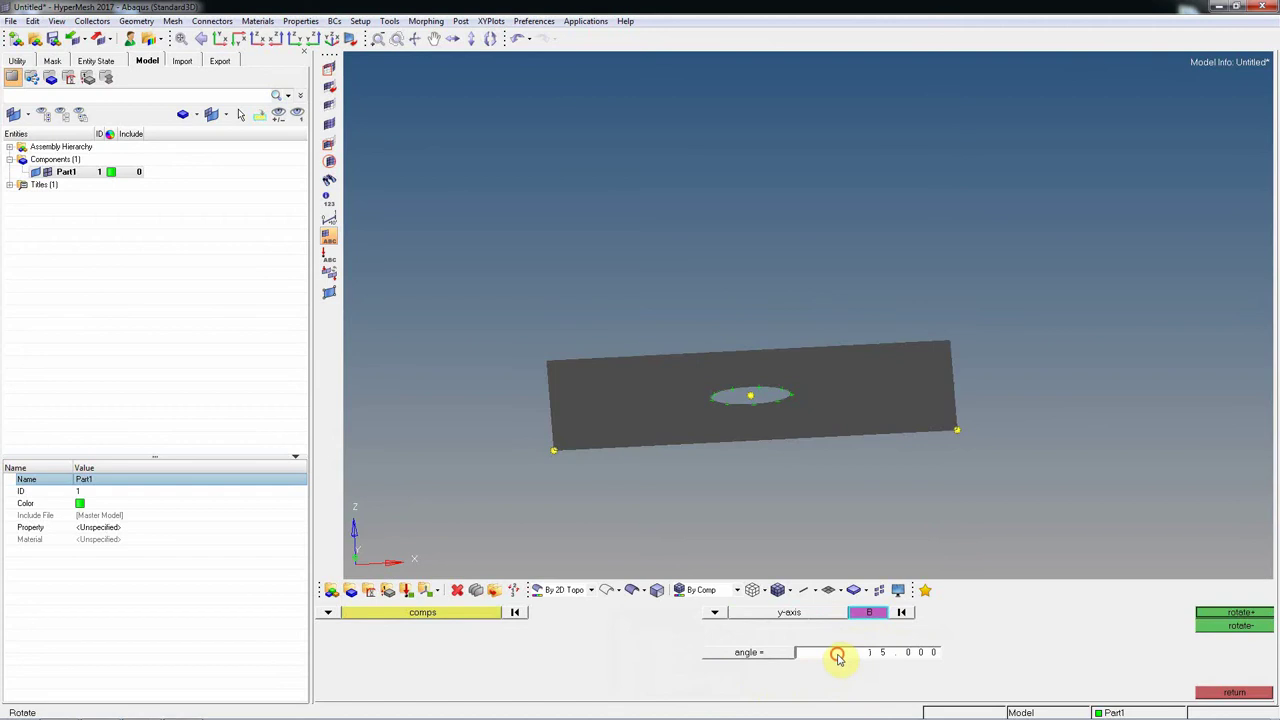
{"action": "left_click", "coordinate": [839, 660]}
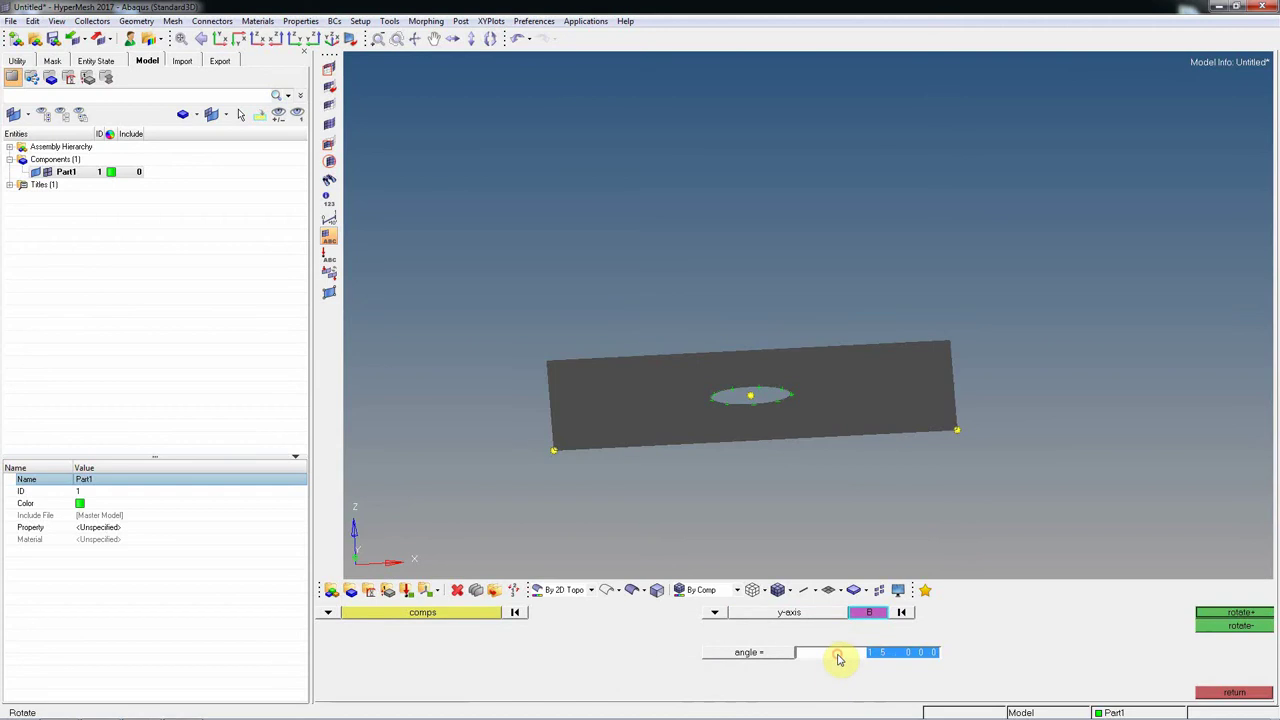
{"action": "left_click", "coordinate": [958, 428]}
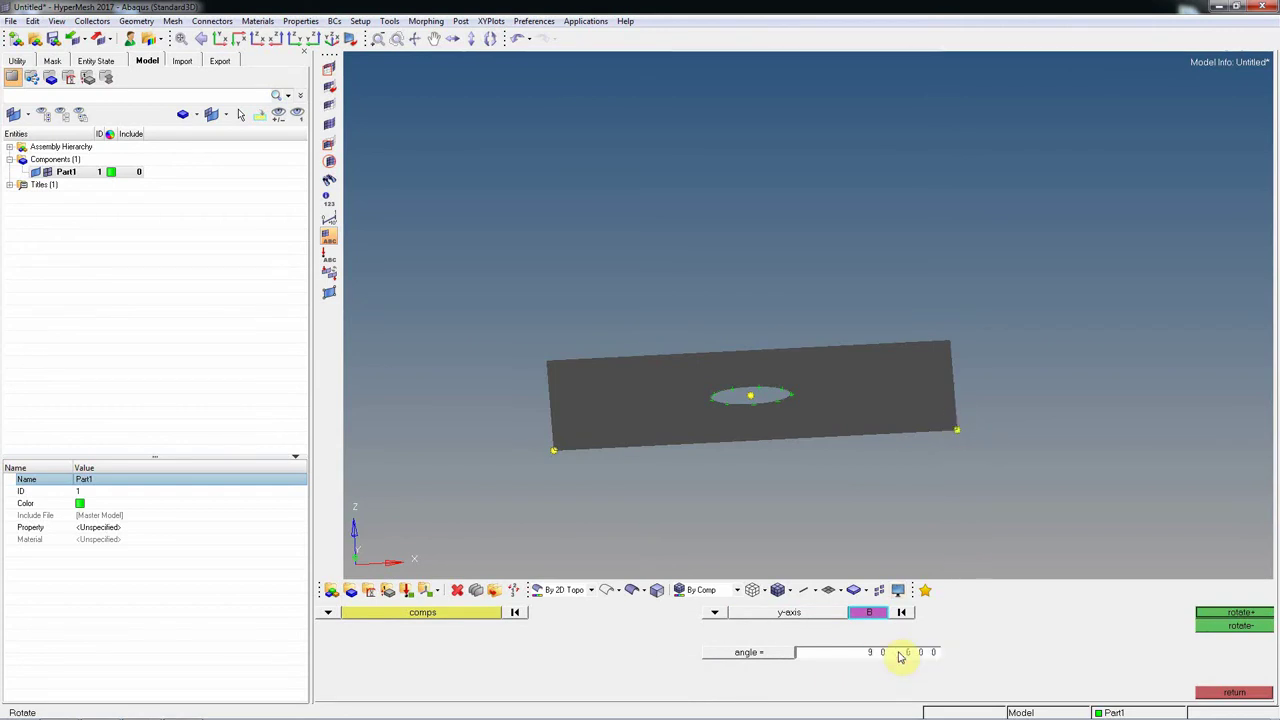
{"action": "scroll", "coordinate": [968, 462], "scroll_direction": "up", "scroll_amount": 5}
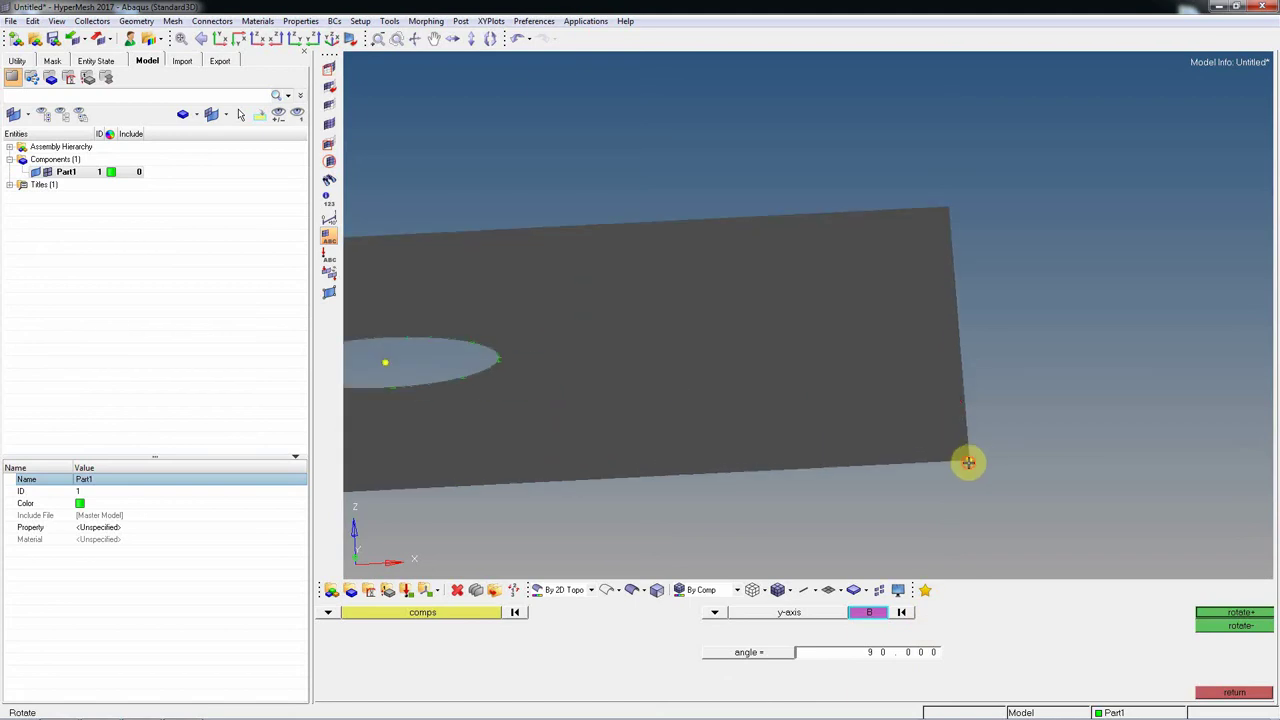
{"action": "left_click", "coordinate": [1254, 620]}
- Inspect the rotated plate and clear all temporary nodes from the model
{"action": "left_click_drag", "start_coordinate": [1240, 583], "coordinate": [810, 432], "text": "ctrl"}
{"action": "left_click", "coordinate": [219, 40]}
{"action": "left_click", "coordinate": [613, 247], "text": "ctrl"}
{"action": "left_click_drag", "start_coordinate": [862, 306], "coordinate": [826, 323], "text": "ctrl"}
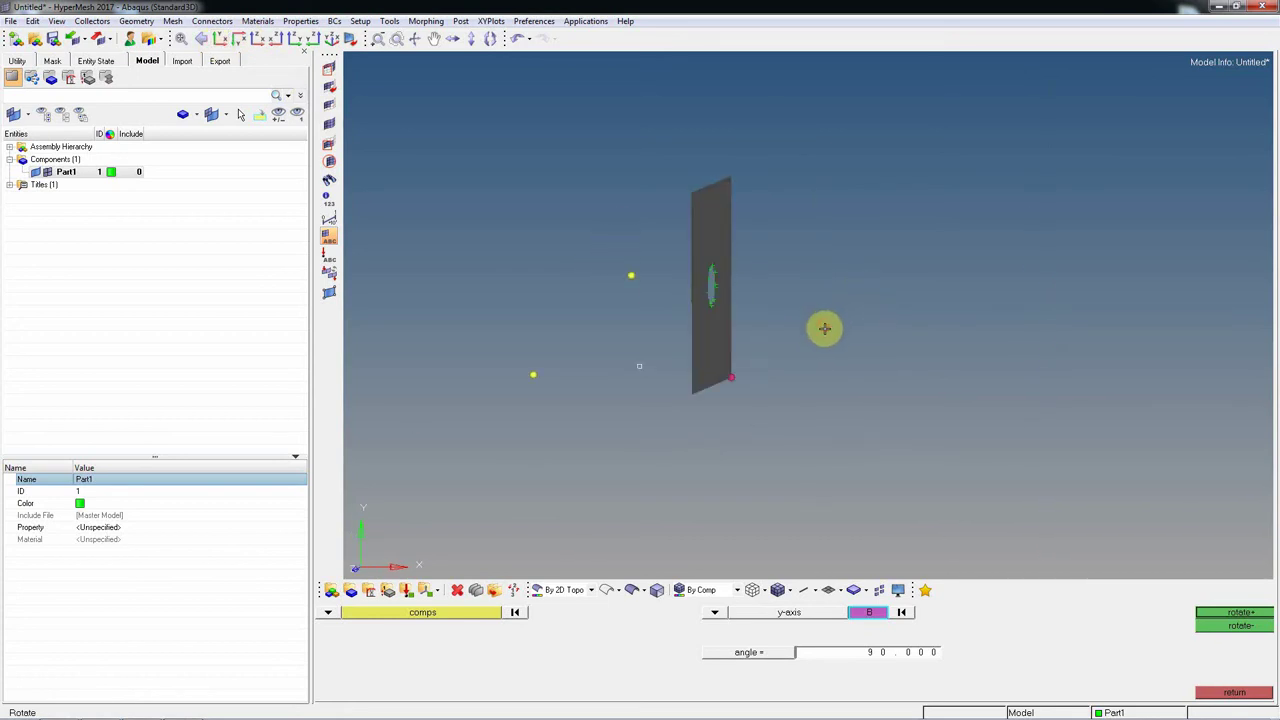
{"action": "key", "text": "shift+F2"}
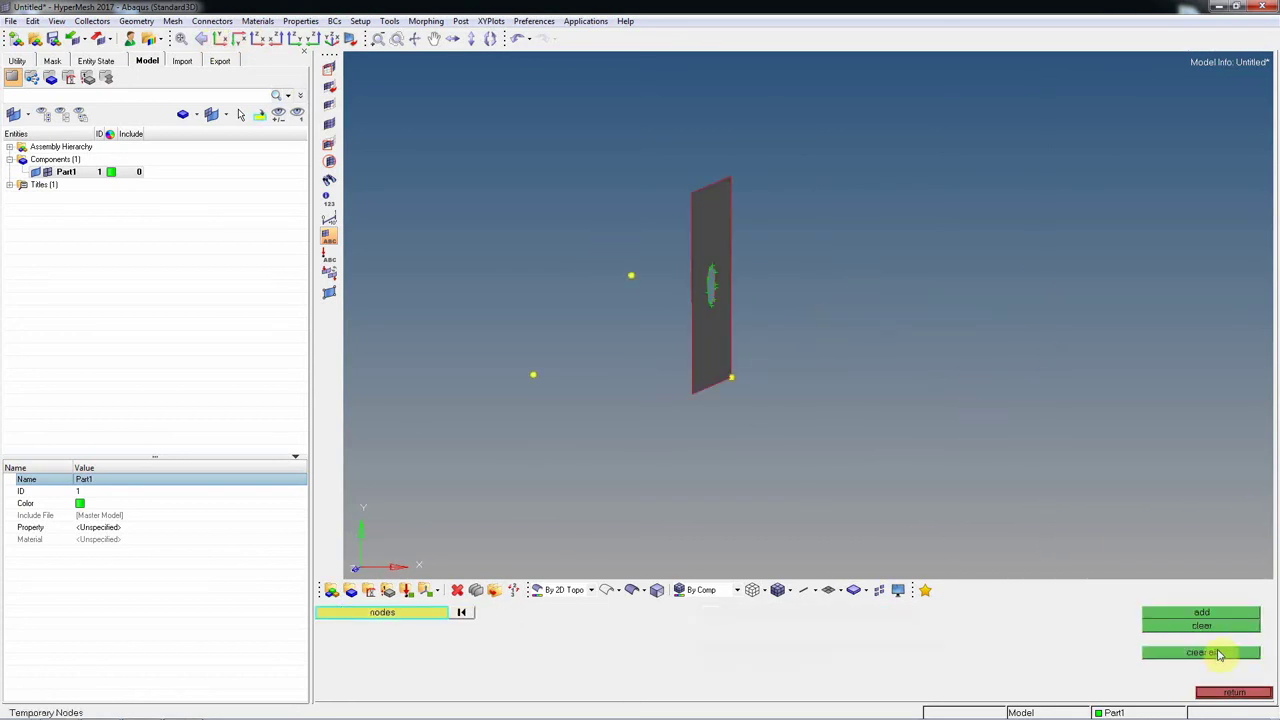
{"action": "left_click", "coordinate": [1201, 652]}
- Create a brown component named part2 with no card image
{"action": "mouse_move", "coordinate": [720, 360]}
{"action": "left_mouse_down", "text": "ctrl"}
{"action": "mouse_move", "coordinate": [755, 371]}
{"action": "mouse_move", "coordinate": [720, 389]}
{"action": "mouse_move", "coordinate": [777, 343]}
{"action": "mouse_move", "coordinate": [749, 391]}
{"action": "mouse_move", "coordinate": [732, 378]}
{"action": "left_mouse_up", "text": "ctrl"}
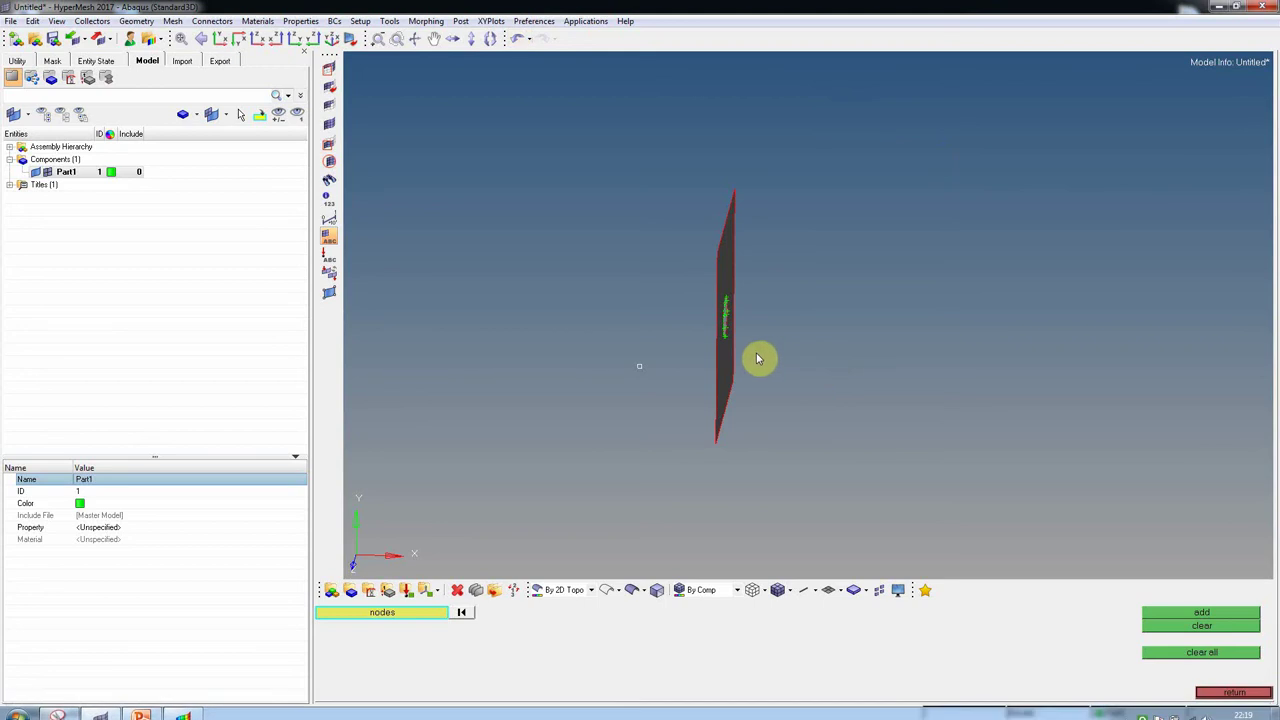
{"action": "left_click_drag", "start_coordinate": [746, 323], "coordinate": [555, 248], "text": "ctrl"}
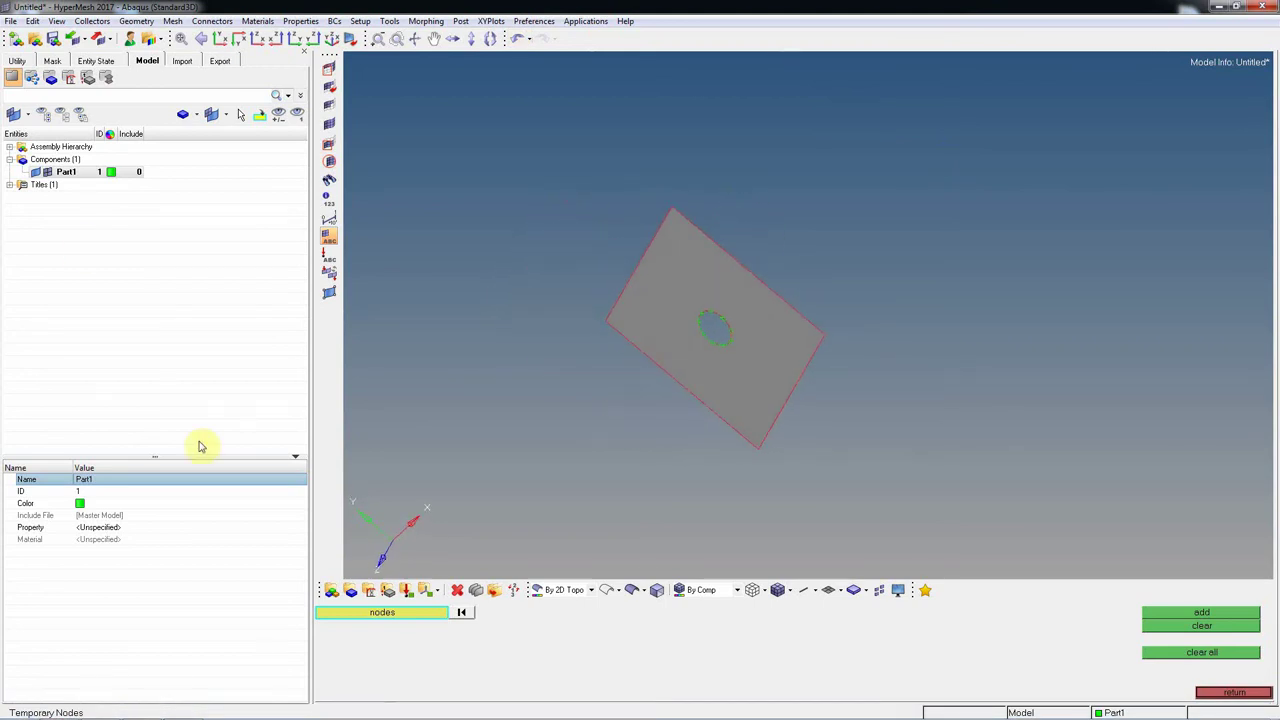
{"action": "left_click", "coordinate": [350, 590]}
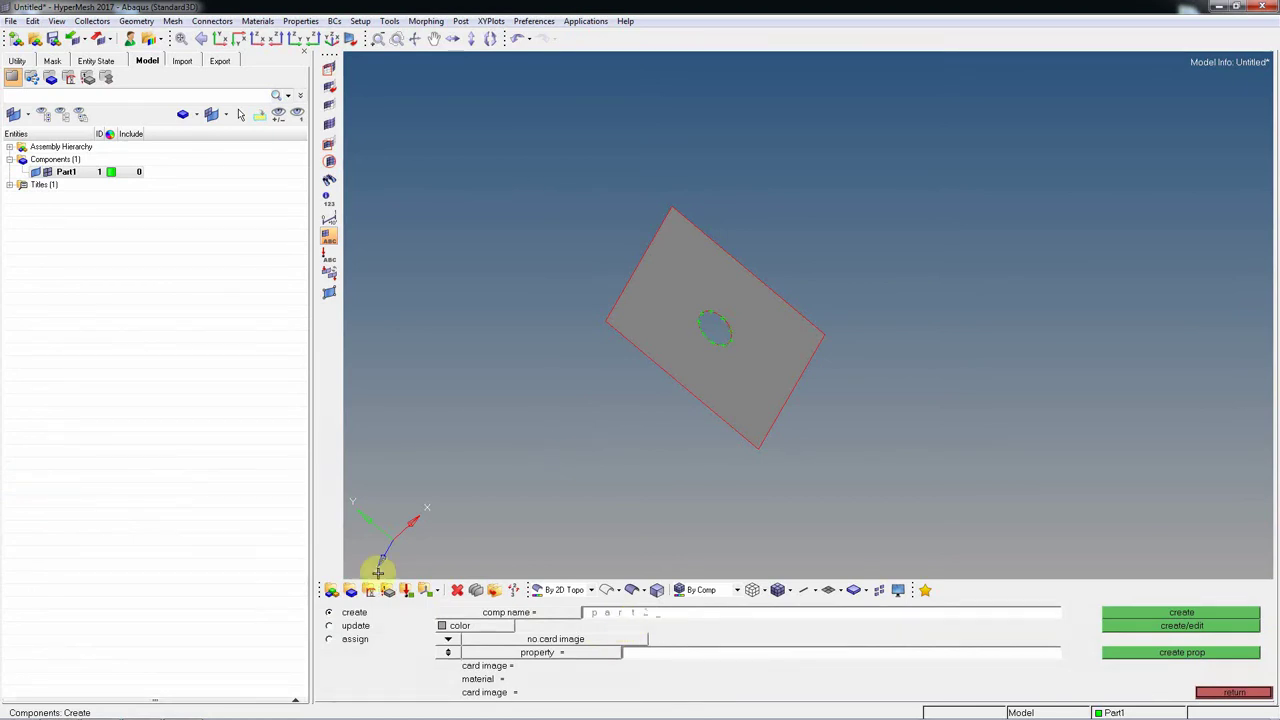
{"action": "left_click", "coordinate": [463, 626]}
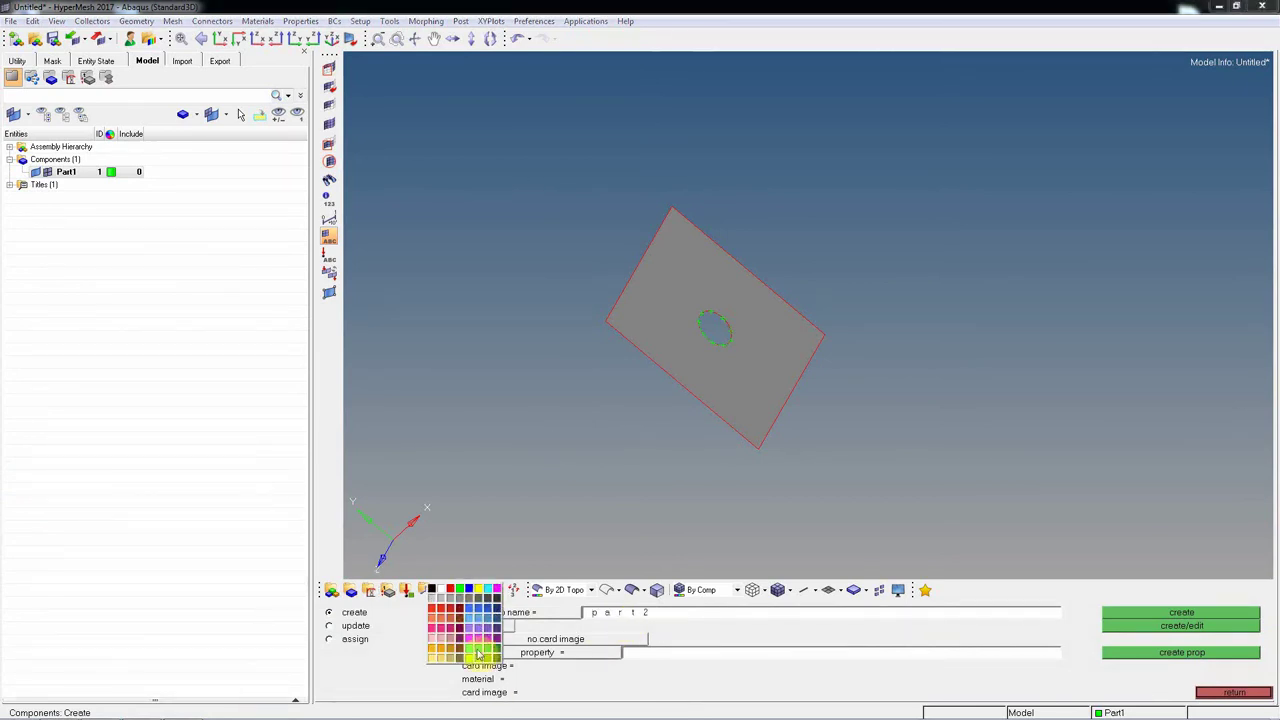
{"action": "left_click", "coordinate": [457, 660]}
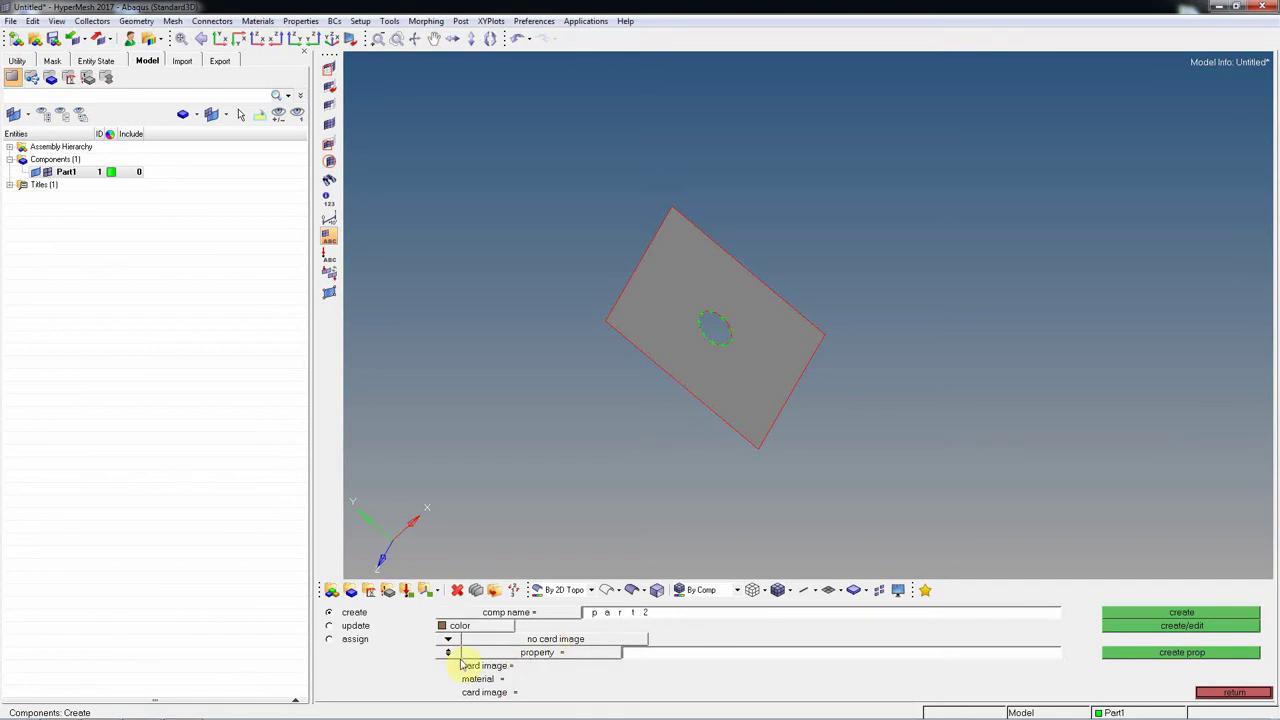
{"action": "left_click", "coordinate": [1200, 612]}
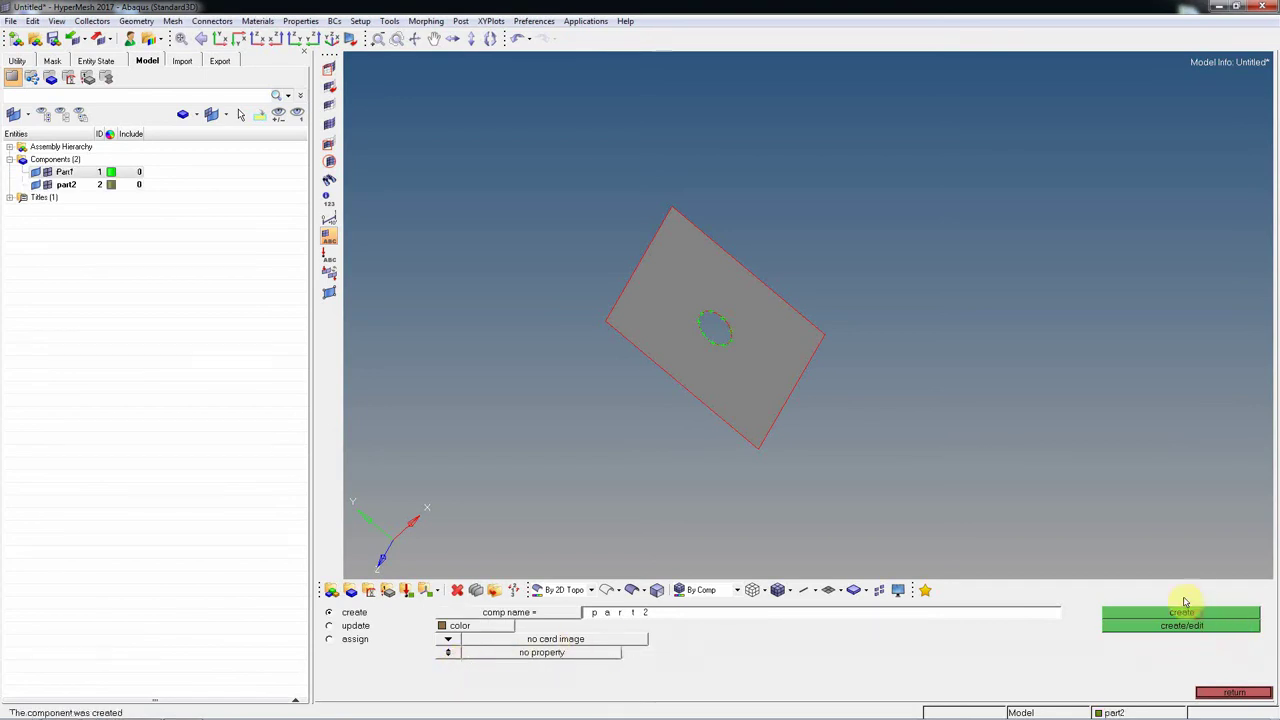
- Toggle the geometry display of Part1 off and on to check the plate's component, and leave the component creation settings
{"action": "mouse_move", "coordinate": [803, 360]}
{"action": "left_mouse_down", "text": "ctrl"}
{"action": "mouse_move", "coordinate": [820, 346]}
{"action": "mouse_move", "coordinate": [698, 369]}
{"action": "left_mouse_up", "text": "ctrl"}
{"action": "left_click", "coordinate": [34, 174]}
{"action": "left_click", "coordinate": [34, 174]}
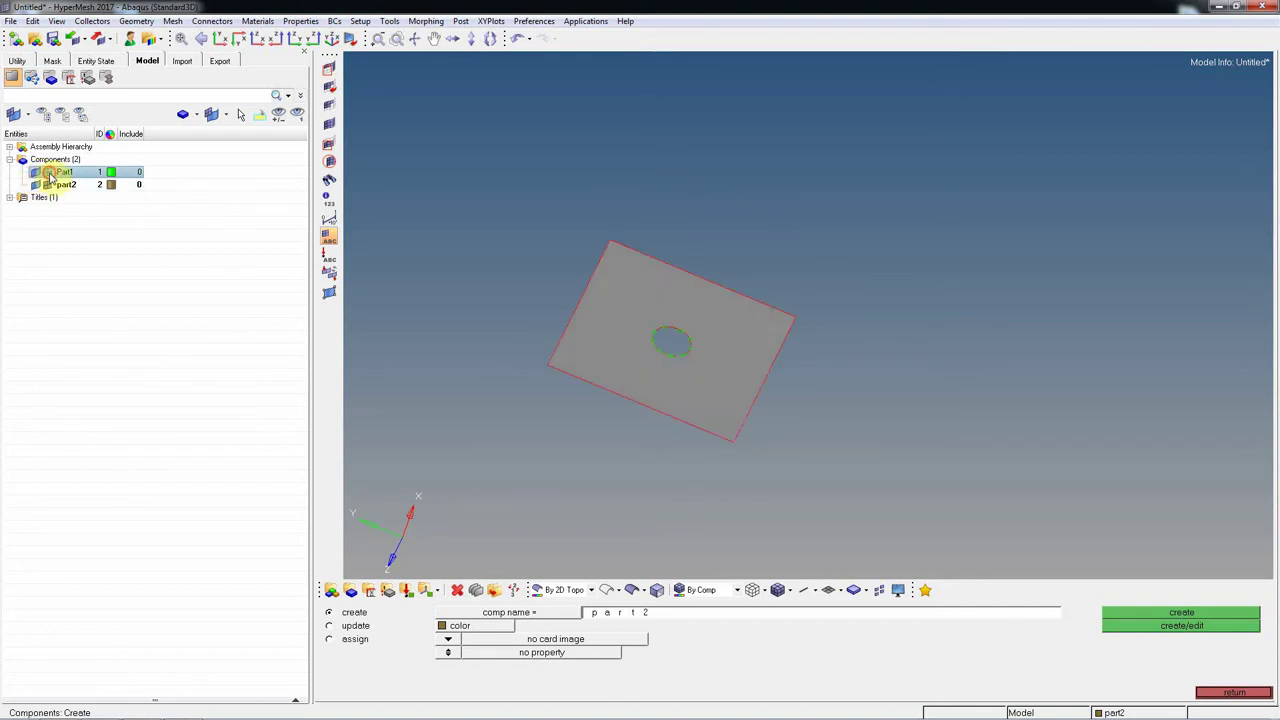
{"action": "left_click", "coordinate": [1234, 692]}
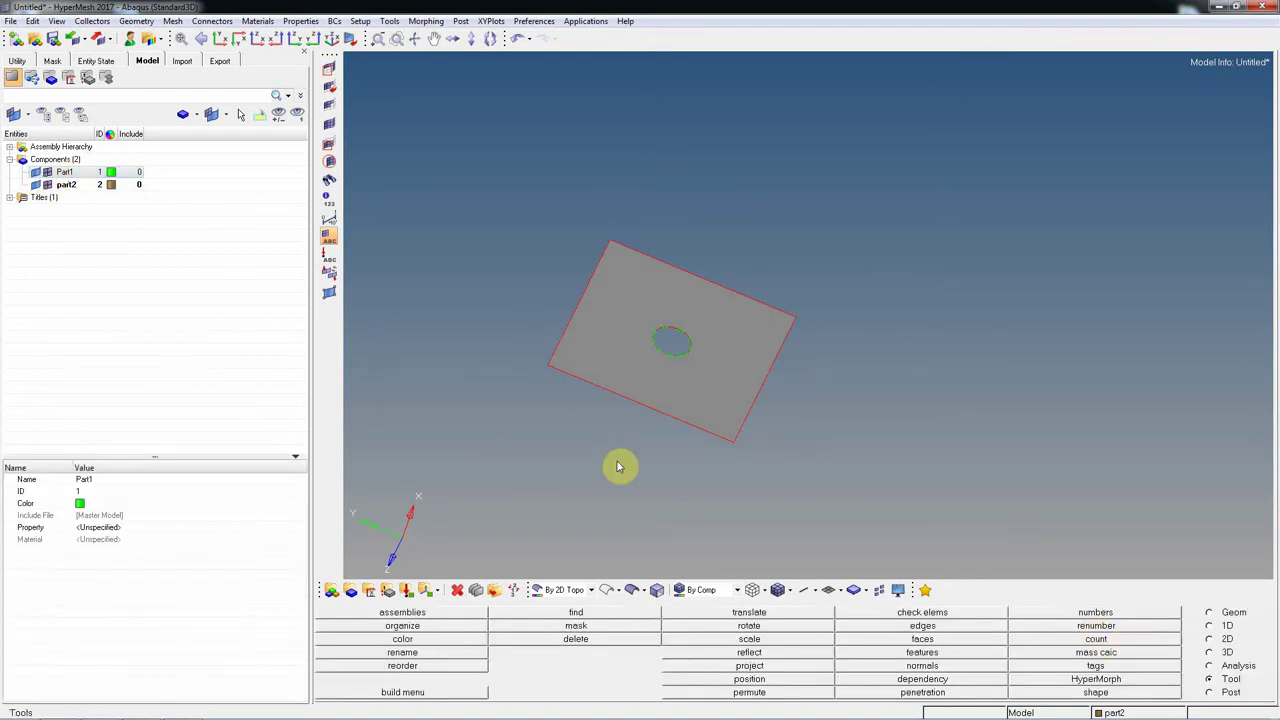
- Set the global mesh options to an element size of 5 and the topology revision to keep mesh
{"action": "key", "text": "F12"}
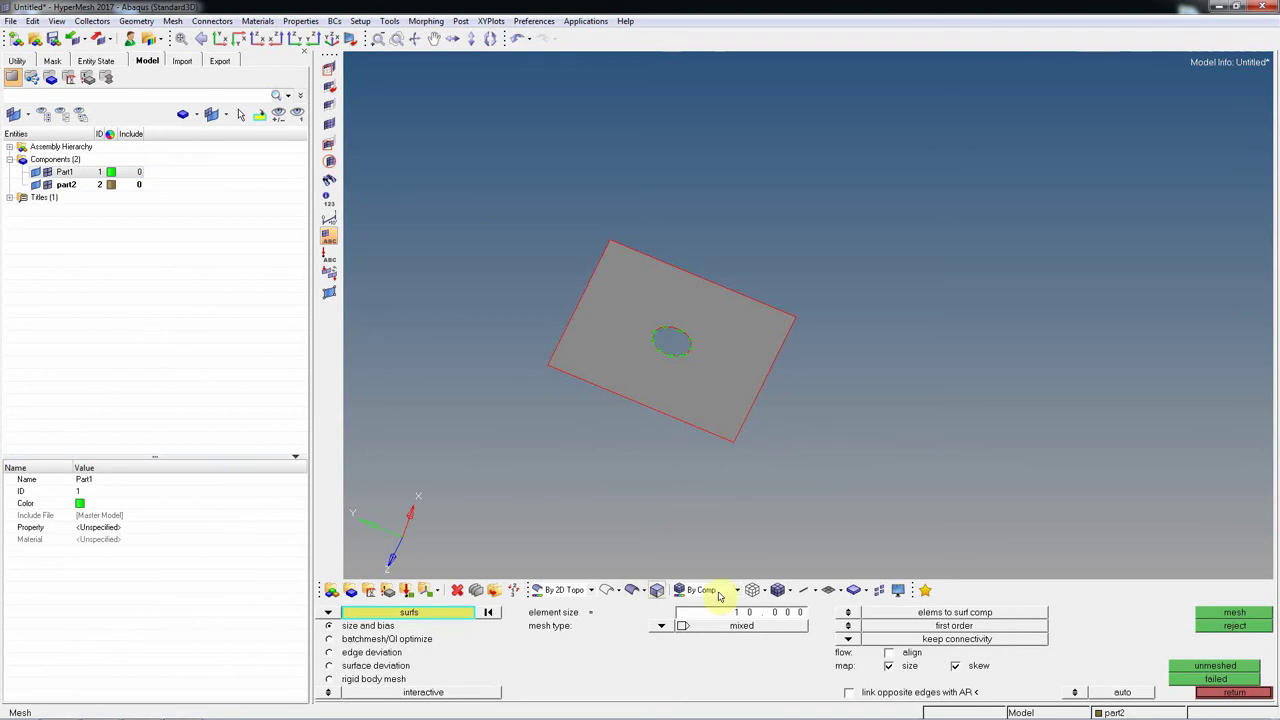
{"action": "key", "text": "Escape"}
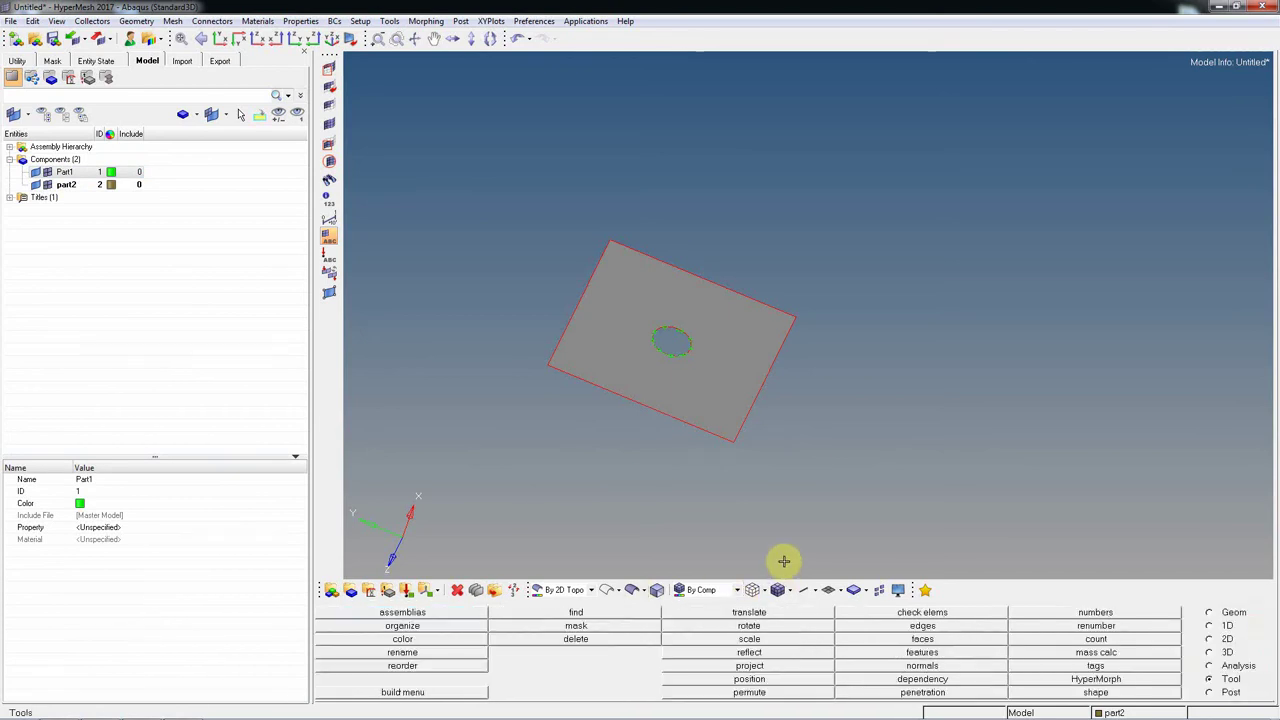
{"action": "key", "text": "o"}
{"action": "left_click", "coordinate": [330, 626]}
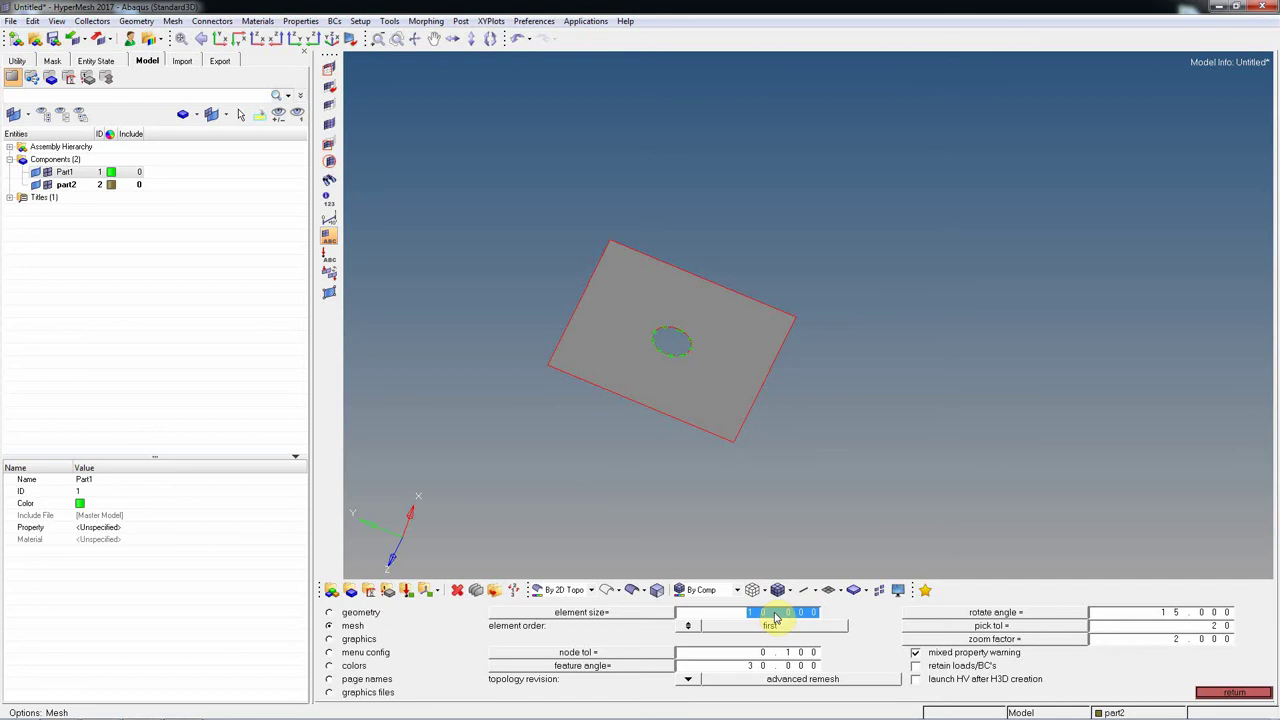
{"action": "left_click", "coordinate": [689, 679]}
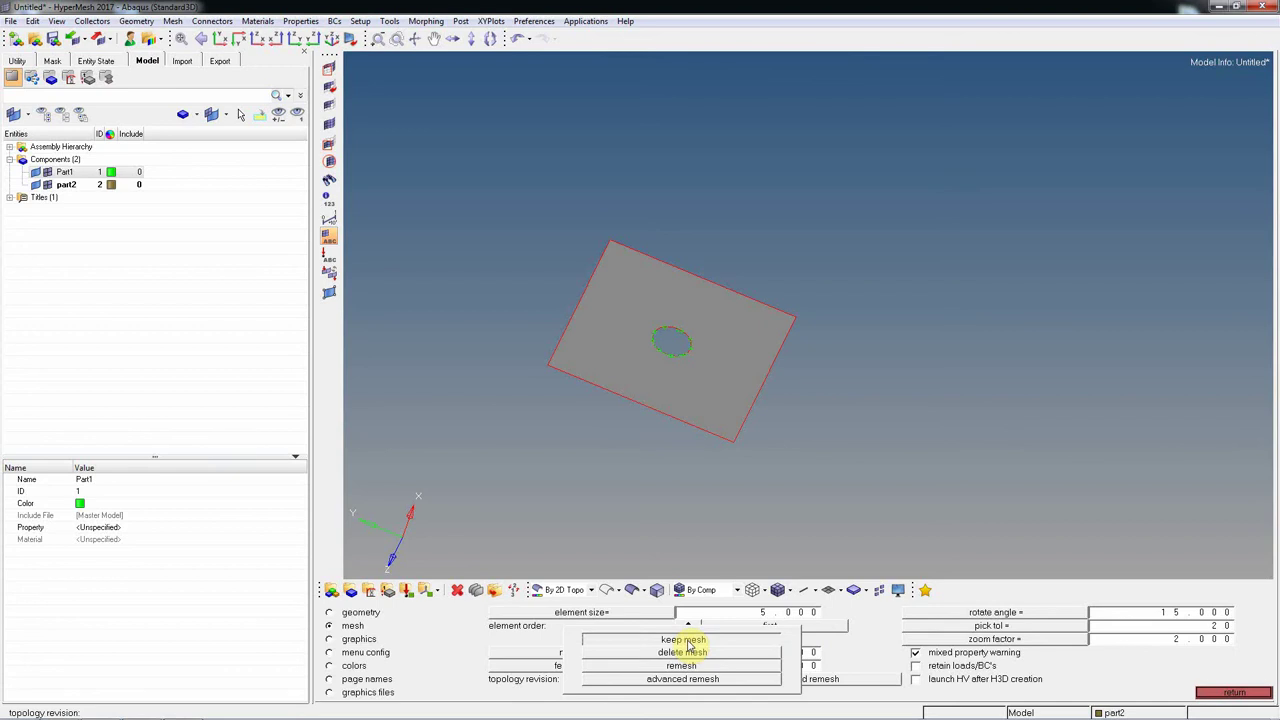
{"action": "left_click", "coordinate": [687, 641]}
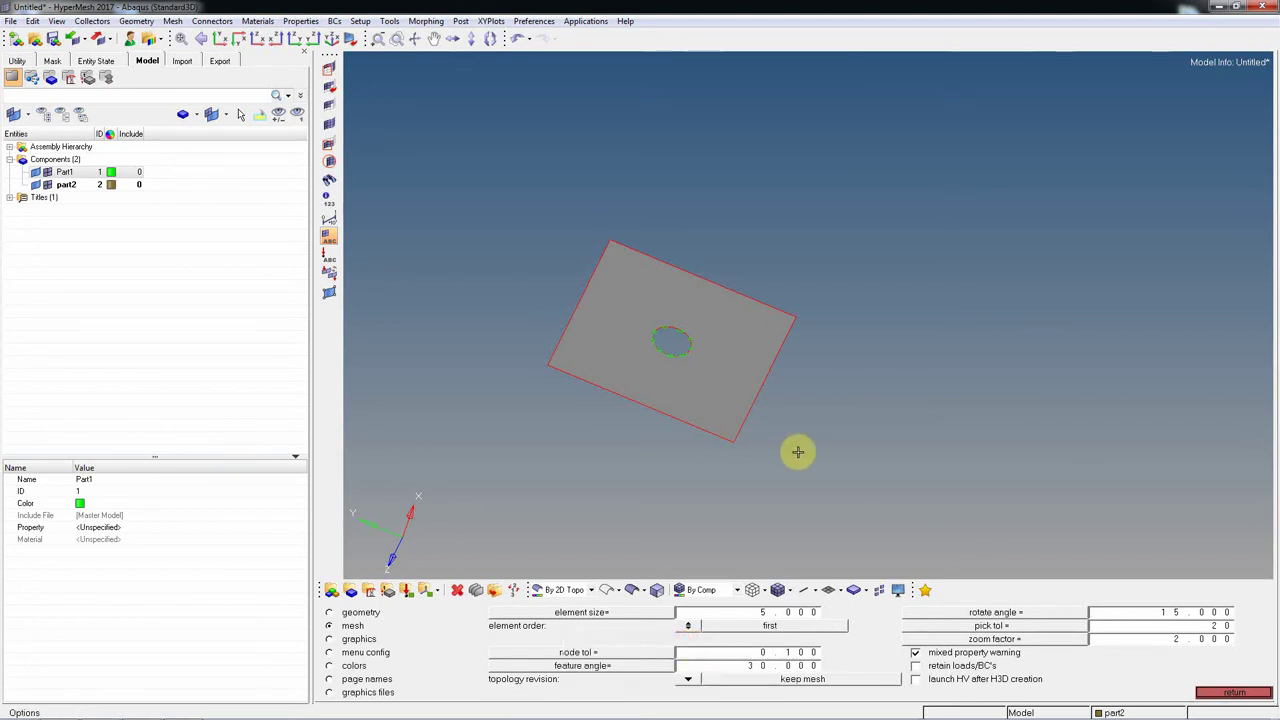
{"action": "key", "text": "Escape"}
- Automesh the Part1 plate surface with an element size of 5 and the mixed mesh type
{"action": "key", "text": "F12"}
{"action": "left_click", "coordinate": [693, 377]}
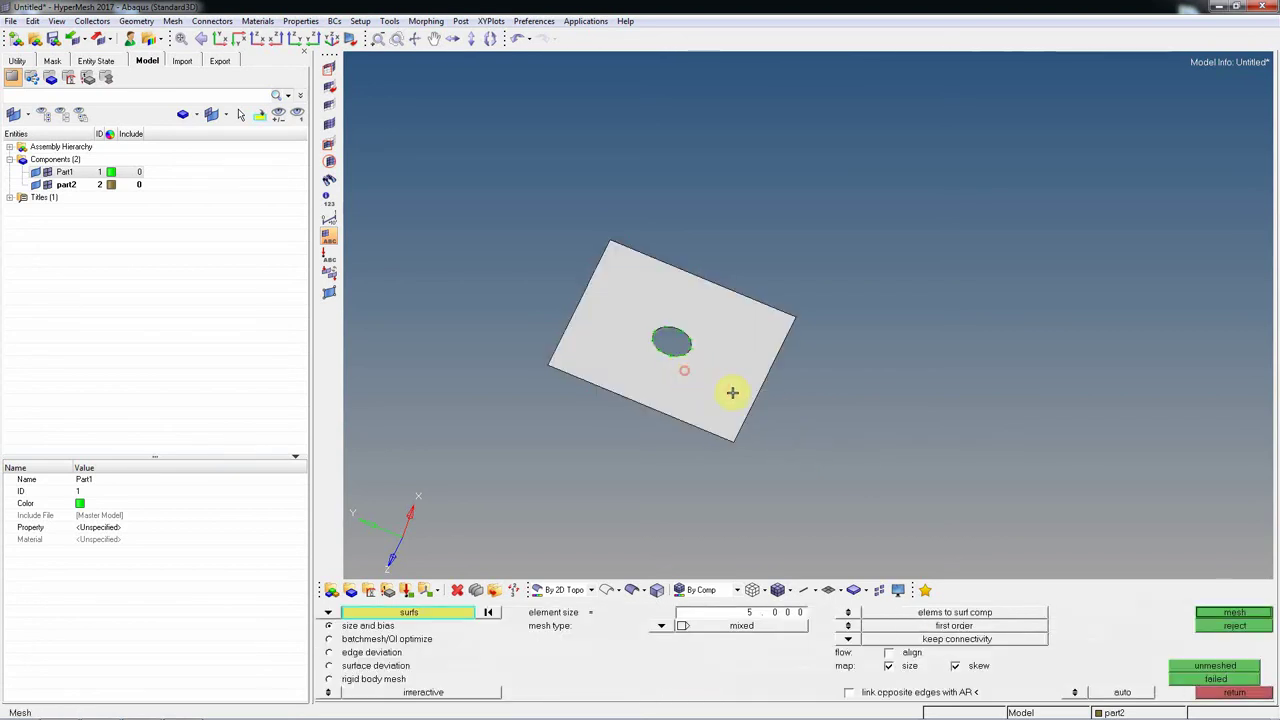
{"action": "middle_click", "coordinate": [734, 428]}
{"action": "scroll", "coordinate": [749, 409], "scroll_direction": "up", "scroll_amount": 5}
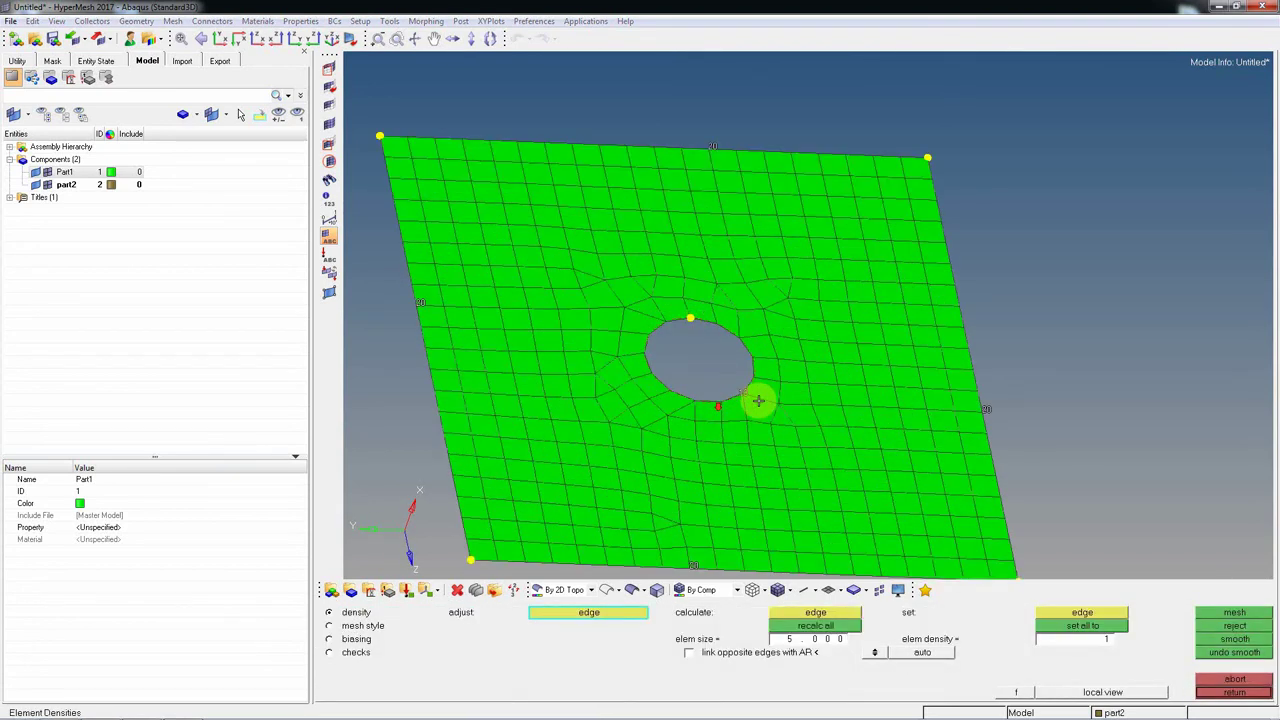
{"action": "scroll", "coordinate": [748, 364], "scroll_direction": "down", "scroll_amount": 4}
- Apply the size, skew and smoothing mesh-style options to all surfaces, remesh the plate and accept the mesh
{"action": "left_click", "coordinate": [352, 627]}
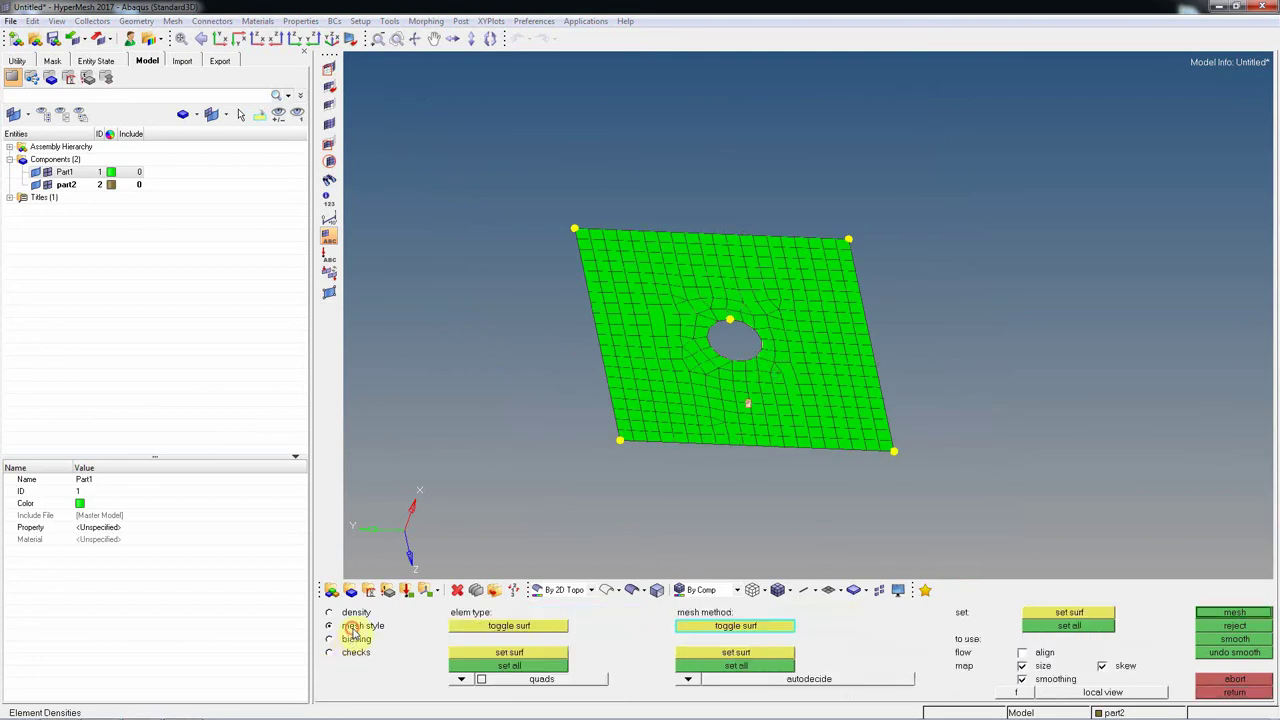
{"action": "left_click", "coordinate": [1080, 627]}
{"action": "left_click", "coordinate": [1236, 612]}
{"action": "left_click", "coordinate": [1236, 692]}
{"action": "left_click_drag", "start_coordinate": [1010, 480], "coordinate": [733, 393], "text": "ctrl"}
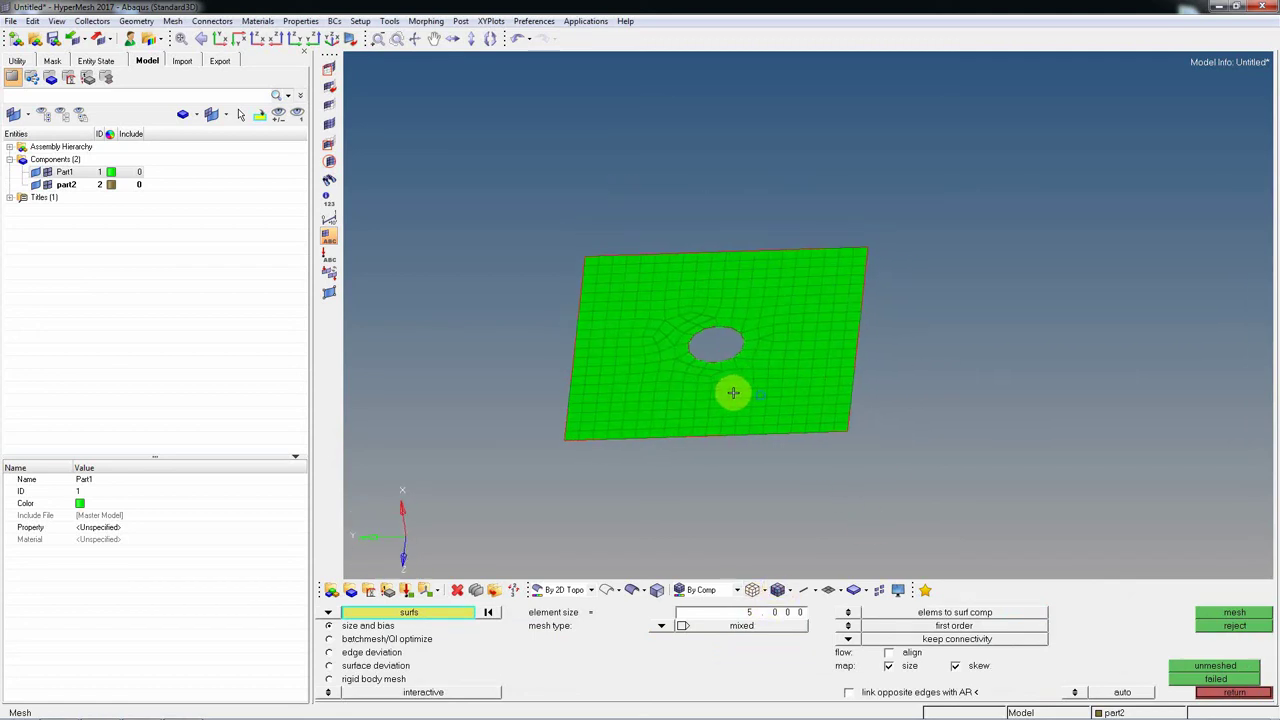
- Select all elements of the meshed plate for translation and duplicate them into the current component, part2
{"action": "key", "text": "shift+F4"}
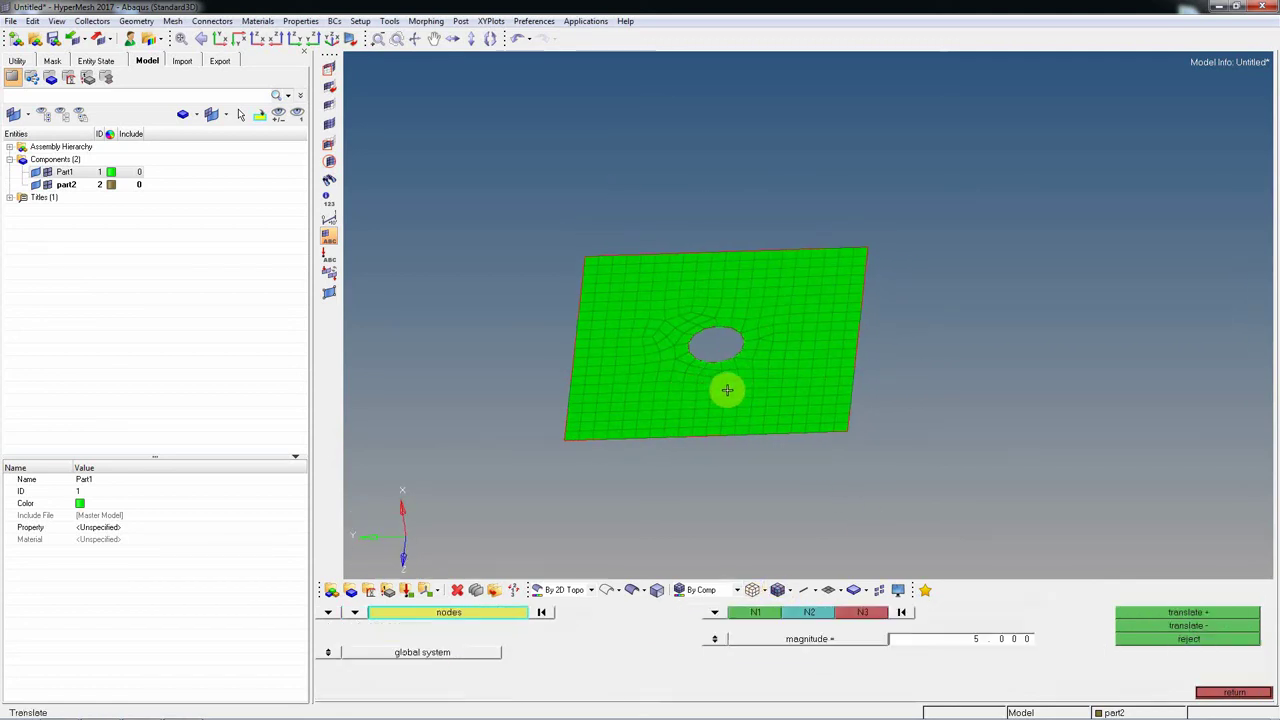
{"action": "left_click", "coordinate": [330, 614]}
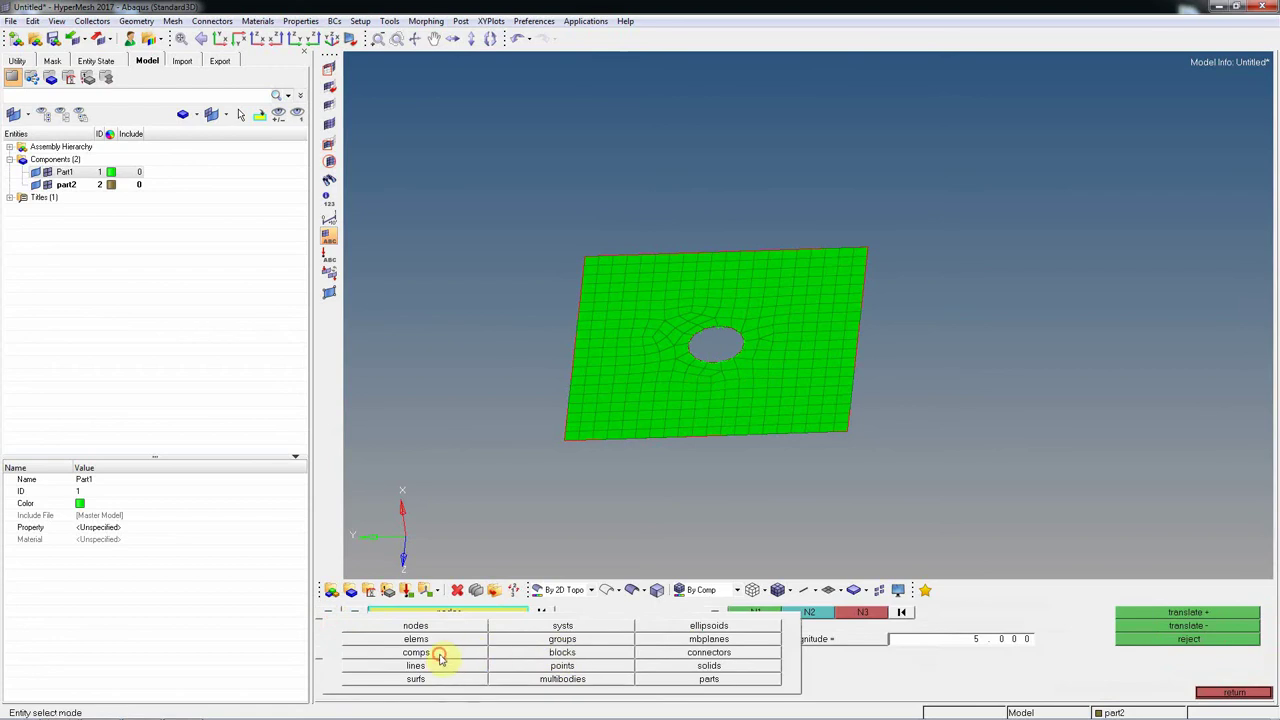
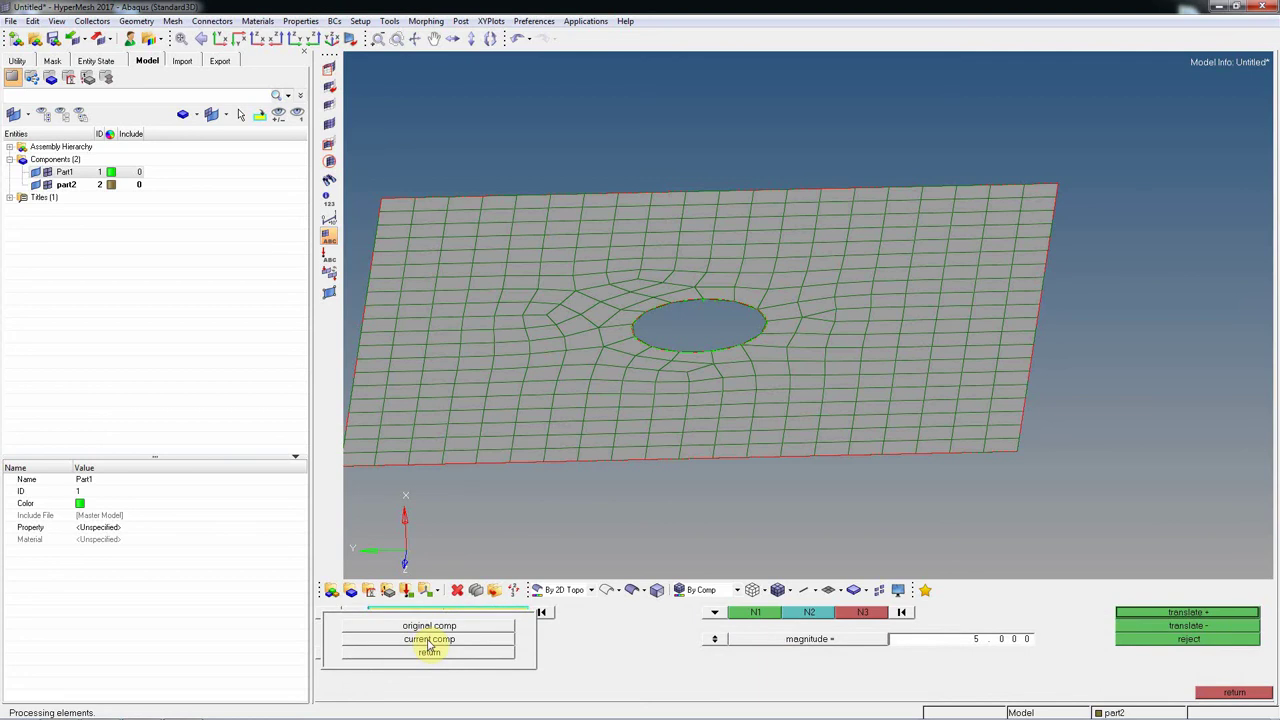
{"action": "left_click", "coordinate": [429, 640]}
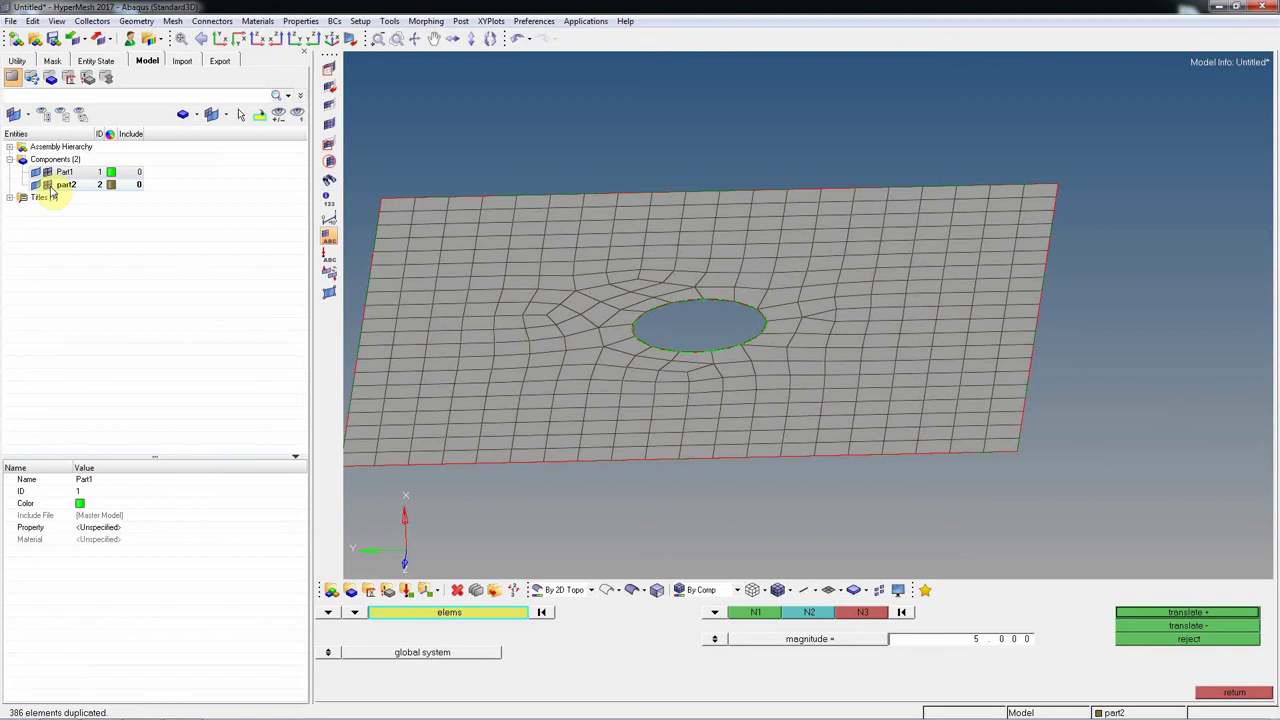
{"action": "right_click_drag", "start_coordinate": [737, 249], "coordinate": [806, 234], "text": "ctrl"}
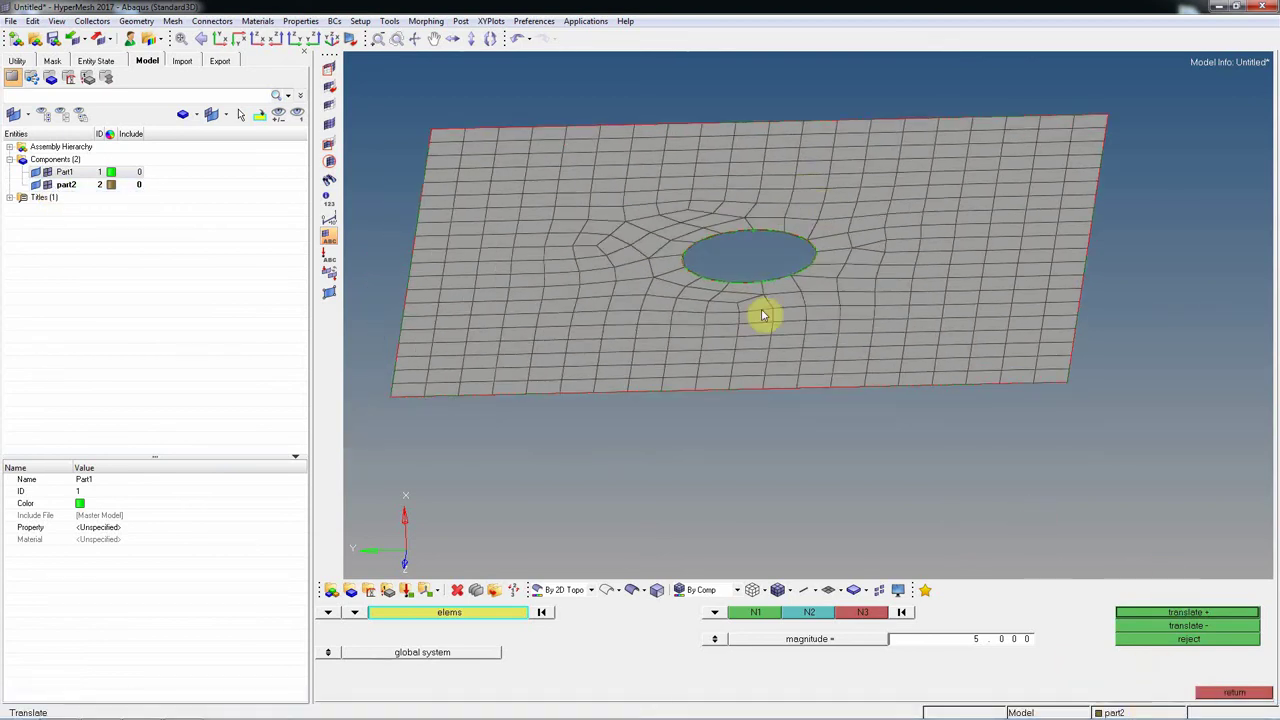
- Translate the duplicated elements by 25 in the positive direction normal to a plane defined by three points on the plate
{"action": "double_click", "coordinate": [997, 642]}
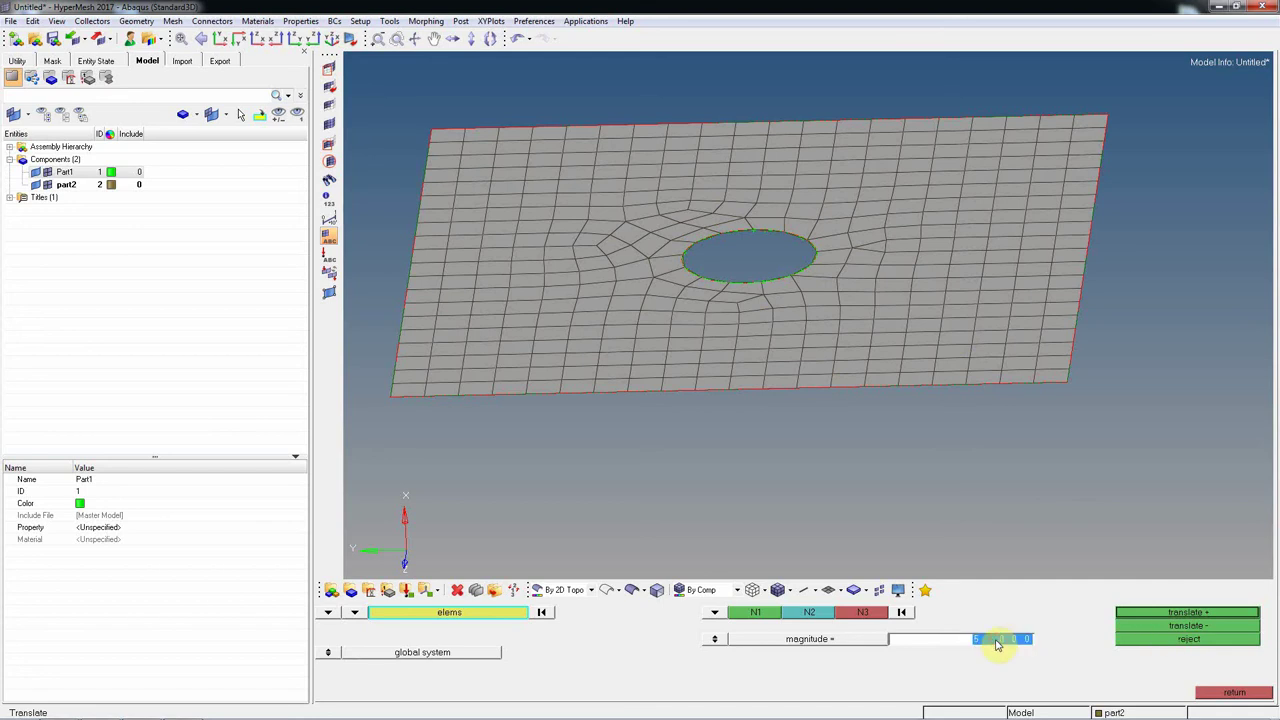
{"action": "type", "text": "25"}
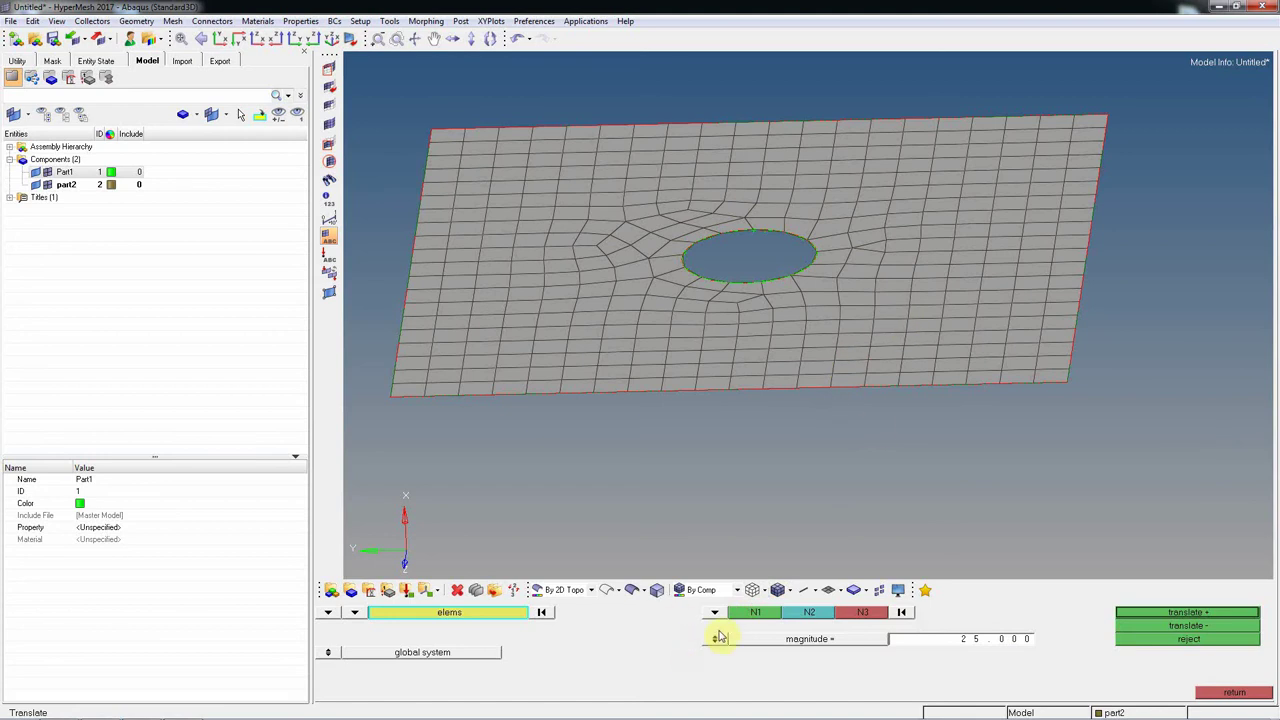
{"action": "left_click", "coordinate": [750, 611]}
{"action": "left_click", "coordinate": [834, 358]}
{"action": "left_click", "coordinate": [871, 332]}
{"action": "left_click", "coordinate": [875, 277]}
{"action": "left_click", "coordinate": [1203, 615]}
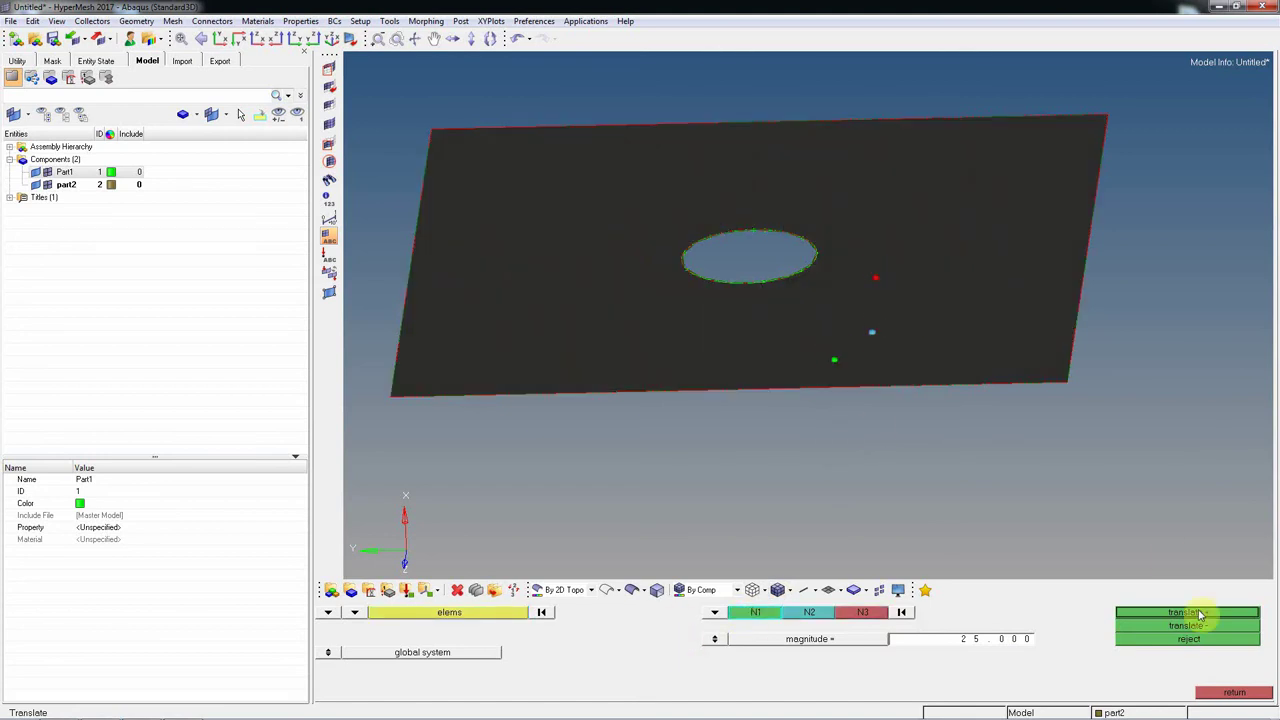
{"action": "left_click_drag", "start_coordinate": [921, 439], "coordinate": [694, 386], "text": "ctrl"}
{"action": "key", "text": "F12"}
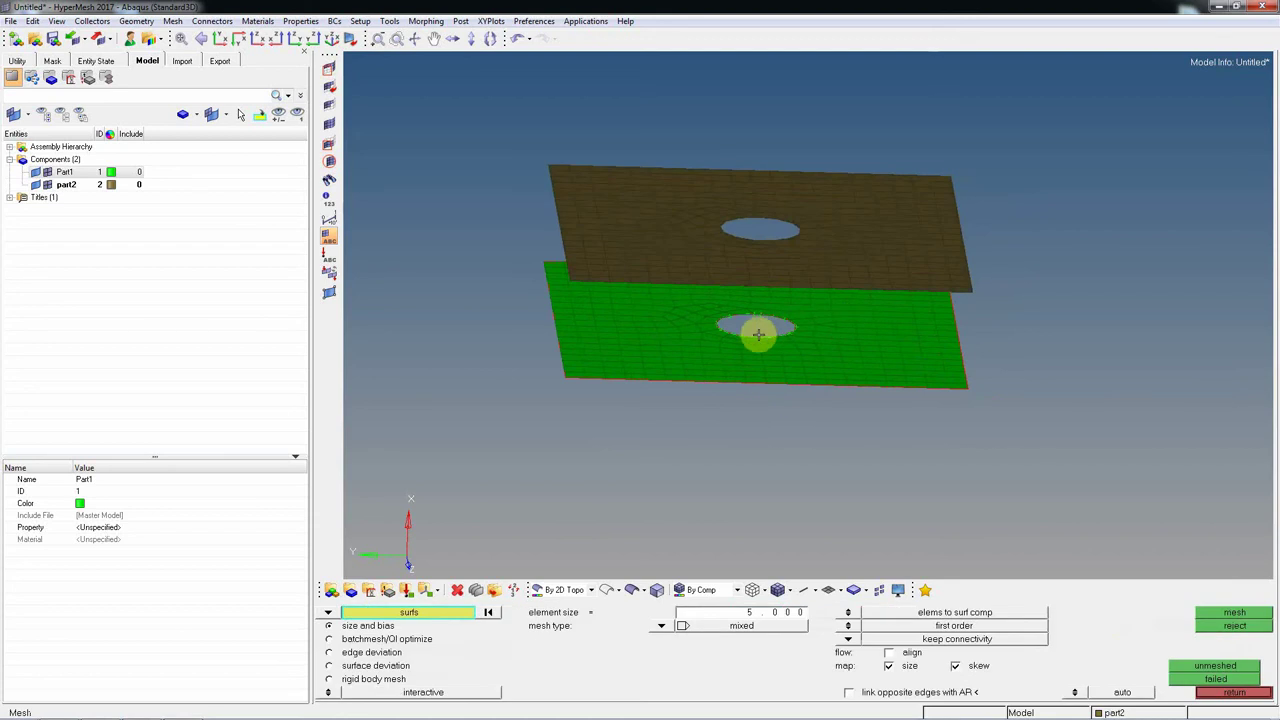
{"action": "left_click_drag", "start_coordinate": [862, 343], "coordinate": [843, 337], "text": "ctrl"}
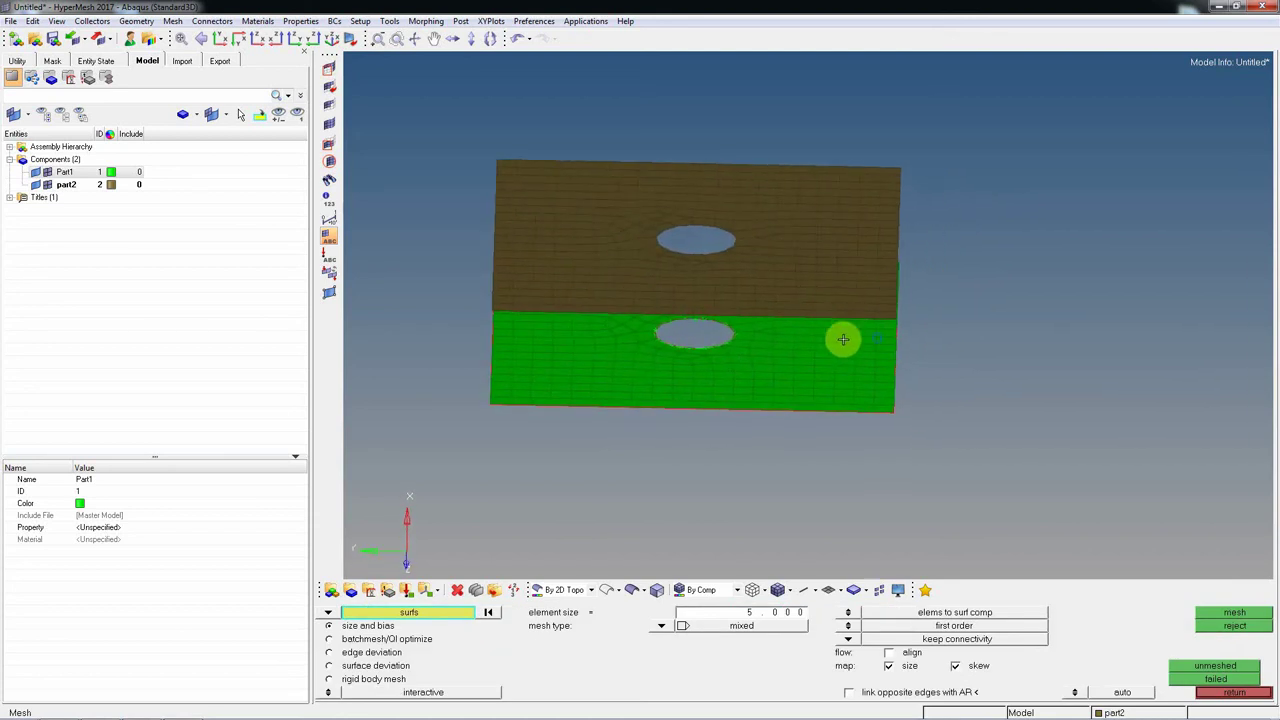
{"action": "left_click", "coordinate": [1234, 692]}
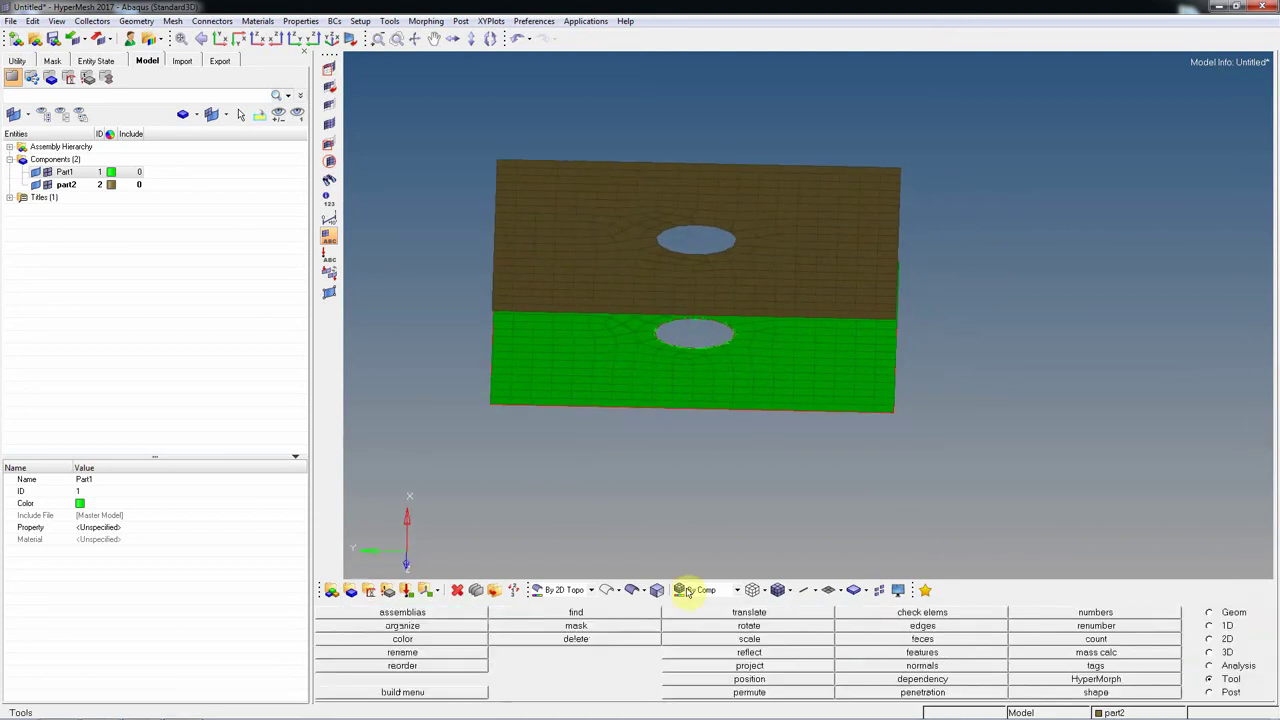
- Start a 2D Drag of geometry and select the node path along part2's short edge at its negative Y end
{"action": "left_click", "coordinate": [1209, 640]}
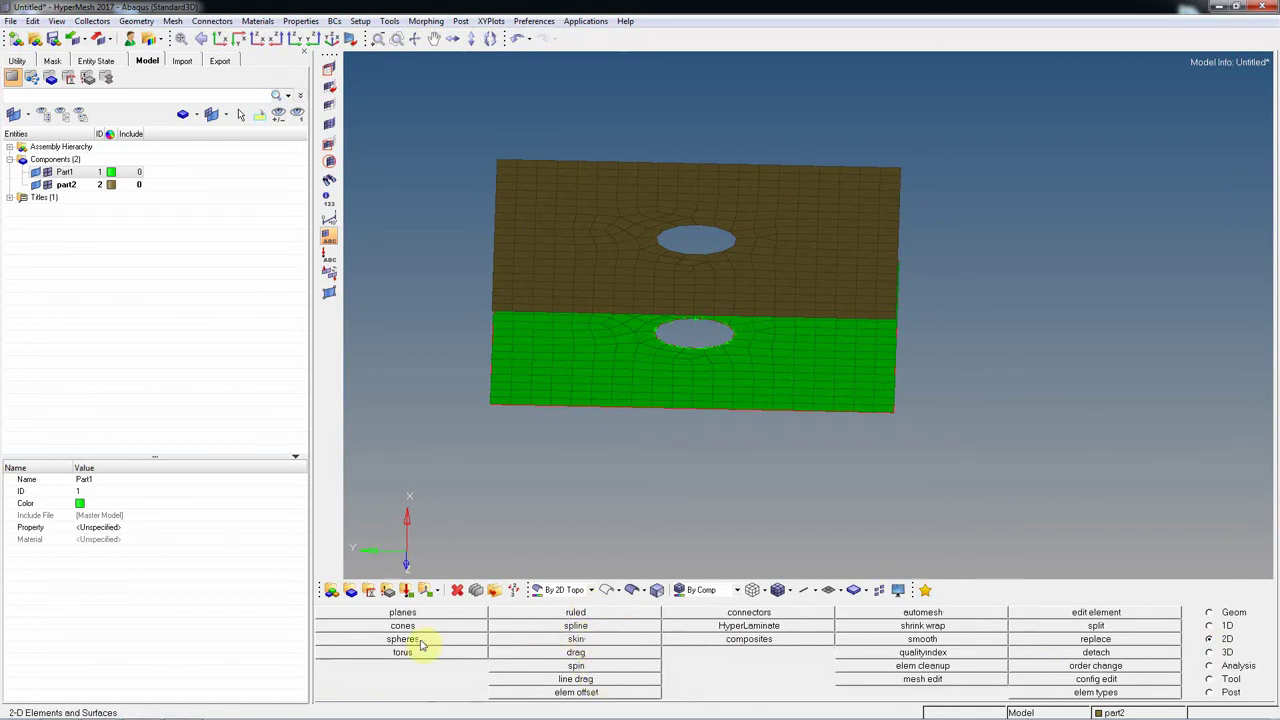
{"action": "left_click", "coordinate": [576, 652]}
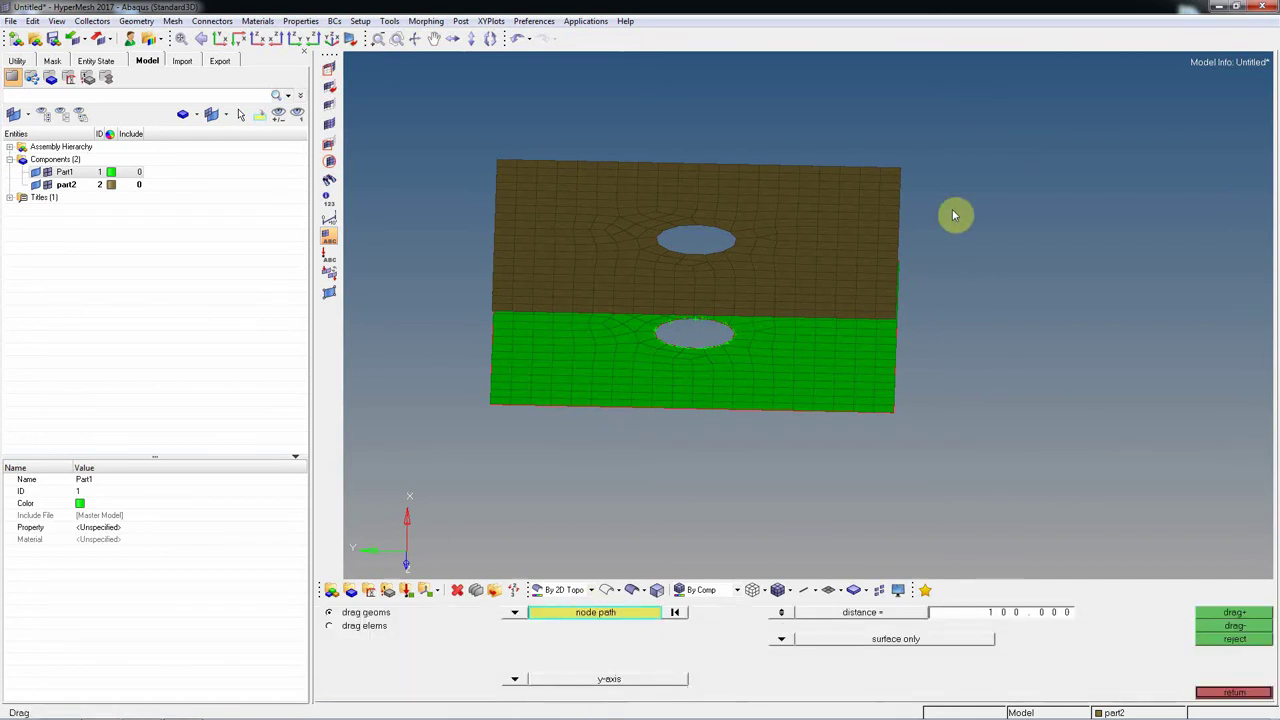
{"action": "left_click_drag", "start_coordinate": [951, 214], "coordinate": [917, 306], "text": "ctrl"}
{"action": "scroll", "coordinate": [917, 306], "scroll_direction": "up", "scroll_amount": 2, "text": "ctrl"}
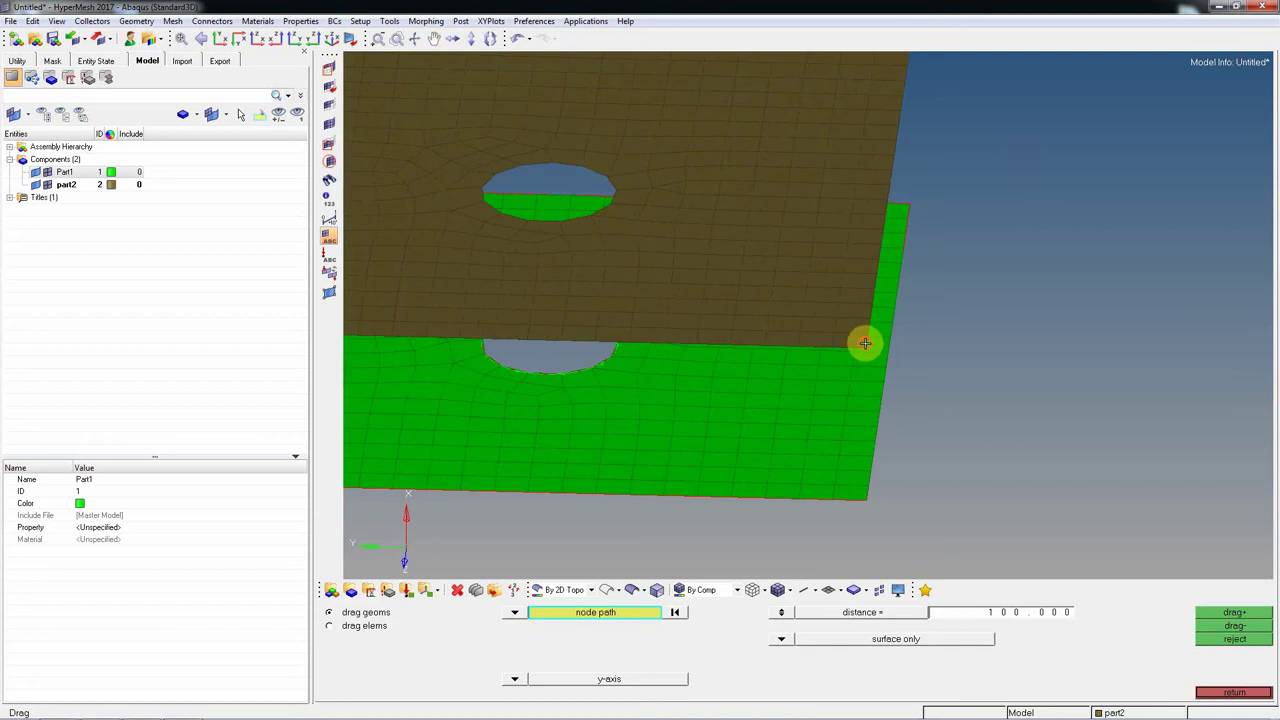
{"action": "left_click", "coordinate": [863, 342], "text": "ctrl"}
{"action": "mouse_move", "coordinate": [926, 209]}
{"action": "left_mouse_down", "text": "ctrl"}
{"action": "mouse_move", "coordinate": [893, 138]}
{"action": "mouse_move", "coordinate": [886, 234]}
{"action": "mouse_move", "coordinate": [860, 239]}
{"action": "left_mouse_up", "text": "ctrl"}
{"action": "left_click", "coordinate": [888, 130]}
{"action": "scroll", "coordinate": [929, 149], "scroll_direction": "down", "scroll_amount": 3, "text": "ctrl"}
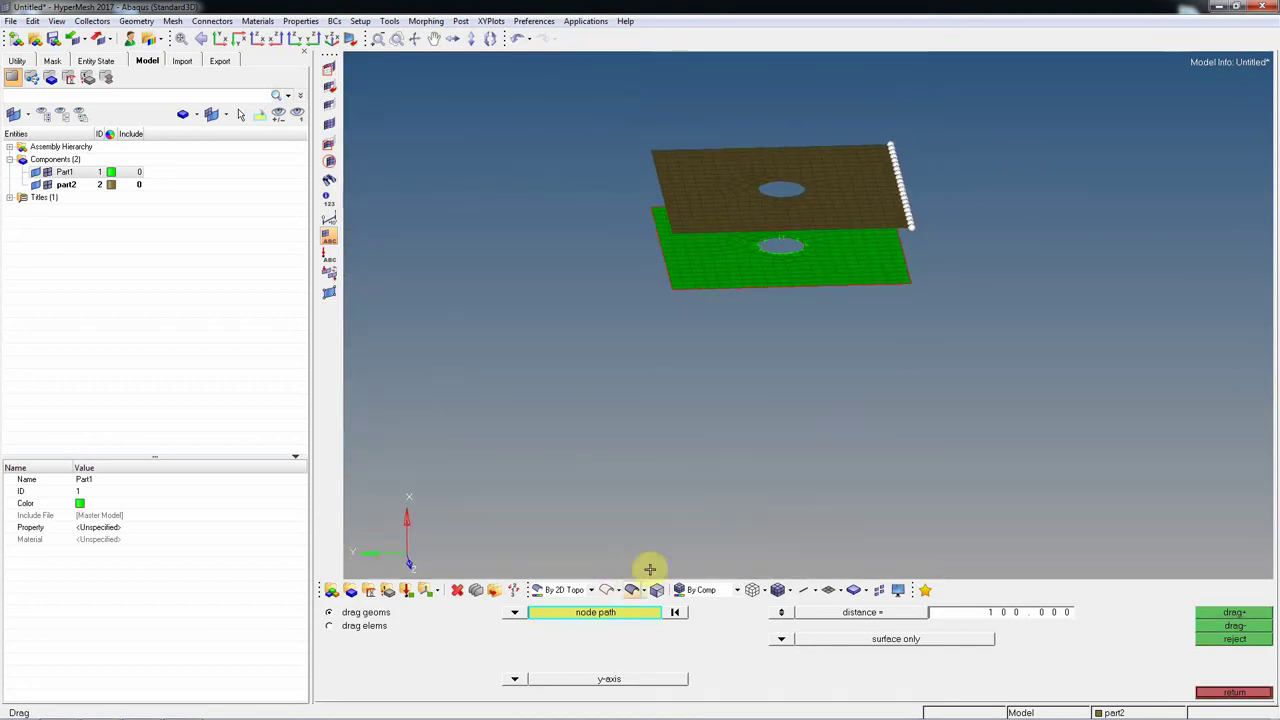
{"action": "left_click_drag", "start_coordinate": [694, 526], "coordinate": [691, 498], "text": "ctrl"}
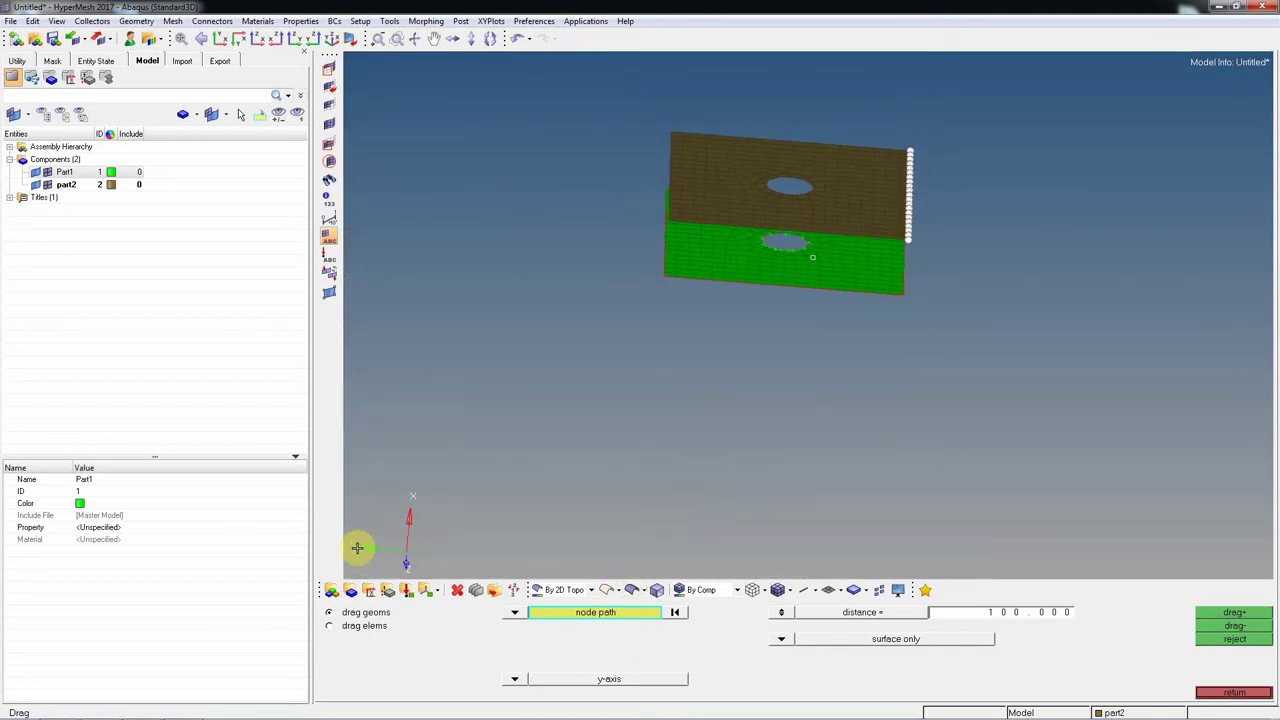
{"action": "scroll", "coordinate": [887, 230], "scroll_direction": "up", "scroll_amount": 2, "text": "ctrl"}
{"action": "scroll", "coordinate": [887, 230], "scroll_direction": "up", "scroll_amount": 2, "text": "ctrl"}
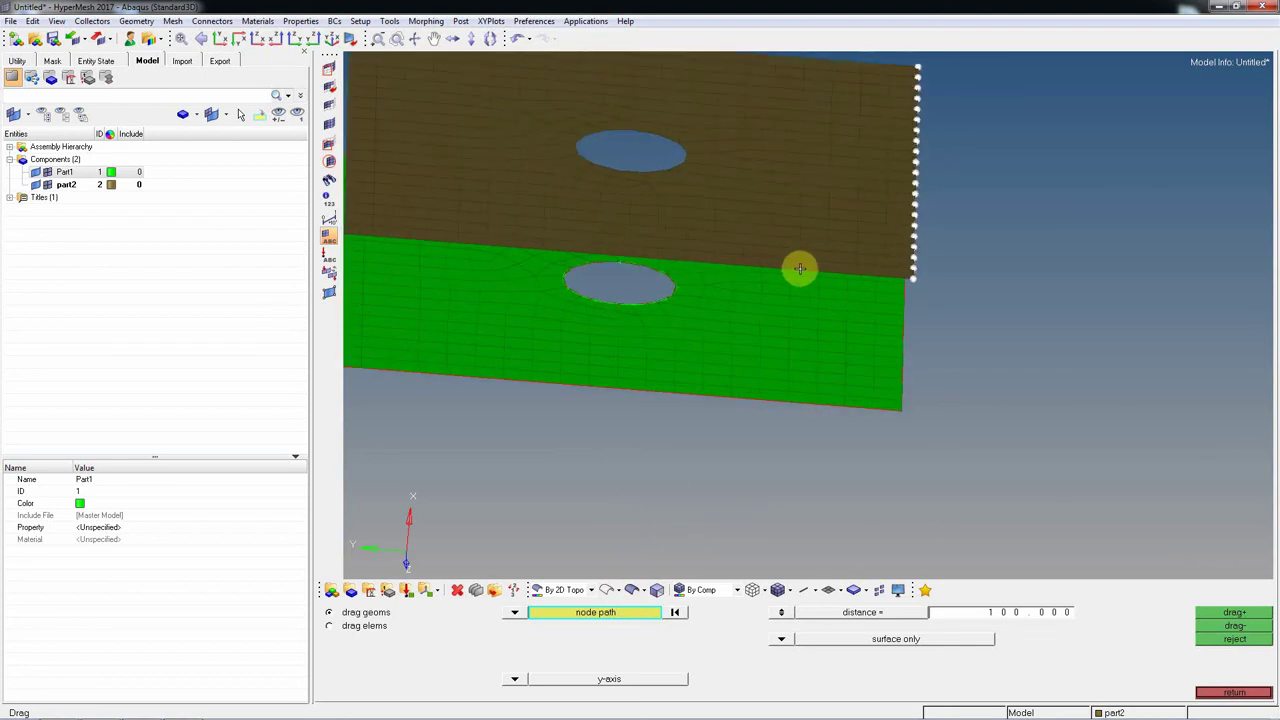
- Define the drag direction by two nodes along part2's long edge, pointing away from the hole, and set the distance to 200
{"action": "left_click", "coordinate": [514, 679]}
{"action": "left_click", "coordinate": [514, 679]}
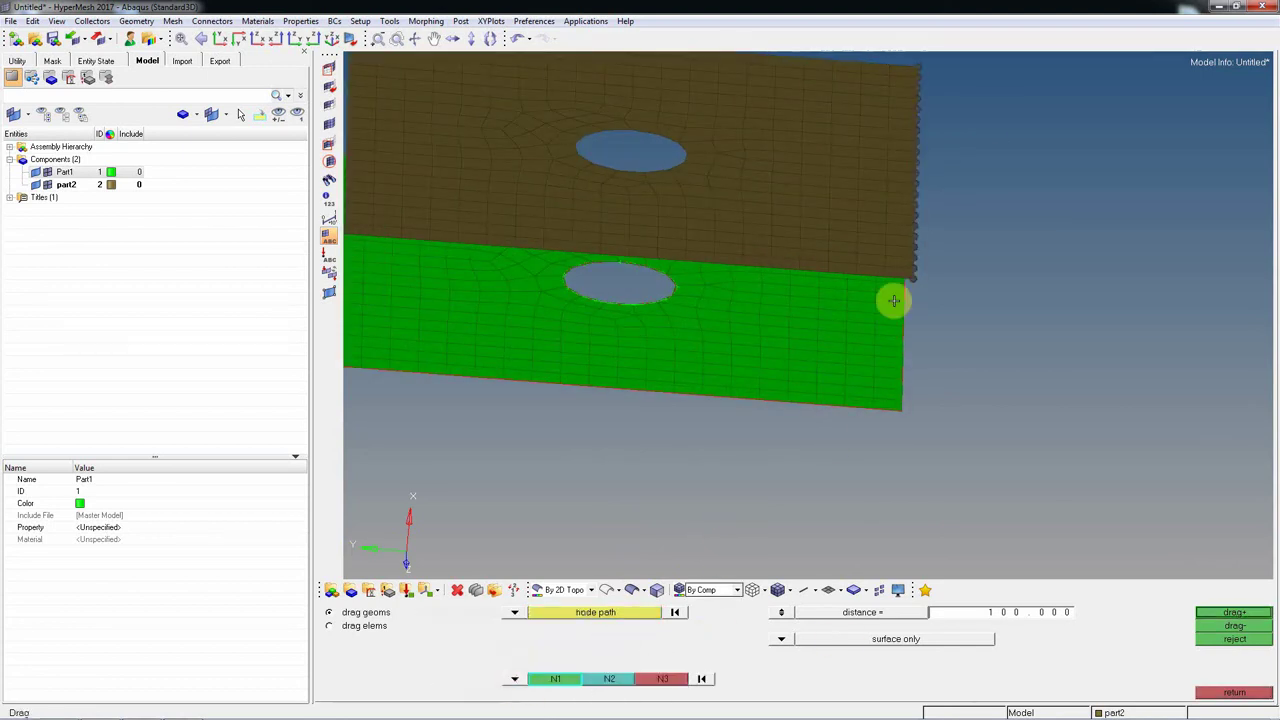
{"action": "scroll", "coordinate": [826, 260], "scroll_direction": "up", "scroll_amount": 2, "text": "ctrl"}
{"action": "left_click", "coordinate": [792, 277]}
{"action": "left_click", "coordinate": [844, 278]}
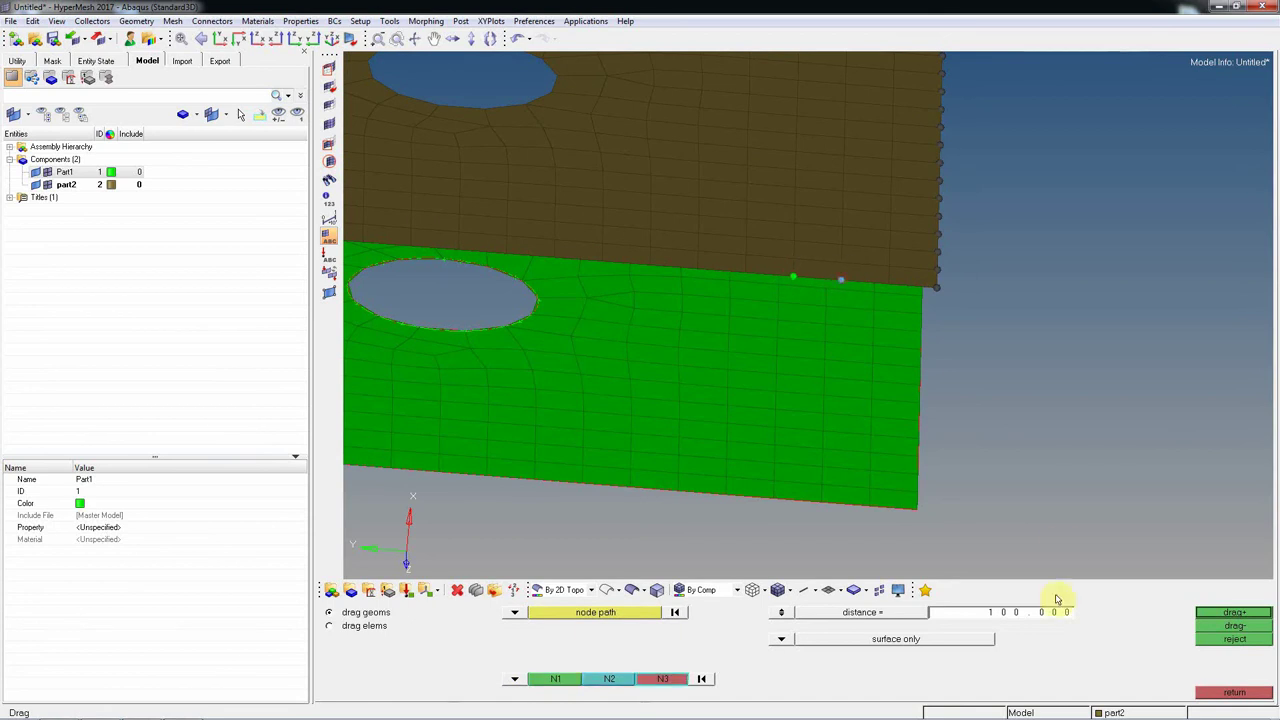
{"action": "double_click", "coordinate": [1033, 620]}
{"action": "type", "text": "200"}
- Reject a trial surface-only drag, drag the node path with the mesh, dele surf option and accept the mesh
{"action": "left_click", "coordinate": [1213, 614]}
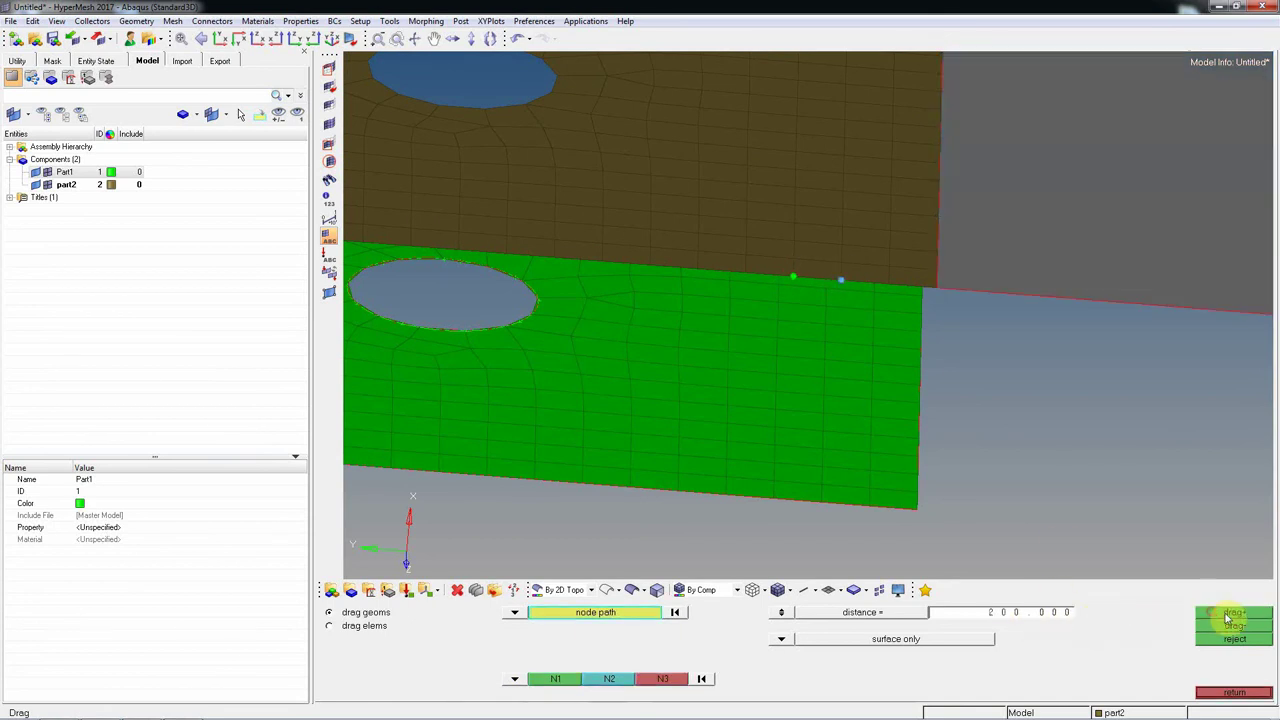
{"action": "left_click", "coordinate": [1240, 641]}
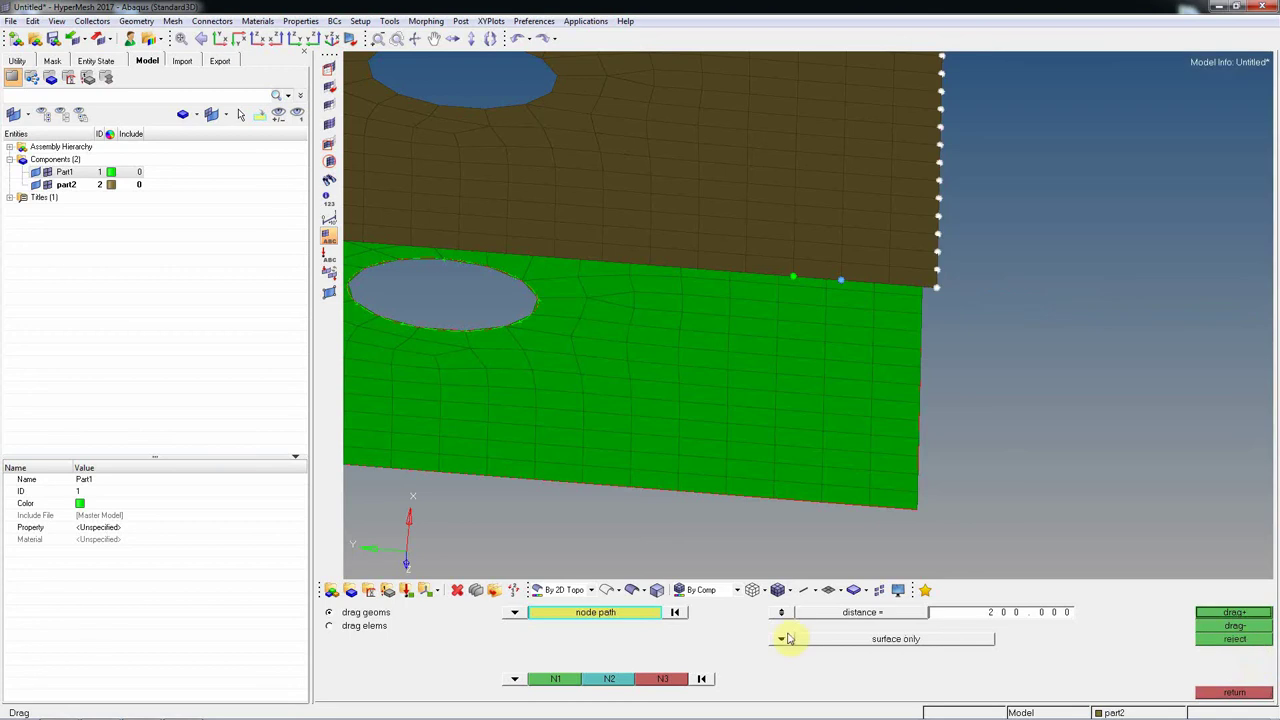
{"action": "left_click", "coordinate": [782, 641]}
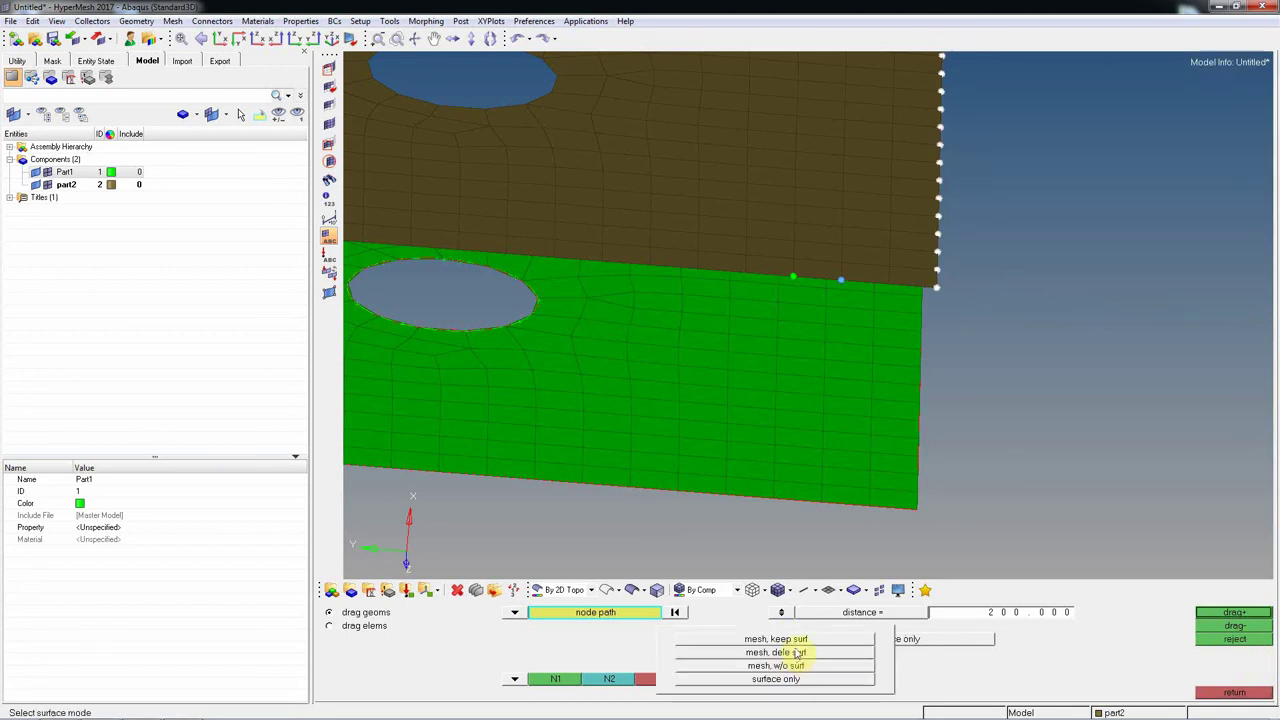
{"action": "left_click", "coordinate": [797, 653]}
{"action": "left_click", "coordinate": [1234, 612]}
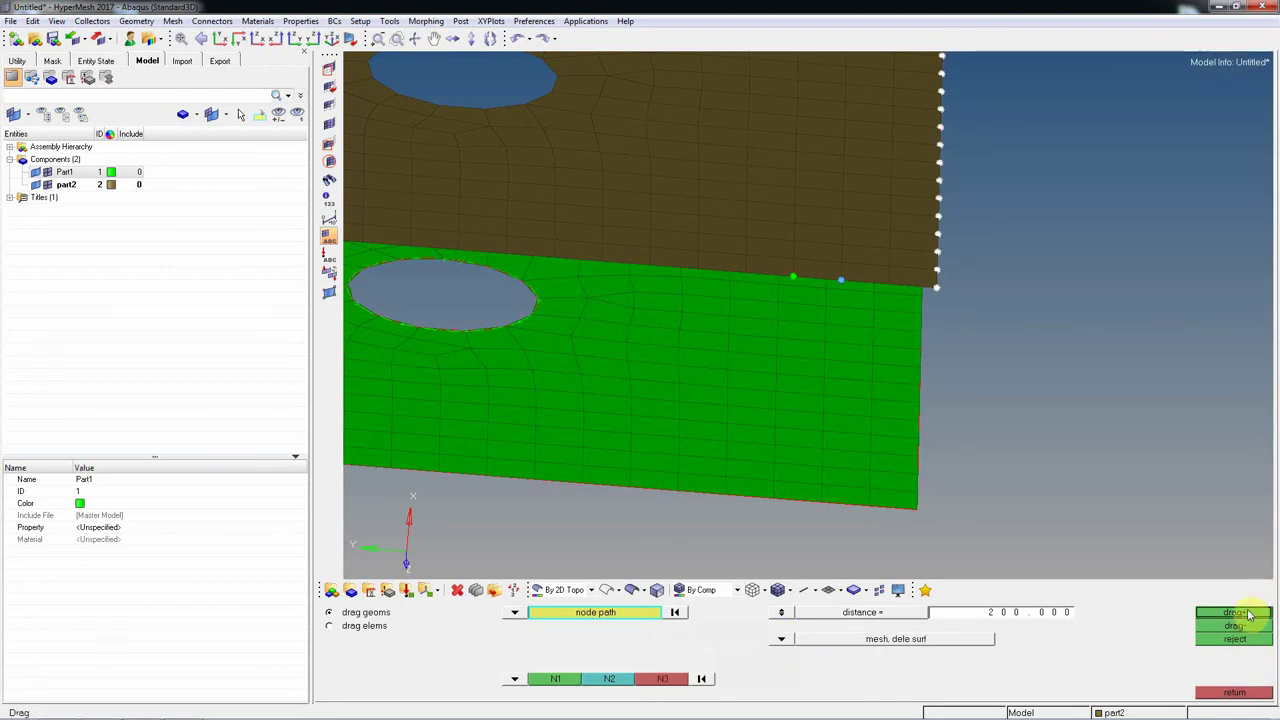
{"action": "scroll", "coordinate": [1071, 429], "scroll_direction": "down", "scroll_amount": 5}
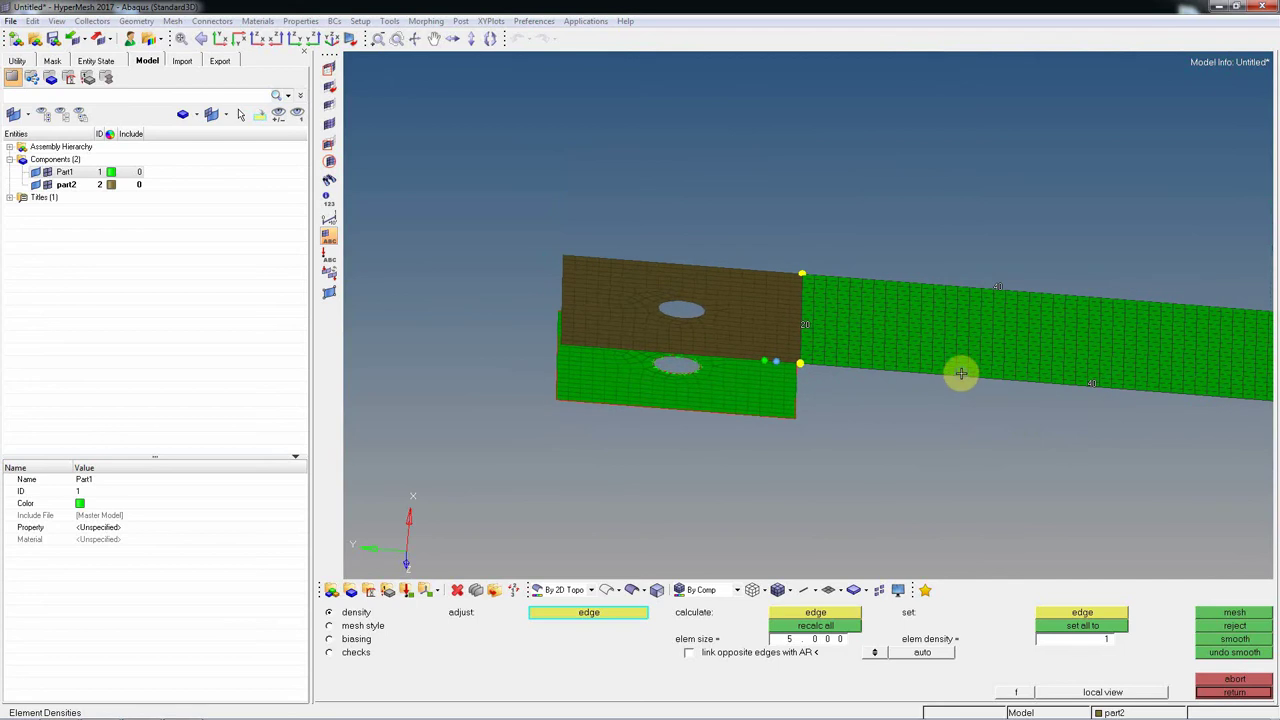
{"action": "middle_click", "coordinate": [971, 380]}
{"action": "scroll", "coordinate": [837, 349], "scroll_direction": "down", "scroll_amount": 2}
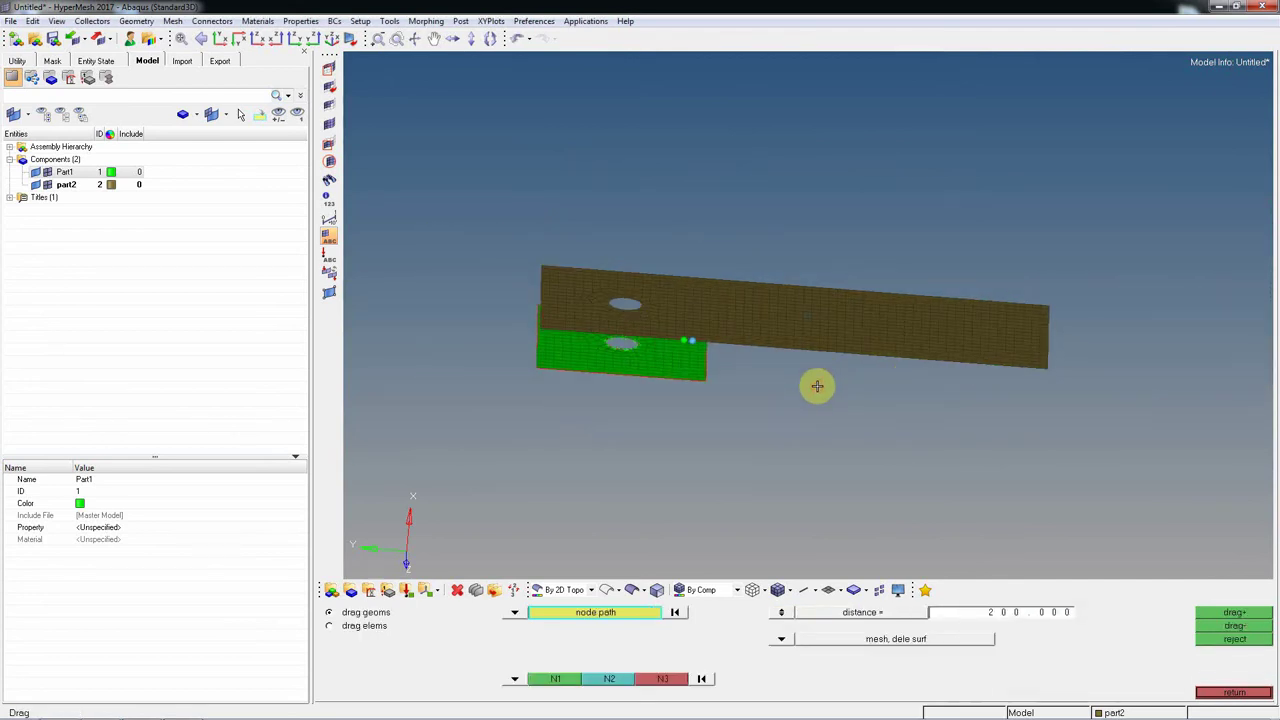
- Preview and equivalence the coincident nodes of Part1 and part2 at a 0.010 tolerance, and find their free edges to check part2's seam
{"action": "key", "text": "shift+F3"}
{"action": "left_click_drag", "start_coordinate": [527, 211], "coordinate": [1276, 568], "text": "shift"}
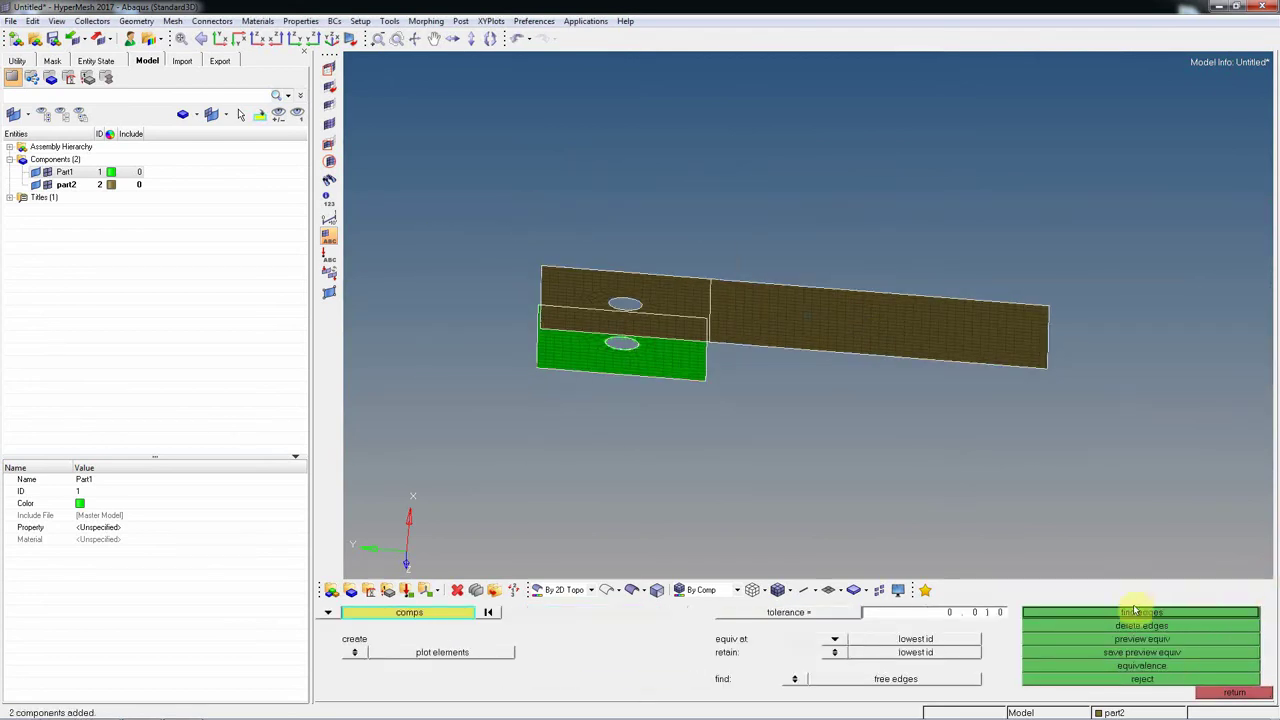
{"action": "left_click", "coordinate": [1138, 639]}
{"action": "left_click", "coordinate": [1141, 612]}
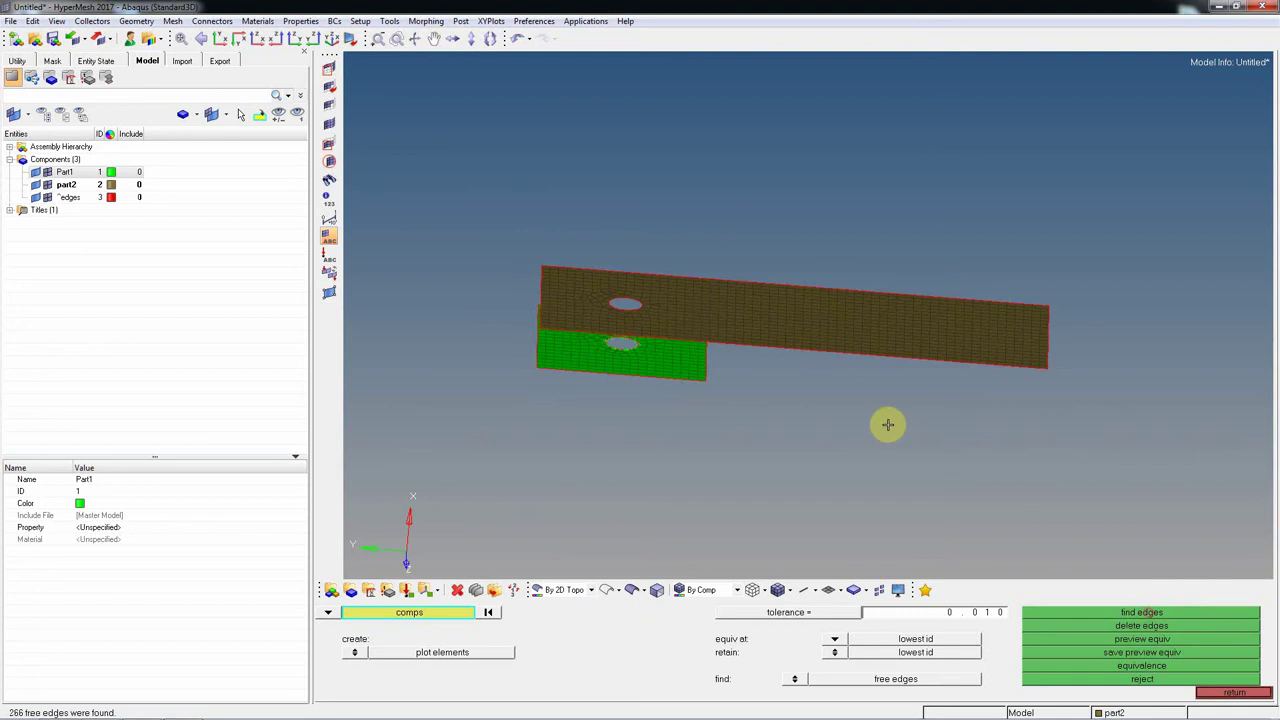
{"action": "mouse_move", "coordinate": [889, 423]}
{"action": "left_mouse_down", "text": "ctrl"}
{"action": "mouse_move", "coordinate": [891, 466]}
{"action": "mouse_move", "coordinate": [889, 443]}
{"action": "left_mouse_up", "text": "ctrl"}
{"action": "scroll", "coordinate": [700, 340], "scroll_direction": "up", "scroll_amount": 3}
{"action": "scroll", "coordinate": [700, 340], "scroll_direction": "up", "scroll_amount": 2}
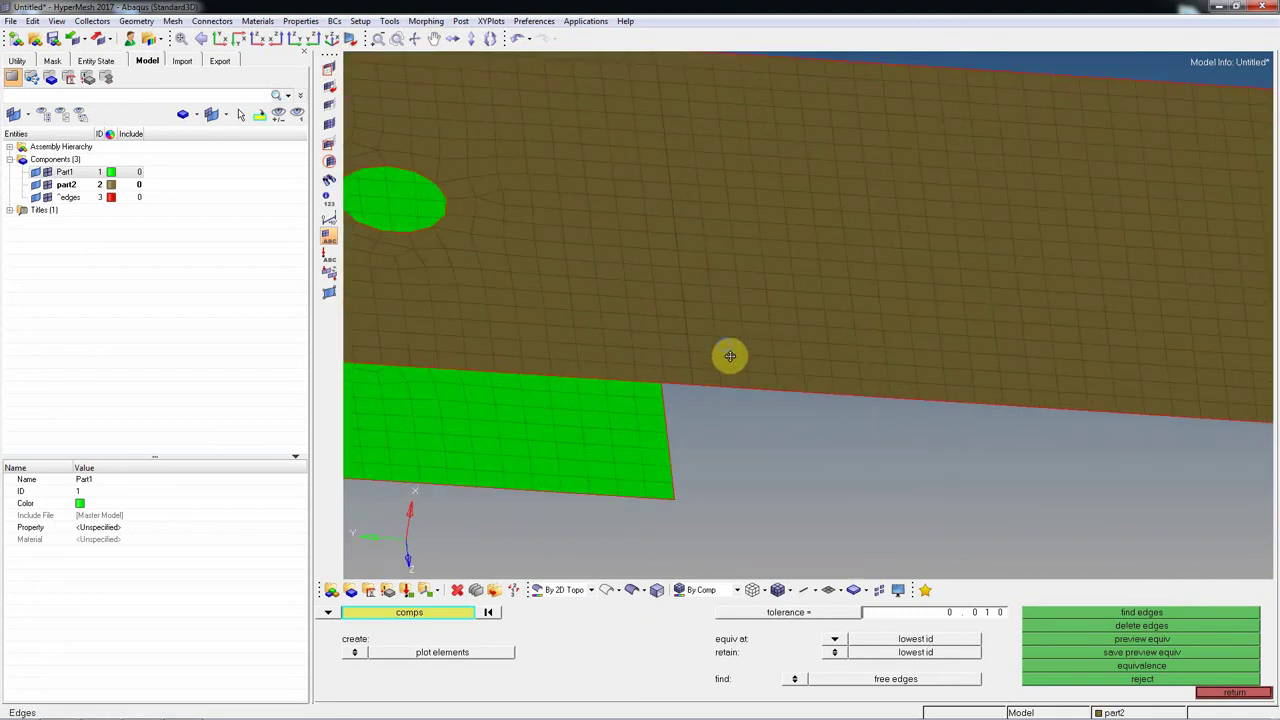
- Delete the found free edges and leave the edge check
{"action": "left_click", "coordinate": [1141, 625]}
{"action": "scroll", "coordinate": [834, 379], "scroll_direction": "down", "scroll_amount": 3}
{"action": "left_click_drag", "start_coordinate": [834, 379], "coordinate": [880, 352], "text": "ctrl"}
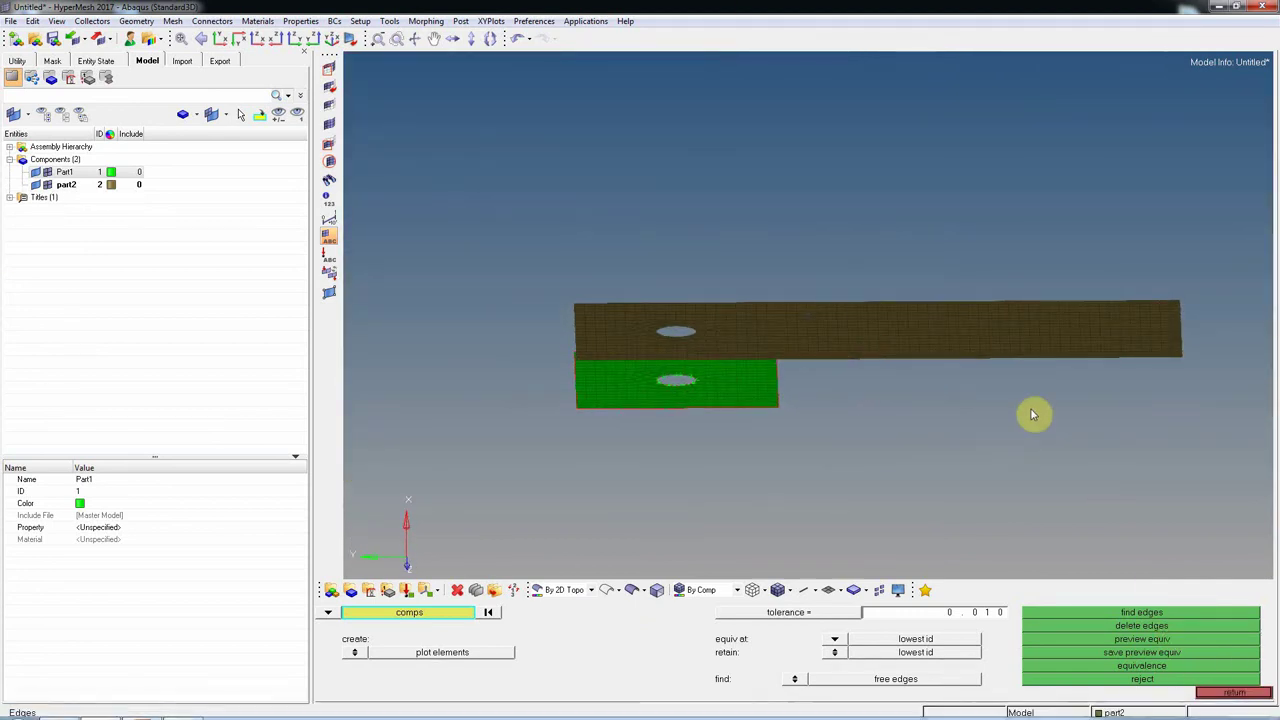
{"action": "key", "text": "Escape"}
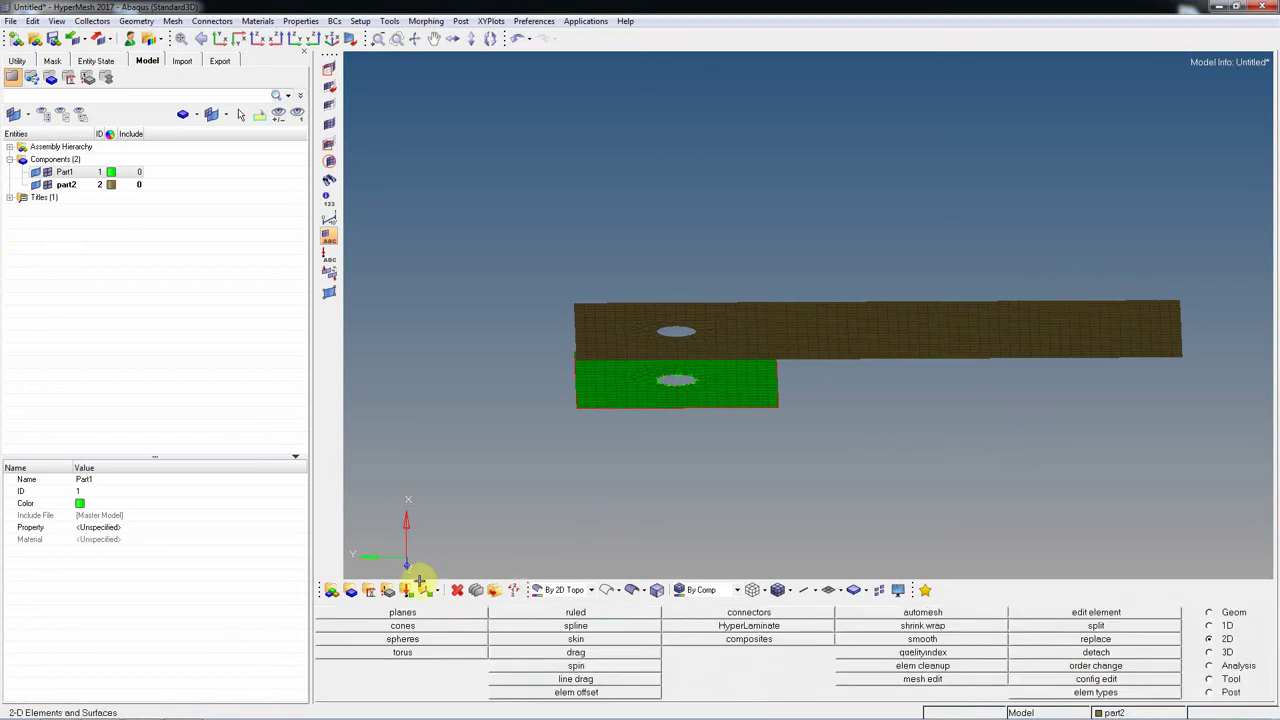
- Create a material named part1 with type MATERIAL and card image ABAQUS_MATERIAL, and open its card for editing
{"action": "left_click", "coordinate": [369, 590]}
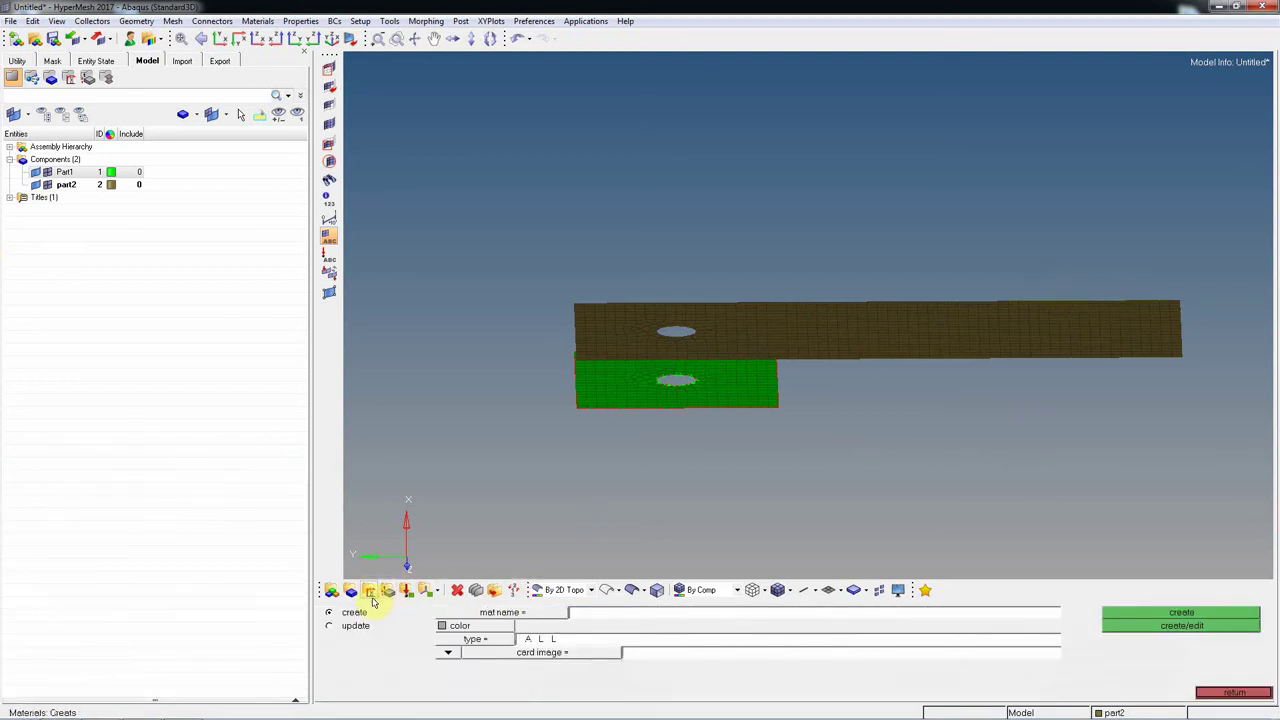
{"action": "left_click", "coordinate": [589, 616]}
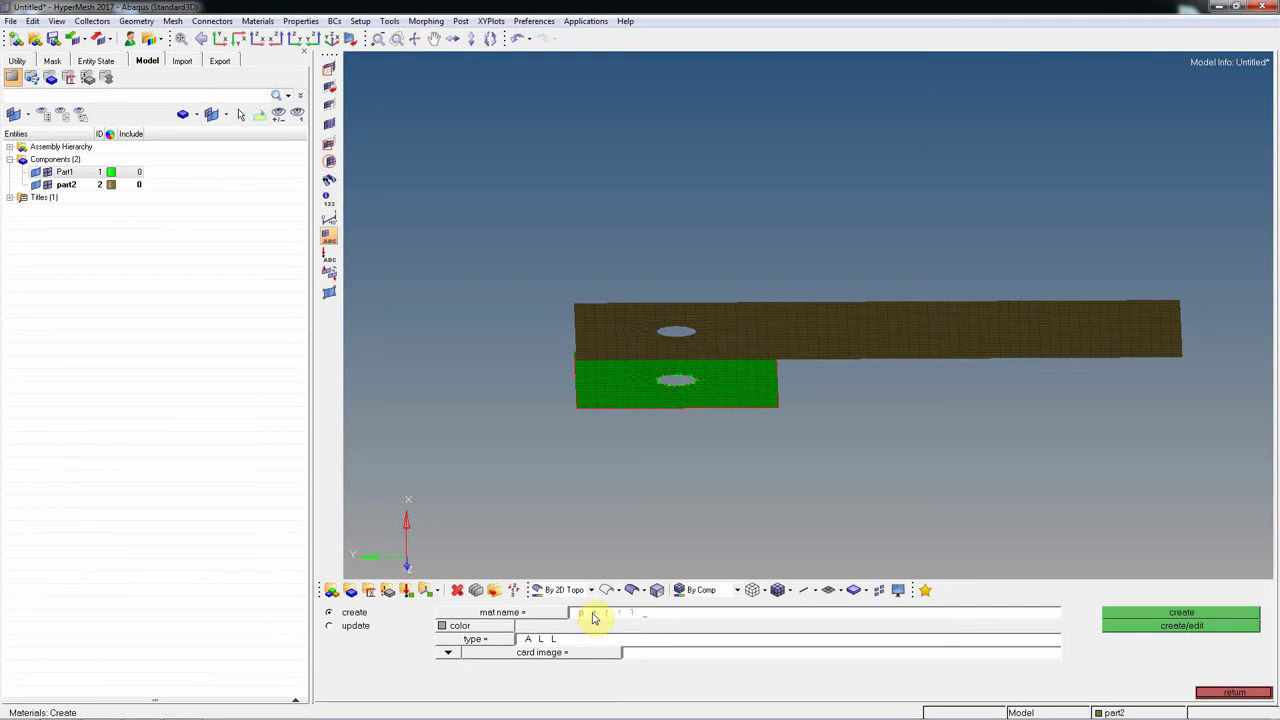
{"action": "left_click", "coordinate": [510, 640]}
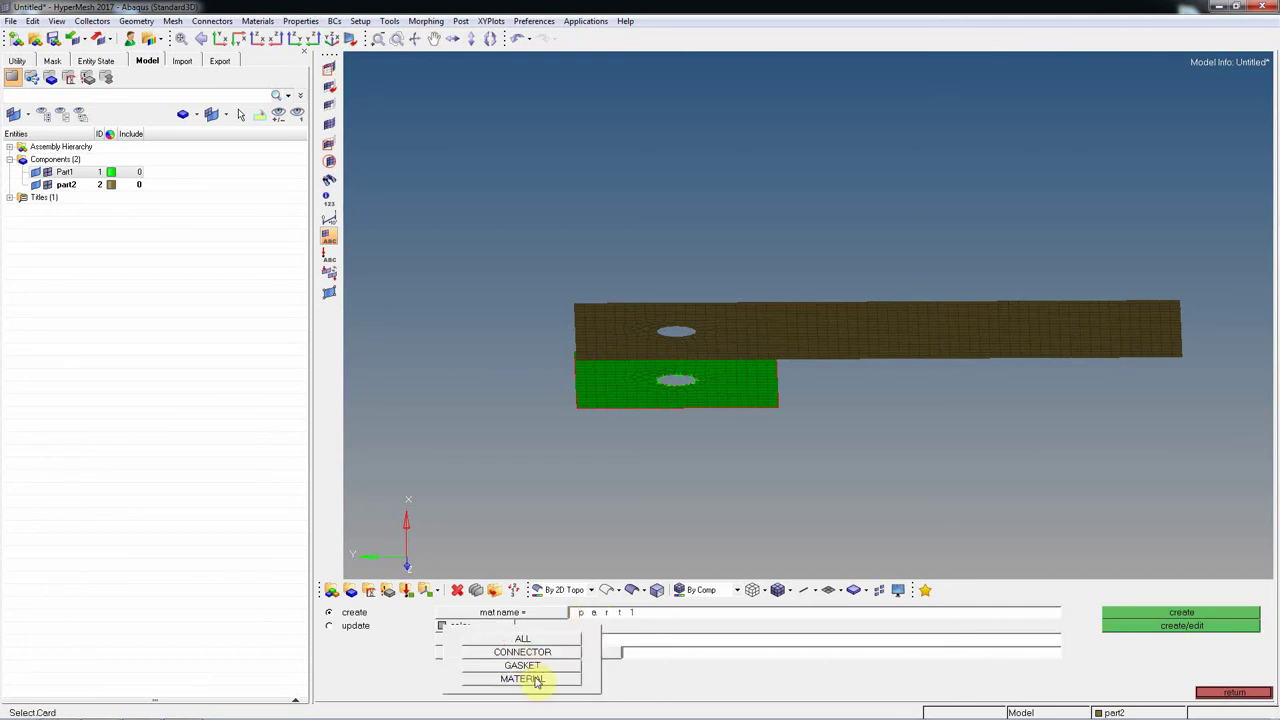
{"action": "left_click", "coordinate": [536, 680]}
{"action": "left_click", "coordinate": [569, 652]}
{"action": "left_click", "coordinate": [624, 652]}
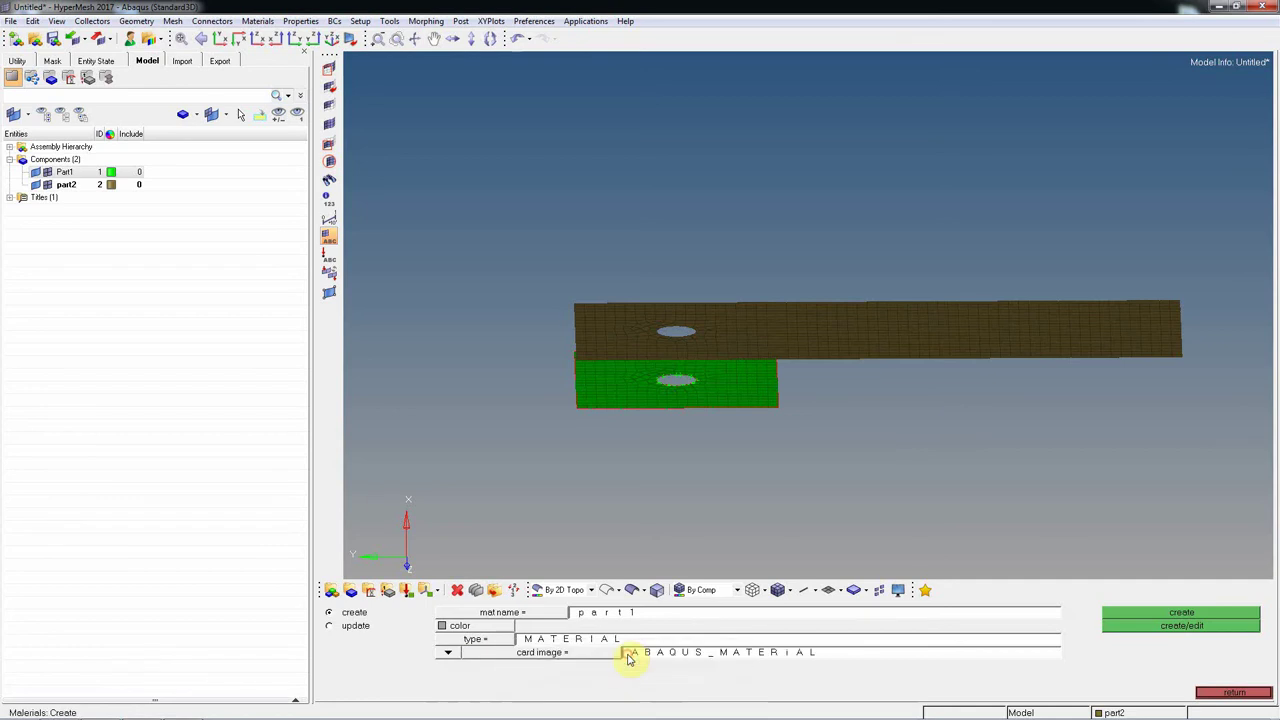
{"action": "left_click", "coordinate": [1170, 625]}
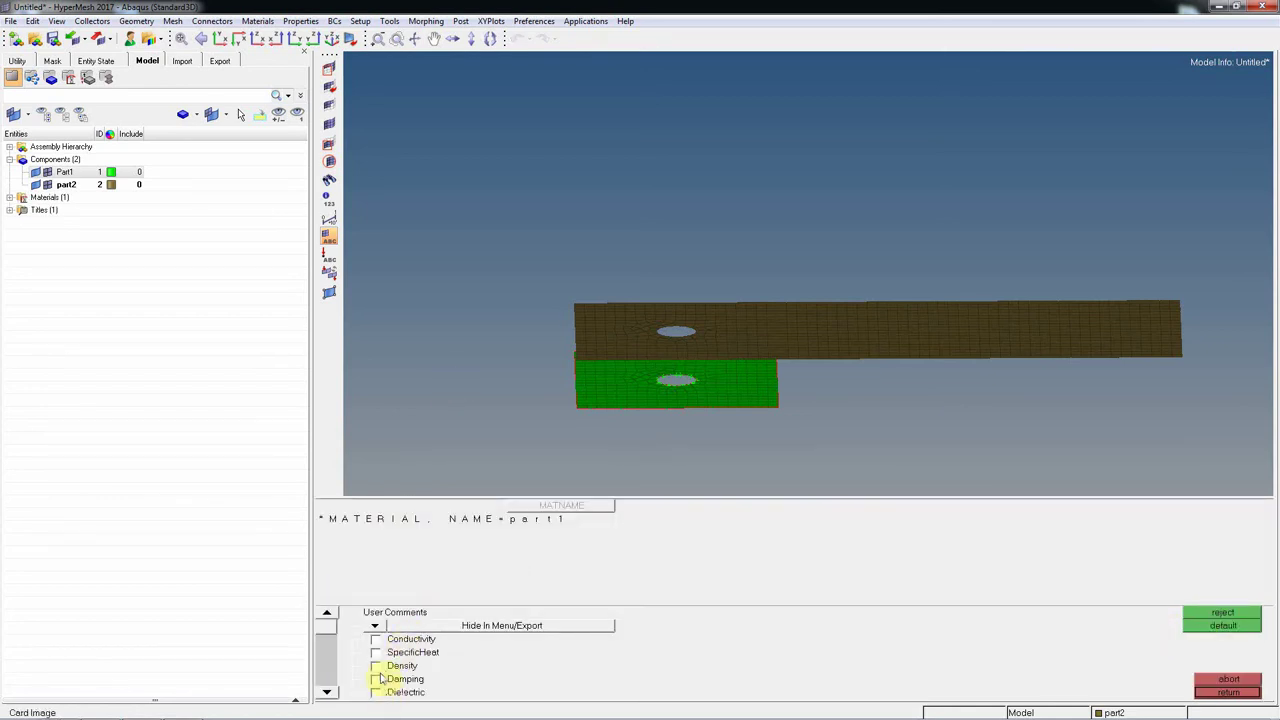
- Enable Density on the part1 material card and set it to 7.890e-09
{"action": "left_click", "coordinate": [375, 665]}
{"action": "left_click", "coordinate": [392, 575]}
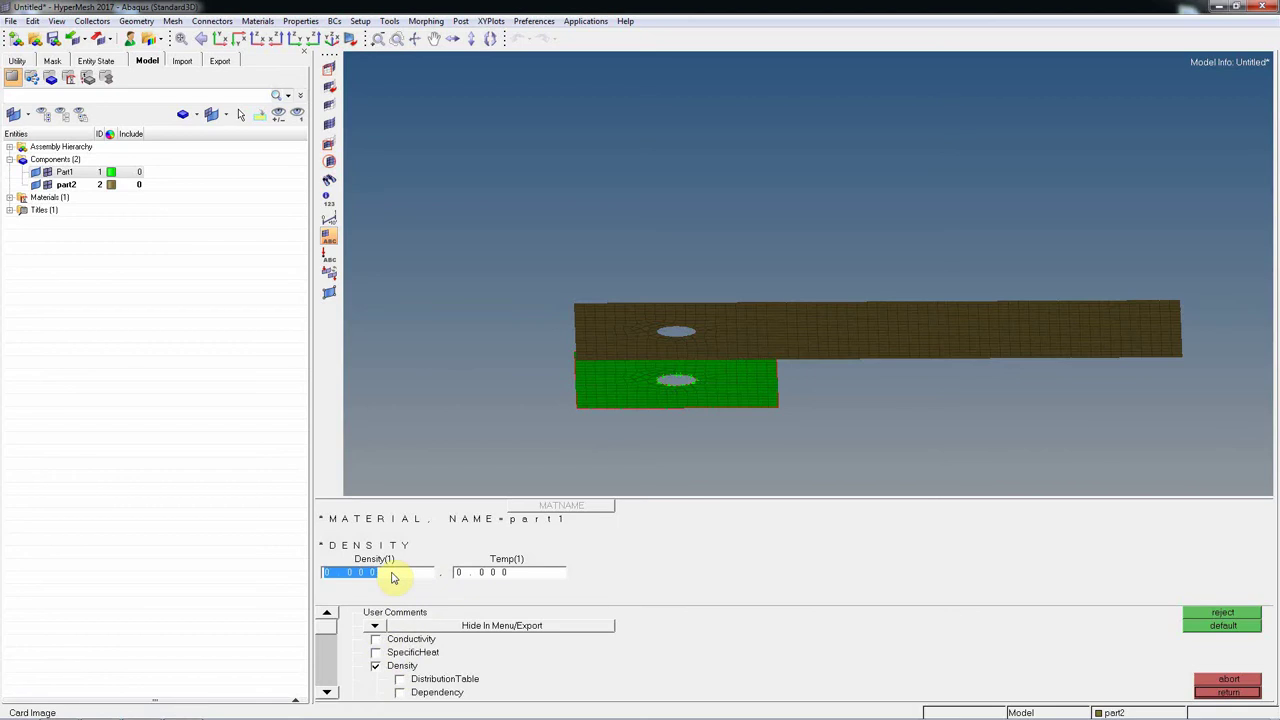
{"action": "type", "text": "7.890e-09"}
- Enable isotropic Elastic data for the part1 material with E 210000 and NU 0.3, and finish the card
{"action": "left_click", "coordinate": [327, 692]}
{"action": "left_click", "coordinate": [327, 692]}
{"action": "left_click", "coordinate": [327, 692]}
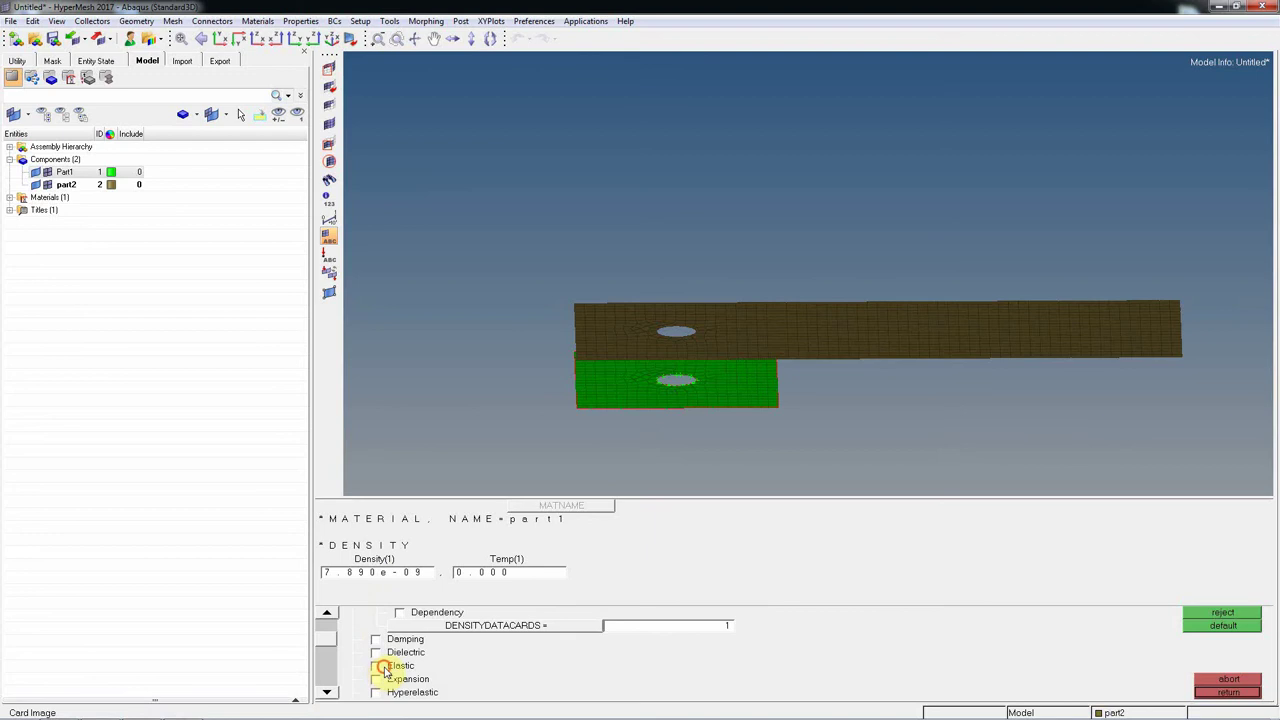
{"action": "left_click", "coordinate": [376, 665]}
{"action": "left_click", "coordinate": [326, 598]}
{"action": "left_click", "coordinate": [326, 598]}
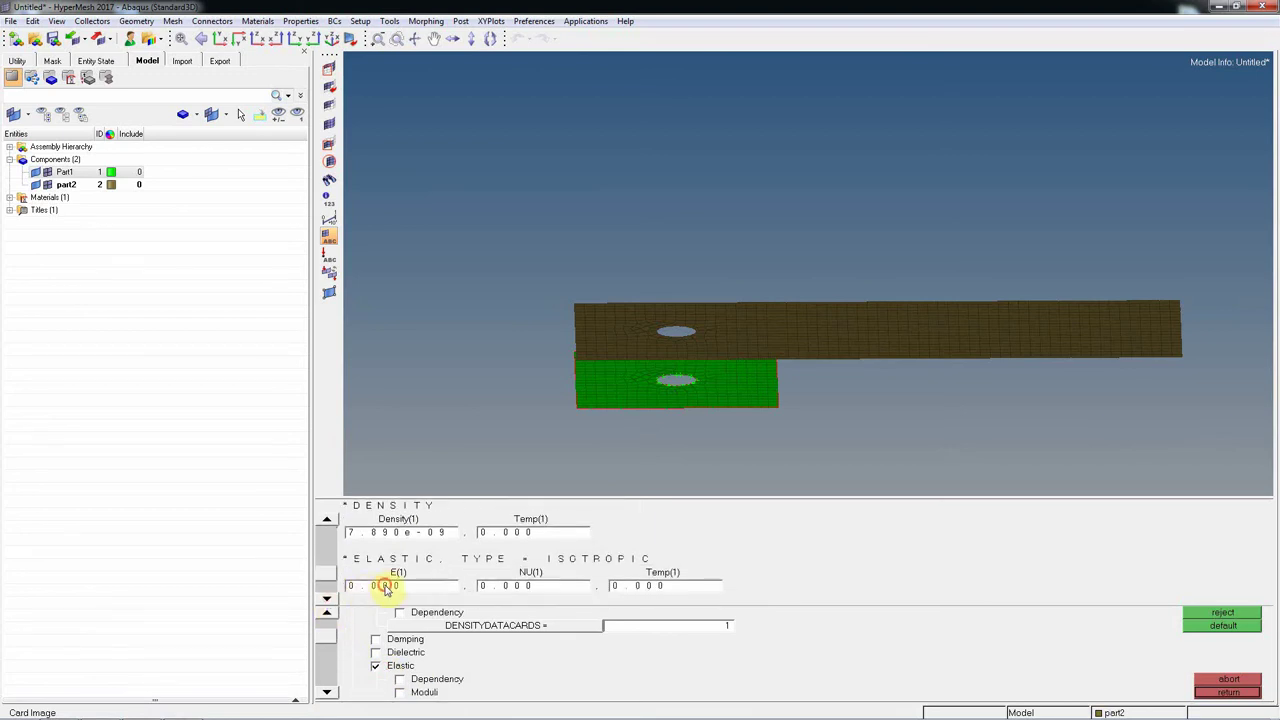
{"action": "left_click", "coordinate": [385, 586]}
{"action": "type", "text": "210000"}
{"action": "left_click", "coordinate": [530, 586]}
{"action": "type", "text": "0.3"}
{"action": "key", "text": "Return"}
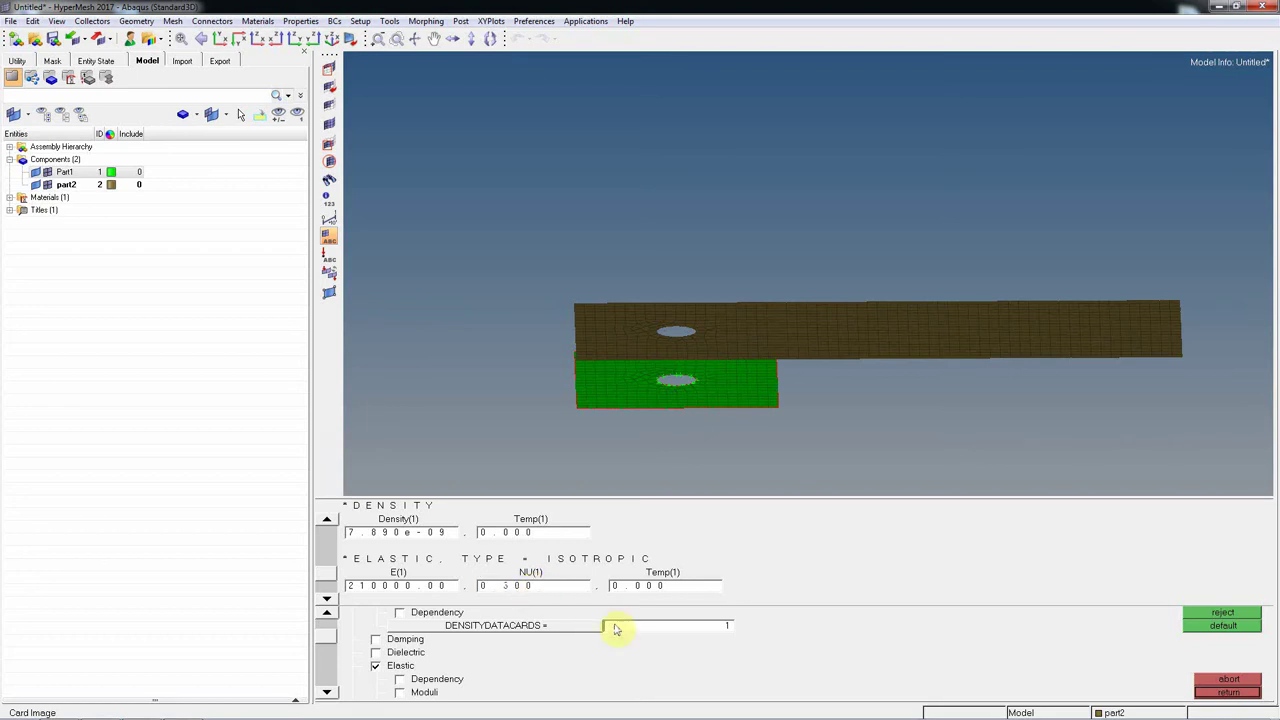
{"action": "left_click", "coordinate": [1232, 695]}
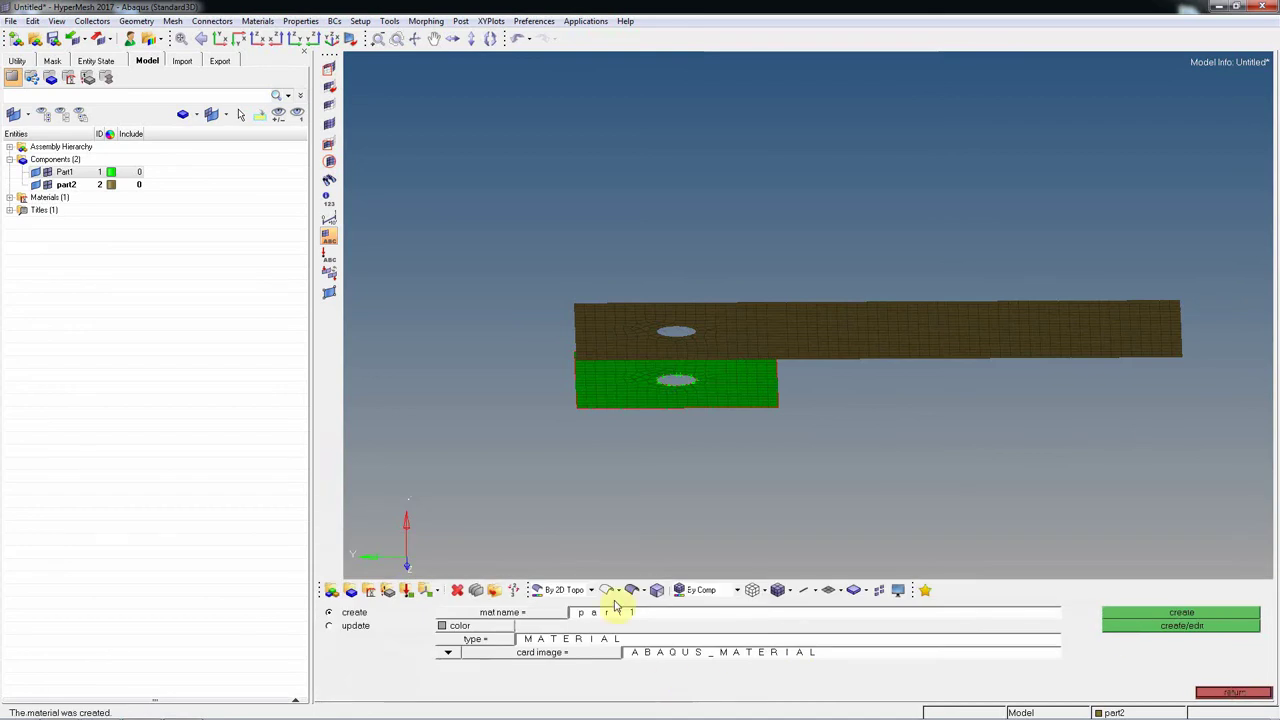
- Create a second material named part2 with the ABAQUS_MATERIAL card image and set its density to 7.890e-09
{"action": "left_click", "coordinate": [665, 616]}
{"action": "left_click", "coordinate": [665, 618]}
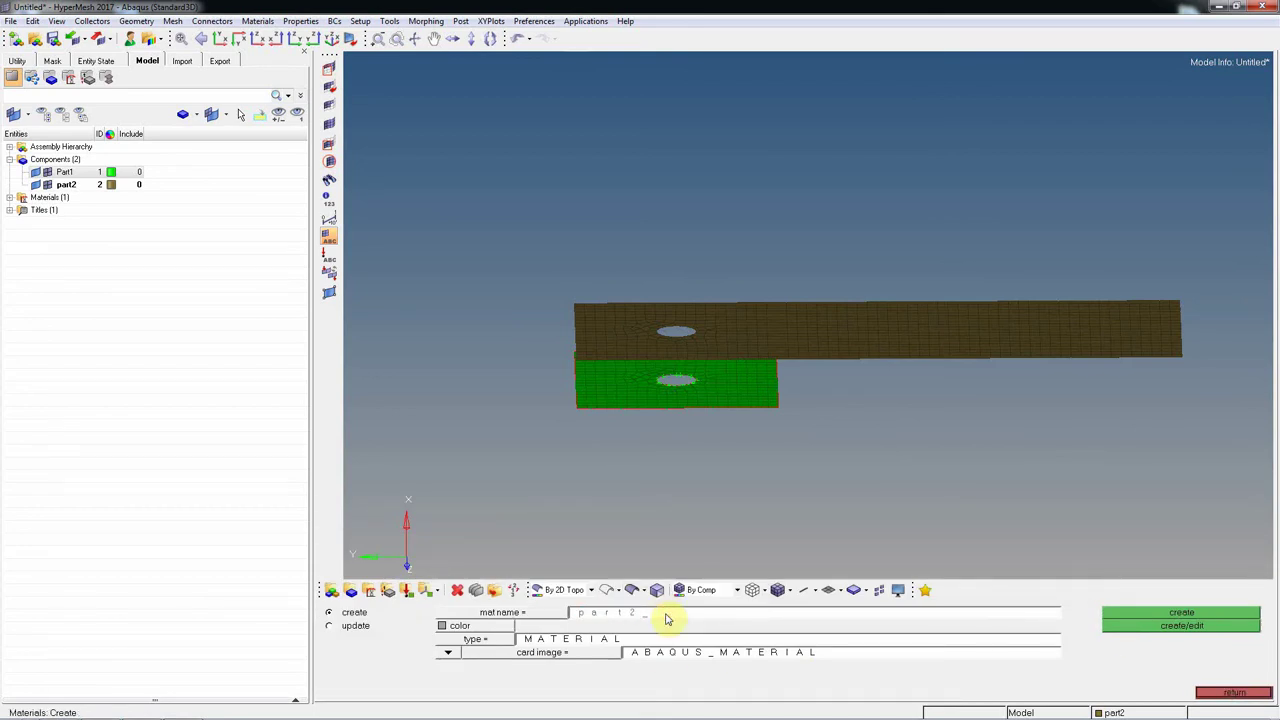
{"action": "left_click", "coordinate": [1185, 626]}
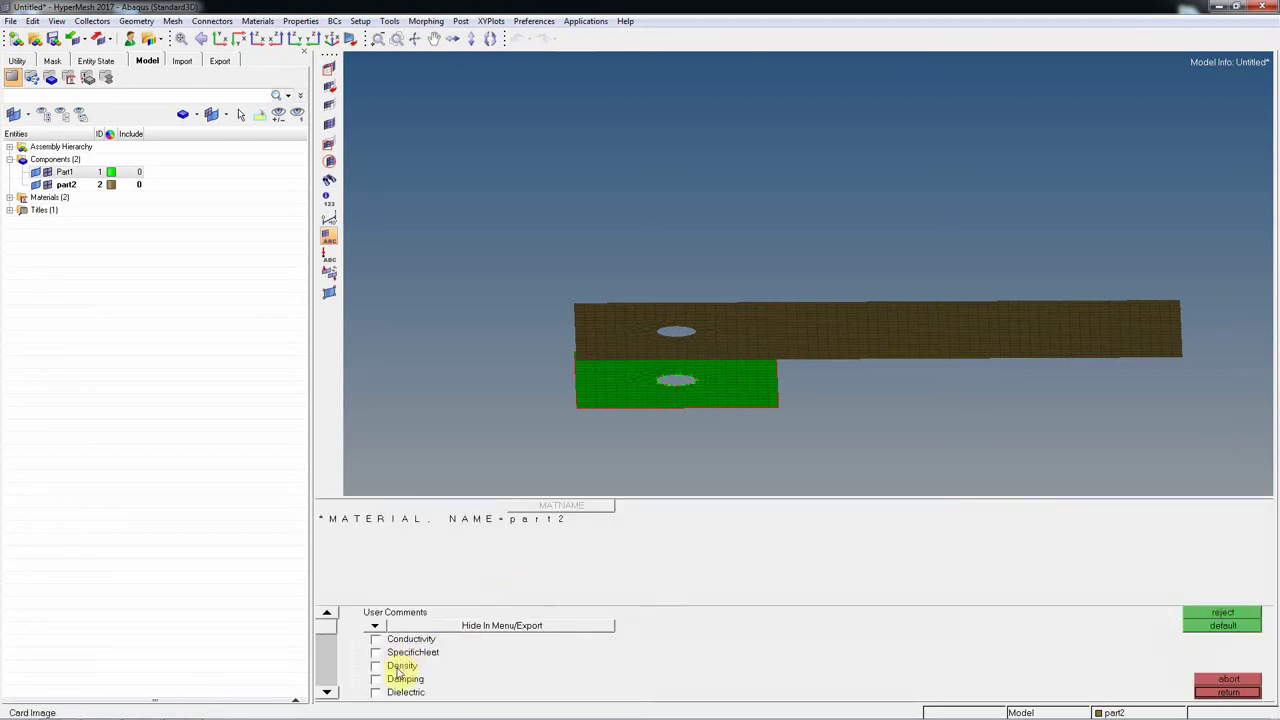
{"action": "left_click", "coordinate": [400, 667]}
{"action": "left_click", "coordinate": [381, 572]}
{"action": "type", "text": "7"}
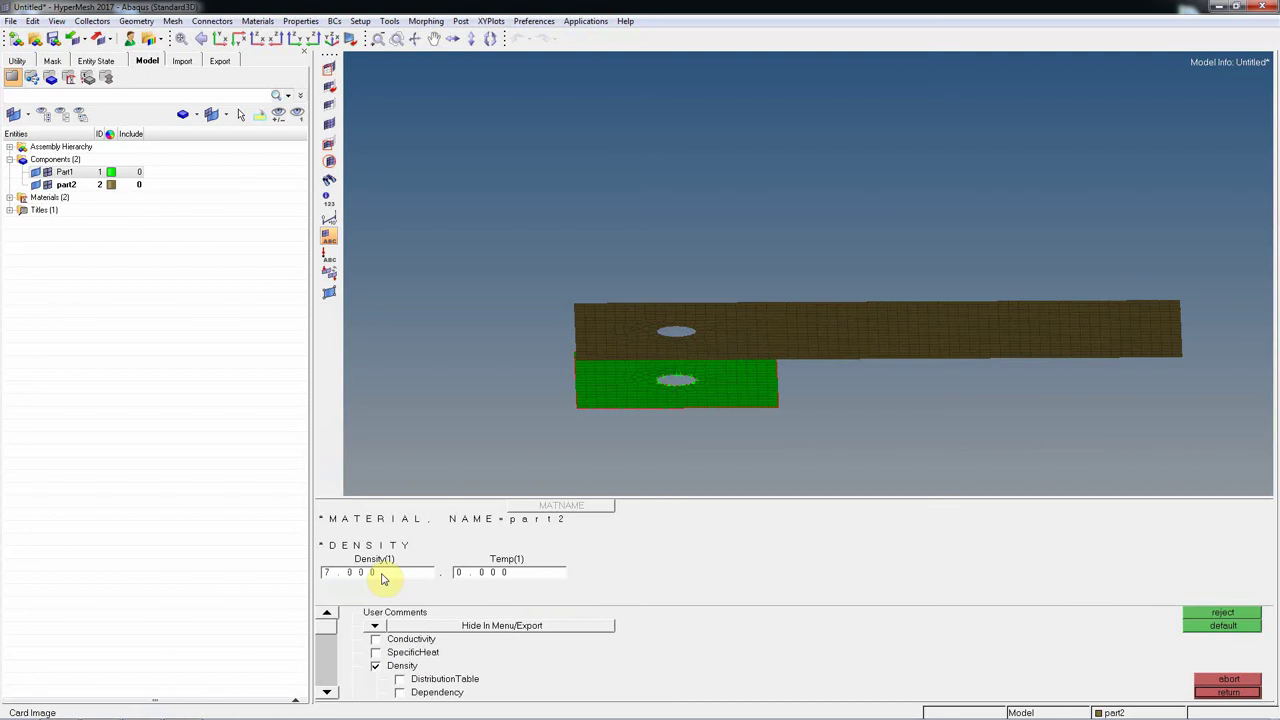
{"action": "left_click", "coordinate": [381, 572]}
{"action": "key", "text": "BackSpace"}
- Enable isotropic Elastic data for the part2 material with E 200000 and NU 0.3, and finish material creation
{"action": "left_click", "coordinate": [327, 692]}
{"action": "left_click", "coordinate": [327, 692]}
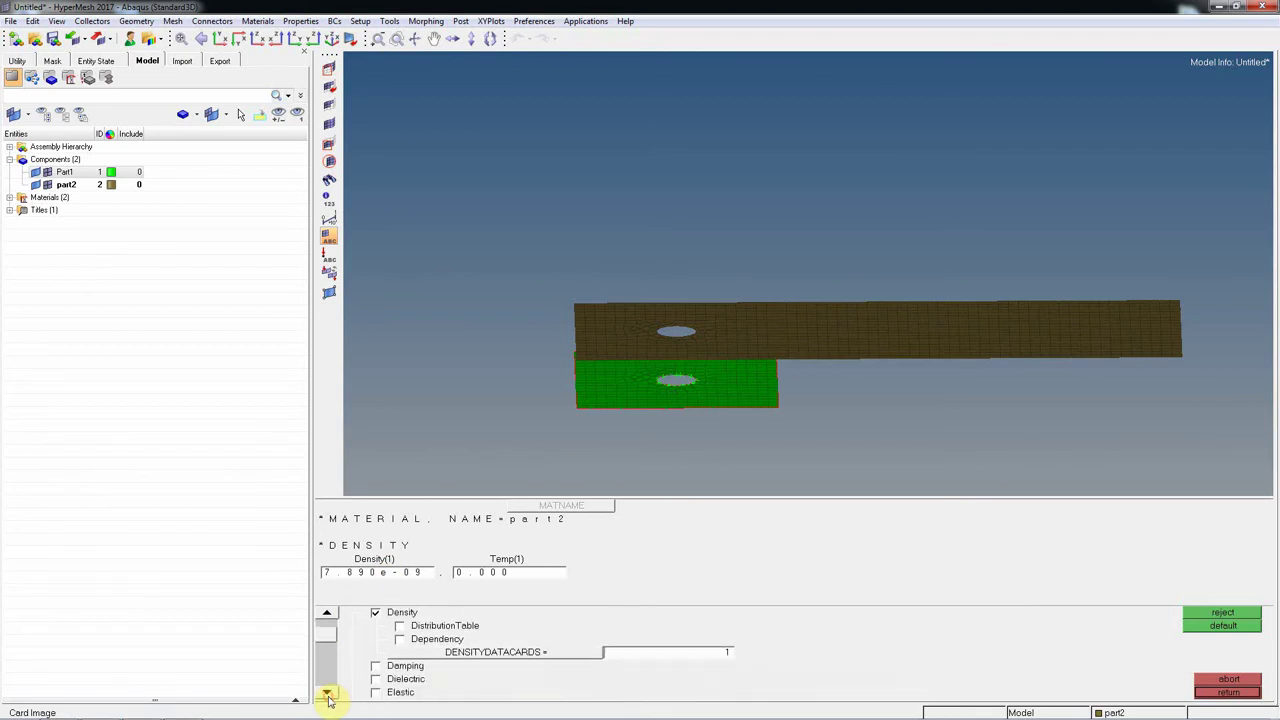
{"action": "left_click", "coordinate": [328, 692]}
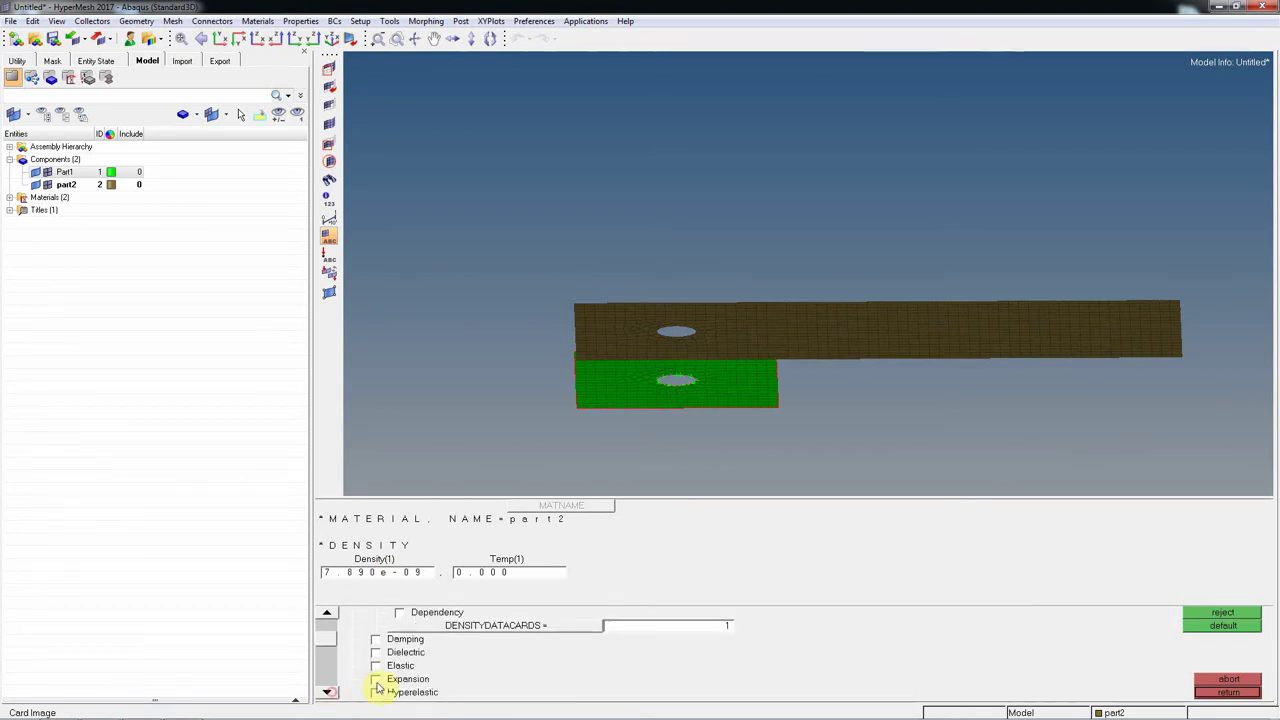
{"action": "left_click", "coordinate": [376, 666]}
{"action": "left_click", "coordinate": [327, 598]}
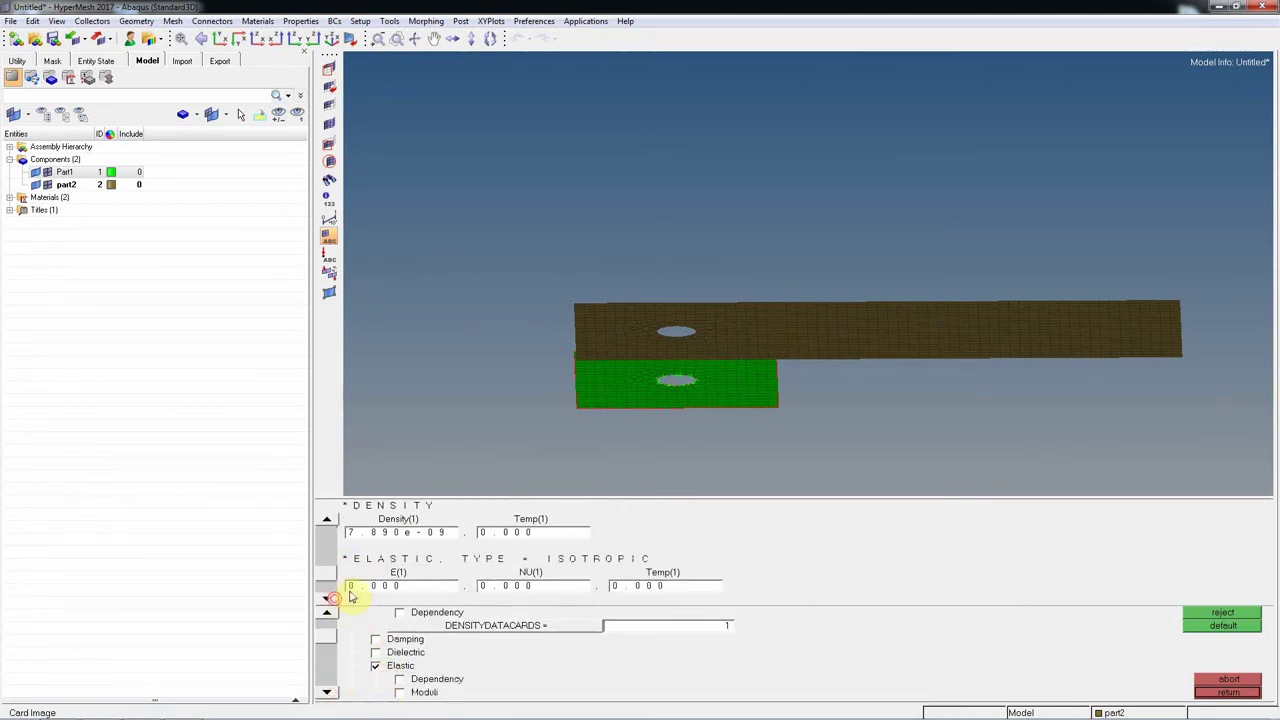
{"action": "left_click", "coordinate": [380, 586]}
{"action": "type", "text": "20000"}
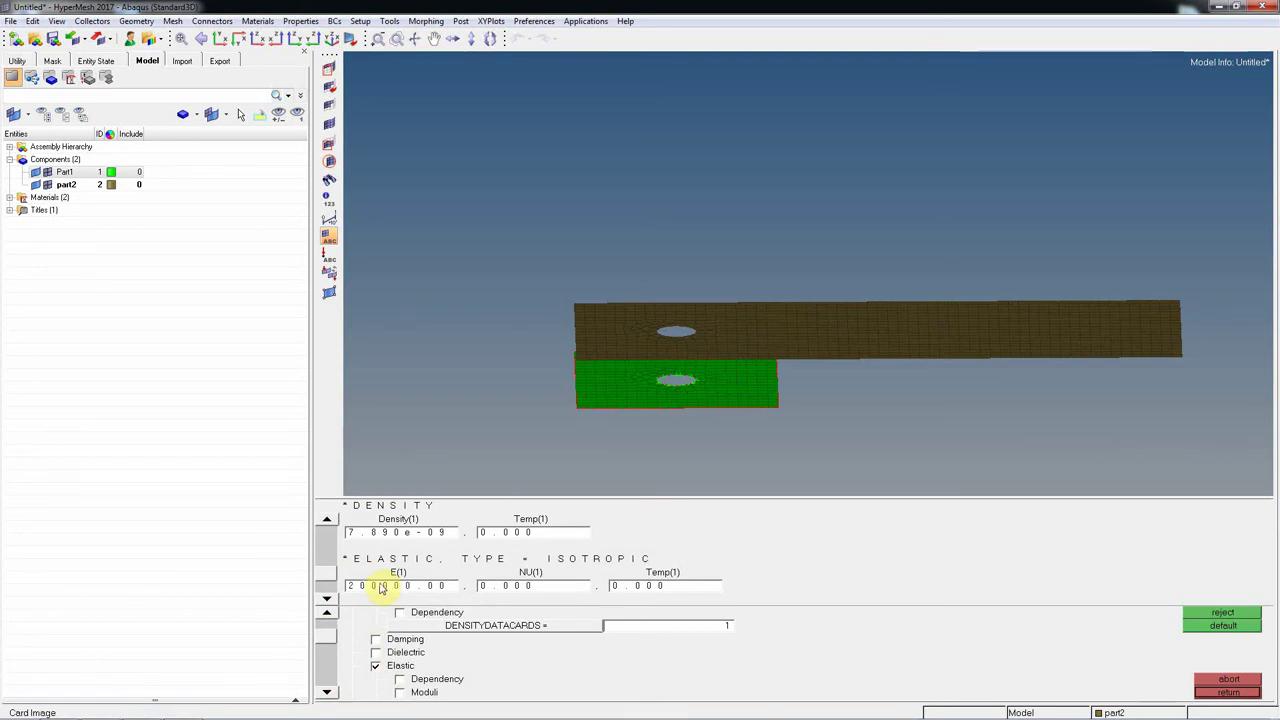
{"action": "left_click", "coordinate": [553, 587]}
{"action": "type", "text": "0.3"}
{"action": "left_click", "coordinate": [1228, 692]}
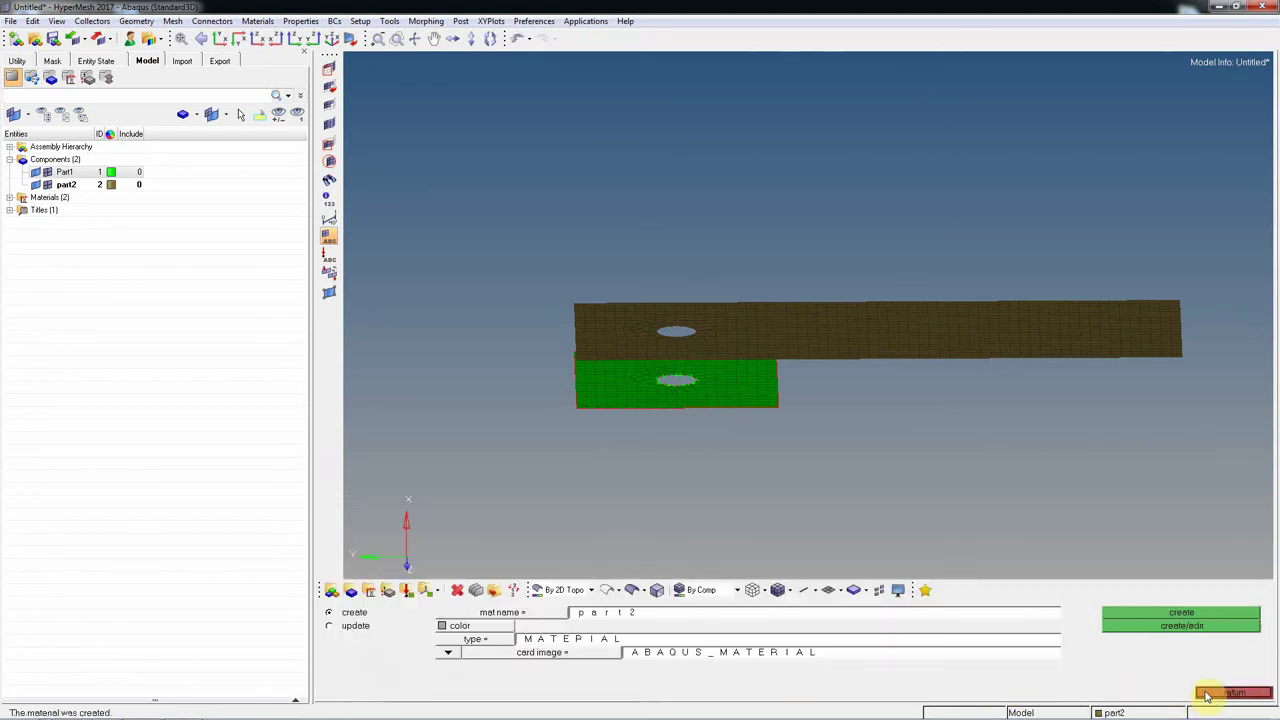
{"action": "left_click", "coordinate": [1210, 692]}
- Create a planar section property named sect_part1 with card image SHELLSECTION and material part1, and open its card for editing
{"action": "left_click", "coordinate": [369, 590]}
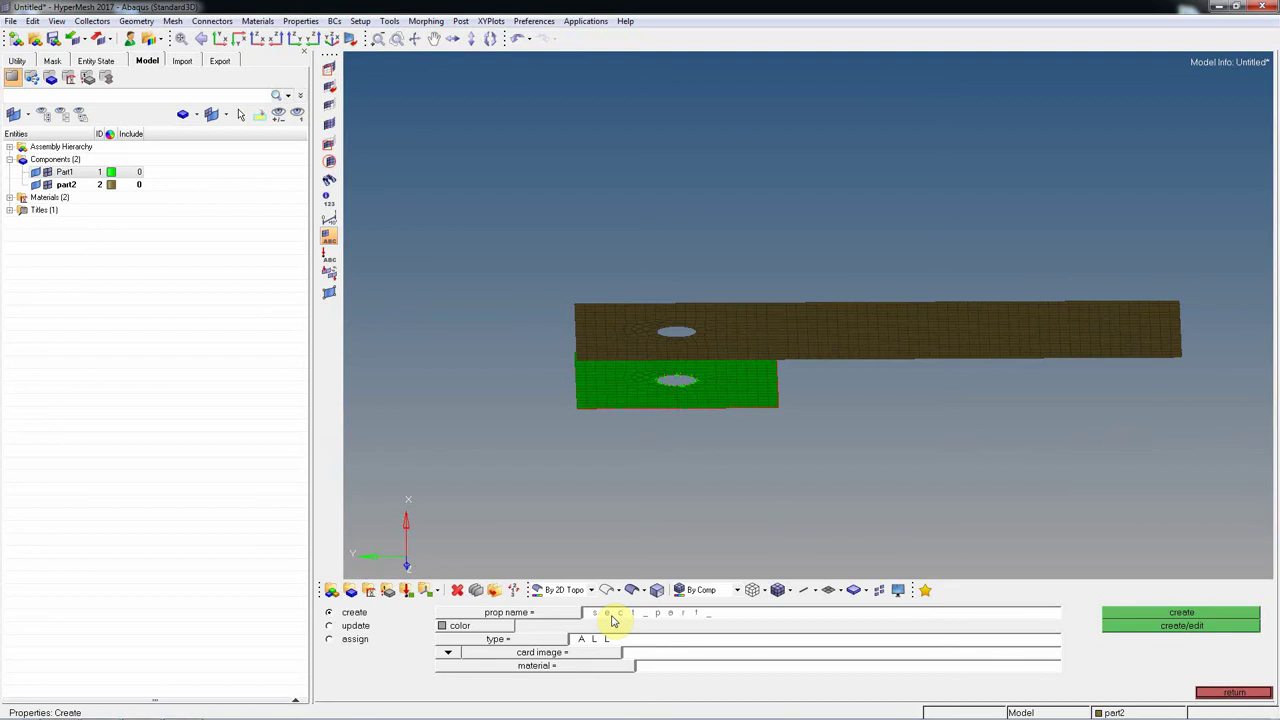
{"action": "left_click", "coordinate": [590, 641]}
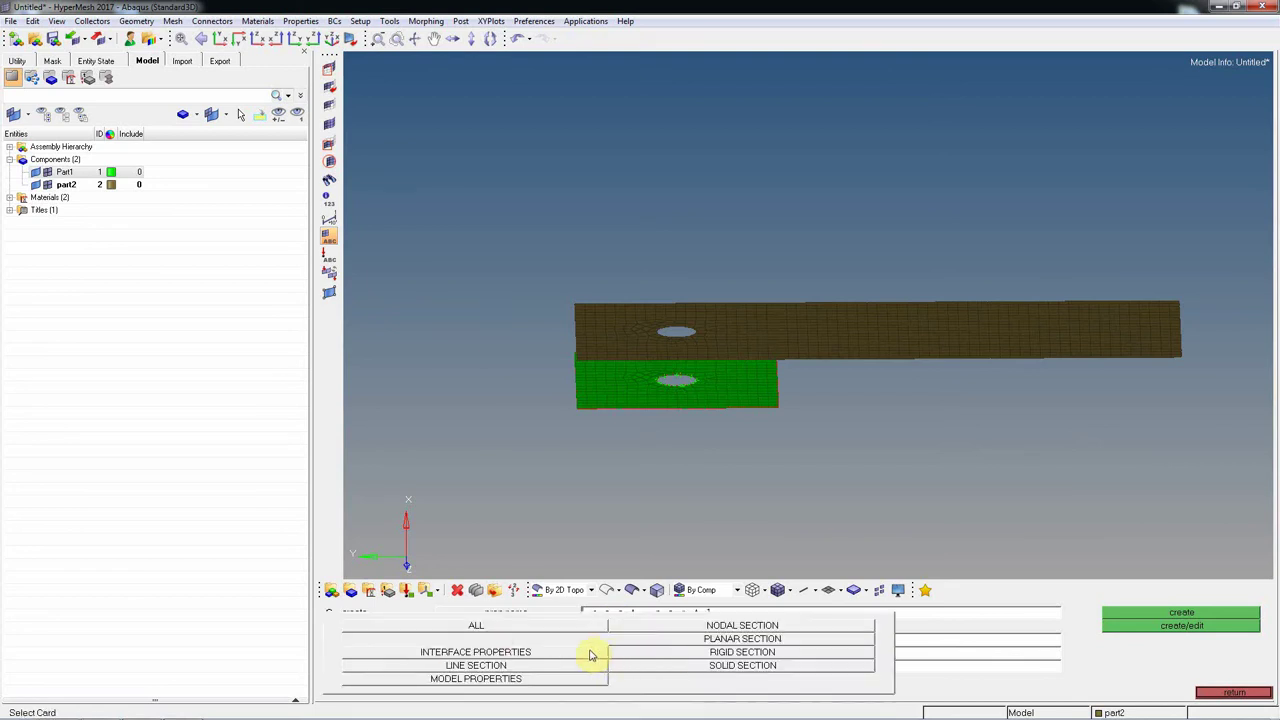
{"action": "left_click", "coordinate": [744, 641]}
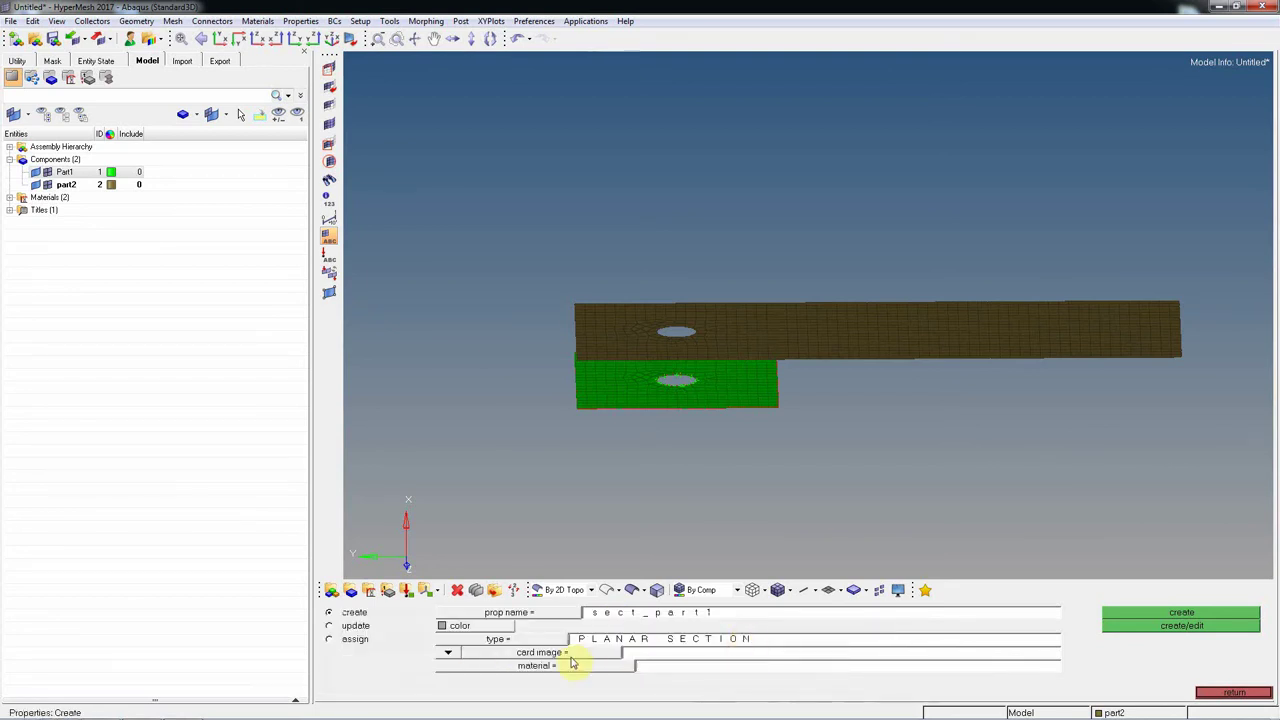
{"action": "left_click", "coordinate": [568, 654]}
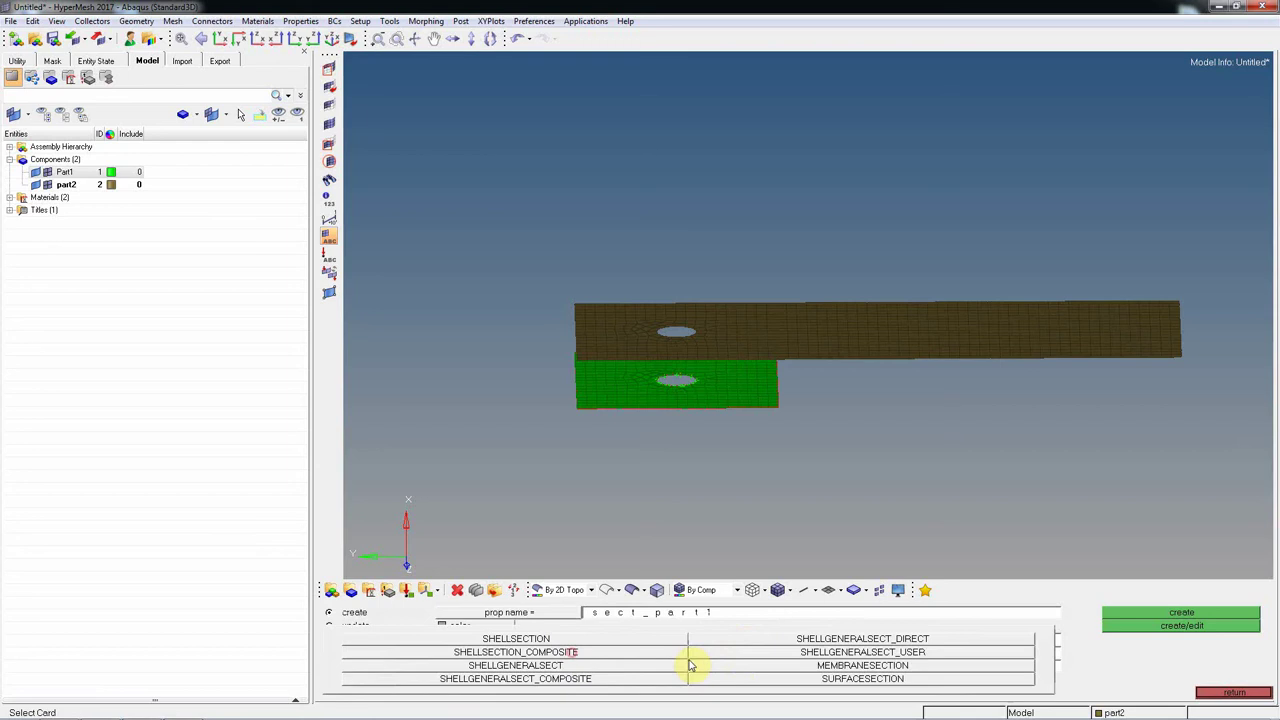
{"action": "left_click", "coordinate": [558, 639]}
{"action": "left_click", "coordinate": [600, 665]}
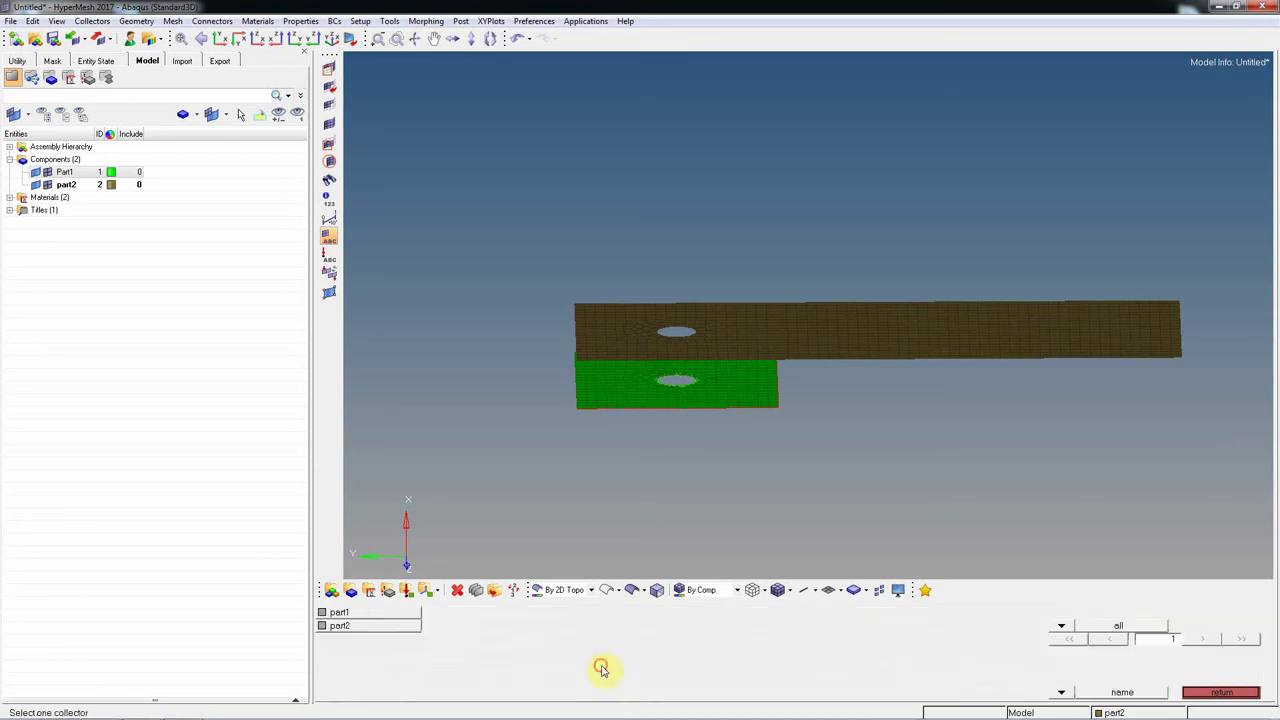
{"action": "left_click", "coordinate": [366, 614]}
{"action": "left_click", "coordinate": [1205, 627]}
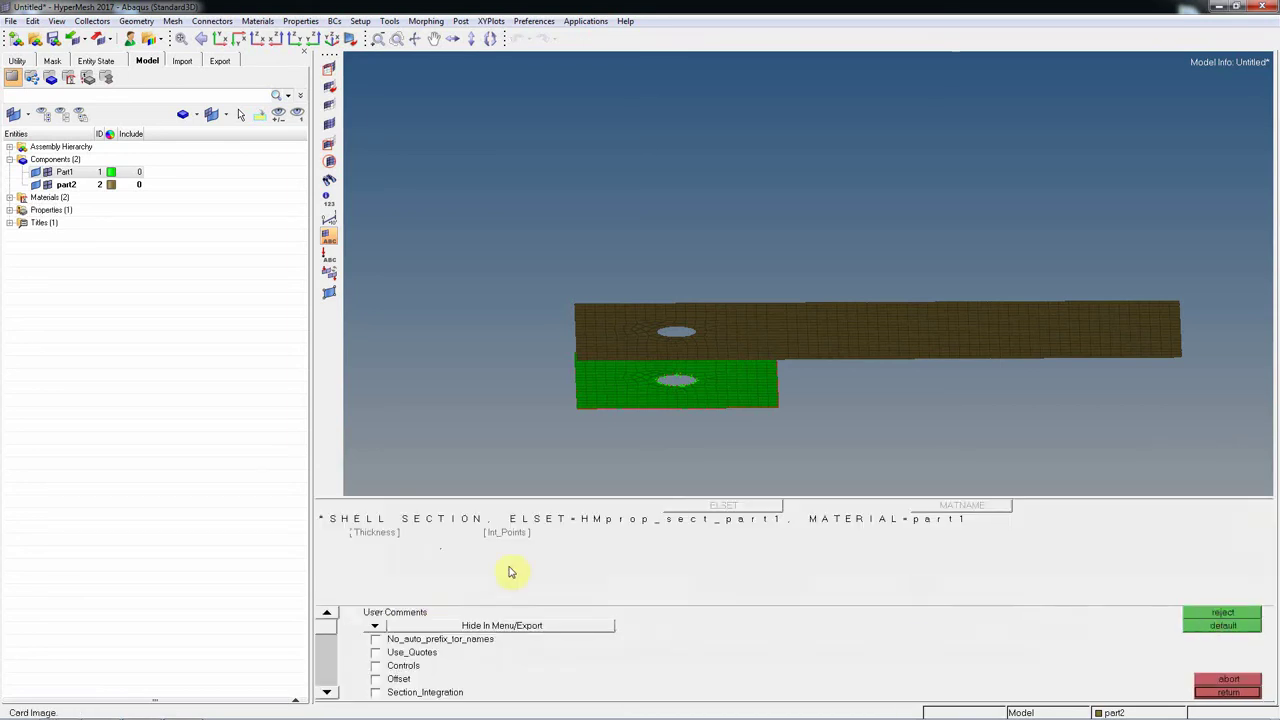
- Set the shell thickness of sect_part1 to 4 and finish its card
{"action": "left_click", "coordinate": [376, 547]}
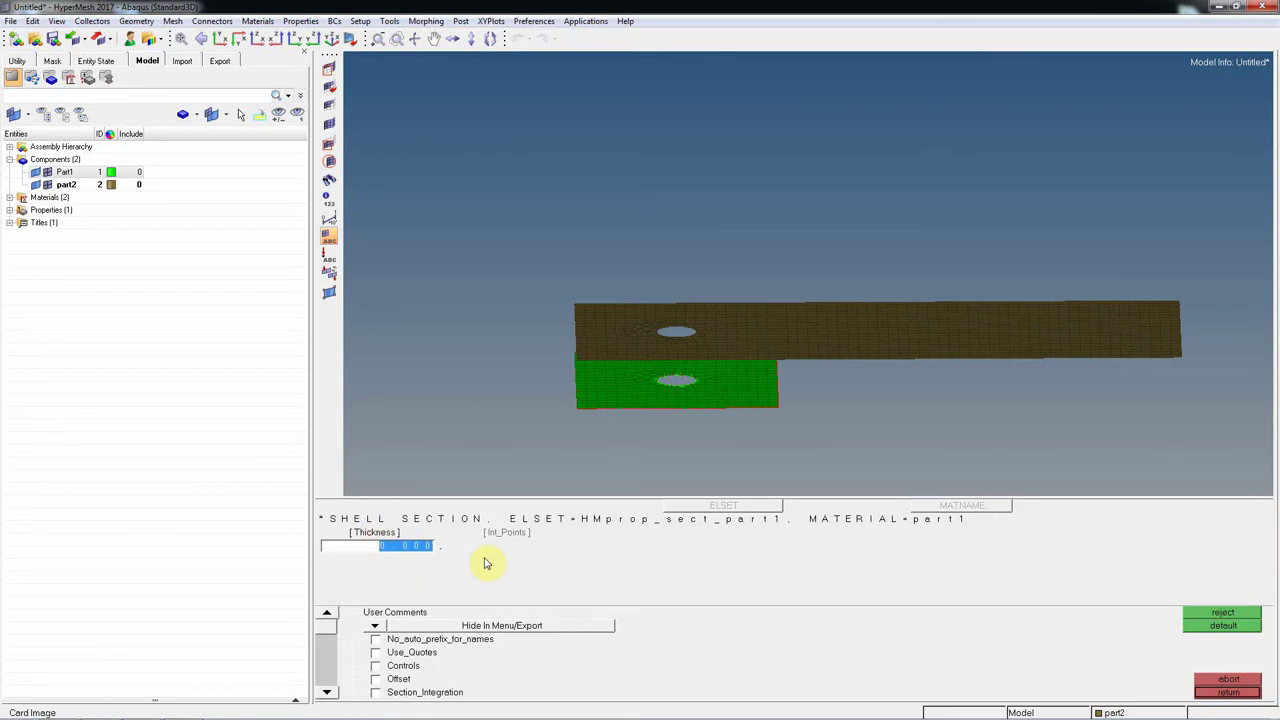
{"action": "type", "text": "4"}
{"action": "left_click", "coordinate": [1224, 693]}
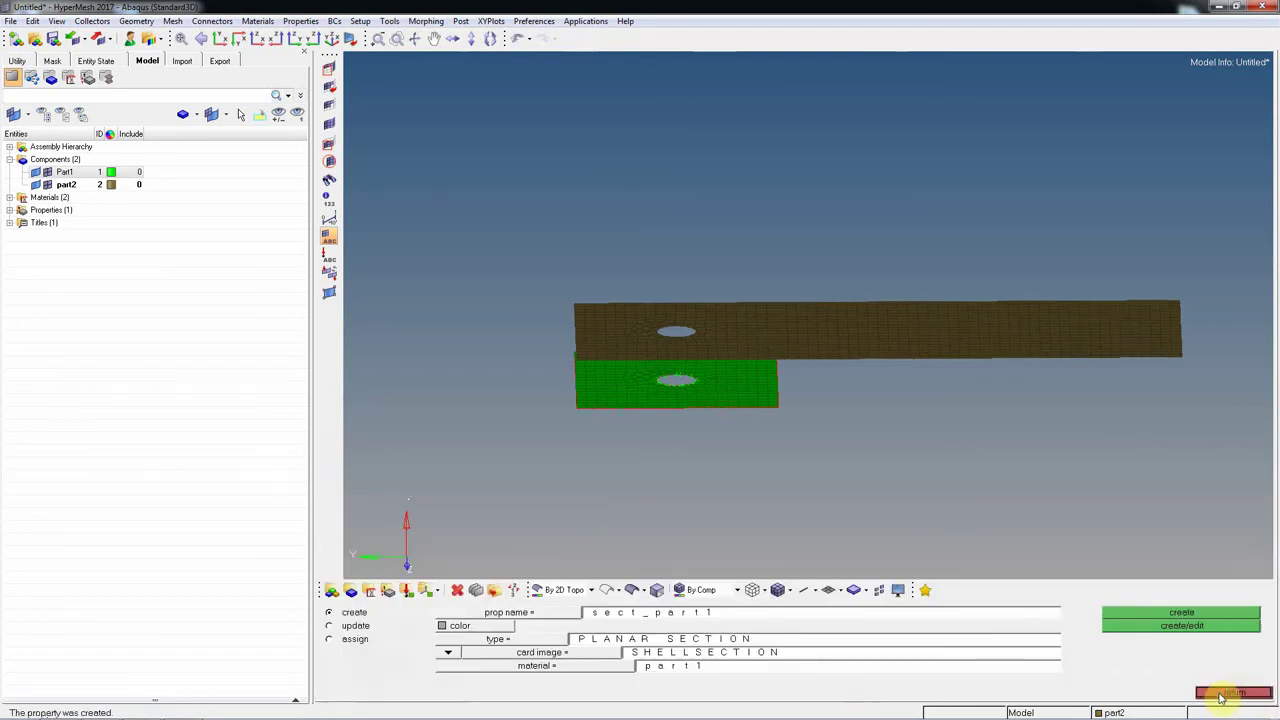
- Create a second SHELLSECTION property named sect_part2 with material part1 and open its card for editing
{"action": "left_click", "coordinate": [727, 614]}
{"action": "key", "text": "End"}
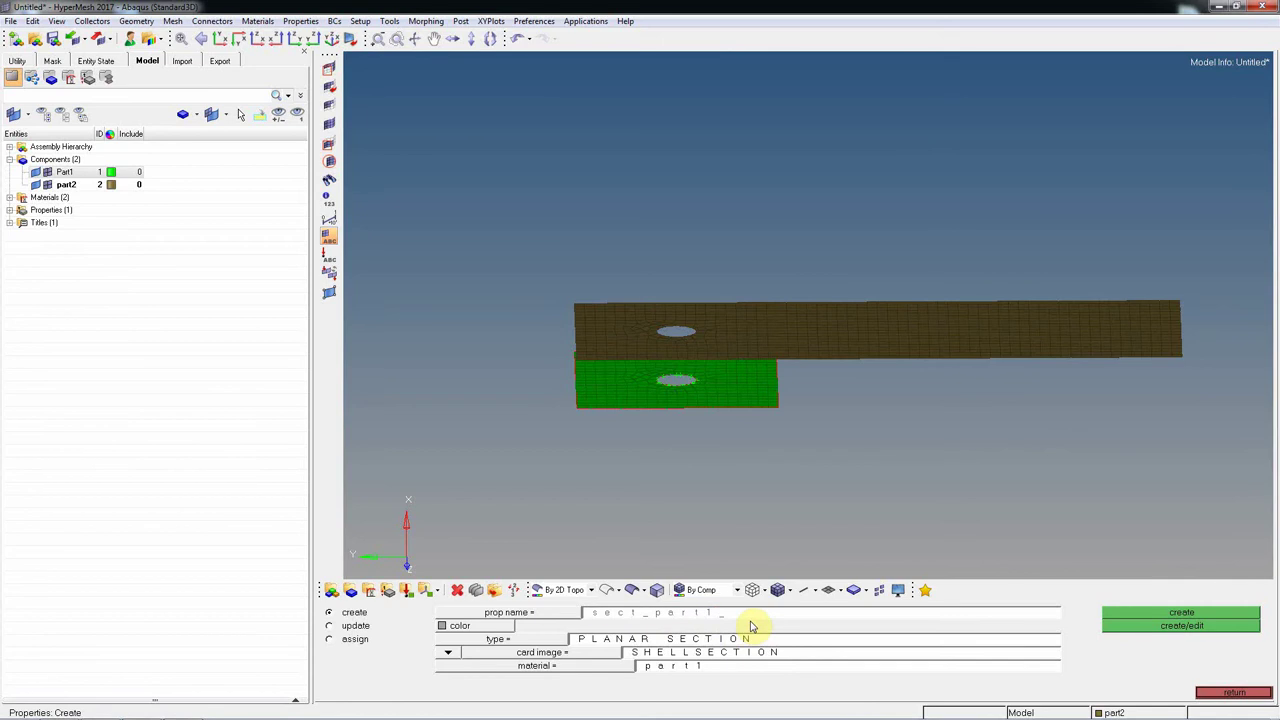
{"action": "key", "text": "BackSpace"}
{"action": "left_click", "coordinate": [1192, 628]}
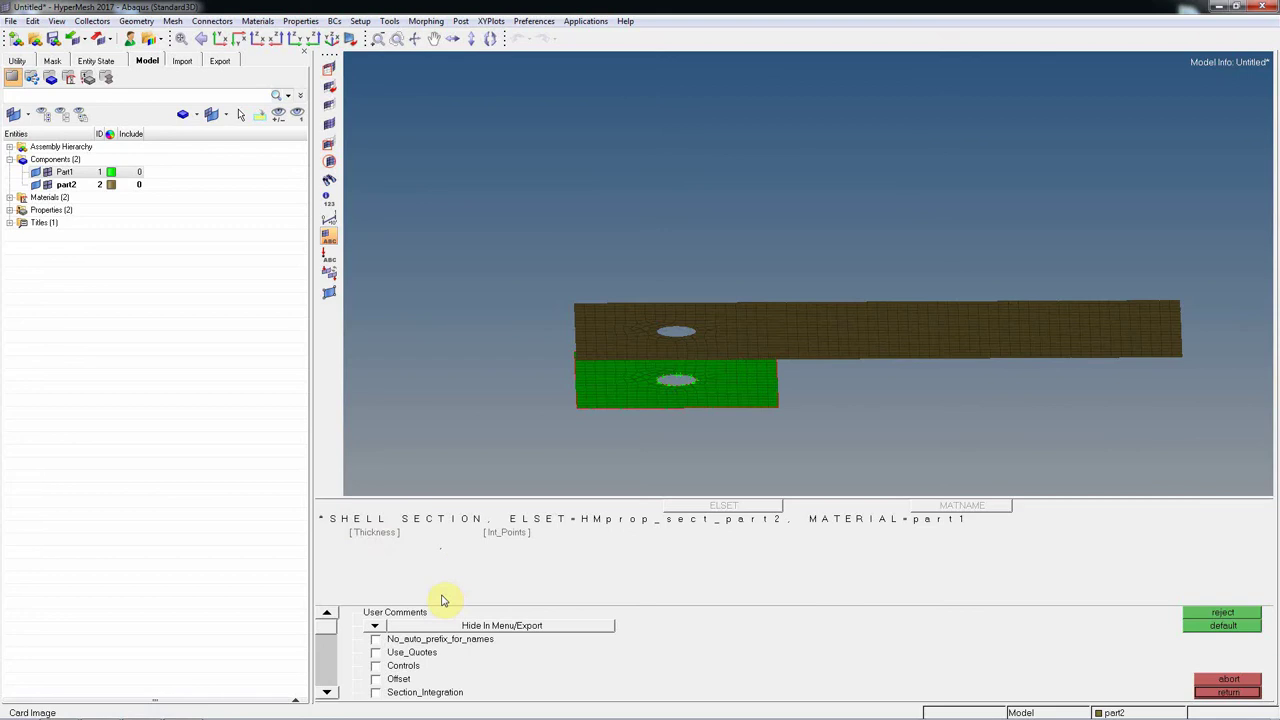
- Set the thickness of sect_part2 to 3, enable No_auto_prefix_for_names, and finish property creation
{"action": "left_click", "coordinate": [377, 538]}
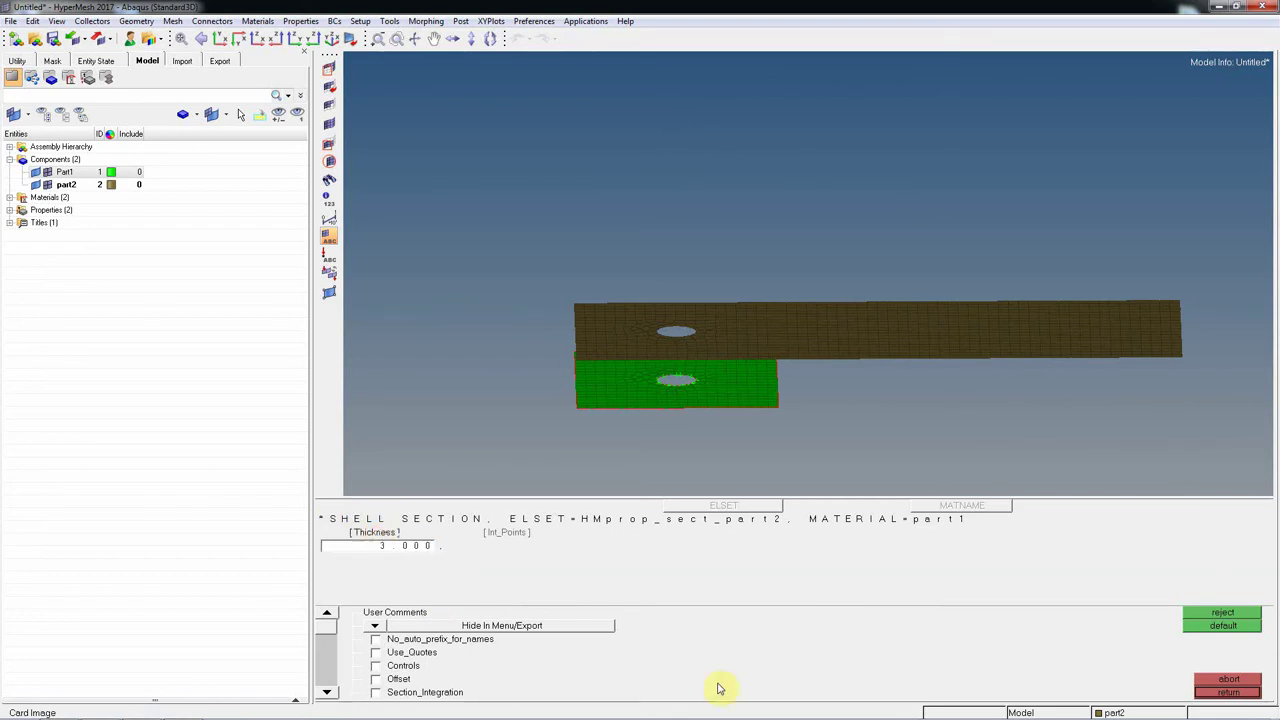
{"action": "left_click", "coordinate": [411, 641]}
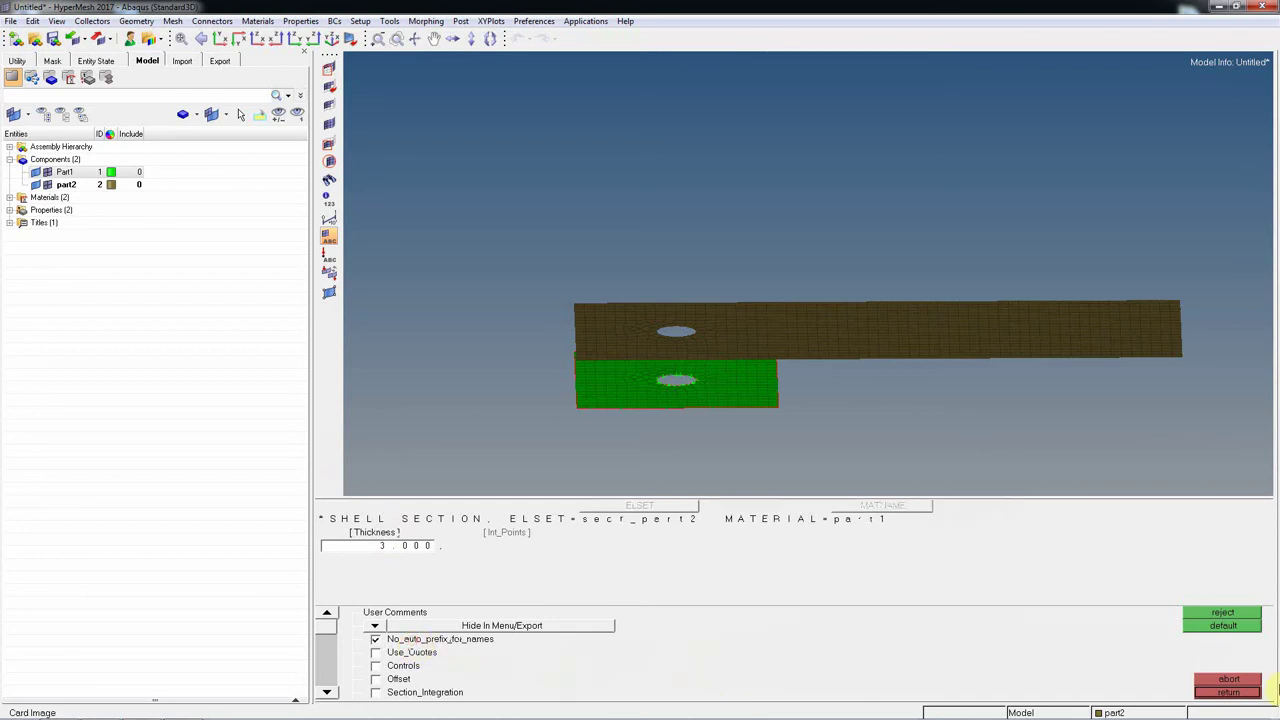
{"action": "left_click", "coordinate": [1247, 694]}
{"action": "left_click", "coordinate": [1143, 625]}
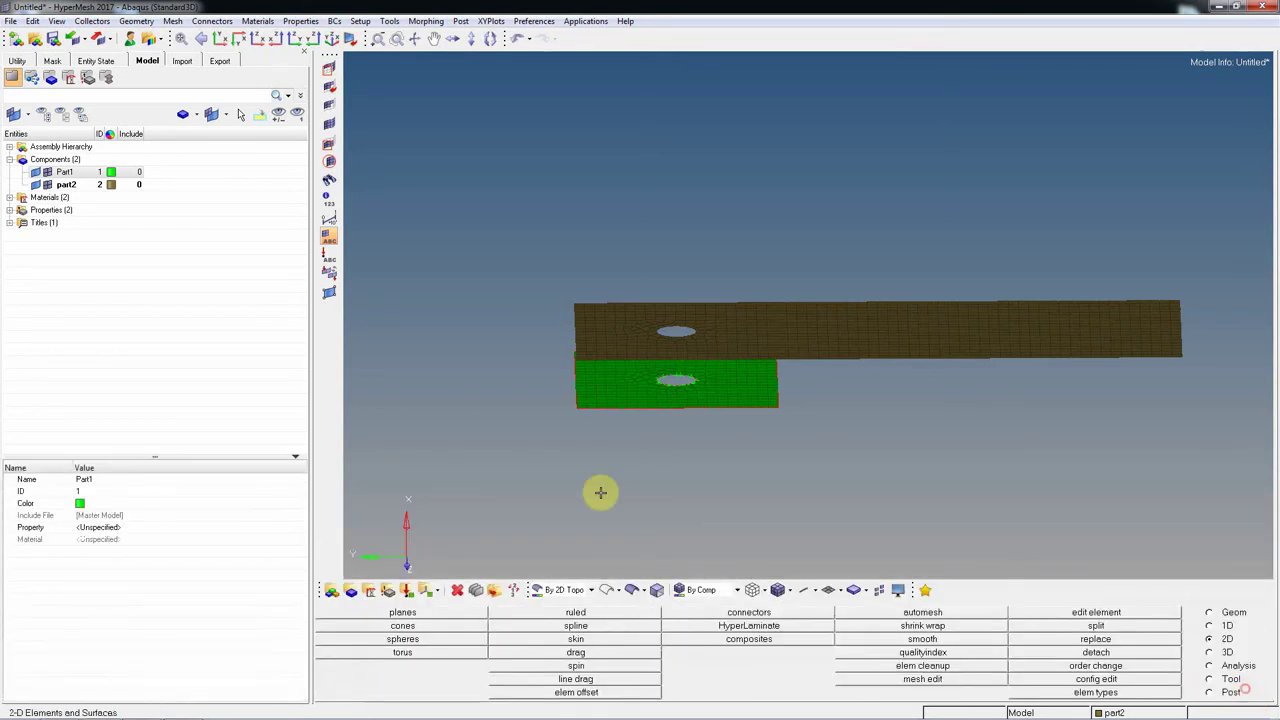
- Update the Part1 component so that it uses the section property sect_part1
{"action": "left_click", "coordinate": [351, 593]}
{"action": "left_click", "coordinate": [329, 625]}
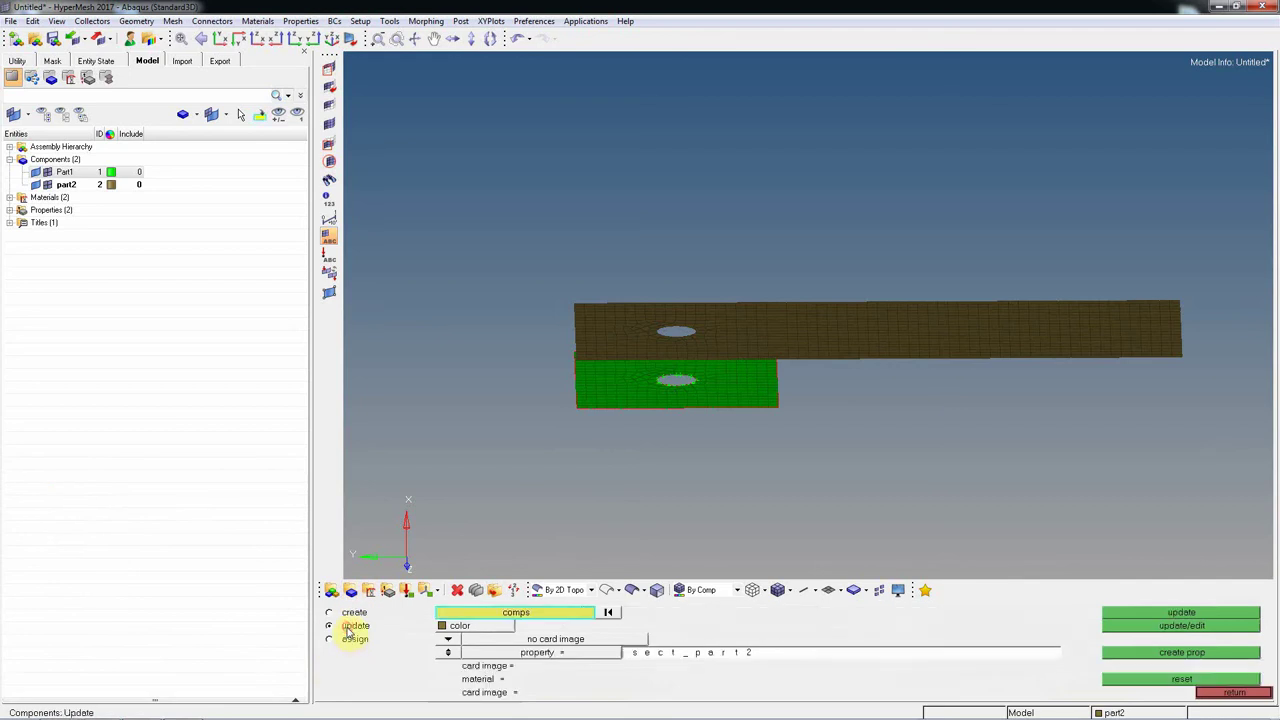
{"action": "left_click", "coordinate": [641, 392]}
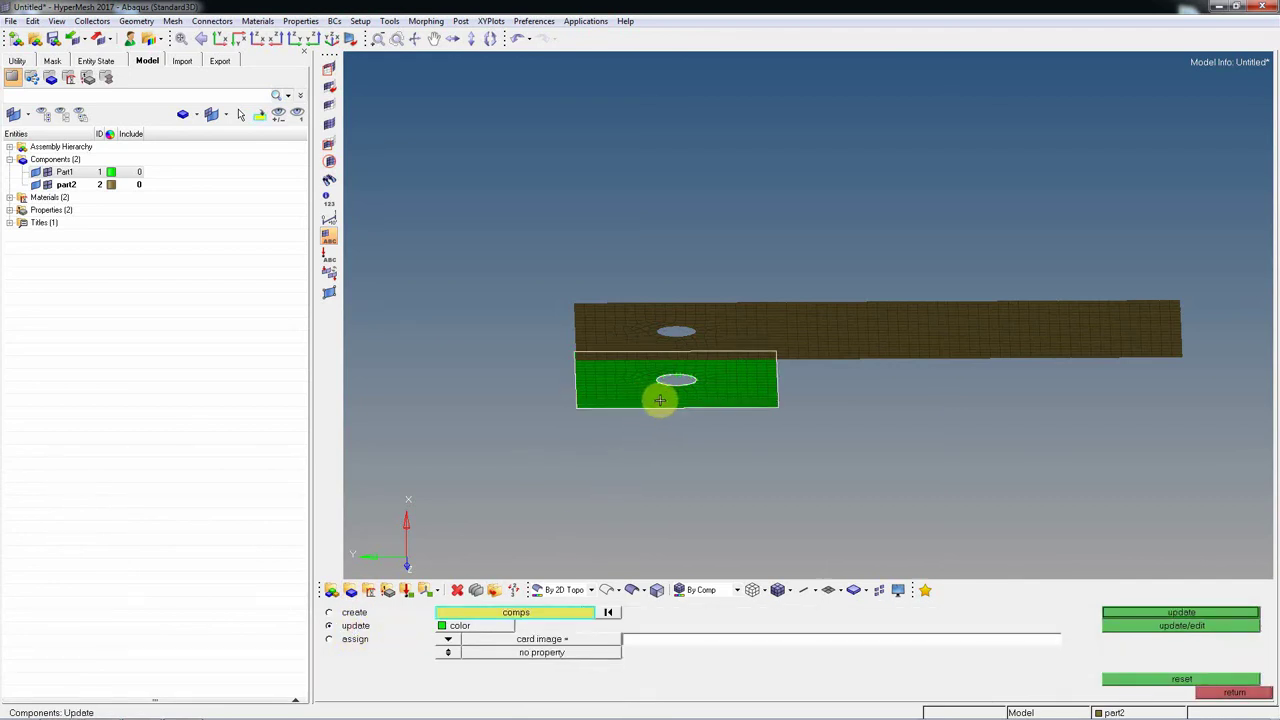
{"action": "left_click", "coordinate": [448, 654]}
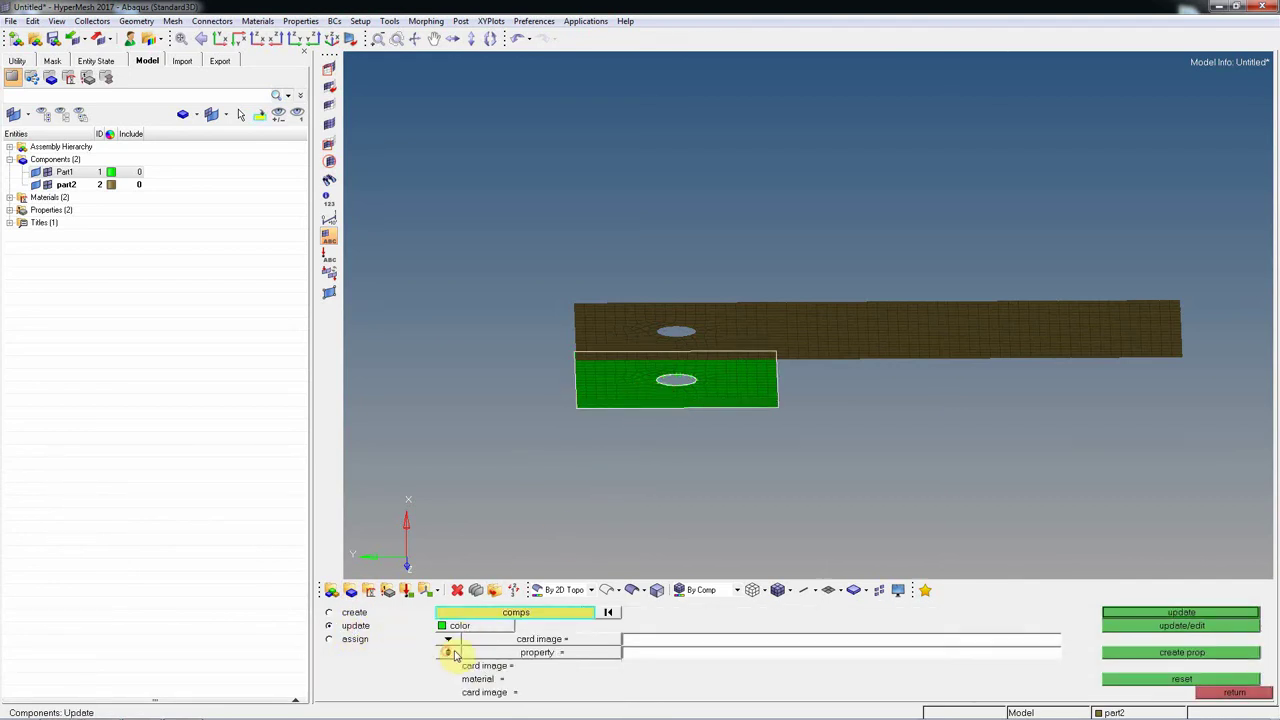
{"action": "left_click", "coordinate": [497, 654]}
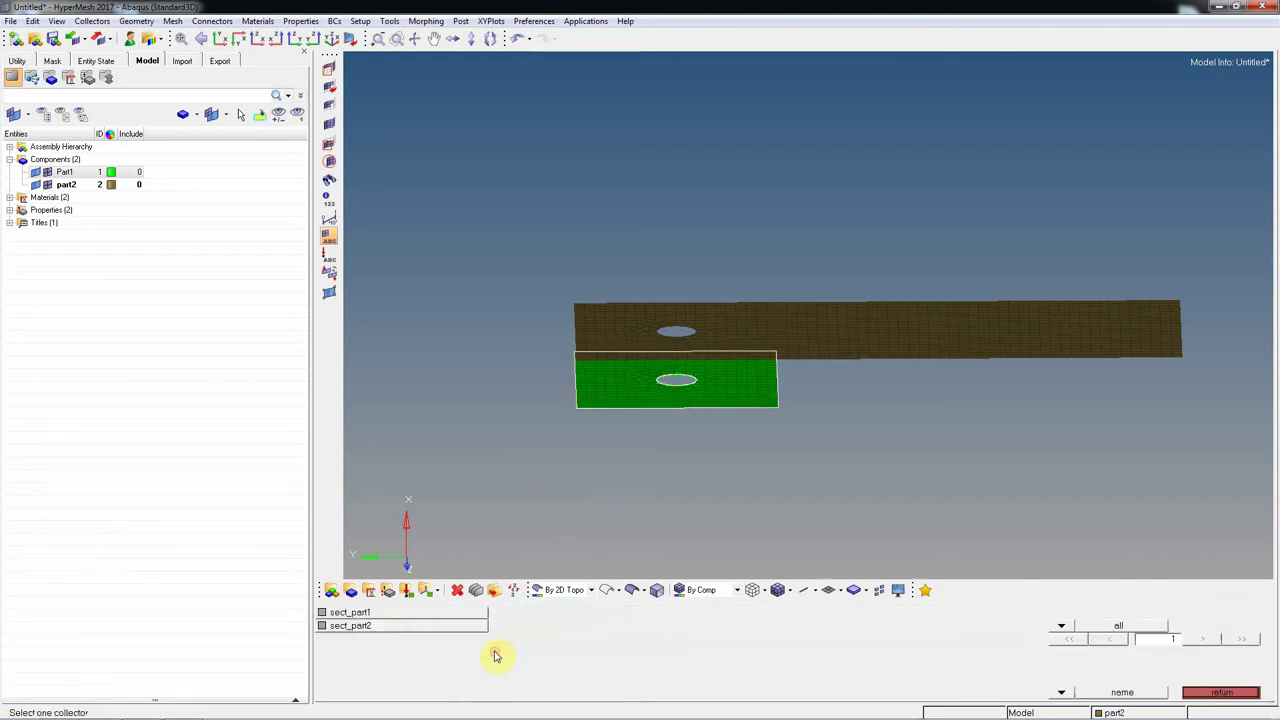
{"action": "left_click", "coordinate": [360, 613]}
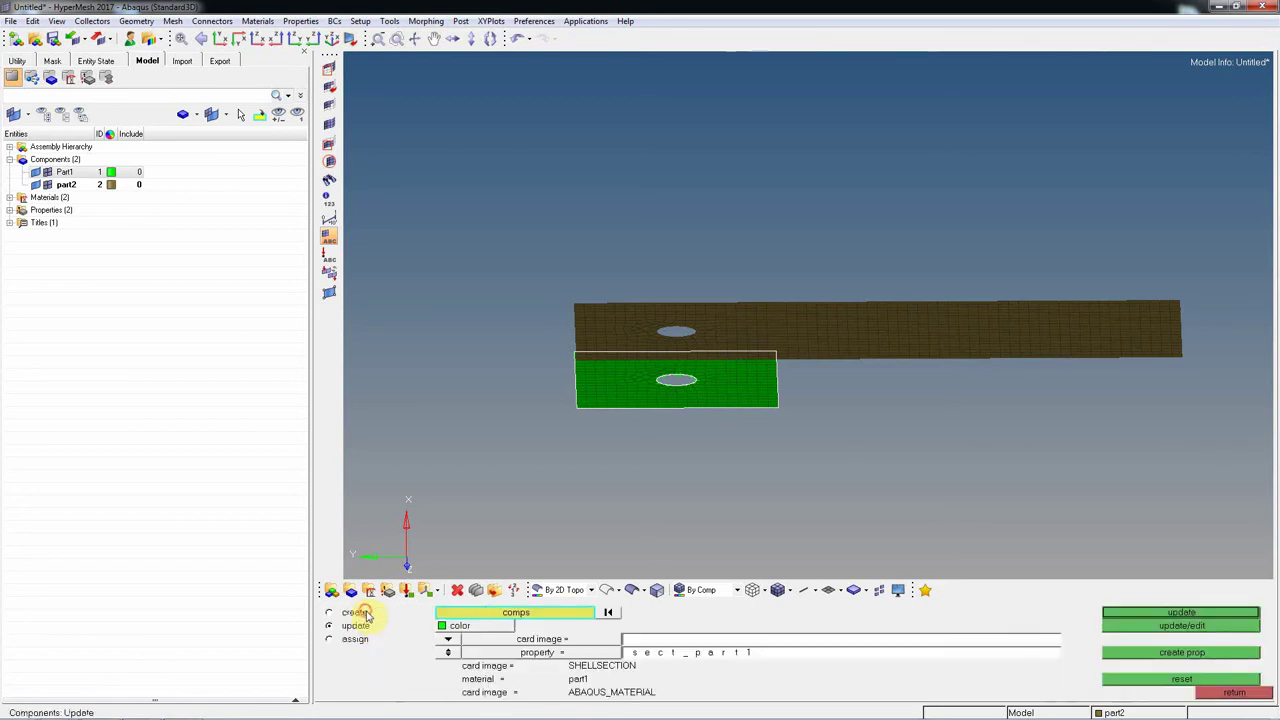
{"action": "left_click", "coordinate": [1181, 612]}
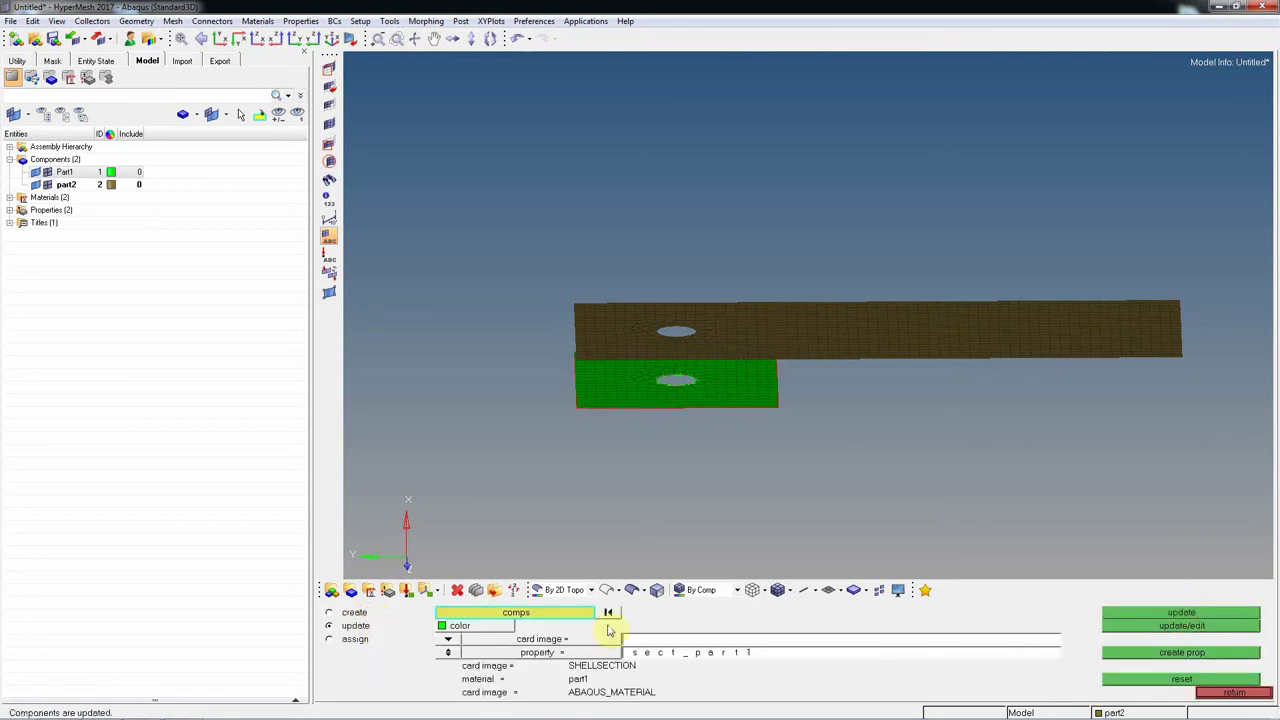
- Update the part2 component so that it uses the section property sect_part2, and finish the component update
{"action": "left_click", "coordinate": [826, 334]}
{"action": "left_click", "coordinate": [455, 655]}
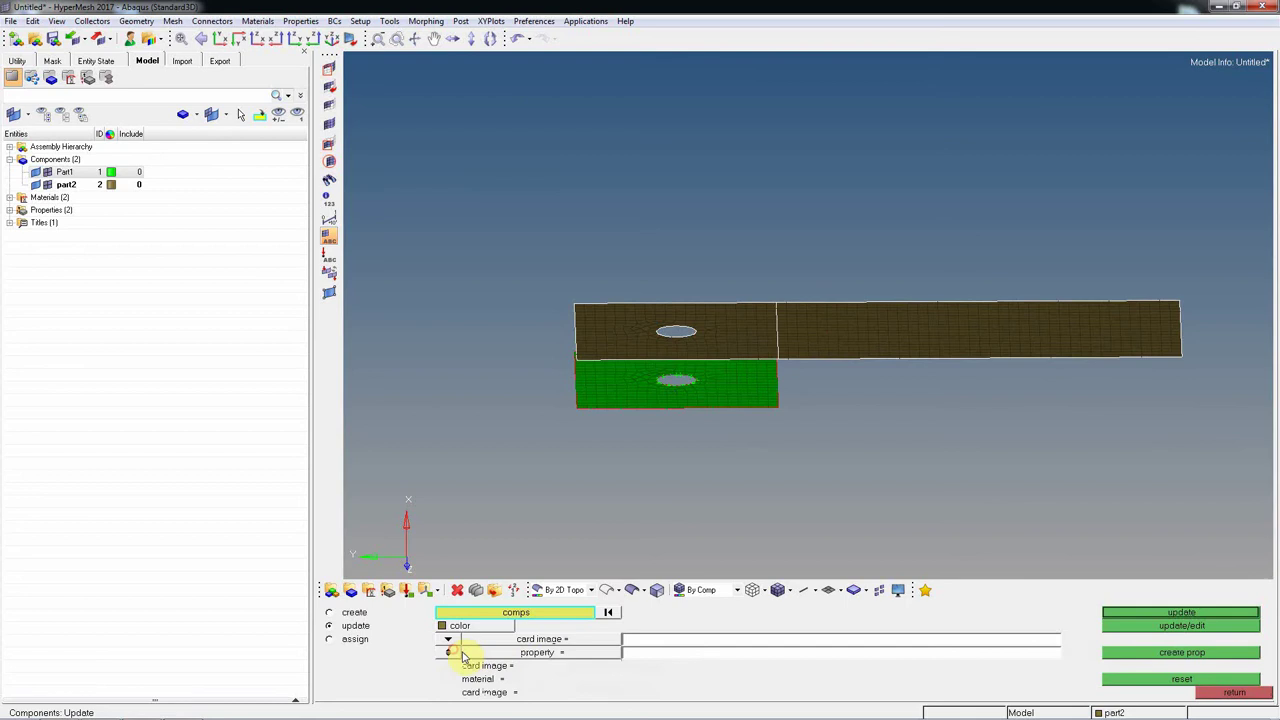
{"action": "left_click", "coordinate": [540, 652]}
{"action": "left_click", "coordinate": [362, 626]}
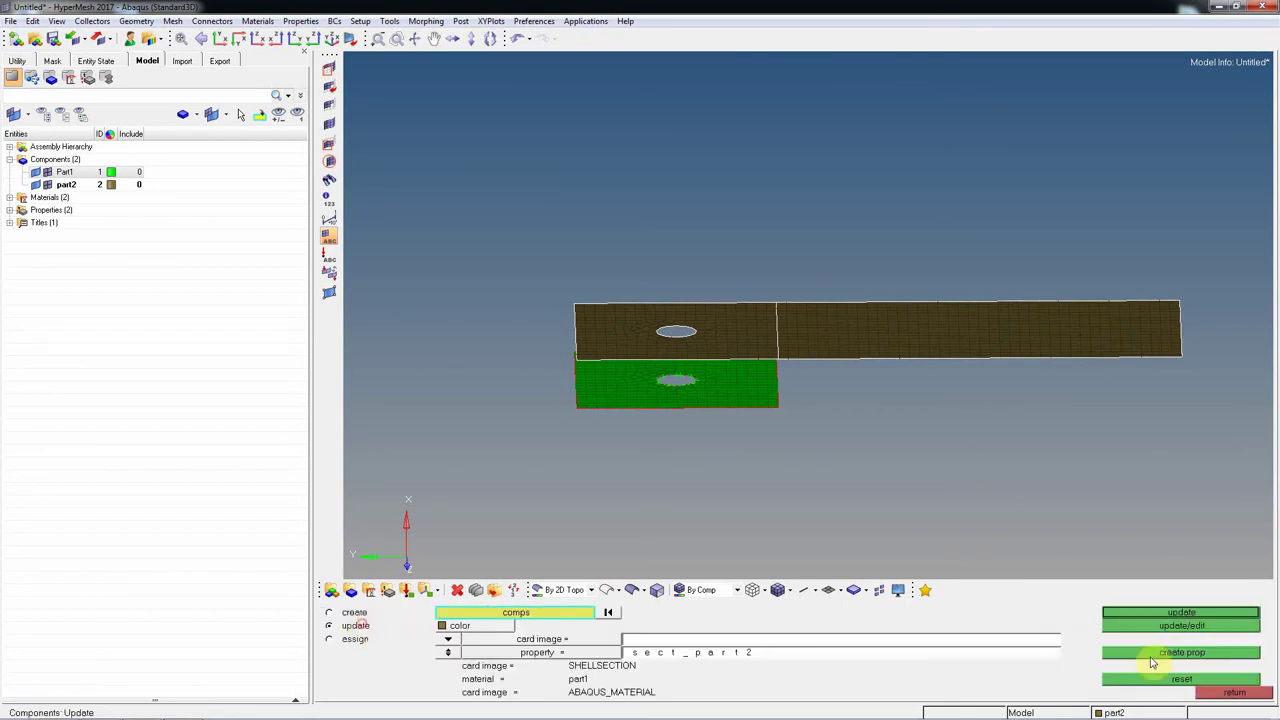
{"action": "left_click", "coordinate": [1180, 612]}
{"action": "left_click", "coordinate": [1232, 693]}
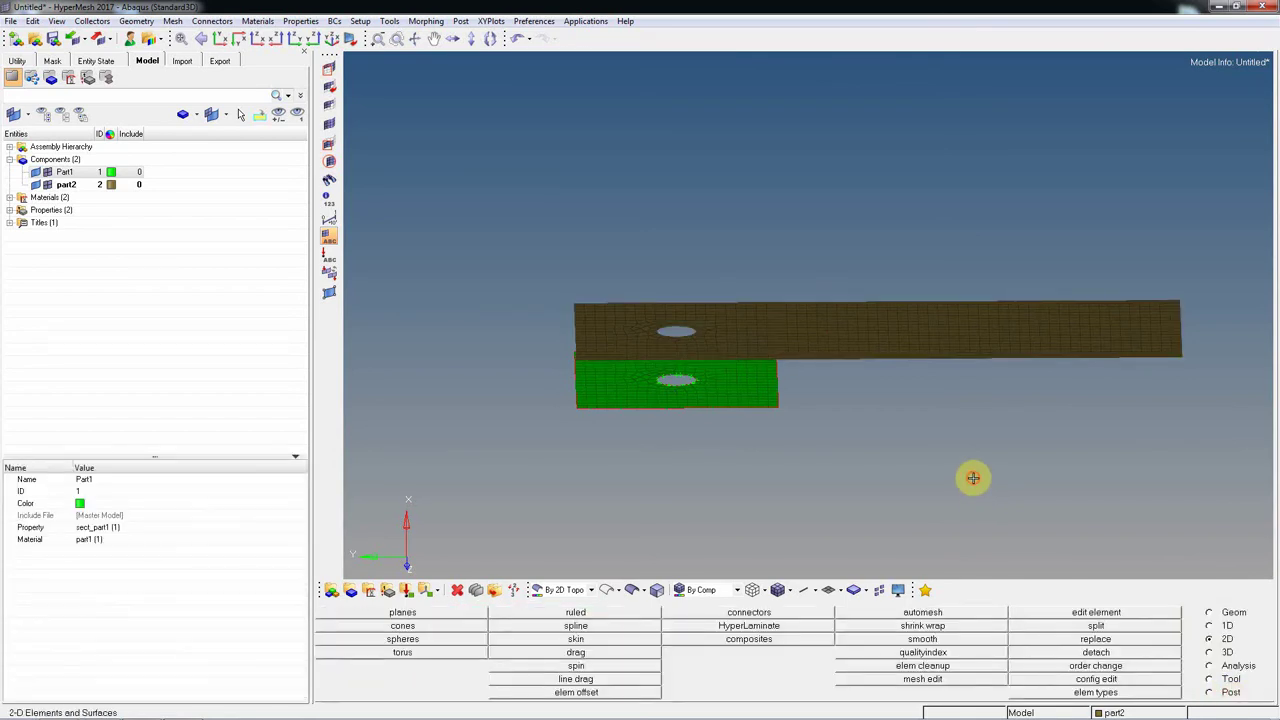
- Set up a new component named coupling with no card image and no property
{"action": "mouse_move", "coordinate": [717, 452]}
{"action": "left_mouse_down", "text": "ctrl"}
{"action": "mouse_move", "coordinate": [737, 394]}
{"action": "mouse_move", "coordinate": [736, 442]}
{"action": "left_mouse_up", "text": "ctrl"}
{"action": "left_click", "coordinate": [350, 592]}
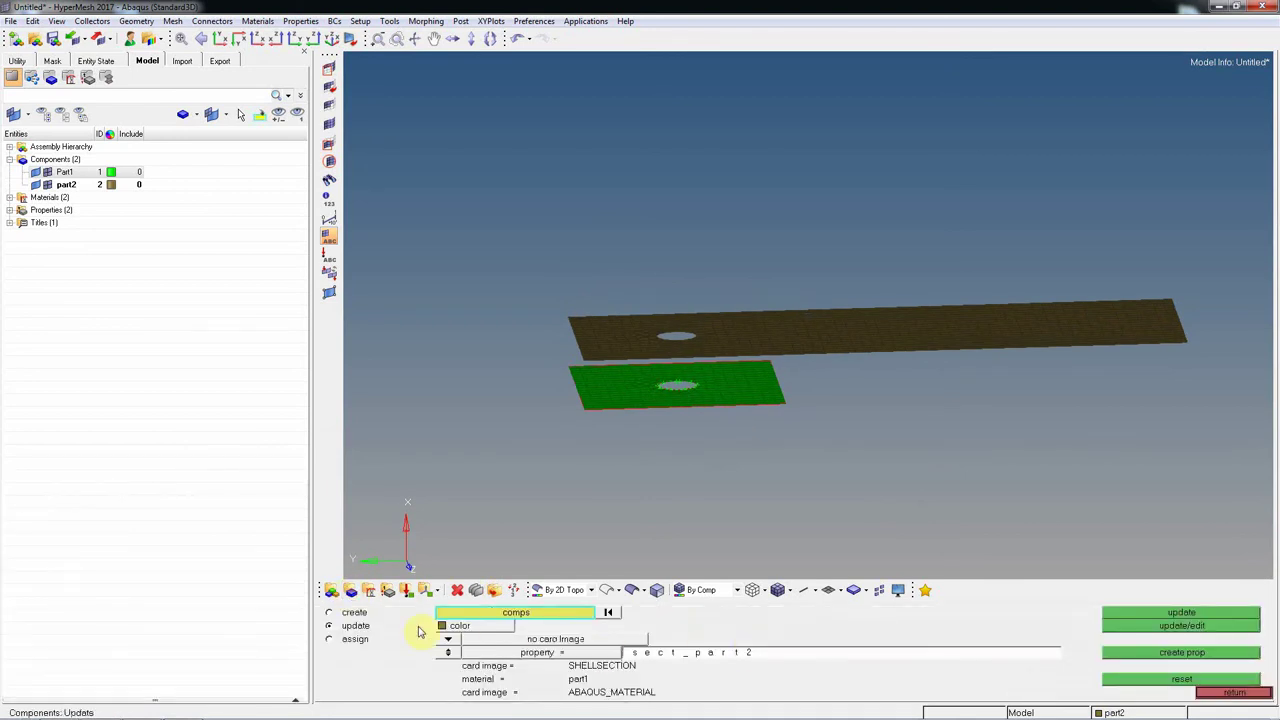
{"action": "left_click", "coordinate": [340, 612]}
{"action": "left_click", "coordinate": [447, 655]}
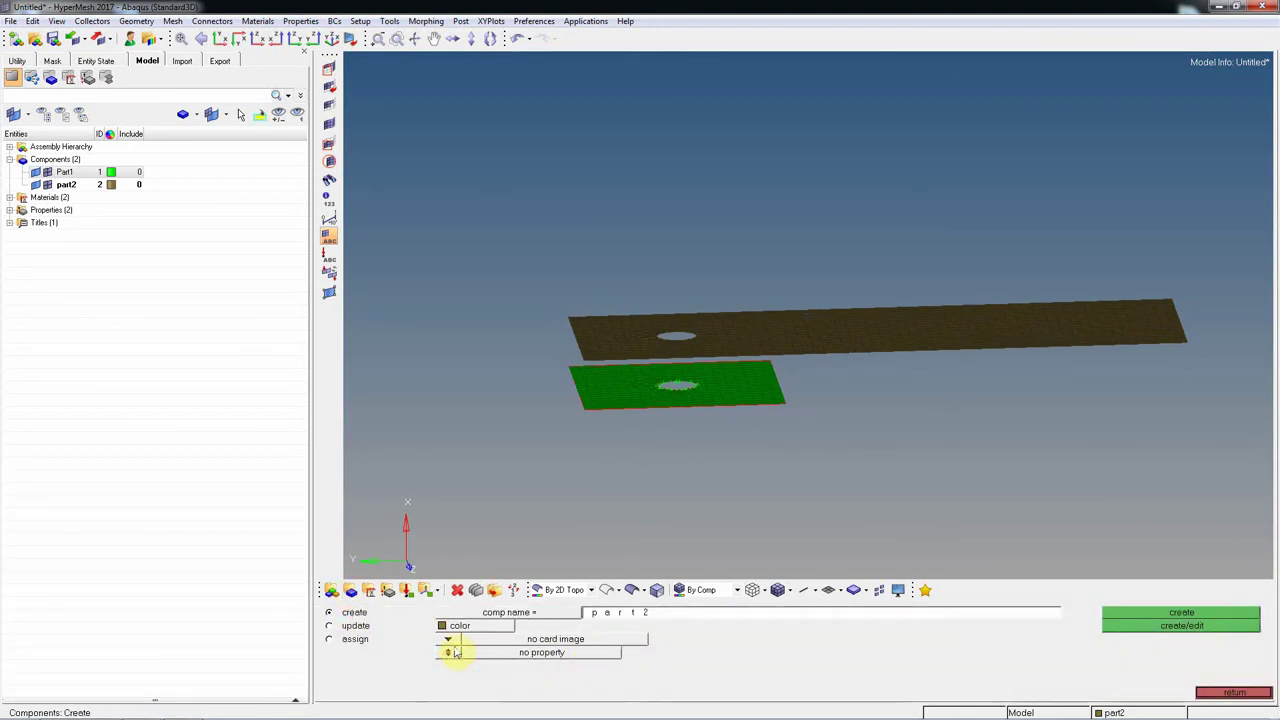
{"action": "left_click", "coordinate": [657, 613]}
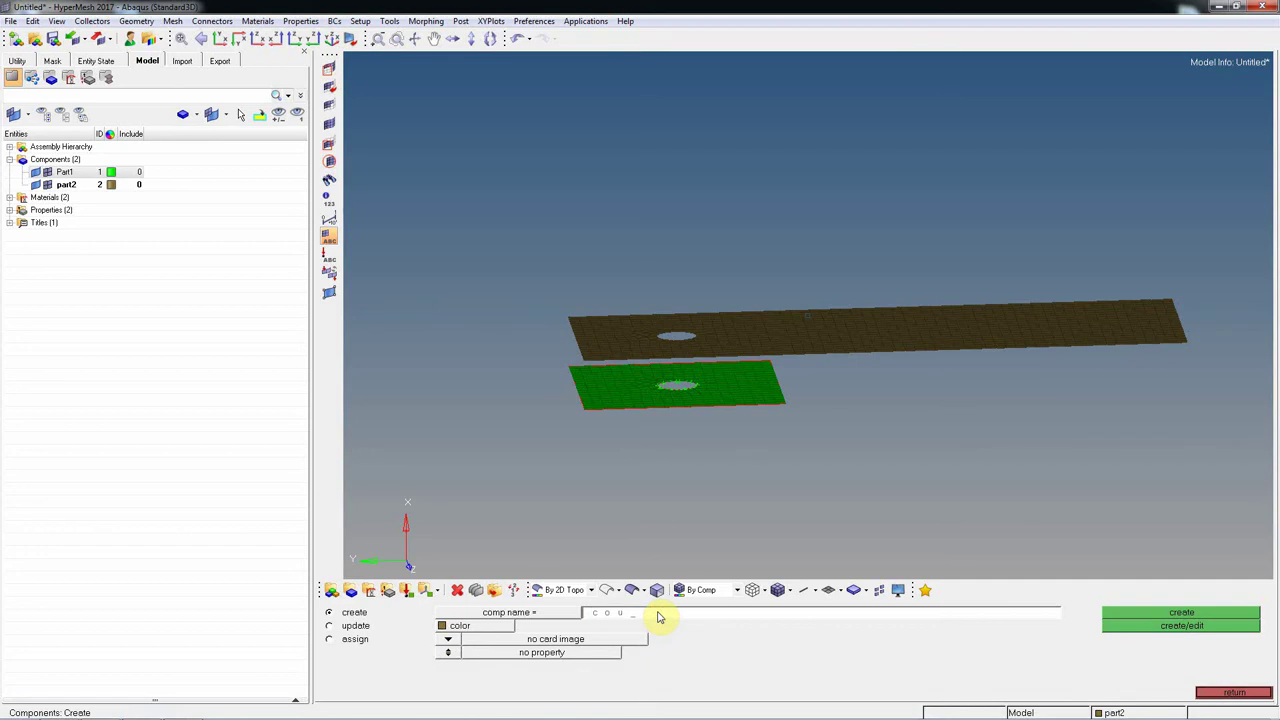
{"action": "type", "text": "coupling"}
- Give the coupling component a yellow color and create it
{"action": "left_click", "coordinate": [466, 625]}
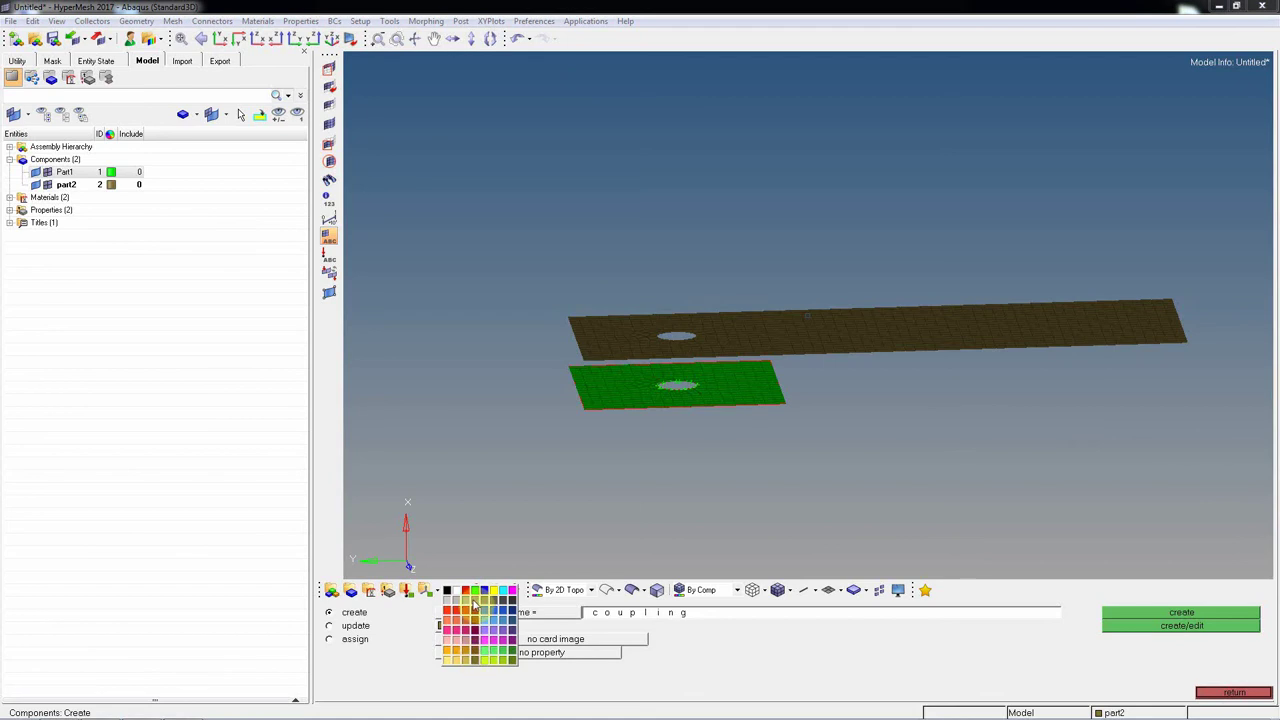
{"action": "left_click", "coordinate": [465, 636]}
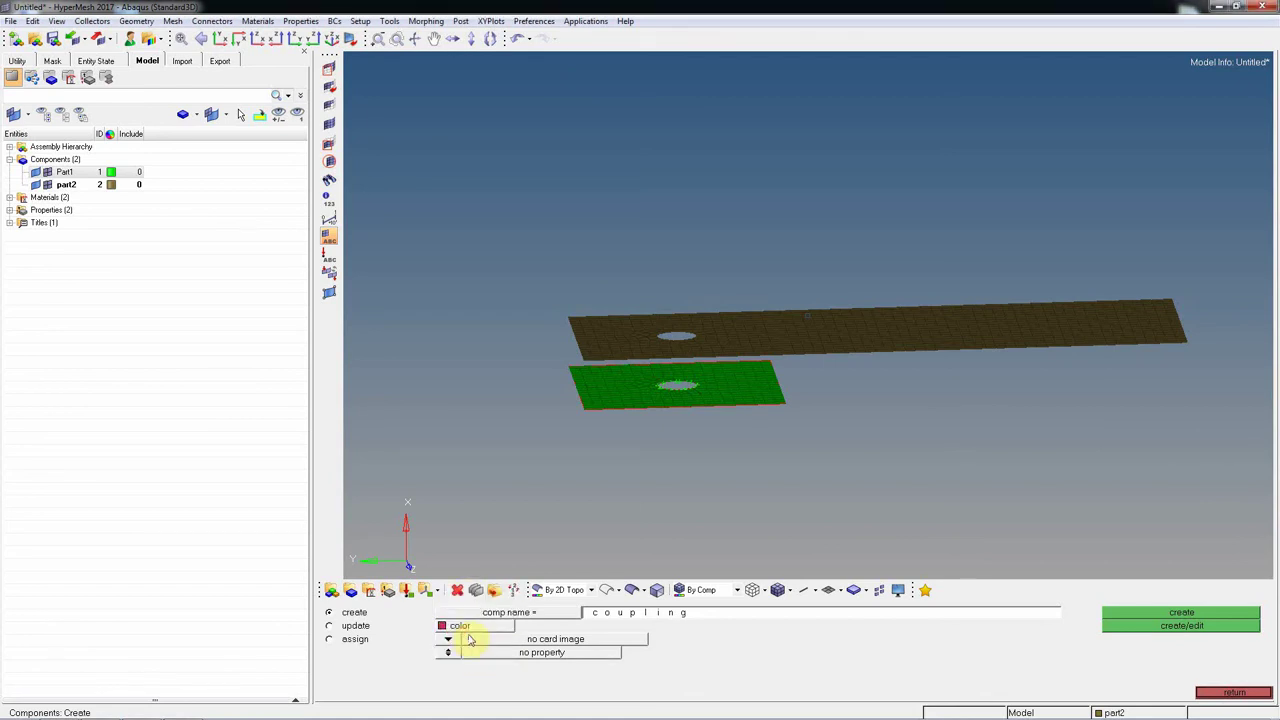
{"action": "left_click", "coordinate": [472, 634]}
{"action": "left_click", "coordinate": [486, 596]}
{"action": "left_click", "coordinate": [462, 628]}
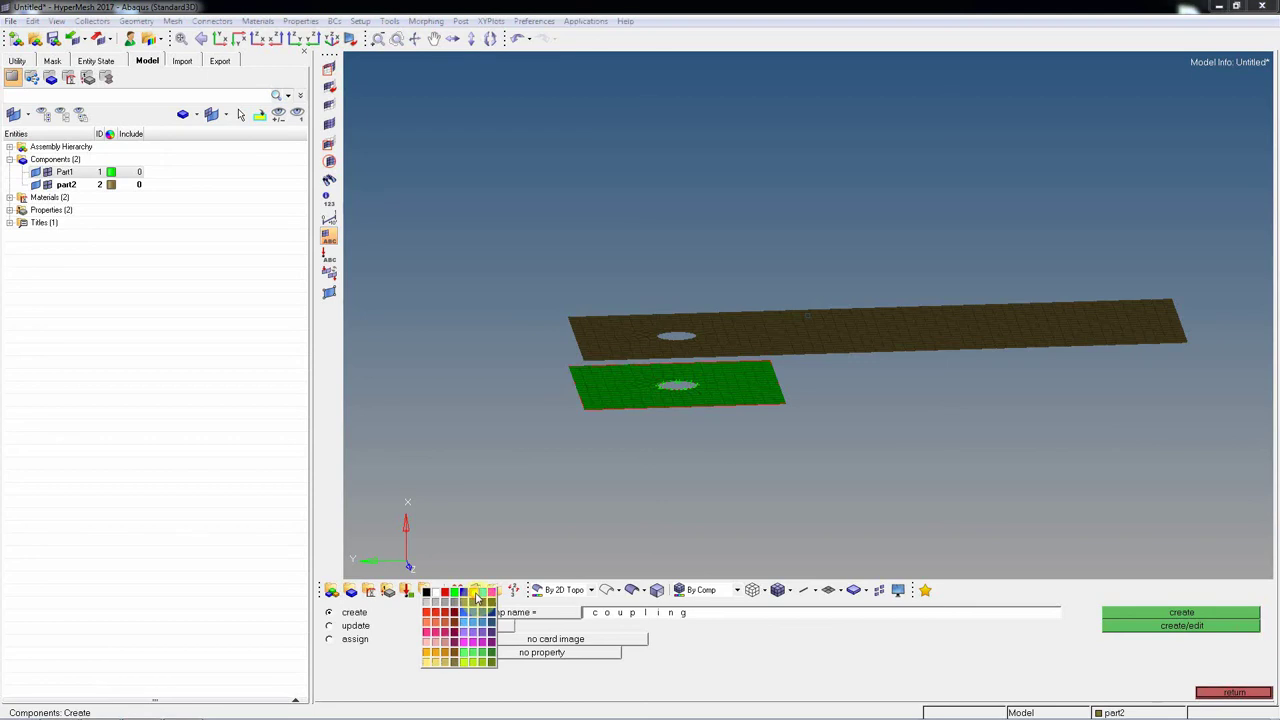
{"action": "left_click", "coordinate": [477, 594]}
{"action": "left_click", "coordinate": [1152, 617]}
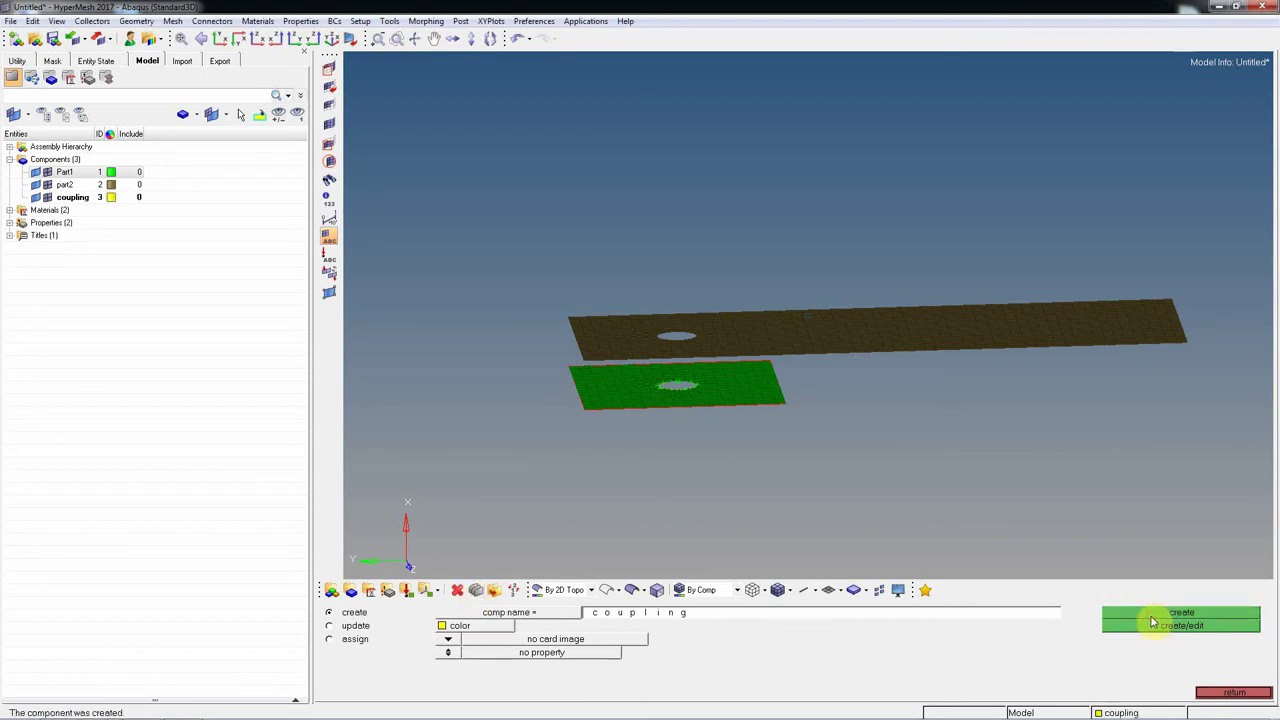
{"action": "left_click", "coordinate": [1152, 622]}
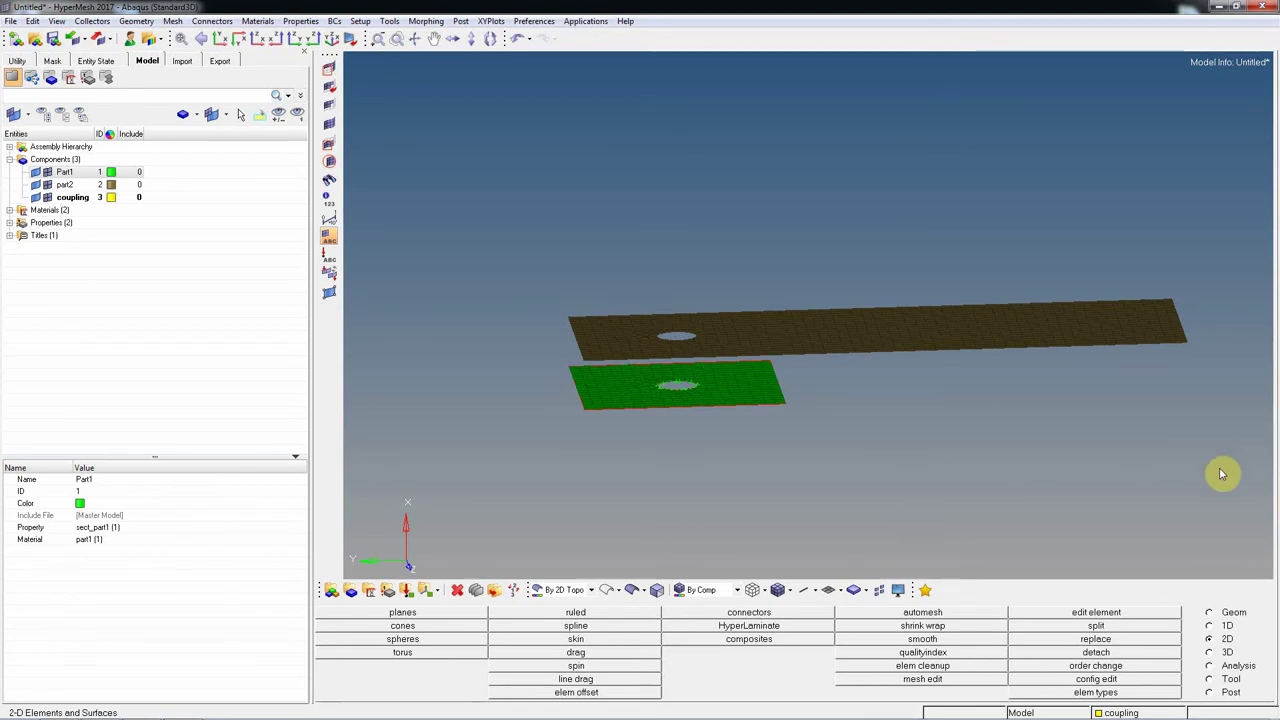
- Set the element type for 1D rigids to COUP_KIN and leave the rigid definition
{"action": "left_click", "coordinate": [1226, 626]}
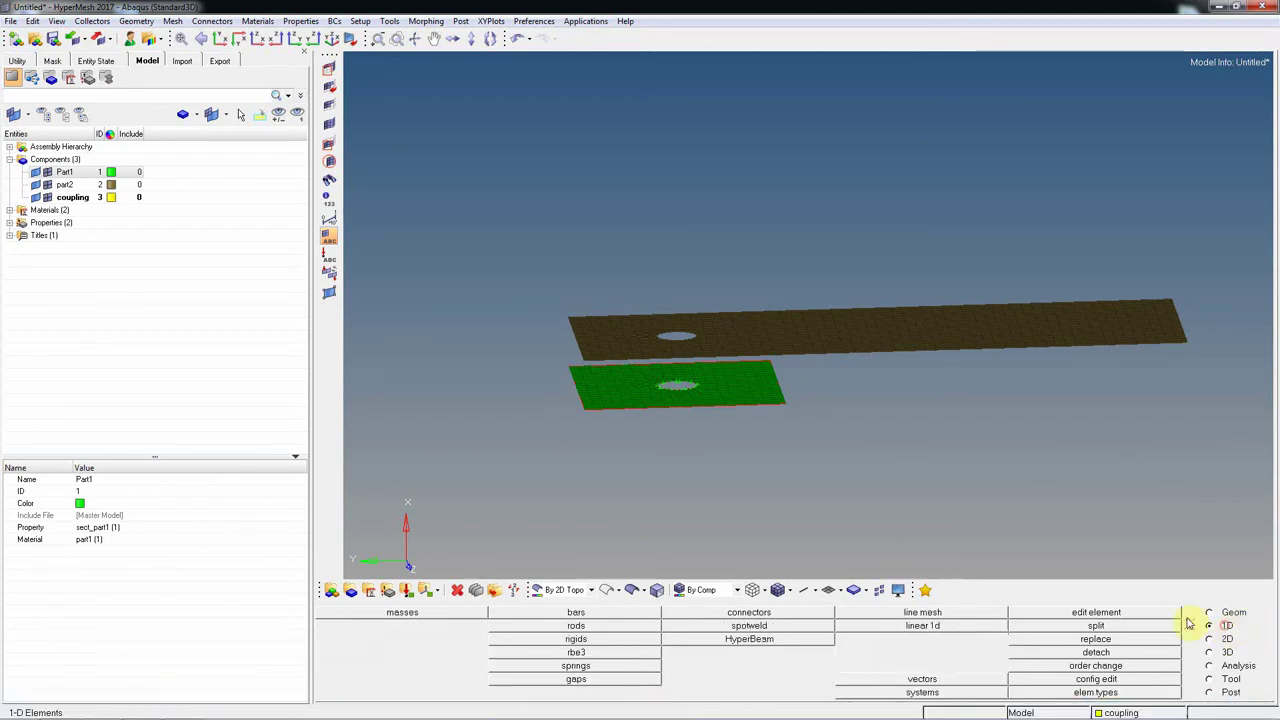
{"action": "left_click", "coordinate": [577, 640]}
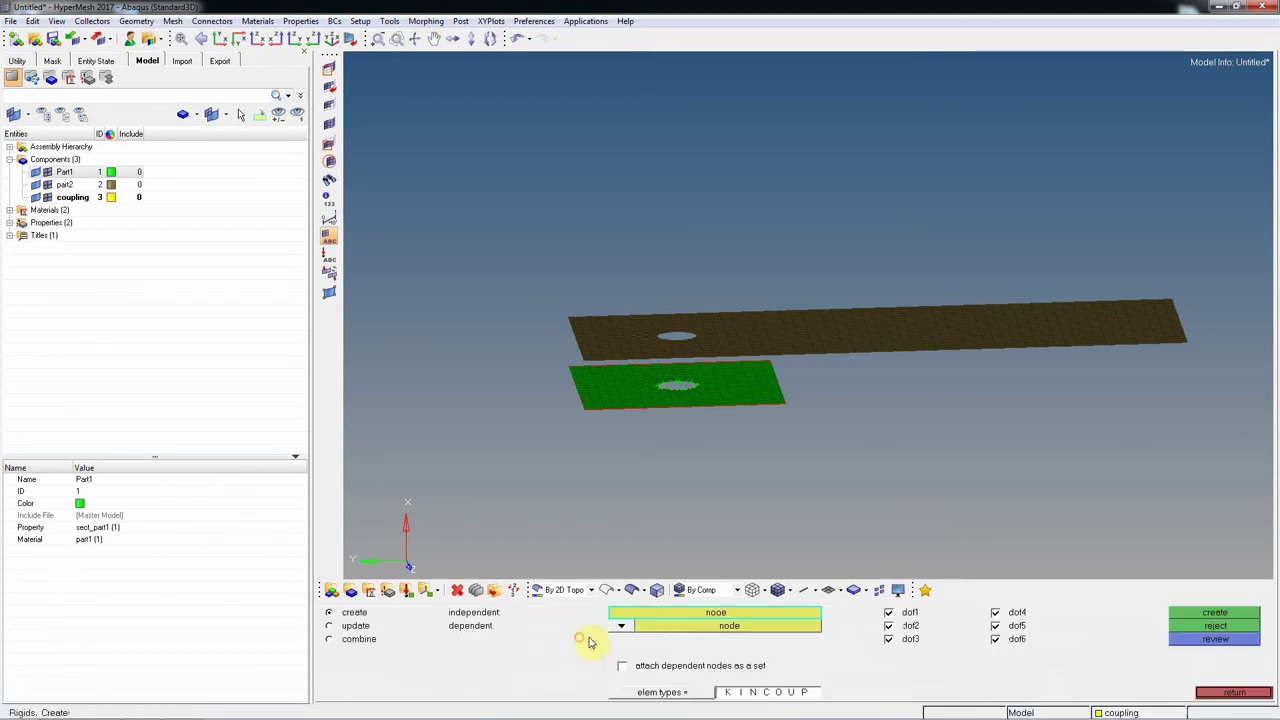
{"action": "left_click", "coordinate": [697, 692]}
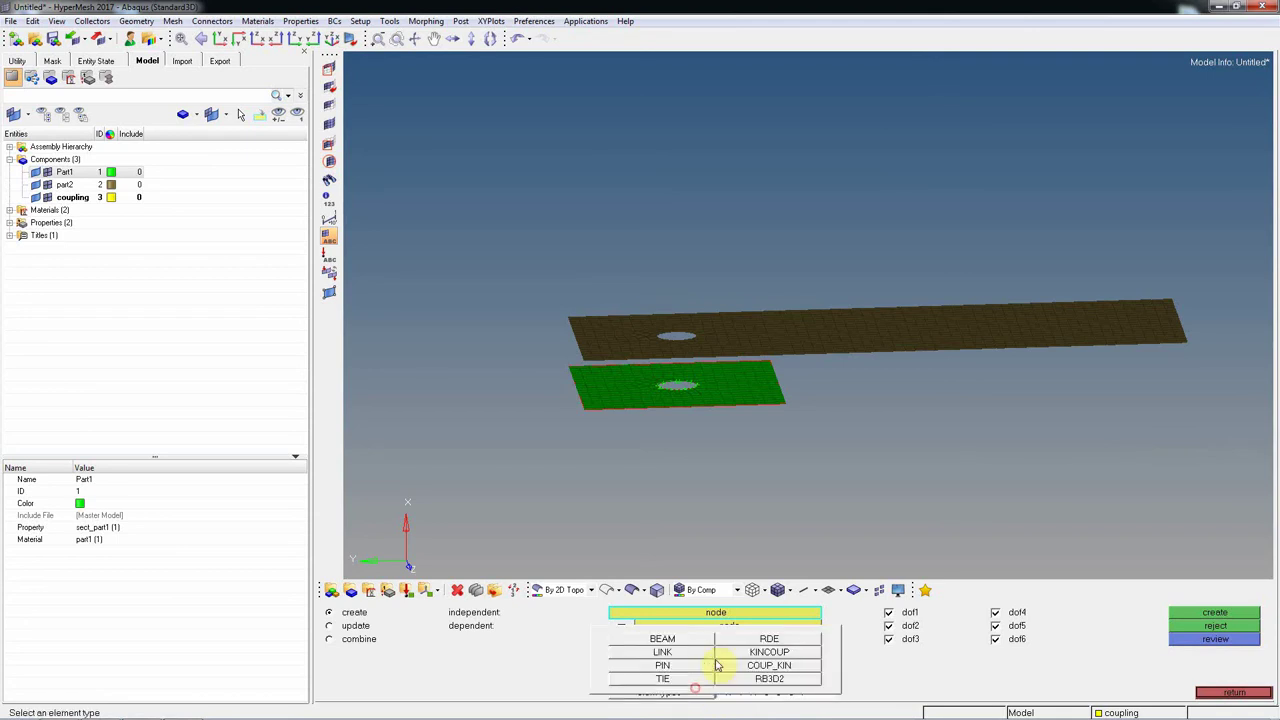
{"action": "left_click", "coordinate": [769, 665]}
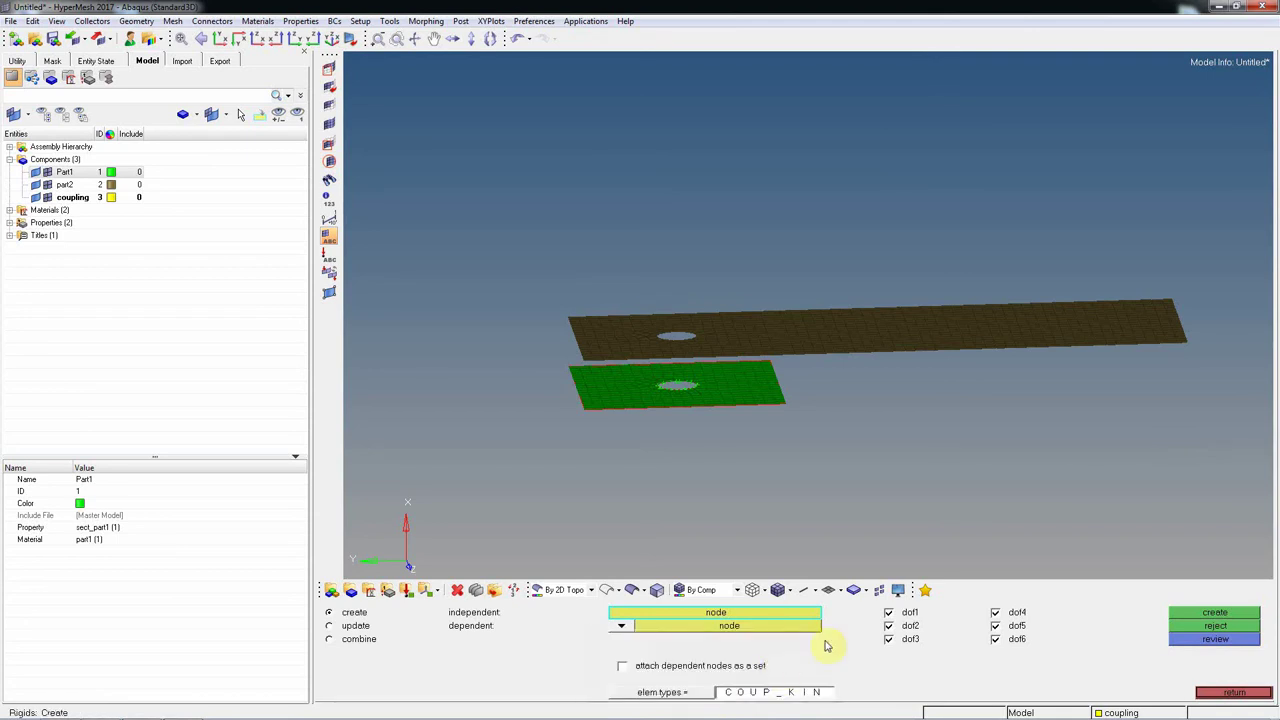
{"action": "left_click", "coordinate": [1241, 693]}
- Create a circle center node for the hole in part2 from three nodes on the hole's edge
{"action": "left_click_drag", "start_coordinate": [829, 449], "coordinate": [818, 468], "text": "ctrl"}
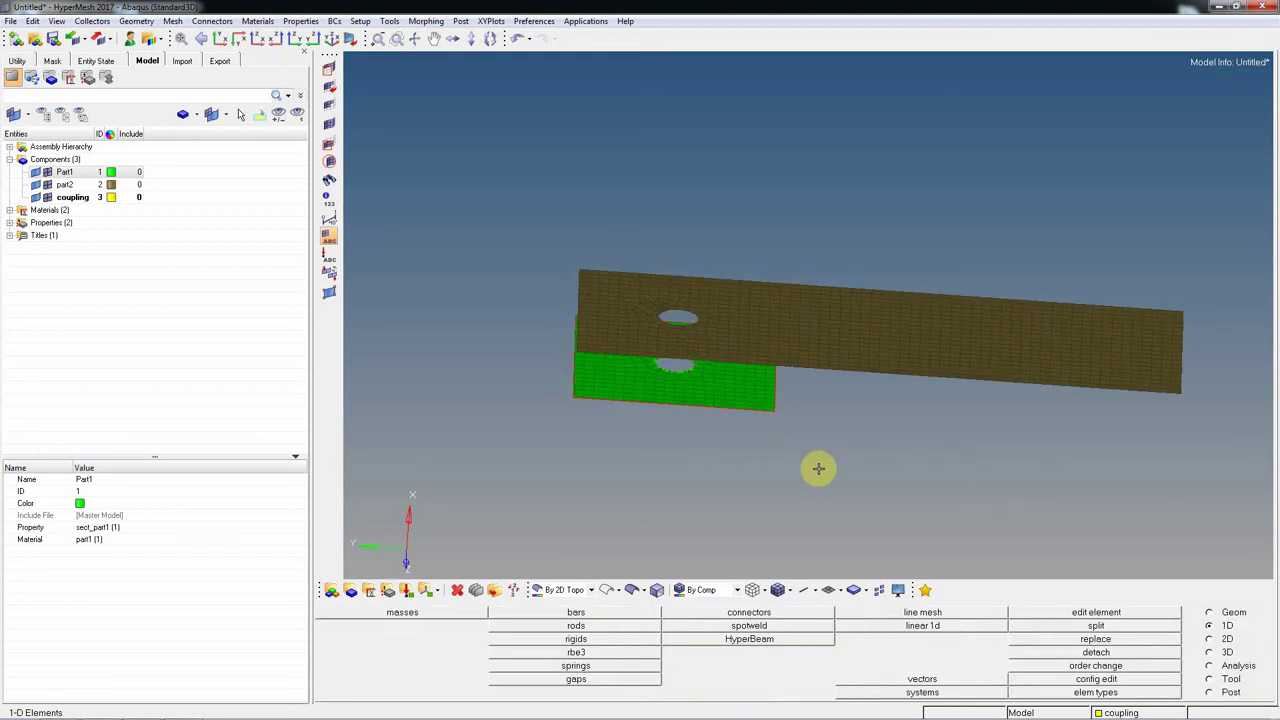
{"action": "key", "text": "F4"}
{"action": "left_click_drag", "start_coordinate": [643, 394], "coordinate": [654, 451], "text": "ctrl"}
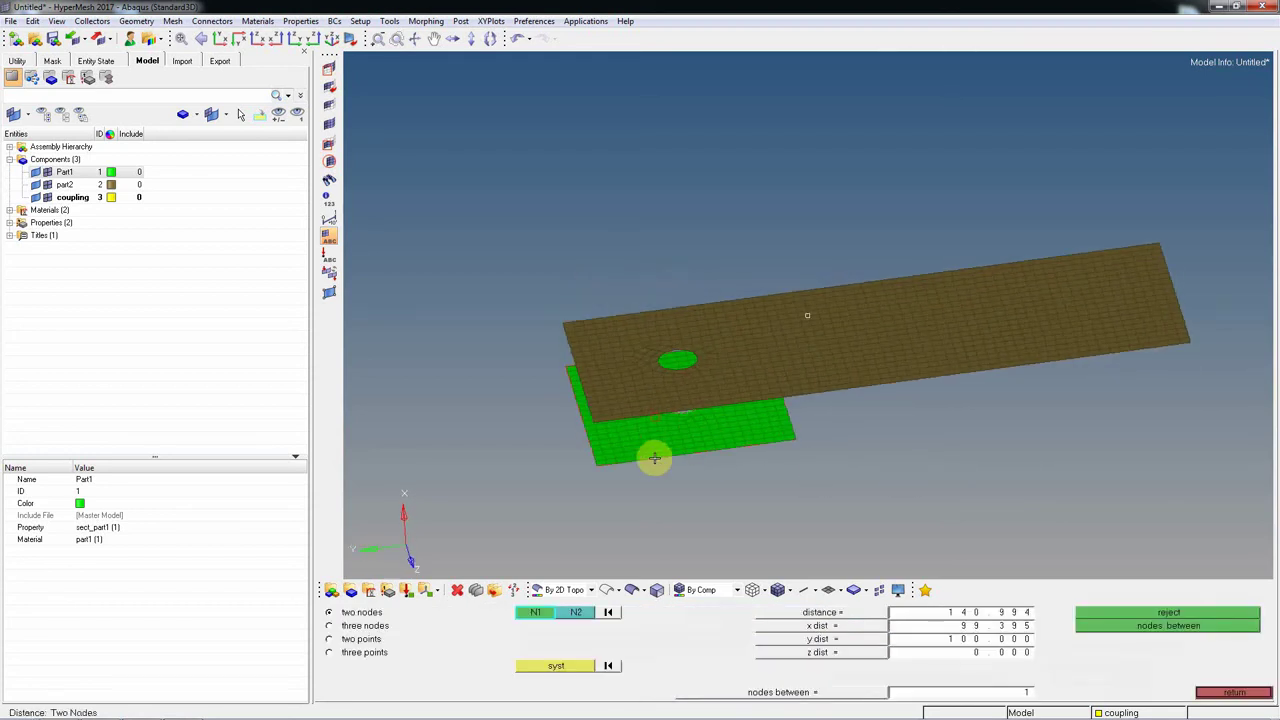
{"action": "left_click", "coordinate": [362, 625]}
{"action": "scroll", "coordinate": [843, 463], "scroll_direction": "up", "scroll_amount": 5}
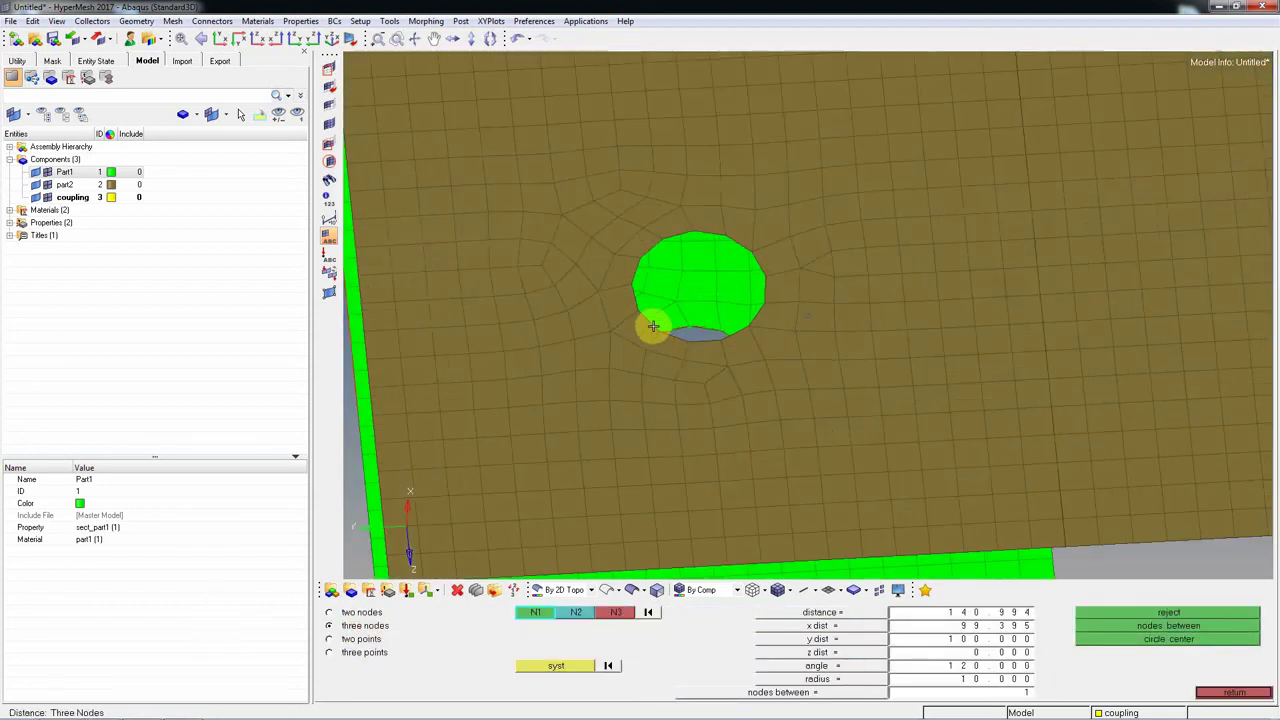
{"action": "left_click", "coordinate": [637, 309]}
{"action": "left_click", "coordinate": [638, 262]}
{"action": "left_click", "coordinate": [702, 231]}
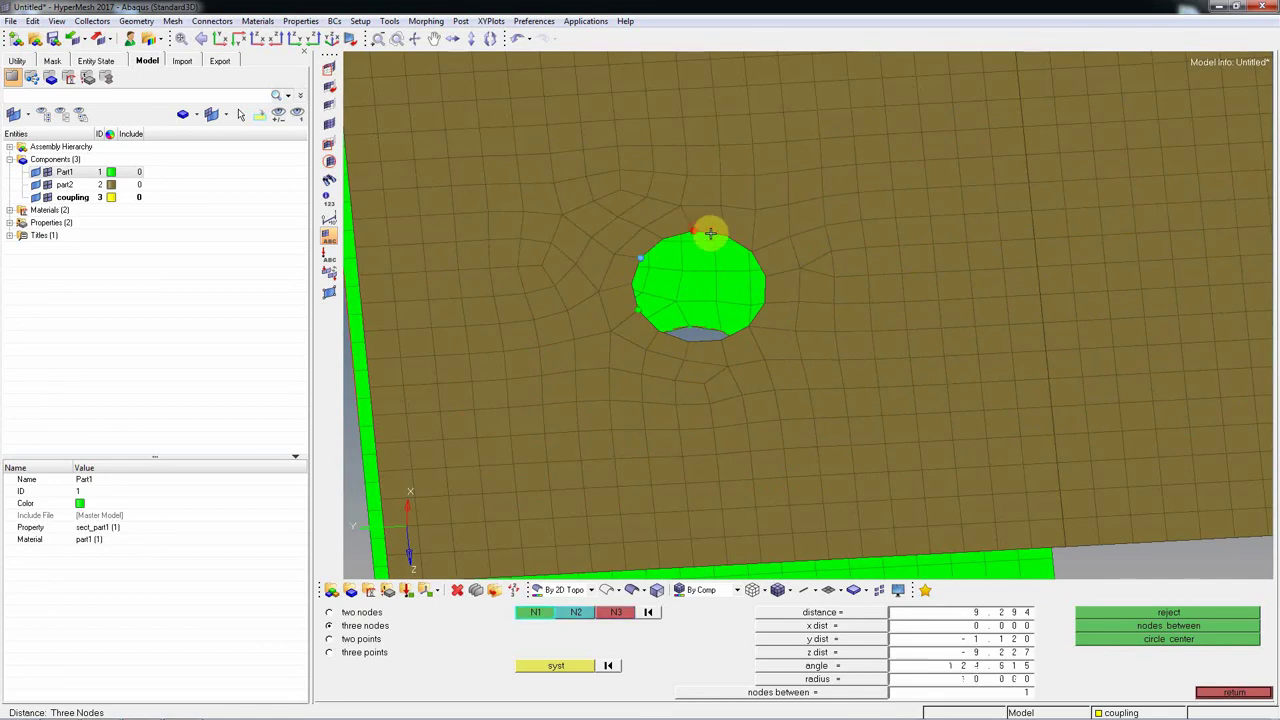
{"action": "scroll", "coordinate": [986, 371], "scroll_direction": "down", "scroll_amount": 3}
{"action": "left_click_drag", "start_coordinate": [986, 371], "coordinate": [913, 290], "text": "ctrl"}
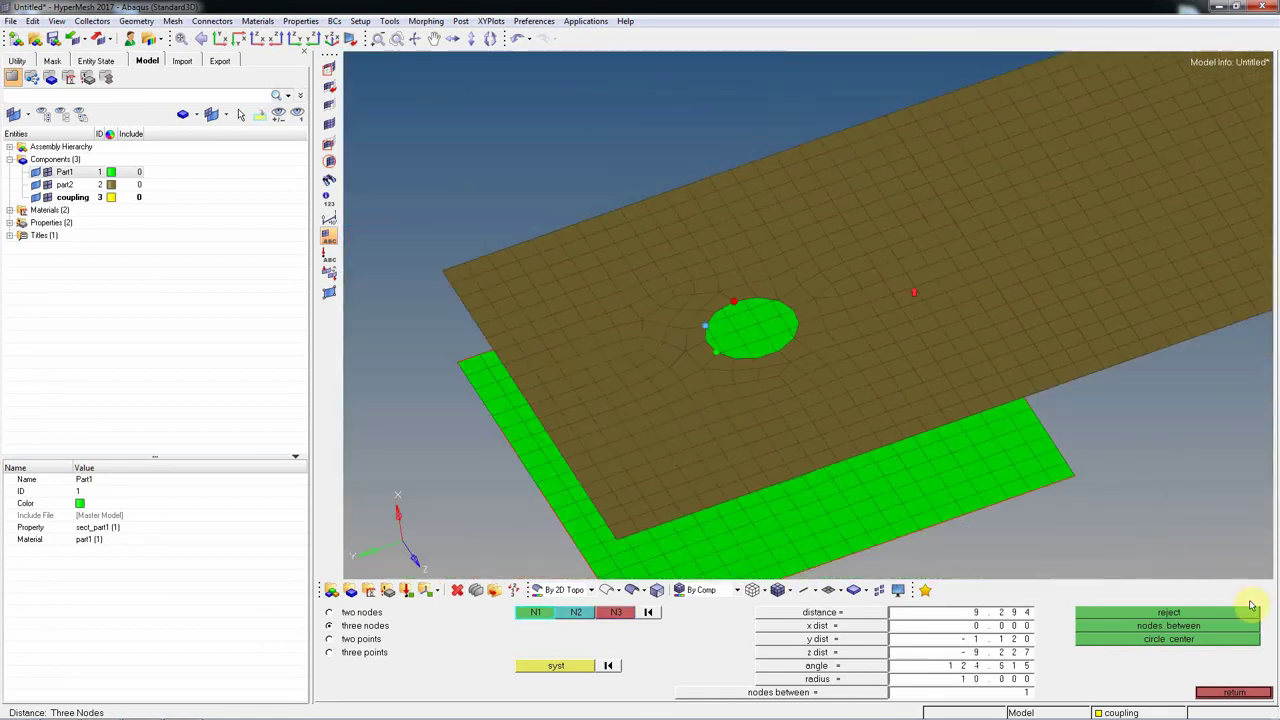
{"action": "left_click", "coordinate": [1110, 638]}
- Create a circle center node for the hole in Part1 from three nodes on the hole's edge
{"action": "scroll", "coordinate": [823, 406], "scroll_direction": "down", "scroll_amount": 2}
{"action": "left_click_drag", "start_coordinate": [823, 406], "coordinate": [760, 337], "text": "ctrl"}
{"action": "scroll", "coordinate": [760, 337], "scroll_direction": "up", "scroll_amount": 2}
{"action": "left_click", "coordinate": [751, 351]}
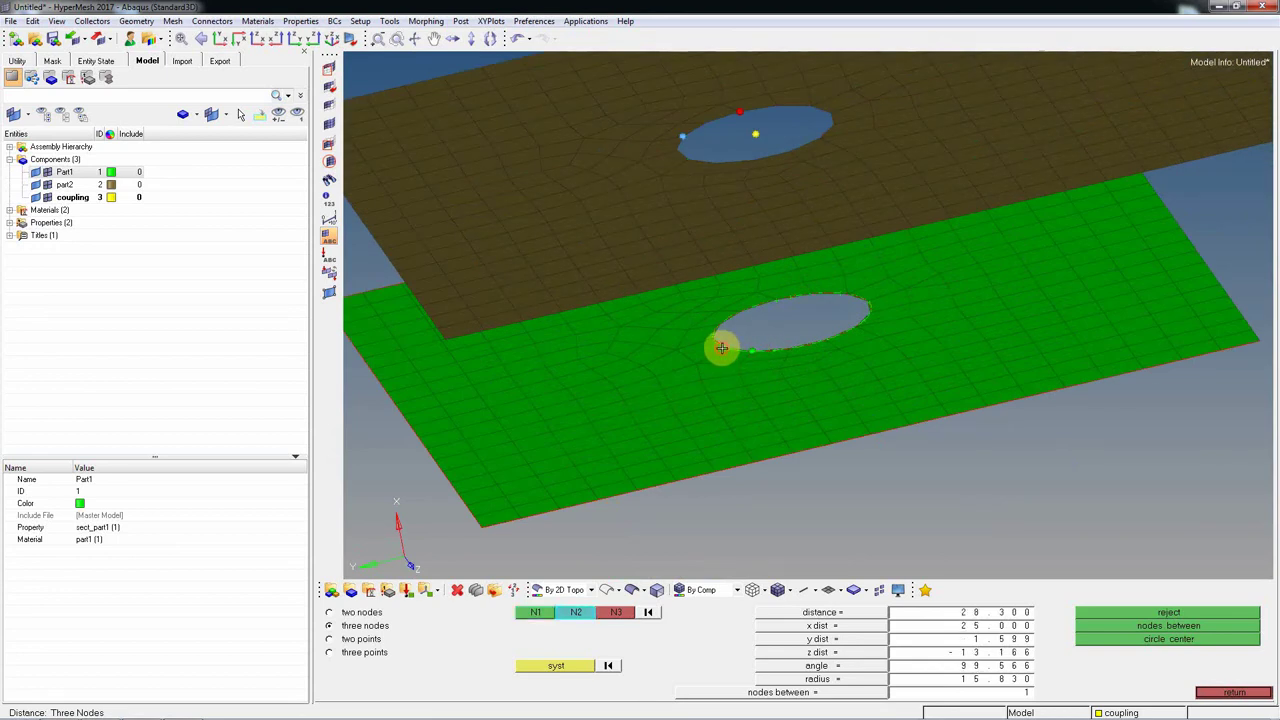
{"action": "left_click", "coordinate": [722, 345]}
{"action": "left_click", "coordinate": [713, 333]}
{"action": "left_click", "coordinate": [1150, 639]}
- Create one node midway between the center nodes of the two holes, and finish the distance command
{"action": "mouse_move", "coordinate": [939, 415]}
{"action": "left_mouse_down", "text": "ctrl"}
{"action": "mouse_move", "coordinate": [940, 378]}
{"action": "mouse_move", "coordinate": [883, 371]}
{"action": "mouse_move", "coordinate": [840, 373]}
{"action": "mouse_move", "coordinate": [740, 417]}
{"action": "left_mouse_up", "text": "ctrl"}
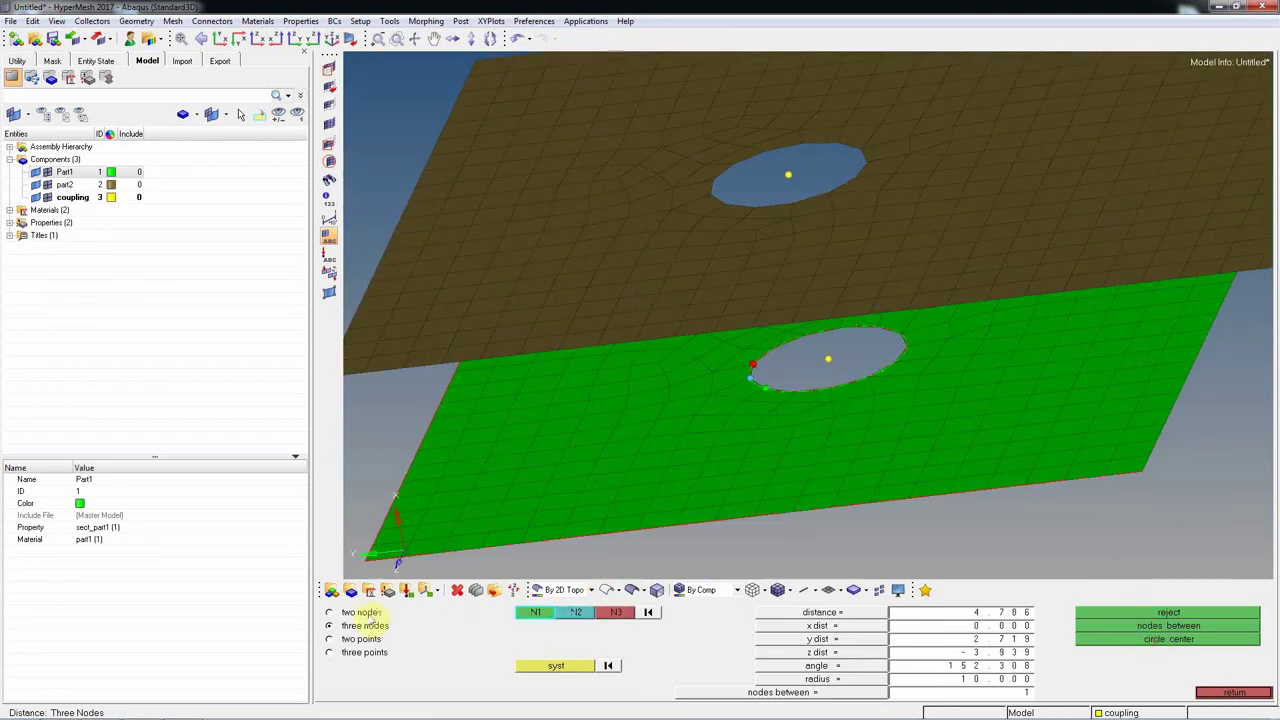
{"action": "left_click", "coordinate": [365, 613]}
{"action": "scroll", "coordinate": [829, 354], "scroll_direction": "up", "scroll_amount": 3}
{"action": "left_click", "coordinate": [800, 349]}
{"action": "scroll", "coordinate": [786, 269], "scroll_direction": "down", "scroll_amount": 3}
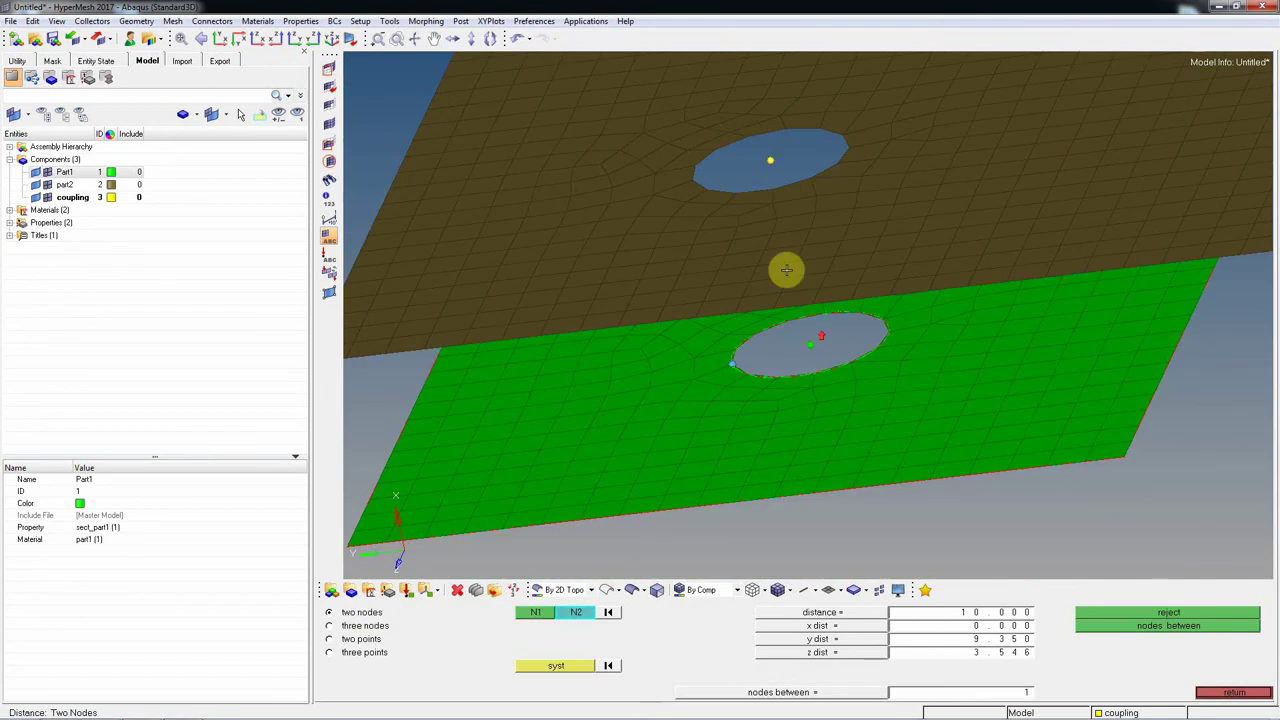
{"action": "left_click", "coordinate": [770, 160]}
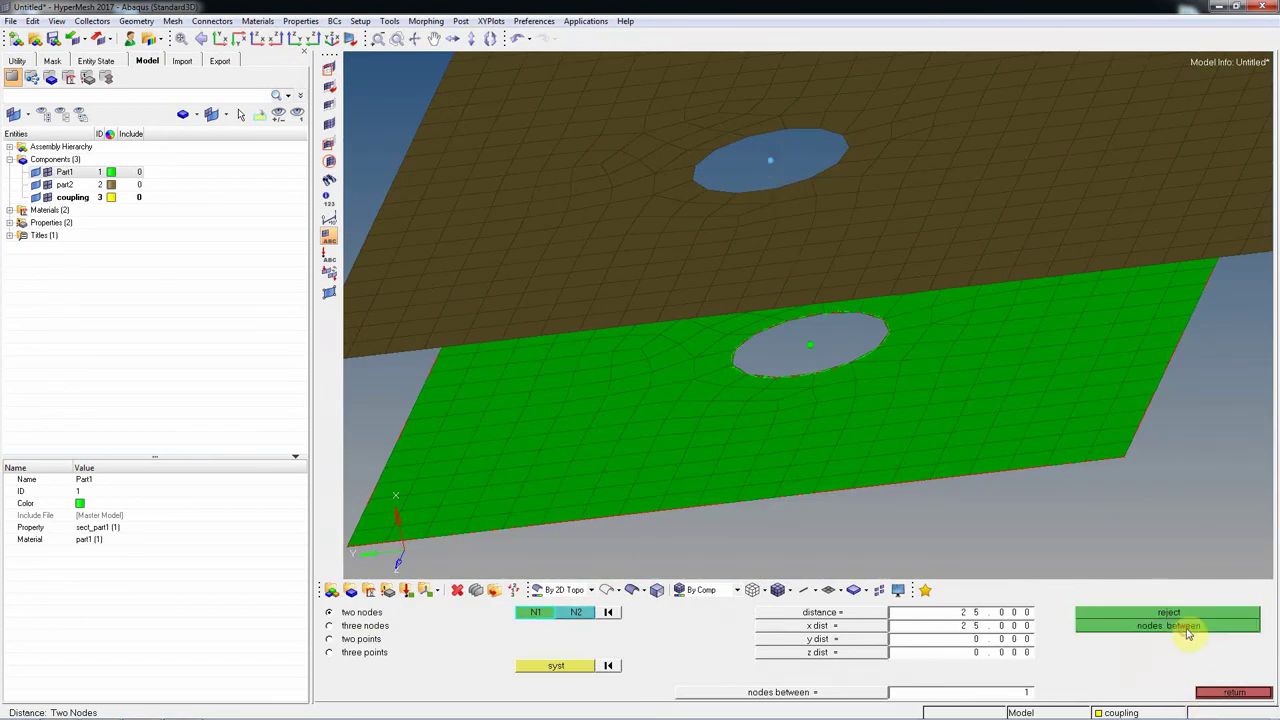
{"action": "mouse_move", "coordinate": [862, 439]}
{"action": "left_mouse_down", "text": "ctrl"}
{"action": "mouse_move", "coordinate": [806, 434]}
{"action": "mouse_move", "coordinate": [834, 377]}
{"action": "mouse_move", "coordinate": [840, 394]}
{"action": "mouse_move", "coordinate": [809, 400]}
{"action": "mouse_move", "coordinate": [777, 446]}
{"action": "mouse_move", "coordinate": [791, 443]}
{"action": "mouse_move", "coordinate": [786, 349]}
{"action": "mouse_move", "coordinate": [826, 386]}
{"action": "mouse_move", "coordinate": [849, 396]}
{"action": "mouse_move", "coordinate": [811, 351]}
{"action": "mouse_move", "coordinate": [1131, 540]}
{"action": "left_mouse_up", "text": "ctrl"}
{"action": "key", "text": "Escape"}
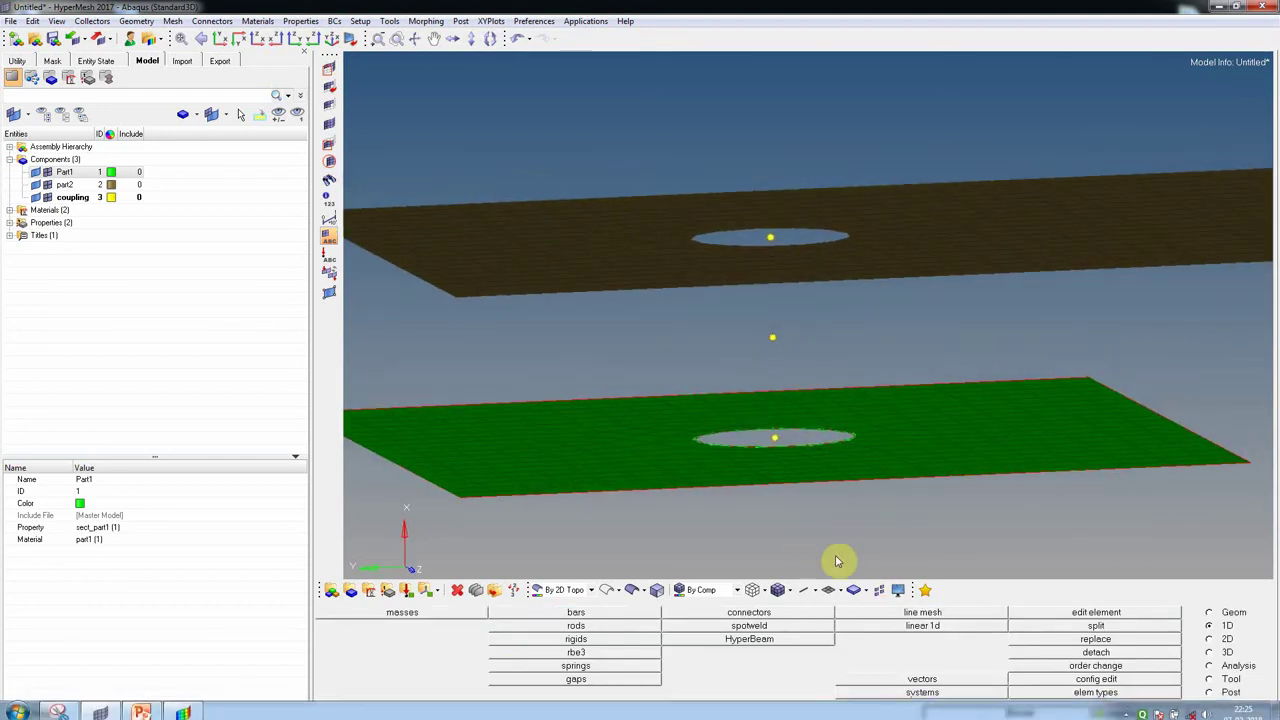
- Start creating a COUP_KIN rigid element and set its dependent selection to multiple nodes
{"action": "left_click", "coordinate": [588, 641]}
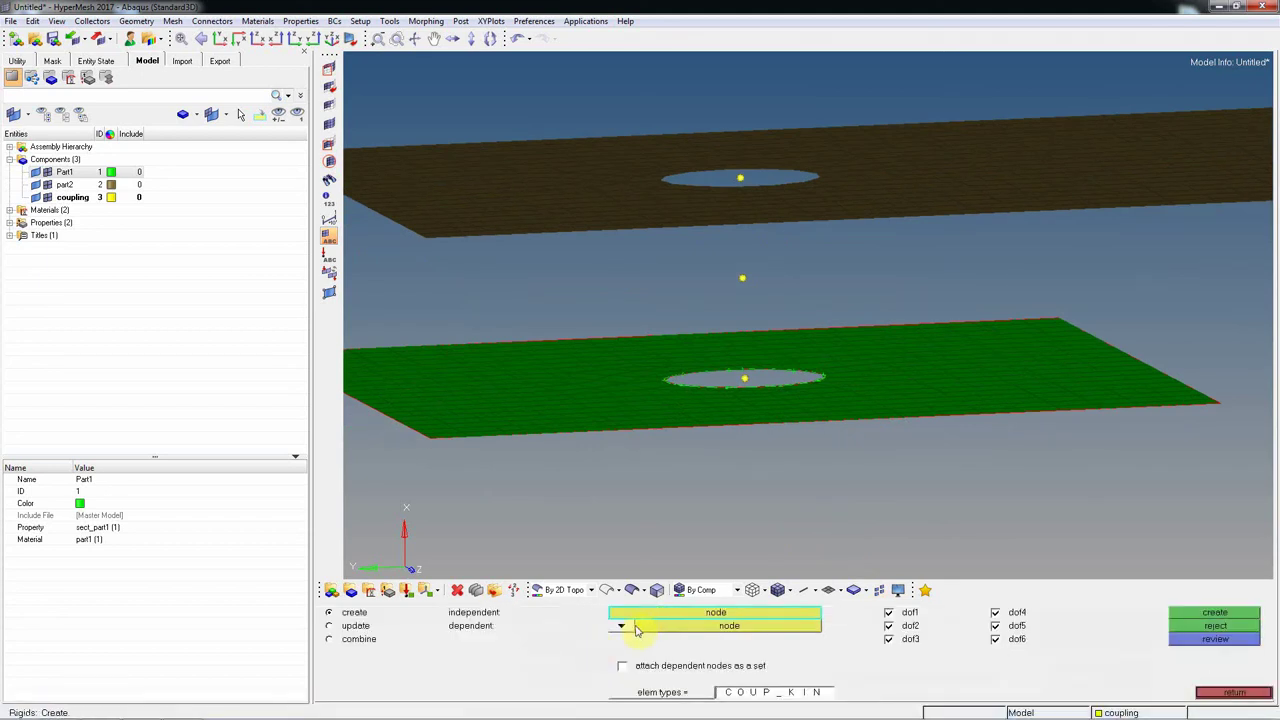
{"action": "left_click", "coordinate": [622, 627]}
{"action": "left_click", "coordinate": [610, 639]}
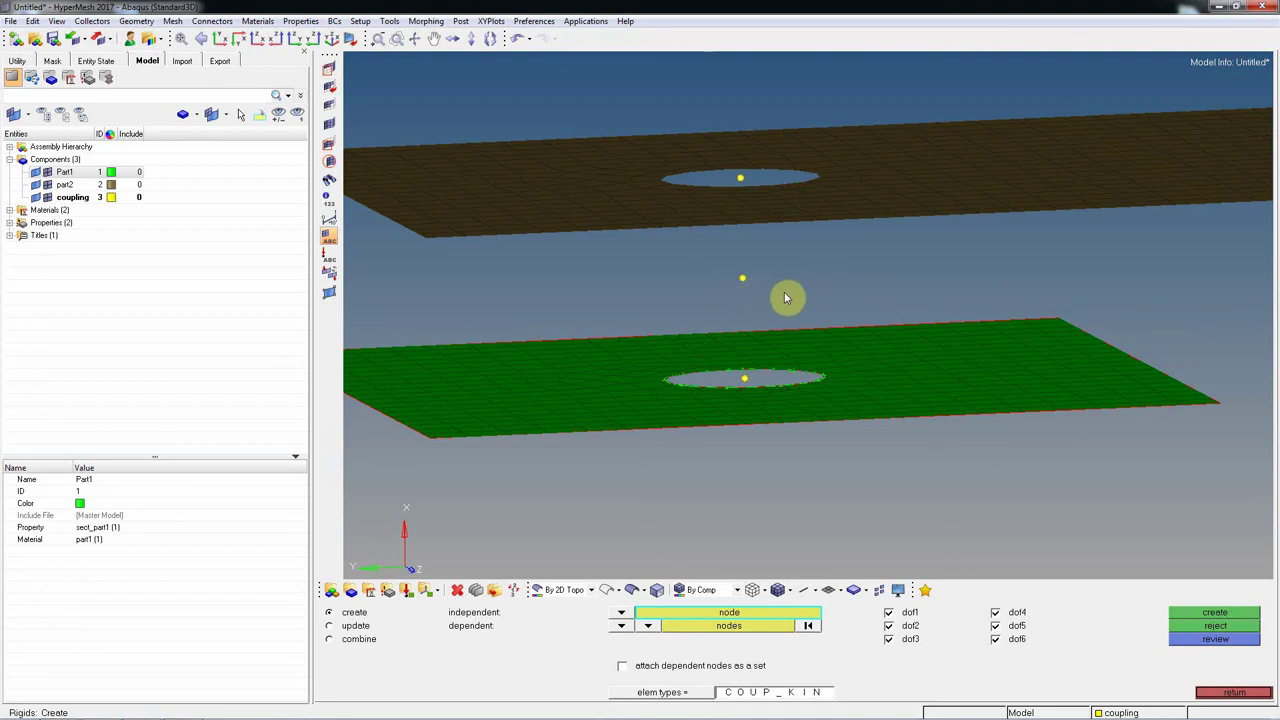
- Create one node midway between the middle node and the center node of part2's hole, and finish the distance command
{"action": "key", "text": "F4"}
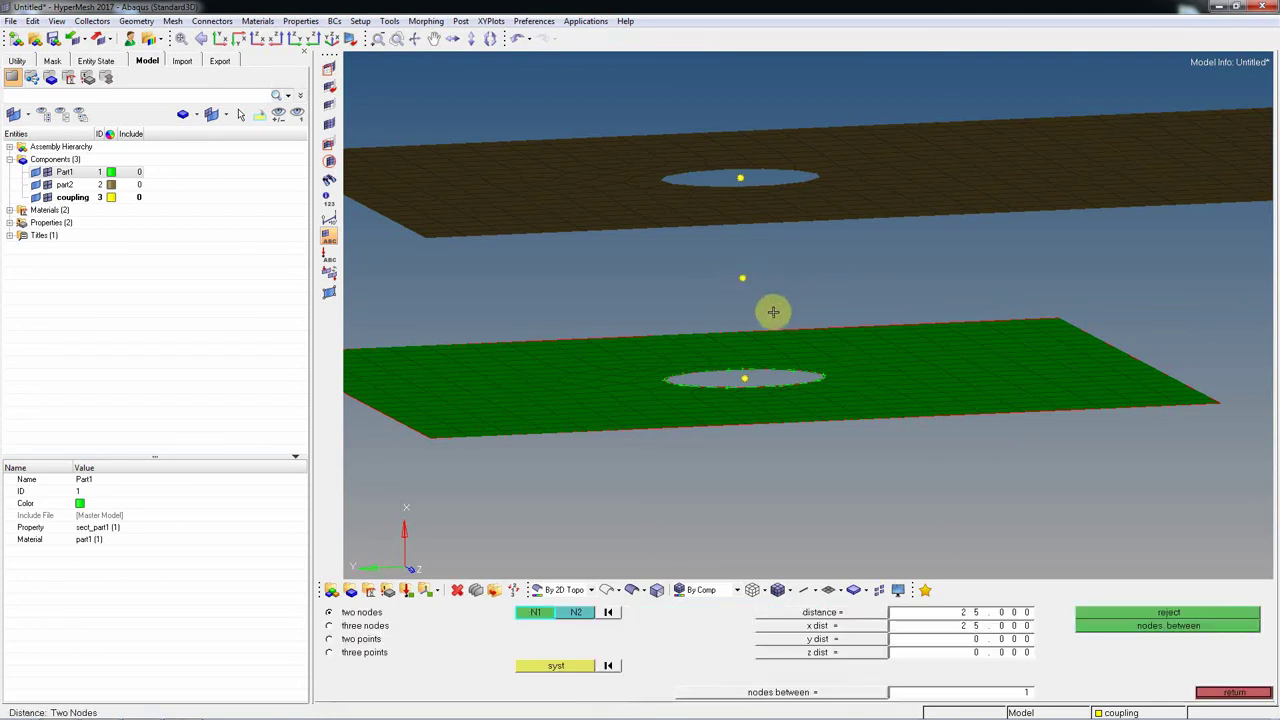
{"action": "right_click_drag", "start_coordinate": [754, 286], "coordinate": [726, 277], "text": "ctrl"}
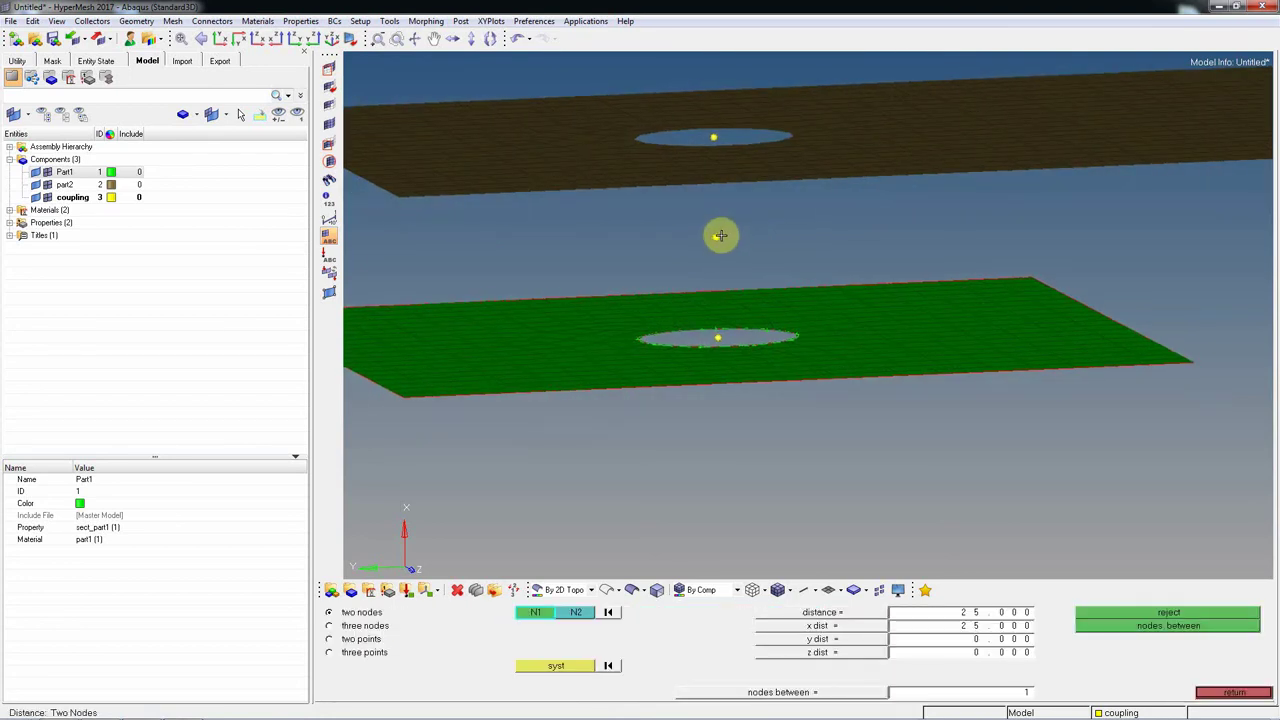
{"action": "left_click", "coordinate": [720, 236]}
{"action": "left_click", "coordinate": [714, 136]}
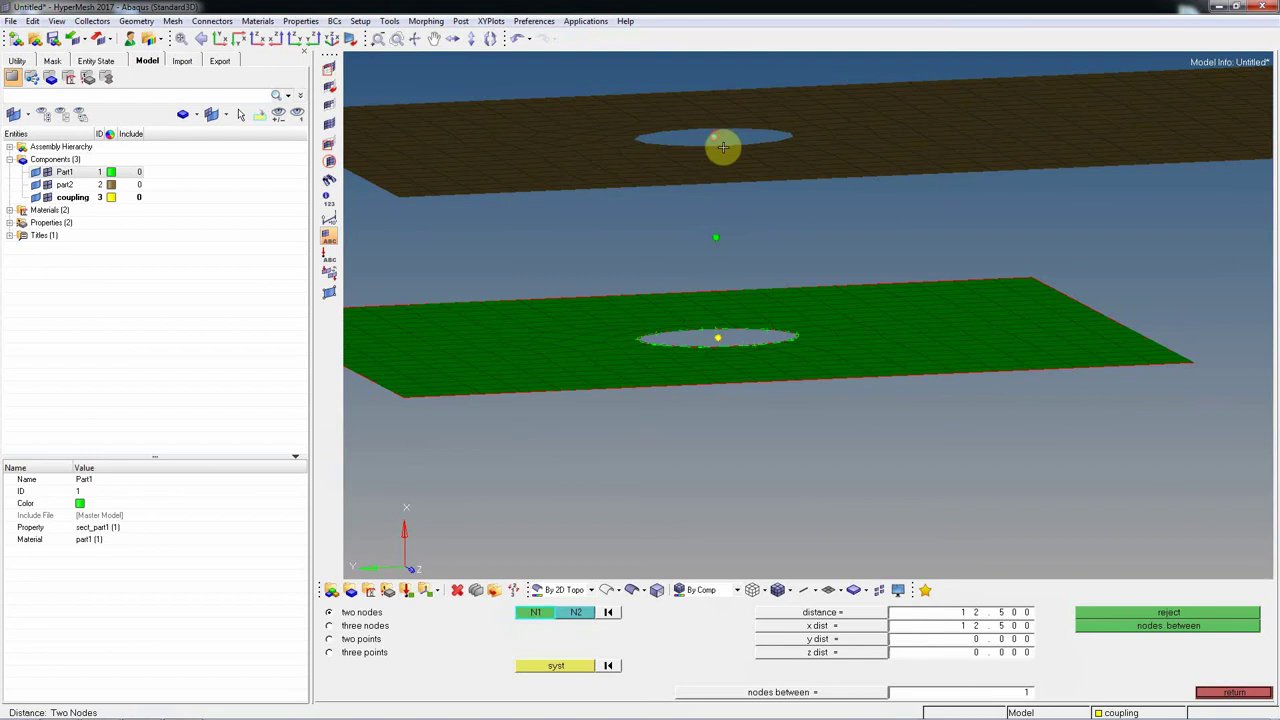
{"action": "left_click", "coordinate": [1170, 630]}
{"action": "left_click_drag", "start_coordinate": [823, 320], "coordinate": [721, 330], "text": "ctrl"}
{"action": "middle_click", "coordinate": [762, 524]}
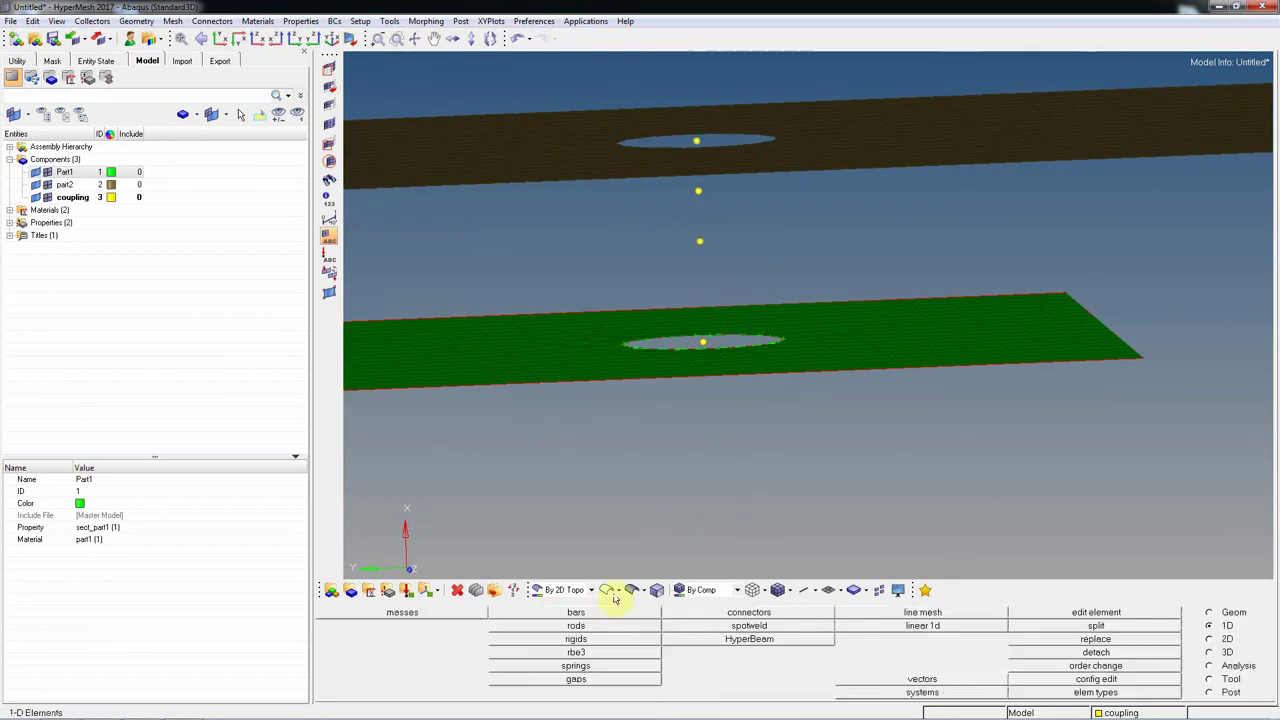
- Create a COUP_KIN rigid element from the new node nearest part2 to all edge nodes of Part1's hole, with all six dofs
{"action": "left_click", "coordinate": [577, 639]}
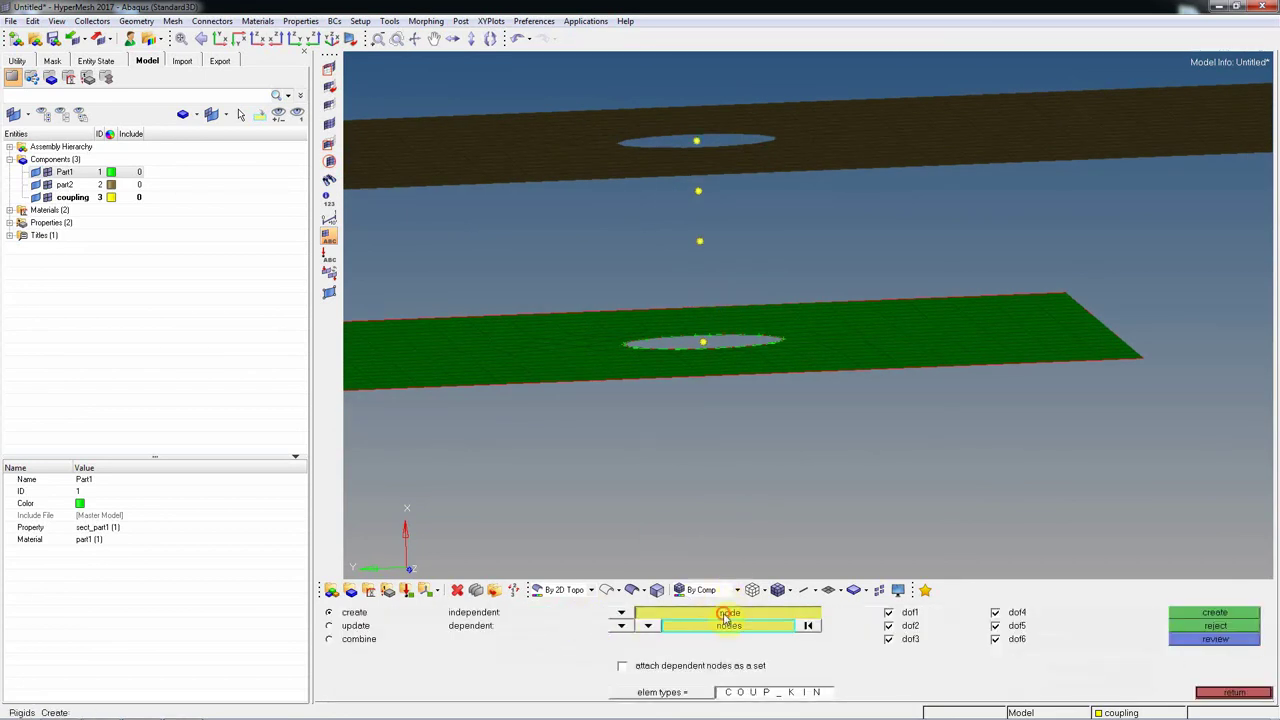
{"action": "left_click", "coordinate": [699, 189]}
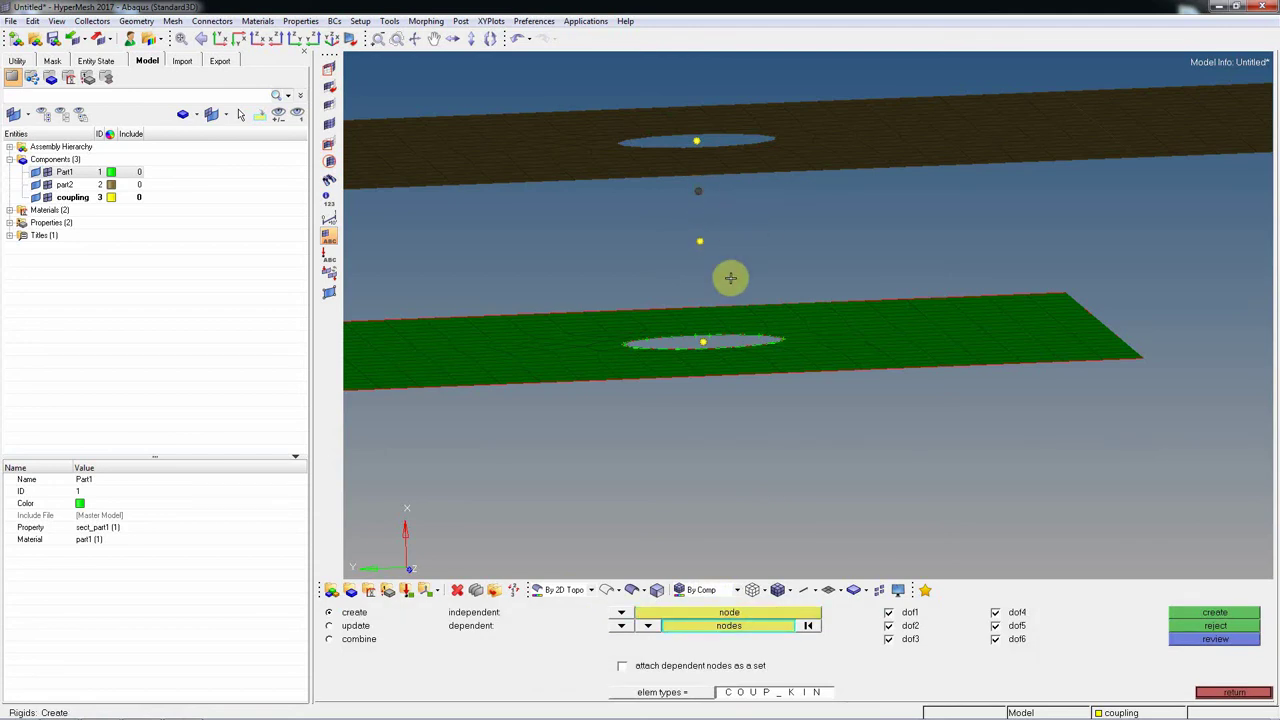
{"action": "left_click_drag", "start_coordinate": [763, 337], "coordinate": [654, 366], "text": "ctrl"}
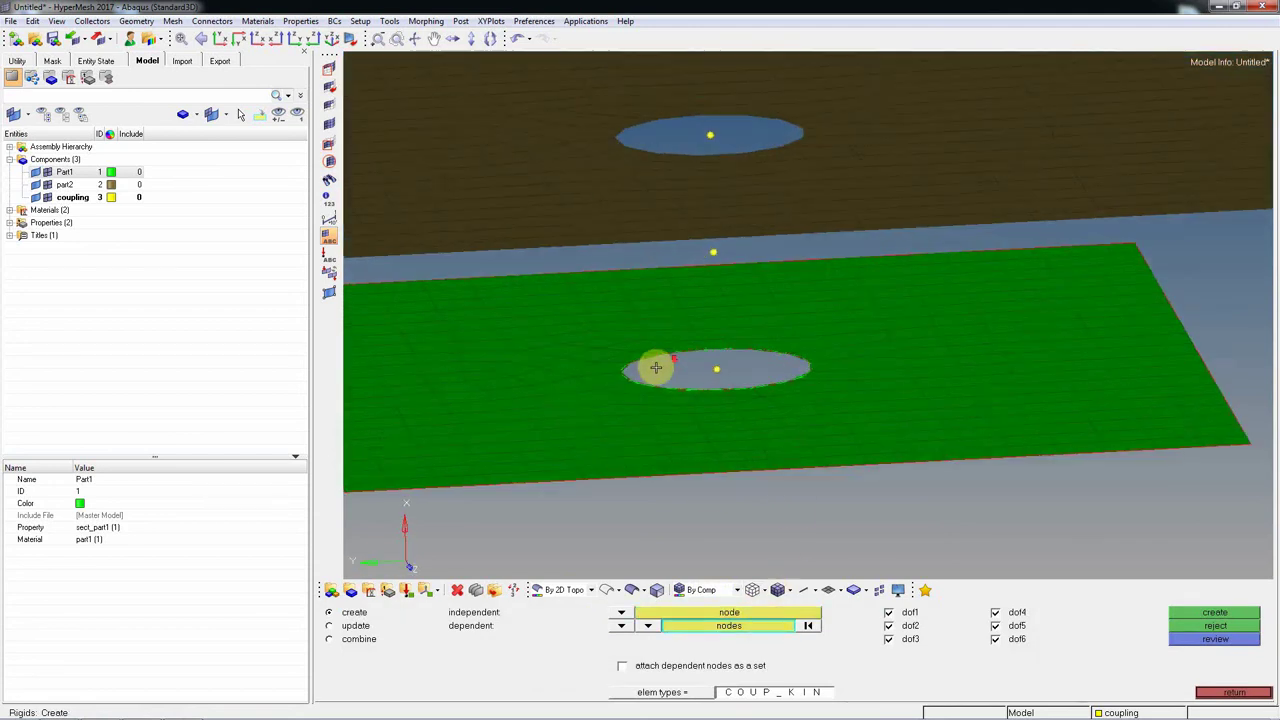
{"action": "scroll", "coordinate": [600, 371], "scroll_direction": "up", "scroll_amount": 3}
{"action": "left_click", "coordinate": [665, 345]}
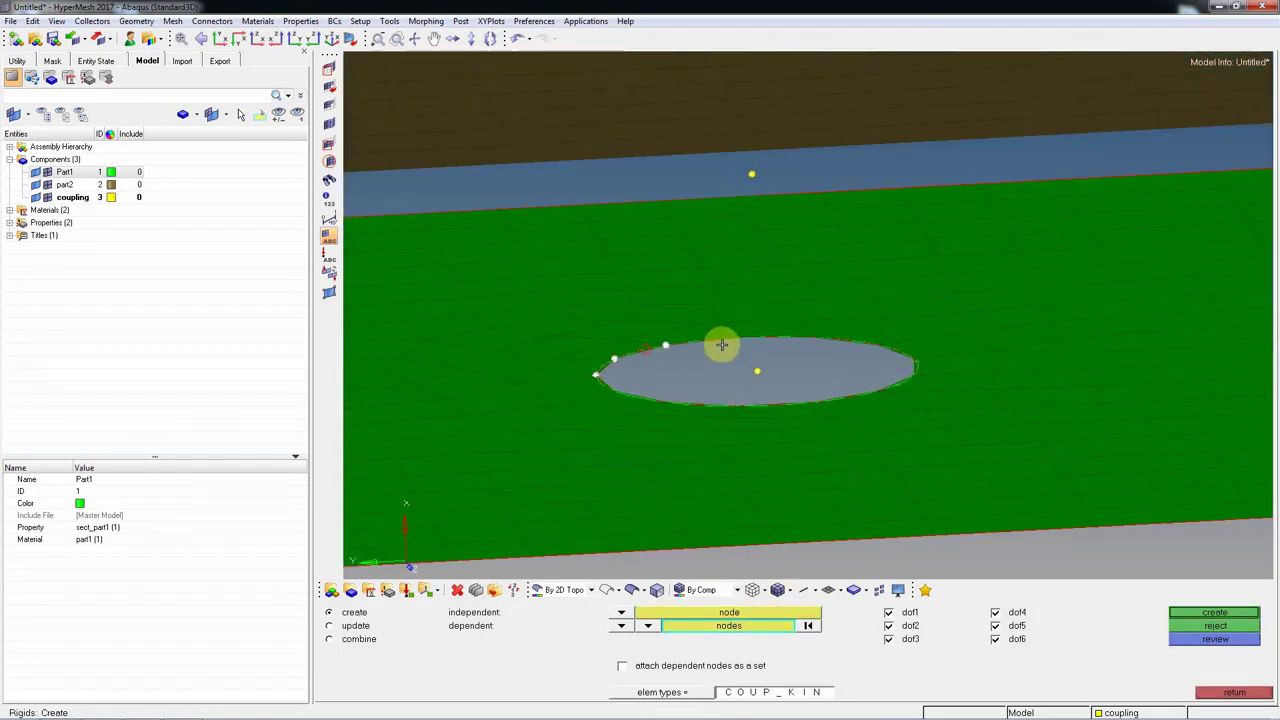
{"action": "left_click", "coordinate": [737, 337]}
{"action": "left_click", "coordinate": [814, 337]}
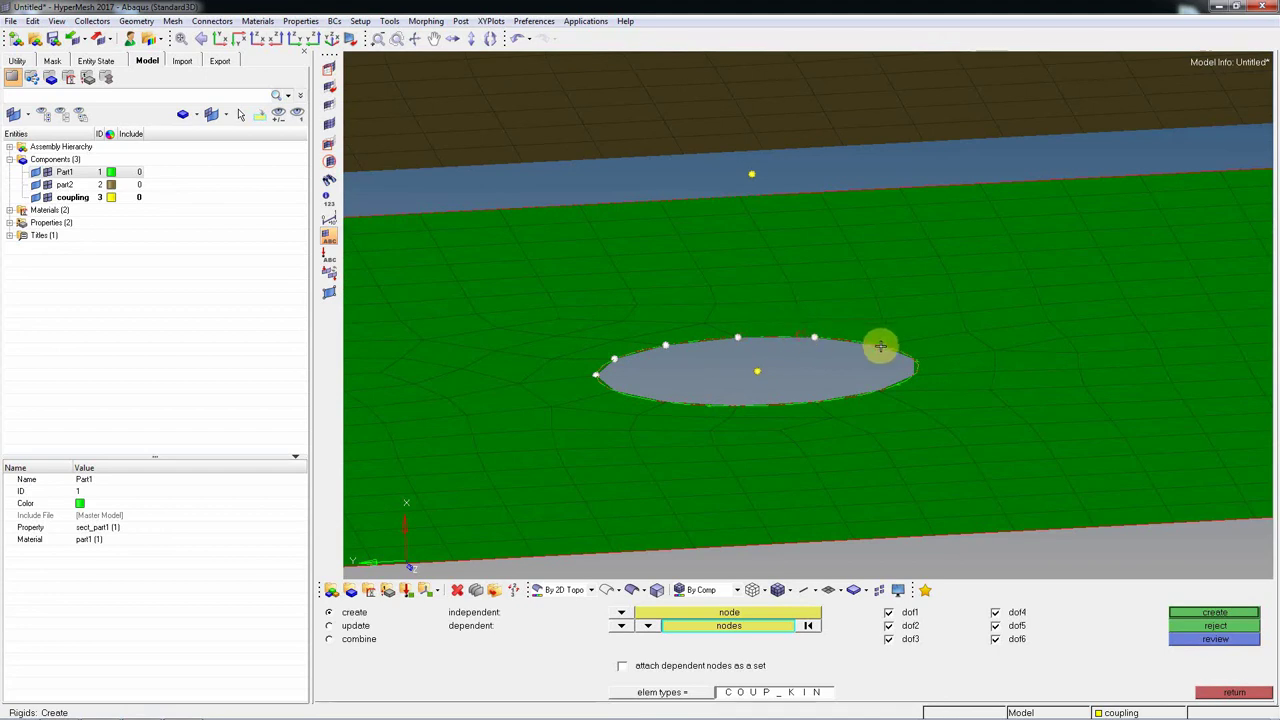
{"action": "left_click", "coordinate": [877, 345]}
{"action": "left_click", "coordinate": [913, 358]}
{"action": "left_click", "coordinate": [913, 375]}
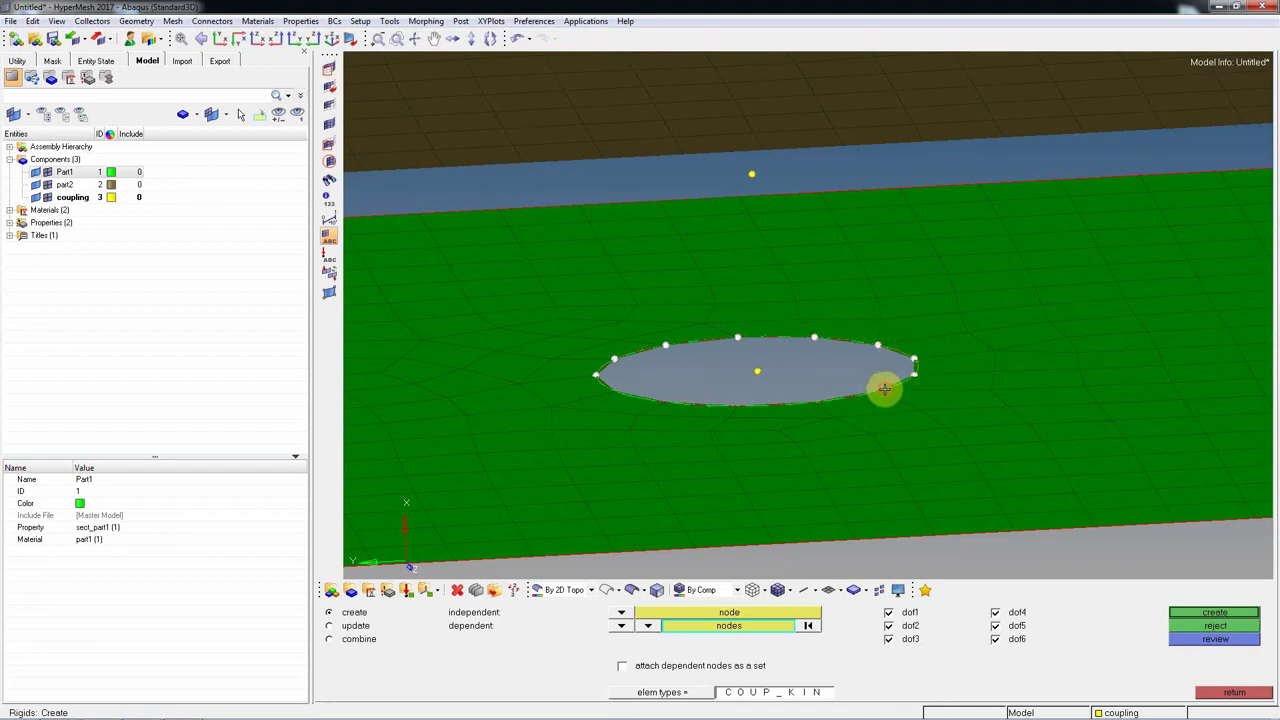
{"action": "left_click", "coordinate": [877, 389]}
{"action": "left_click", "coordinate": [814, 401]}
{"action": "left_click", "coordinate": [657, 394]}
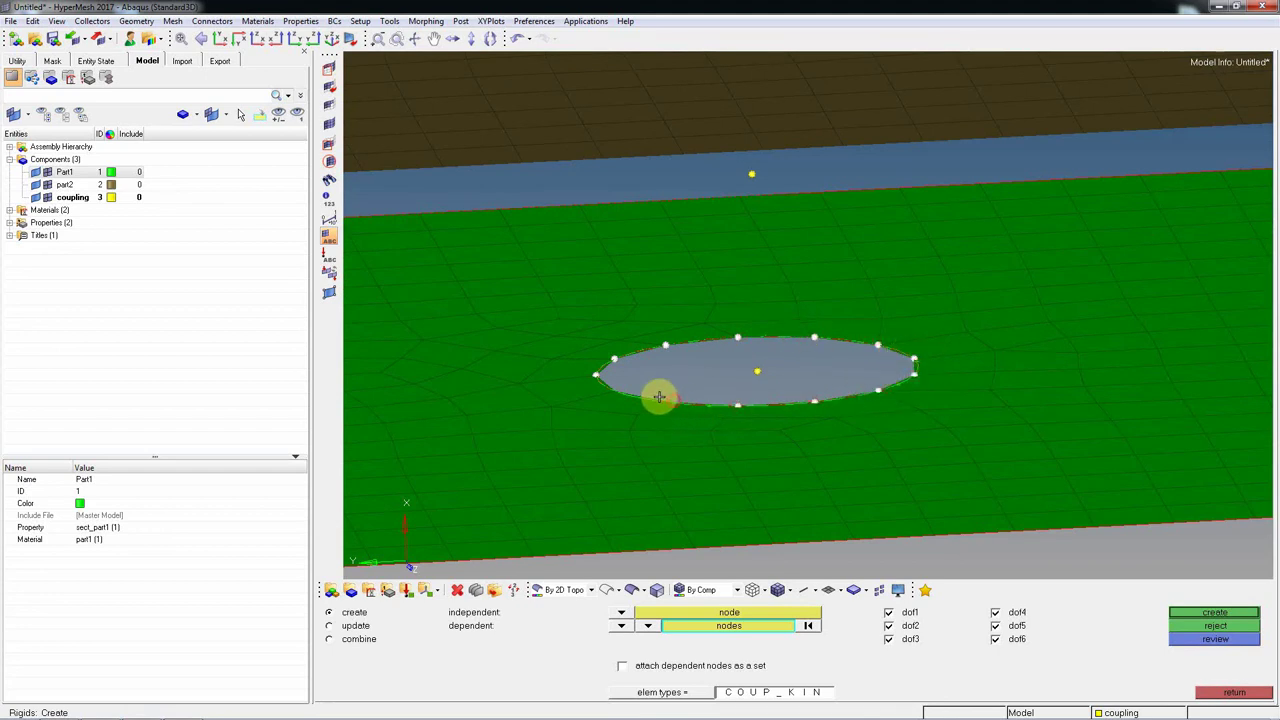
{"action": "left_click", "coordinate": [609, 386]}
{"action": "scroll", "coordinate": [686, 394], "scroll_direction": "down", "scroll_amount": 3}
{"action": "middle_click", "coordinate": [711, 364]}
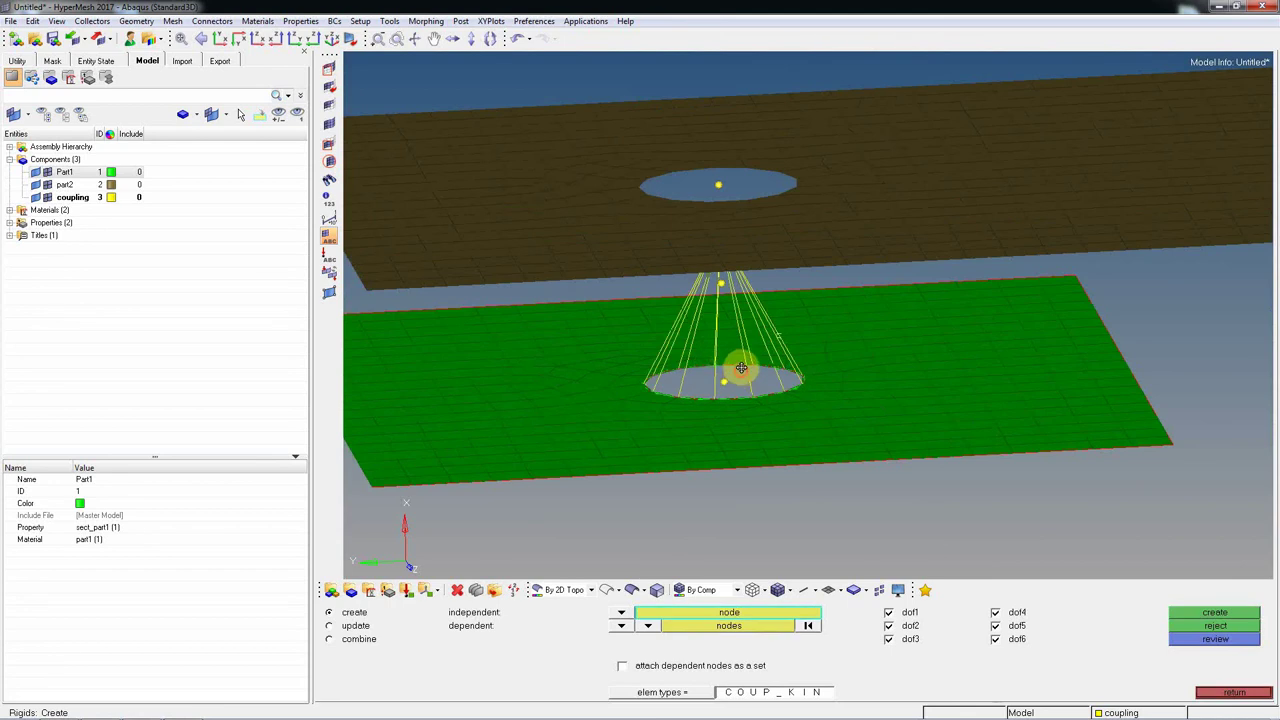
- Create a second COUP_KIN rigid element from the lower intermediate node to all edge nodes of part2's hole, and finish the rigids command
{"action": "left_click_drag", "start_coordinate": [737, 366], "coordinate": [760, 261], "text": "ctrl"}
{"action": "left_click", "coordinate": [711, 252]}
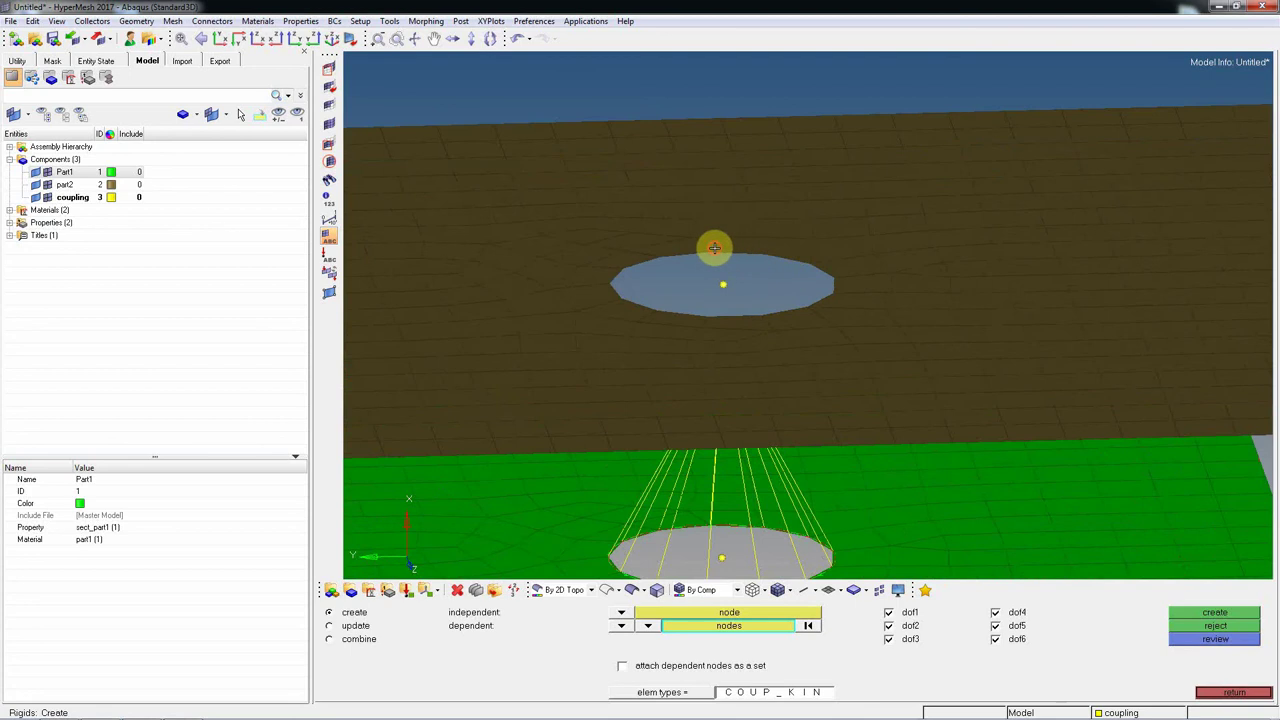
{"action": "left_click", "coordinate": [765, 254]}
{"action": "left_click", "coordinate": [810, 263]}
{"action": "left_click", "coordinate": [834, 277]}
{"action": "left_click", "coordinate": [834, 291]}
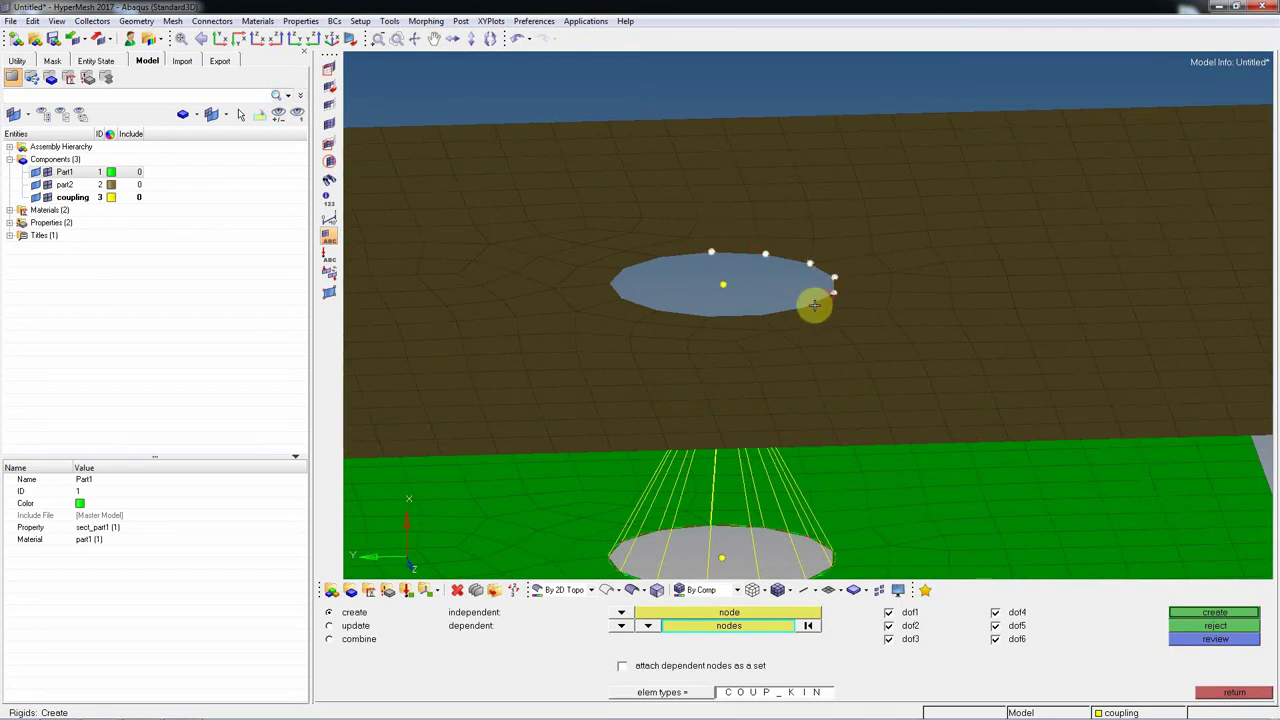
{"action": "left_click", "coordinate": [807, 306]}
{"action": "left_click", "coordinate": [761, 315]}
{"action": "left_click", "coordinate": [707, 315]}
{"action": "left_click", "coordinate": [656, 310]}
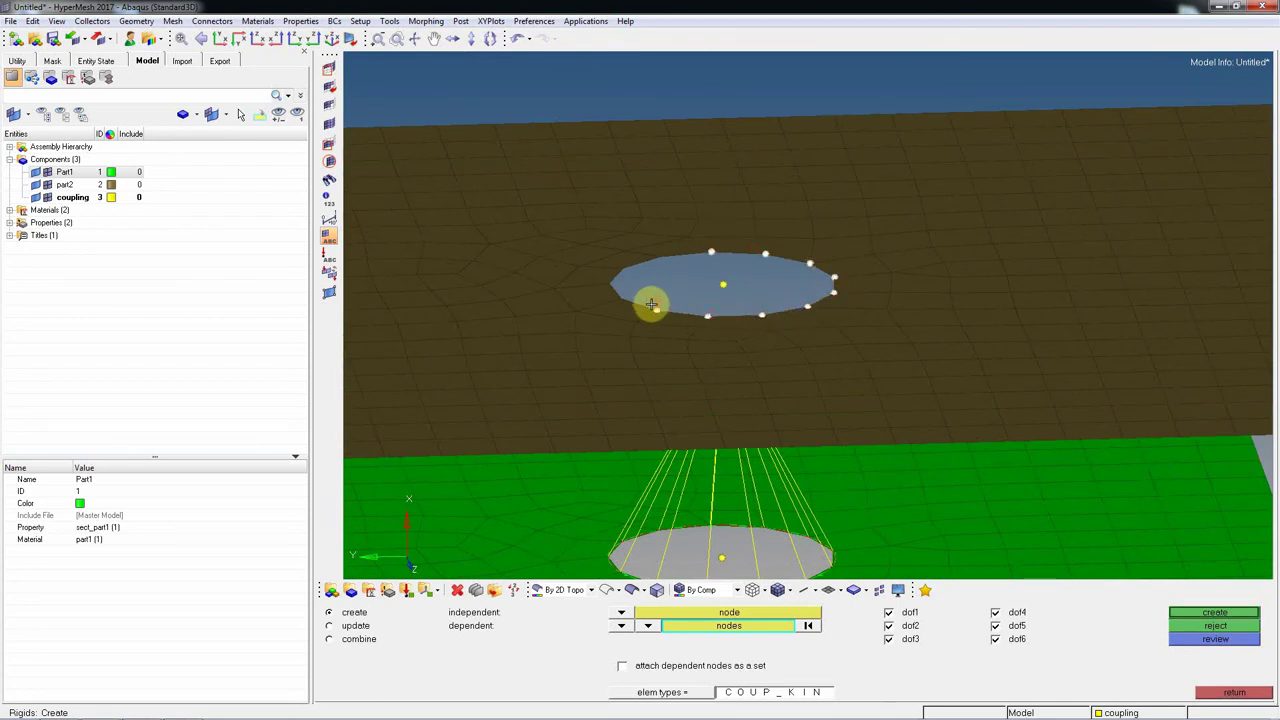
{"action": "left_click", "coordinate": [620, 297]}
{"action": "left_click", "coordinate": [608, 283]}
{"action": "left_click", "coordinate": [622, 268]}
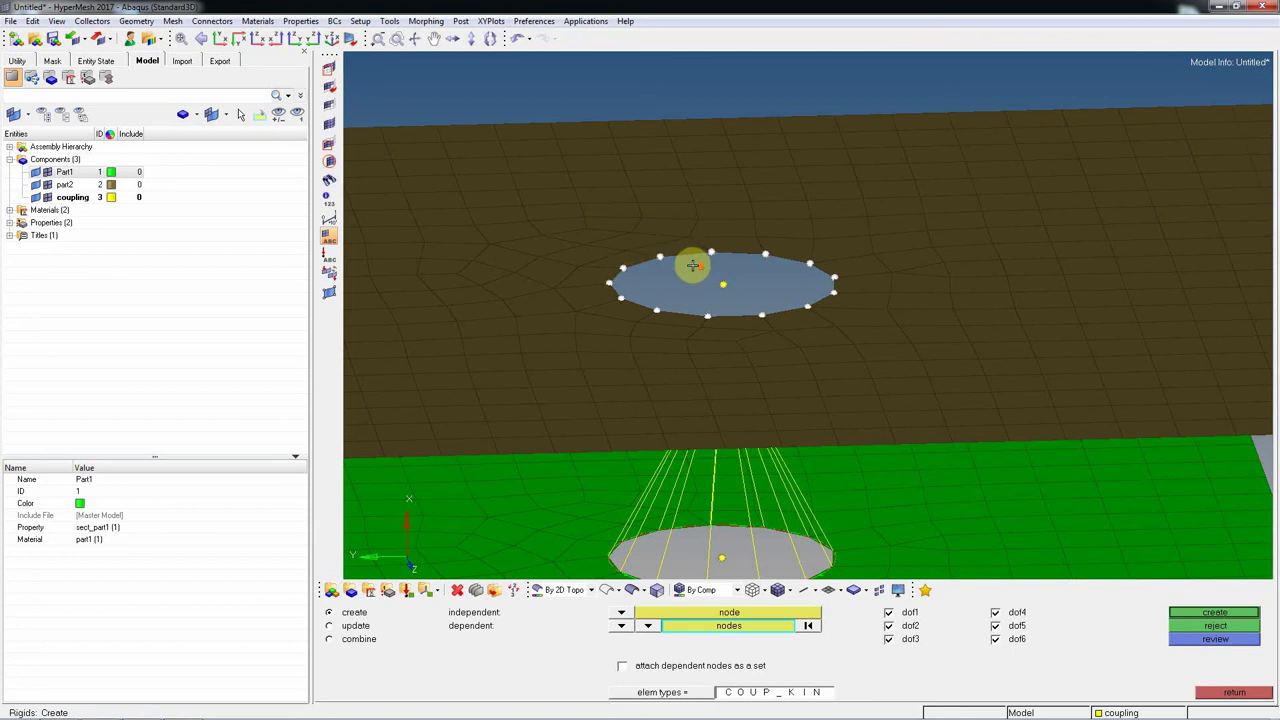
{"action": "left_click_drag", "start_coordinate": [691, 266], "coordinate": [714, 368], "text": "ctrl"}
{"action": "scroll", "coordinate": [719, 347], "scroll_direction": "up", "scroll_amount": 5}
- Create a red component named Hinge with no card image or property, and finish the component command
{"action": "left_click", "coordinate": [352, 591]}
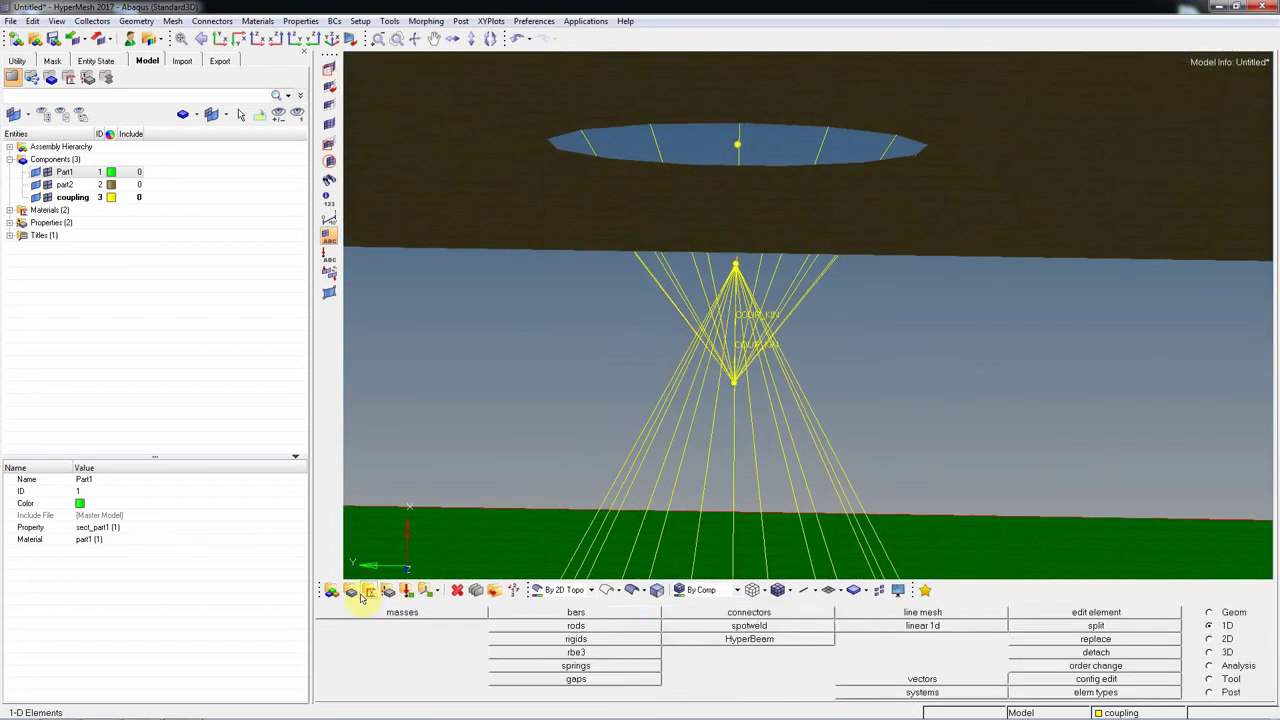
{"action": "left_click", "coordinate": [666, 615]}
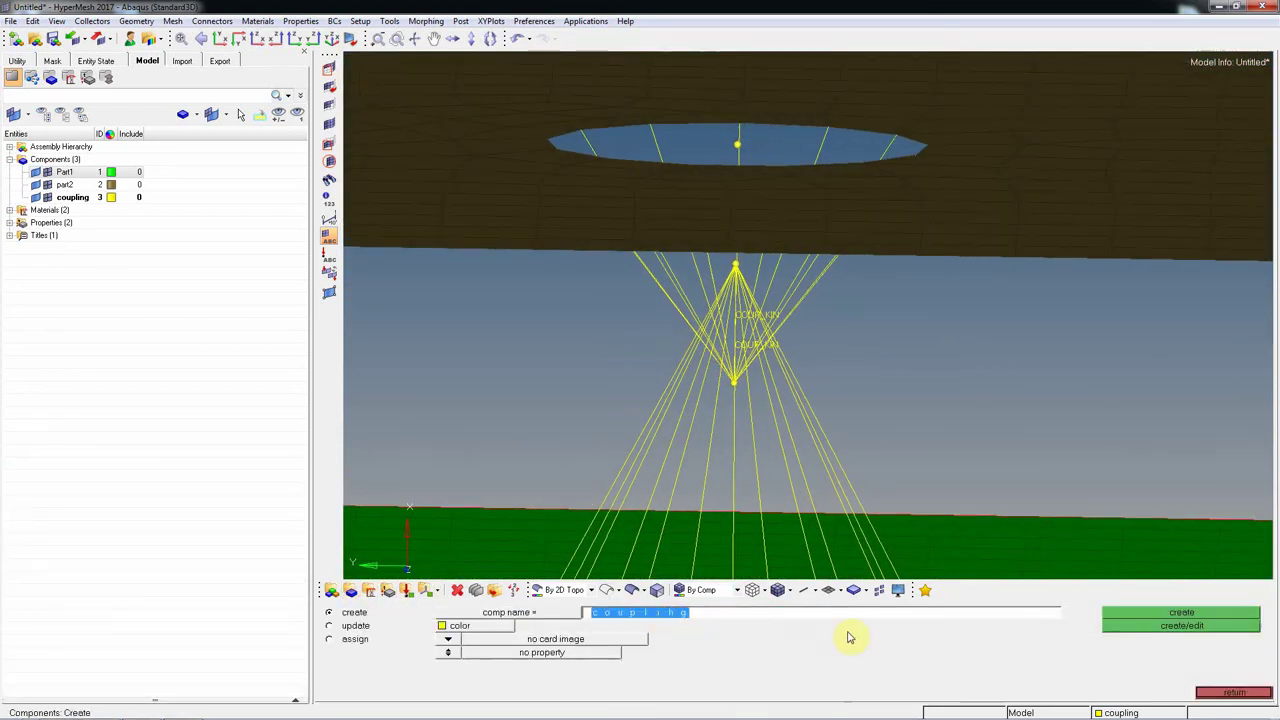
{"action": "key", "text": "BackSpace"}
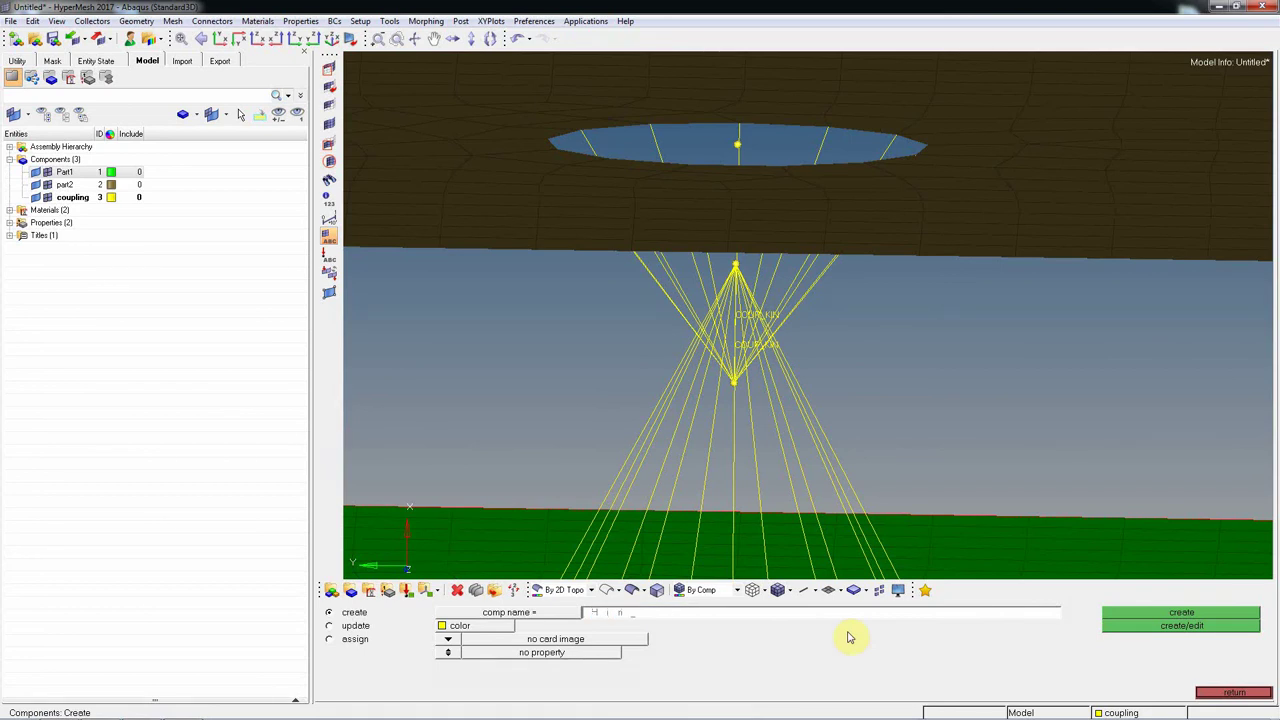
{"action": "type", "text": "Hinge"}
{"action": "left_click", "coordinate": [456, 624]}
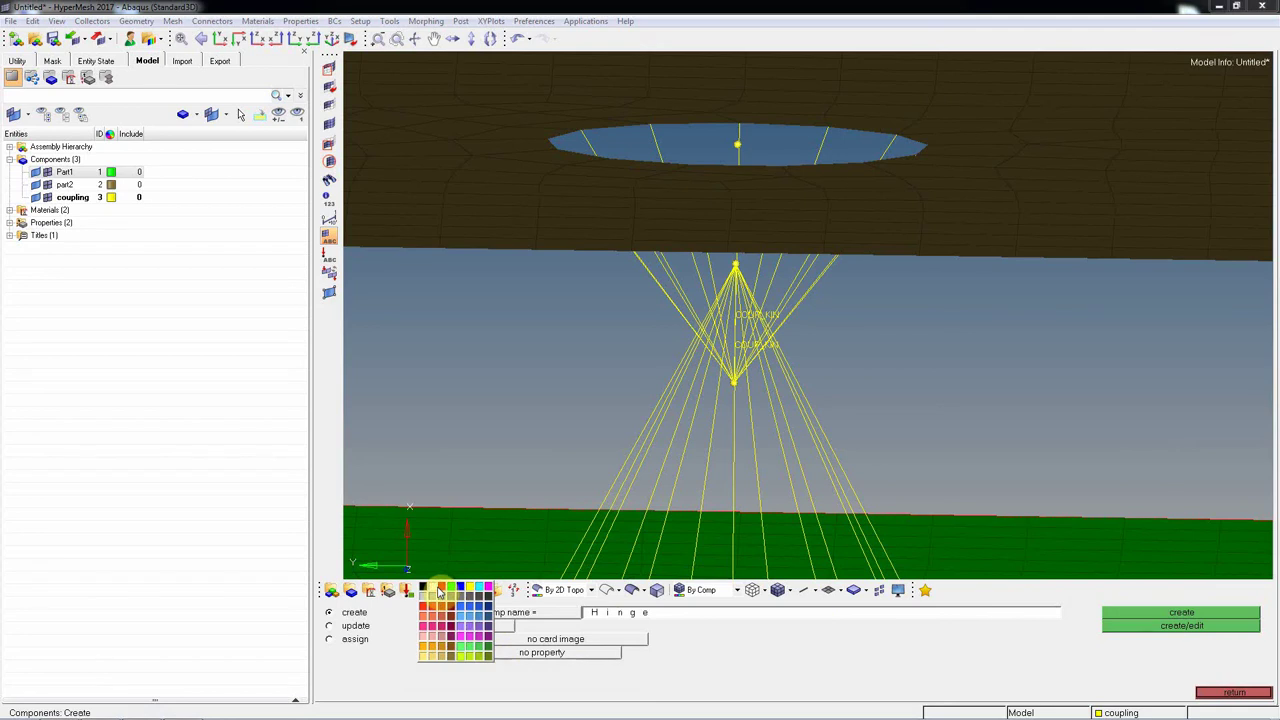
{"action": "left_click", "coordinate": [441, 588]}
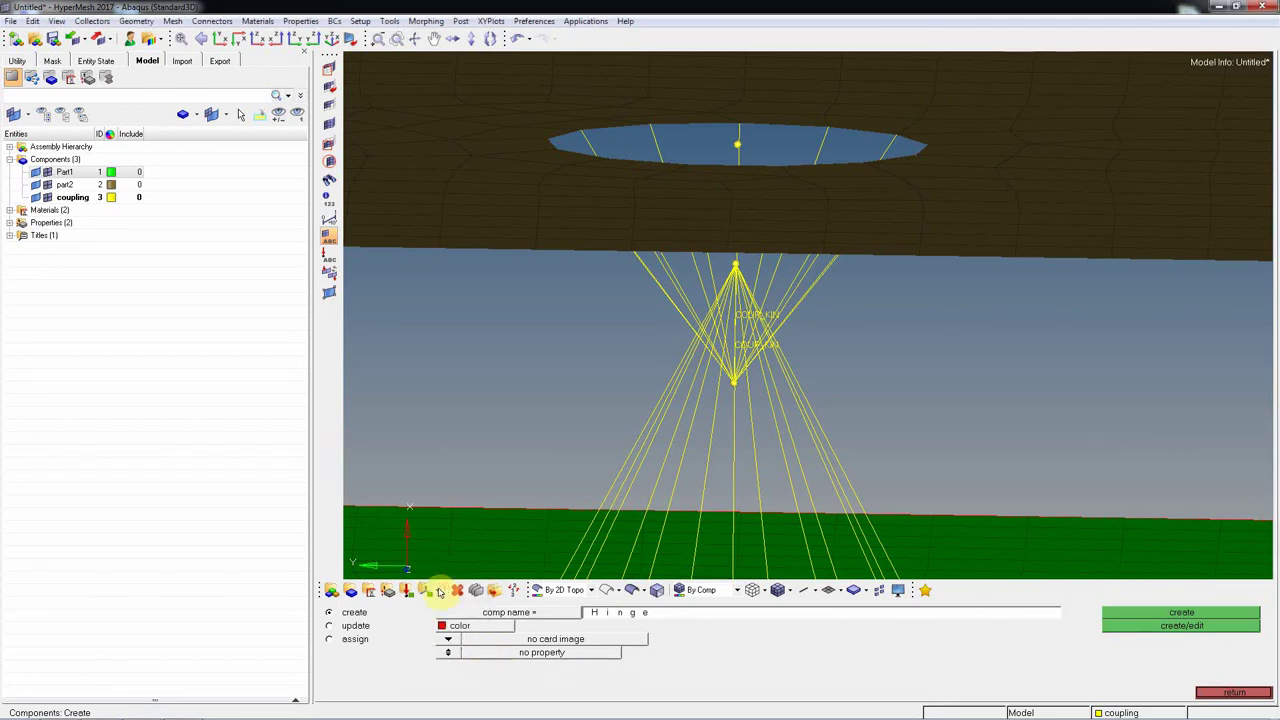
{"action": "left_click", "coordinate": [1207, 614]}
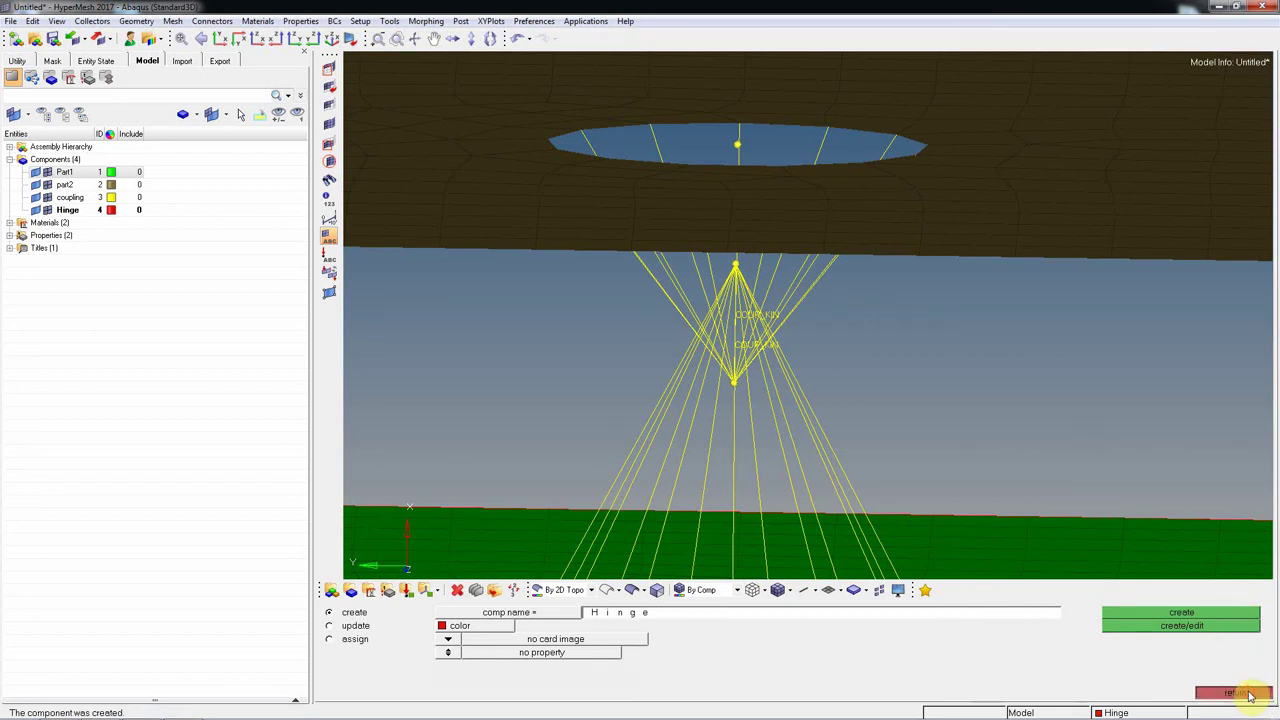
{"action": "left_click", "coordinate": [1240, 693]}
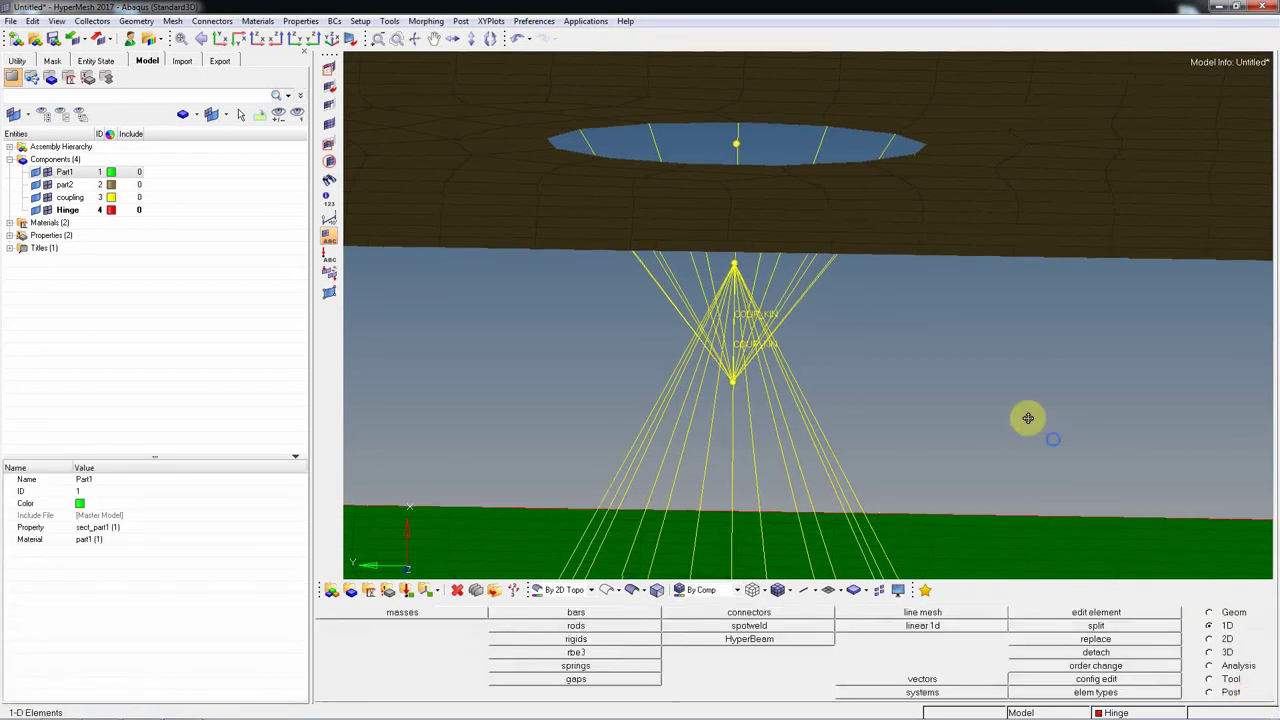
- Clear all temporary nodes and create a CONN3D2 rod element between the independent nodes of the two kinematic couplings
{"action": "left_click_drag", "start_coordinate": [1026, 417], "coordinate": [977, 408], "text": "ctrl"}
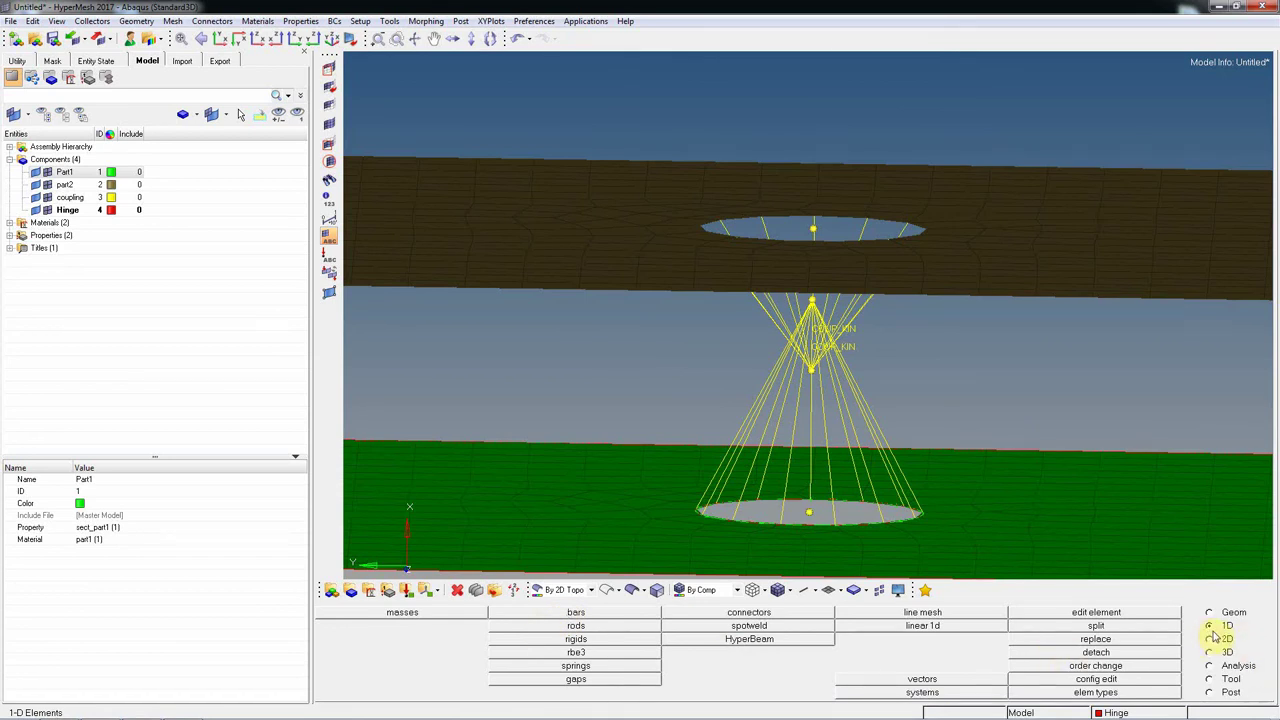
{"action": "left_click", "coordinate": [588, 628]}
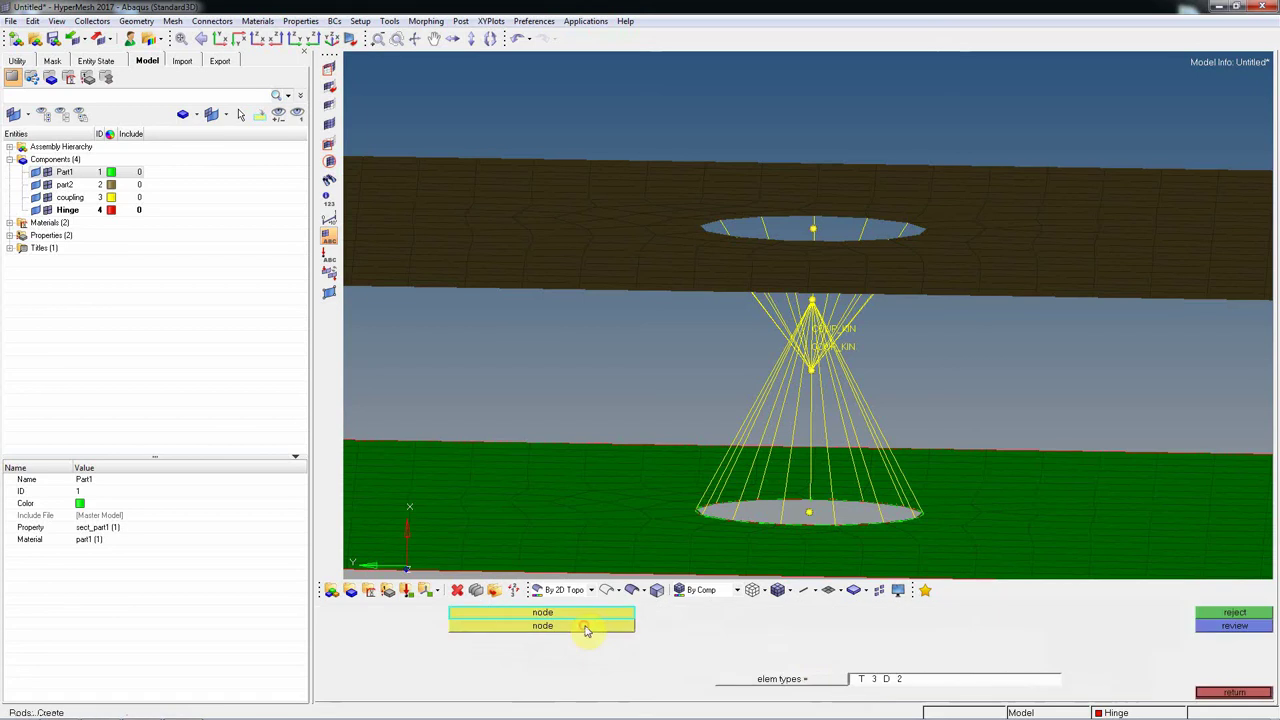
{"action": "left_click", "coordinate": [803, 681]}
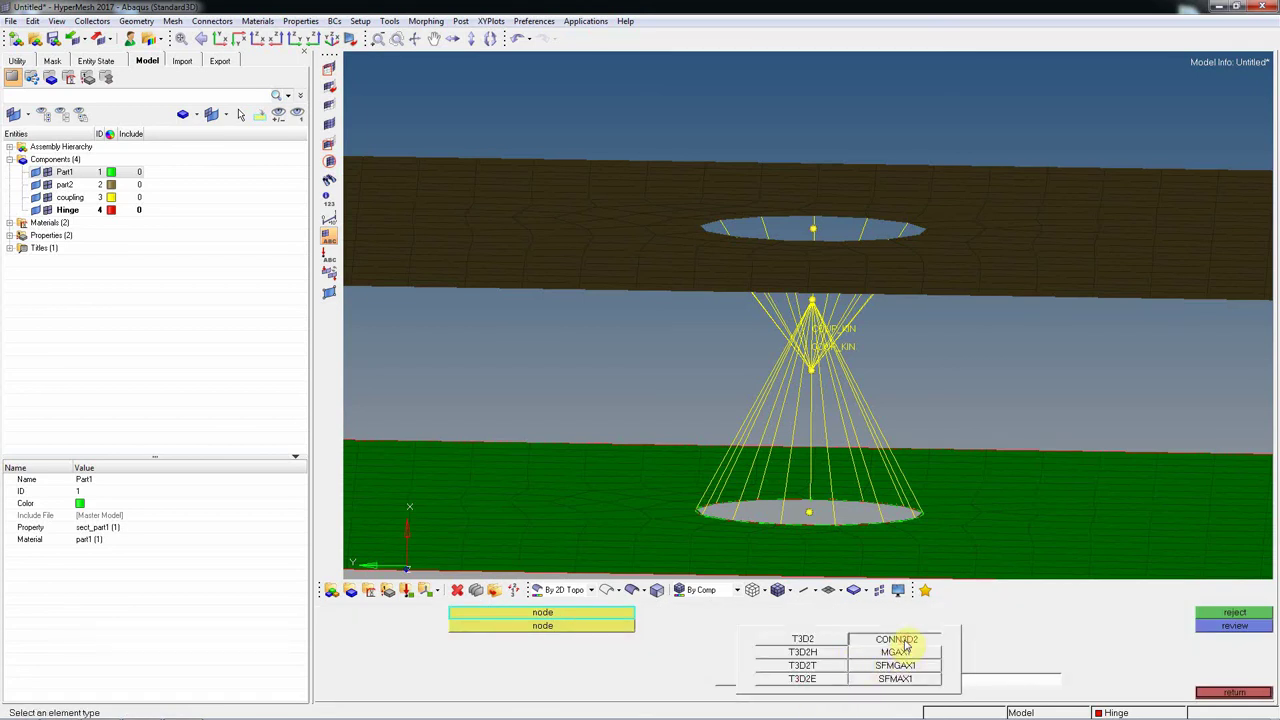
{"action": "left_click", "coordinate": [897, 640]}
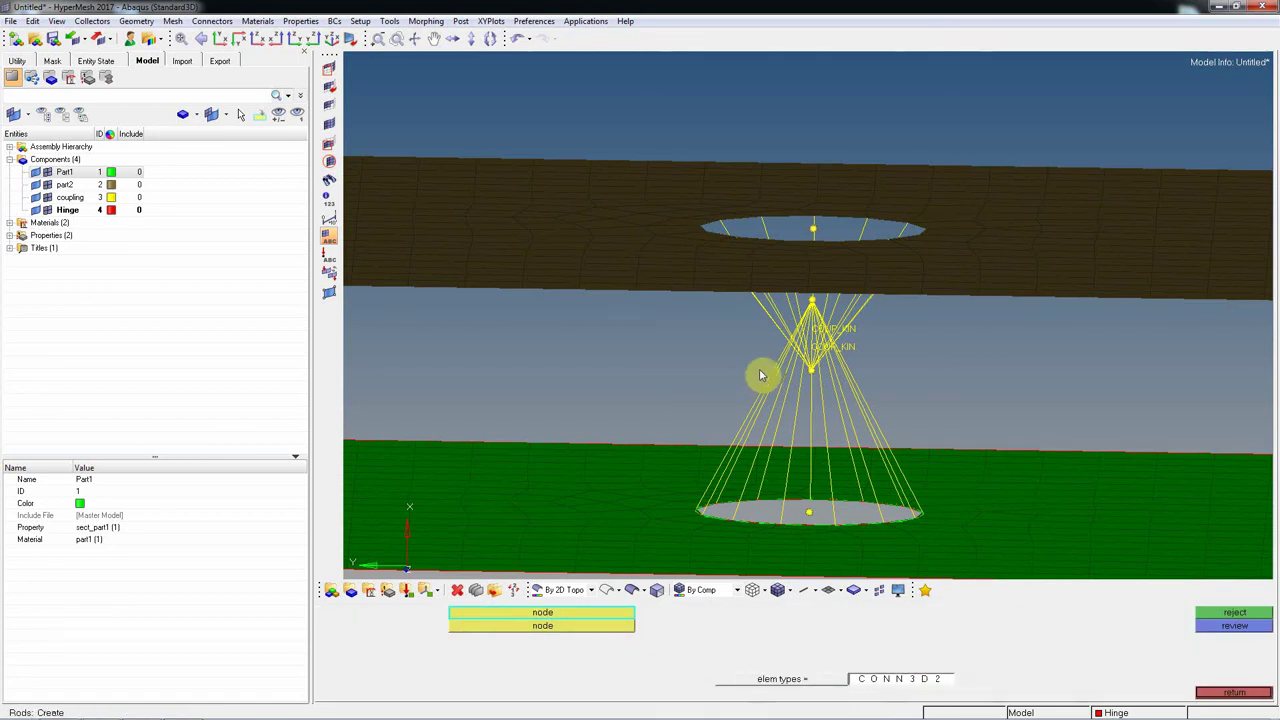
{"action": "right_click_drag", "start_coordinate": [818, 355], "coordinate": [818, 330], "text": "ctrl"}
{"action": "scroll", "coordinate": [820, 351], "scroll_direction": "up", "scroll_amount": 2}
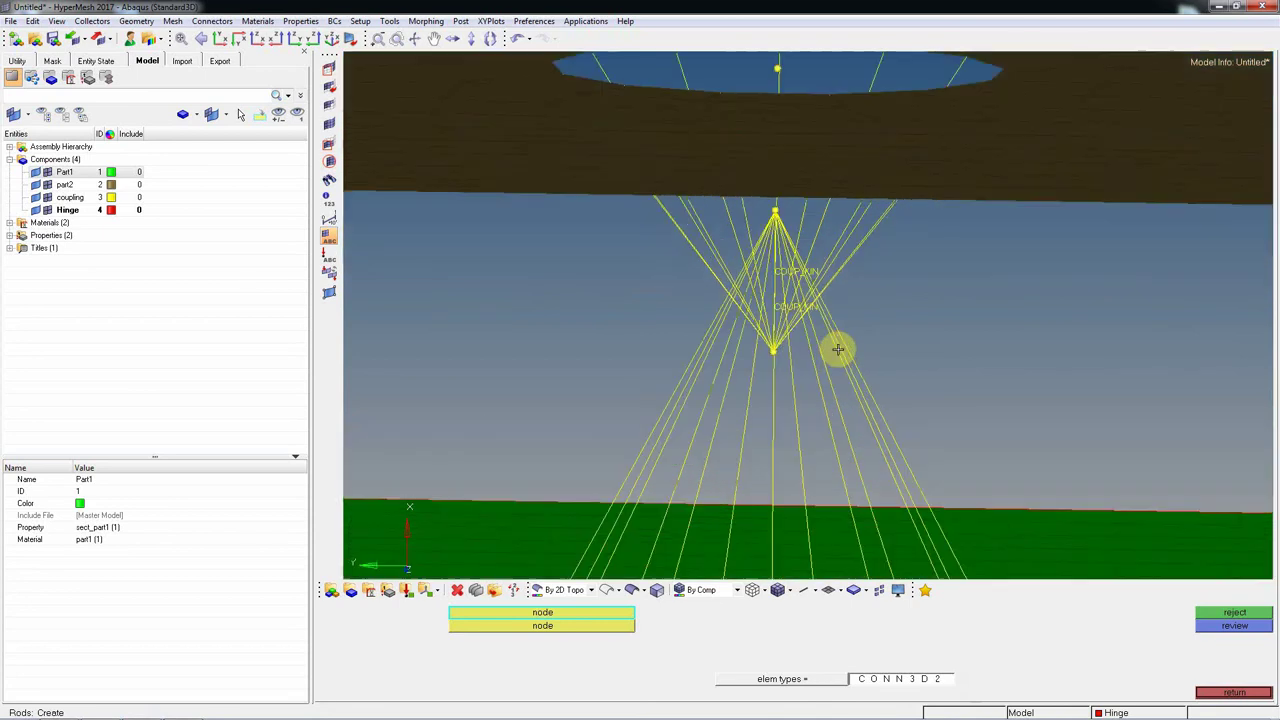
{"action": "scroll", "coordinate": [790, 350], "scroll_direction": "up", "scroll_amount": 2}
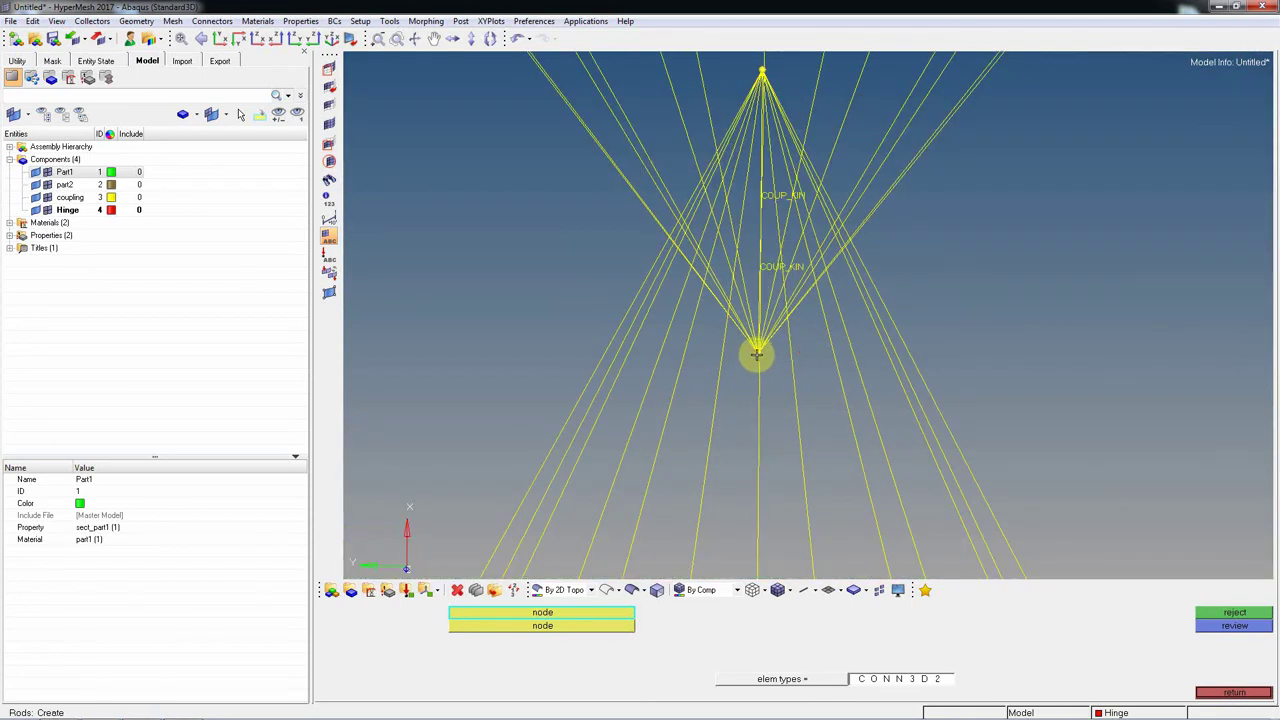
{"action": "left_click", "coordinate": [757, 353]}
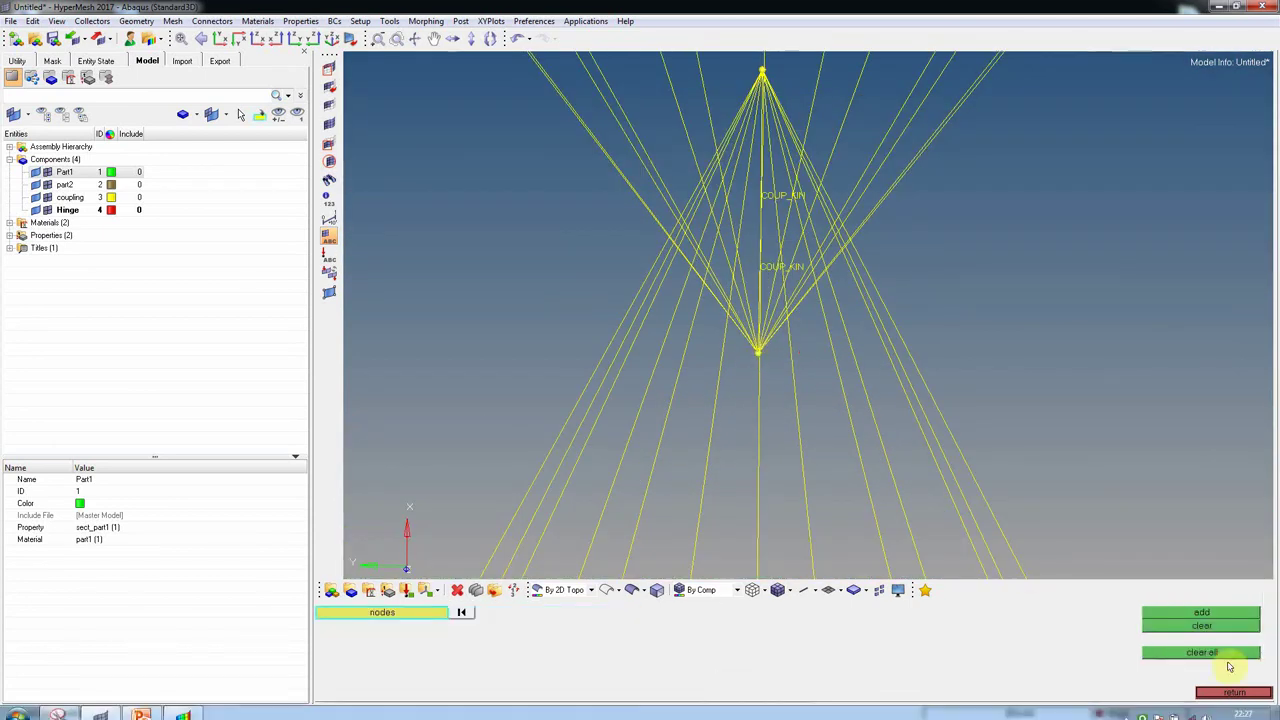
{"action": "middle_click", "coordinate": [809, 449]}
{"action": "left_click", "coordinate": [762, 383]}
{"action": "left_click_drag", "start_coordinate": [762, 383], "coordinate": [790, 220], "text": "ctrl"}
{"action": "left_click", "coordinate": [790, 220]}
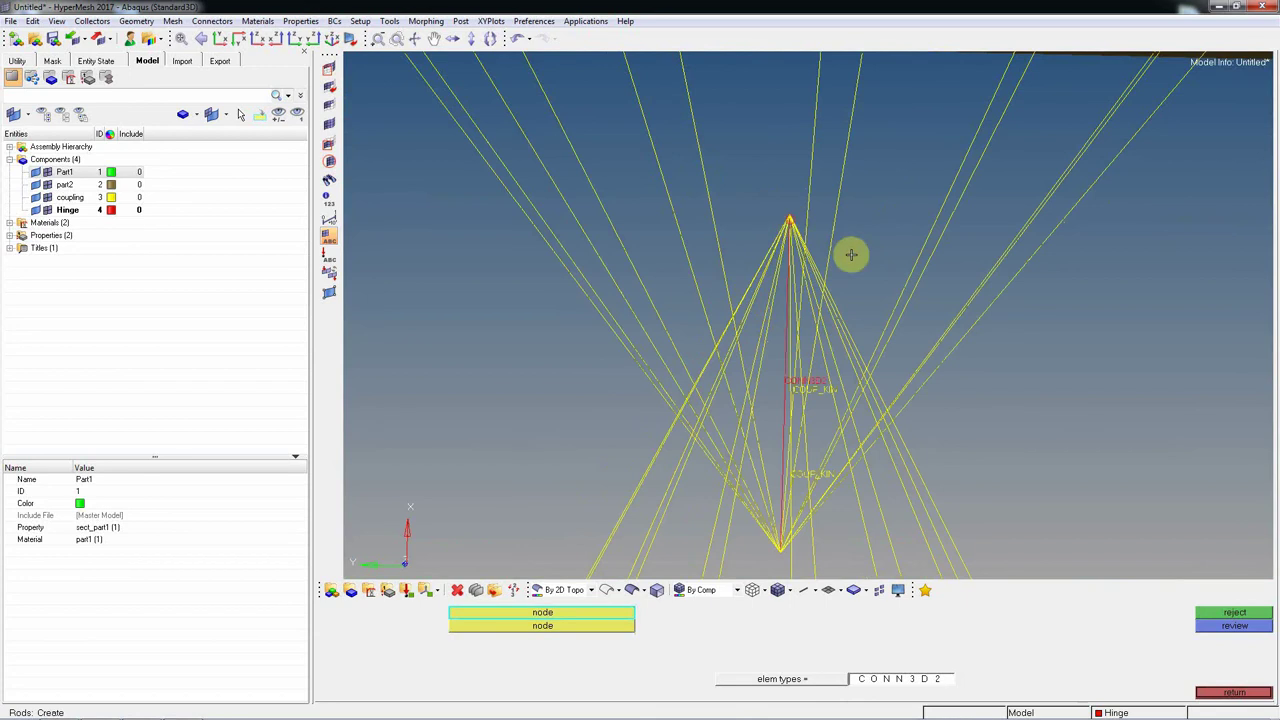
- Hide the coupling component to inspect the CONN3D2 connector, and display all components again
{"action": "left_click", "coordinate": [798, 323], "text": "ctrl"}
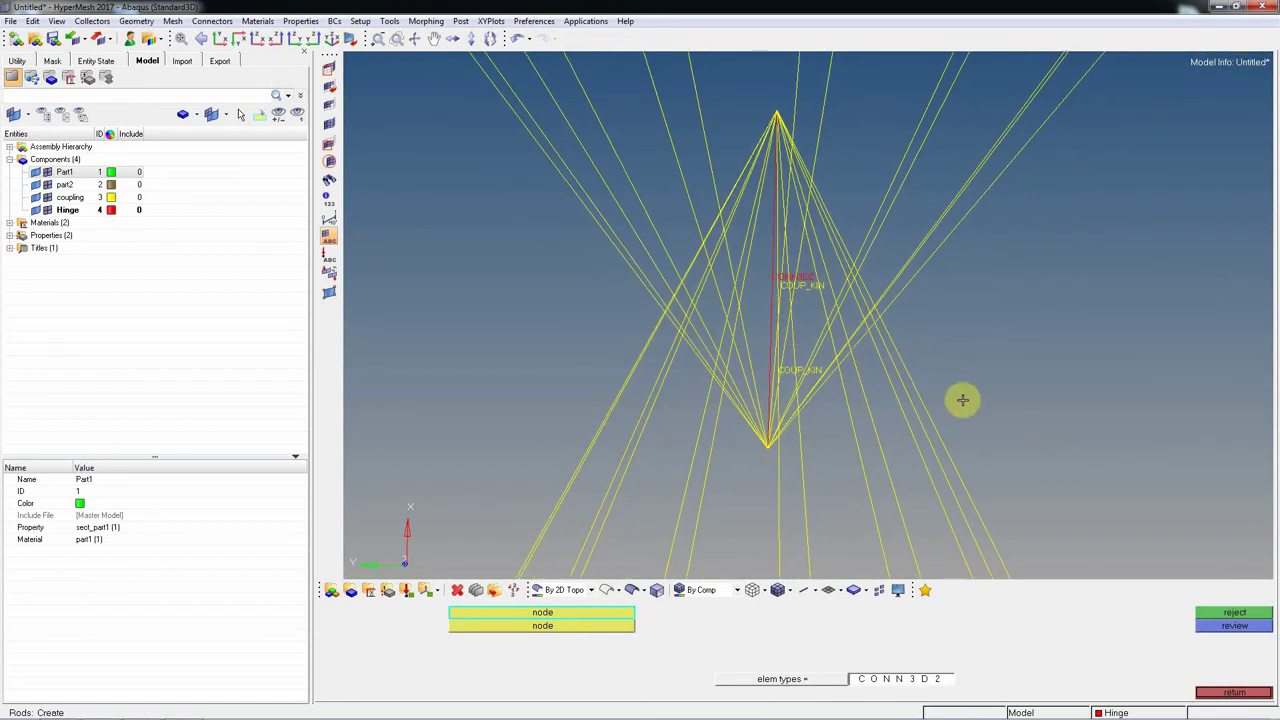
{"action": "key", "text": "d"}
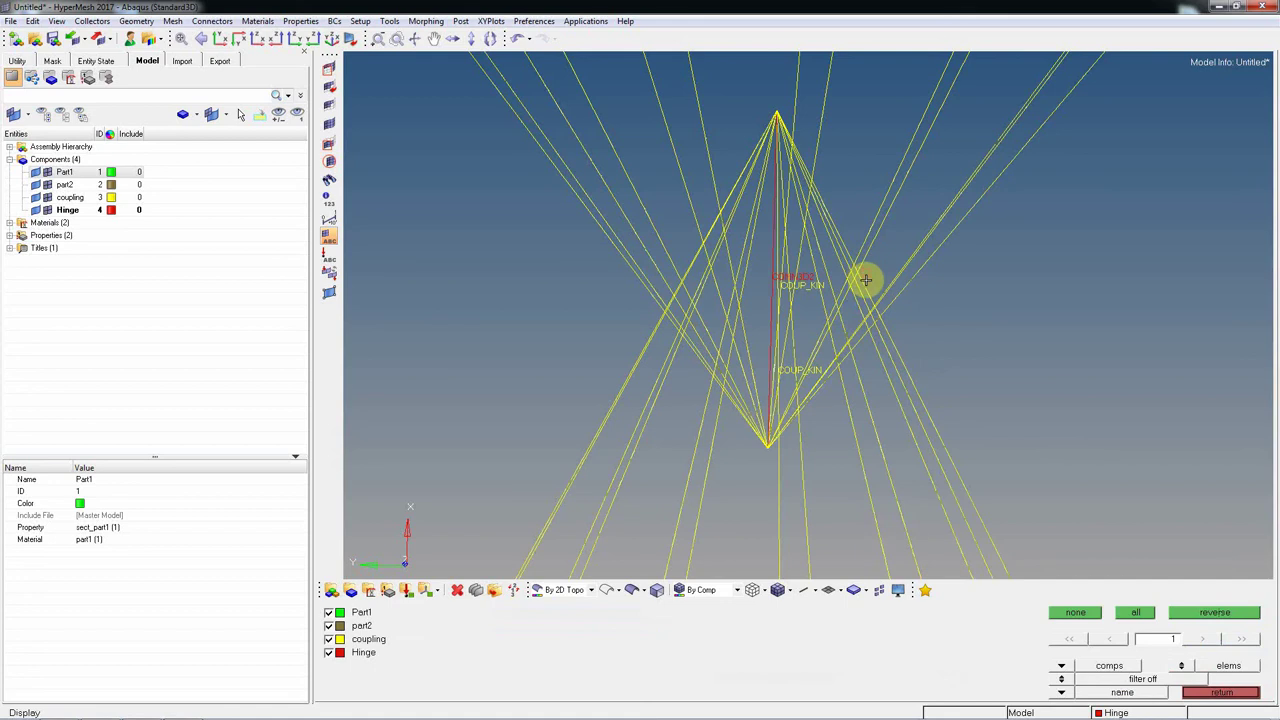
{"action": "left_click", "coordinate": [860, 282]}
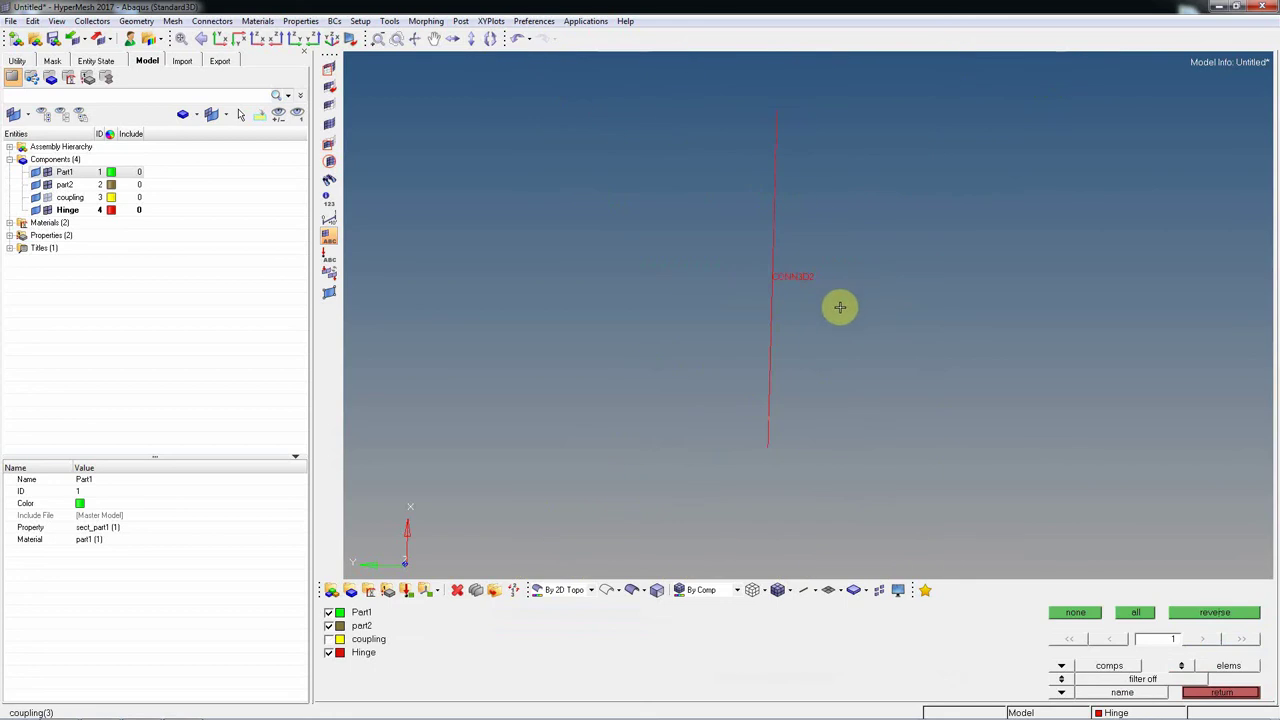
{"action": "left_click", "coordinate": [1142, 613]}
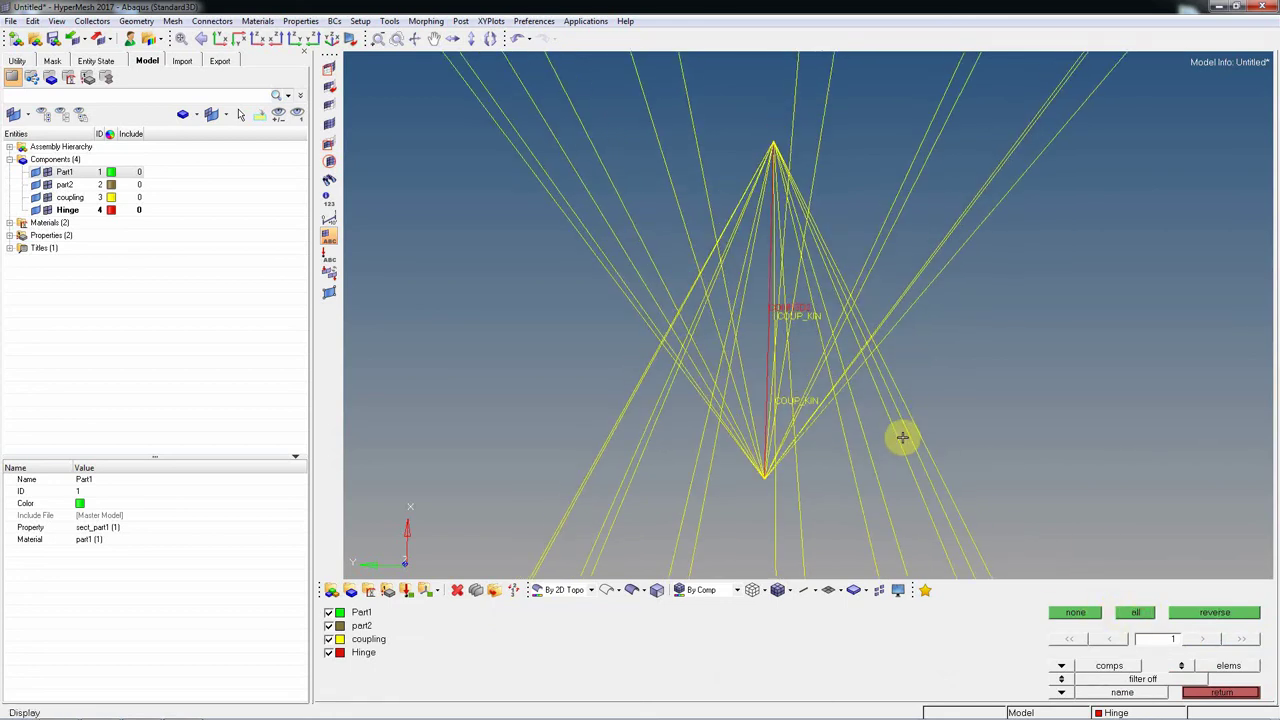
- Set the distance between the two end nodes of the CONN3D2 connector to 0, moving the upper node onto the lower one
{"action": "key", "text": "d"}
{"action": "key", "text": "F4"}
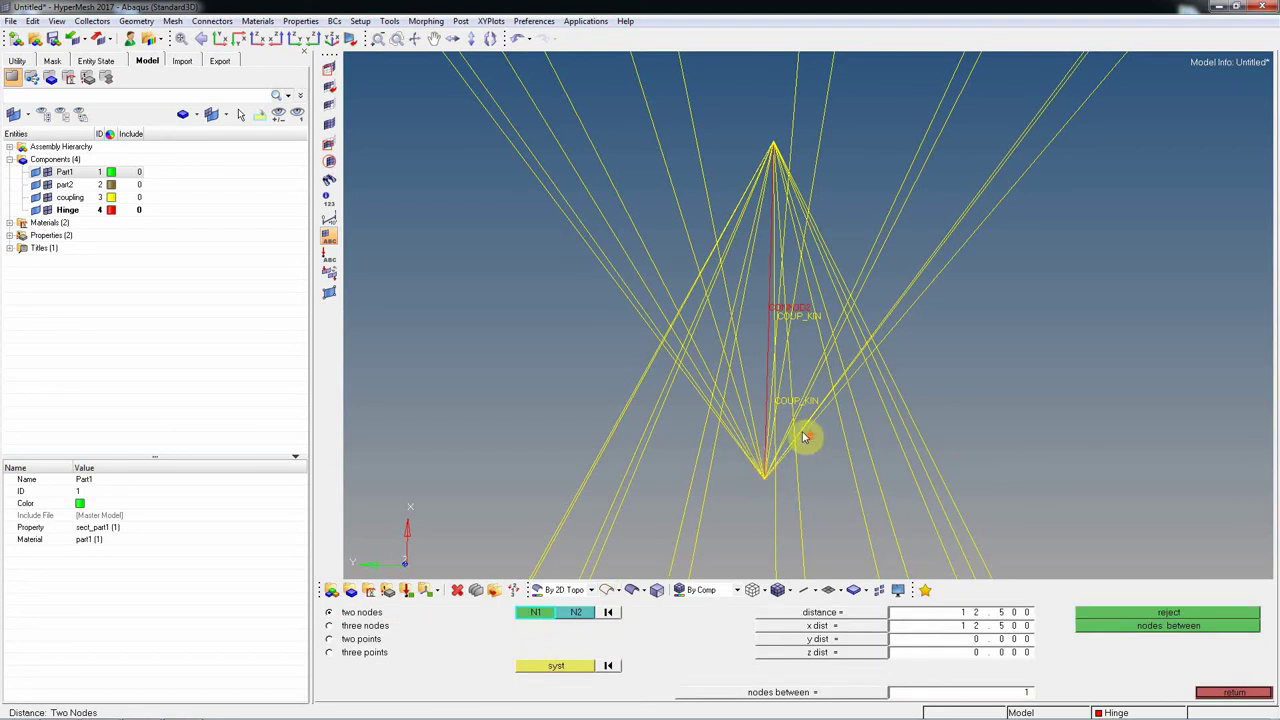
{"action": "scroll", "coordinate": [812, 440], "scroll_direction": "down", "scroll_amount": 5}
{"action": "left_click_drag", "start_coordinate": [817, 364], "coordinate": [831, 397], "text": "ctrl"}
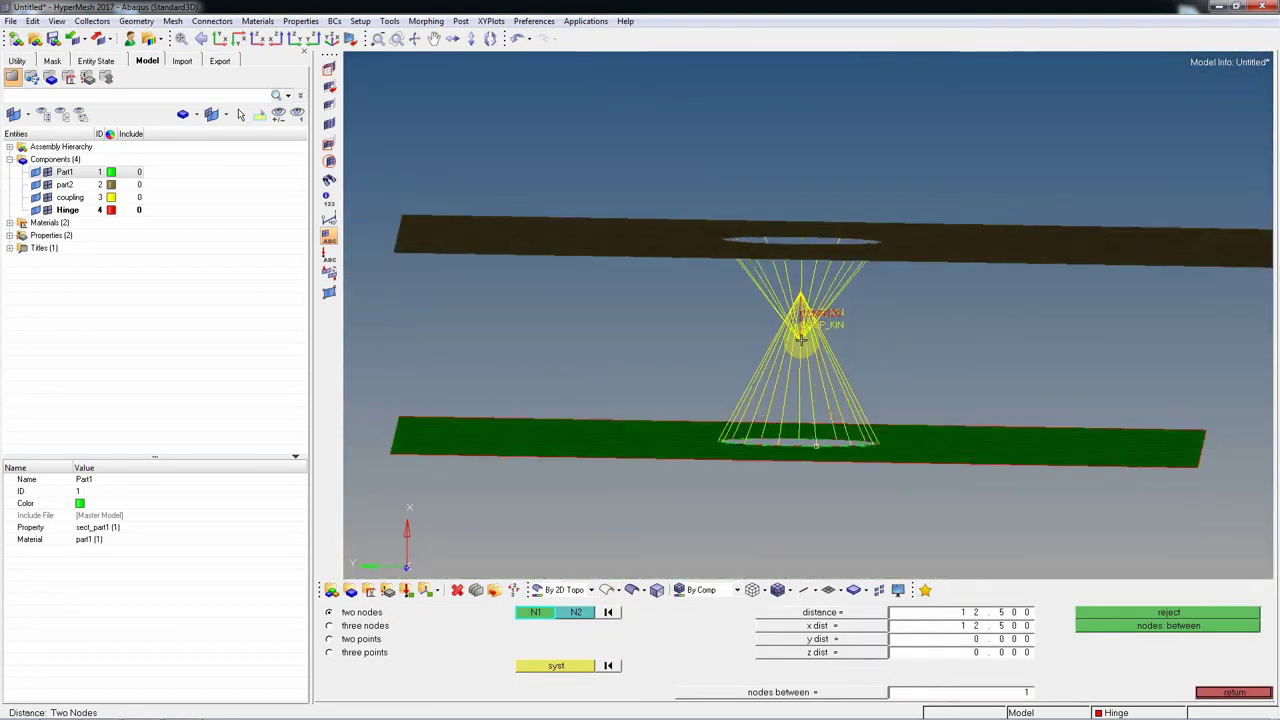
{"action": "left_click_drag", "start_coordinate": [790, 333], "coordinate": [850, 343], "text": "ctrl"}
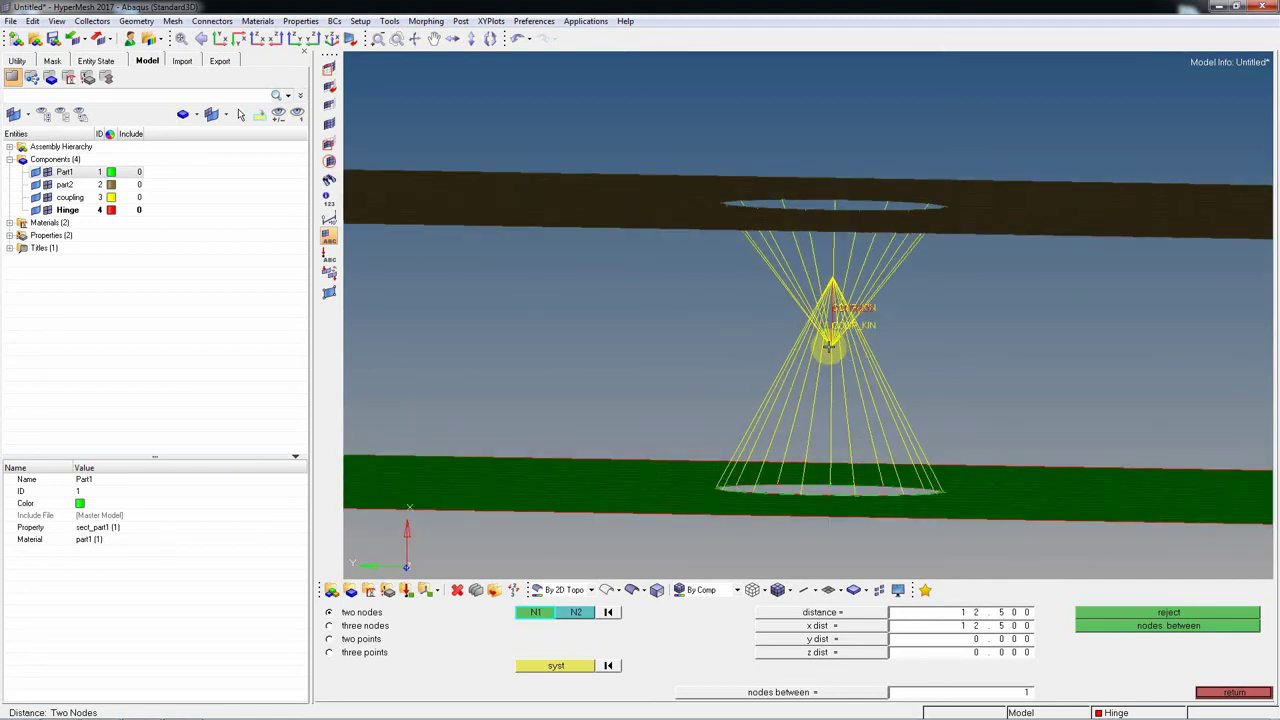
{"action": "left_click", "coordinate": [830, 344]}
{"action": "scroll", "coordinate": [837, 347], "scroll_direction": "up", "scroll_amount": 3}
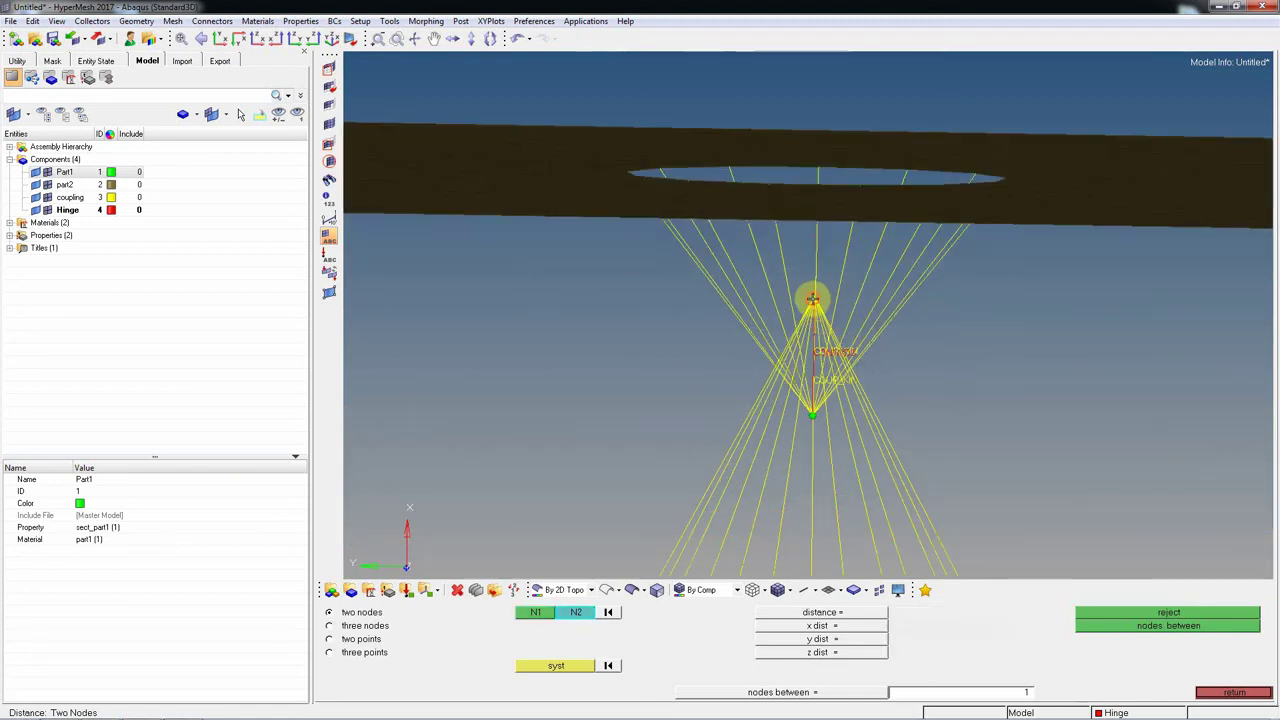
{"action": "left_click", "coordinate": [812, 298]}
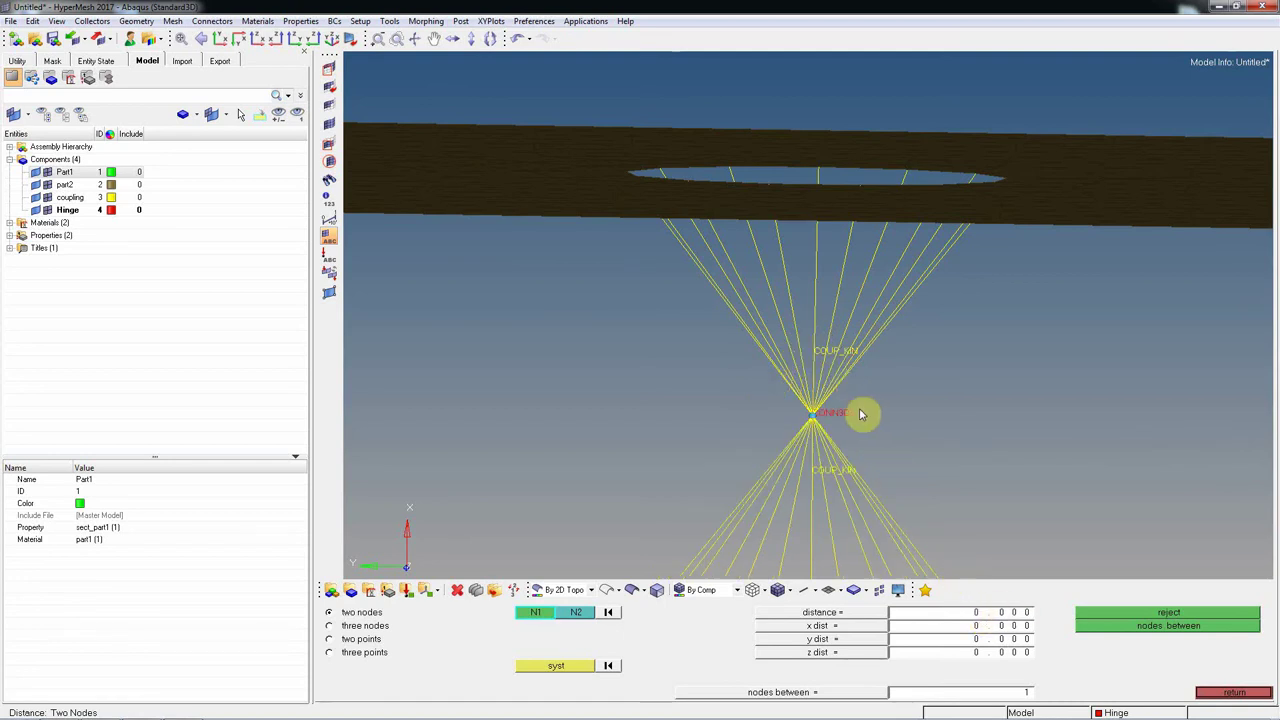
{"action": "scroll", "coordinate": [851, 420], "scroll_direction": "up", "scroll_amount": 3}
{"action": "scroll", "coordinate": [770, 364], "scroll_direction": "down", "scroll_amount": 3}
{"action": "key", "text": "Escape"}
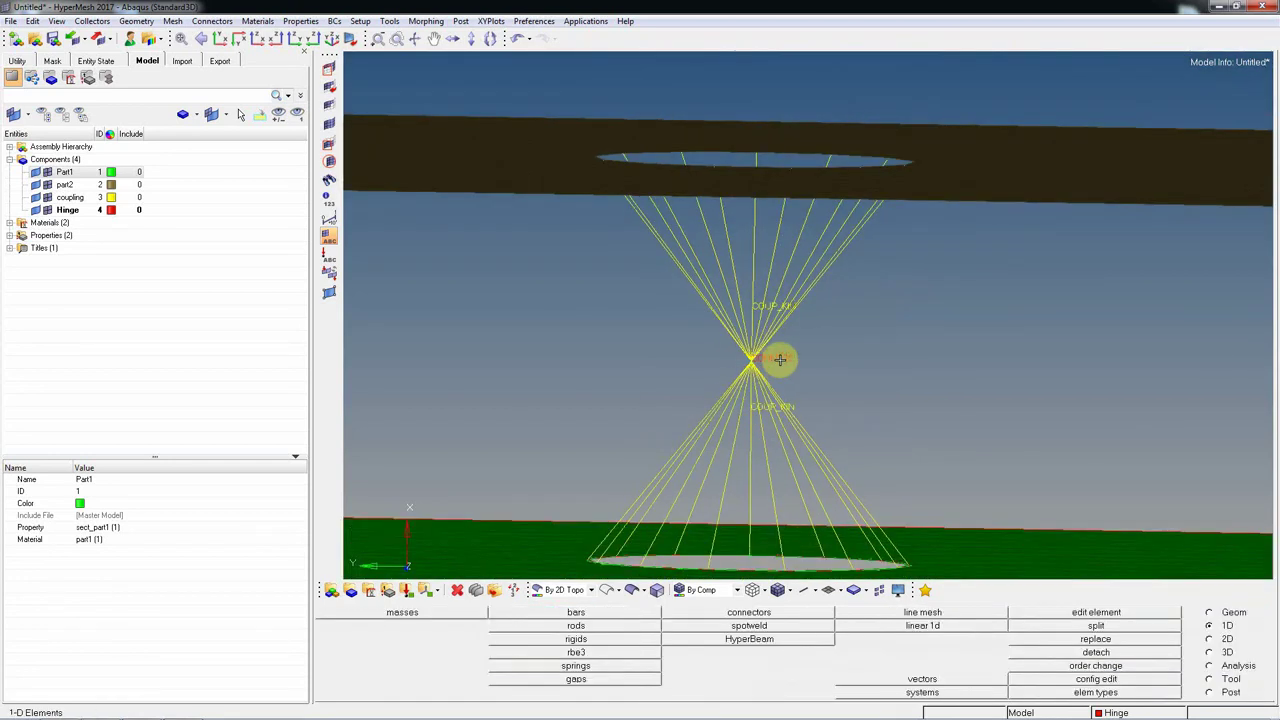
- Open the Systems command for a rectangular system created by node reference, and examine the axis directions around the hinge
{"action": "scroll", "coordinate": [883, 346], "scroll_direction": "down", "scroll_amount": 2}
{"action": "scroll", "coordinate": [816, 340], "scroll_direction": "up", "scroll_amount": 3}
{"action": "mouse_move", "coordinate": [816, 340]}
{"action": "left_mouse_down", "text": "ctrl"}
{"action": "mouse_move", "coordinate": [849, 371]}
{"action": "mouse_move", "coordinate": [817, 369]}
{"action": "mouse_move", "coordinate": [745, 319]}
{"action": "mouse_move", "coordinate": [803, 357]}
{"action": "mouse_move", "coordinate": [870, 352]}
{"action": "mouse_move", "coordinate": [799, 339]}
{"action": "left_mouse_up", "text": "ctrl"}
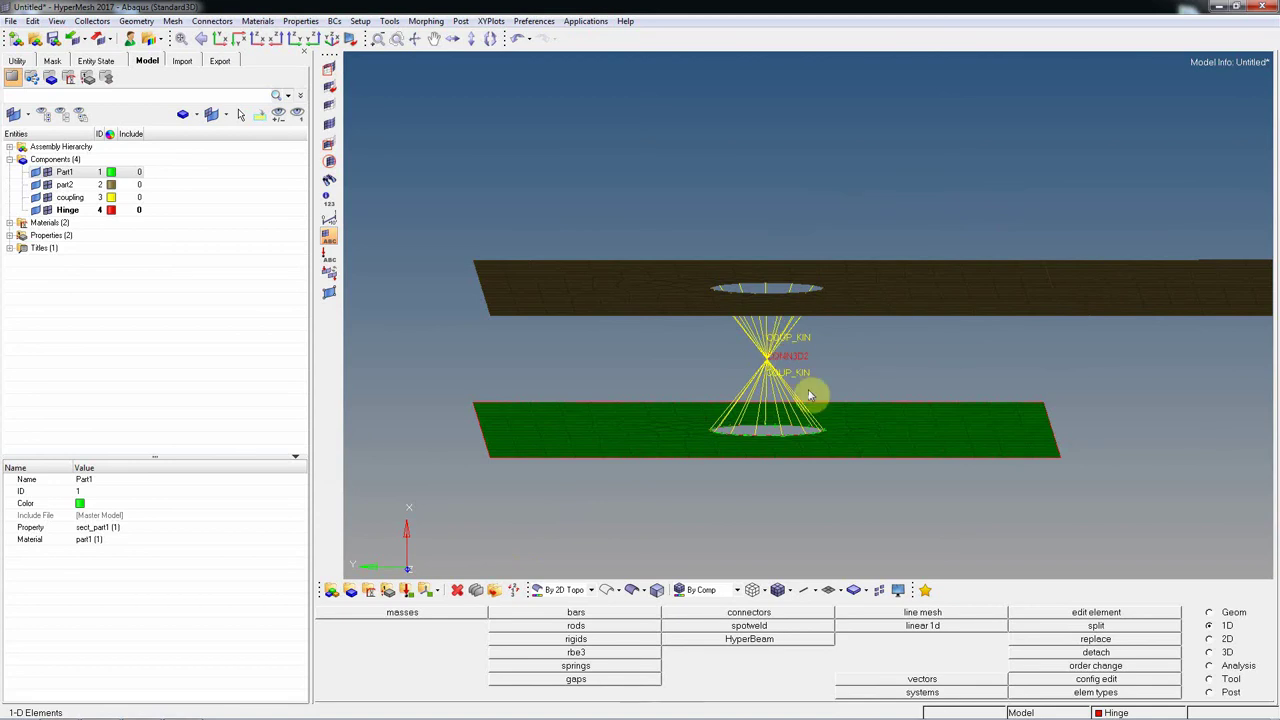
{"action": "right_click_drag", "start_coordinate": [811, 397], "coordinate": [762, 350], "text": "ctrl"}
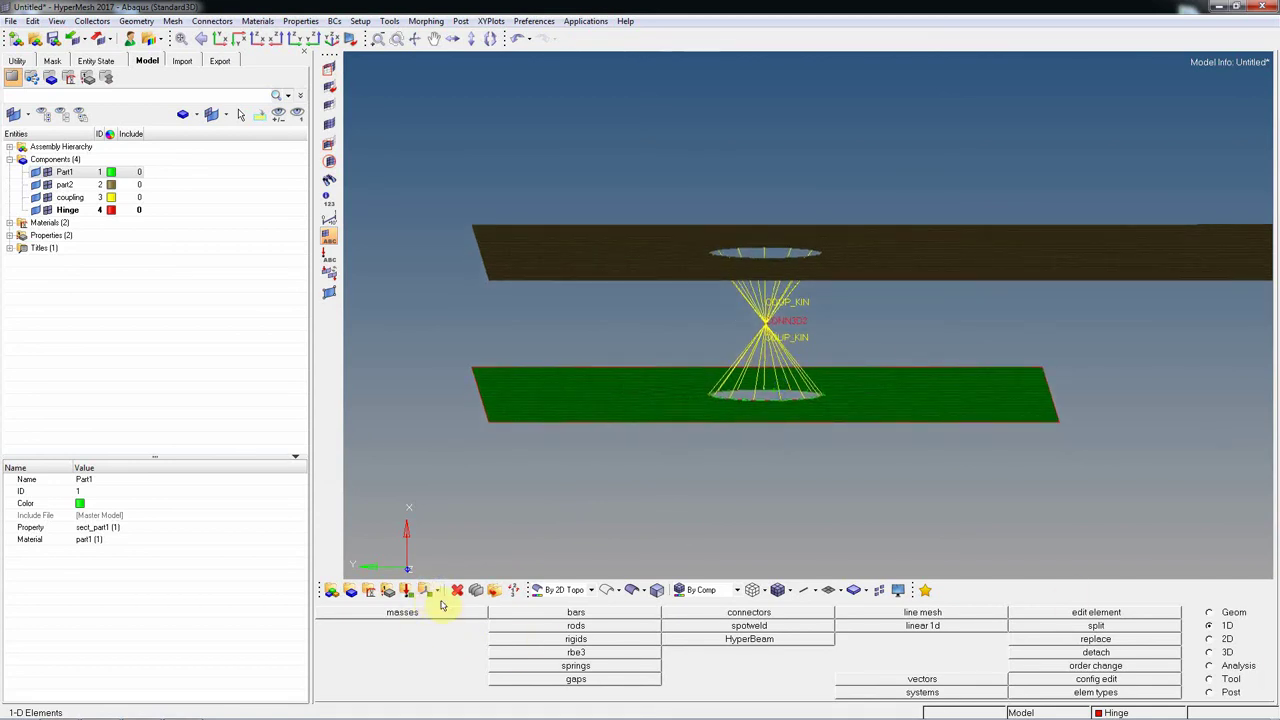
{"action": "left_click", "coordinate": [1210, 666]}
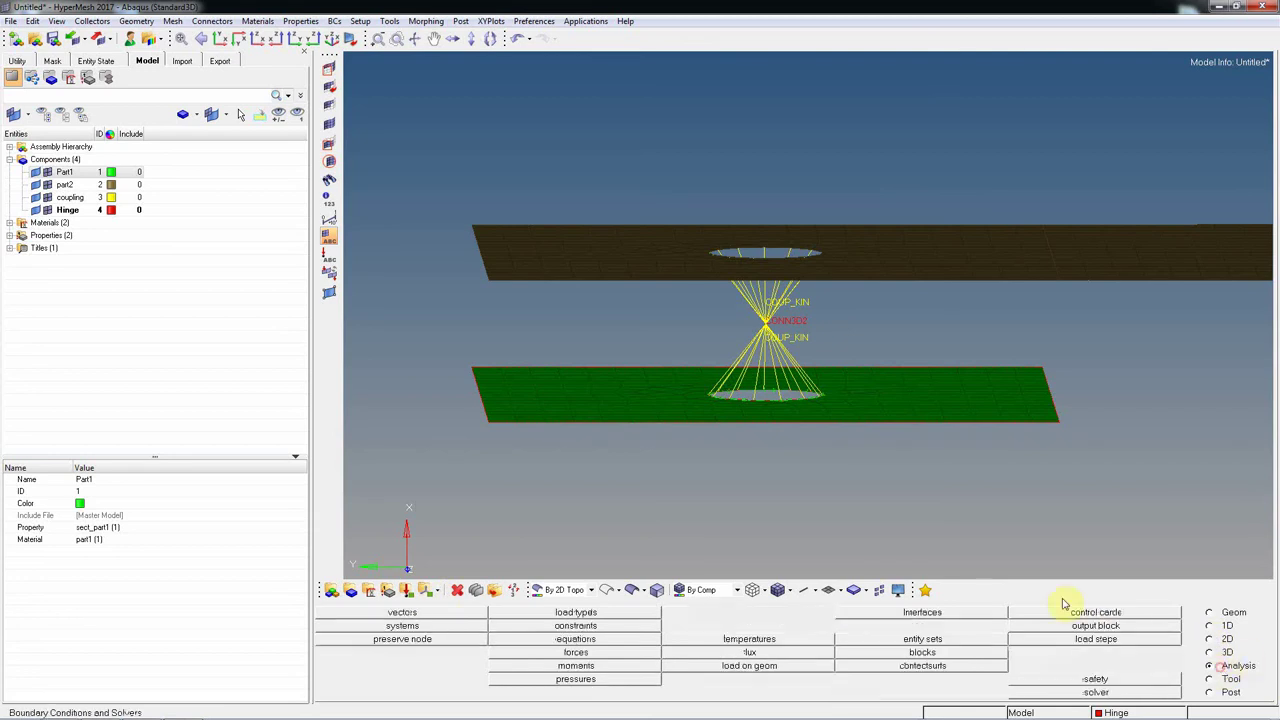
{"action": "left_click", "coordinate": [402, 626]}
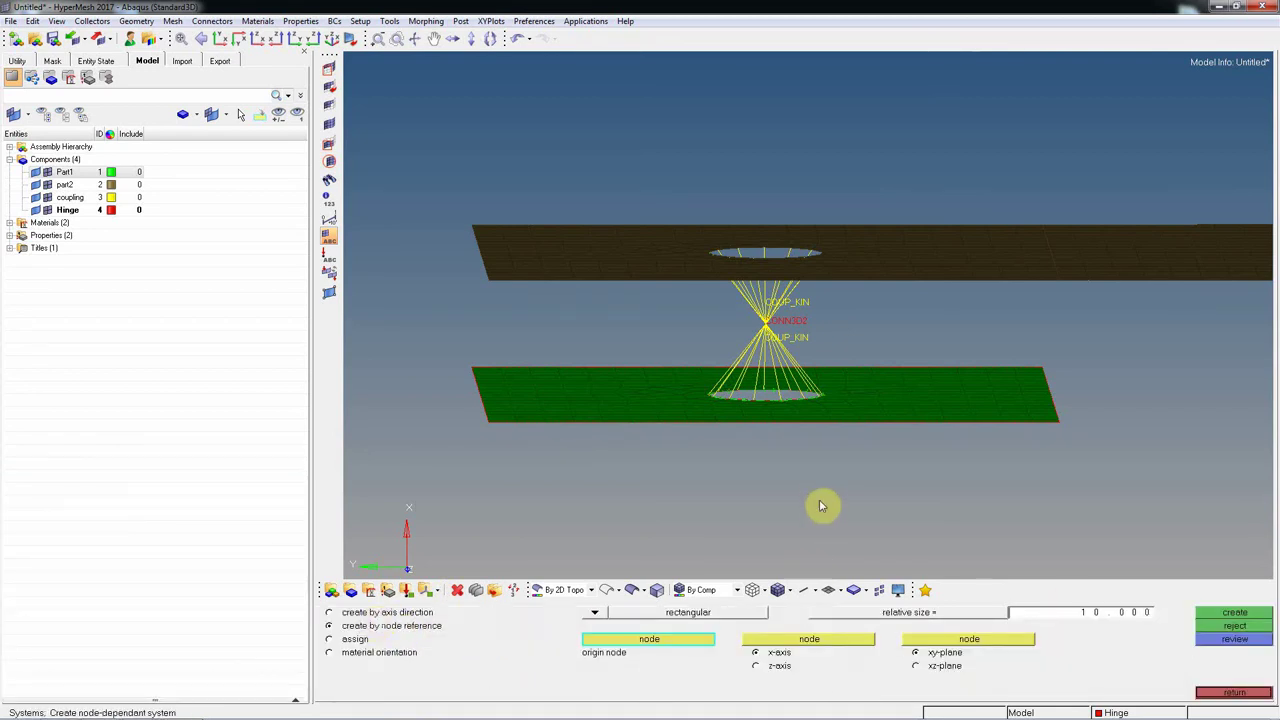
{"action": "left_click_drag", "start_coordinate": [880, 403], "coordinate": [865, 378], "text": "ctrl"}
{"action": "left_click", "coordinate": [383, 613]}
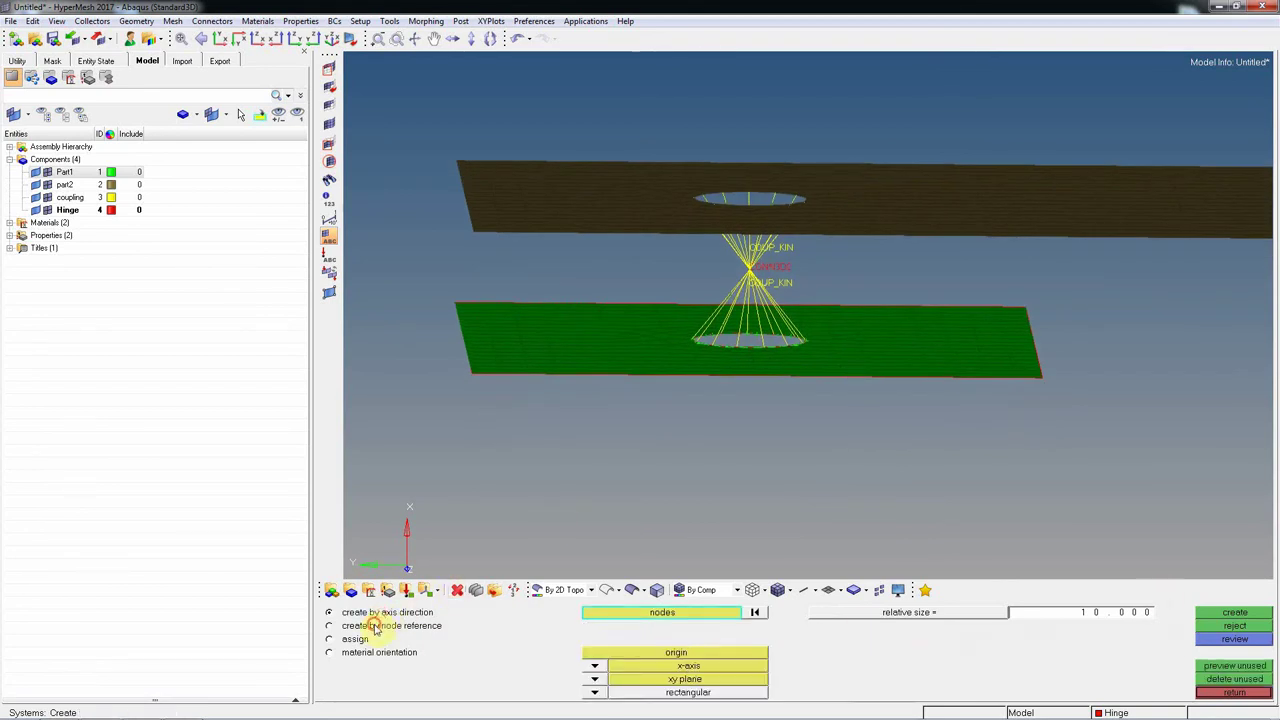
{"action": "left_click", "coordinate": [374, 626]}
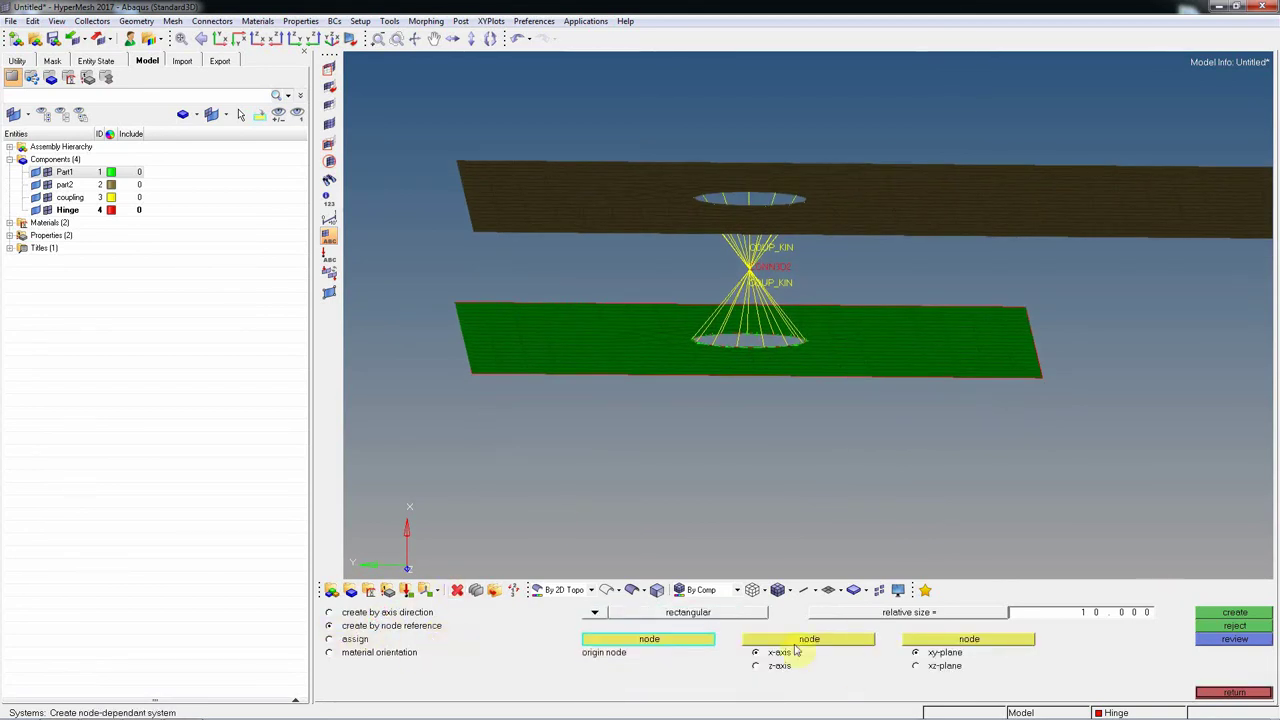
{"action": "left_click", "coordinate": [771, 257]}
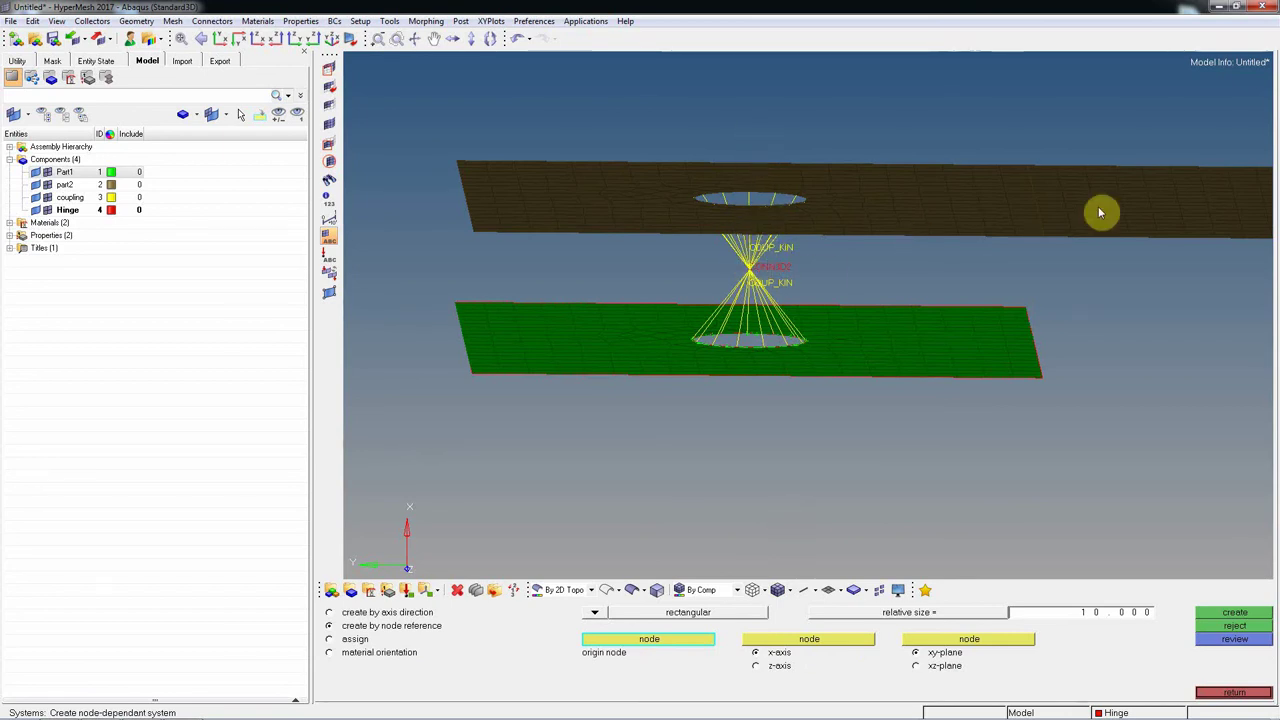
{"action": "left_click_drag", "start_coordinate": [966, 220], "coordinate": [854, 334], "text": "ctrl"}
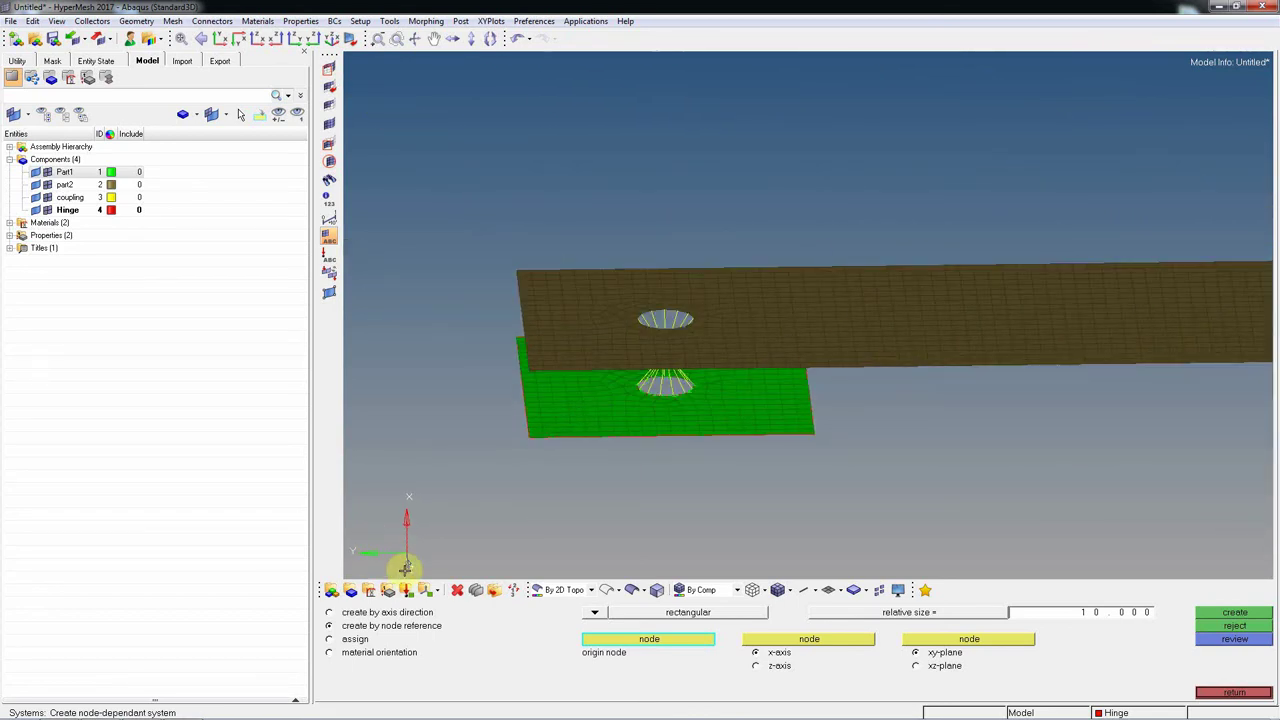
{"action": "left_click_drag", "start_coordinate": [671, 371], "coordinate": [714, 300], "text": "ctrl"}
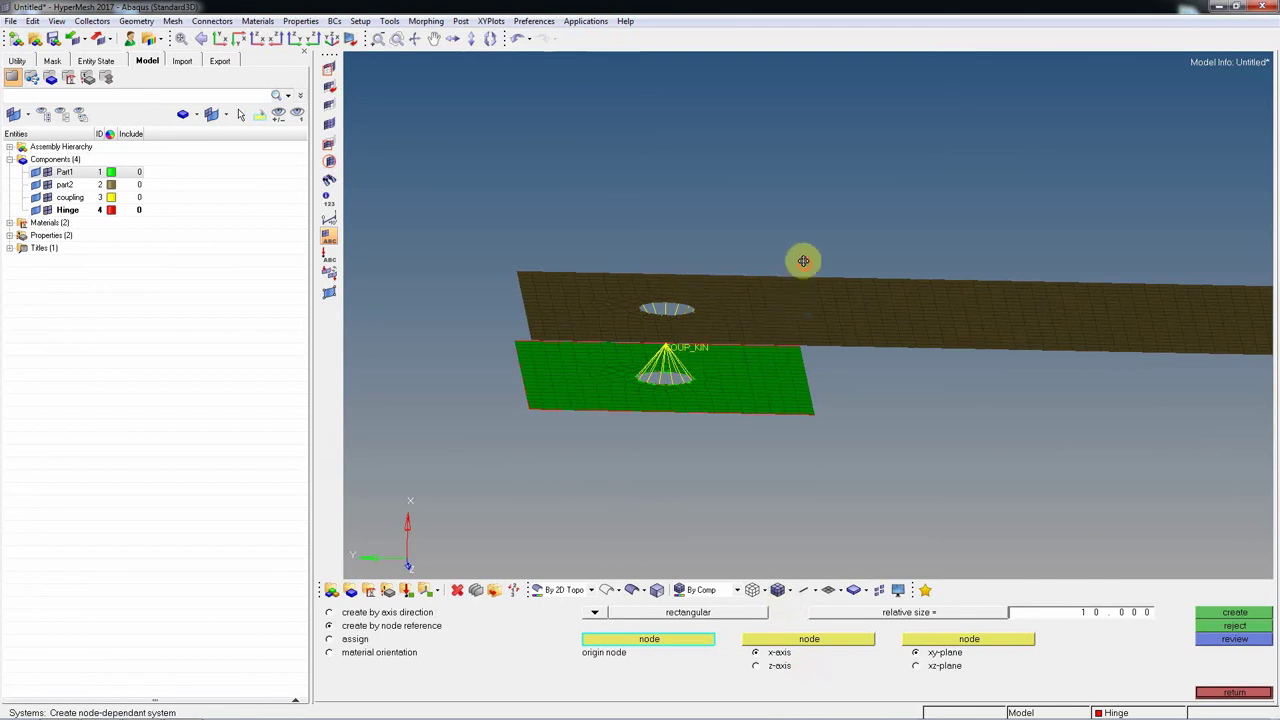
{"action": "left_click_drag", "start_coordinate": [803, 260], "coordinate": [651, 311], "text": "ctrl"}
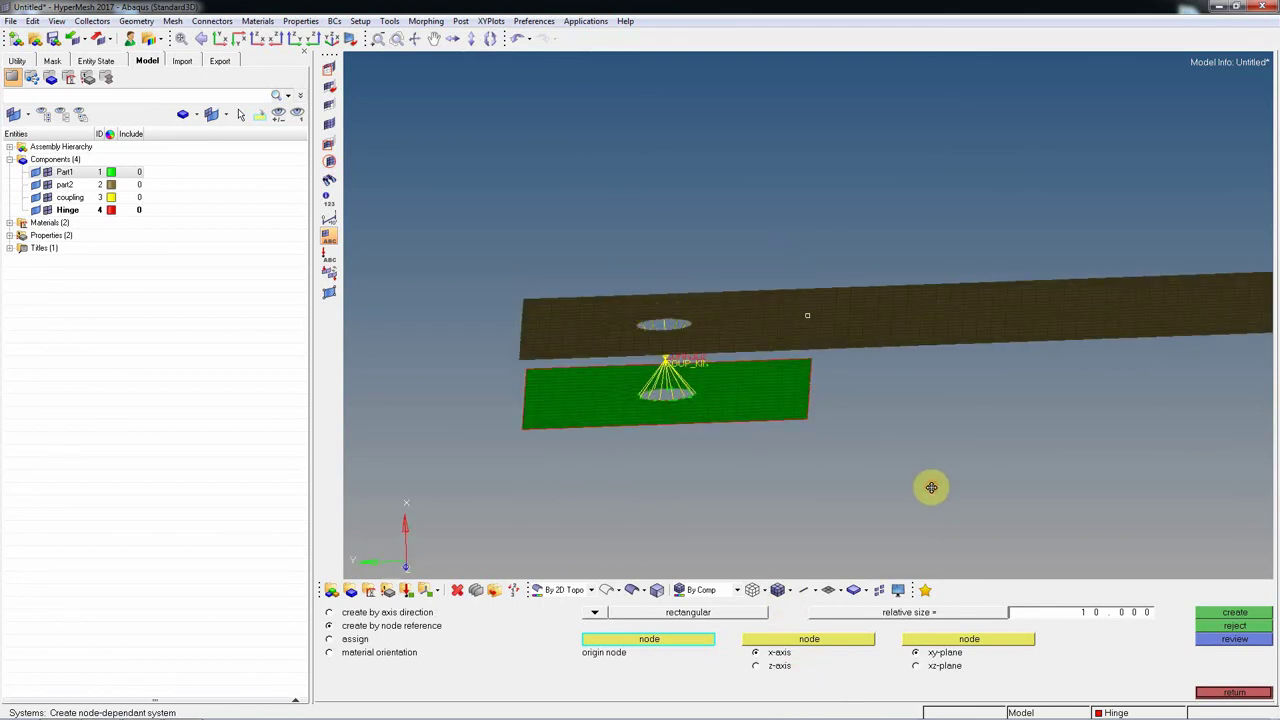
{"action": "left_click_drag", "start_coordinate": [929, 486], "coordinate": [748, 306], "text": "ctrl"}
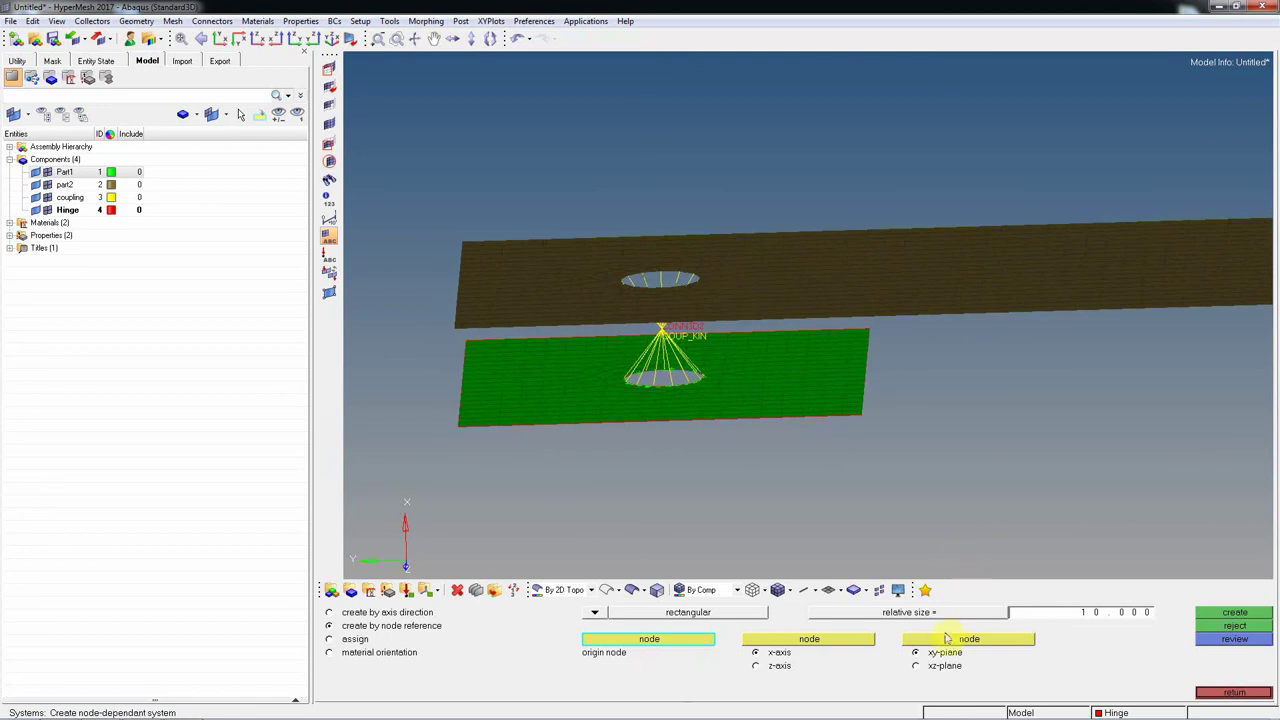
{"action": "left_click_drag", "start_coordinate": [660, 323], "coordinate": [964, 318], "text": "ctrl"}
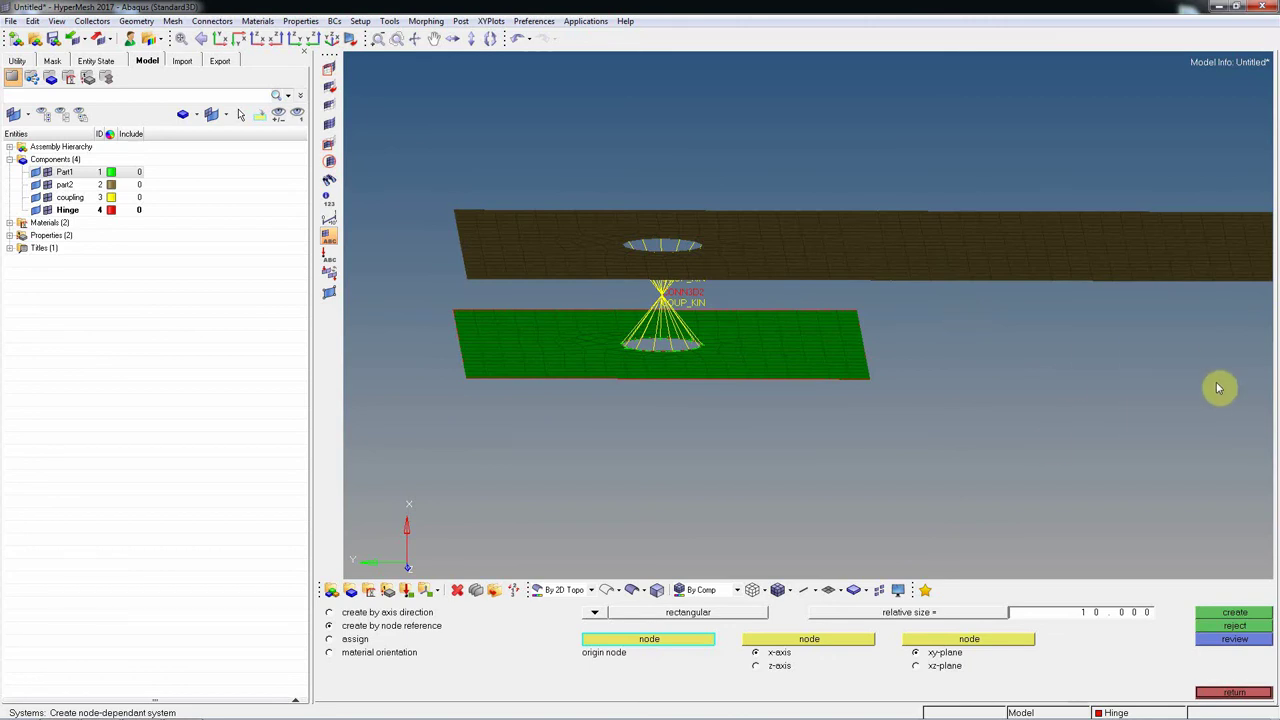
- Create a circle-center node for part2's hole from three neighbouring nodes on the hole's edge
{"action": "left_click_drag", "start_coordinate": [922, 389], "coordinate": [863, 319], "text": "ctrl"}
{"action": "key", "text": "F4"}
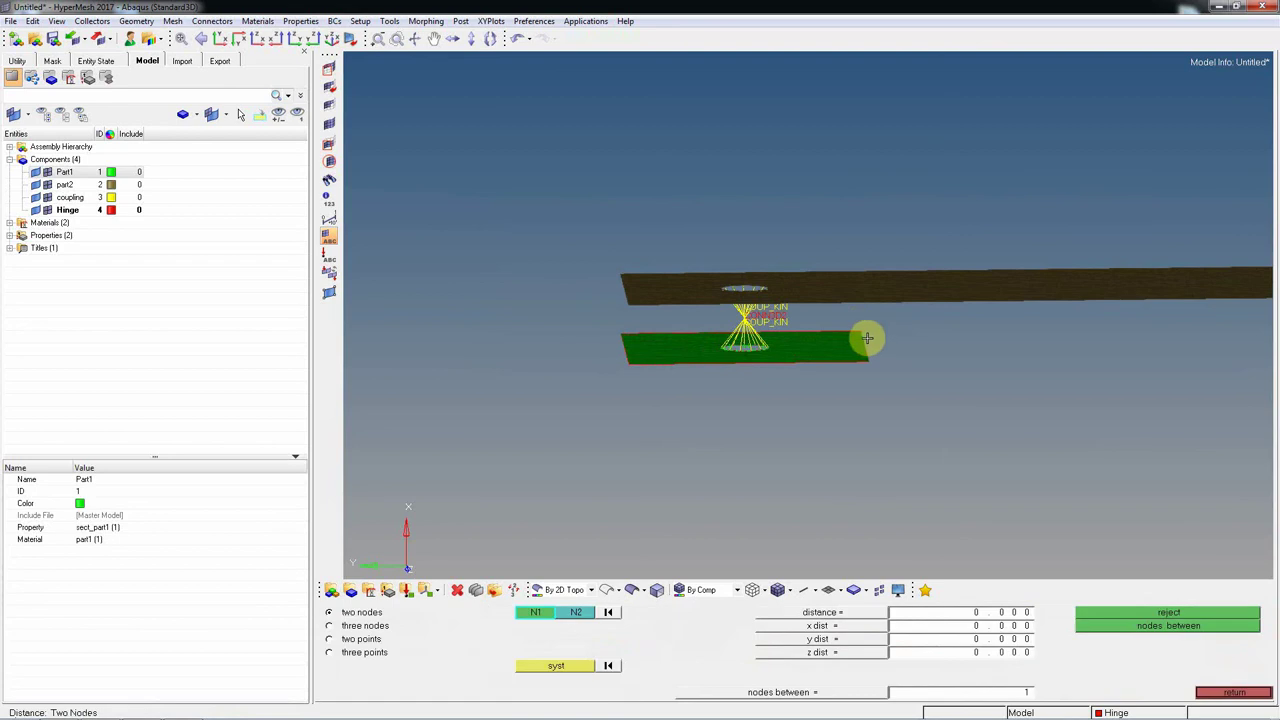
{"action": "scroll", "coordinate": [771, 300], "scroll_direction": "up", "scroll_amount": 2}
{"action": "left_click", "coordinate": [365, 625]}
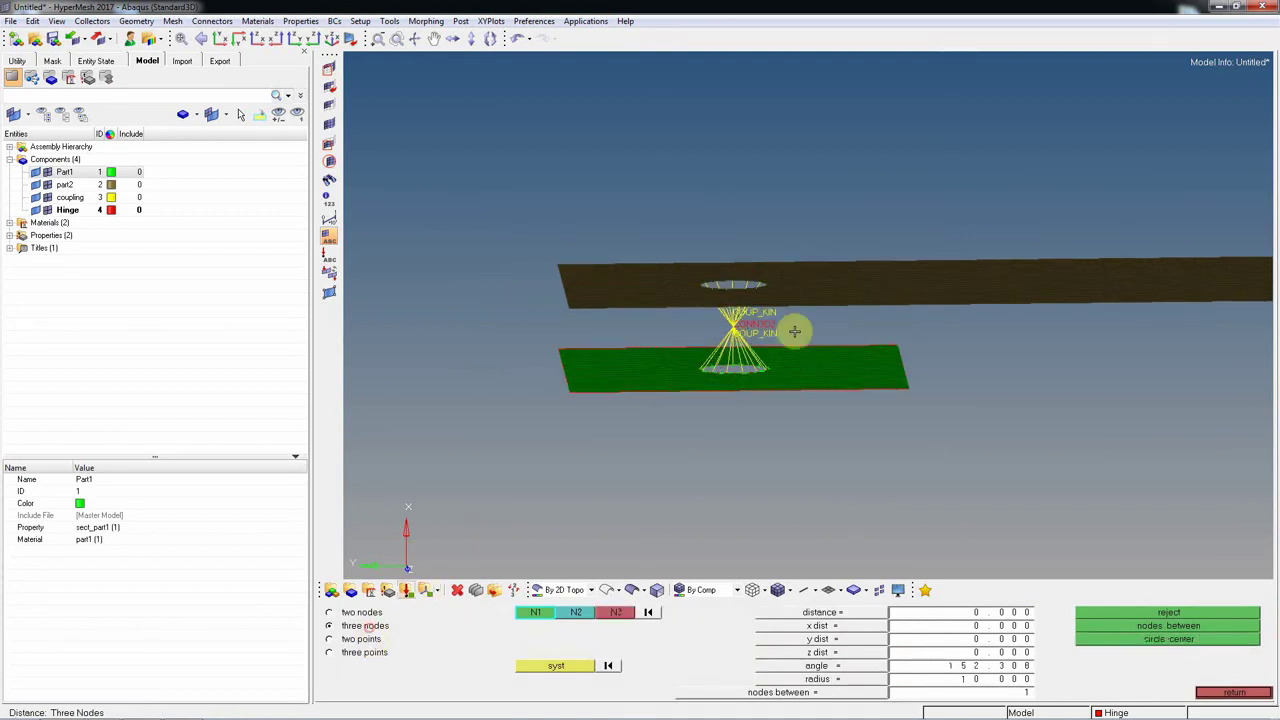
{"action": "scroll", "coordinate": [810, 345], "scroll_direction": "up", "scroll_amount": 2}
{"action": "scroll", "coordinate": [690, 235], "scroll_direction": "up", "scroll_amount": 3}
{"action": "left_click_drag", "start_coordinate": [684, 231], "coordinate": [729, 300], "text": "ctrl"}
{"action": "left_click", "coordinate": [763, 244]}
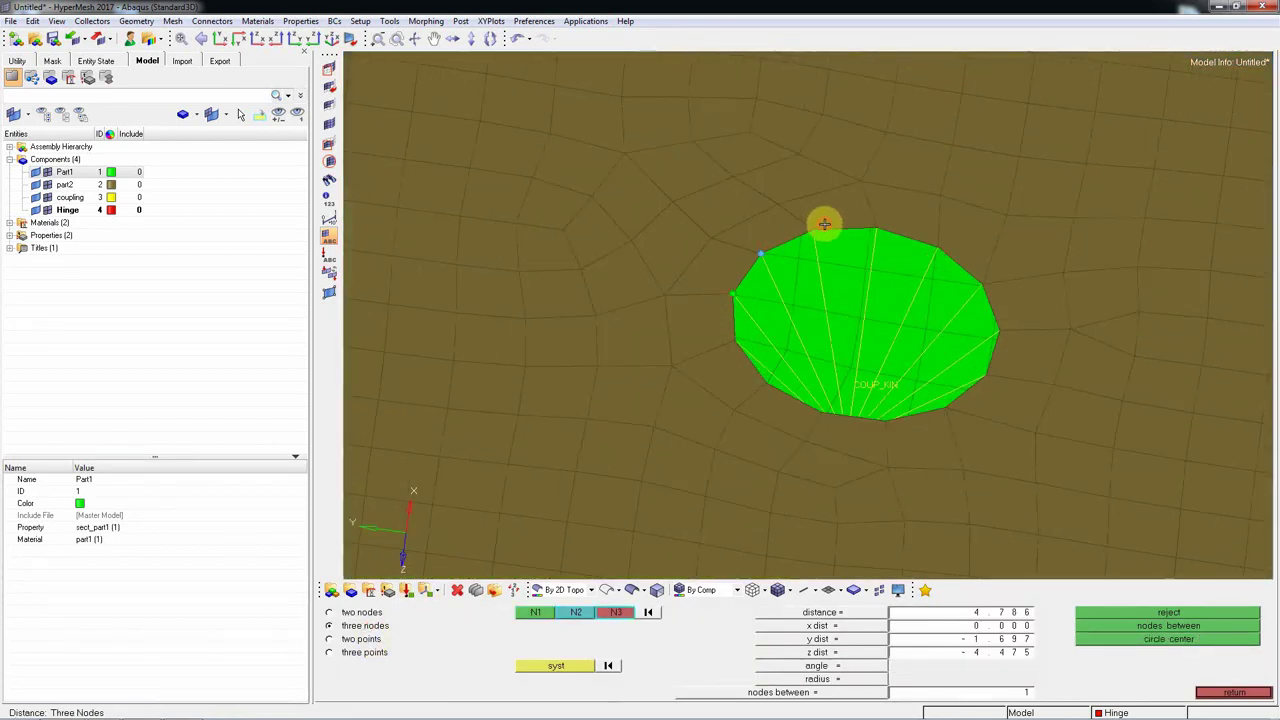
{"action": "left_click", "coordinate": [815, 229]}
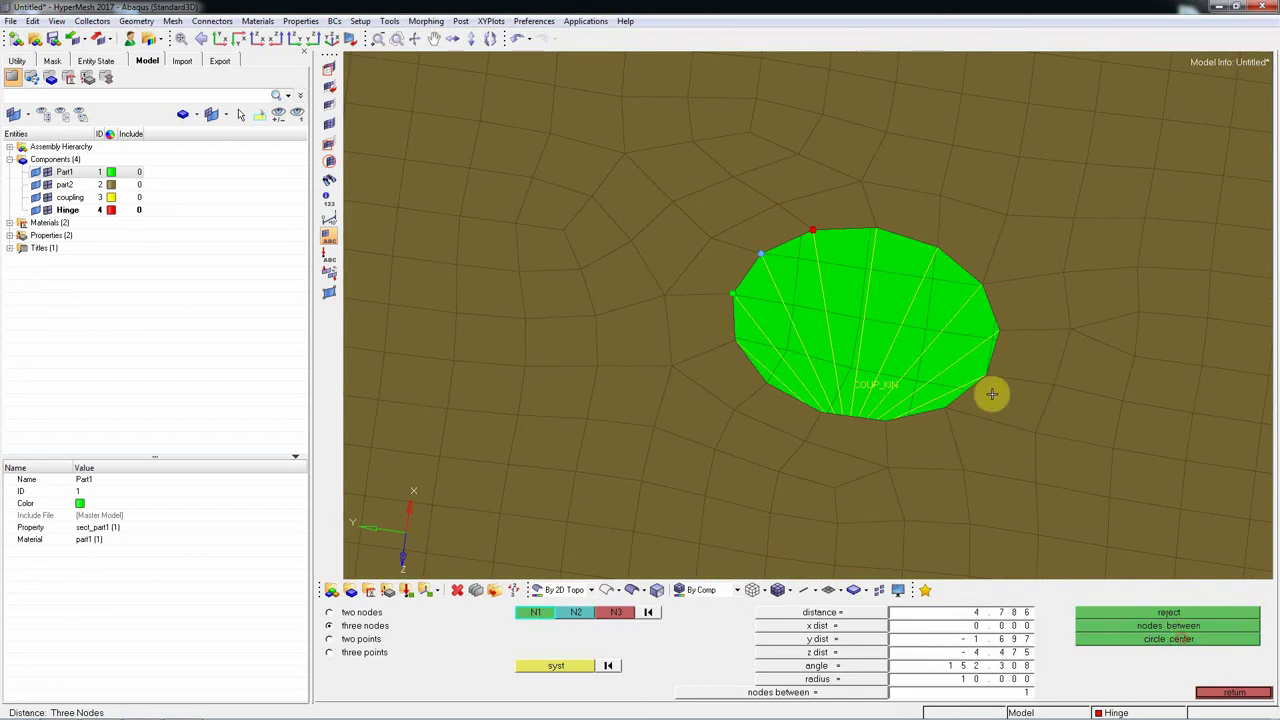
{"action": "left_click_drag", "start_coordinate": [991, 391], "coordinate": [1157, 606], "text": "ctrl"}
{"action": "left_click", "coordinate": [1160, 640]}
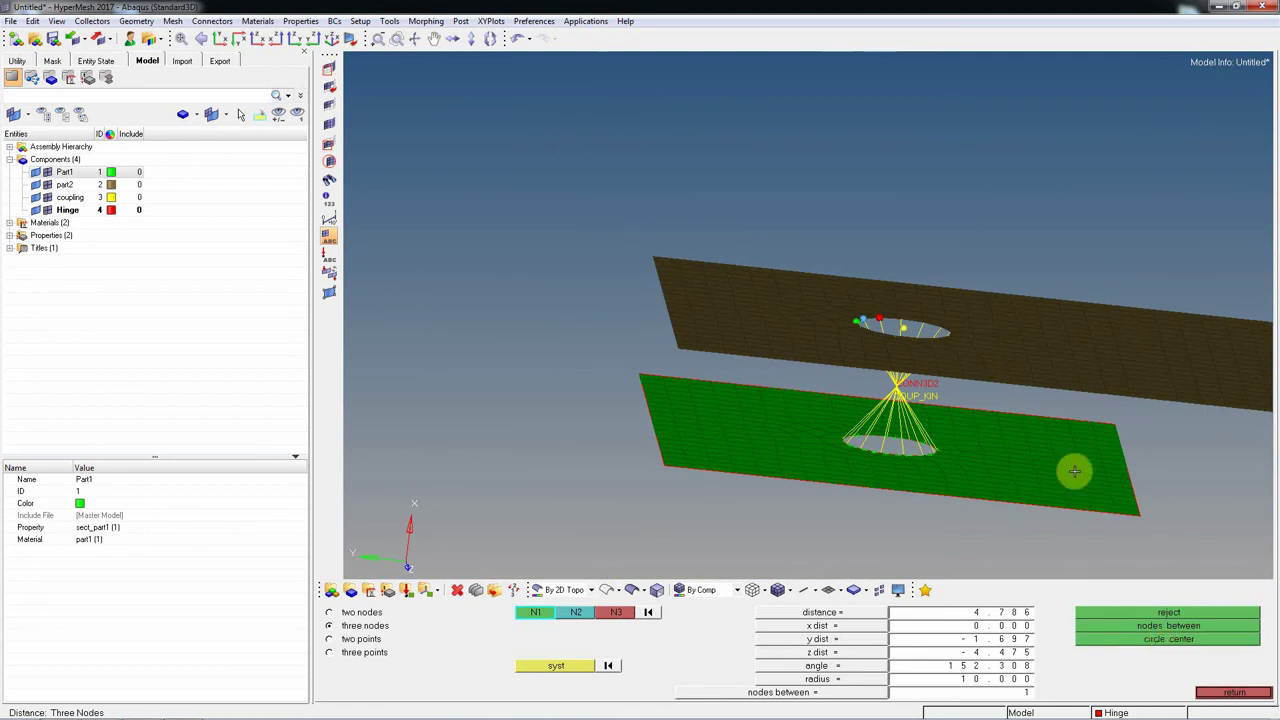
- Hide the coupling component, leaving Part1, part2 and Hinge displayed
{"action": "mouse_move", "coordinate": [1051, 391]}
{"action": "left_mouse_down", "text": "ctrl"}
{"action": "mouse_move", "coordinate": [989, 354]}
{"action": "mouse_move", "coordinate": [897, 371]}
{"action": "left_mouse_up", "text": "ctrl"}
{"action": "scroll", "coordinate": [886, 371], "scroll_direction": "up", "scroll_amount": 4}
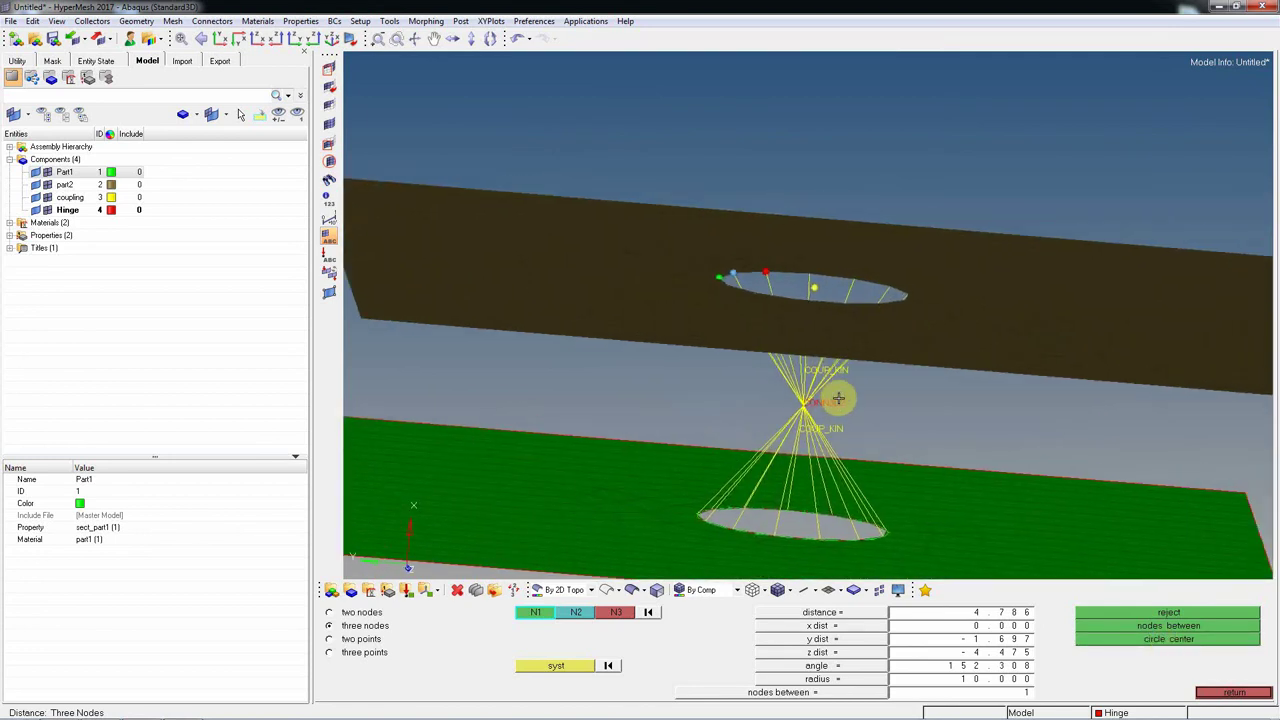
{"action": "key", "text": "shift+F4"}
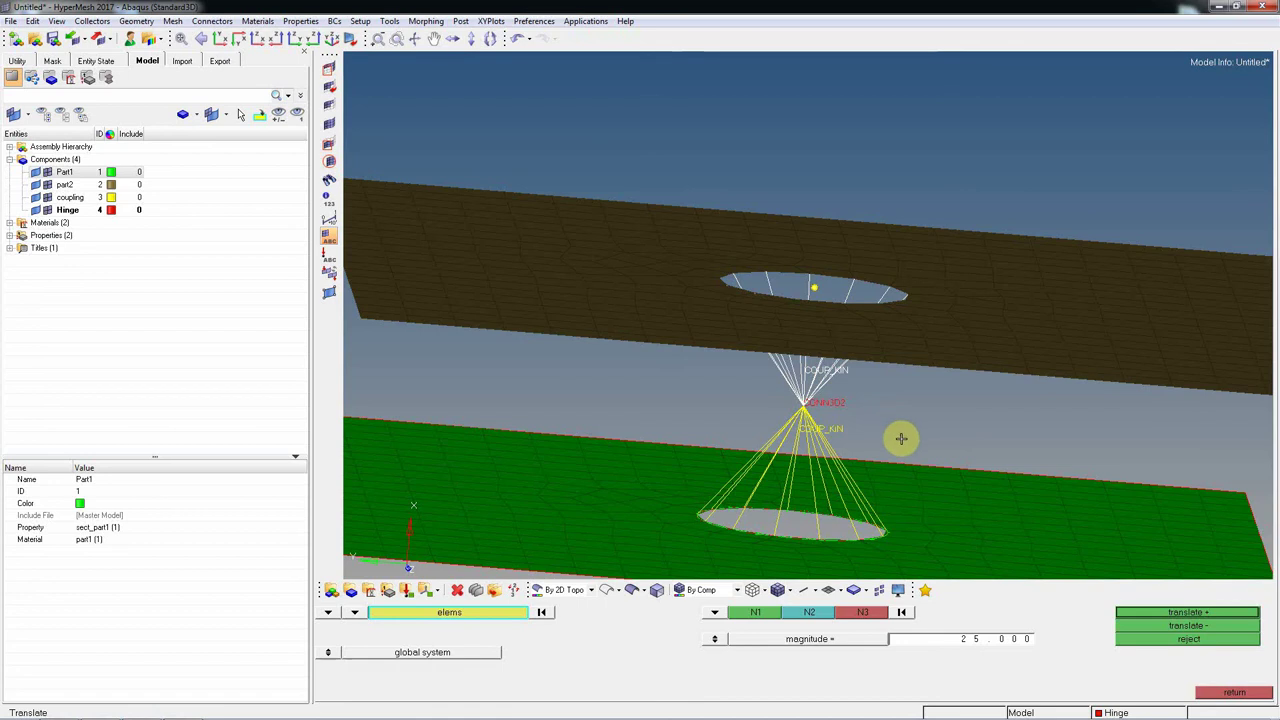
{"action": "key", "text": "F4"}
{"action": "key", "text": "d"}
{"action": "left_click", "coordinate": [818, 378]}
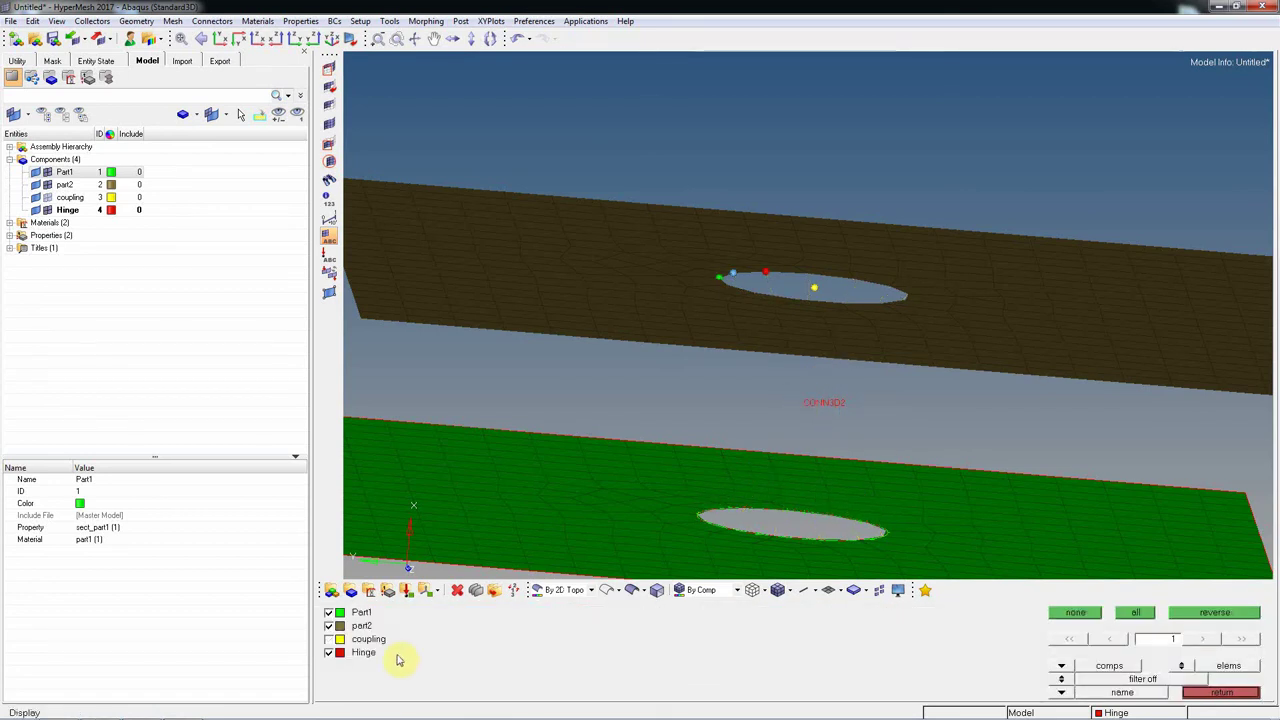
- Display the coupling component instead of Hinge and duplicate the node shared by both couplings for translation
{"action": "left_click", "coordinate": [331, 640]}
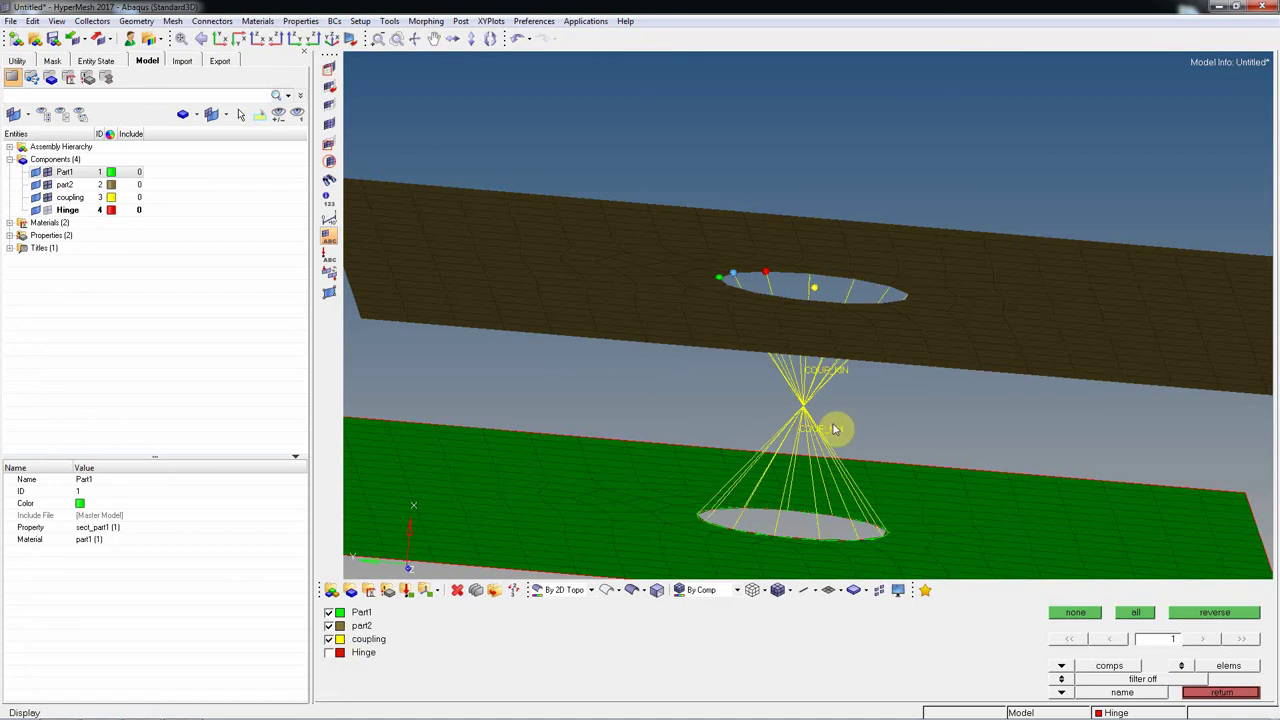
{"action": "key", "text": "shift+F4"}
{"action": "left_click", "coordinate": [331, 614]}
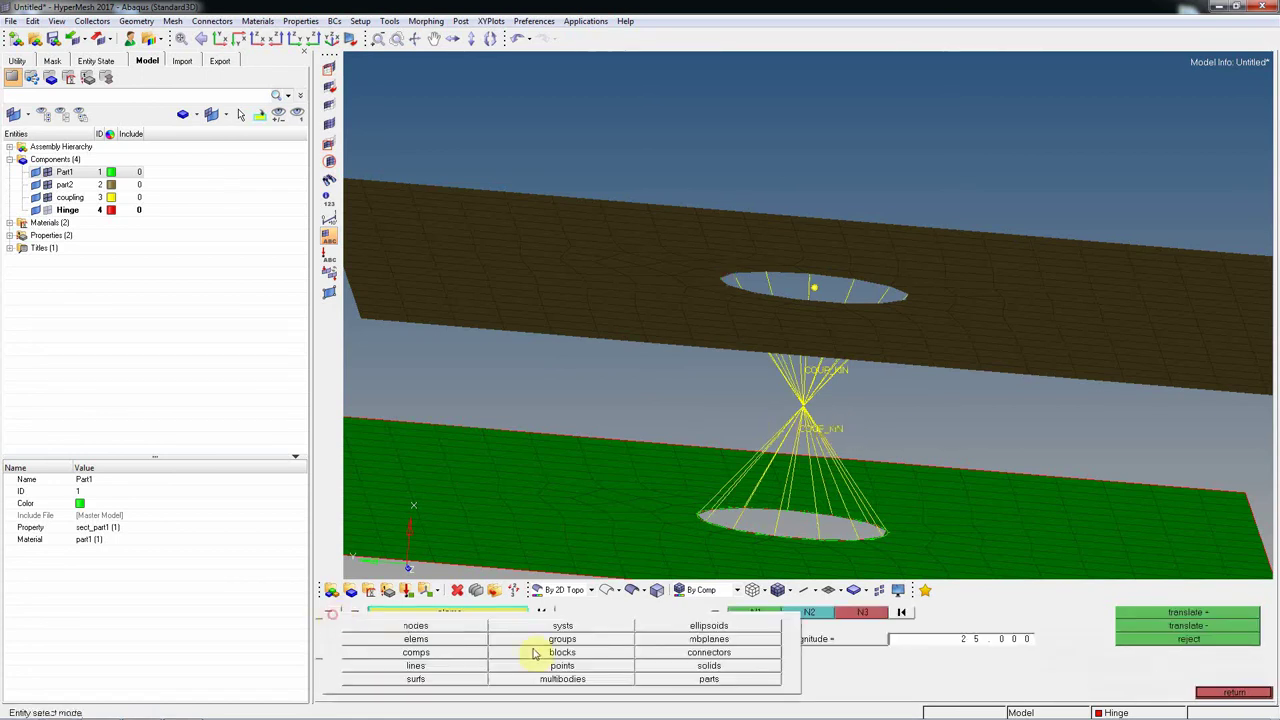
{"action": "left_click", "coordinate": [415, 627]}
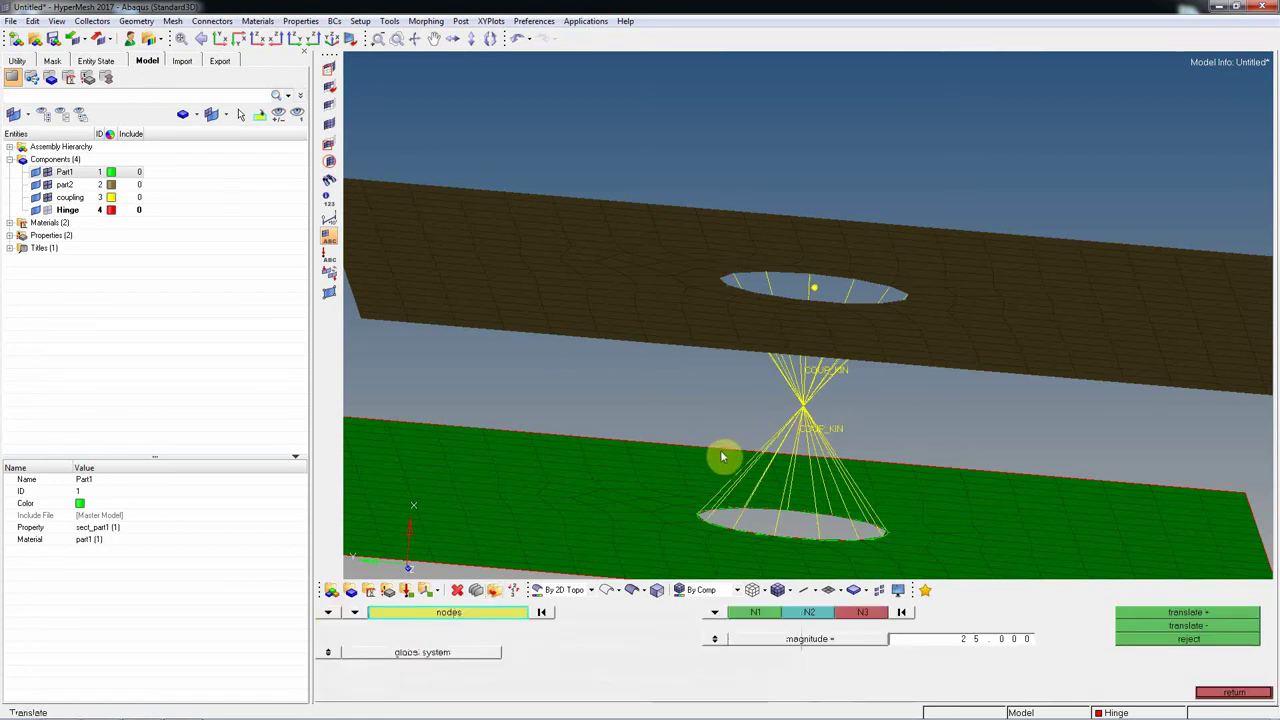
{"action": "left_click", "coordinate": [806, 404]}
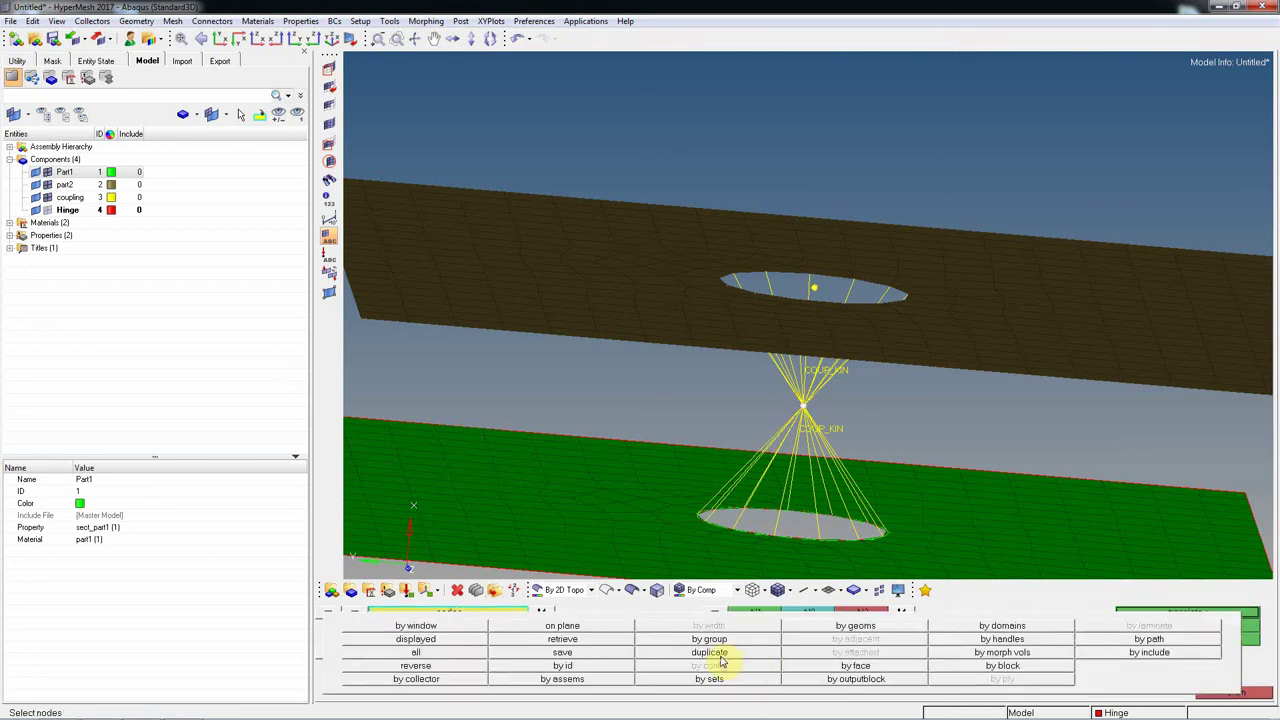
{"action": "left_click", "coordinate": [719, 653]}
- Translate the duplicated node by a magnitude of 5 along a direction defined by two nodes on Part1's edge
{"action": "left_click_drag", "start_coordinate": [877, 514], "coordinate": [963, 517], "text": "ctrl"}
{"action": "left_click", "coordinate": [1027, 529]}
{"action": "key", "text": "f"}
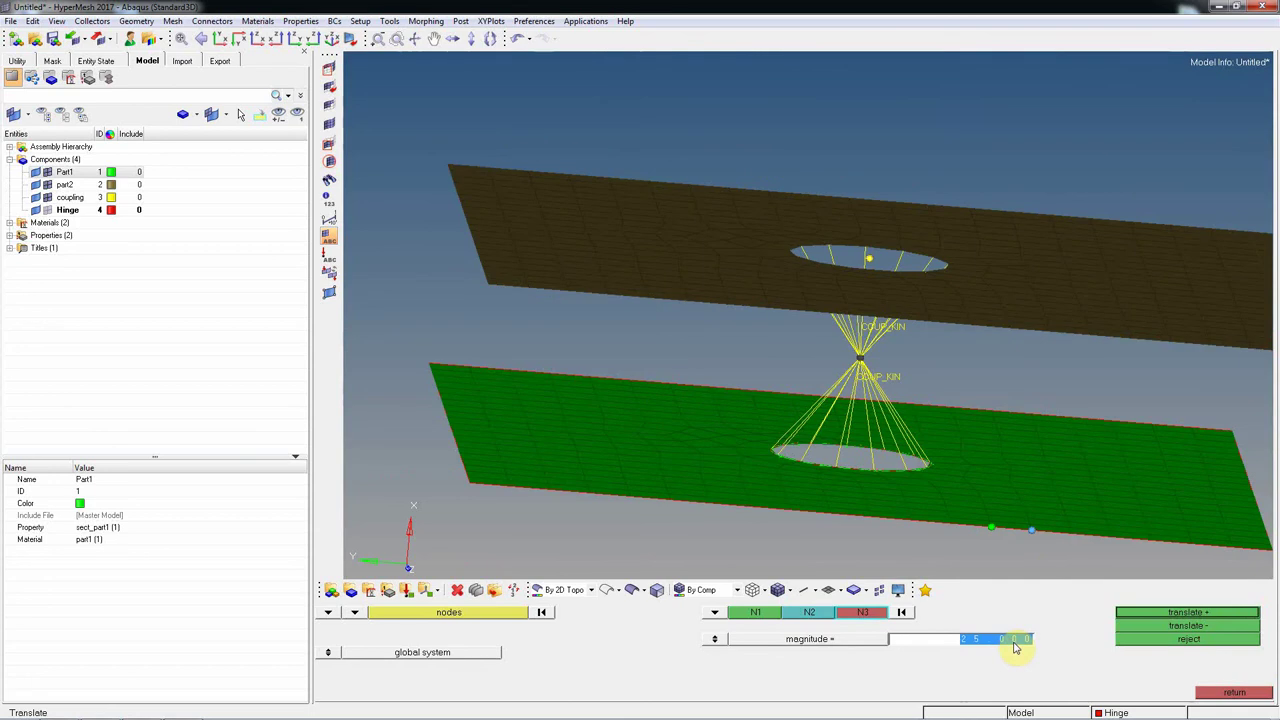
{"action": "left_click", "coordinate": [1179, 627]}
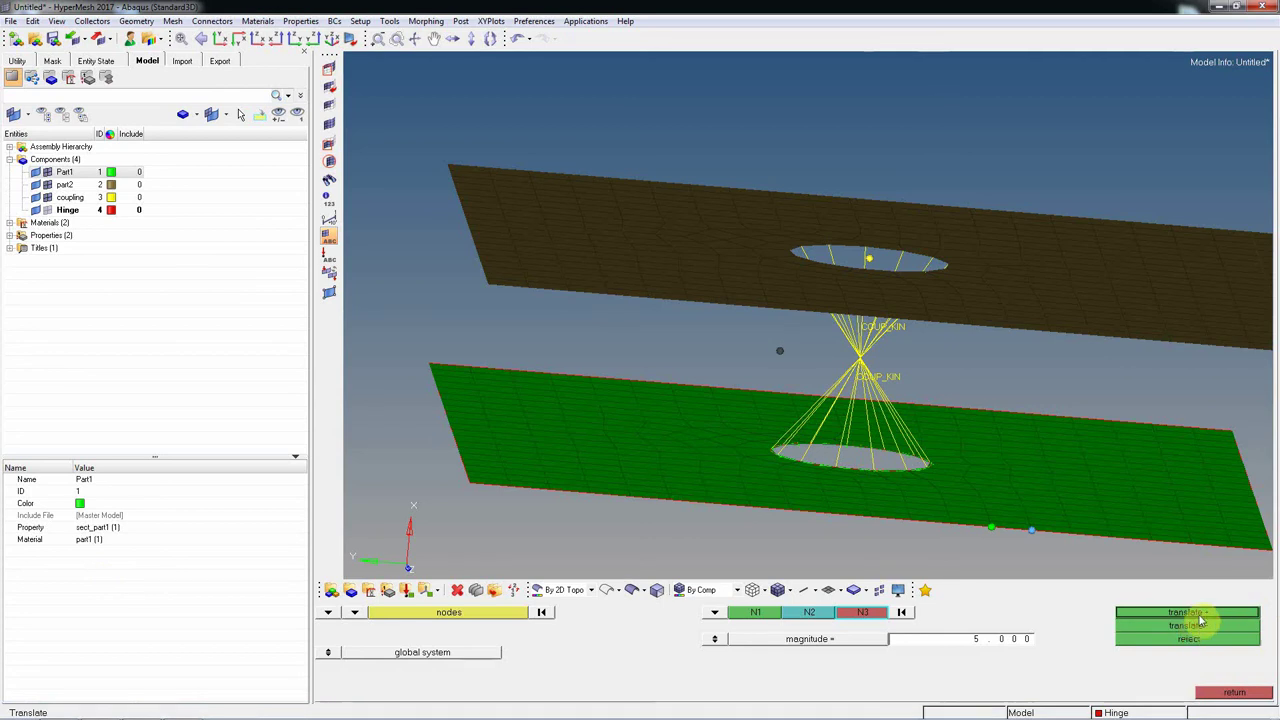
{"action": "left_click_drag", "start_coordinate": [870, 262], "coordinate": [966, 371], "text": "ctrl"}
{"action": "key", "text": "Escape"}
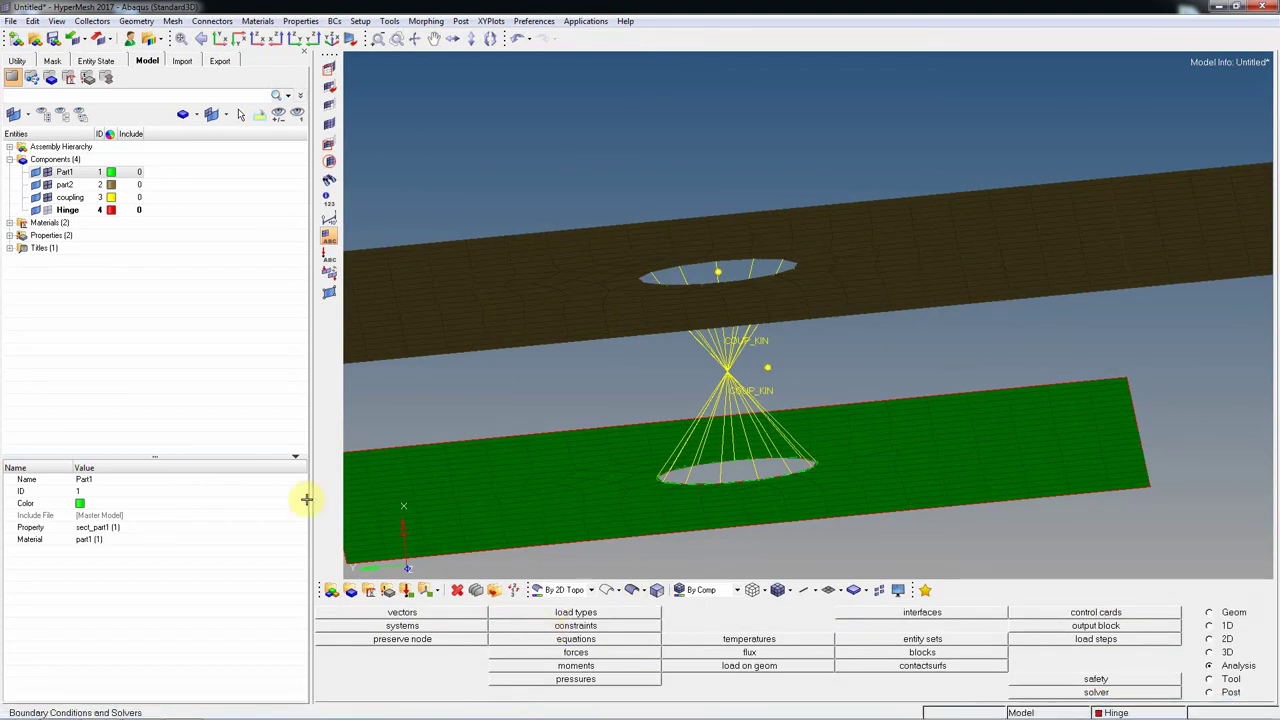
- Define a rectangular system by node reference, with its origin at the coupling node and x-axis toward part2's hole-centre node
{"action": "left_click", "coordinate": [434, 628]}
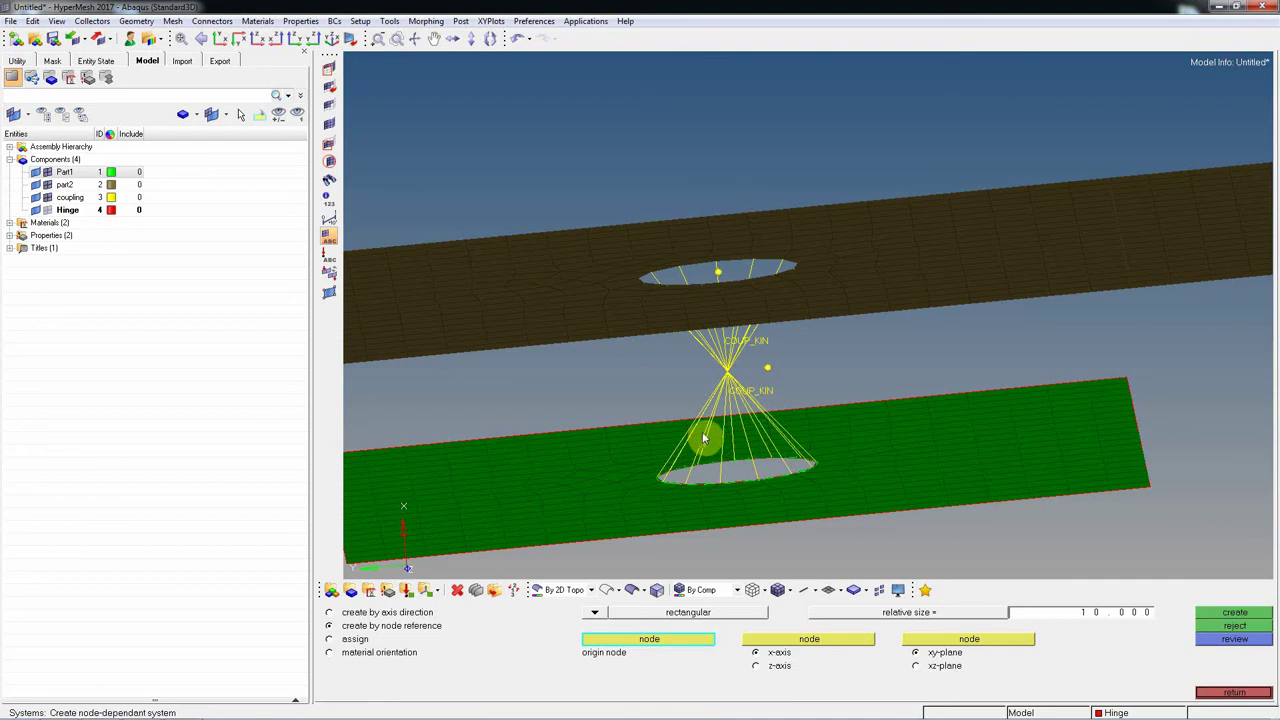
{"action": "scroll", "coordinate": [731, 346], "scroll_direction": "up", "scroll_amount": 4}
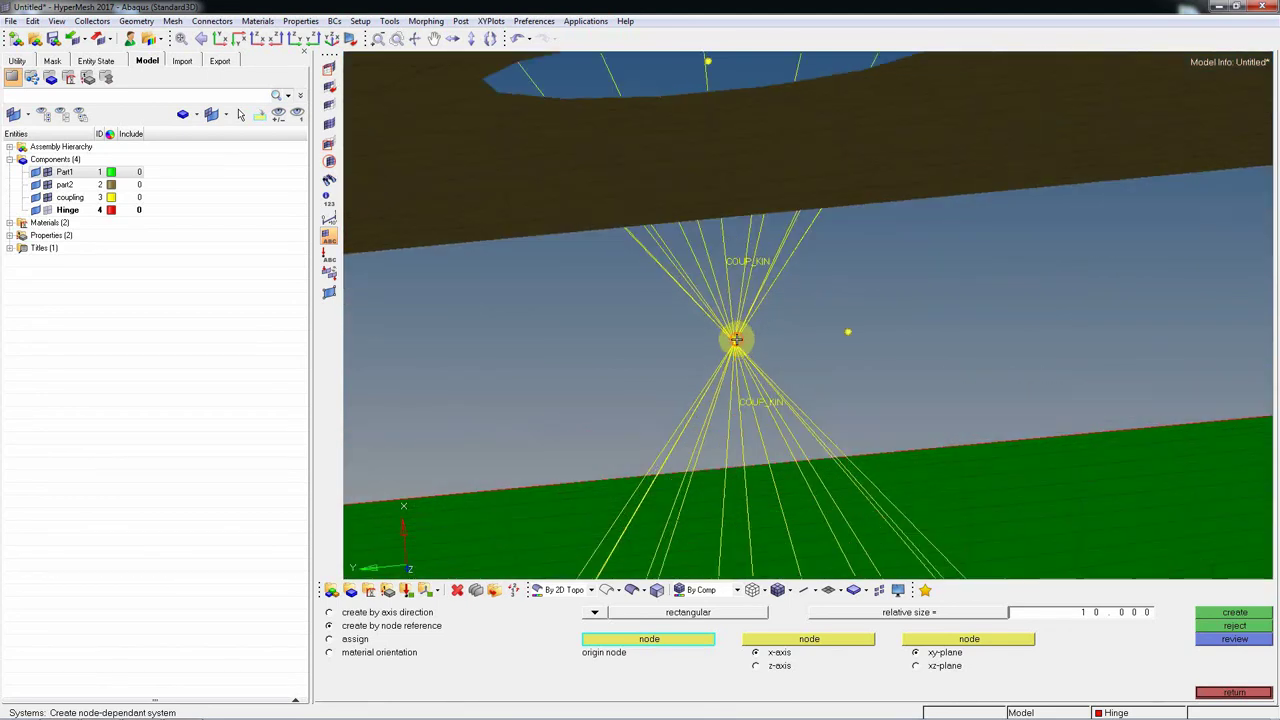
{"action": "left_click", "coordinate": [735, 340]}
{"action": "scroll", "coordinate": [762, 358], "scroll_direction": "down", "scroll_amount": 4}
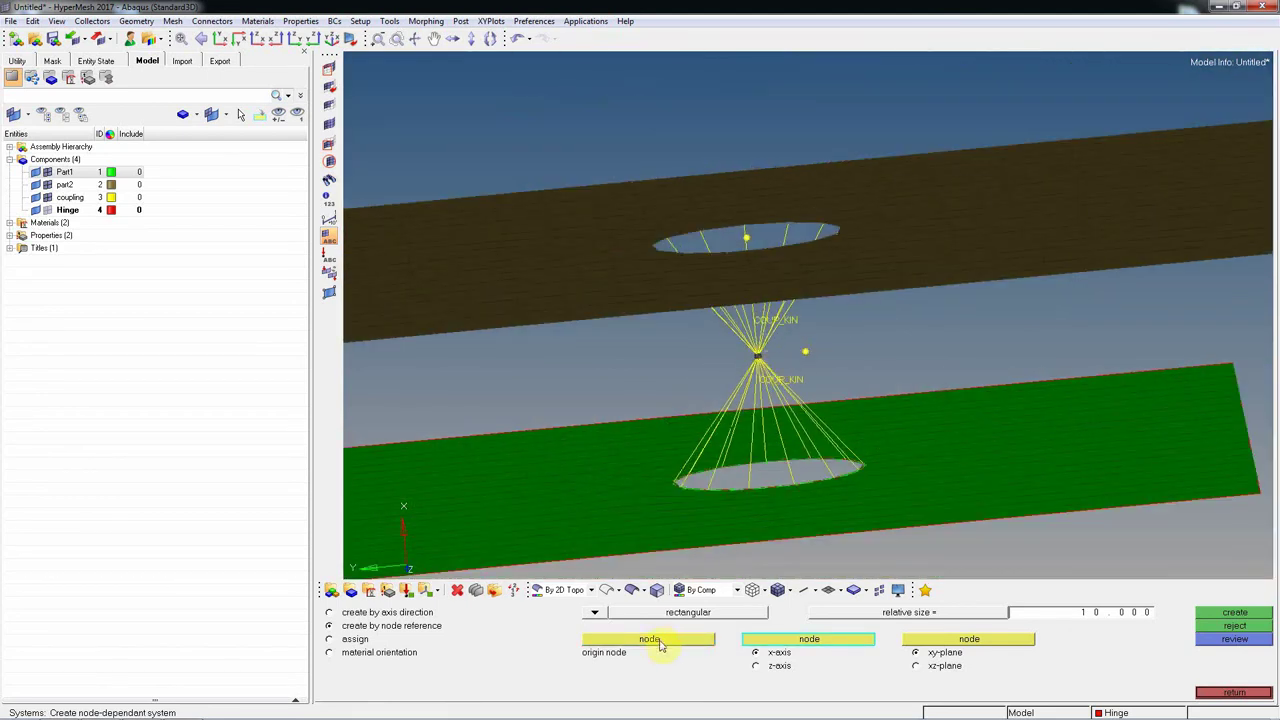
{"action": "left_click", "coordinate": [660, 645]}
{"action": "left_click", "coordinate": [780, 645]}
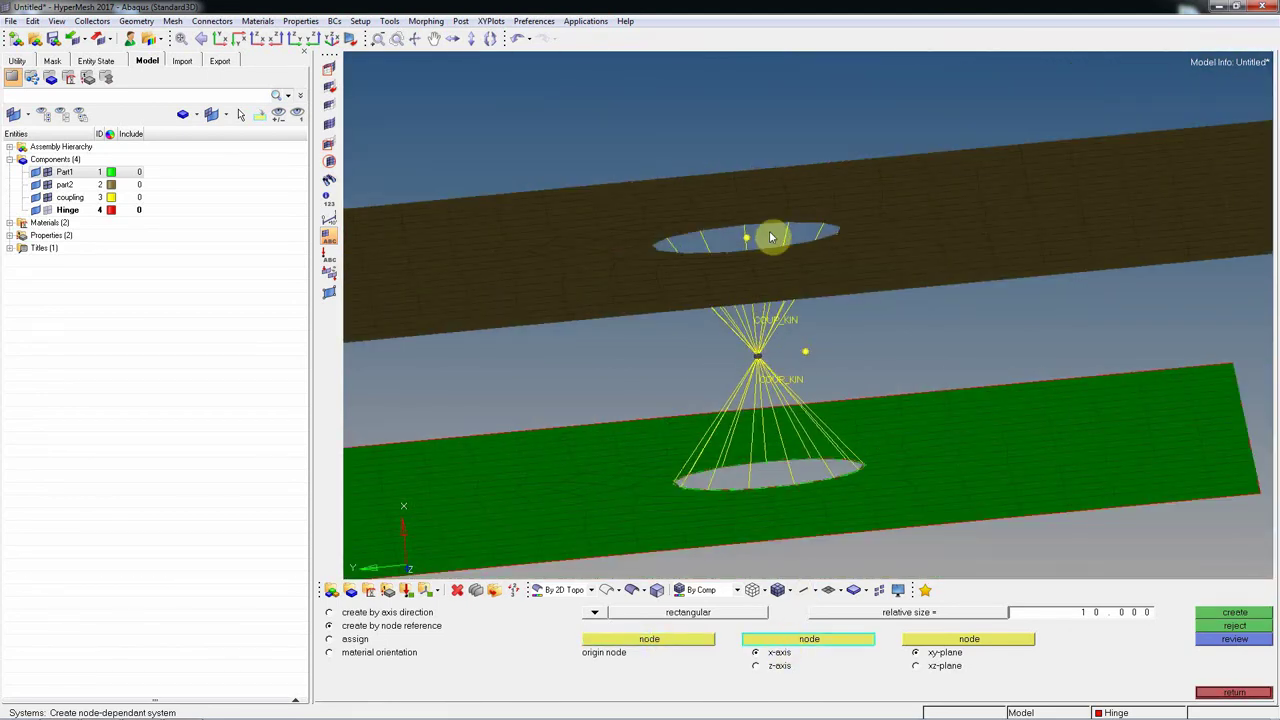
{"action": "scroll", "coordinate": [828, 270], "scroll_direction": "up", "scroll_amount": 4}
{"action": "left_click", "coordinate": [751, 261]}
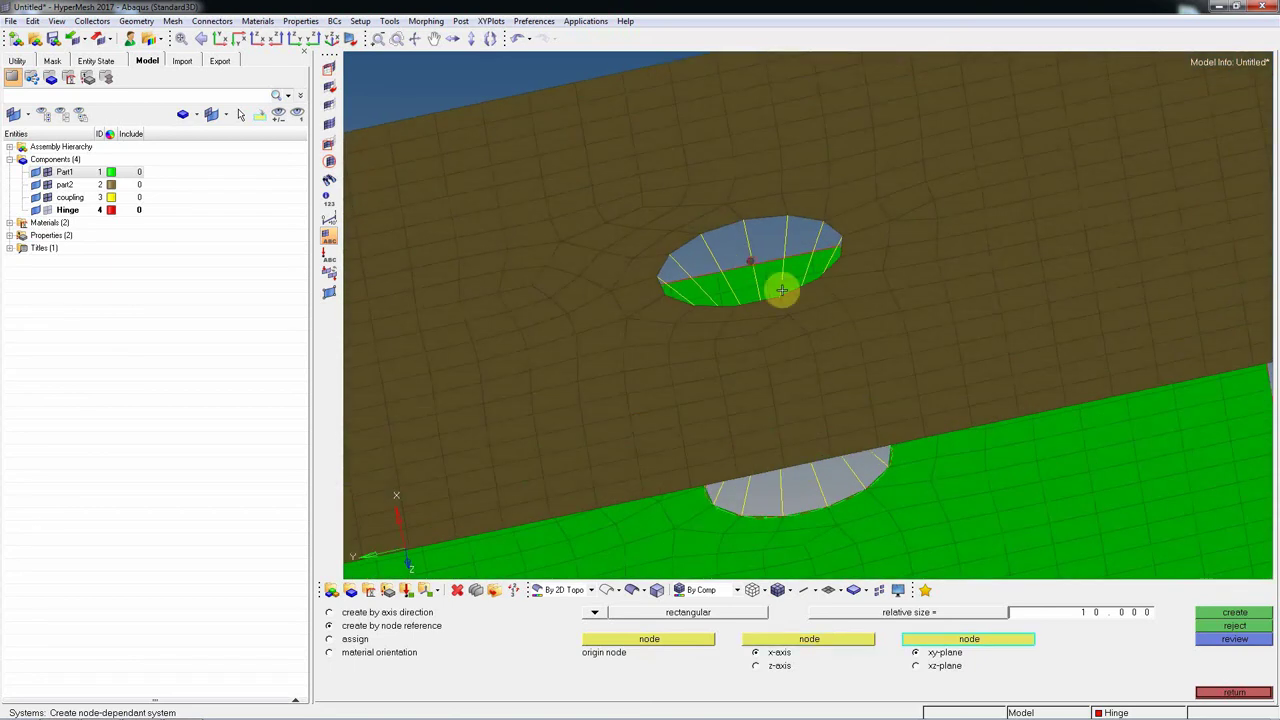
- Use the translated node as the xy-plane reference and create the rectangular system
{"action": "scroll", "coordinate": [776, 289], "scroll_direction": "down", "scroll_amount": 4}
{"action": "scroll", "coordinate": [806, 350], "scroll_direction": "up", "scroll_amount": 2}
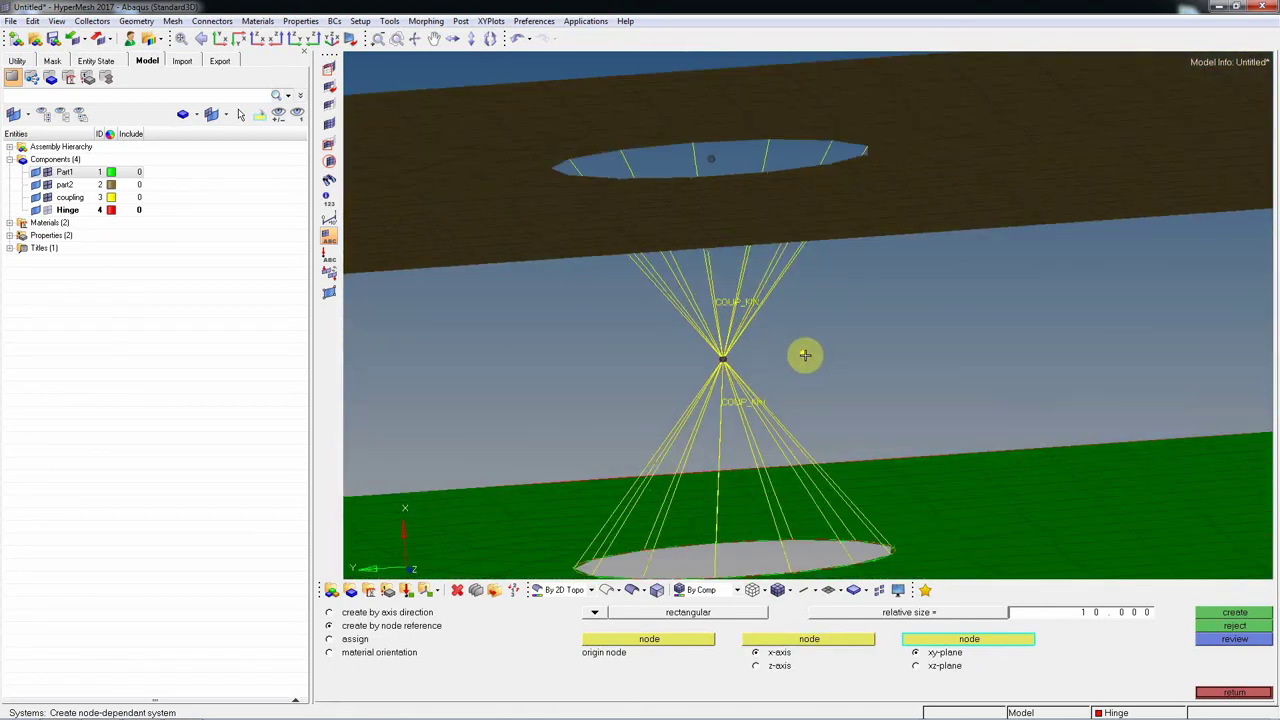
{"action": "left_click", "coordinate": [805, 355]}
{"action": "scroll", "coordinate": [814, 300], "scroll_direction": "down", "scroll_amount": 3}
{"action": "left_click_drag", "start_coordinate": [814, 300], "coordinate": [930, 320], "text": "ctrl"}
{"action": "scroll", "coordinate": [881, 299], "scroll_direction": "up", "scroll_amount": 2}
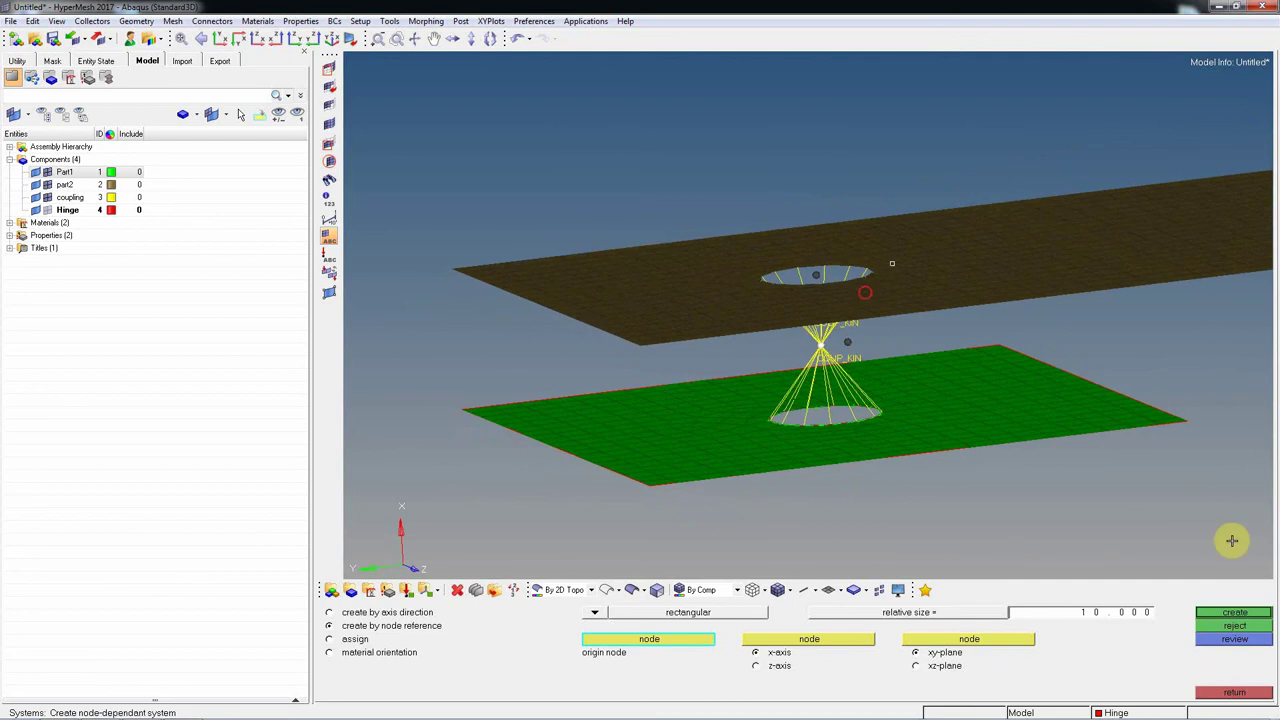
{"action": "left_click", "coordinate": [1238, 614]}
{"action": "left_click_drag", "start_coordinate": [926, 394], "coordinate": [851, 366], "text": "ctrl"}
{"action": "scroll", "coordinate": [813, 320], "scroll_direction": "up", "scroll_amount": 2}
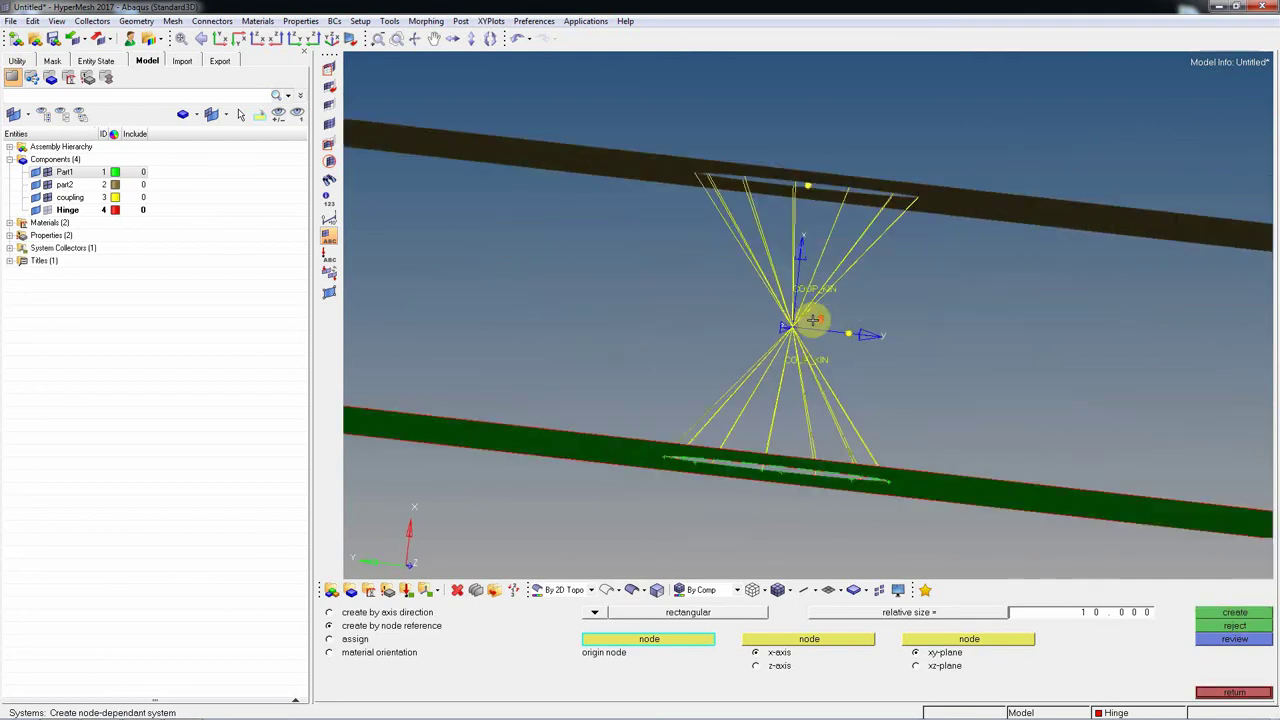
{"action": "scroll", "coordinate": [813, 320], "scroll_direction": "up", "scroll_amount": 2}
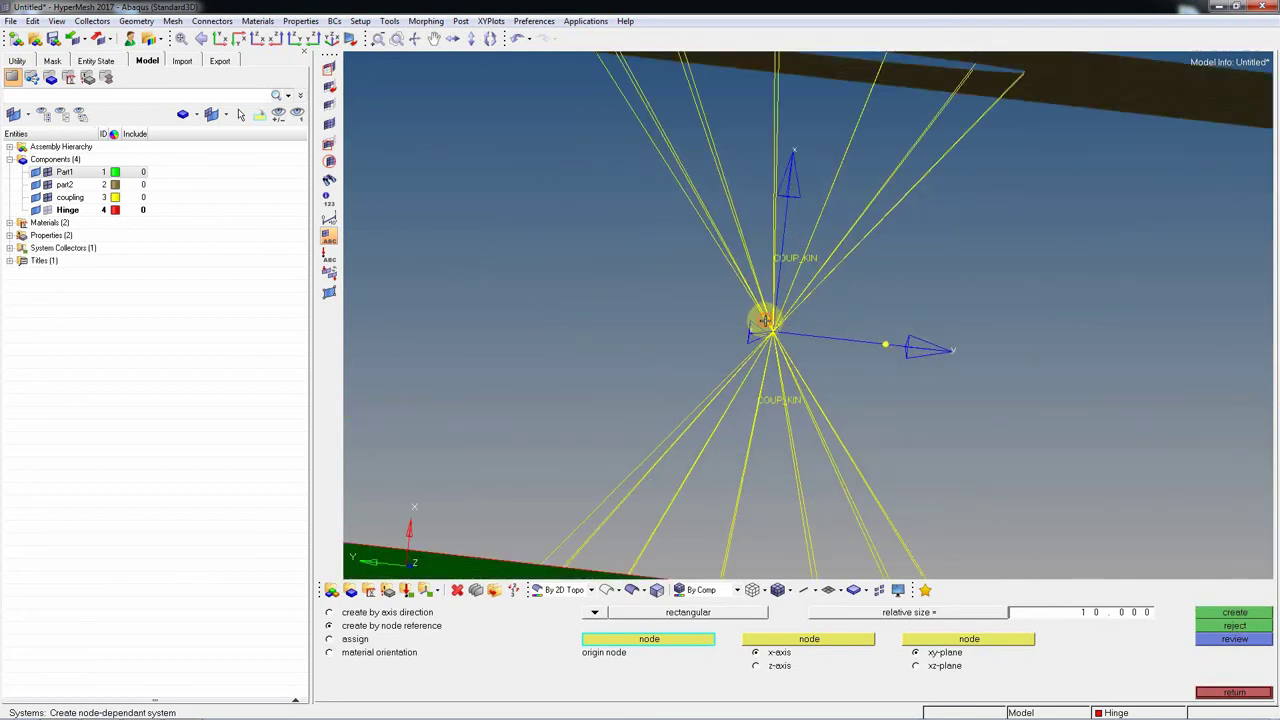
{"action": "mouse_move", "coordinate": [766, 320]}
{"action": "left_mouse_down", "text": "ctrl"}
{"action": "mouse_move", "coordinate": [780, 360]}
{"action": "mouse_move", "coordinate": [763, 369]}
{"action": "mouse_move", "coordinate": [801, 308]}
{"action": "left_mouse_up", "text": "ctrl"}
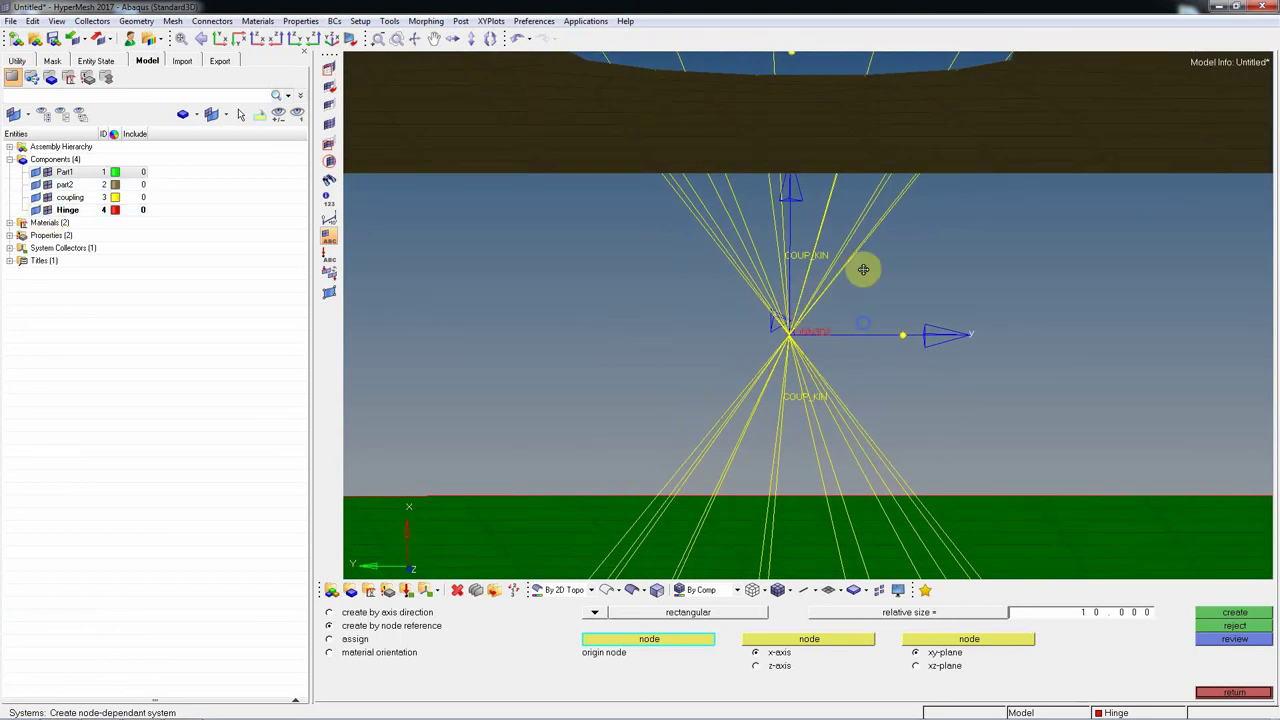
{"action": "left_click_drag", "start_coordinate": [857, 266], "coordinate": [857, 257], "text": "ctrl"}
{"action": "key", "text": "Escape"}
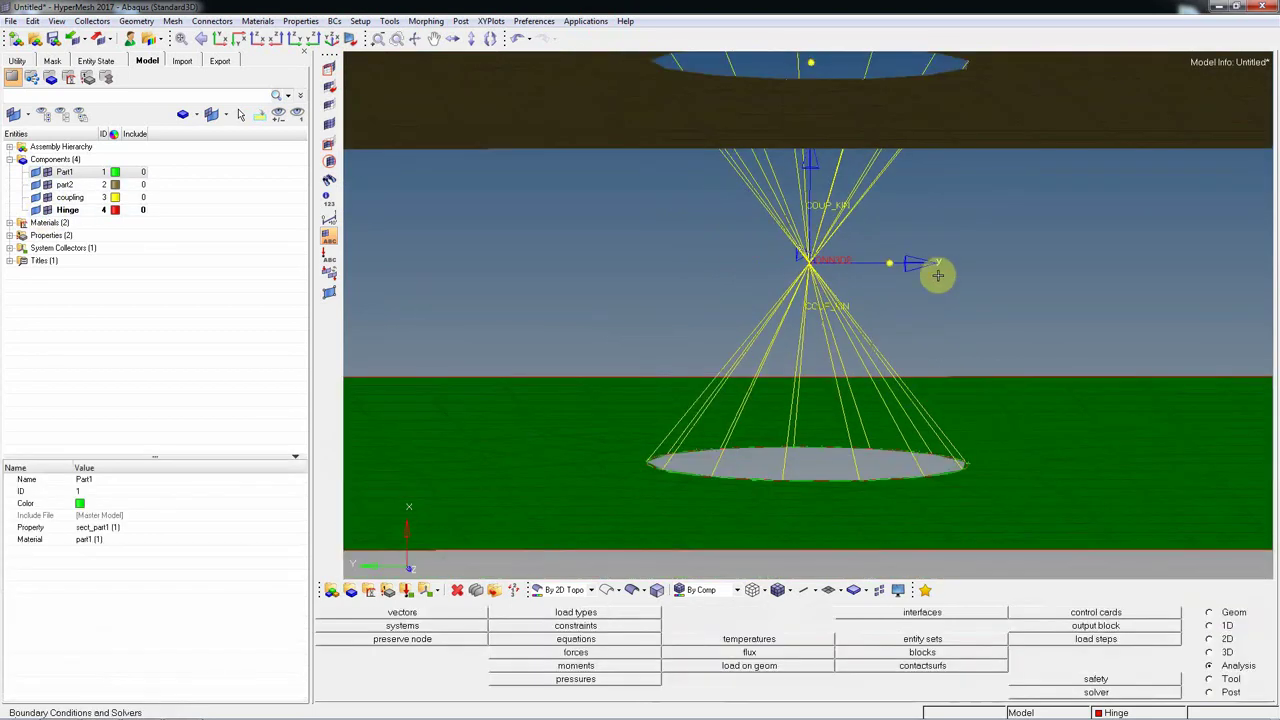
- Define a new property named "Hinge props" with type LINE SECTION and card image CONNECTORSECTION
{"action": "left_click", "coordinate": [391, 594]}
{"action": "left_click", "coordinate": [683, 620]}
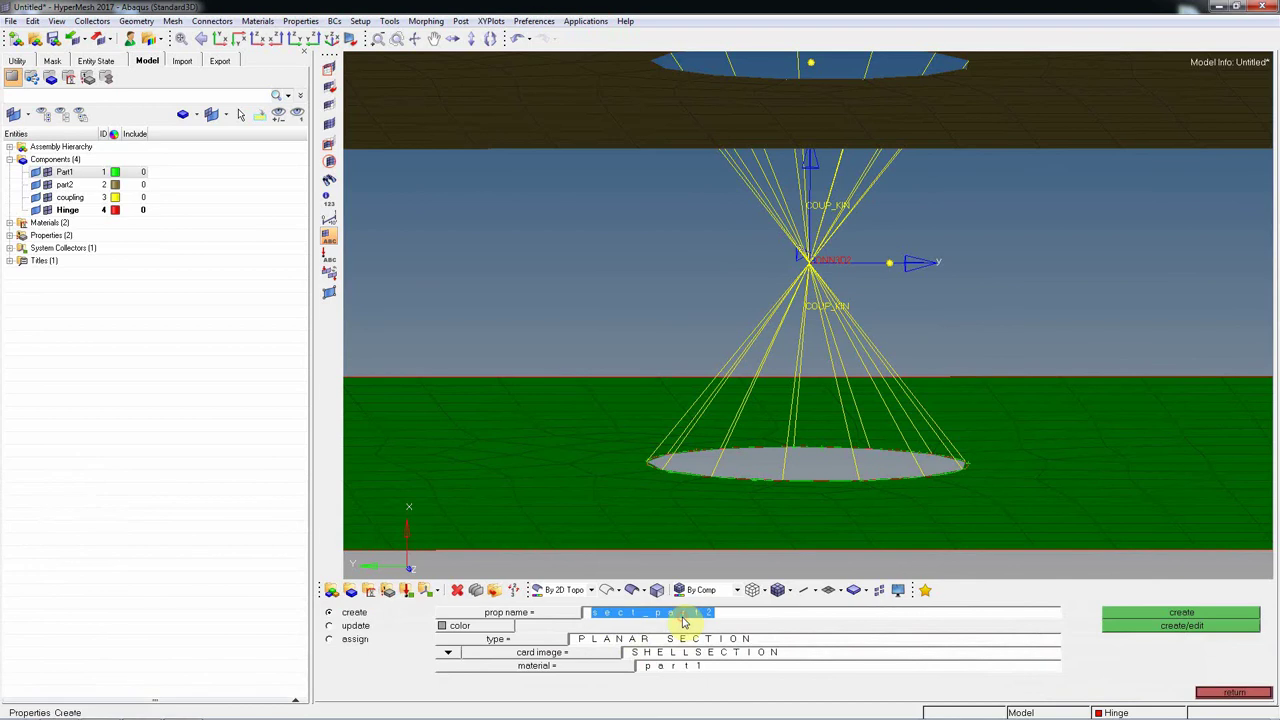
{"action": "type", "text": "cc_"}
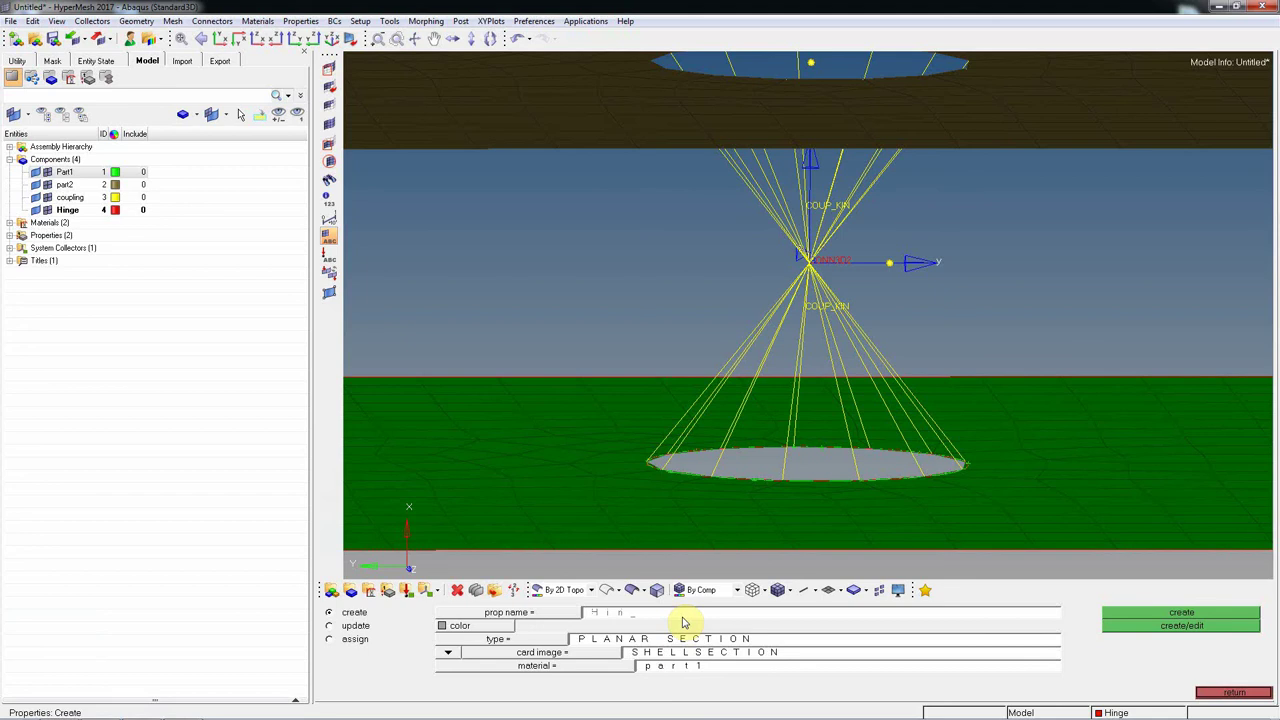
{"action": "type", "text": "e"}
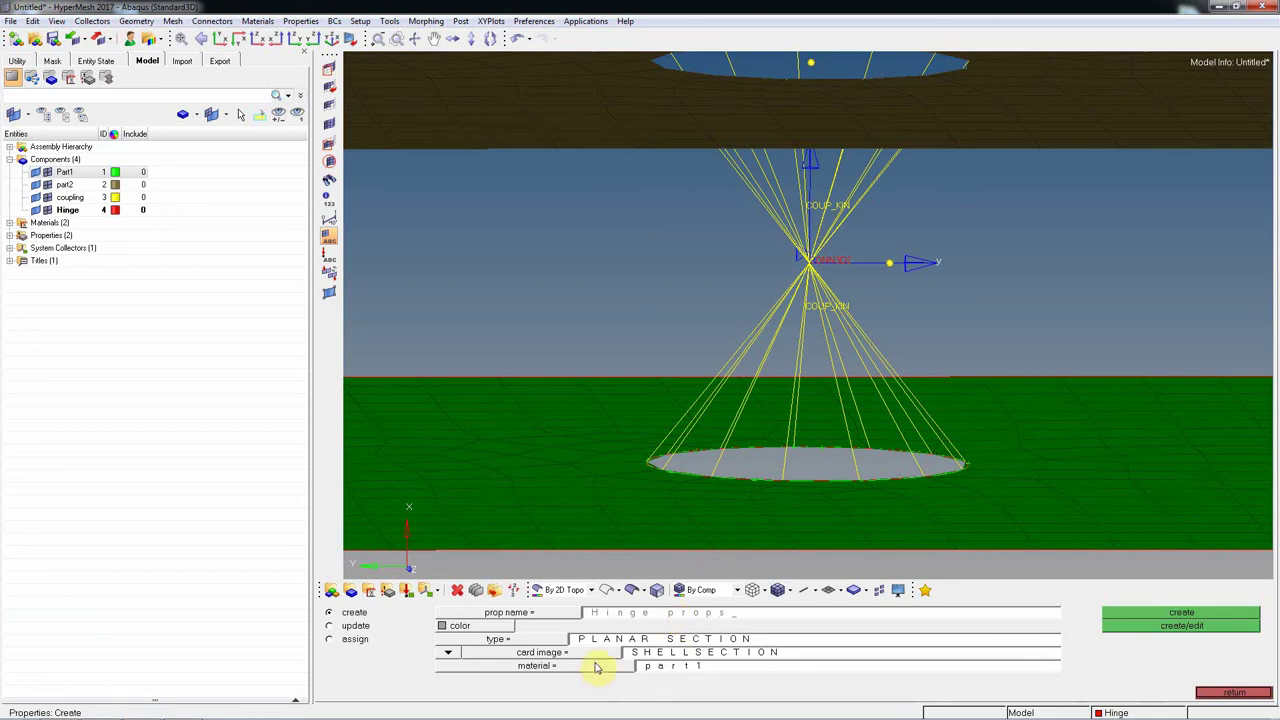
{"action": "left_click", "coordinate": [558, 650]}
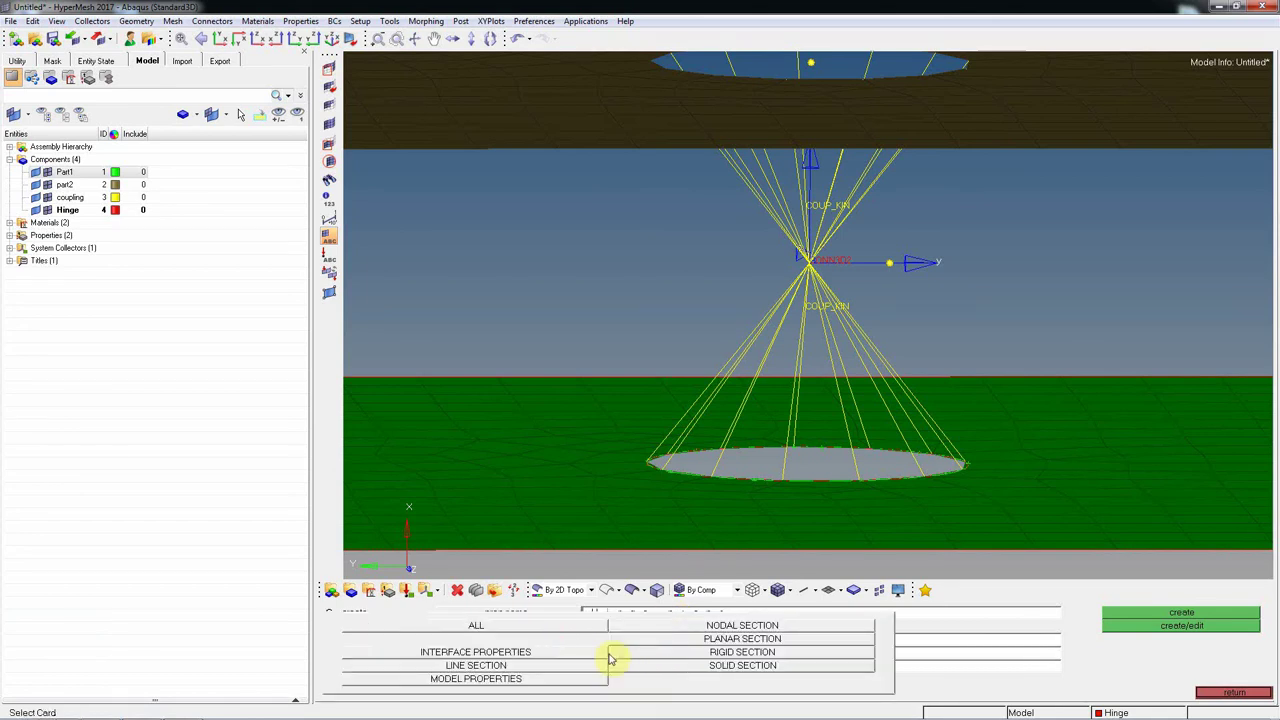
{"action": "left_click", "coordinate": [530, 666]}
{"action": "left_click", "coordinate": [562, 652]}
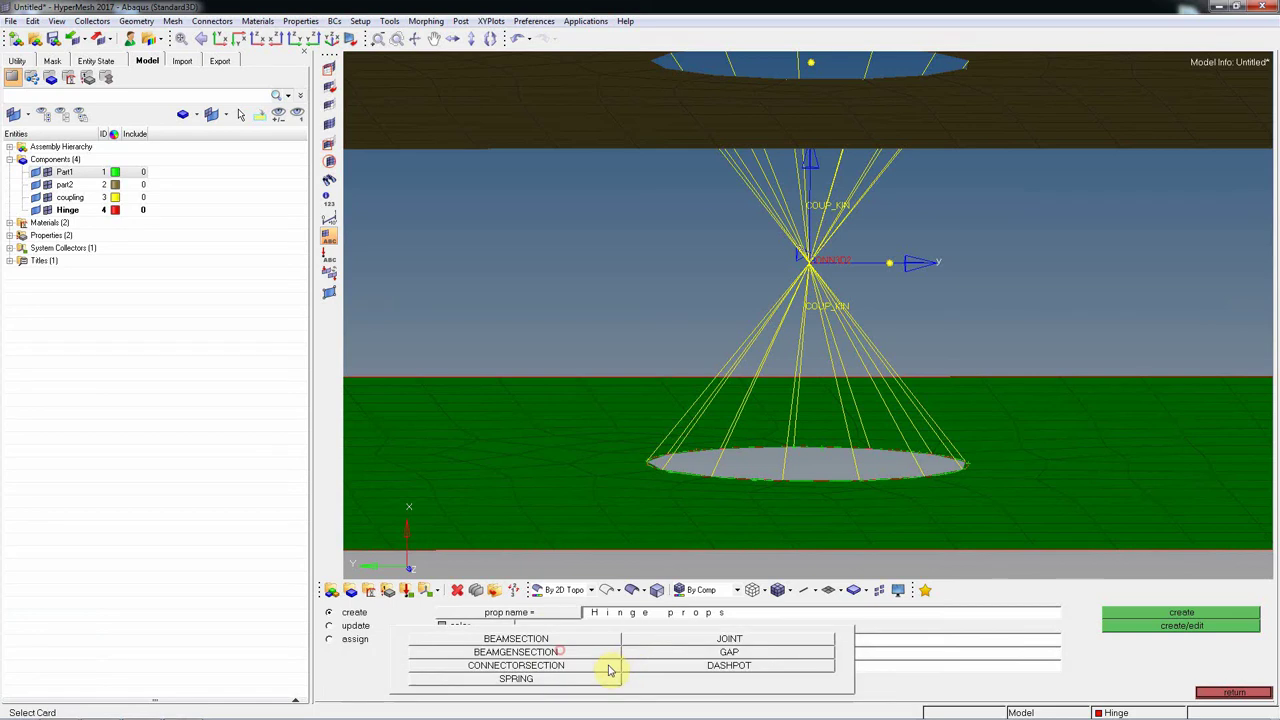
{"action": "left_click", "coordinate": [538, 666]}
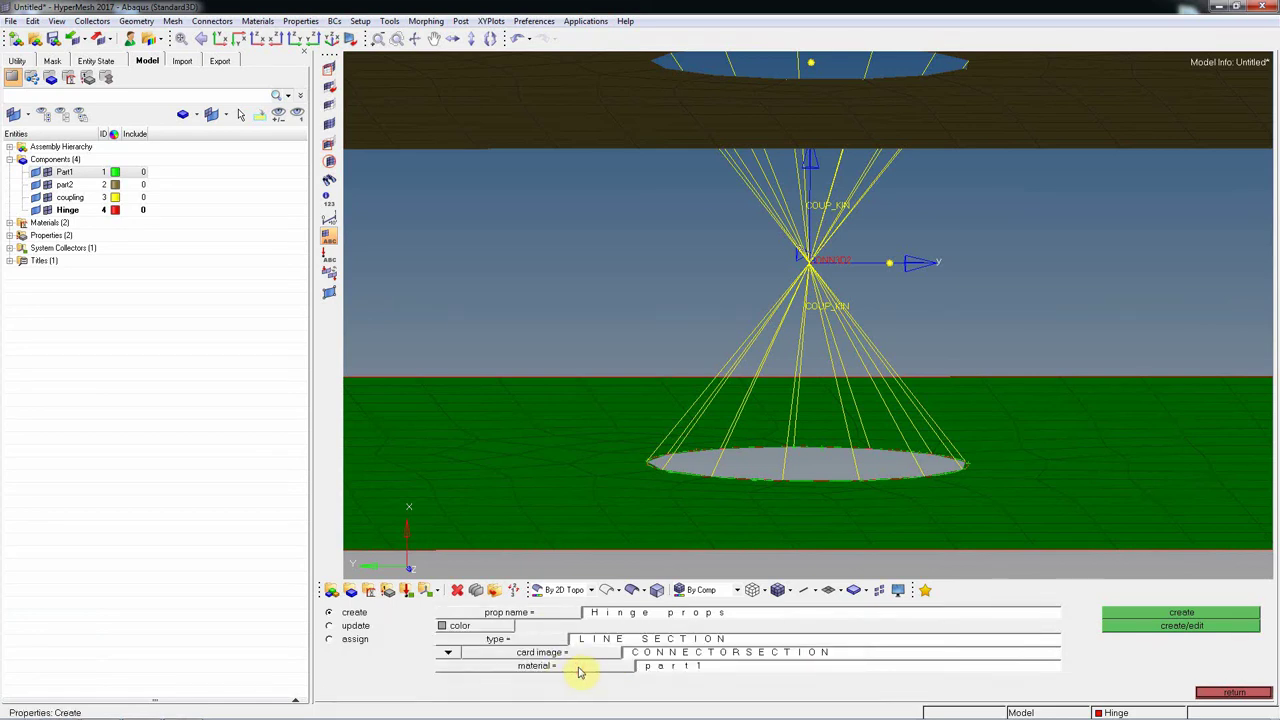
- Create the Hinge props property without a material and enable No_auto_prefix_for_names on its card
{"action": "left_click", "coordinate": [578, 671]}
{"action": "left_click", "coordinate": [1200, 692]}
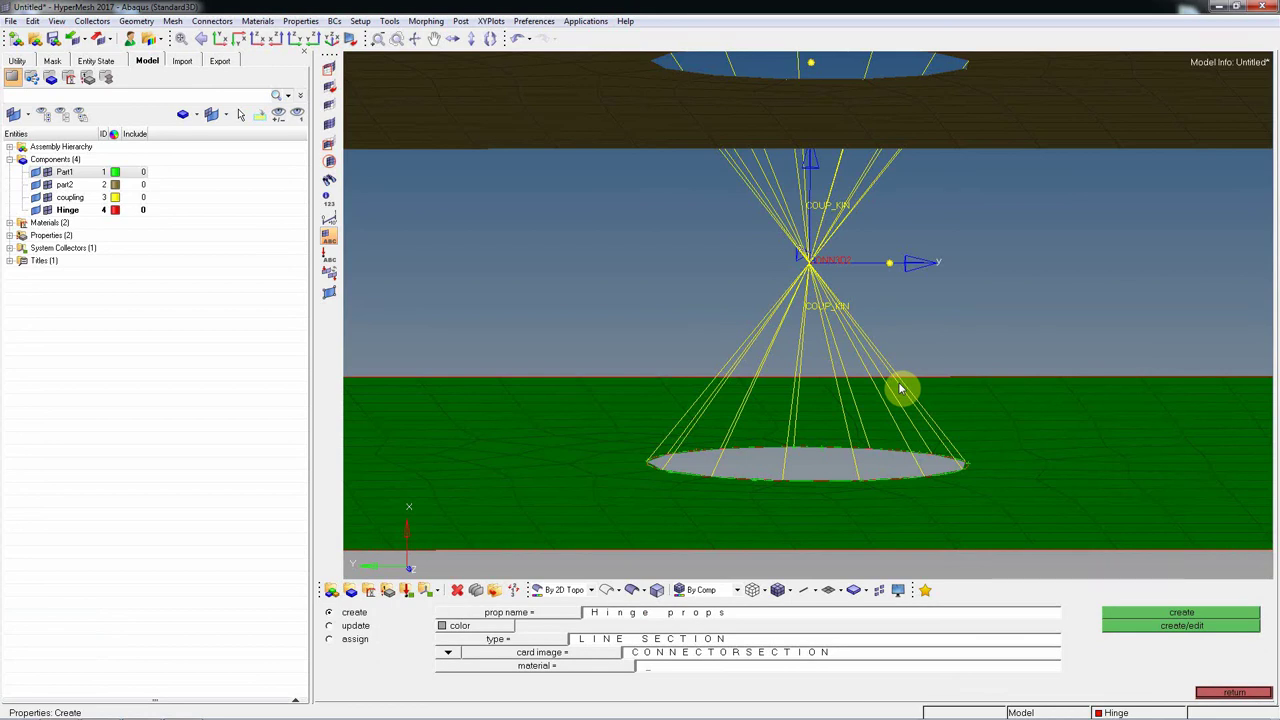
{"action": "left_click", "coordinate": [1165, 628]}
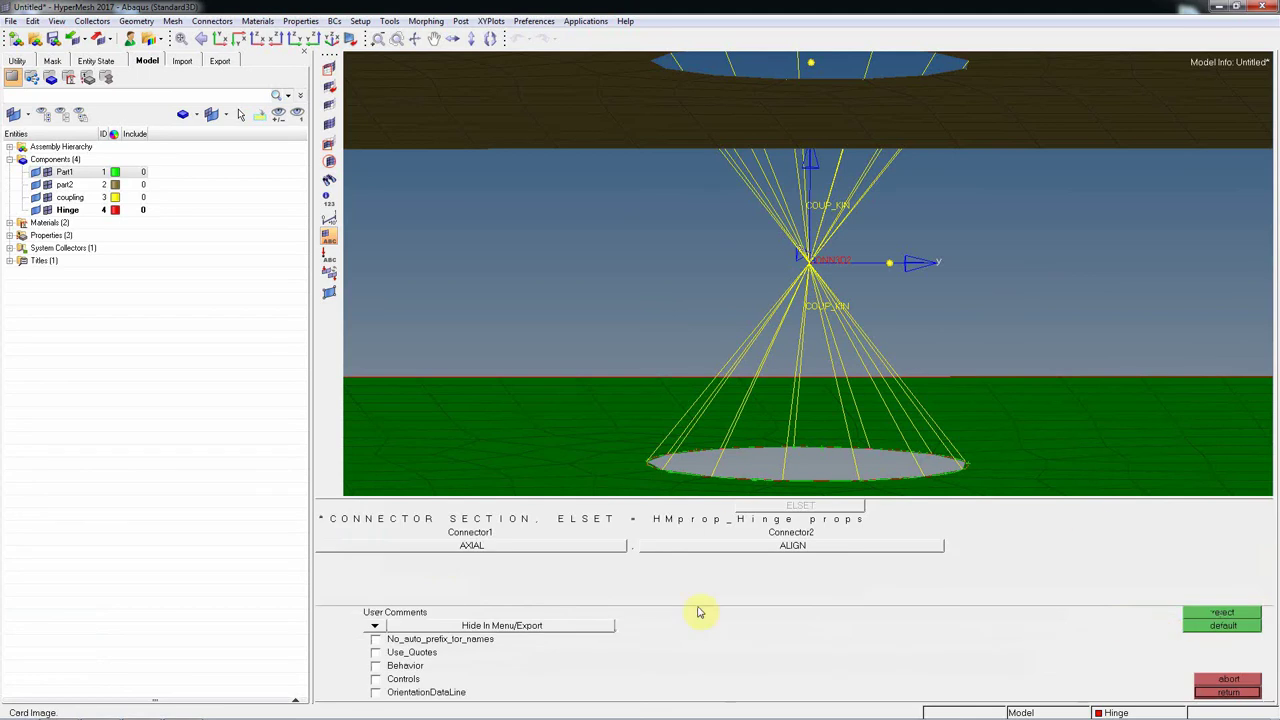
{"action": "left_click", "coordinate": [395, 642]}
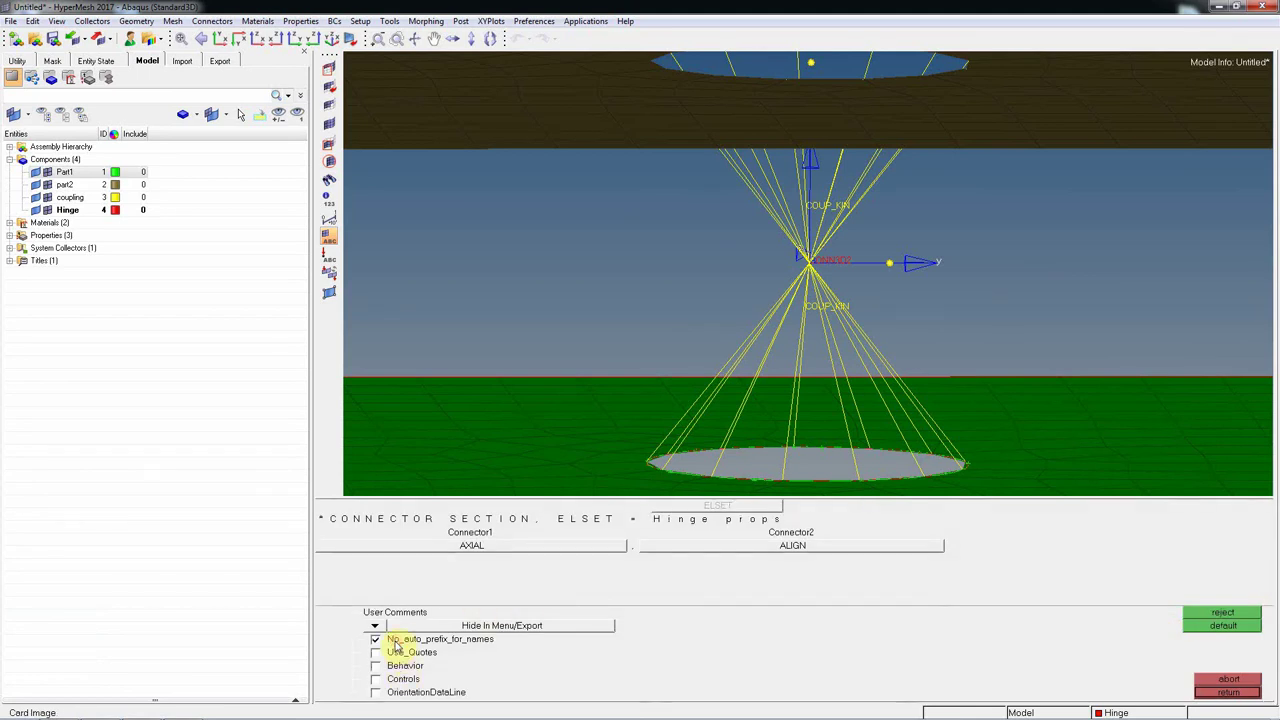
- Set the connector section's Connector1 type to HINGE
{"action": "left_click", "coordinate": [489, 545]}
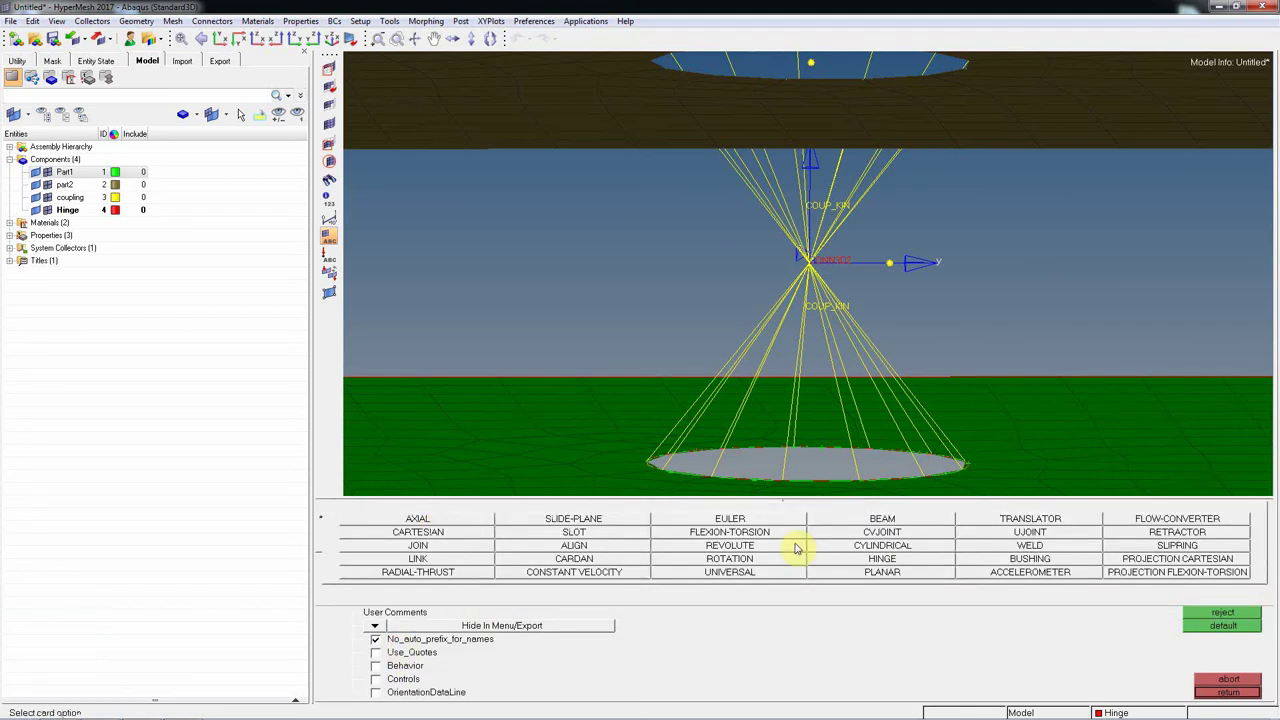
{"action": "left_click", "coordinate": [773, 585]}
{"action": "left_click", "coordinate": [528, 552]}
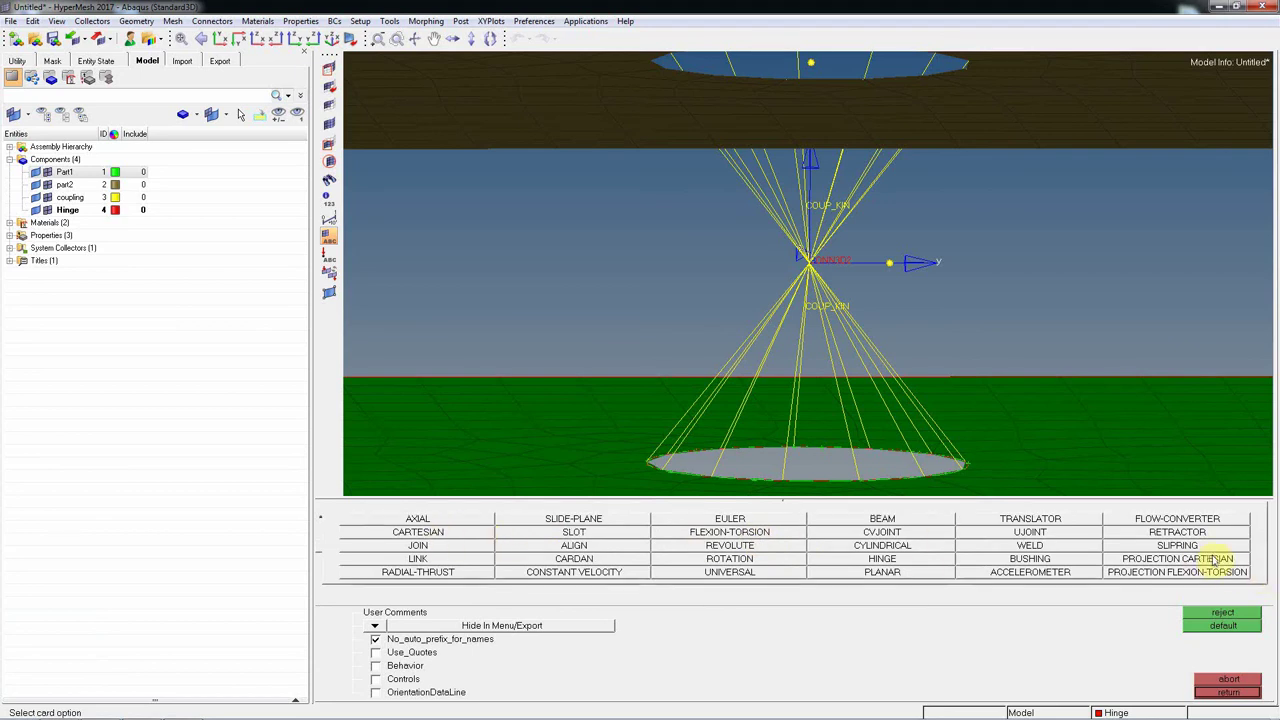
{"action": "left_click", "coordinate": [418, 518]}
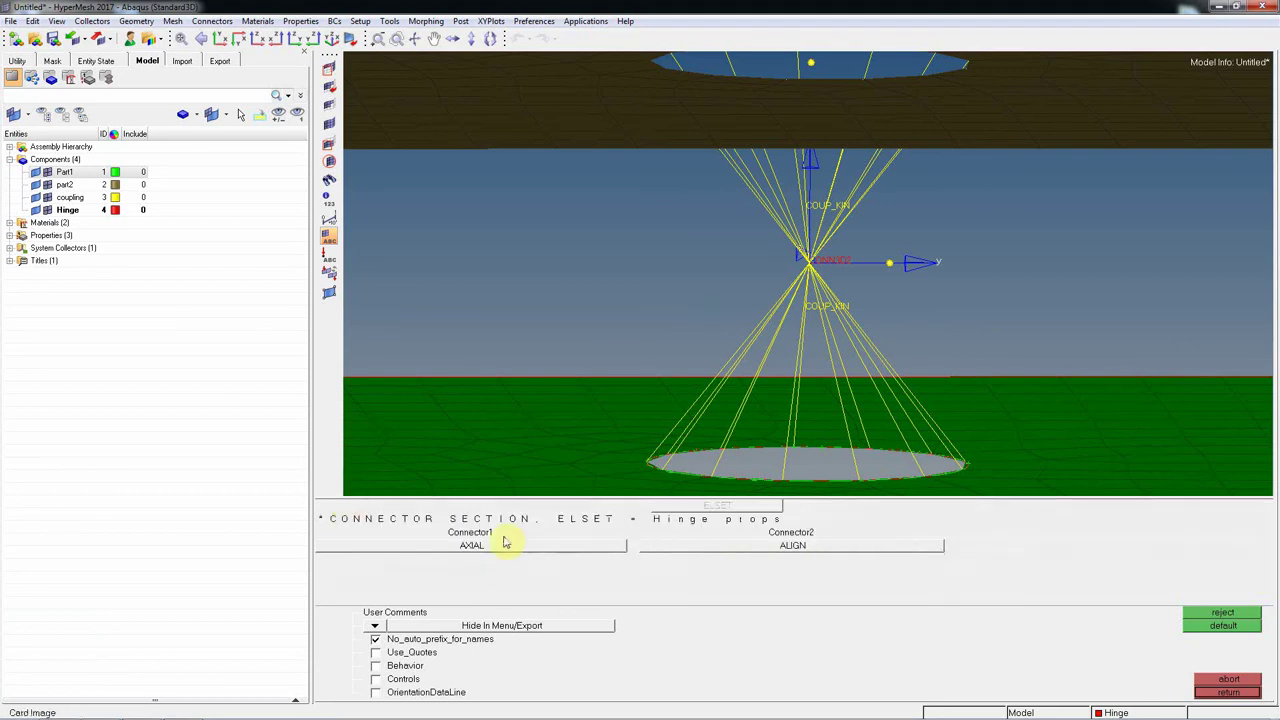
{"action": "left_click", "coordinate": [484, 549]}
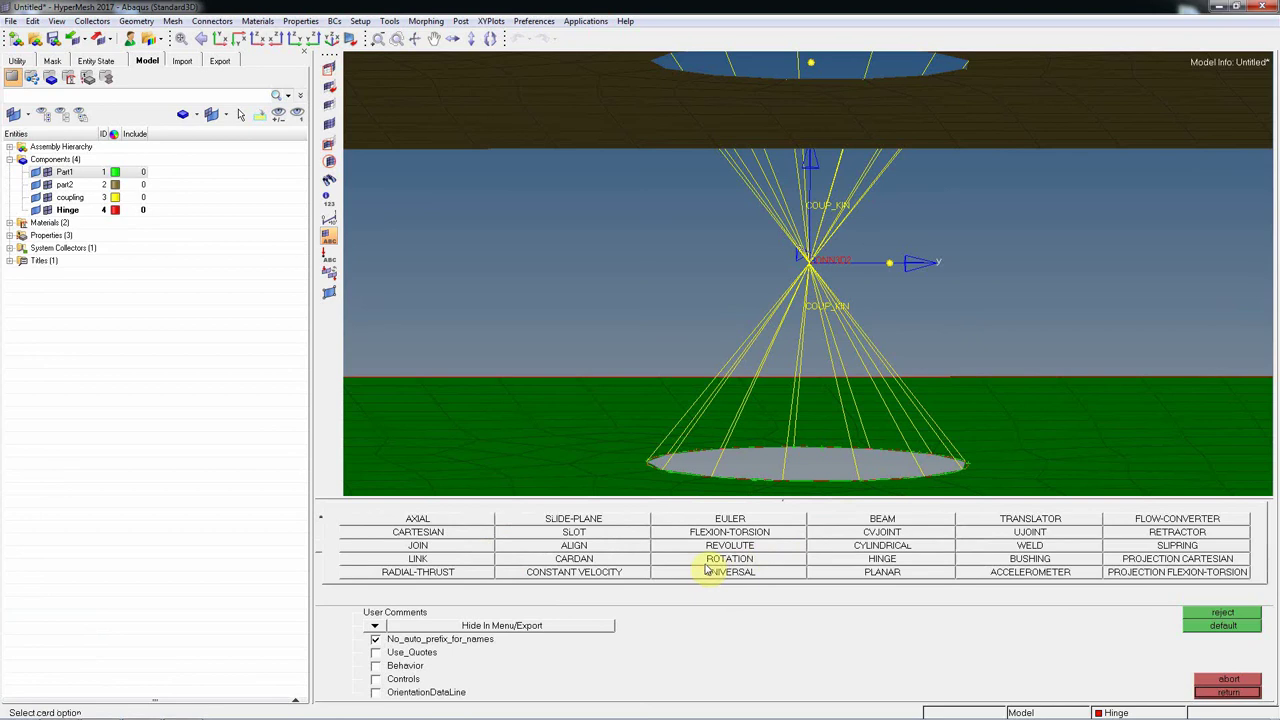
{"action": "left_click", "coordinate": [882, 558]}
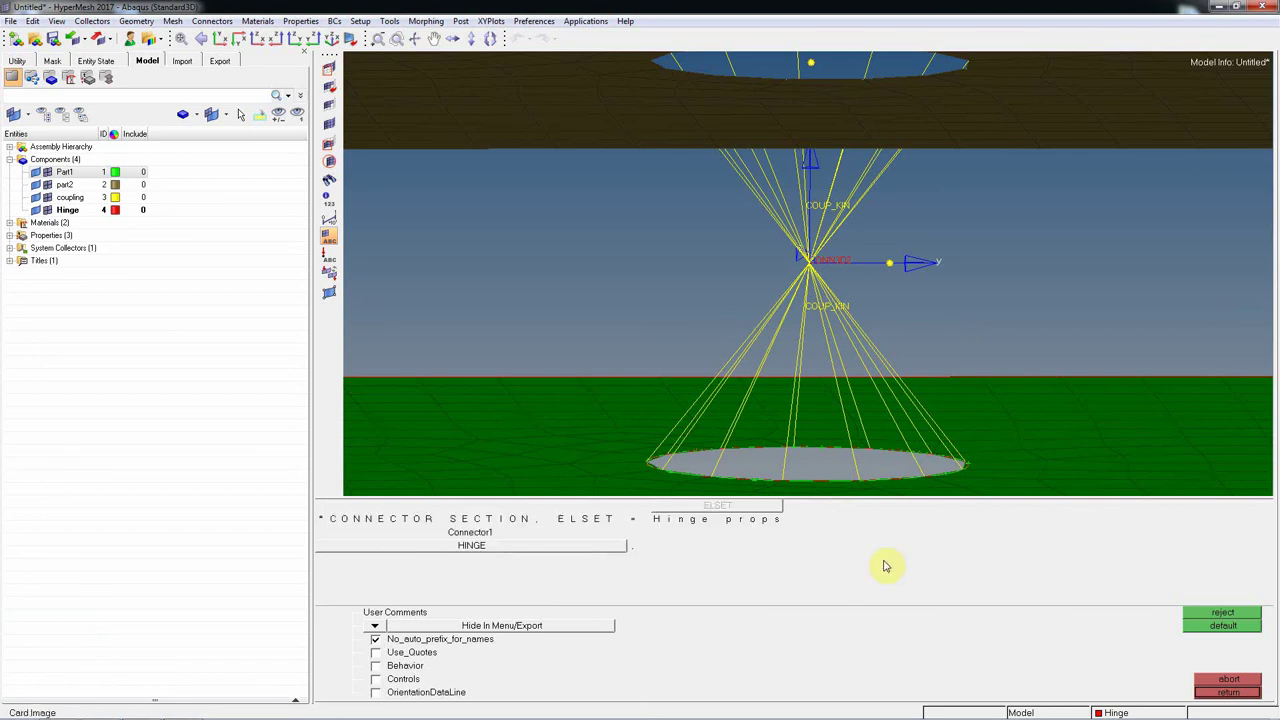
- Enable OrientationDataLine for the connector section and finish editing the property card
{"action": "left_click", "coordinate": [377, 693]}
{"action": "left_click", "coordinate": [327, 692]}
{"action": "left_click", "coordinate": [327, 692]}
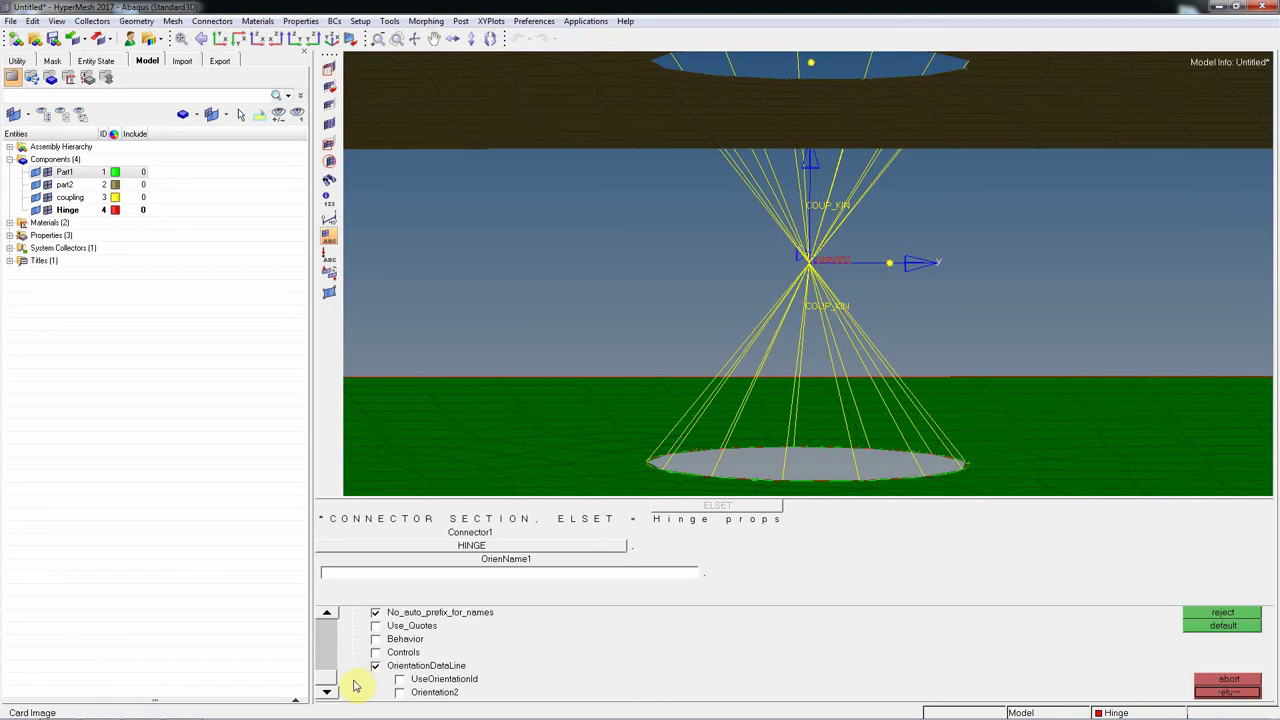
{"action": "left_click", "coordinate": [1228, 692]}
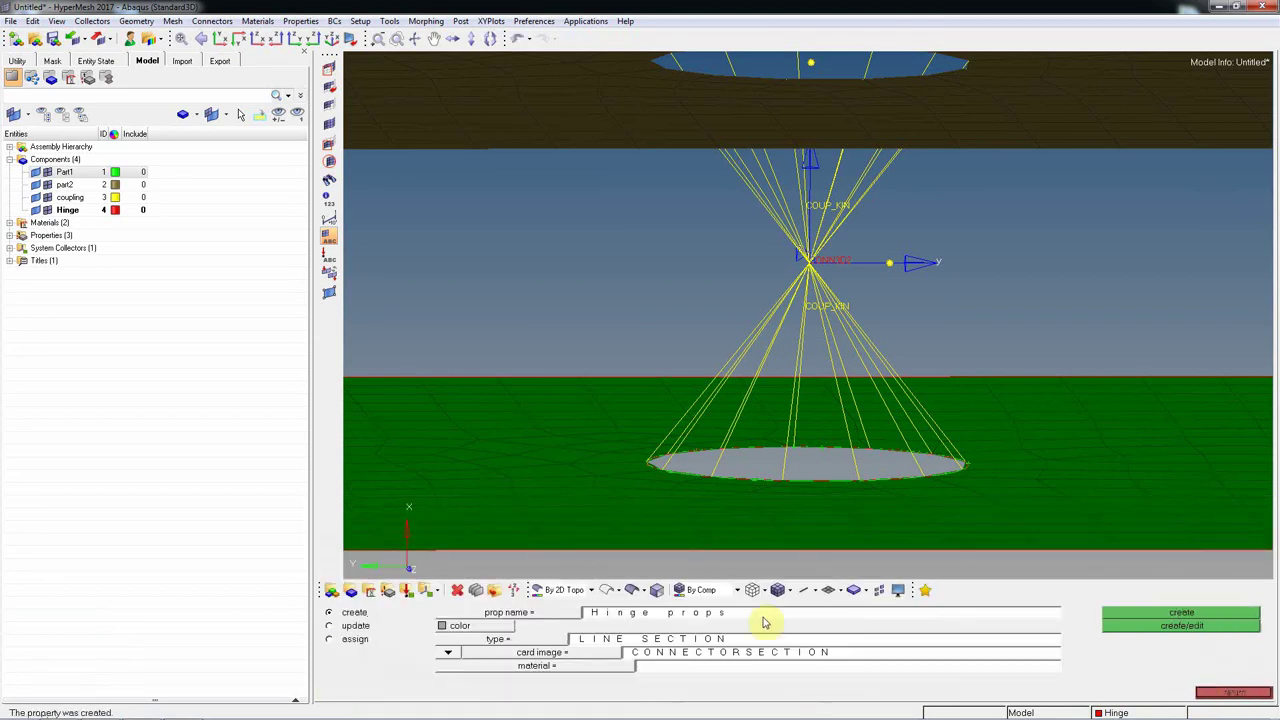
- Enable ORIENTATION on the local coordinate system's card and name the orientation lcs
{"action": "left_click", "coordinate": [477, 596]}
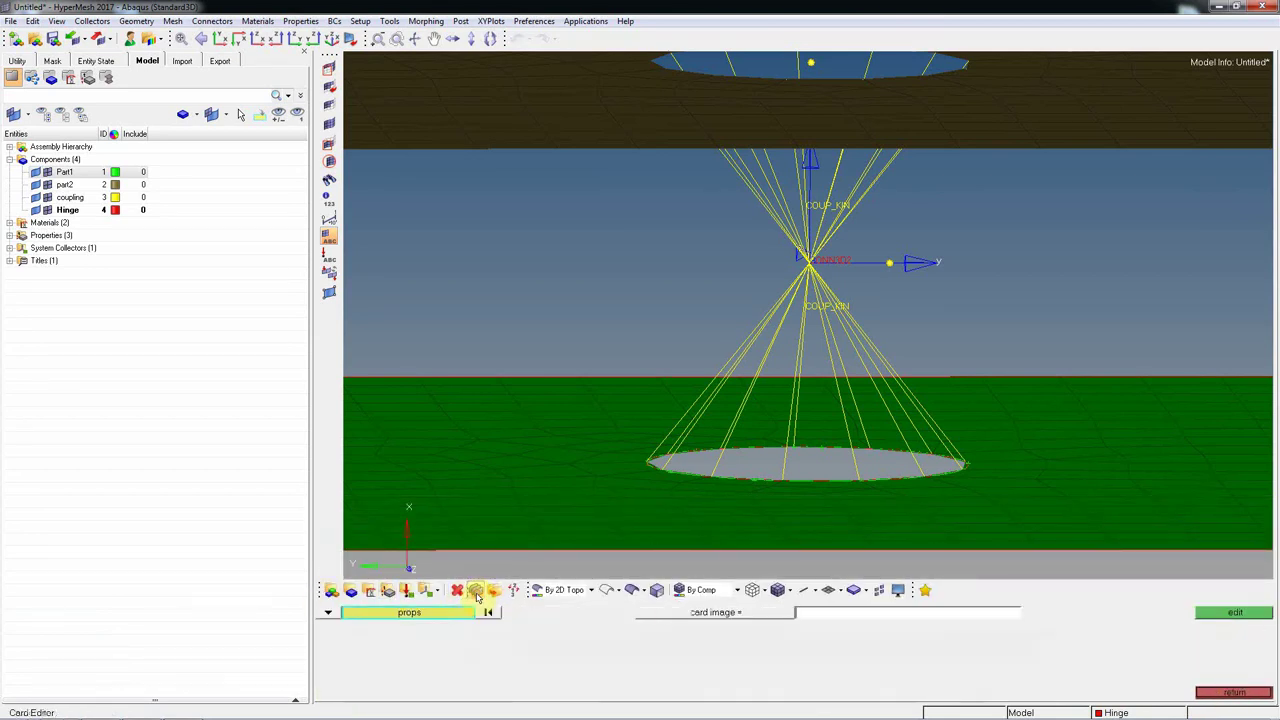
{"action": "left_click", "coordinate": [322, 617]}
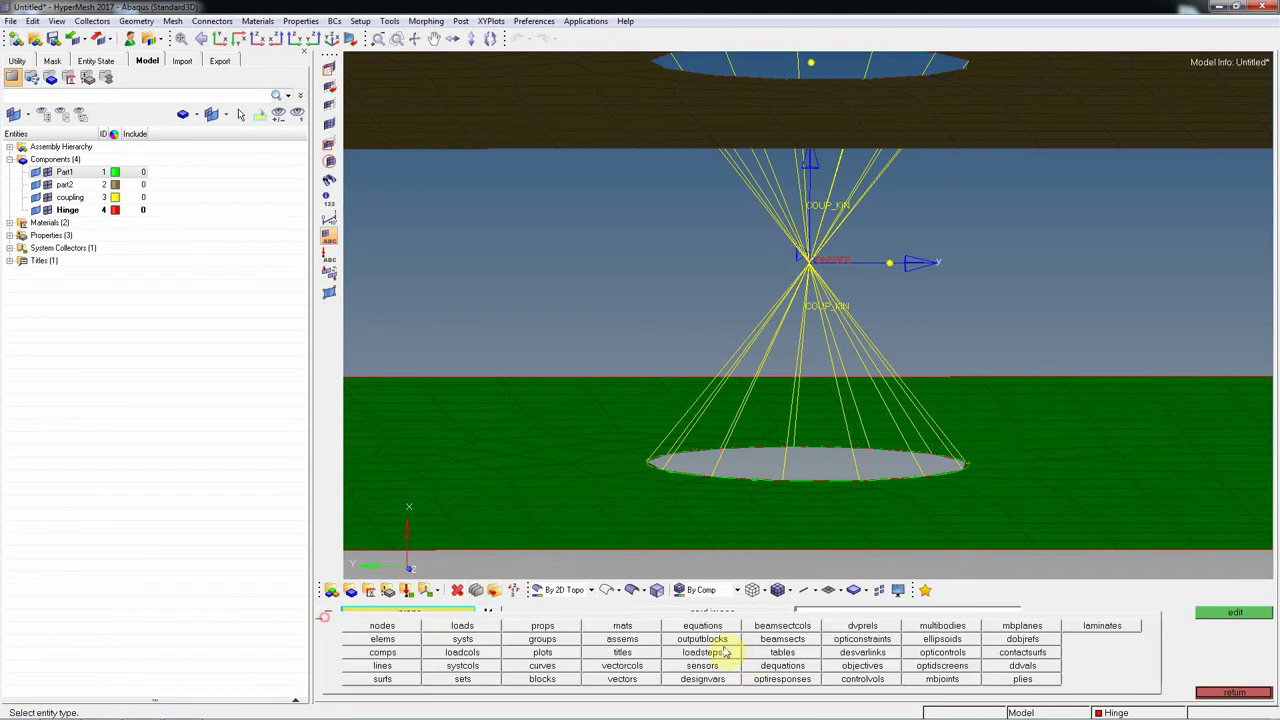
{"action": "left_click", "coordinate": [470, 643]}
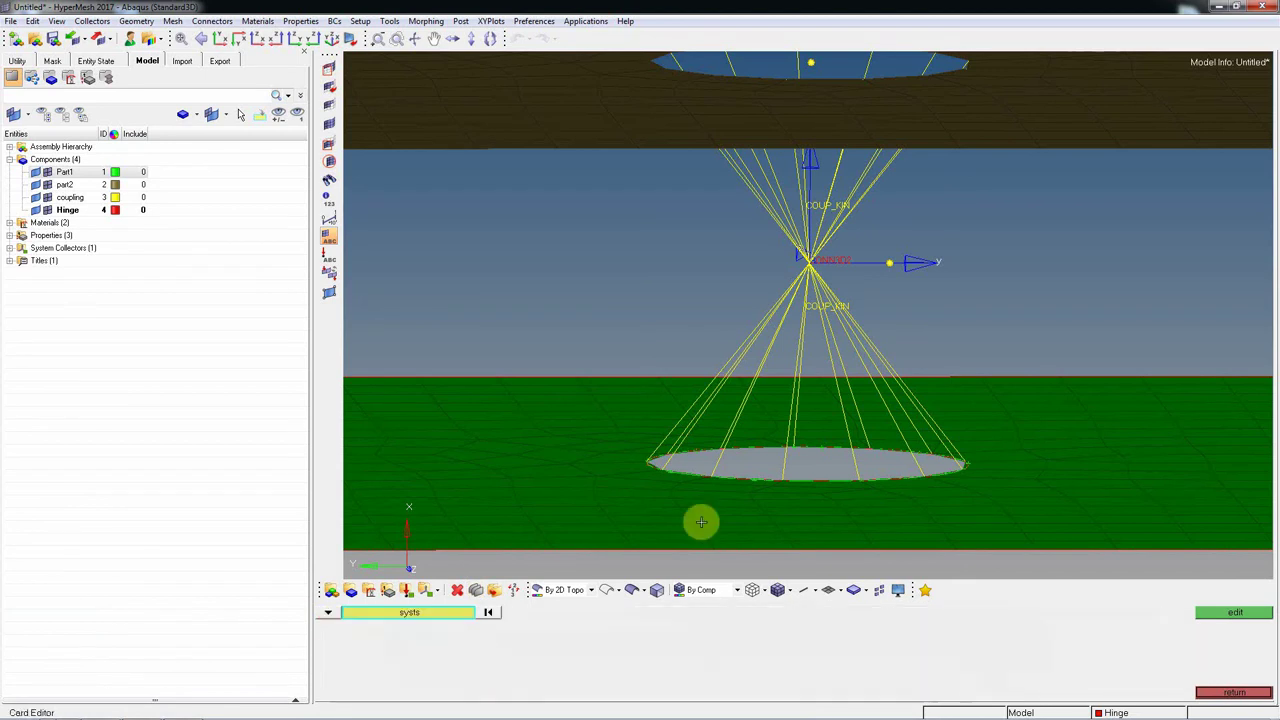
{"action": "left_click", "coordinate": [921, 271]}
{"action": "left_click", "coordinate": [1235, 614]}
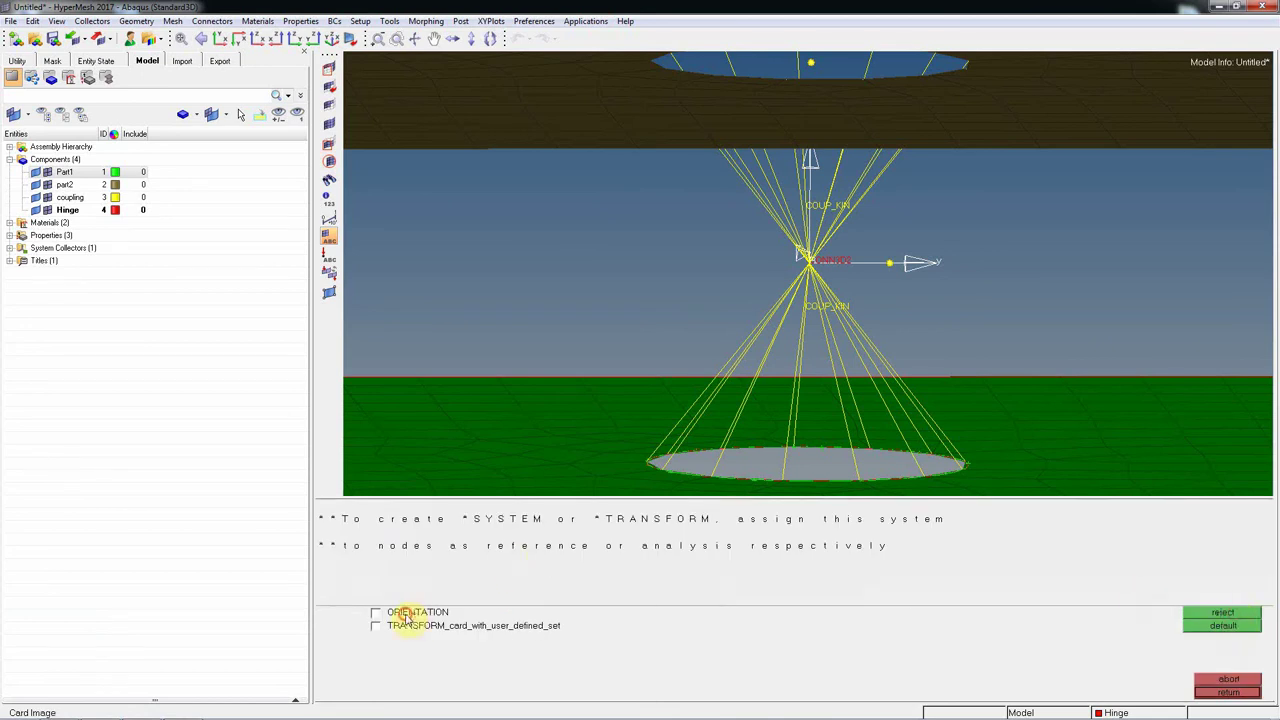
{"action": "left_click", "coordinate": [406, 617]}
{"action": "left_click", "coordinate": [637, 536]}
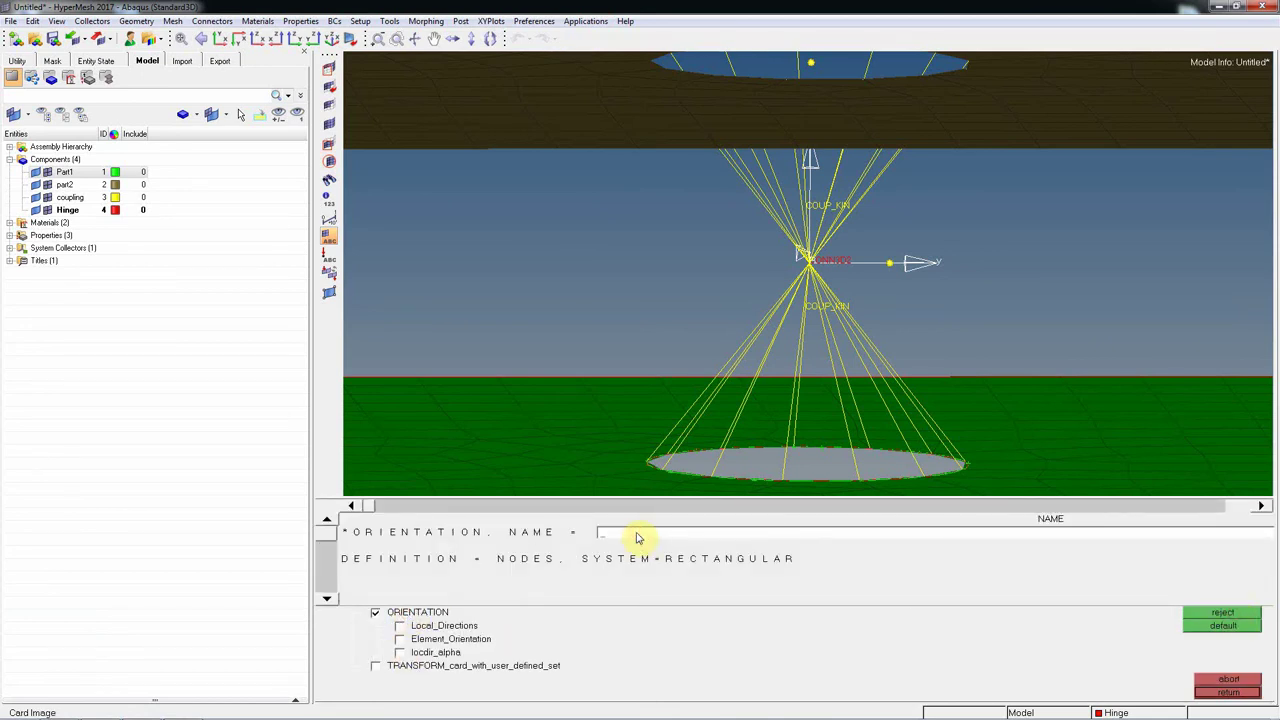
{"action": "type", "text": "lcs"}
{"action": "left_click", "coordinate": [1222, 692]}
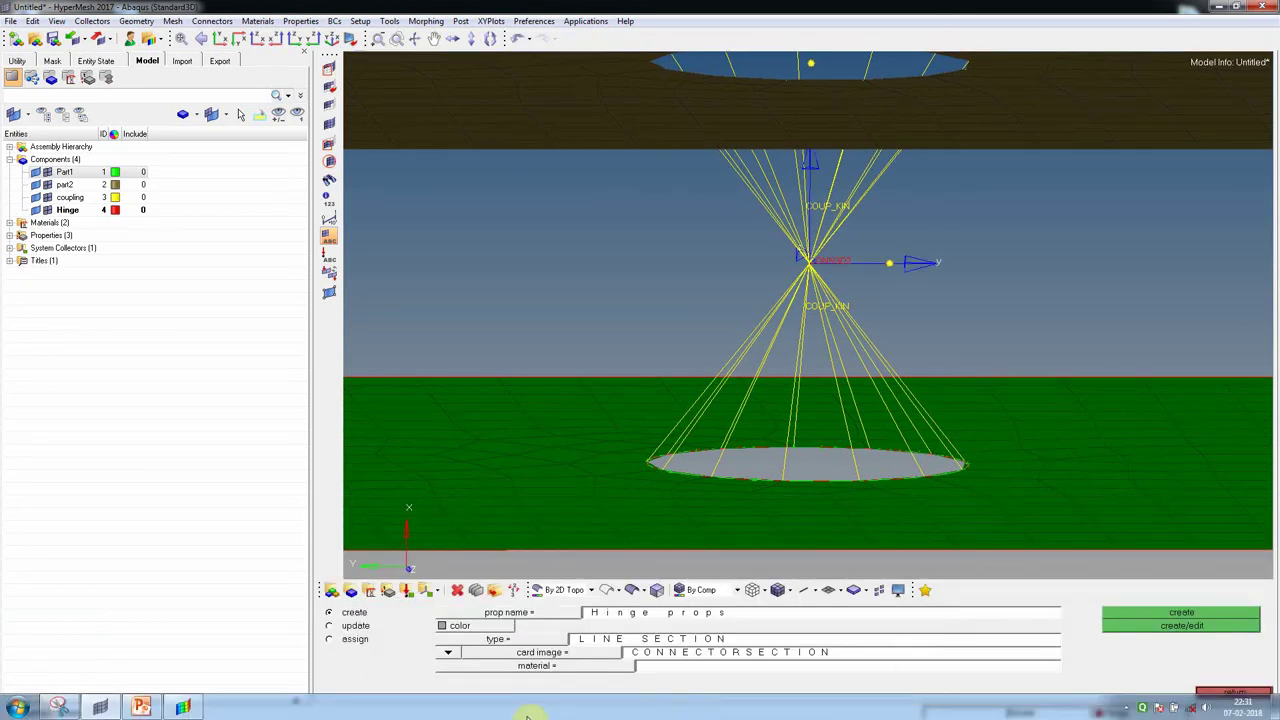
{"action": "left_click", "coordinate": [1218, 692]}
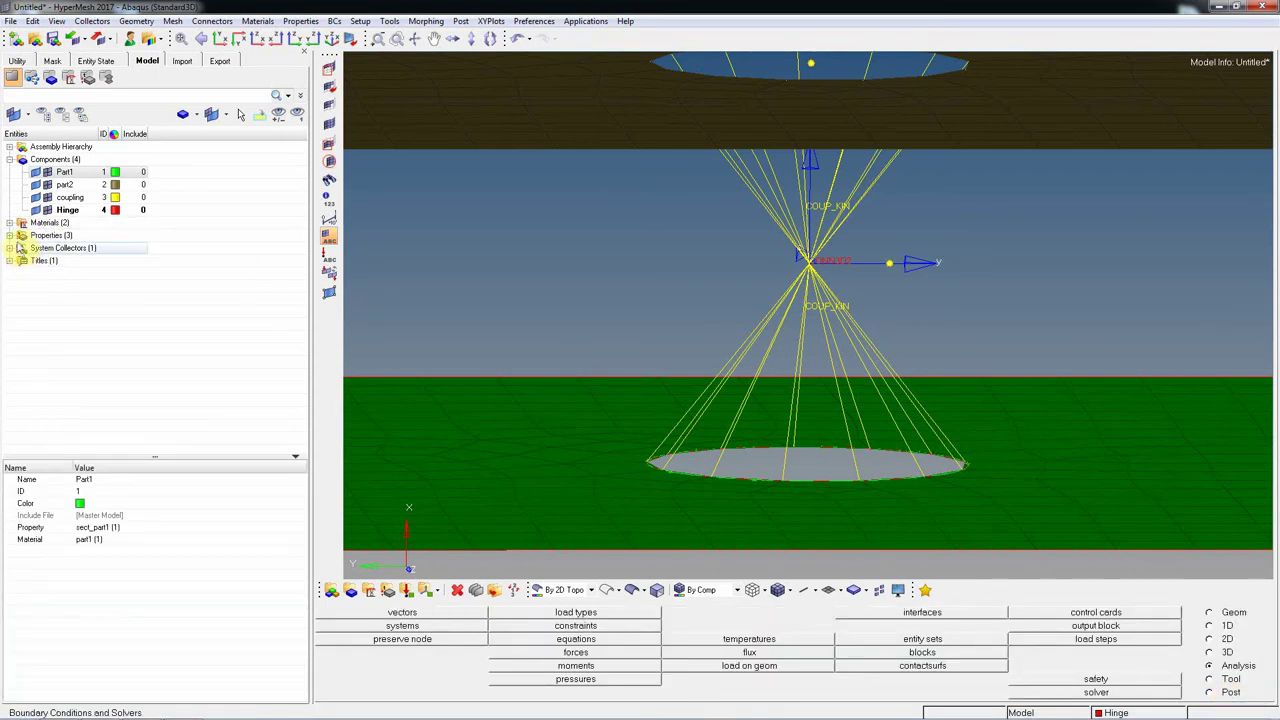
- Set OrienName1 of the Hinge props connector section to lcs
{"action": "left_click", "coordinate": [21, 236]}
{"action": "left_click", "coordinate": [82, 274]}
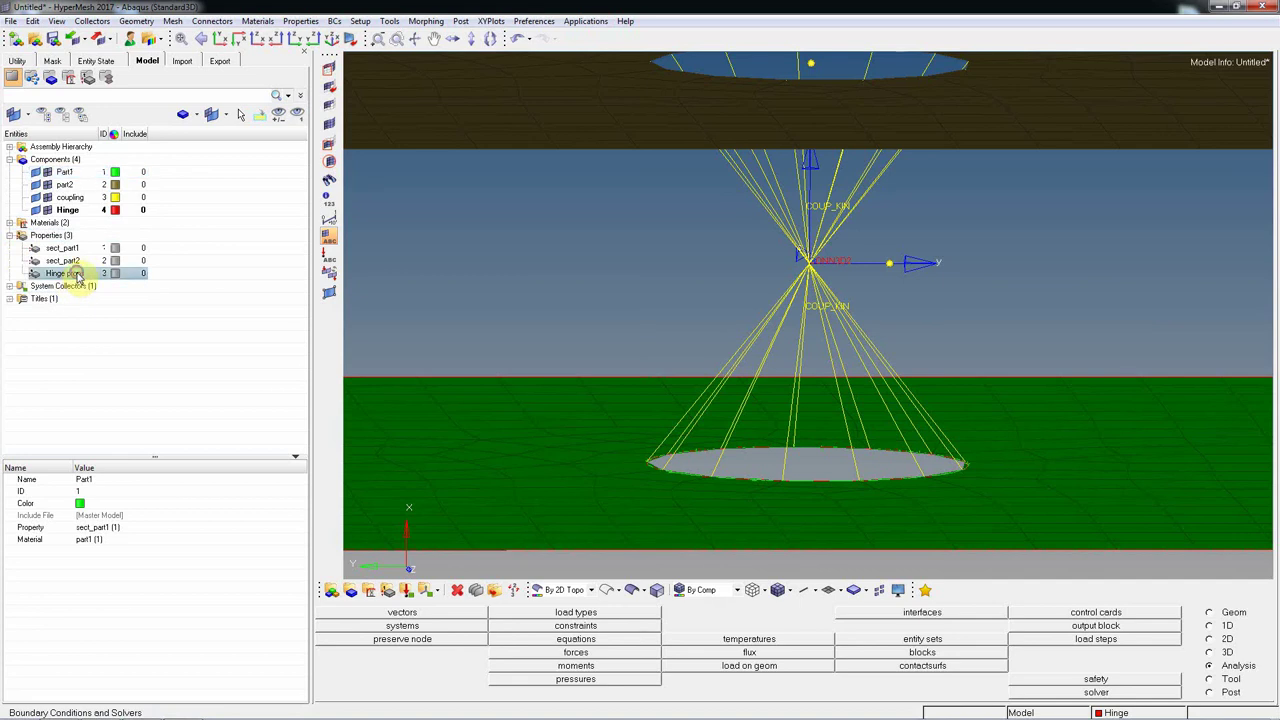
{"action": "right_click", "coordinate": [80, 274]}
{"action": "left_click", "coordinate": [136, 324]}
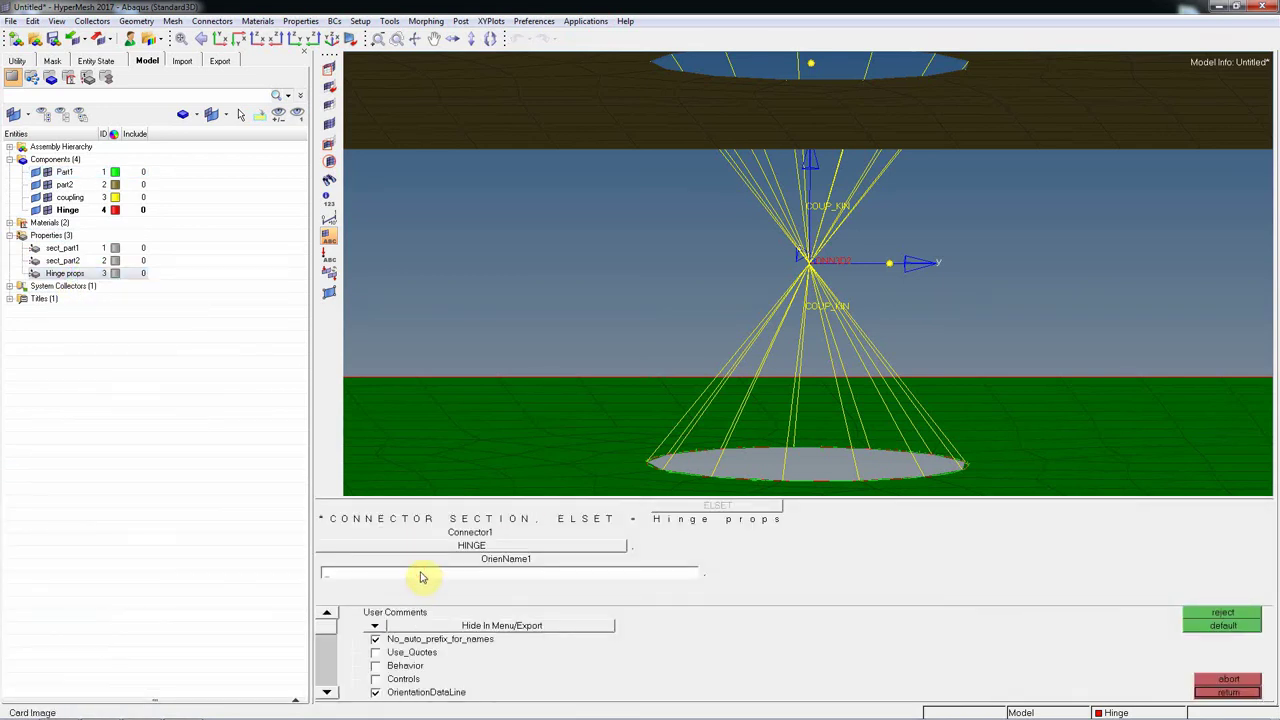
{"action": "type", "text": "cs"}
{"action": "left_click", "coordinate": [10, 286]}
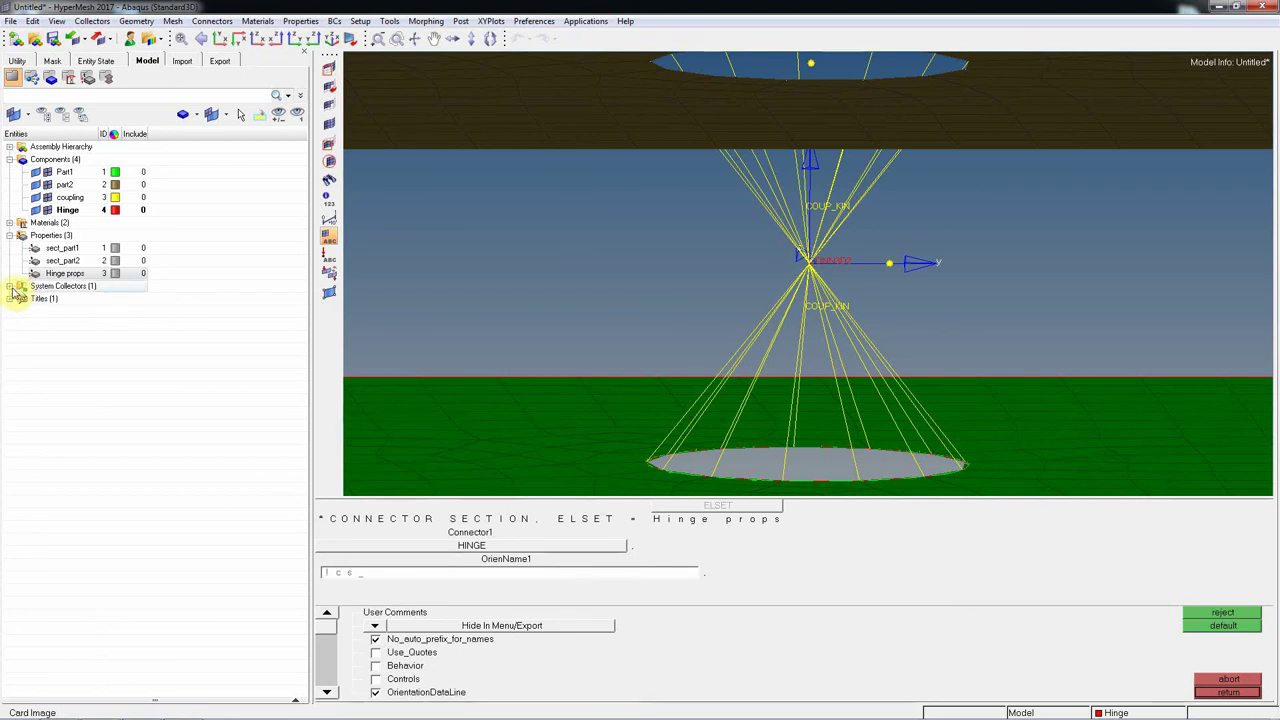
{"action": "left_click", "coordinate": [66, 286]}
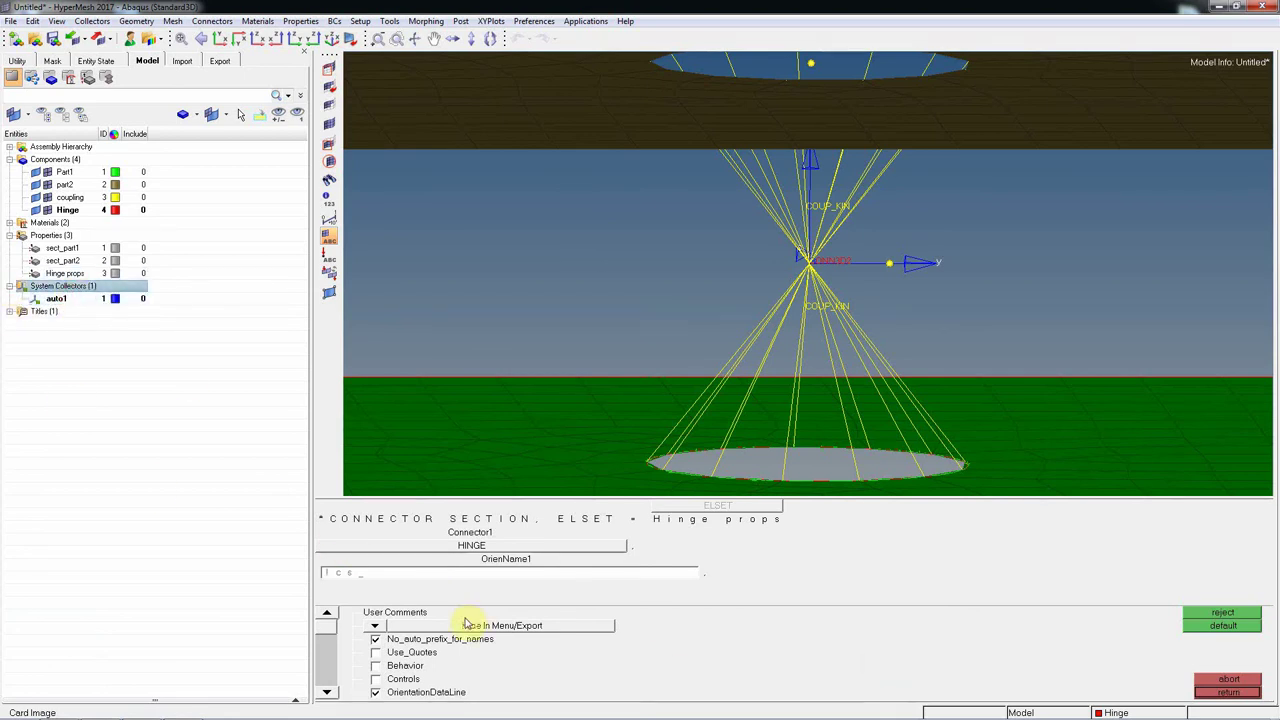
{"action": "left_click", "coordinate": [1228, 692]}
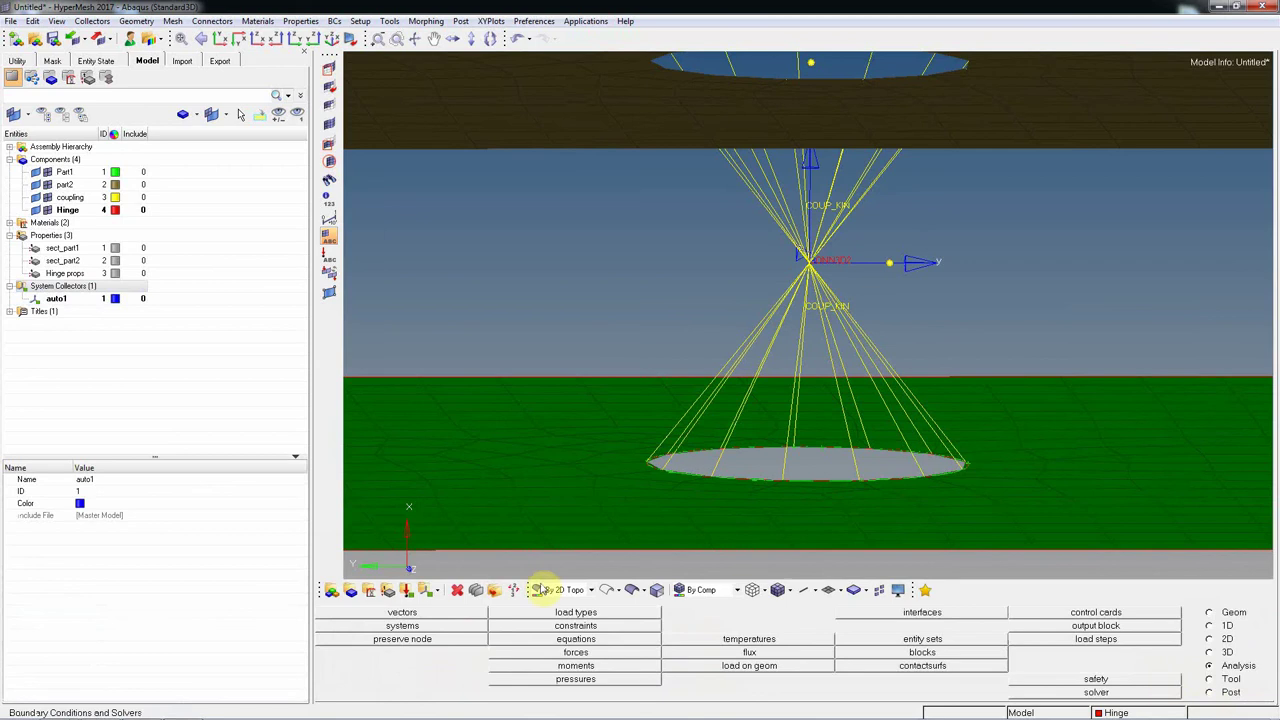
- Check the orientation name on the local coordinate system's card
{"action": "left_click", "coordinate": [478, 589]}
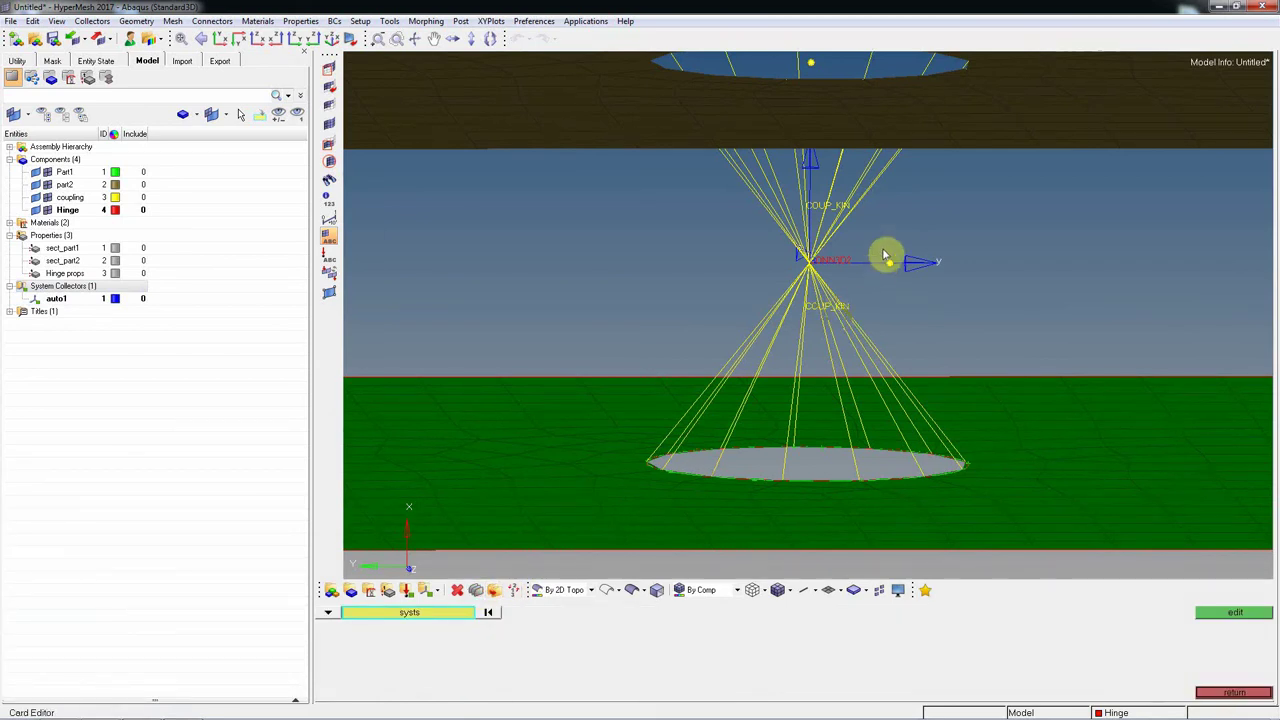
{"action": "left_click", "coordinate": [327, 612]}
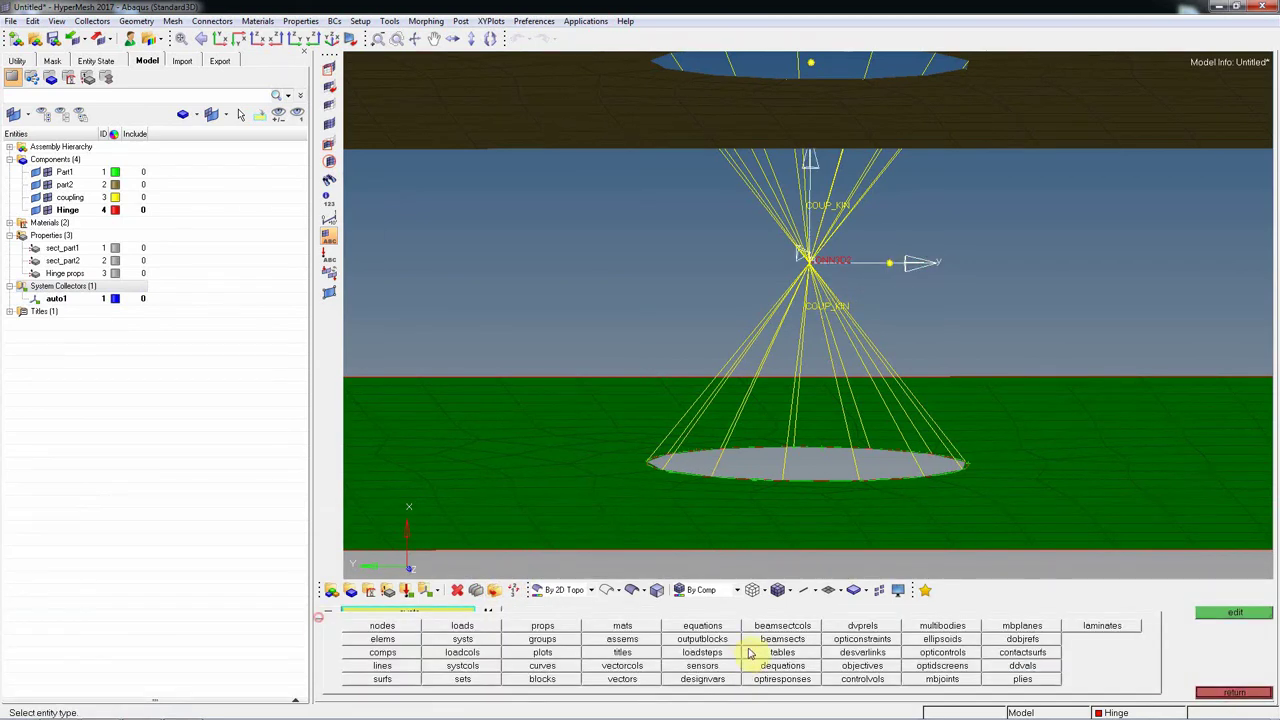
{"action": "left_click", "coordinate": [462, 640]}
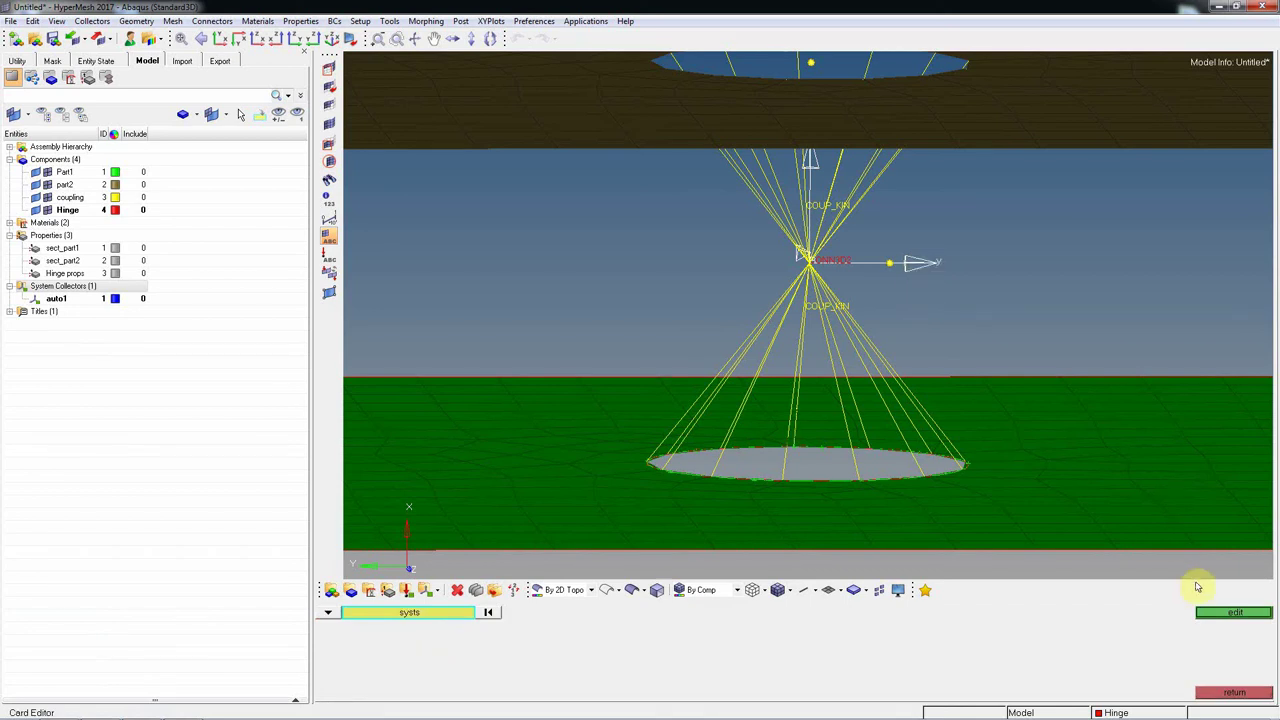
{"action": "left_click", "coordinate": [1215, 614]}
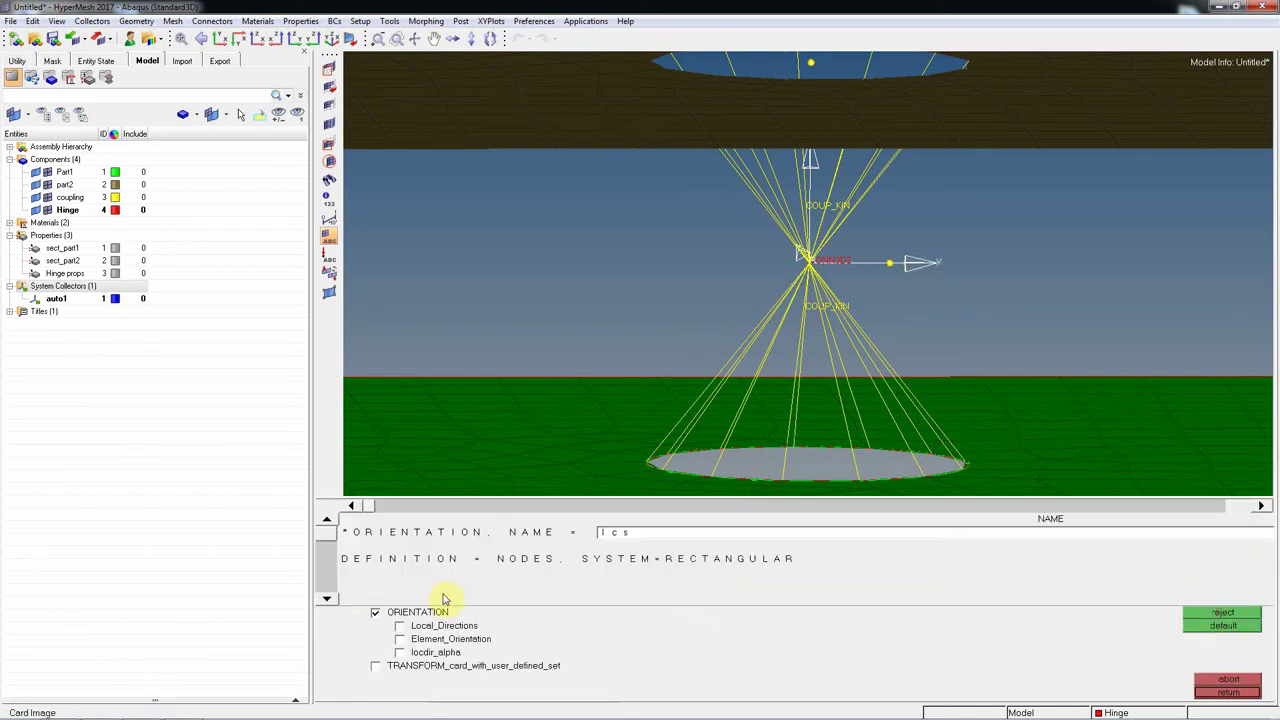
{"action": "double_click", "coordinate": [625, 538]}
{"action": "left_click", "coordinate": [1228, 692]}
{"action": "left_click", "coordinate": [1228, 690]}
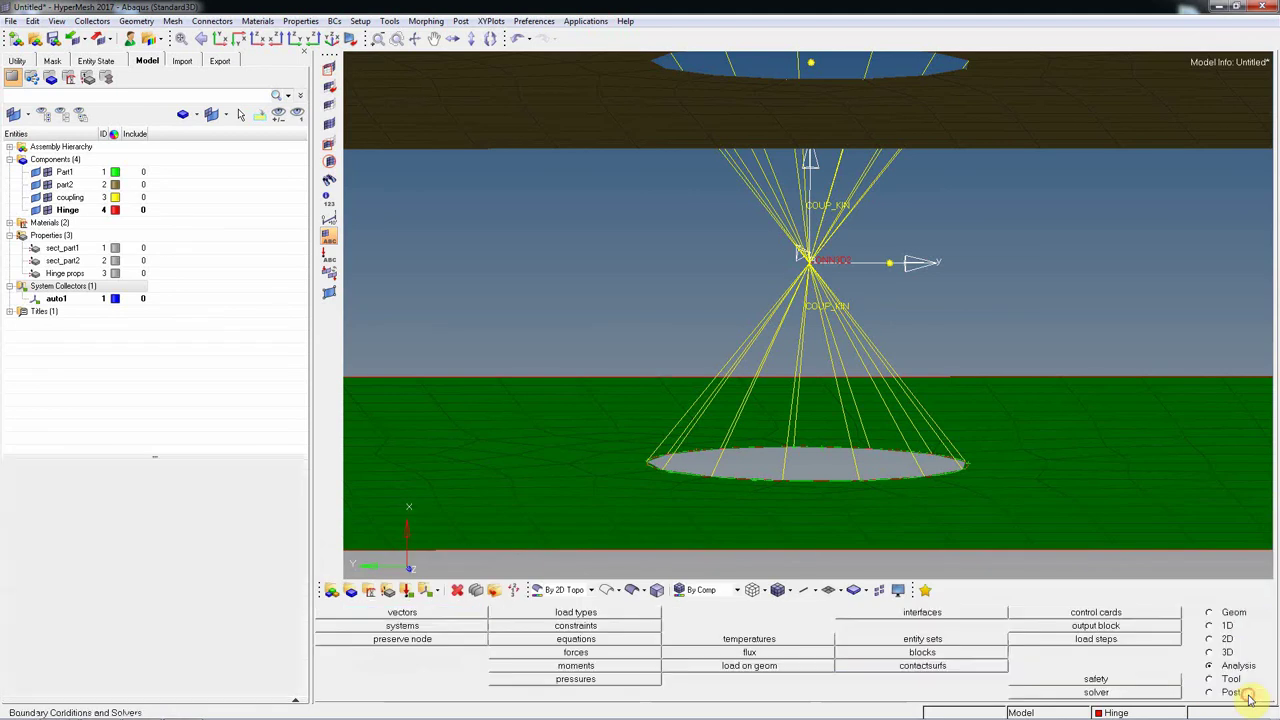
- Enable UseOrientationId on the Hinge props card and pick the local coordinate system at the coupling point as its SystemId
{"action": "left_click", "coordinate": [55, 298]}
{"action": "right_click", "coordinate": [64, 275]}
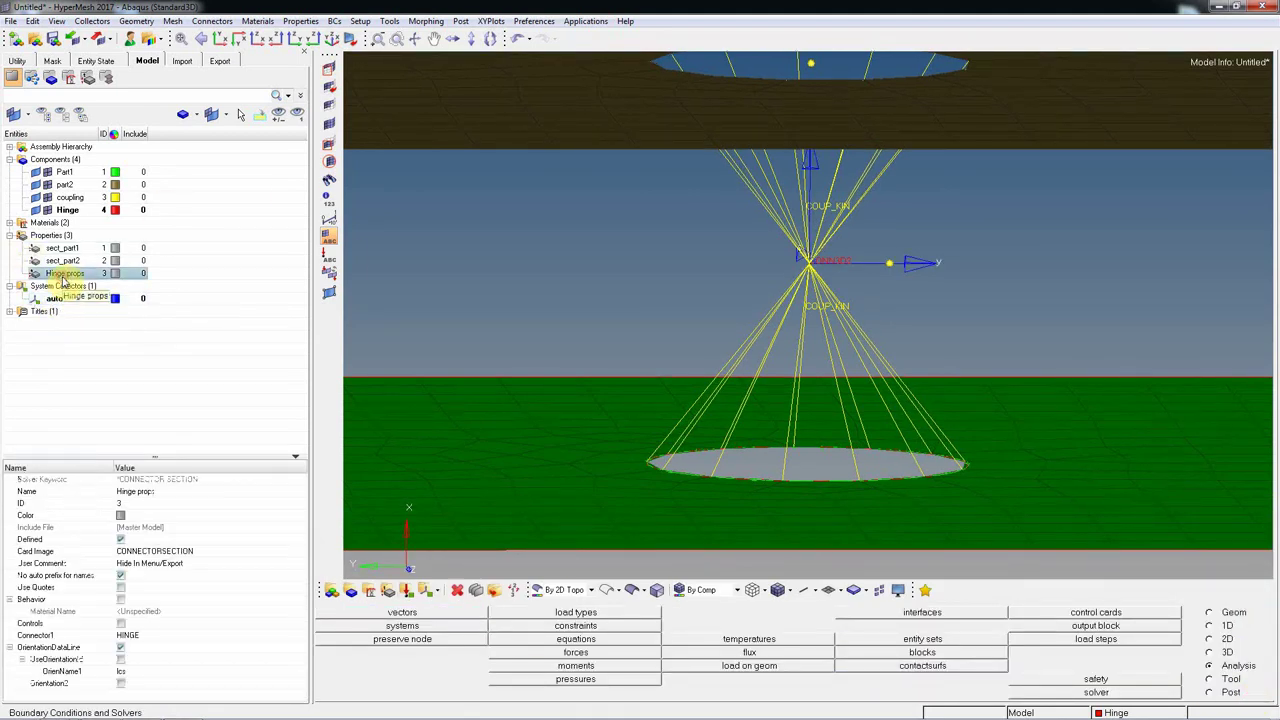
{"action": "left_click", "coordinate": [93, 325]}
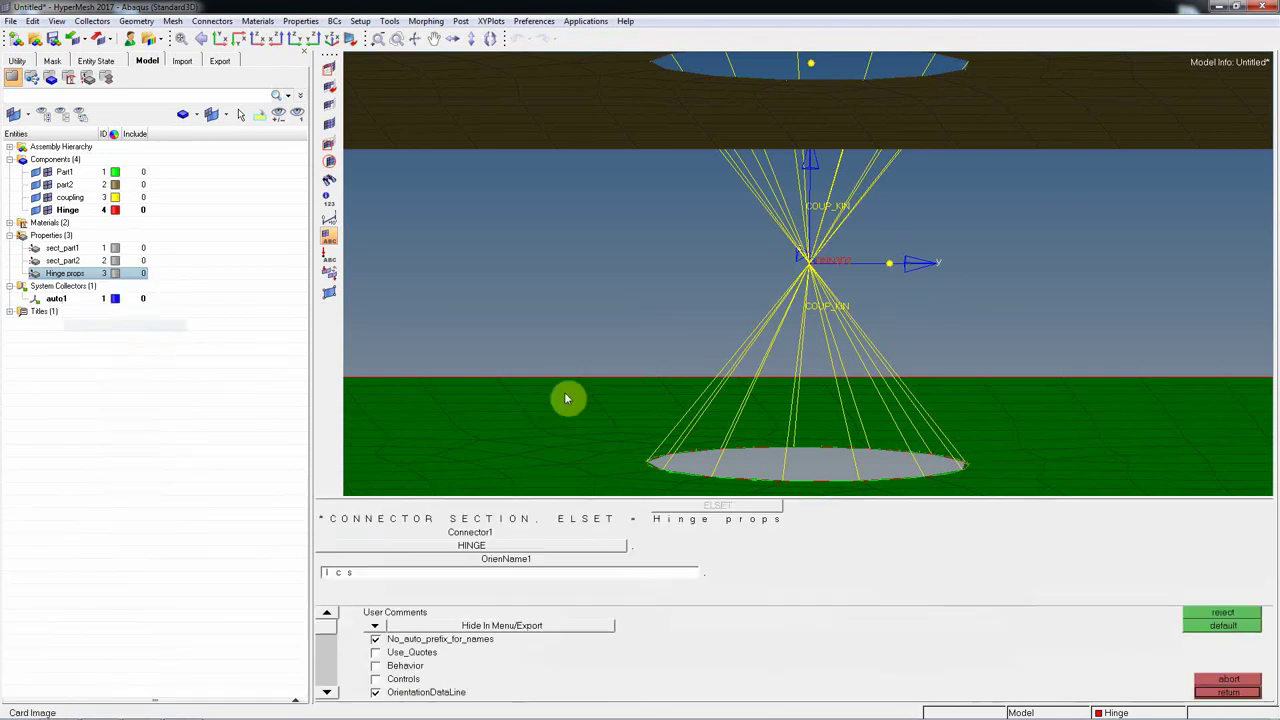
{"action": "left_click", "coordinate": [430, 575]}
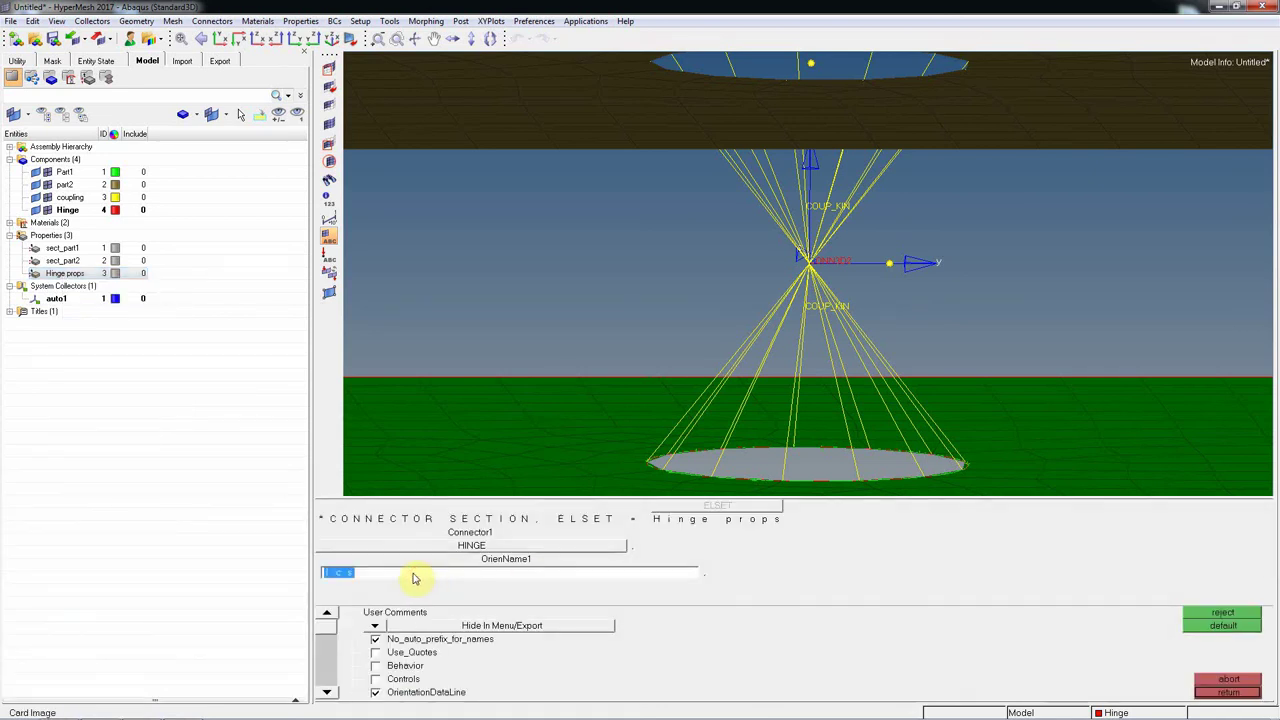
{"action": "left_click", "coordinate": [327, 692]}
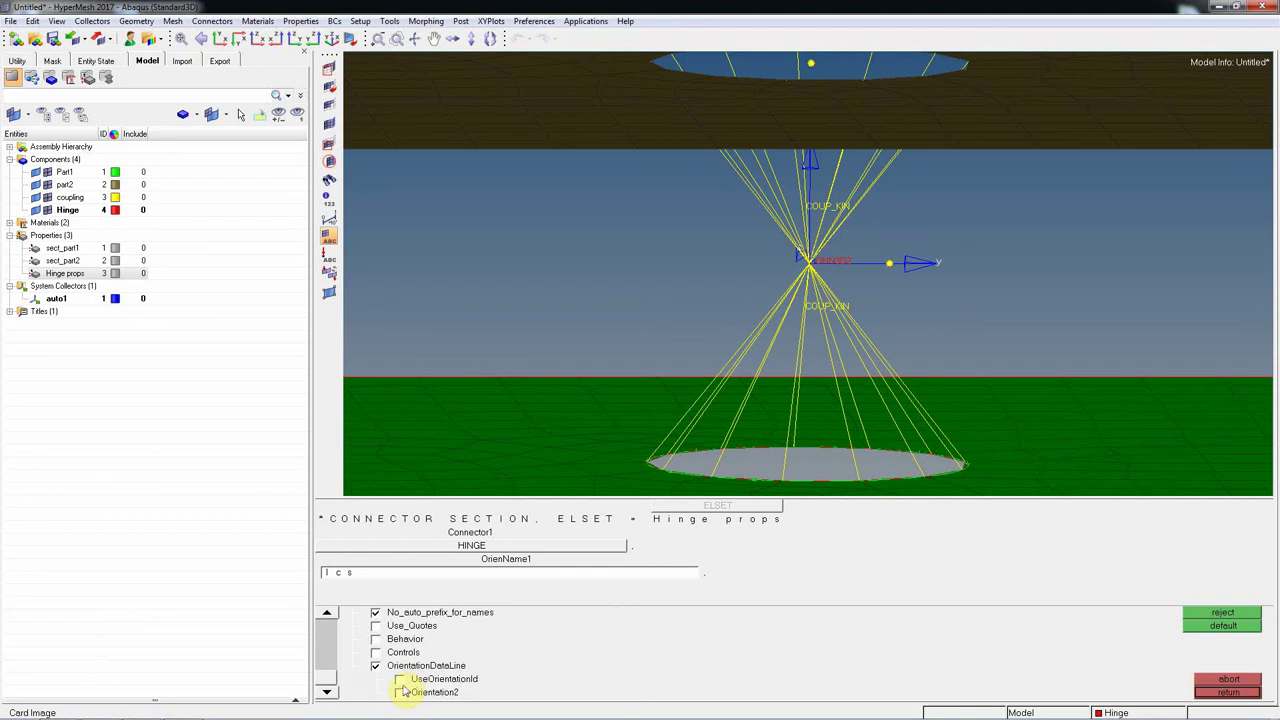
{"action": "left_click", "coordinate": [401, 681]}
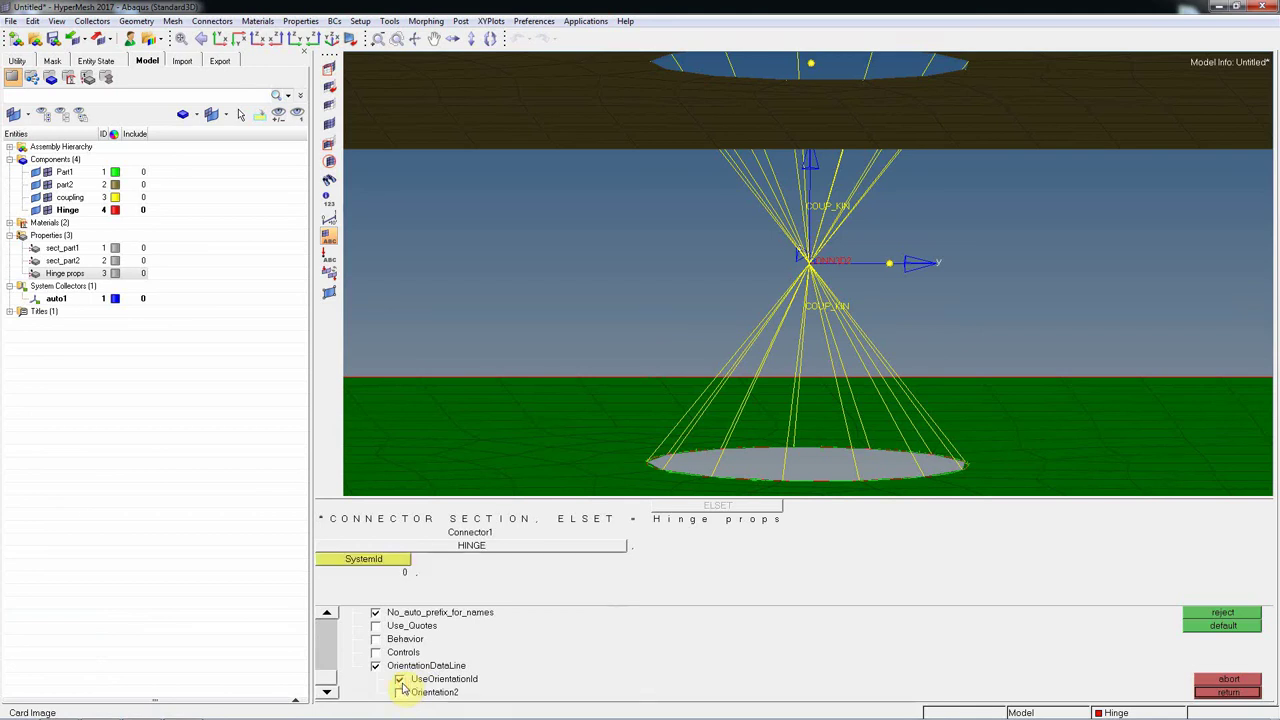
{"action": "left_click", "coordinate": [404, 569]}
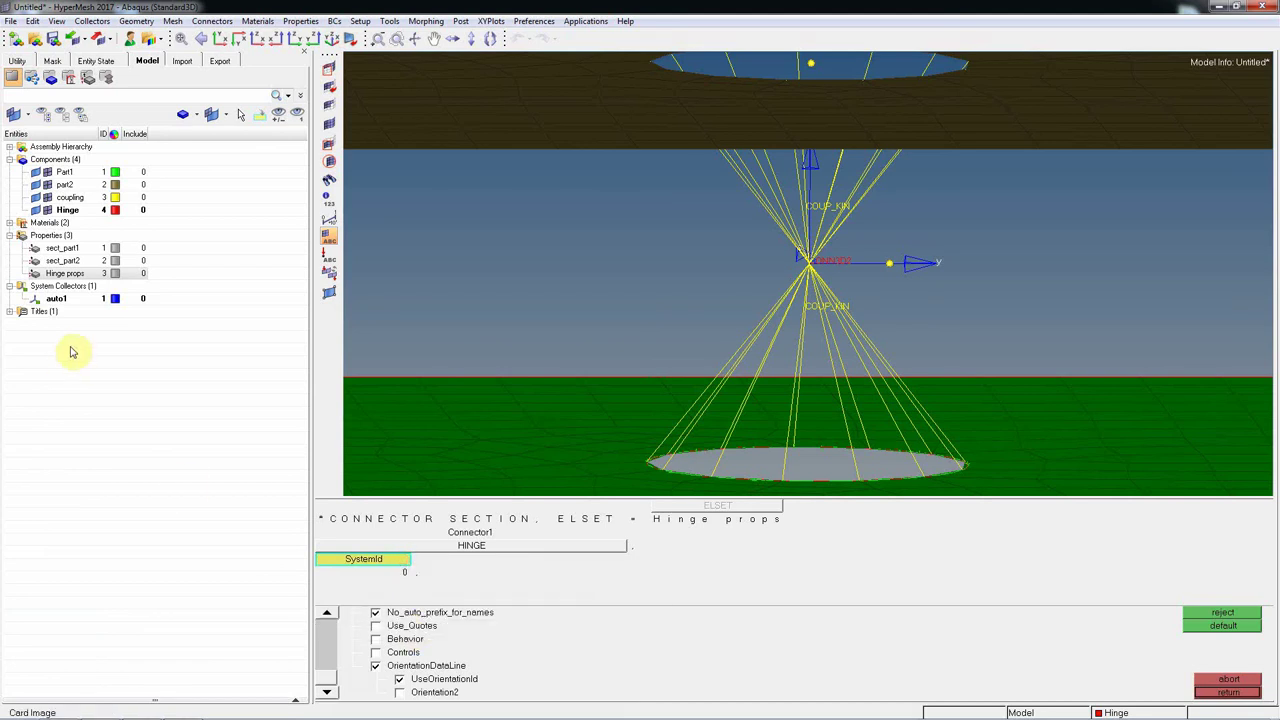
{"action": "left_click", "coordinate": [400, 567]}
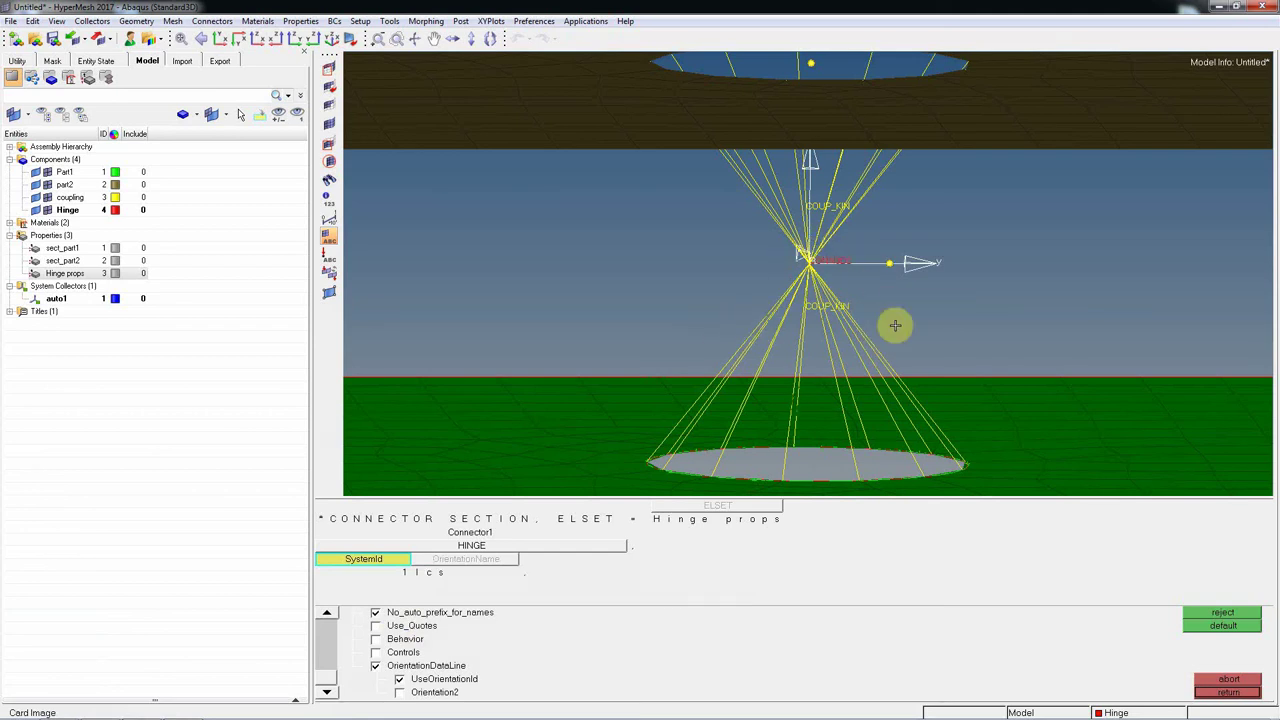
{"action": "left_click", "coordinate": [1228, 692]}
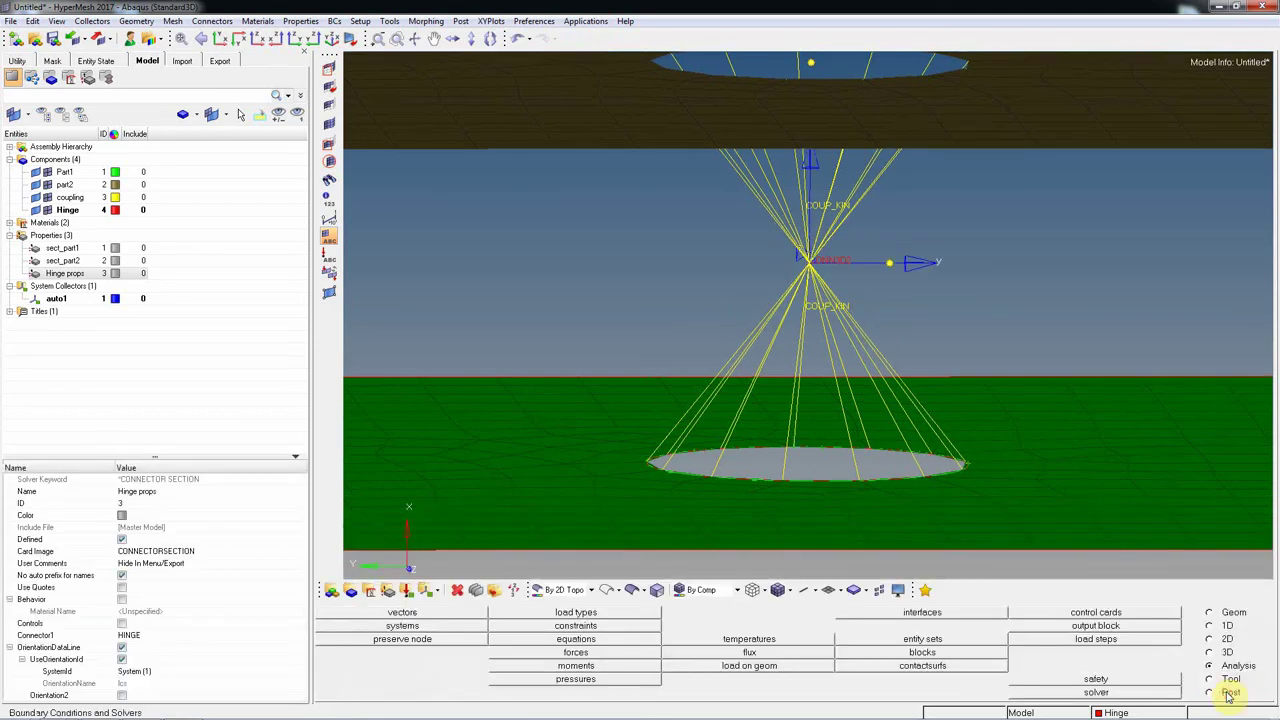
- Update the Hinge component to use the Hinge props property
{"action": "left_click", "coordinate": [335, 590]}
{"action": "left_click", "coordinate": [356, 627]}
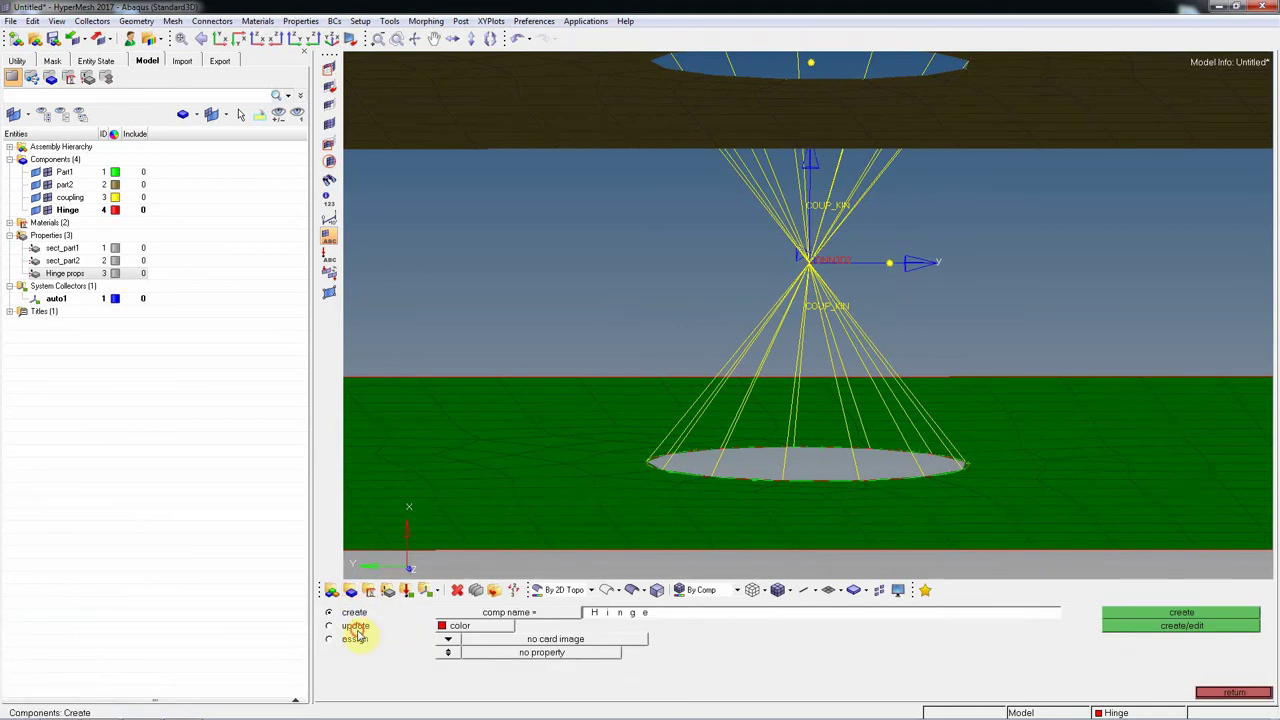
{"action": "left_click", "coordinate": [560, 613]}
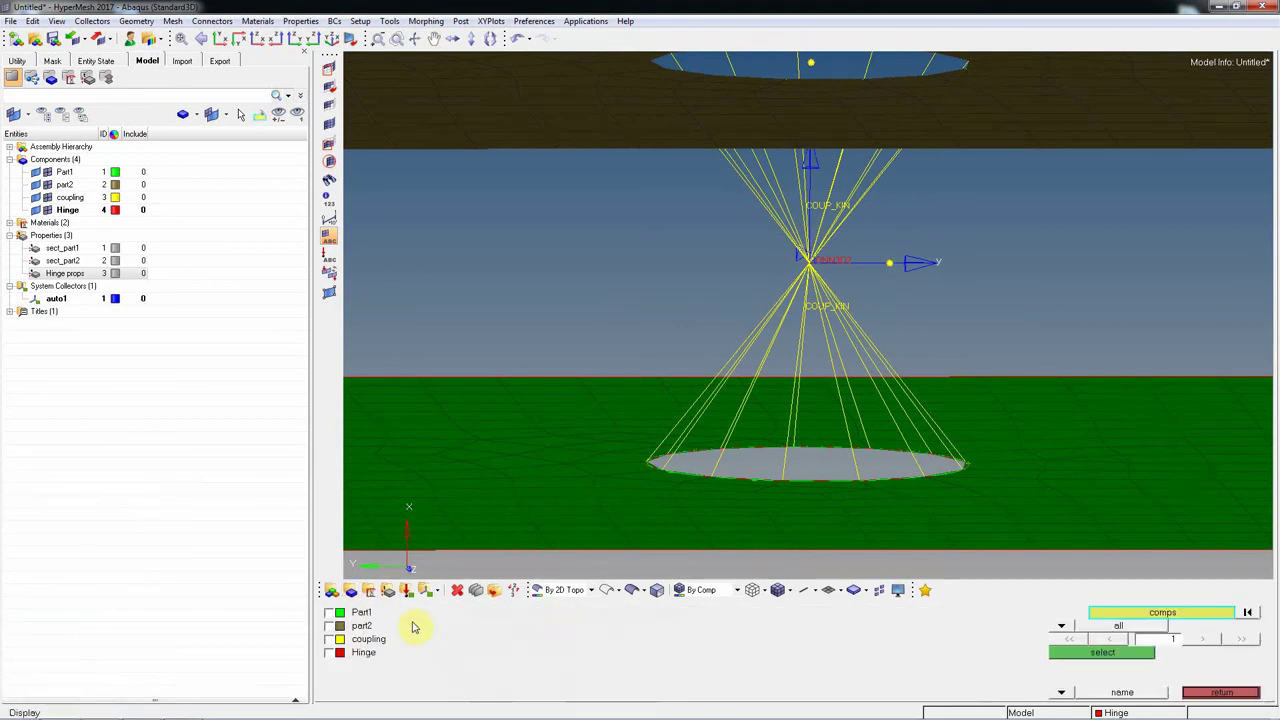
{"action": "left_click", "coordinate": [363, 653]}
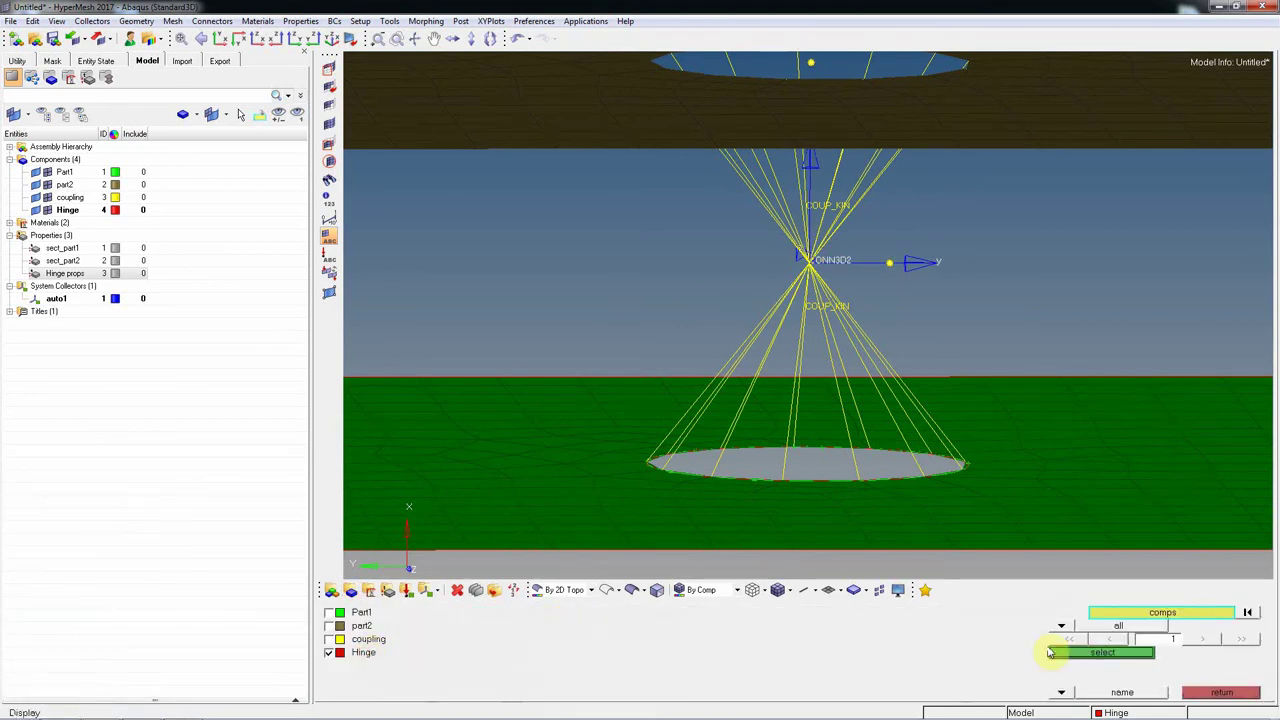
{"action": "left_click", "coordinate": [1100, 652]}
{"action": "left_click", "coordinate": [448, 655]}
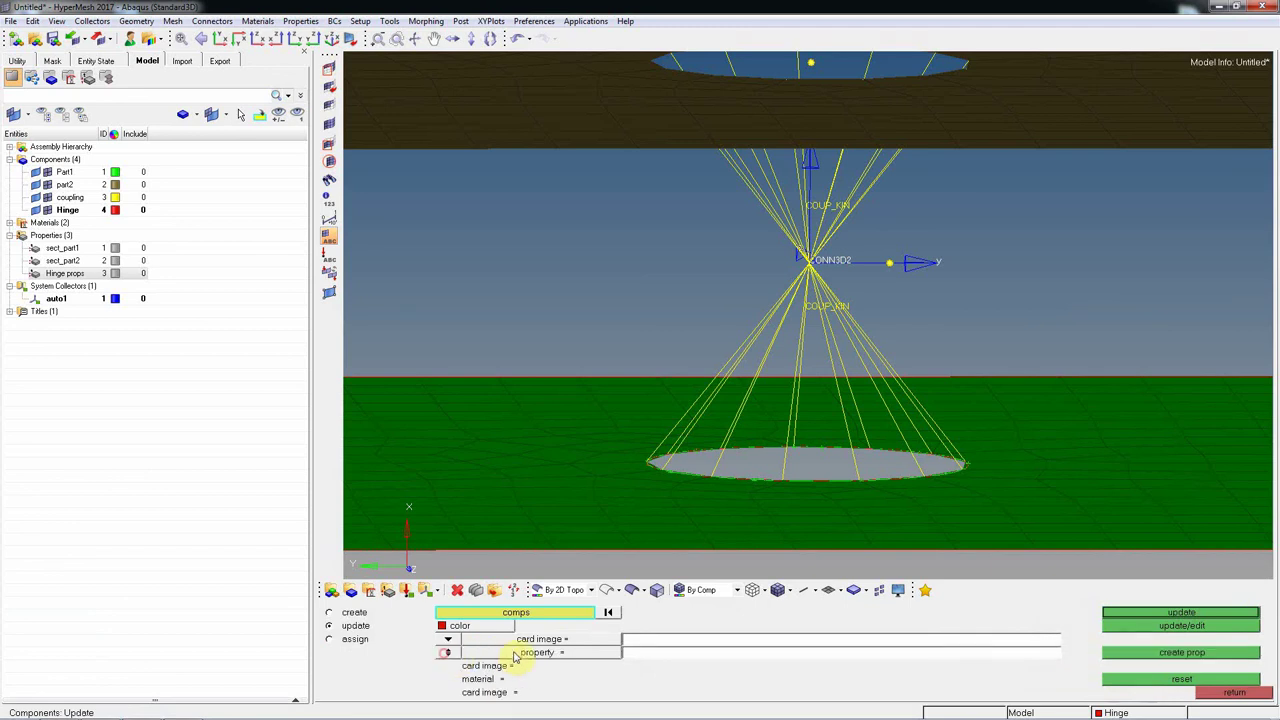
{"action": "left_click", "coordinate": [514, 653]}
{"action": "left_click", "coordinate": [352, 640]}
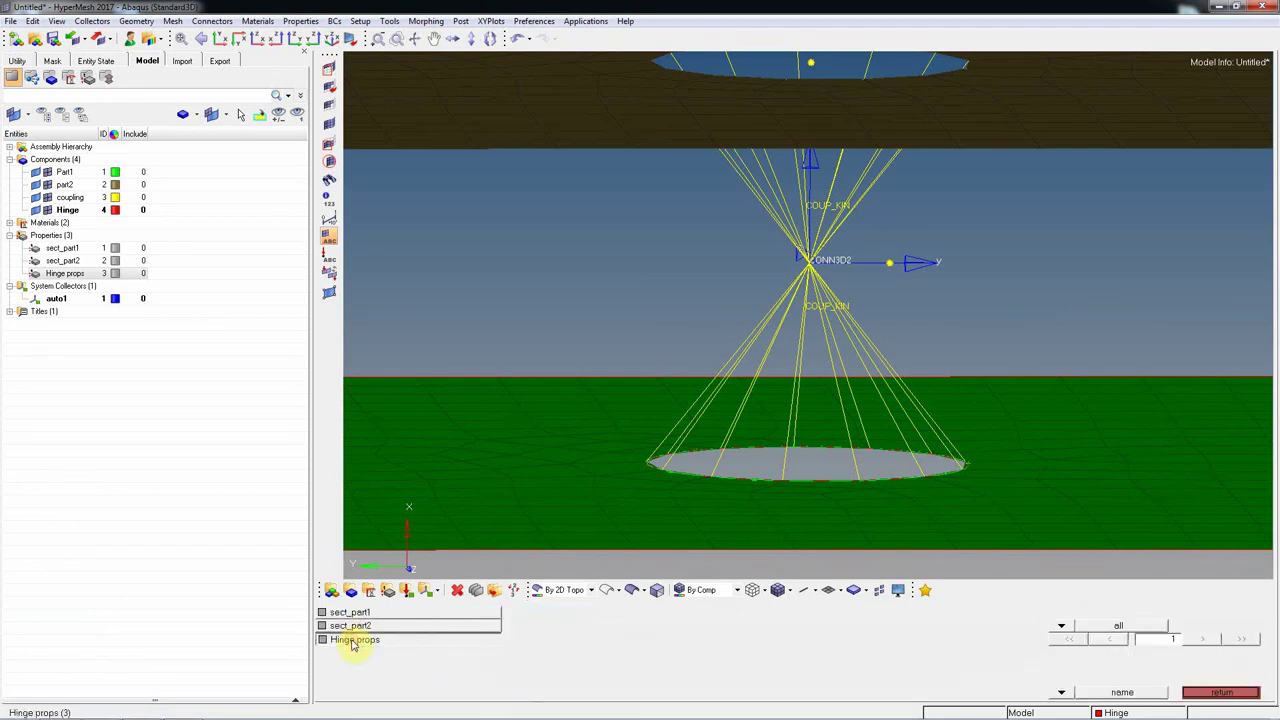
{"action": "left_click", "coordinate": [1190, 614]}
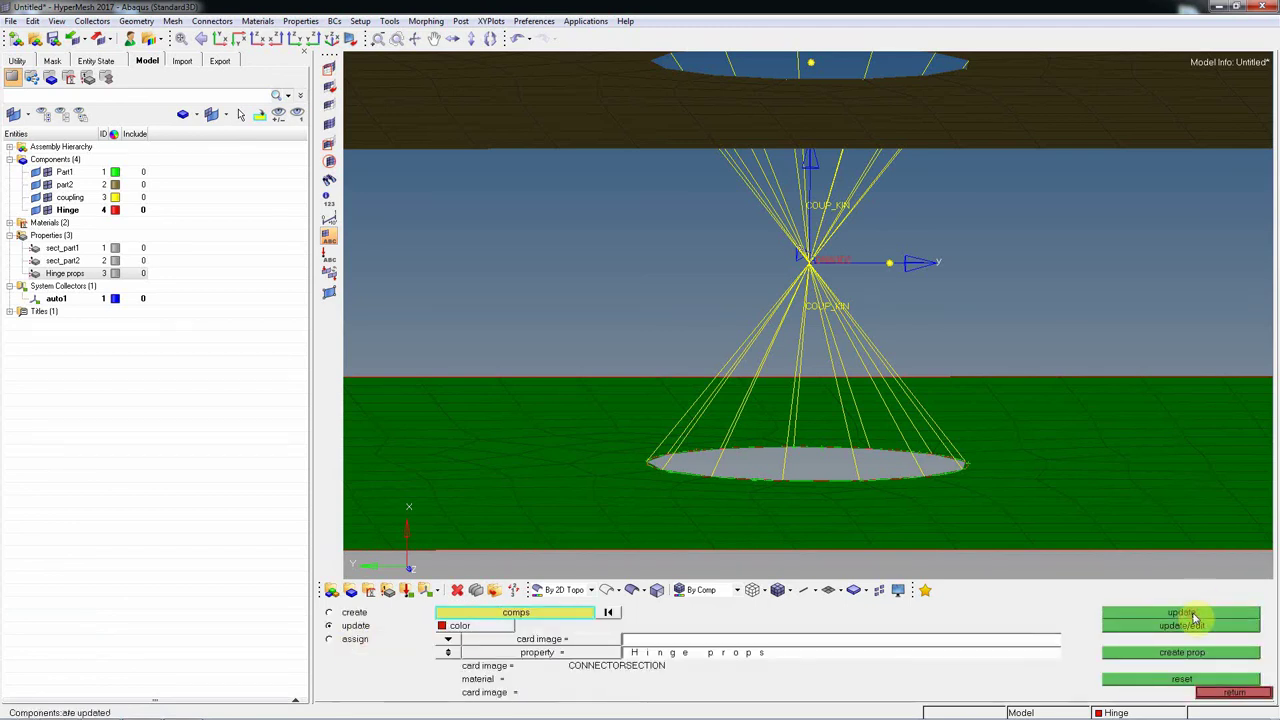
{"action": "left_click", "coordinate": [1240, 692]}
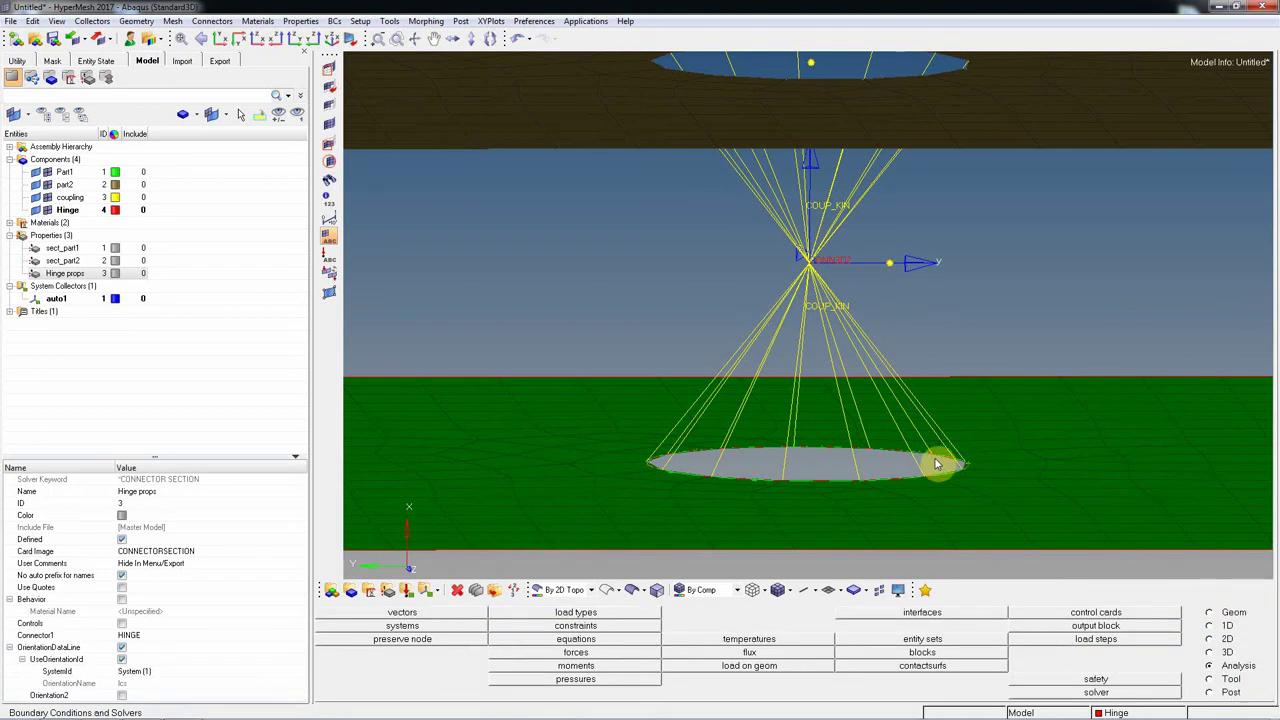
- Hide the Part1 and coupling components so the hinge connector and its coordinate system are unobstructed
{"action": "key", "text": "d"}
{"action": "left_click", "coordinate": [982, 478]}
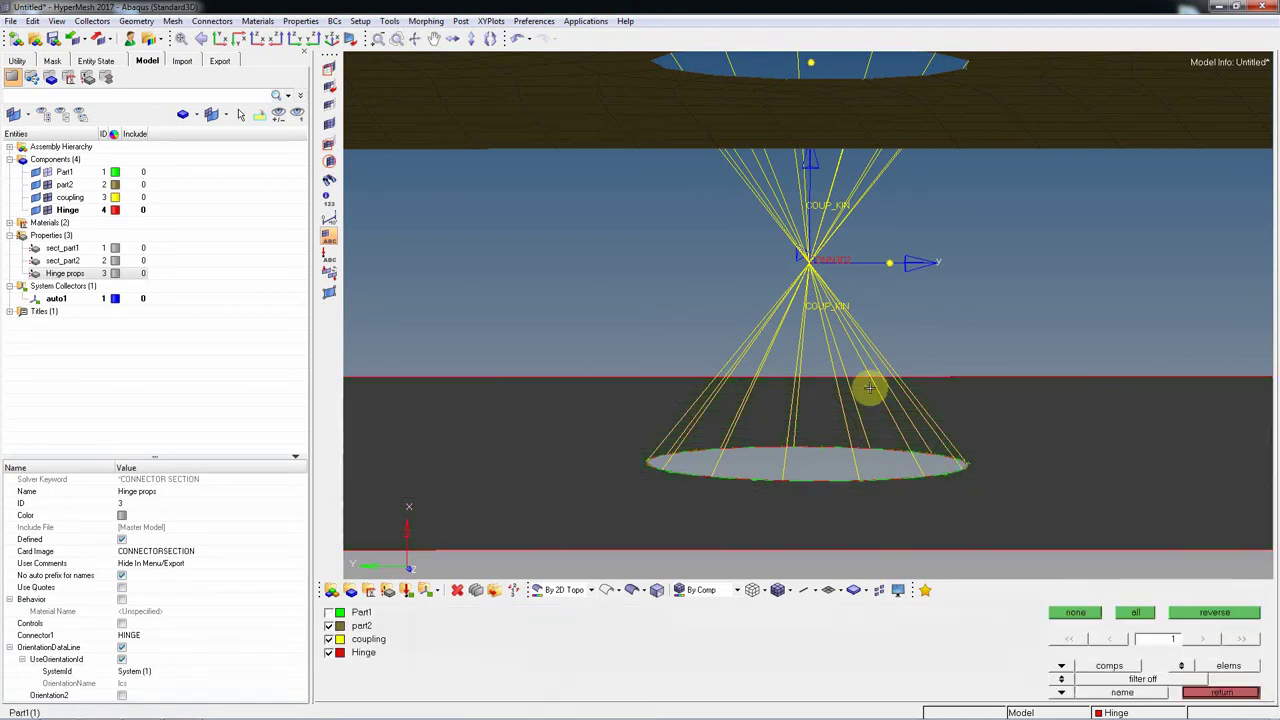
{"action": "left_click", "coordinate": [871, 366]}
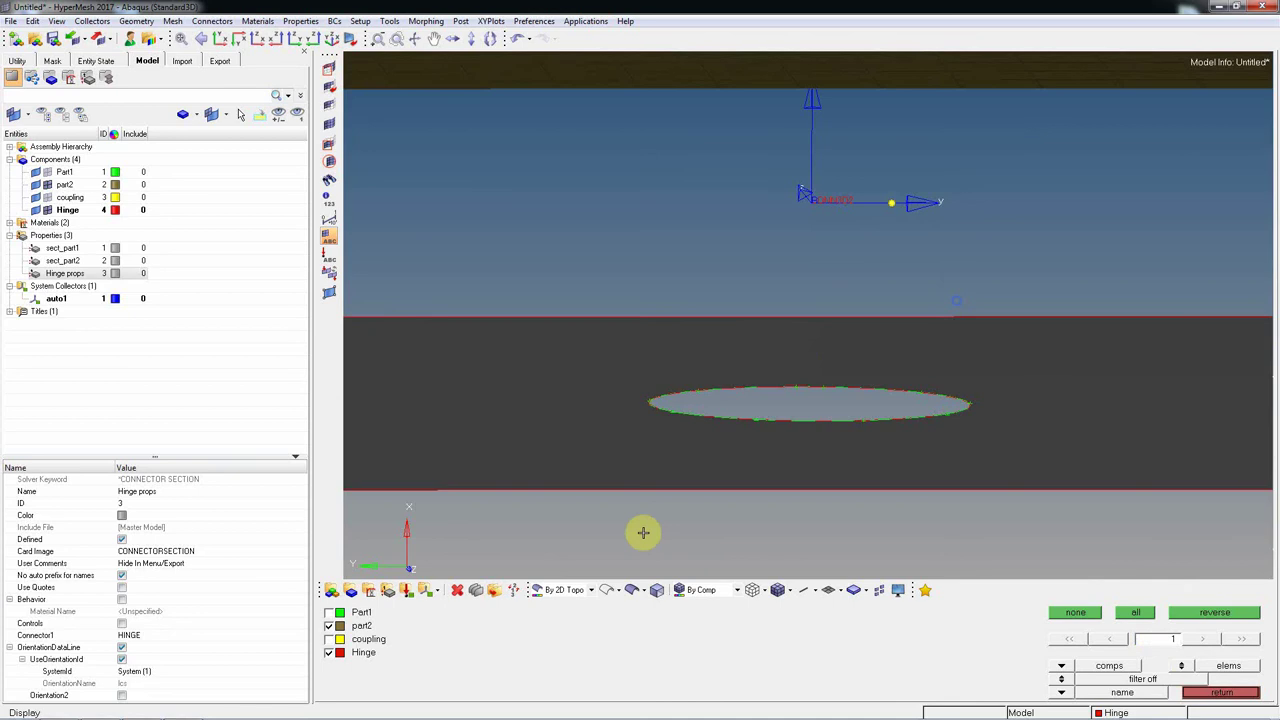
- Review the connector section card of the Hinge props property by picking the hinge connector in the model
{"action": "left_click", "coordinate": [477, 591]}
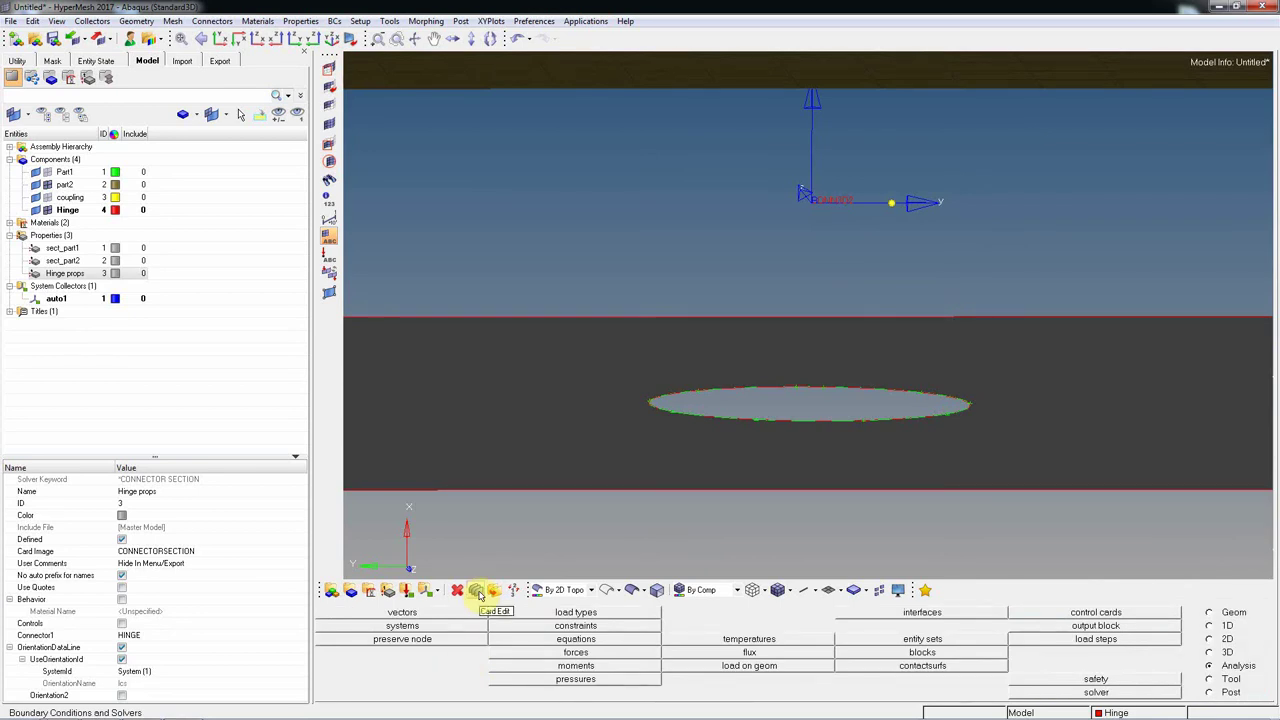
{"action": "left_click", "coordinate": [477, 591]}
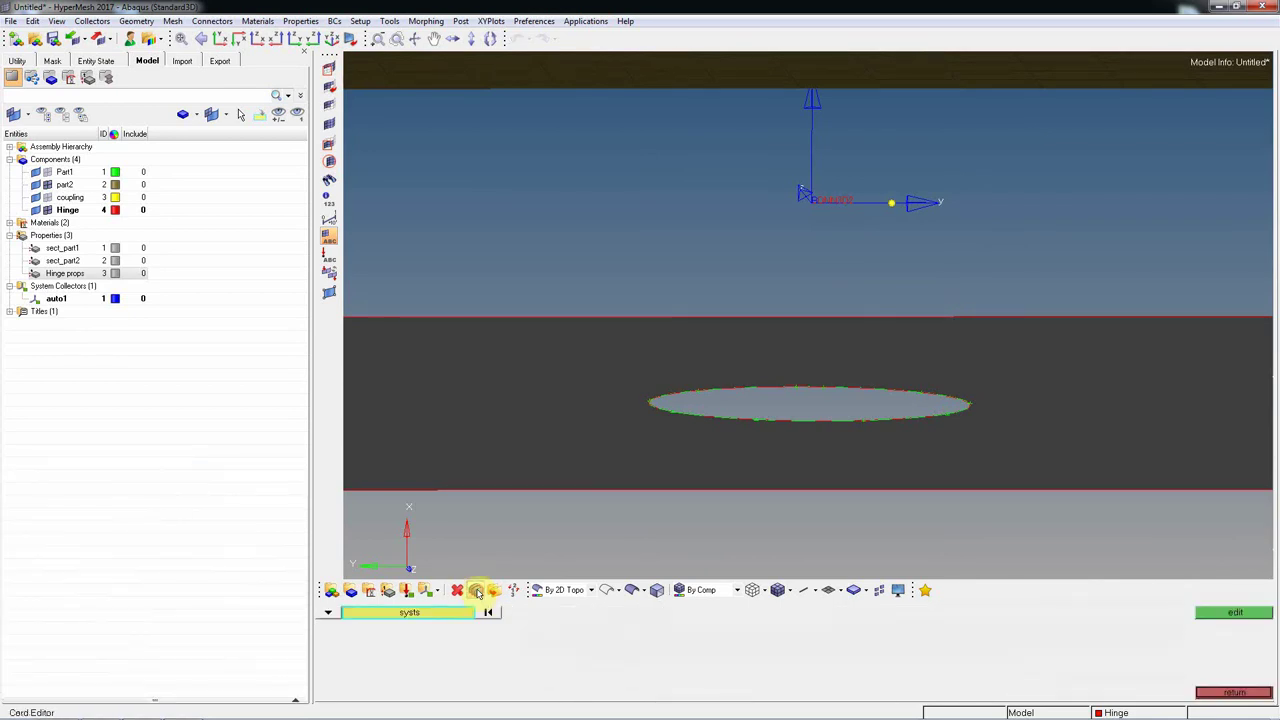
{"action": "left_click", "coordinate": [326, 610]}
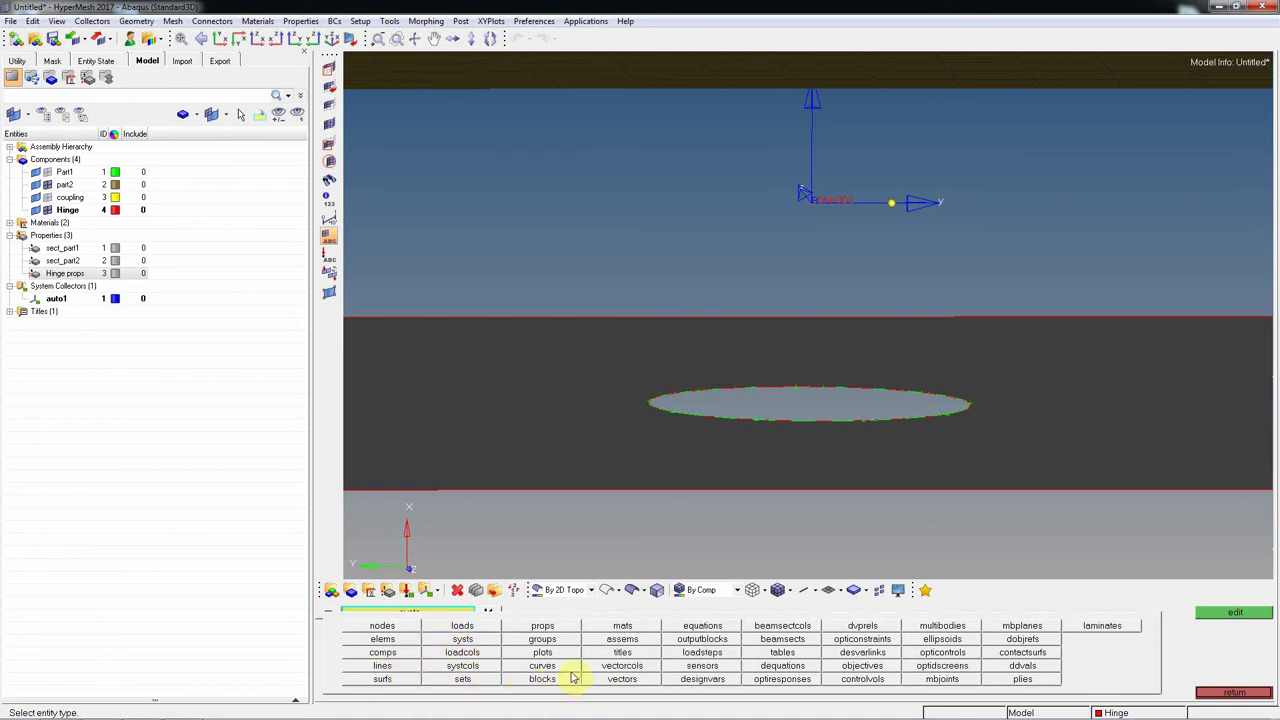
{"action": "left_click", "coordinate": [542, 625]}
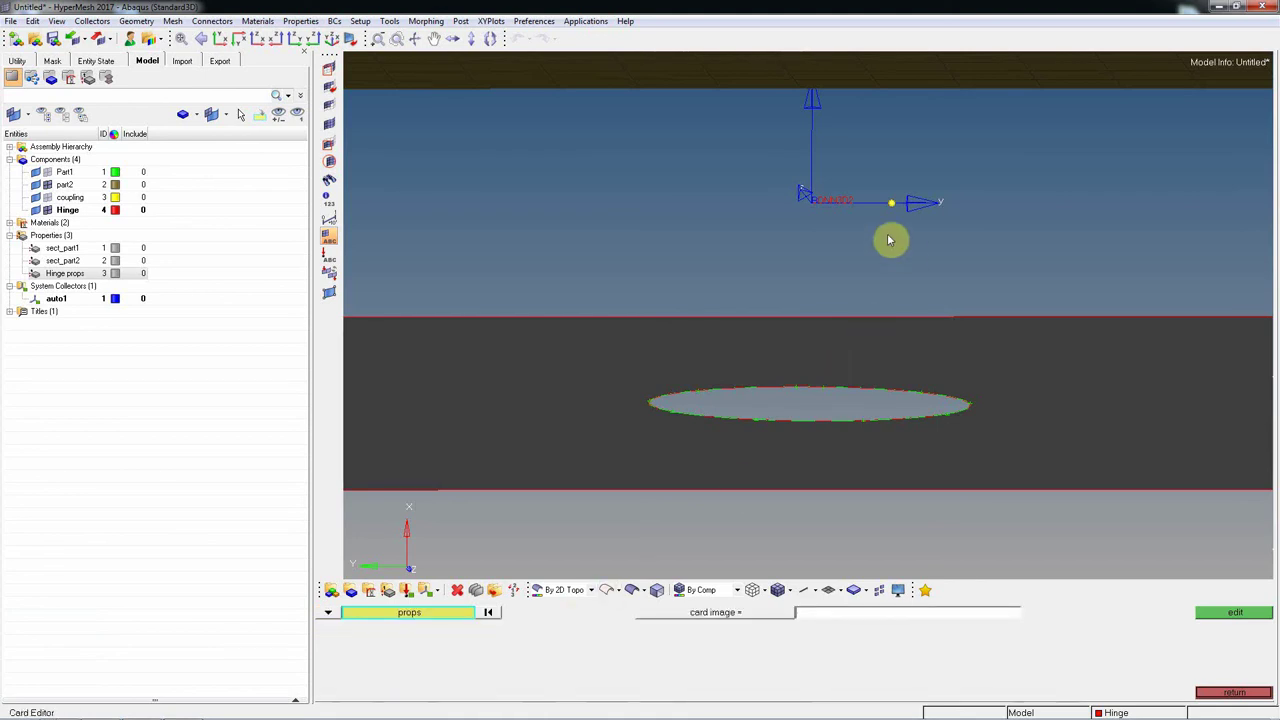
{"action": "scroll", "coordinate": [820, 240], "scroll_direction": "up", "scroll_amount": 3}
{"action": "left_click", "coordinate": [791, 226]}
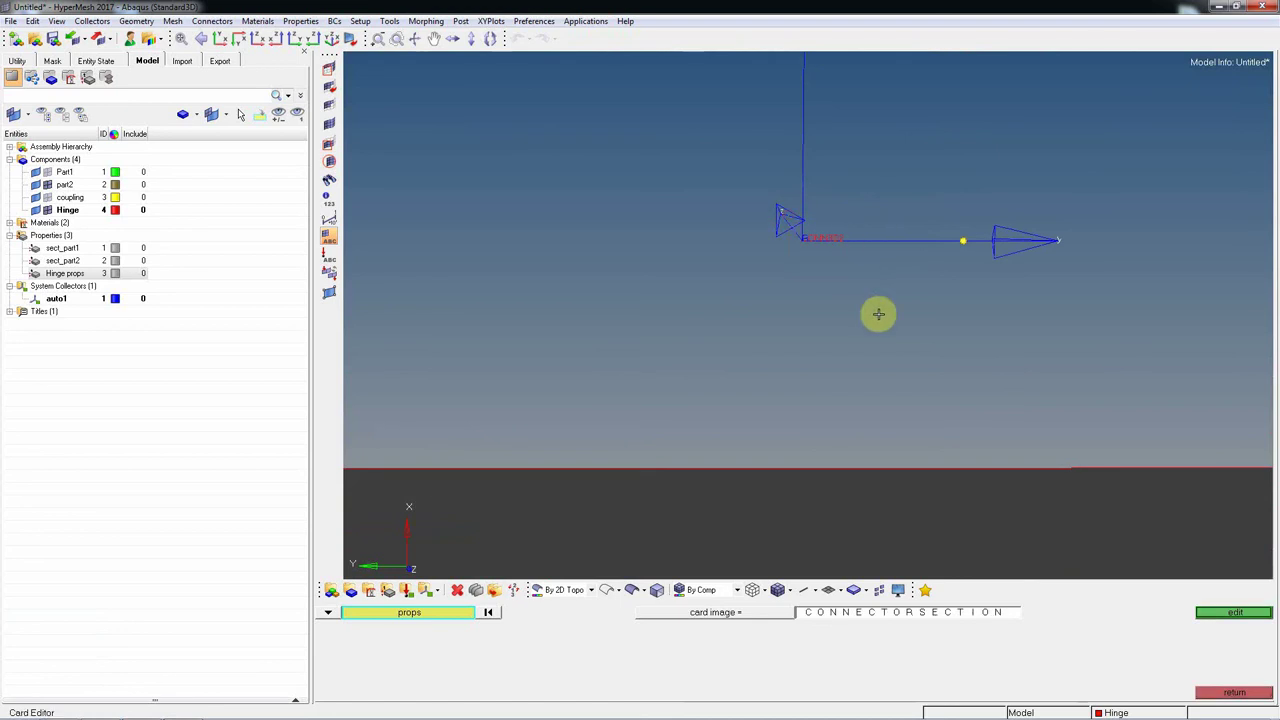
{"action": "left_click", "coordinate": [1228, 612]}
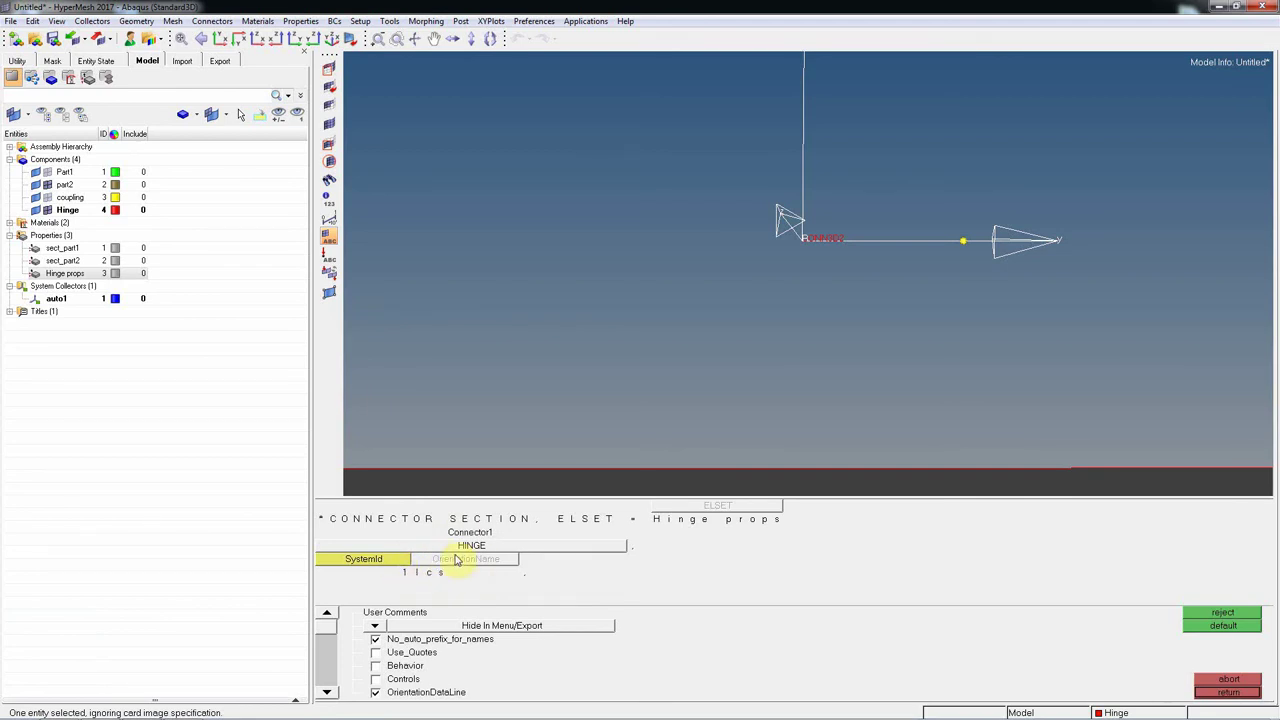
{"action": "left_click", "coordinate": [1222, 692]}
{"action": "left_click", "coordinate": [1220, 694]}
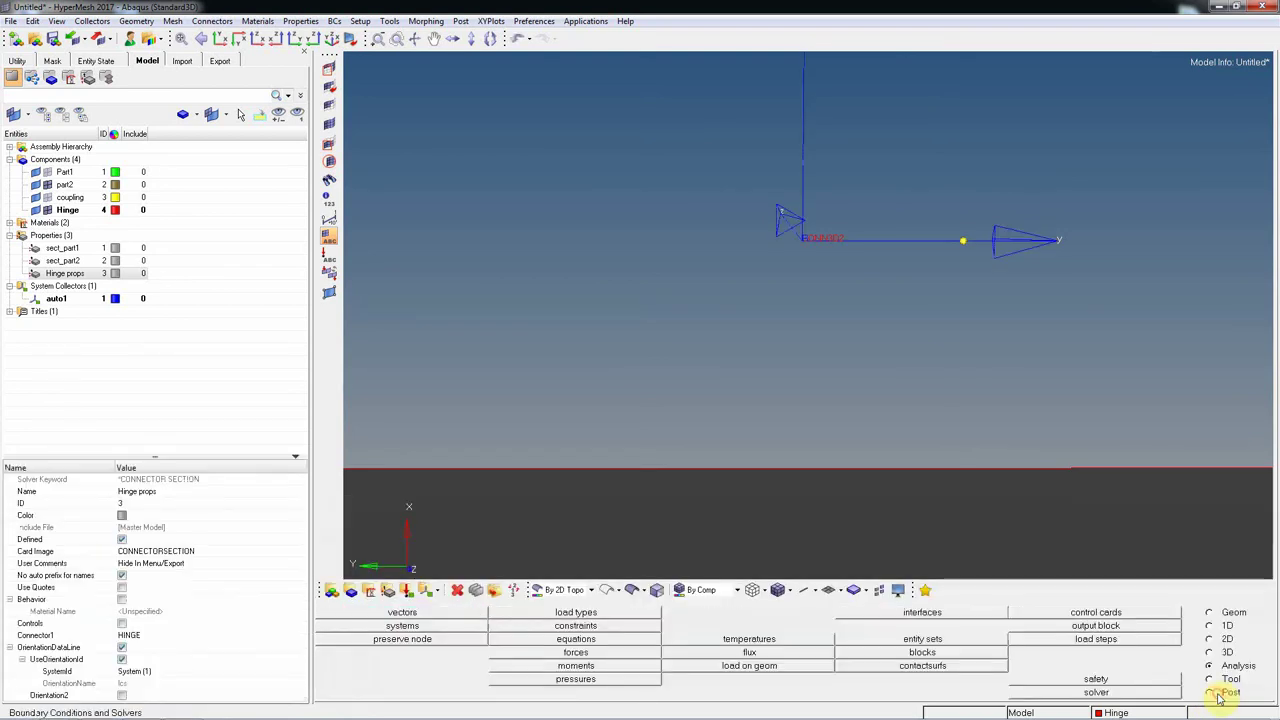
- Show all components again and bring both plates into view
{"action": "key", "text": "d"}
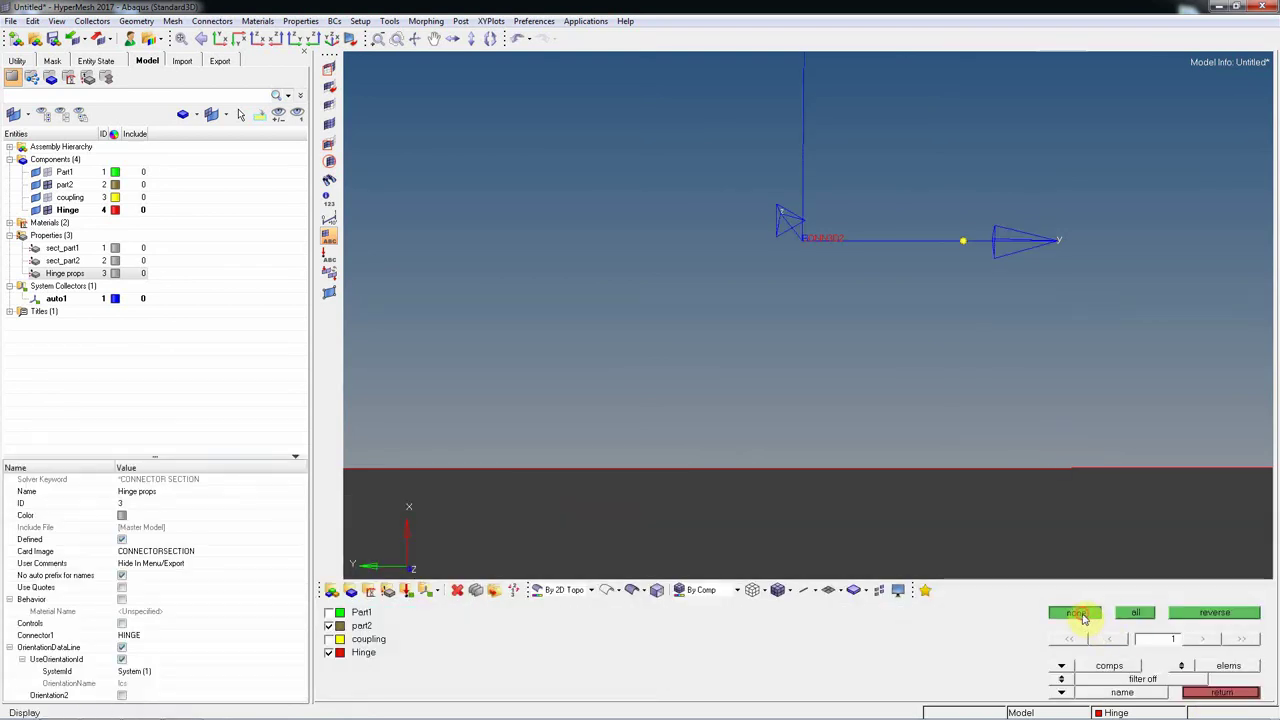
{"action": "left_click", "coordinate": [1134, 612]}
{"action": "middle_click_drag", "start_coordinate": [1028, 397], "coordinate": [918, 345], "text": "ctrl"}
{"action": "left_click_drag", "start_coordinate": [918, 345], "coordinate": [871, 306], "text": "ctrl"}
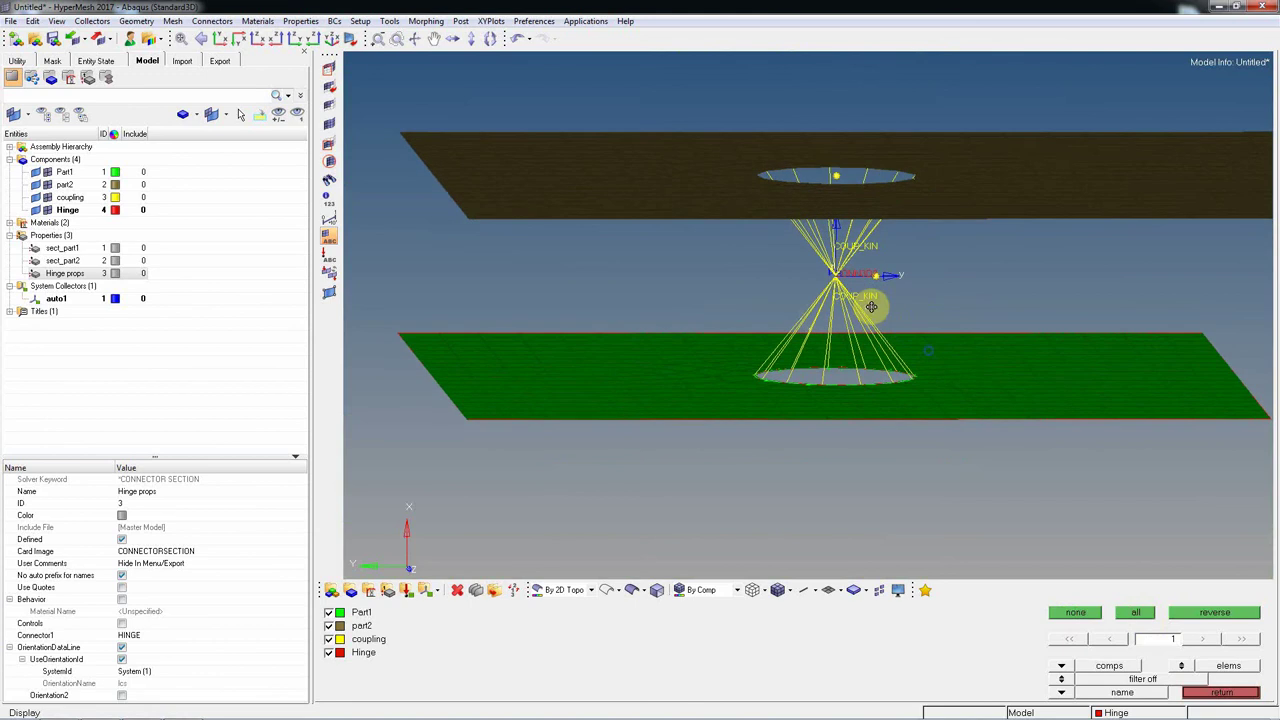
{"action": "key", "text": "Escape"}
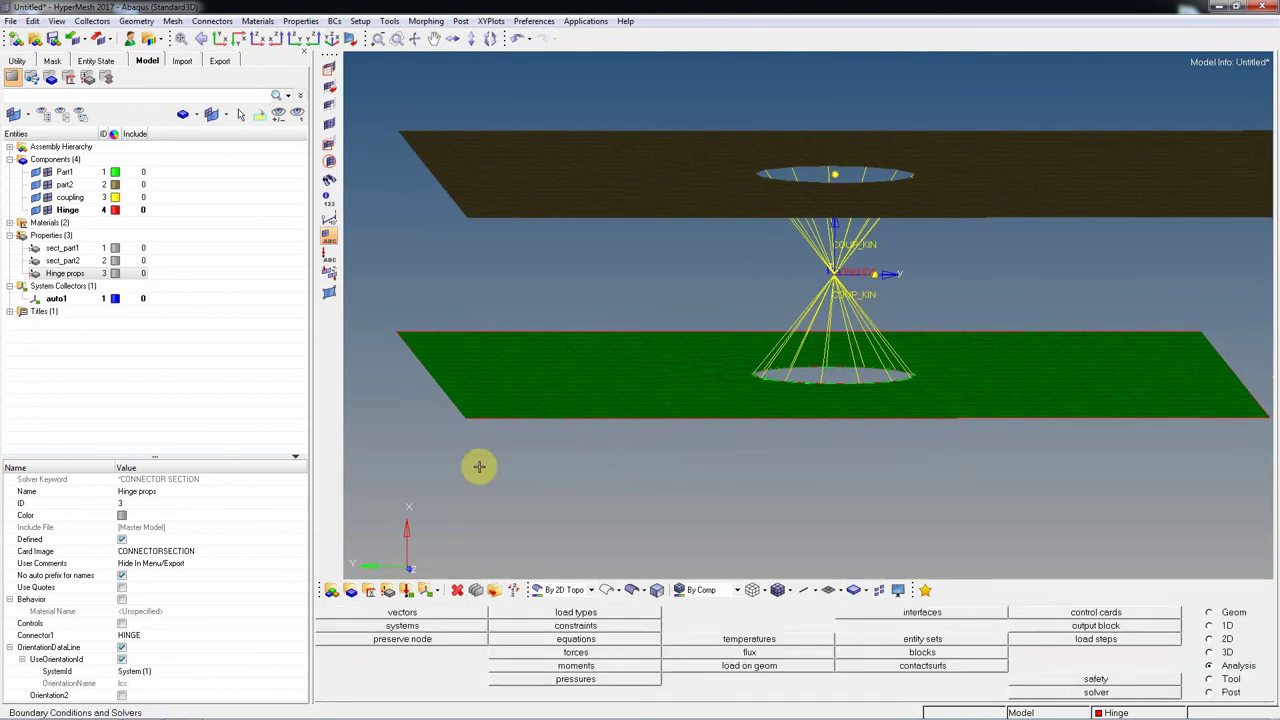
- Create a load collector named constrain with no card image
{"action": "left_click", "coordinate": [407, 591]}
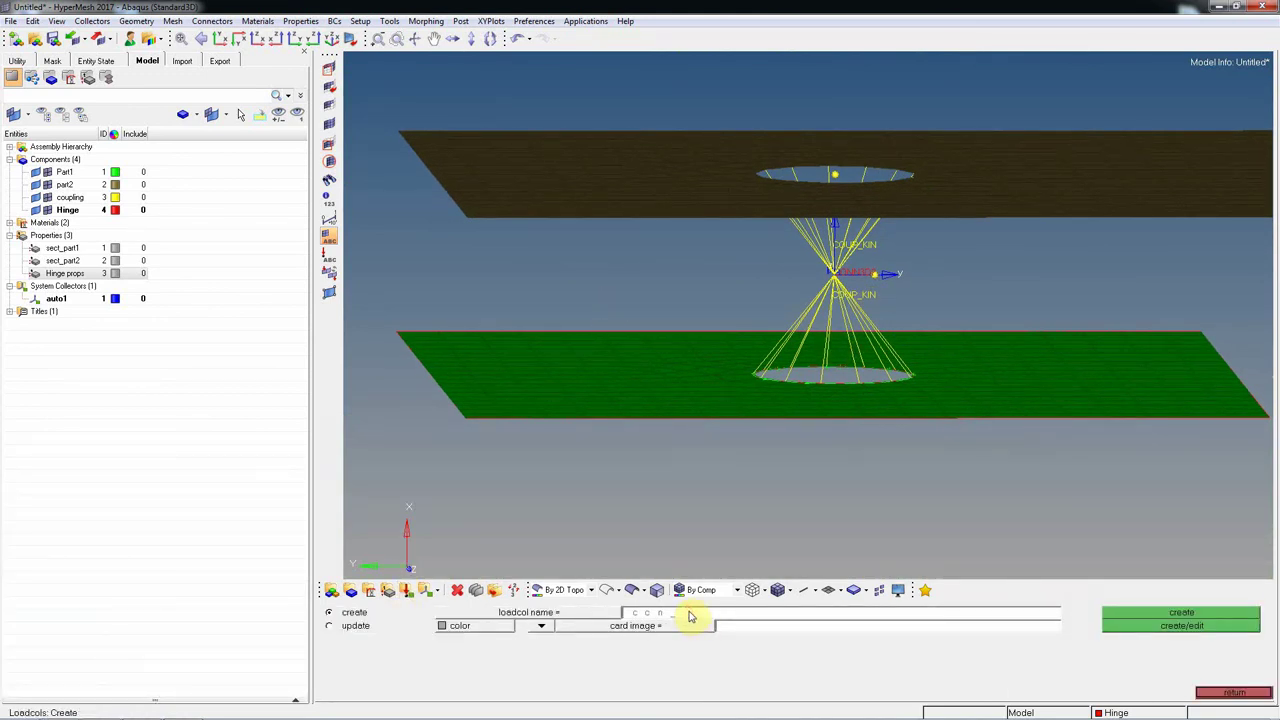
{"action": "type", "text": "constrain"}
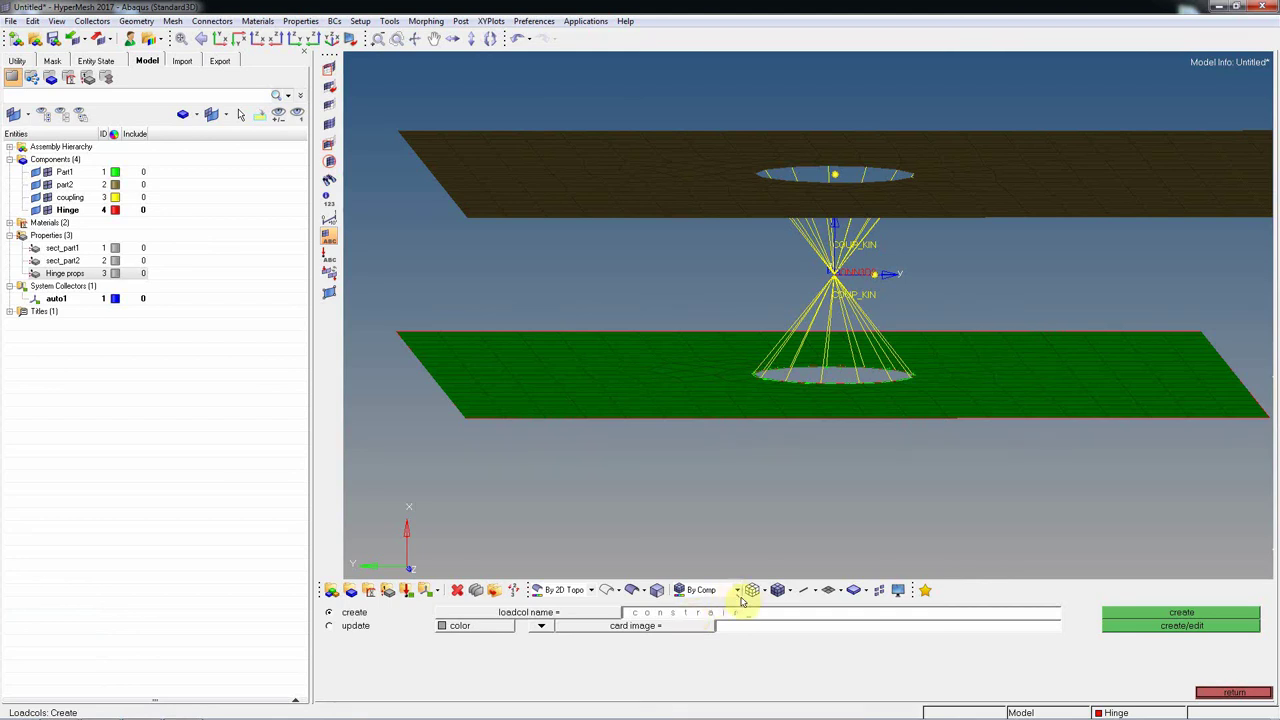
{"action": "left_click", "coordinate": [1212, 614]}
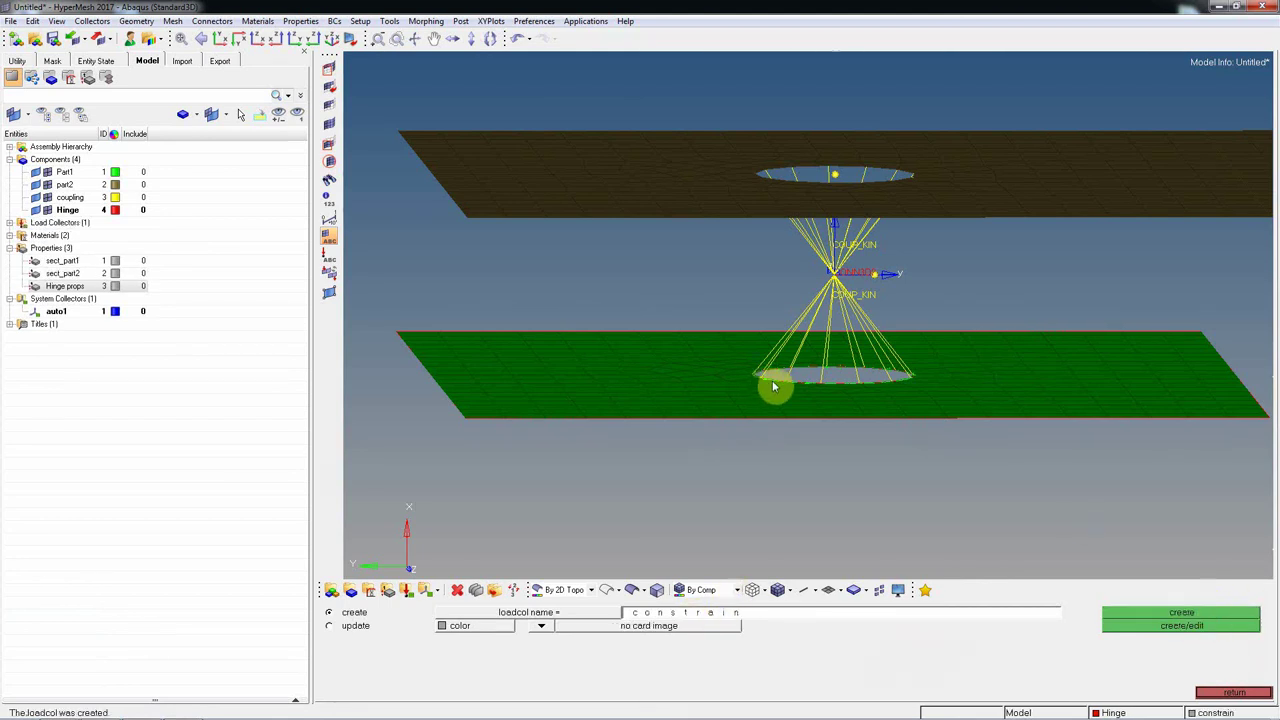
{"action": "scroll", "coordinate": [800, 380], "scroll_direction": "down", "scroll_amount": 5}
{"action": "left_click", "coordinate": [1234, 692]}
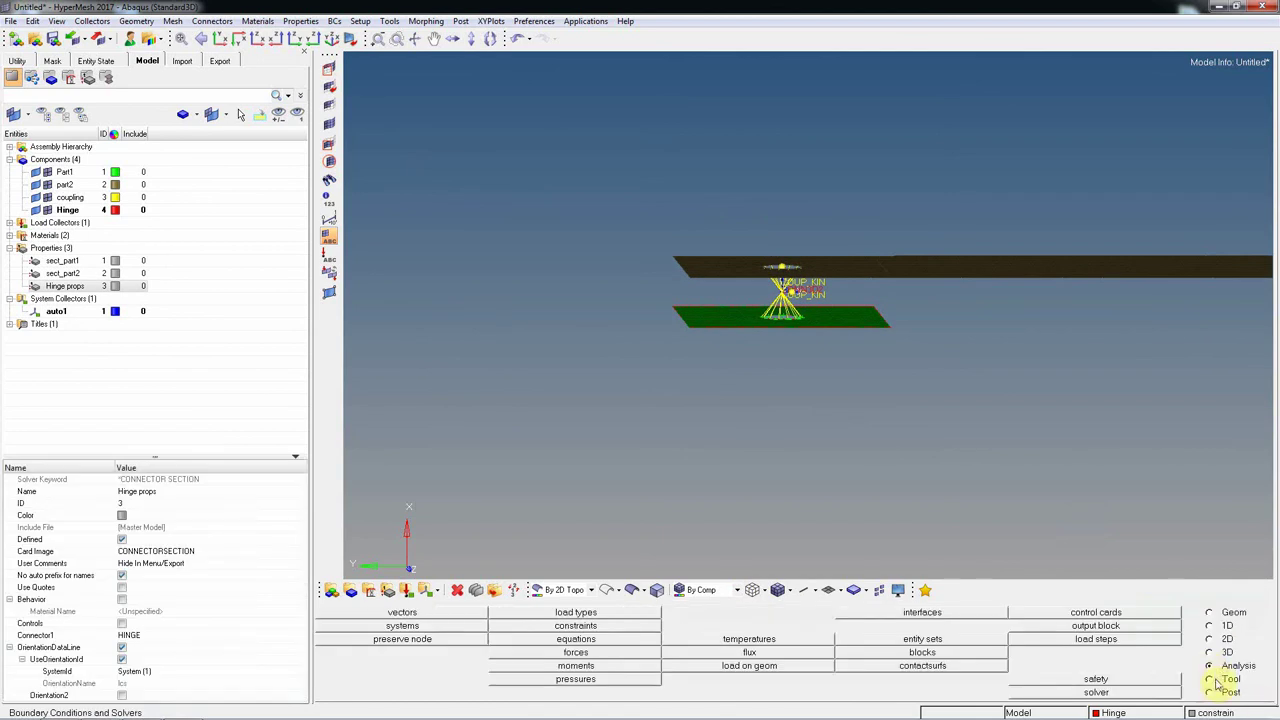
- Create BOUNDARY constraints fixing dof1 to dof6 at 0.000 on the nodes along both short end edges of the Part1 plate
{"action": "left_click", "coordinate": [592, 627]}
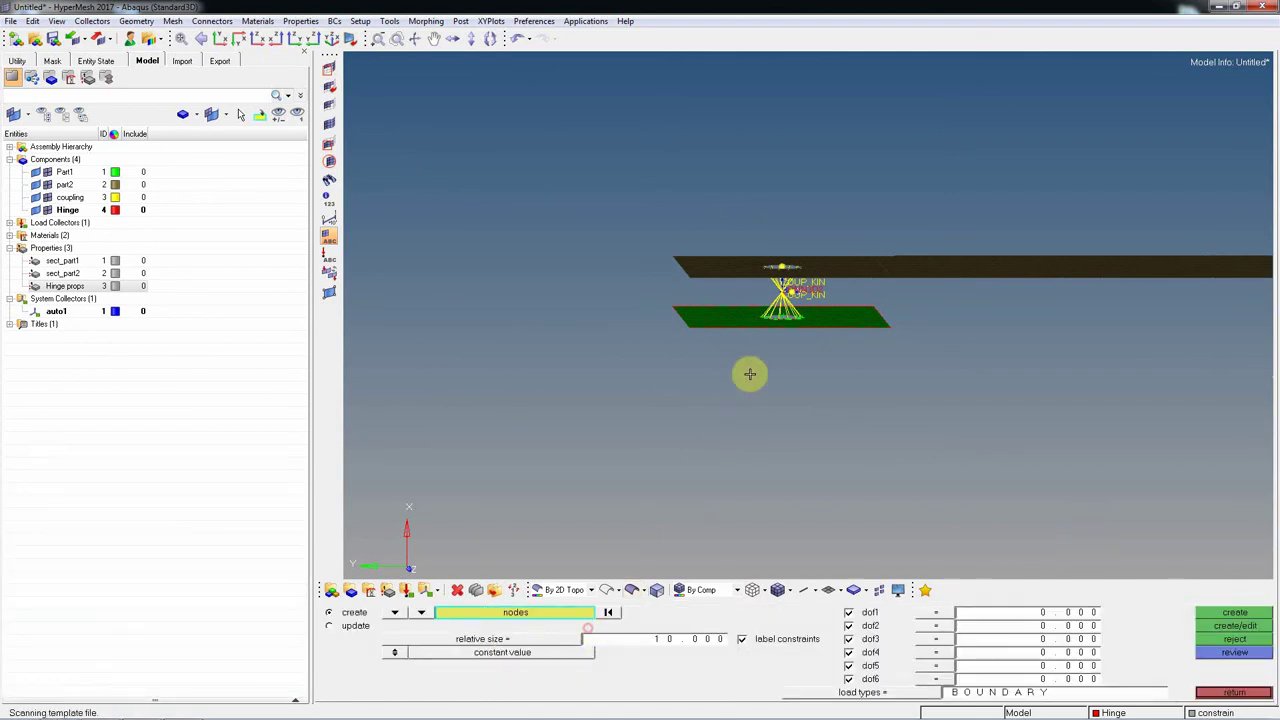
{"action": "scroll", "coordinate": [724, 337], "scroll_direction": "up", "scroll_amount": 2}
{"action": "left_click_drag", "start_coordinate": [724, 337], "coordinate": [669, 346], "text": "ctrl"}
{"action": "scroll", "coordinate": [637, 263], "scroll_direction": "up", "scroll_amount": 2}
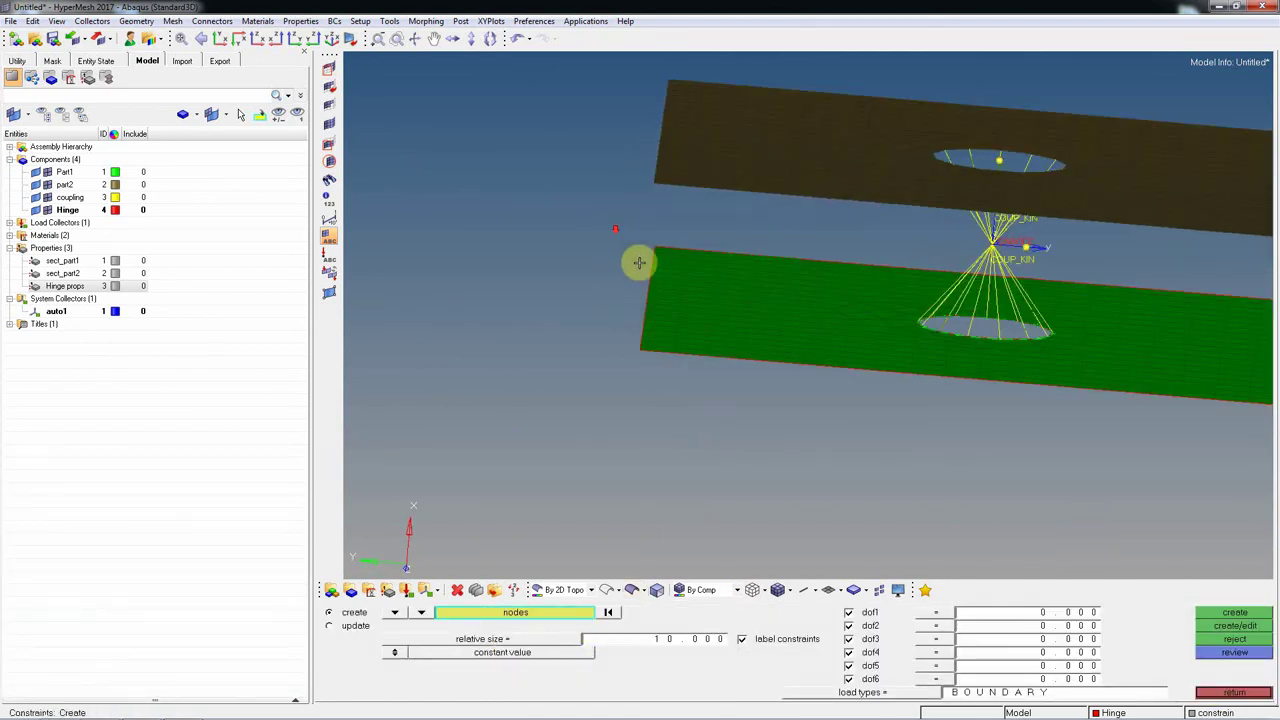
{"action": "left_click_drag", "start_coordinate": [680, 240], "coordinate": [579, 382], "text": "shift"}
{"action": "right_click_drag", "start_coordinate": [751, 377], "coordinate": [649, 369], "text": "ctrl"}
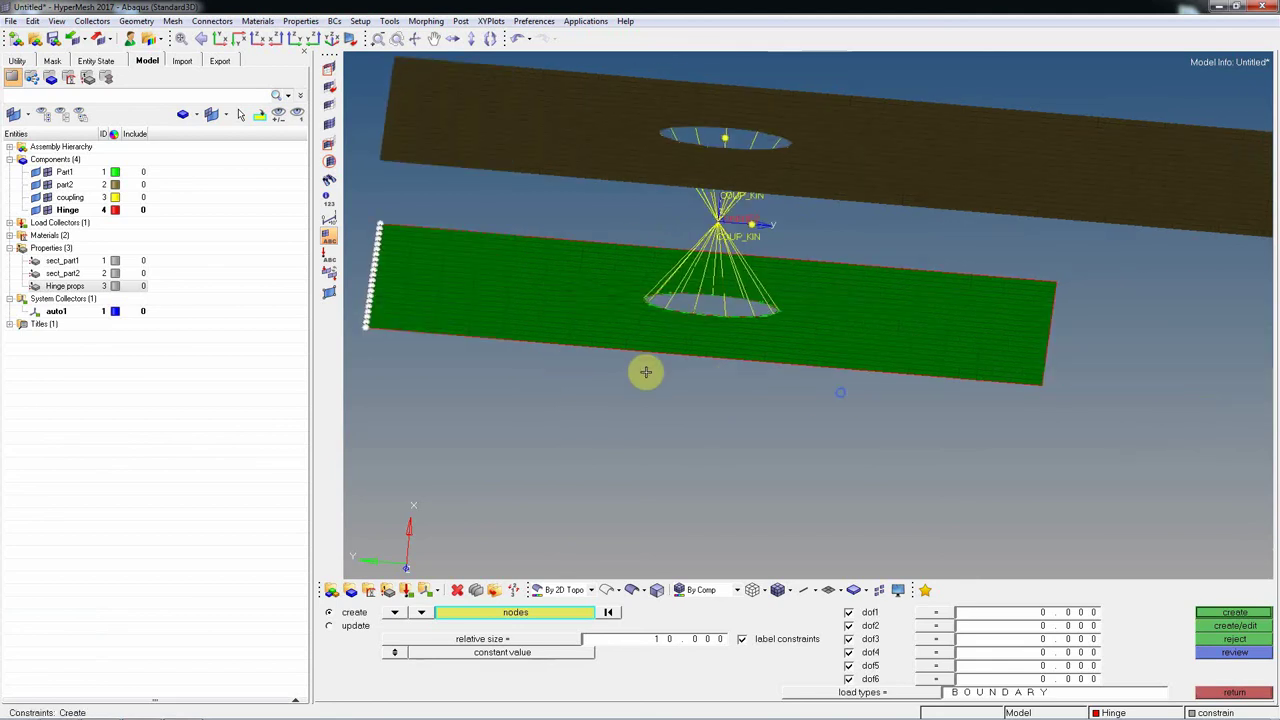
{"action": "left_click_drag", "start_coordinate": [1034, 274], "coordinate": [1100, 536], "text": "shift"}
{"action": "left_click_drag", "start_coordinate": [1171, 491], "coordinate": [1093, 520], "text": "ctrl"}
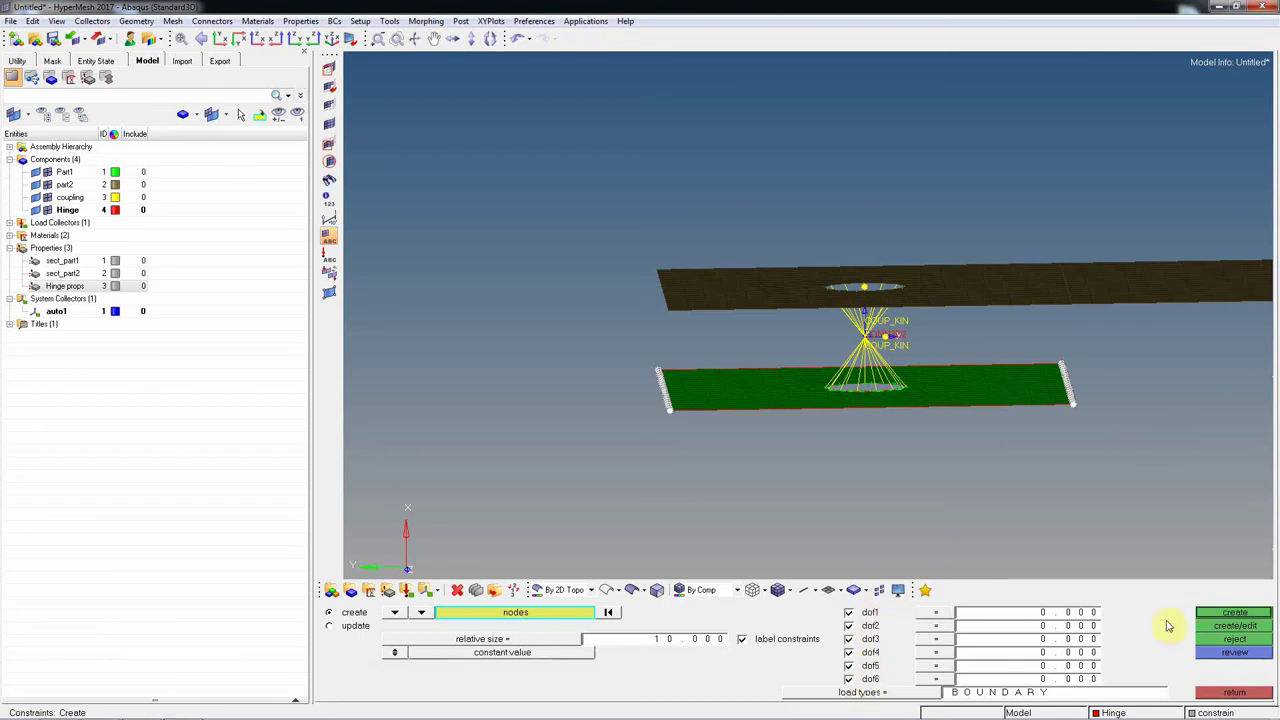
{"action": "left_click", "coordinate": [1234, 612]}
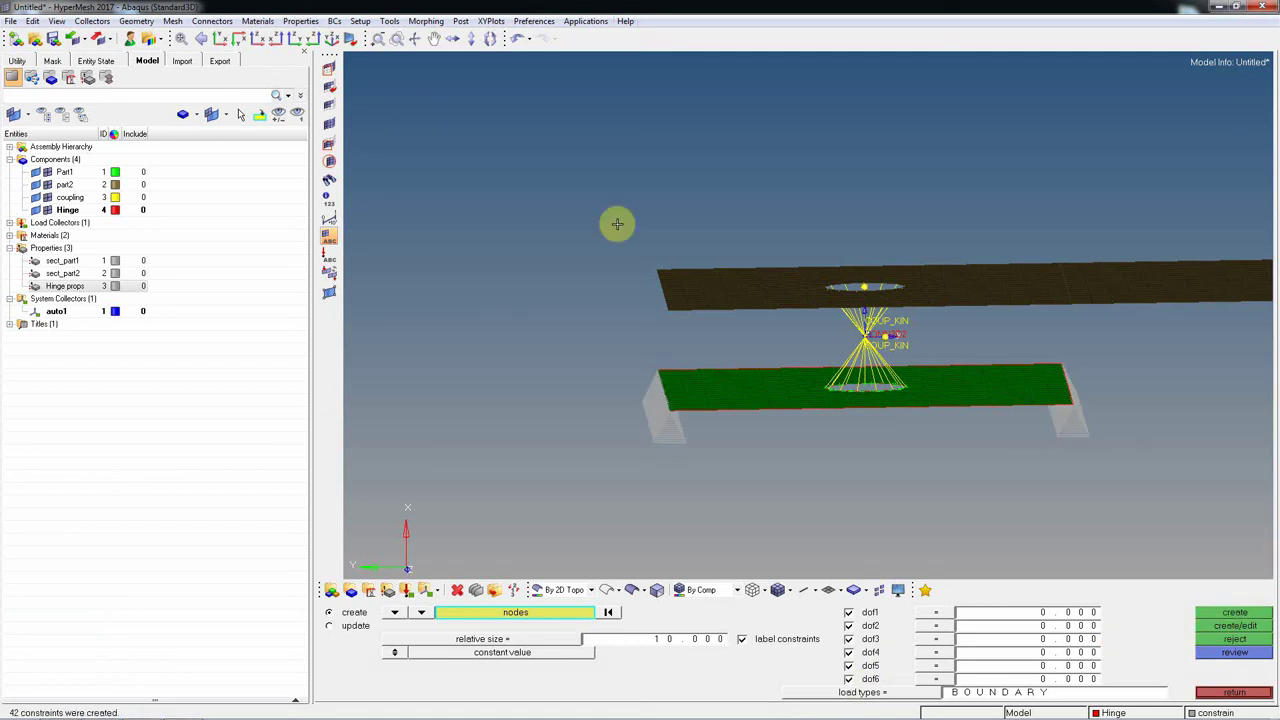
- Turn on the load labels and inspect the constraints along the end edges of Part1
{"action": "left_click", "coordinate": [328, 258]}
{"action": "left_click_drag", "start_coordinate": [690, 380], "coordinate": [760, 309], "text": "ctrl"}
{"action": "scroll", "coordinate": [760, 340], "scroll_direction": "up", "scroll_amount": 6}
{"action": "scroll", "coordinate": [821, 345], "scroll_direction": "down", "scroll_amount": 8}
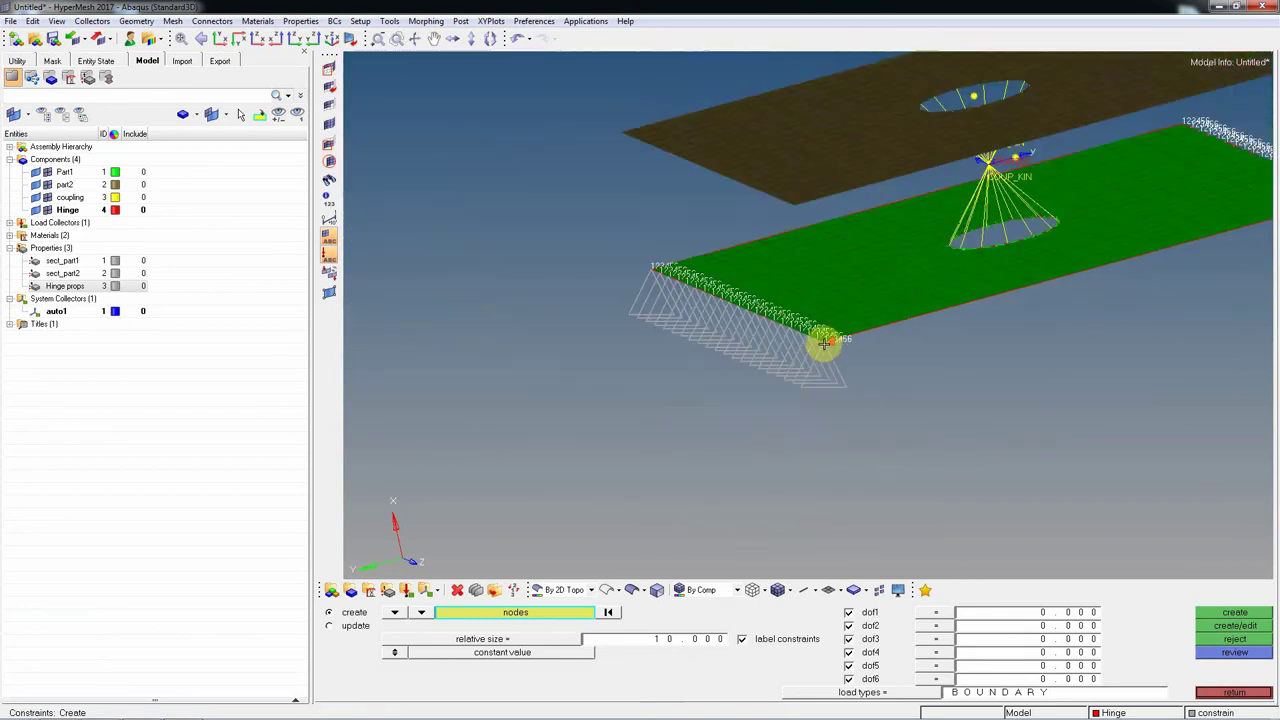
{"action": "left_click_drag", "start_coordinate": [869, 354], "coordinate": [731, 531], "text": "ctrl"}
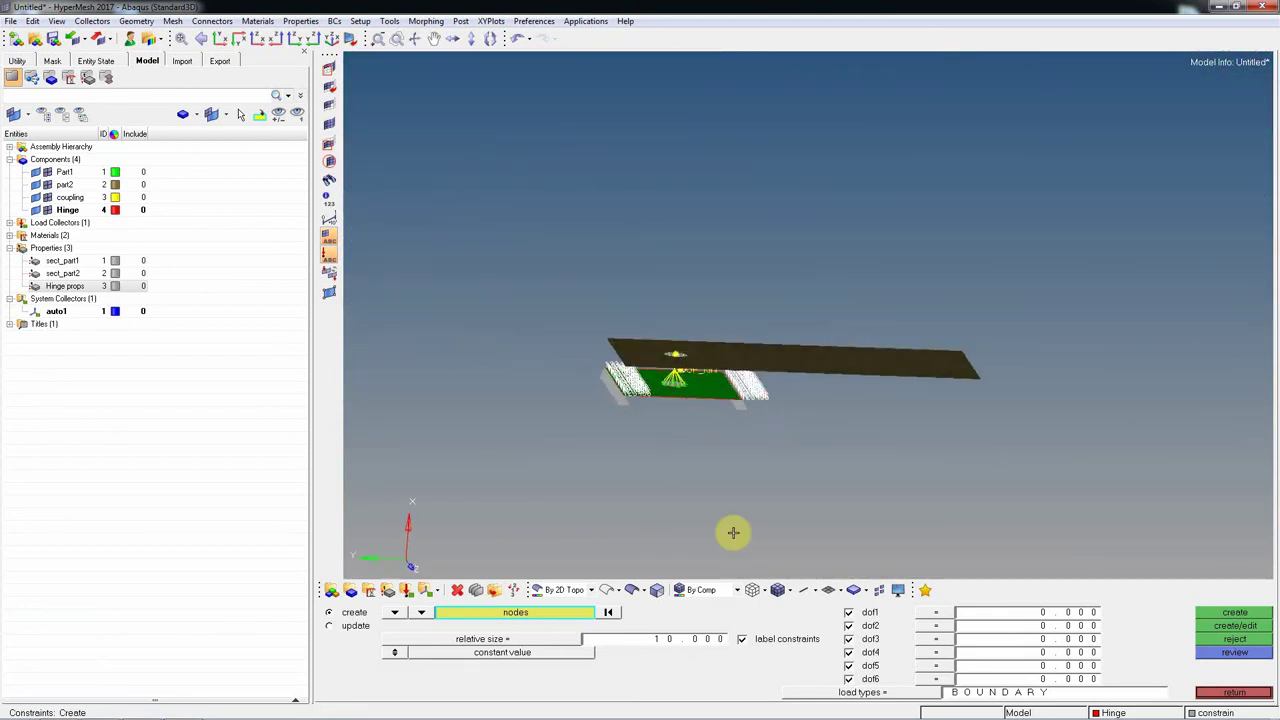
- Create a load collector named connector velocity with the HISTORY card image and open its card for editing
{"action": "left_click", "coordinate": [409, 594]}
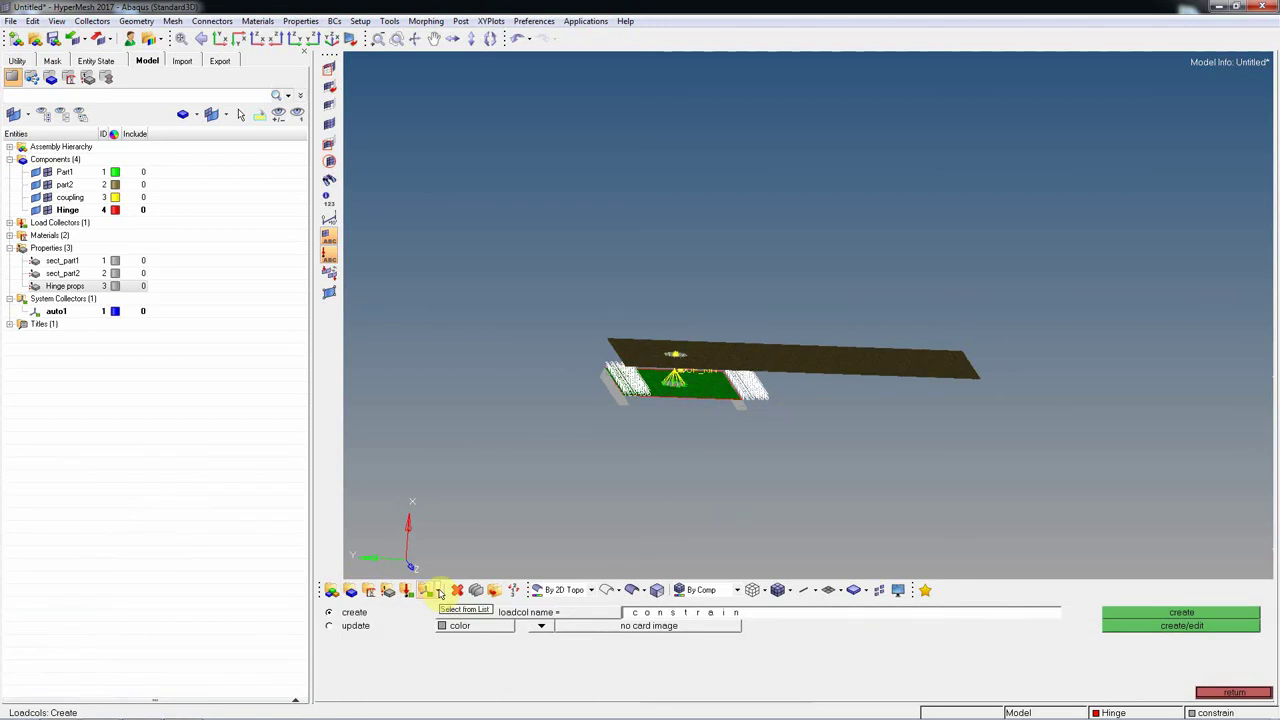
{"action": "left_click", "coordinate": [716, 614]}
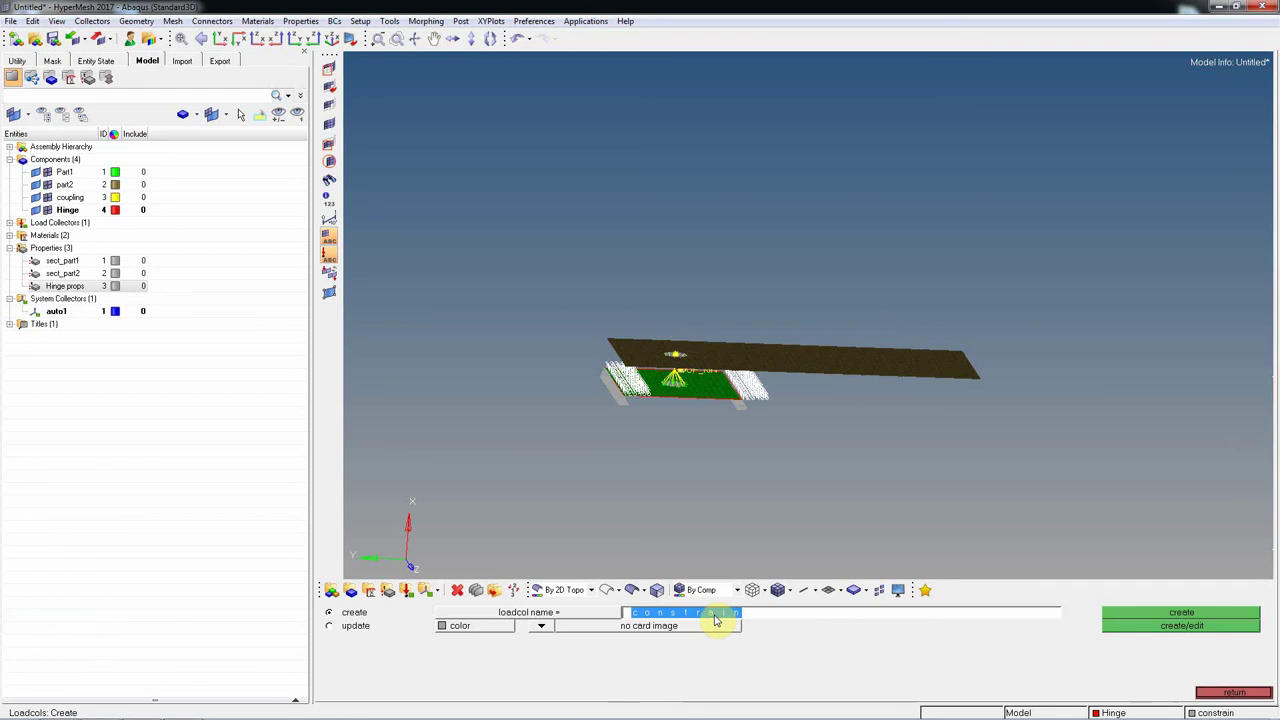
{"action": "type", "text": "con_"}
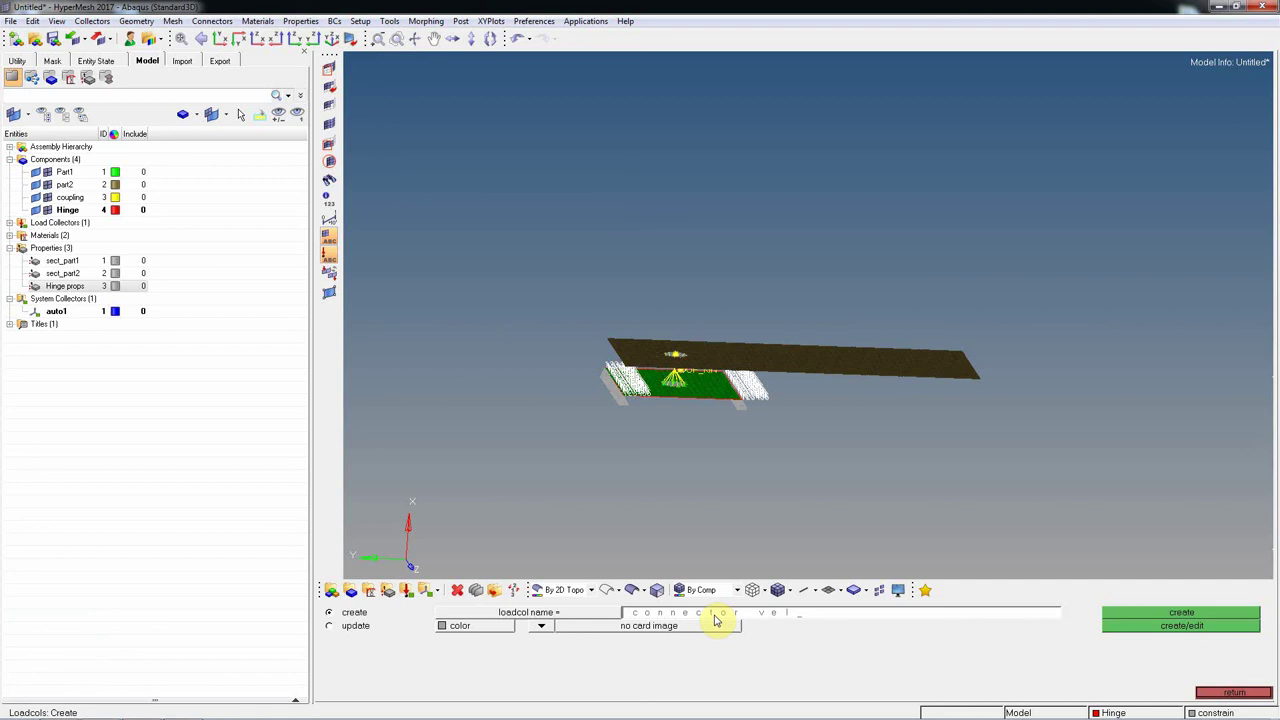
{"action": "type", "text": "nector_velocity"}
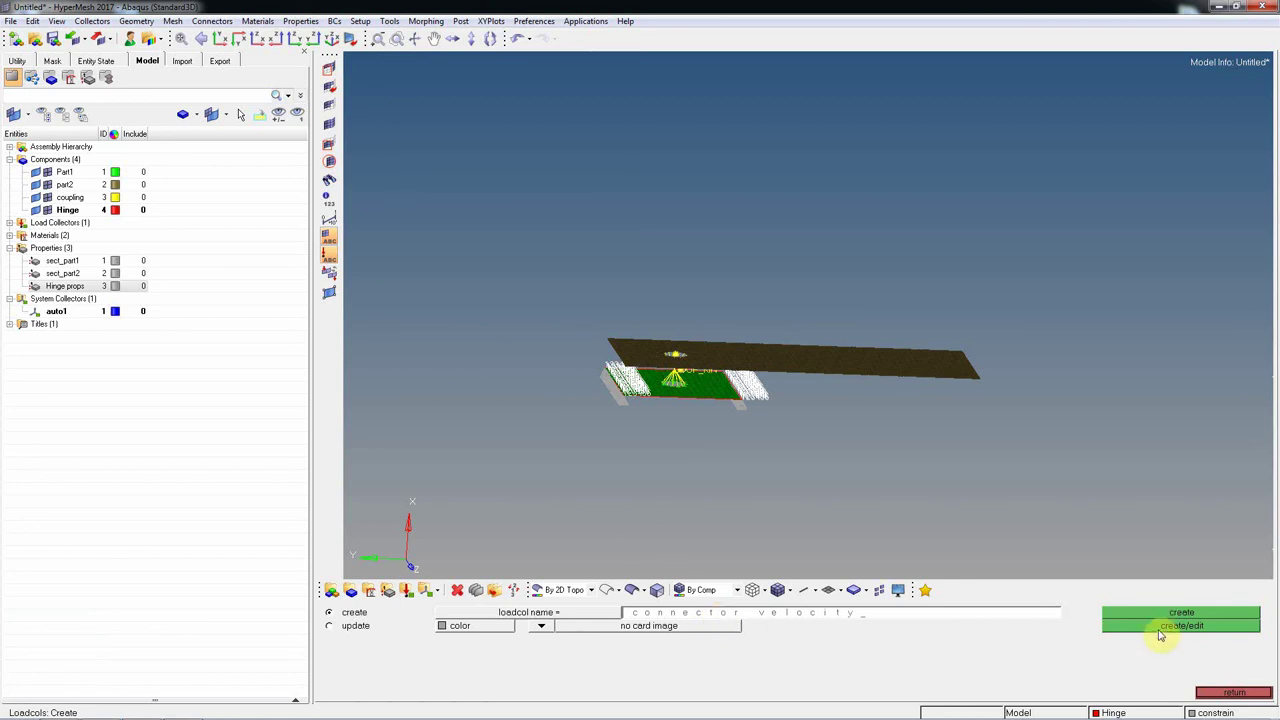
{"action": "left_click", "coordinate": [541, 626]}
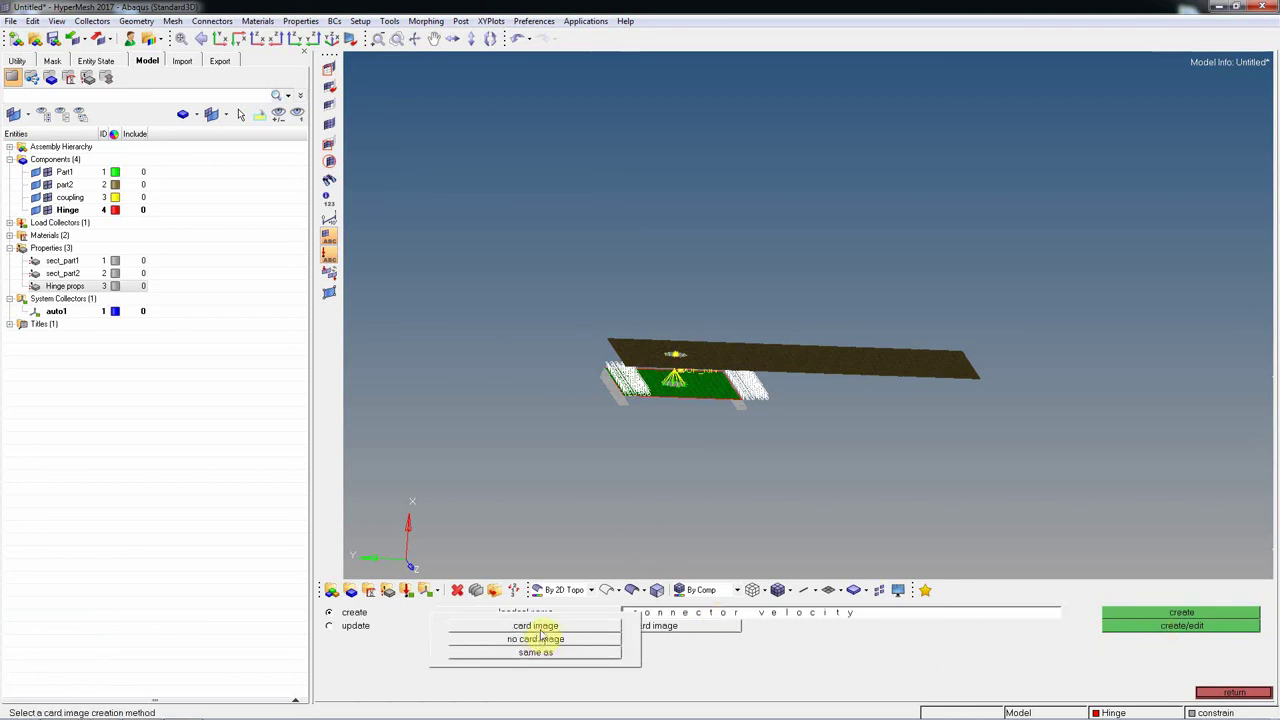
{"action": "left_click", "coordinate": [538, 624]}
{"action": "left_click", "coordinate": [670, 626]}
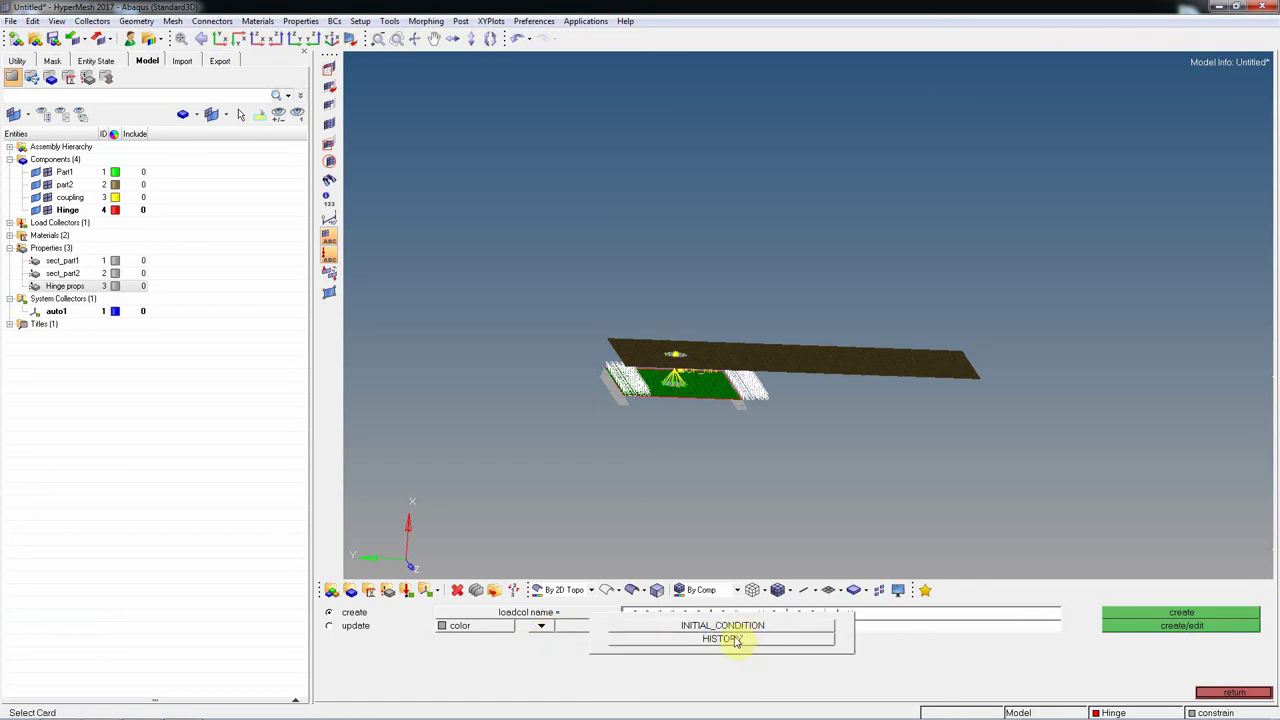
{"action": "left_click", "coordinate": [735, 640]}
{"action": "left_click", "coordinate": [1186, 626]}
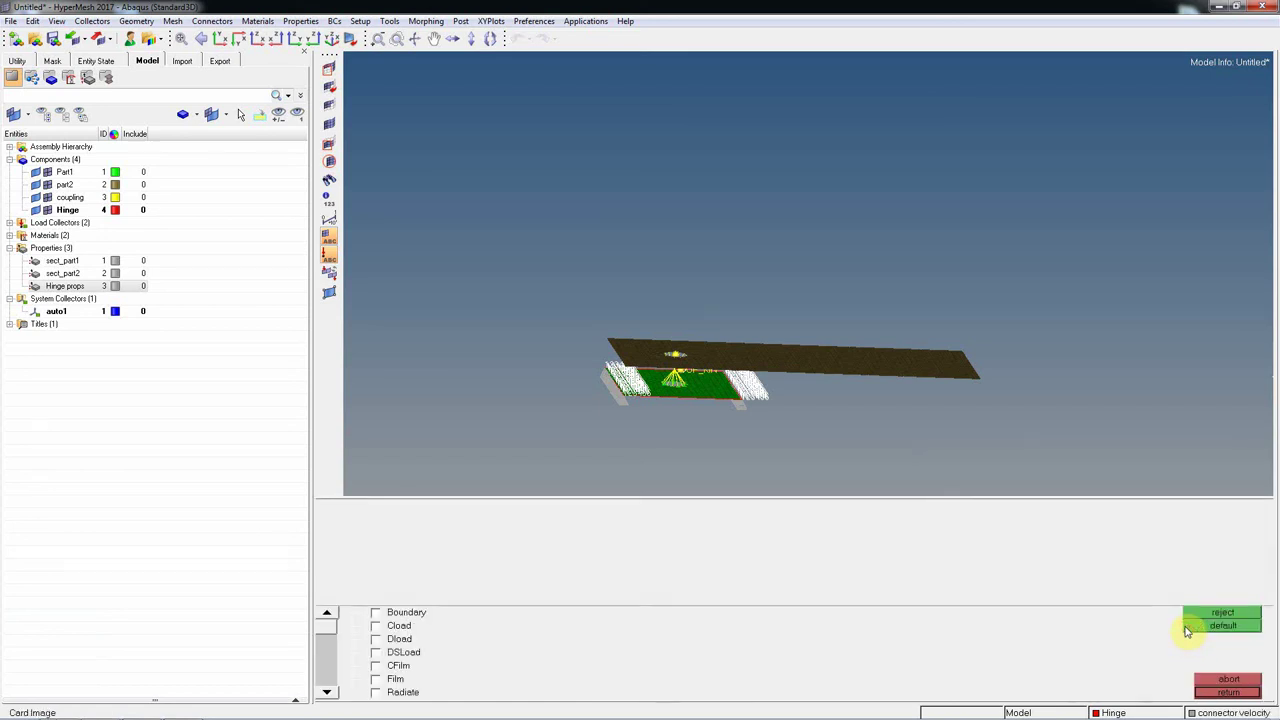
- Enable Connector_Load on the connector velocity card
{"action": "left_click", "coordinate": [326, 692]}
{"action": "left_click", "coordinate": [326, 692]}
{"action": "left_click", "coordinate": [326, 692]}
{"action": "left_click", "coordinate": [326, 692]}
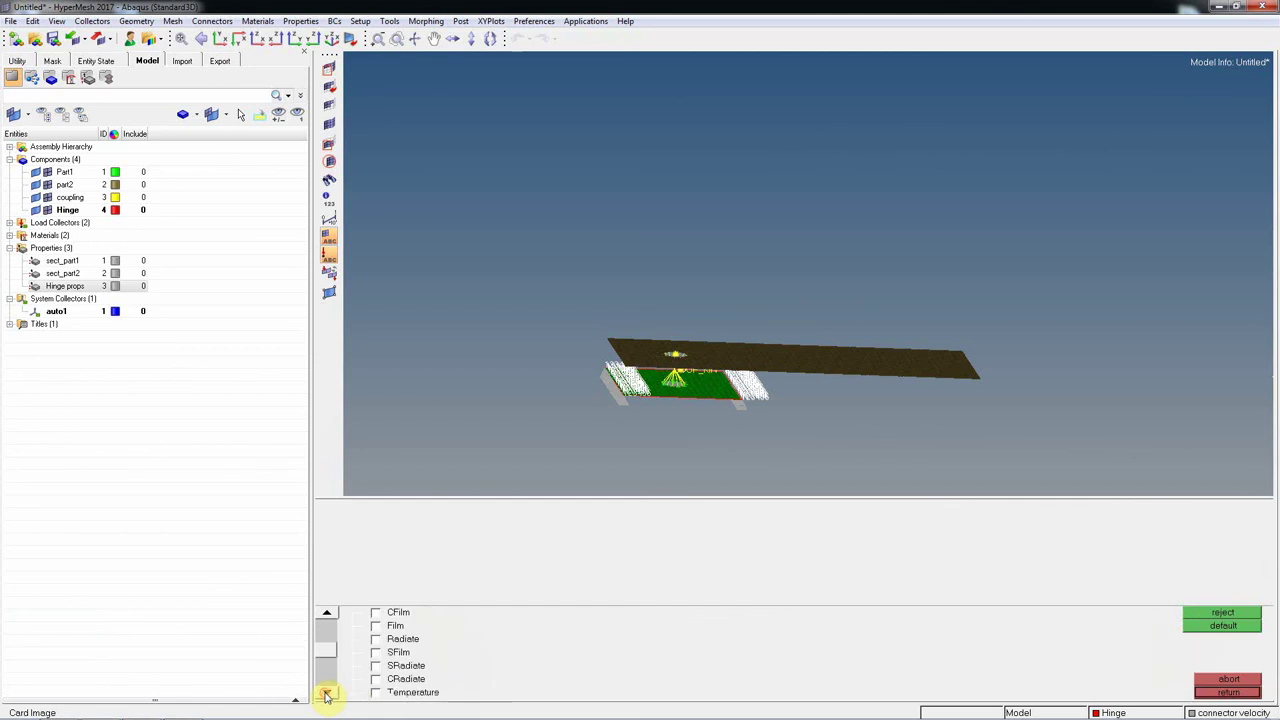
{"action": "left_click", "coordinate": [326, 692]}
{"action": "left_click", "coordinate": [326, 692]}
{"action": "left_click", "coordinate": [326, 692]}
{"action": "left_click", "coordinate": [326, 692]}
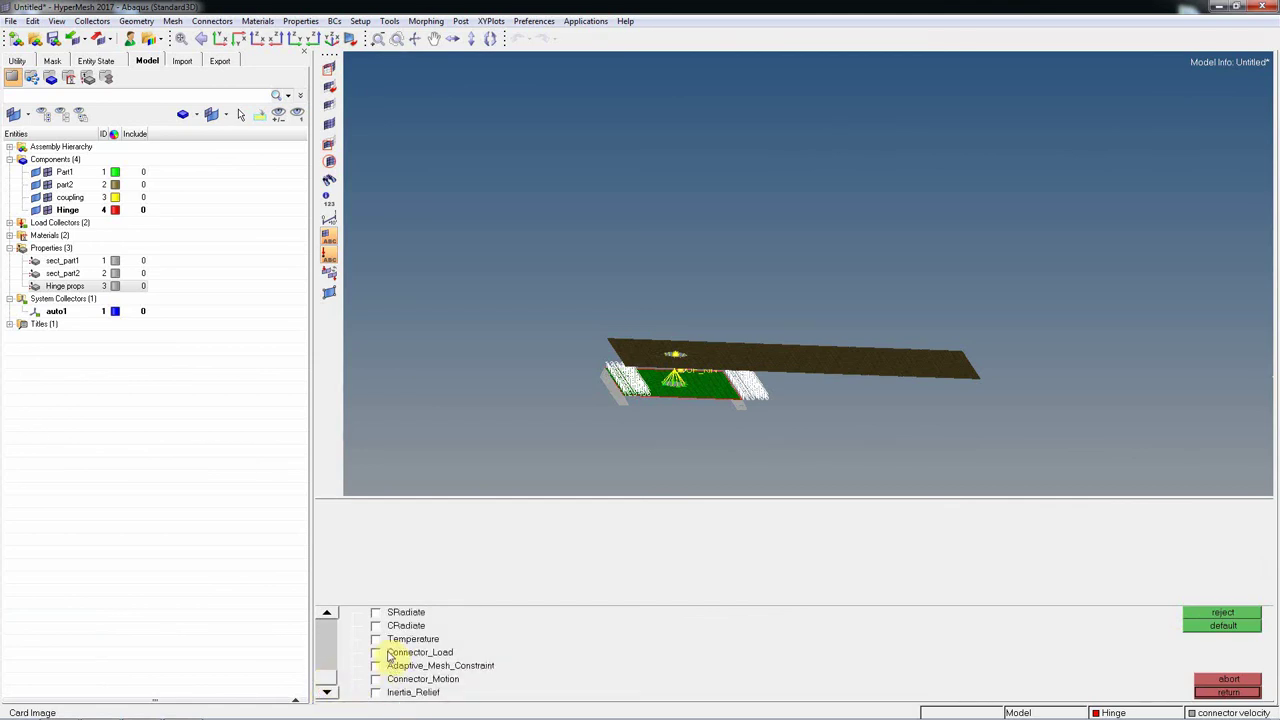
{"action": "left_click", "coordinate": [389, 654]}
- Enable Connector_Load_Comps under the Connector_Load option
{"action": "left_click", "coordinate": [327, 692]}
{"action": "left_click", "coordinate": [327, 692]}
{"action": "left_click", "coordinate": [327, 692]}
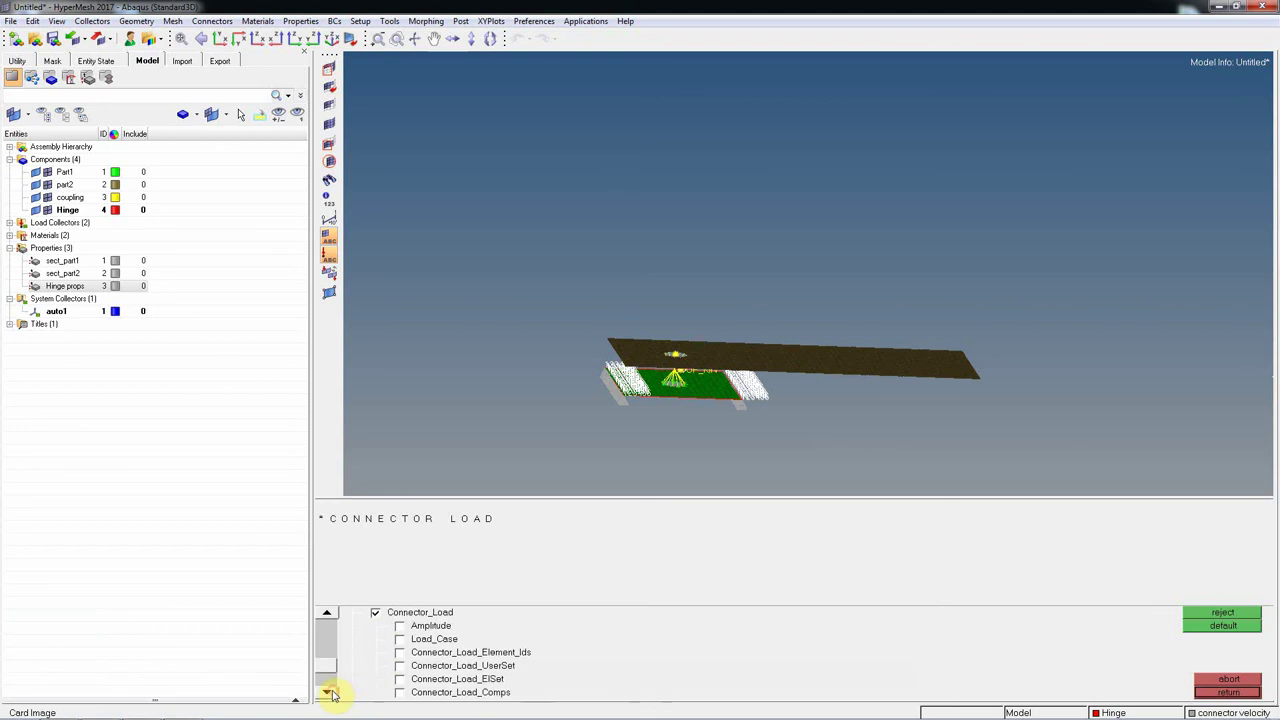
{"action": "left_click", "coordinate": [327, 692]}
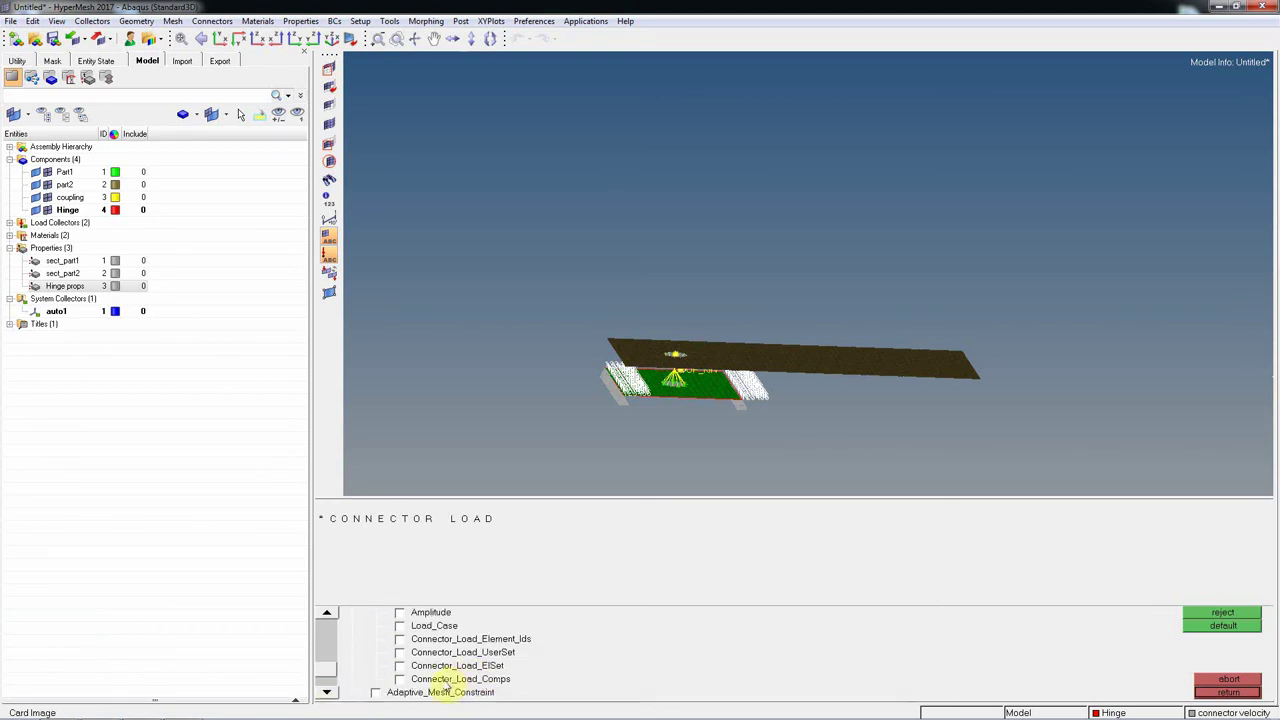
{"action": "left_click", "coordinate": [399, 679]}
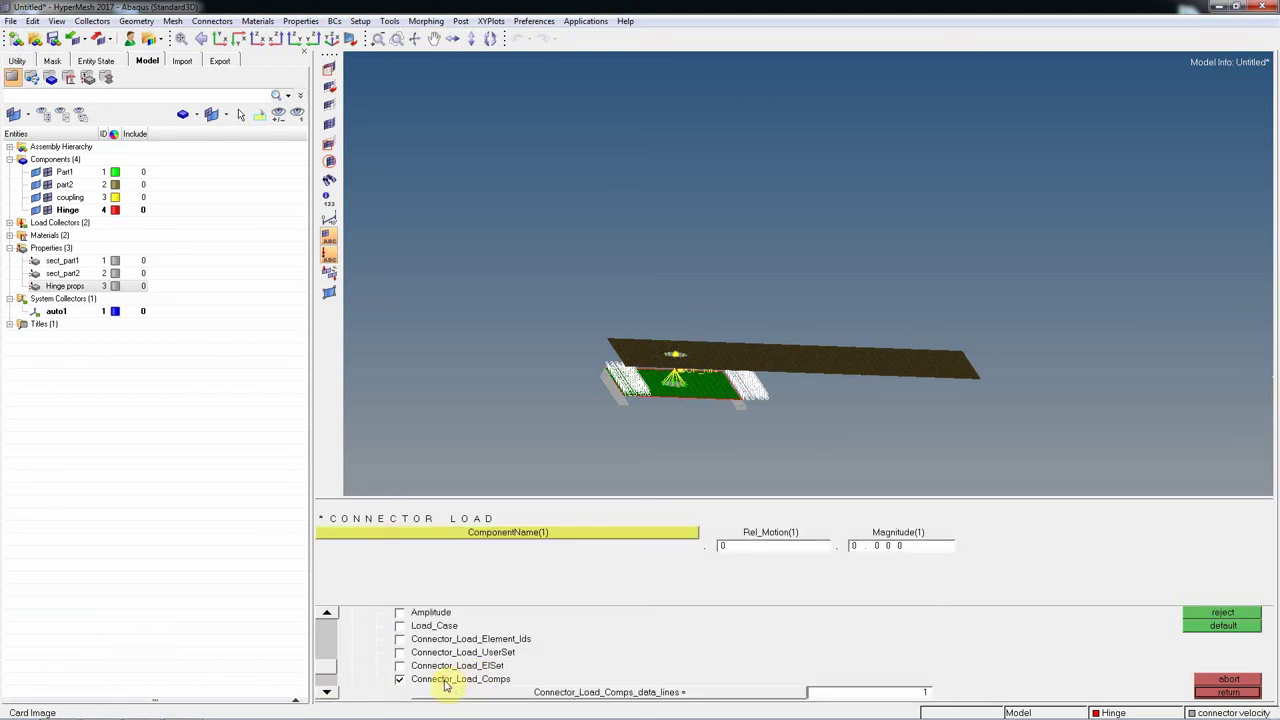
- Disable Connector_Load_Comps and enable Connector_Motion on the connector velocity card, then close the card
{"action": "left_click", "coordinate": [327, 692]}
{"action": "left_click", "coordinate": [327, 692]}
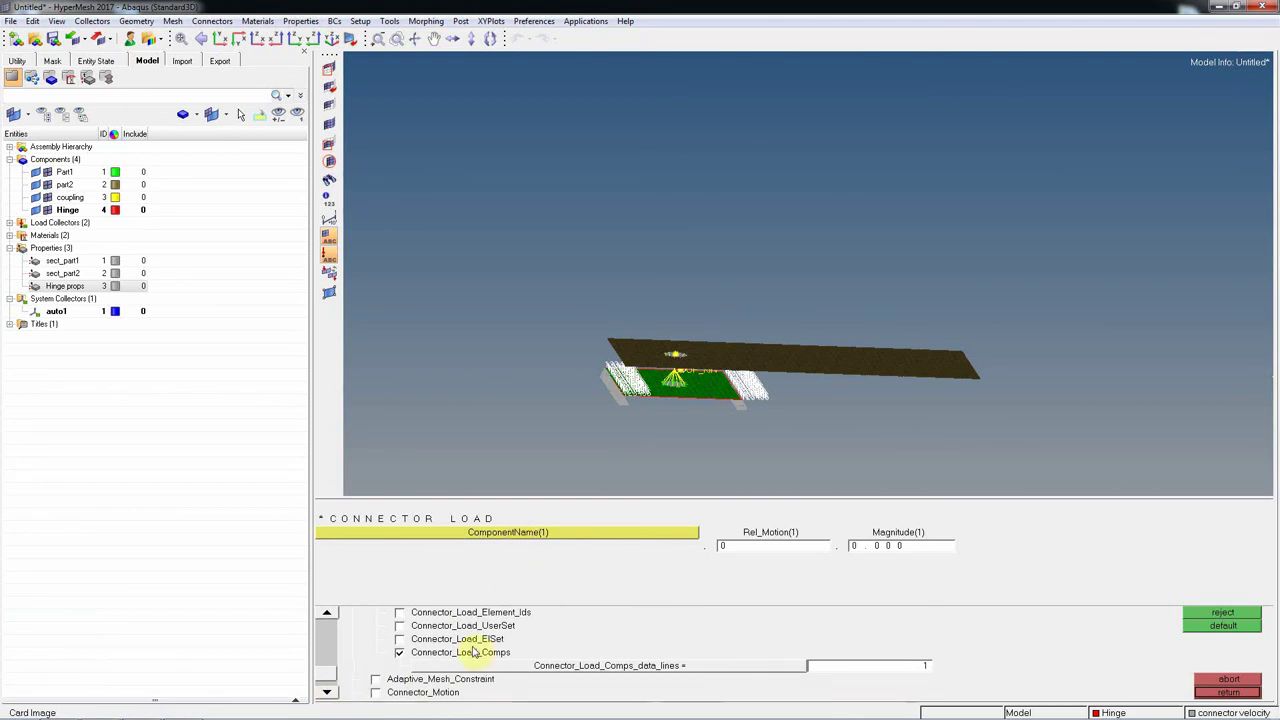
{"action": "left_click", "coordinate": [327, 692]}
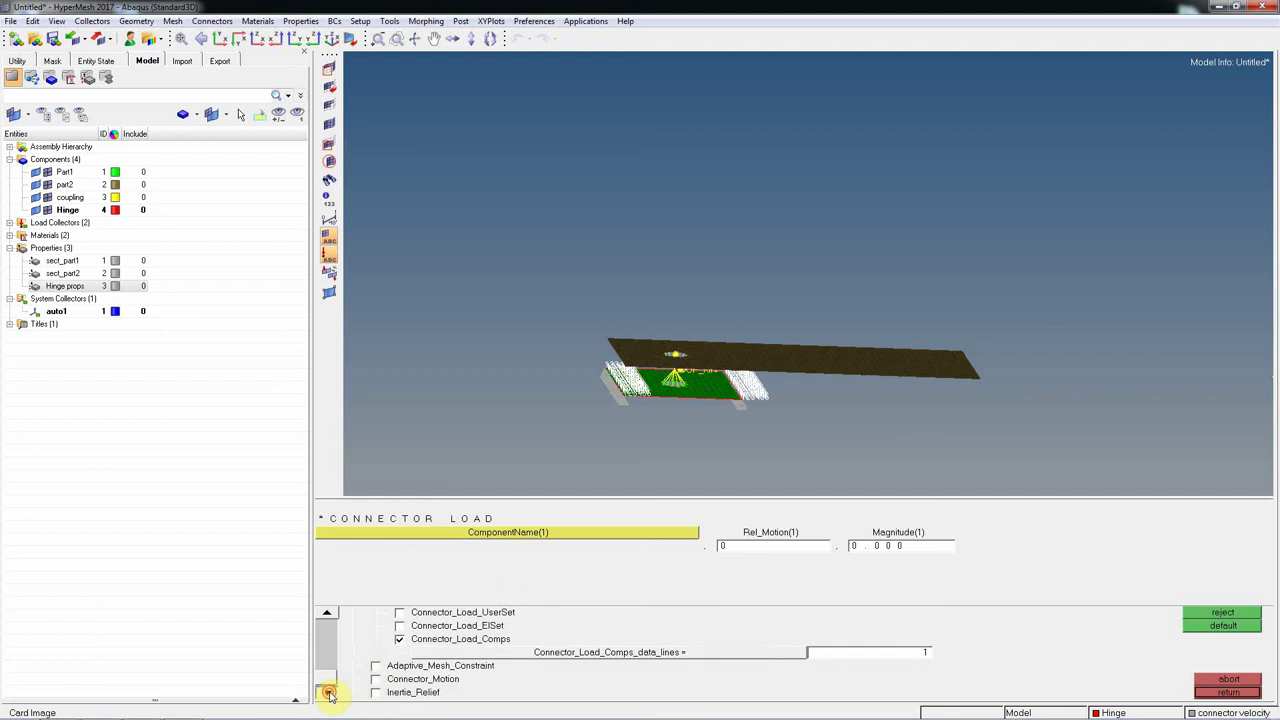
{"action": "left_click", "coordinate": [401, 638]}
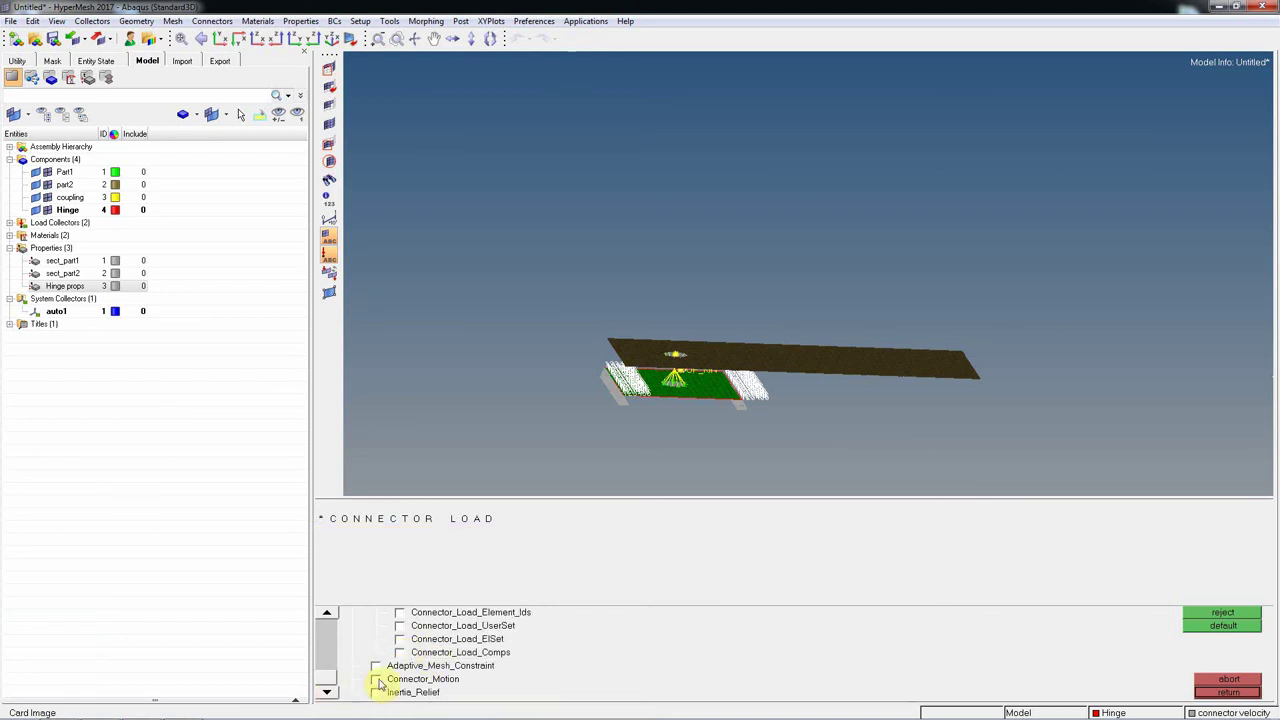
{"action": "left_click", "coordinate": [376, 680]}
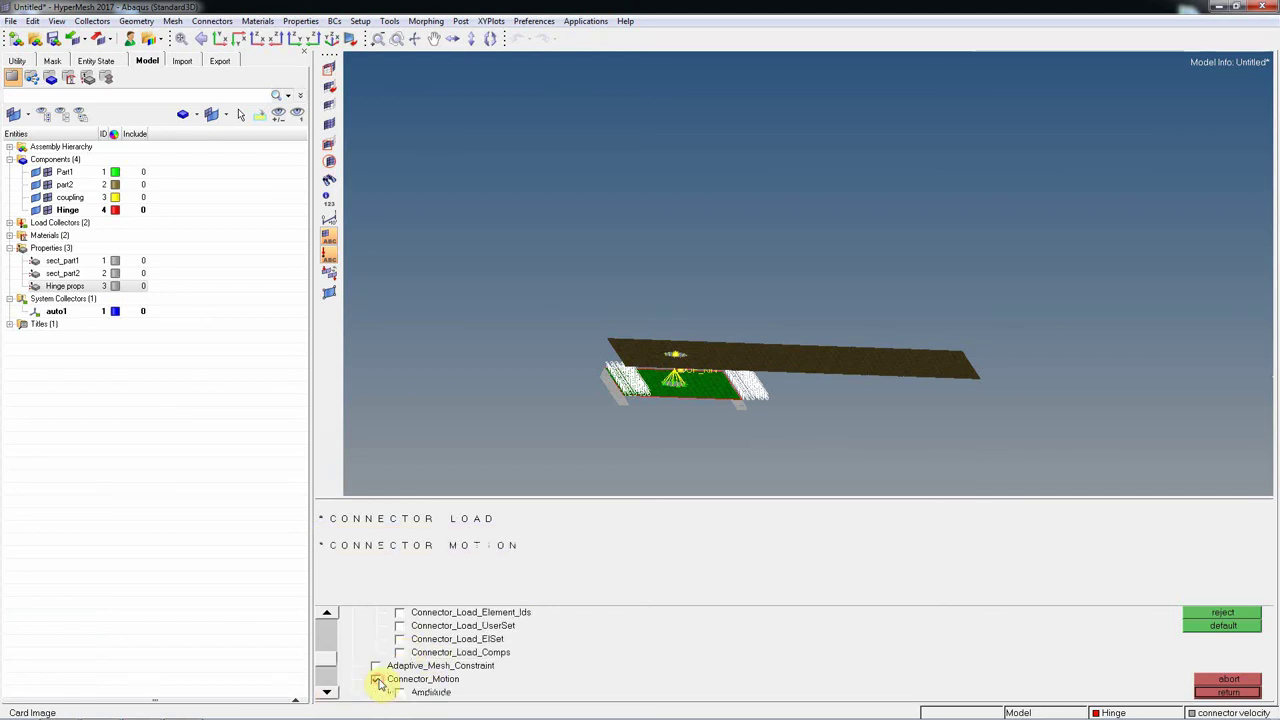
{"action": "left_click", "coordinate": [326, 692]}
{"action": "left_click", "coordinate": [326, 692]}
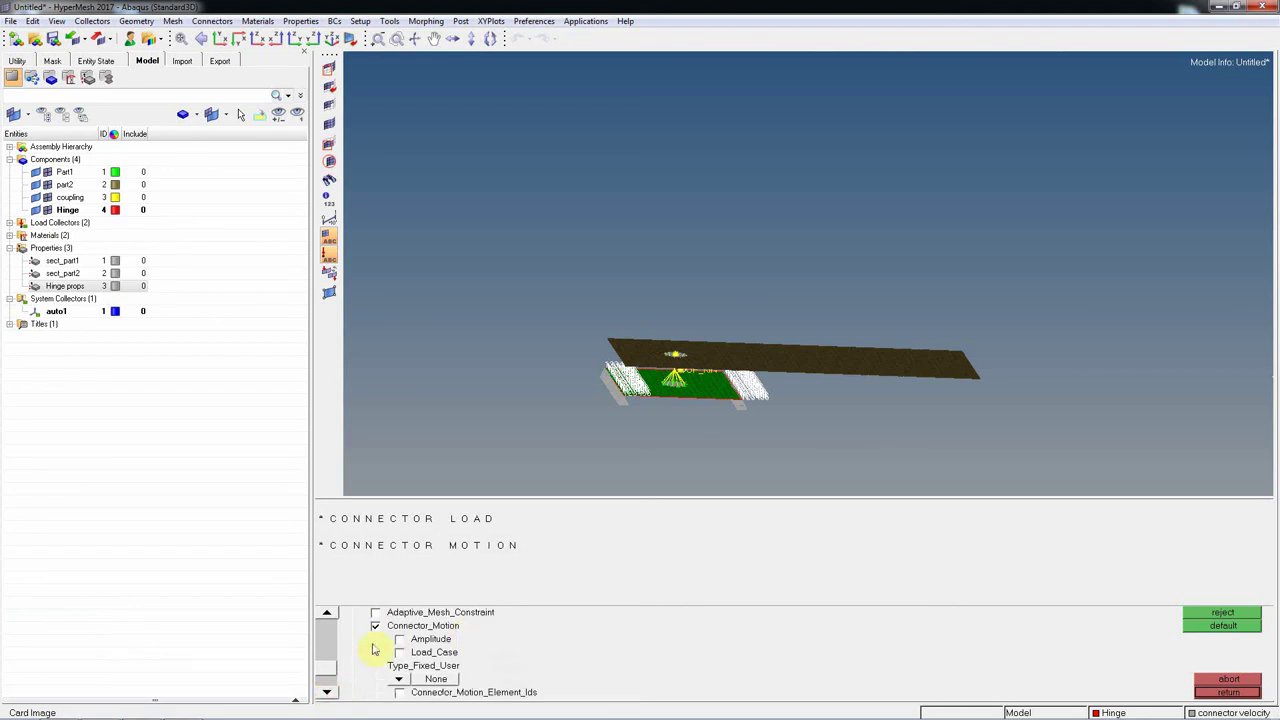
{"action": "left_click", "coordinate": [1228, 692]}
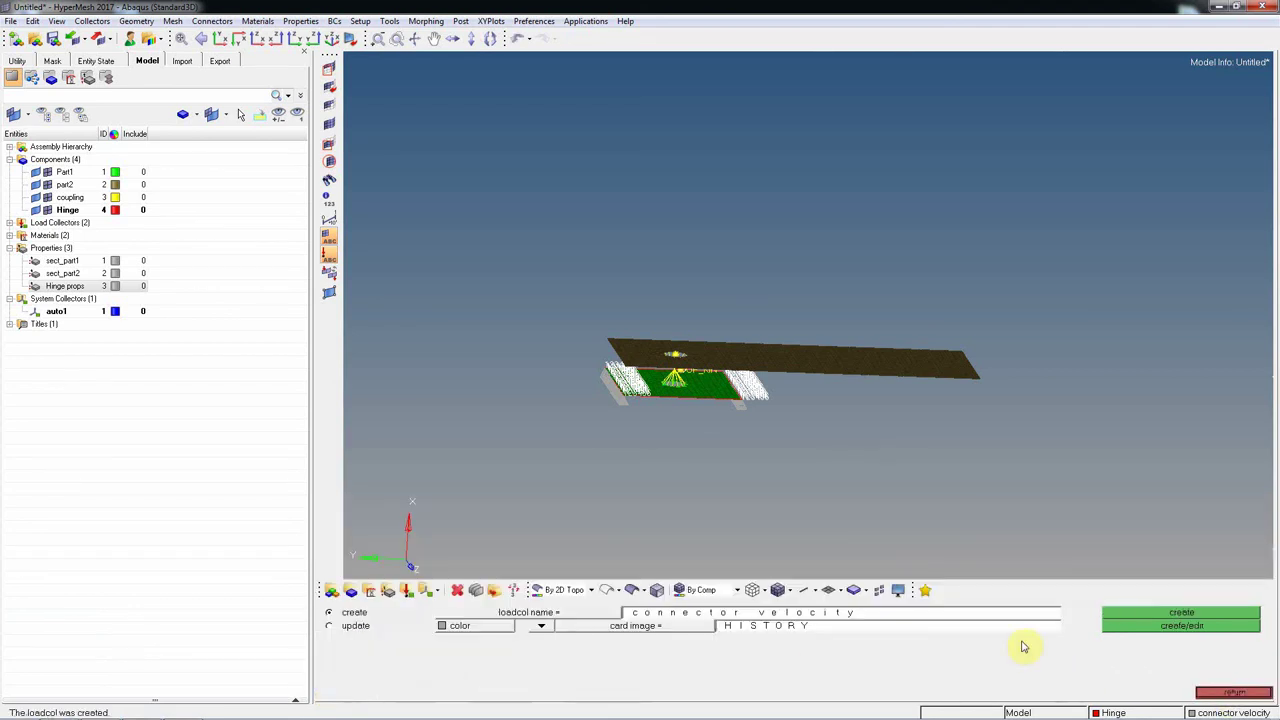
- Delete the connector velocity load collector from the model
{"action": "left_click", "coordinate": [10, 222]}
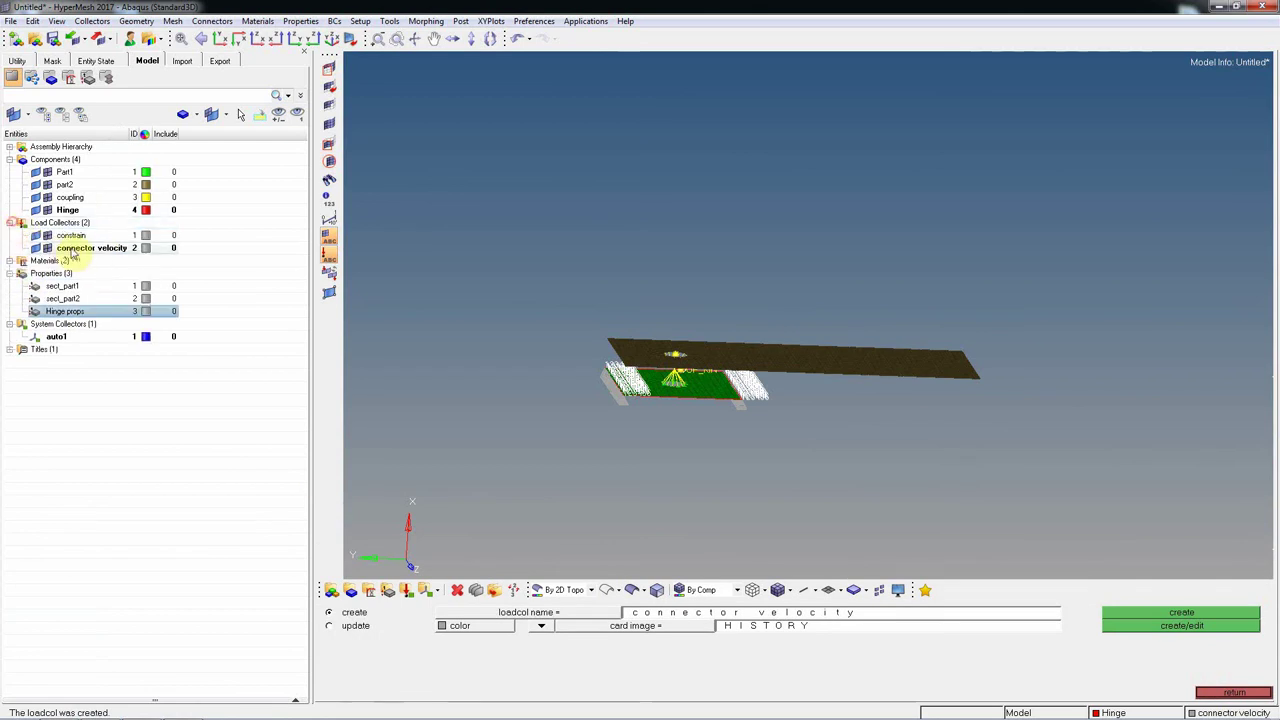
{"action": "right_click", "coordinate": [78, 248]}
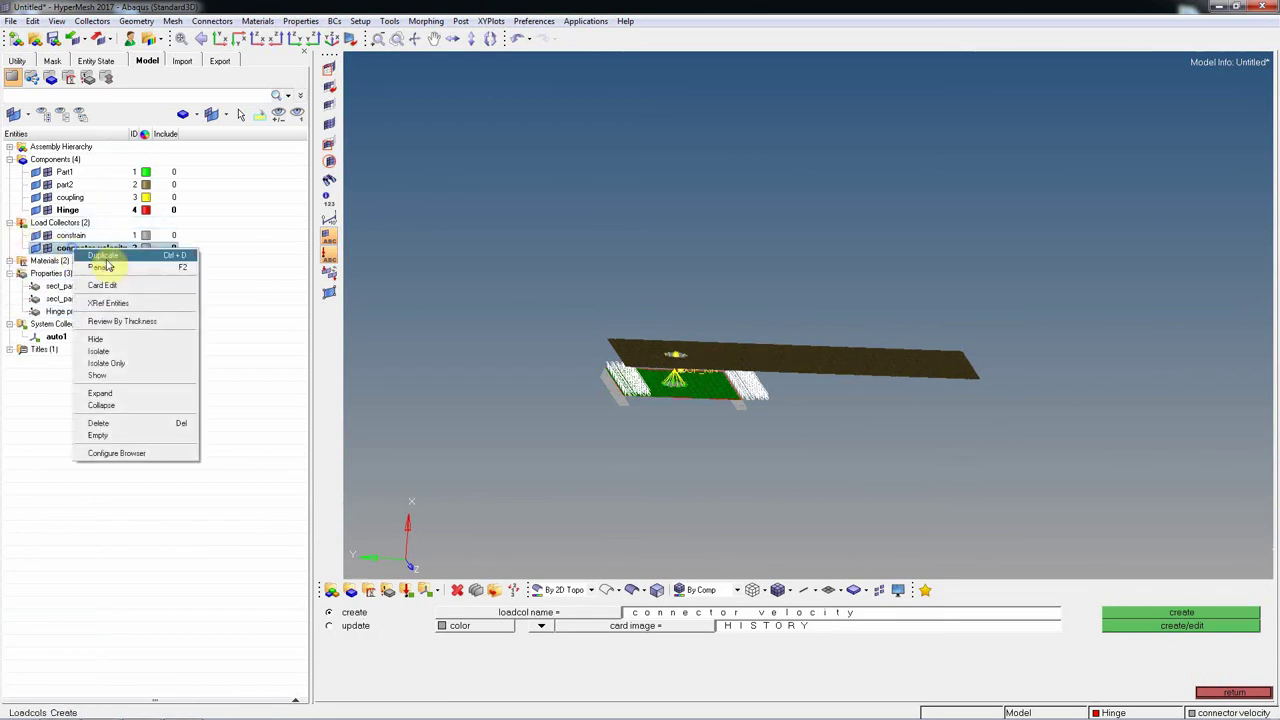
{"action": "left_click", "coordinate": [100, 423]}
{"action": "left_click", "coordinate": [608, 398]}
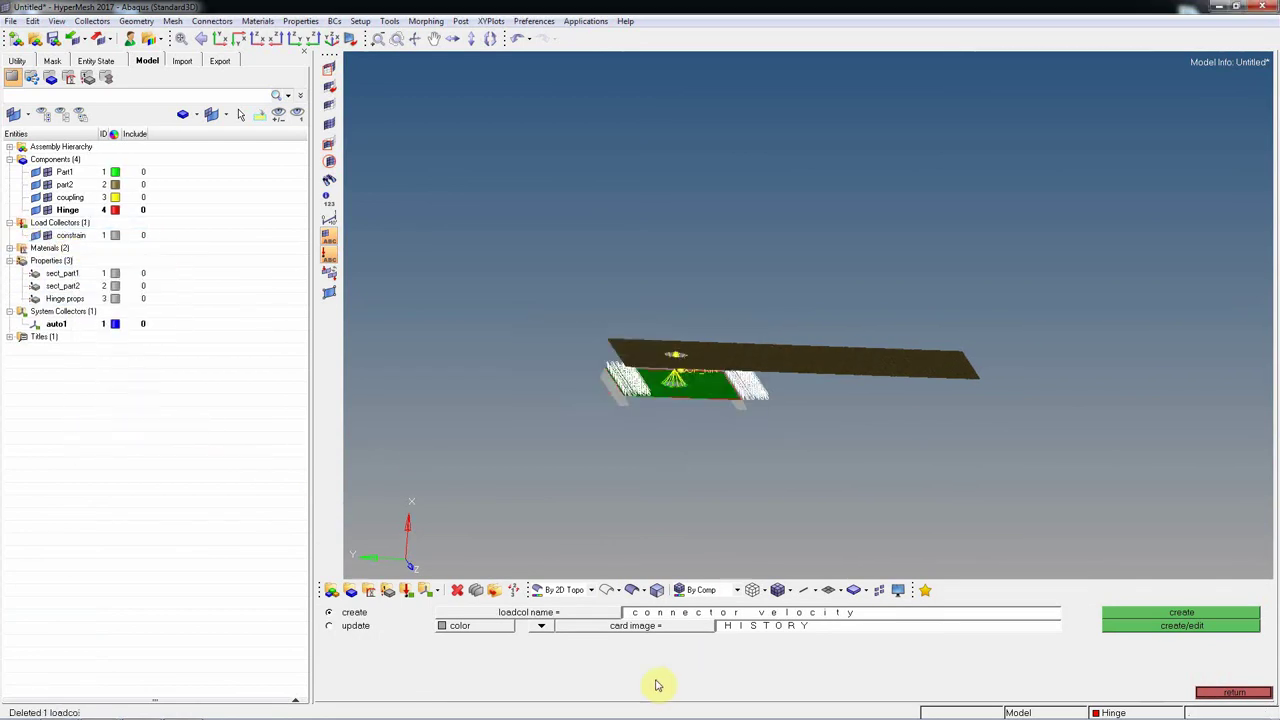
- Create the connector velocity load collector again with the HISTORY card image and open its card for editing
{"action": "left_click", "coordinate": [668, 635]}
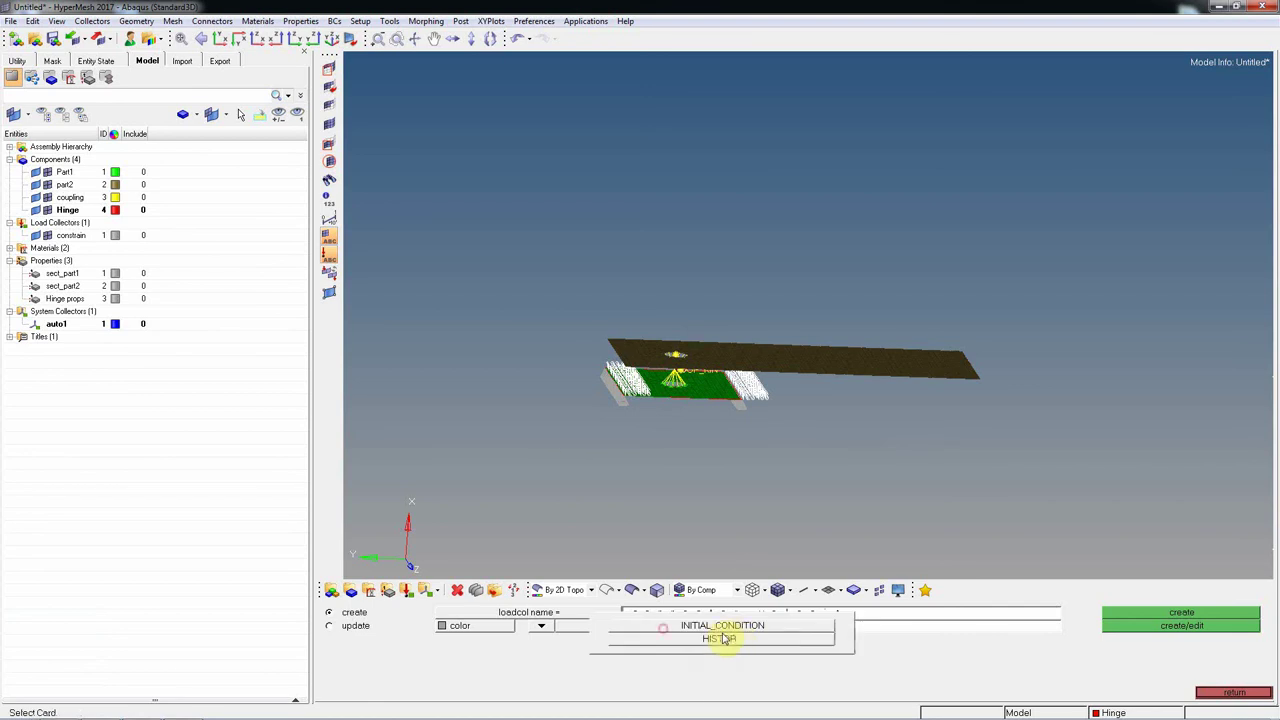
{"action": "left_click", "coordinate": [728, 639]}
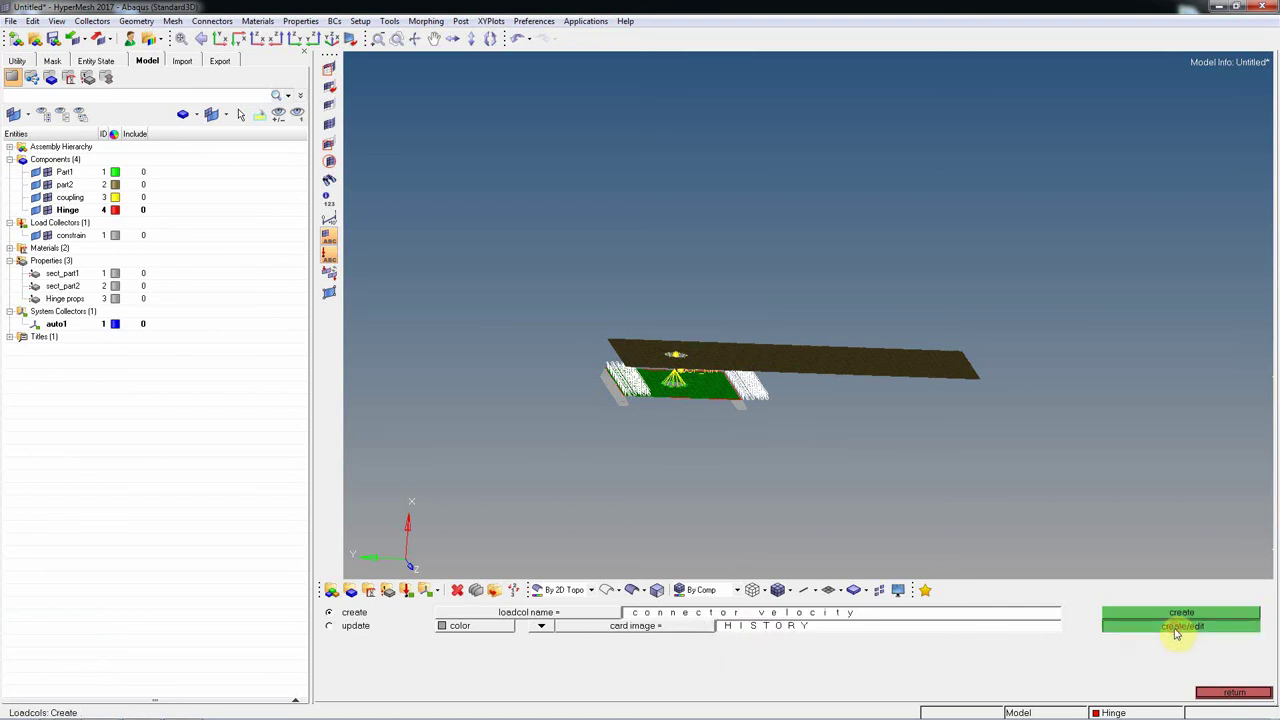
{"action": "left_click", "coordinate": [1177, 627]}
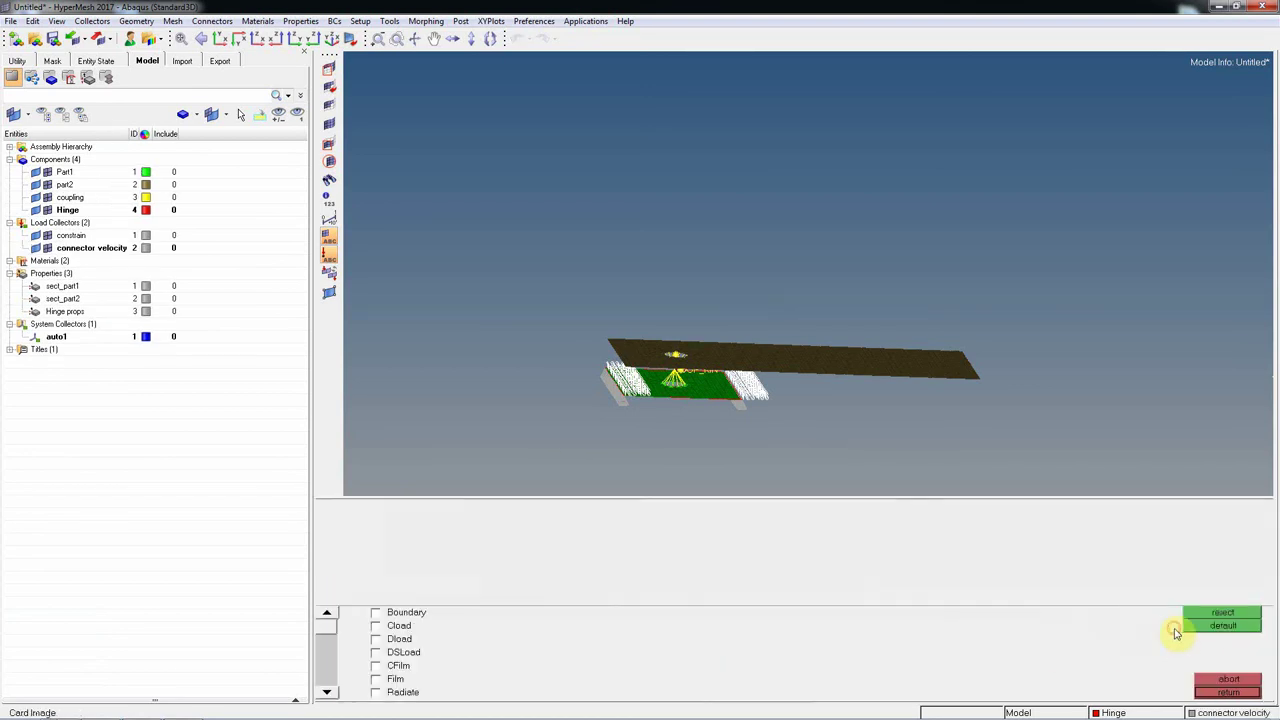
- Enable Connector_Load on the recreated connector velocity card
{"action": "left_click", "coordinate": [326, 693]}
{"action": "left_click", "coordinate": [326, 693]}
{"action": "left_click", "coordinate": [326, 693]}
{"action": "left_click", "coordinate": [326, 693]}
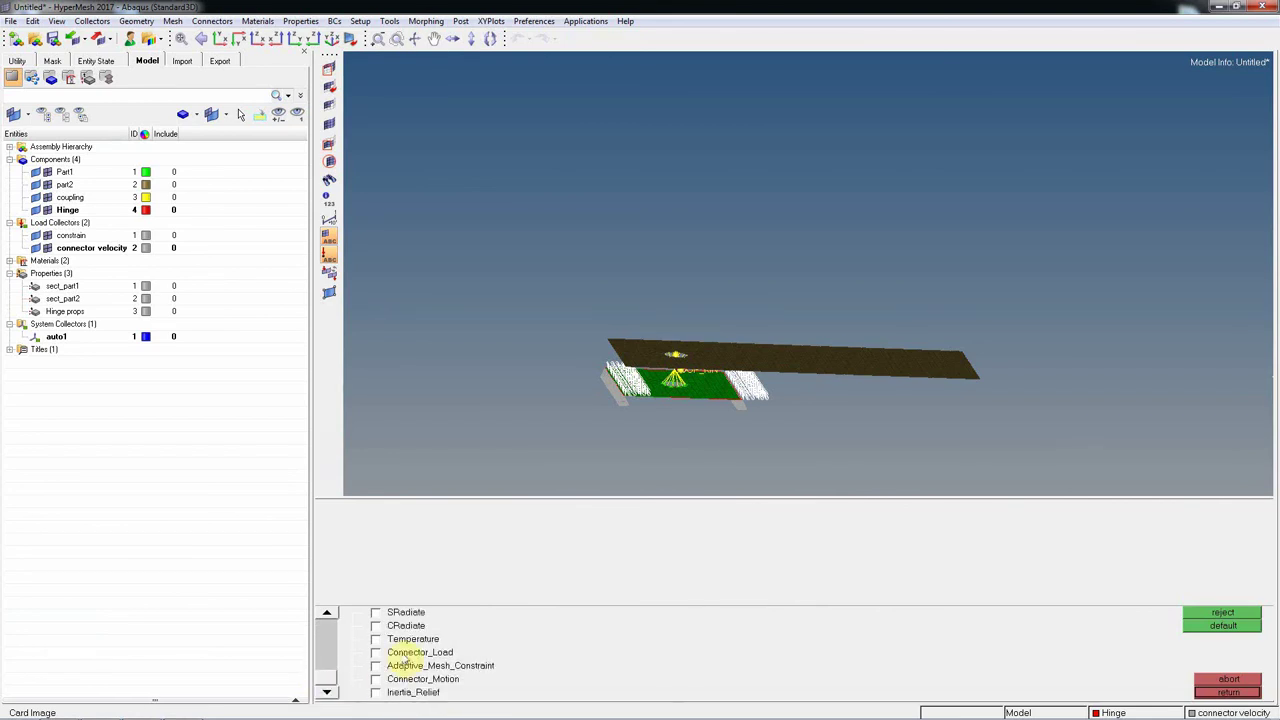
{"action": "left_click", "coordinate": [397, 654]}
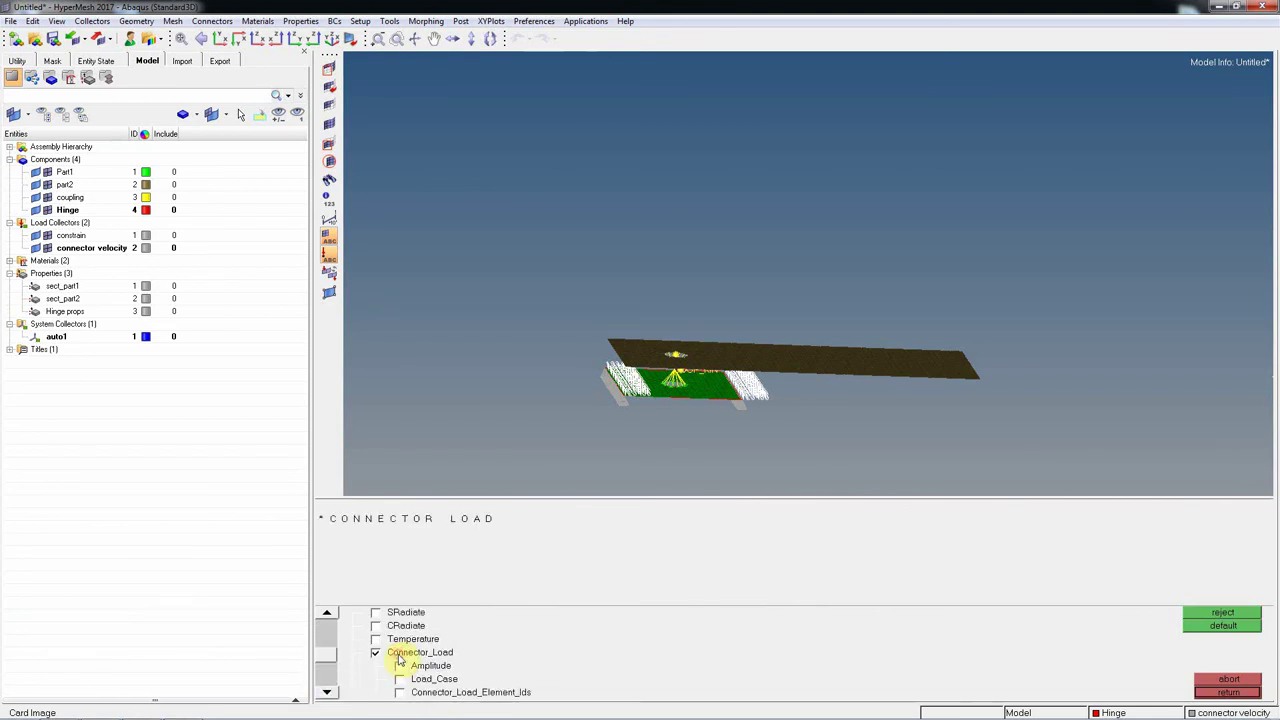
- Enable Connector_Motion on the connector velocity card
{"action": "left_click", "coordinate": [327, 693]}
{"action": "left_click", "coordinate": [327, 693]}
{"action": "left_click", "coordinate": [327, 693]}
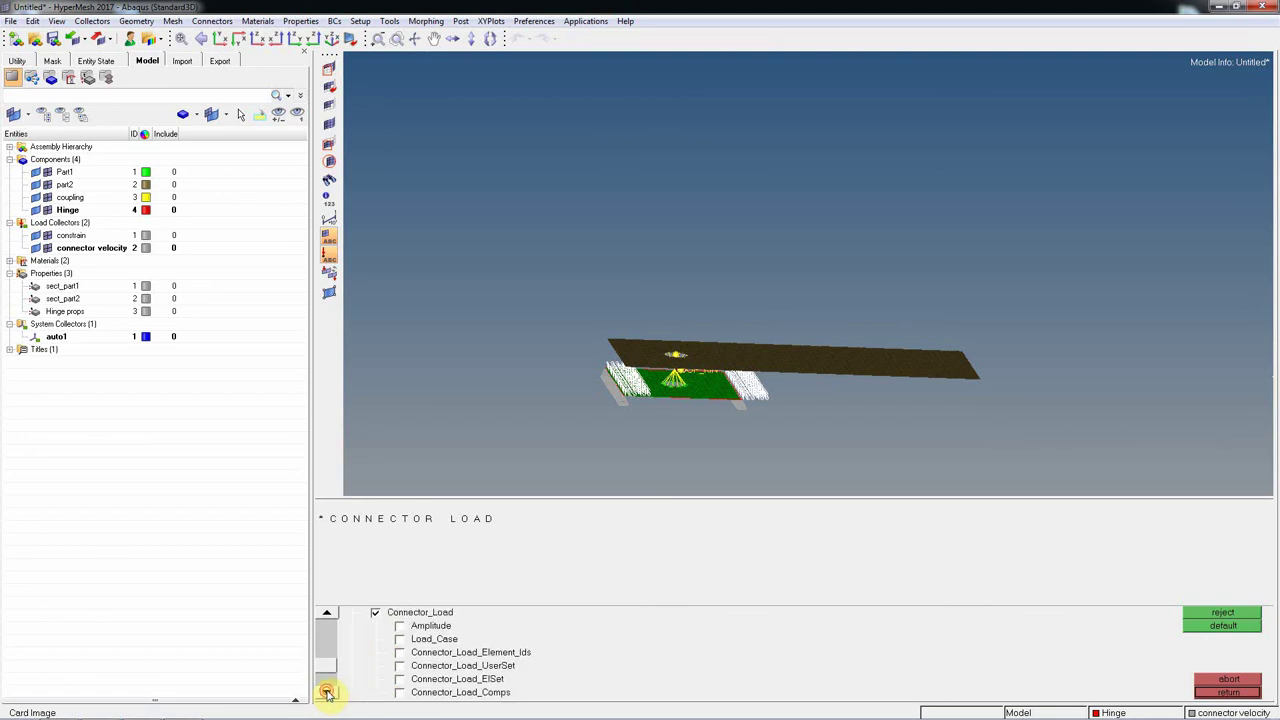
{"action": "left_click", "coordinate": [327, 693]}
{"action": "left_click", "coordinate": [327, 693]}
{"action": "left_click", "coordinate": [327, 693]}
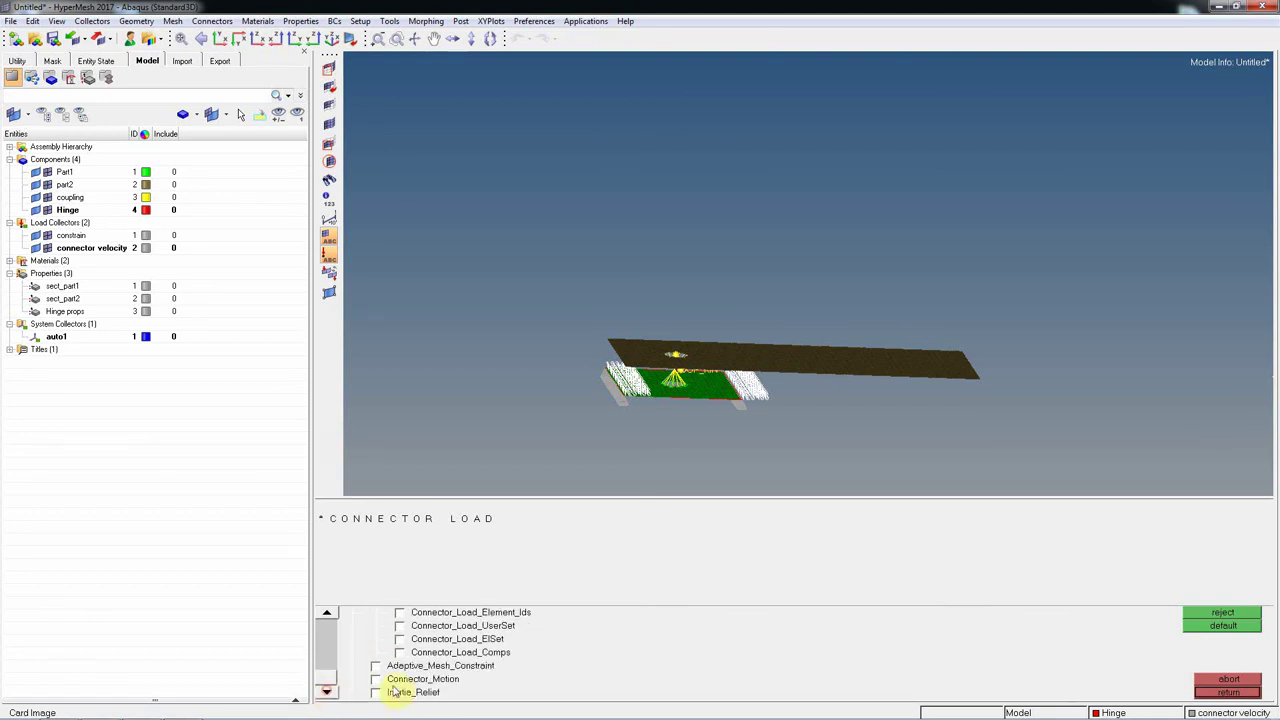
{"action": "left_click", "coordinate": [396, 683]}
- Enable Connector_Motion_Comps under the Connector_Motion option
{"action": "left_click", "coordinate": [327, 693]}
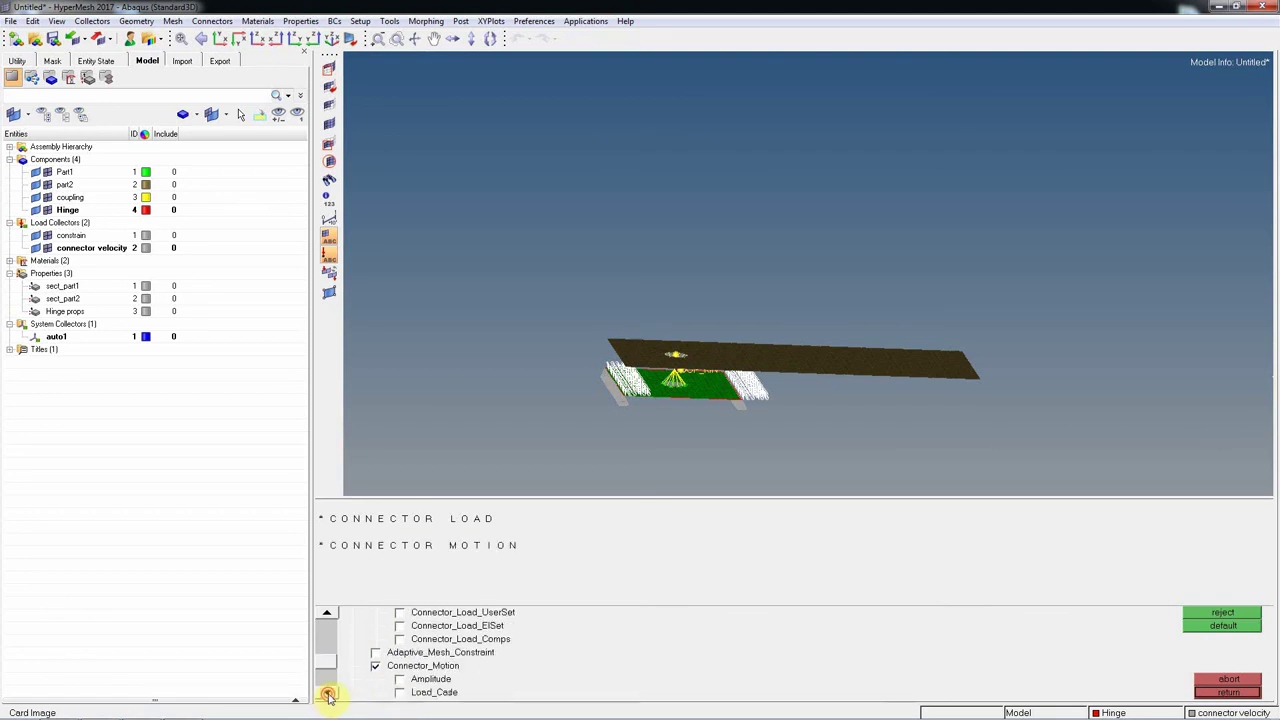
{"action": "left_click", "coordinate": [327, 693]}
{"action": "left_click", "coordinate": [327, 693]}
{"action": "left_click", "coordinate": [327, 693]}
{"action": "left_click", "coordinate": [327, 693]}
{"action": "left_click", "coordinate": [327, 693]}
{"action": "left_click", "coordinate": [327, 693]}
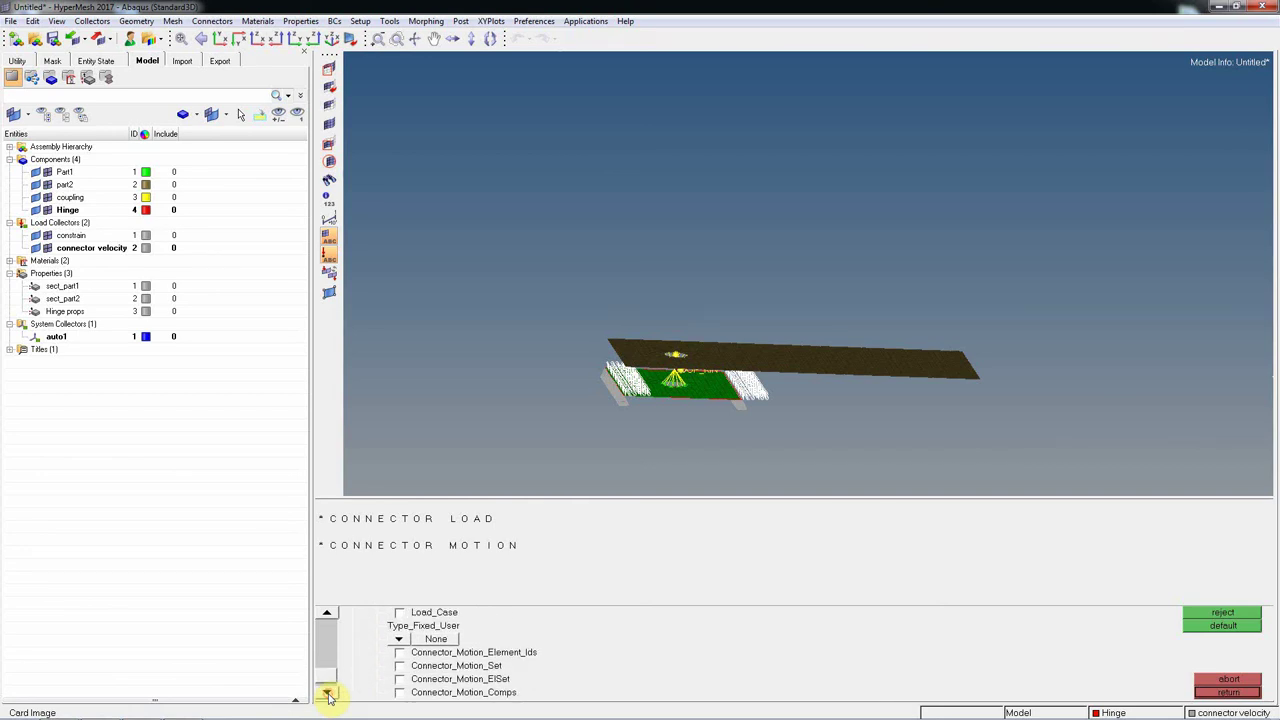
{"action": "left_click", "coordinate": [327, 693]}
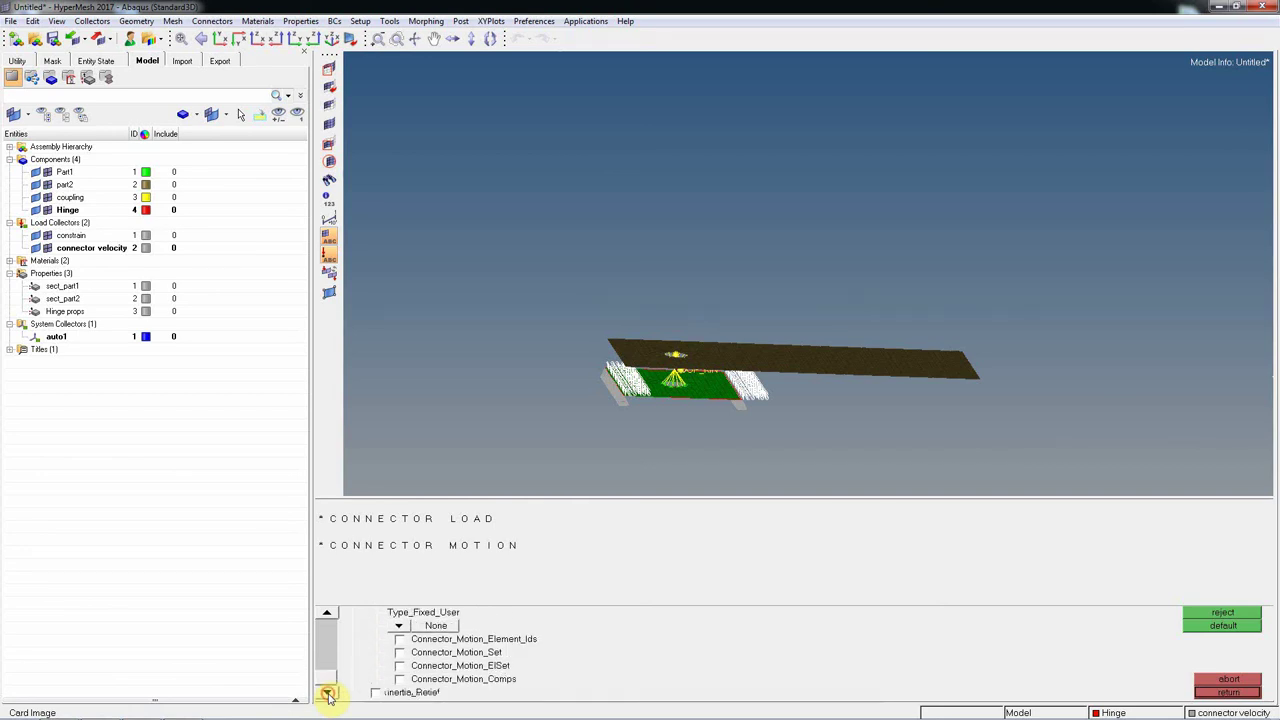
{"action": "left_click", "coordinate": [446, 683]}
- Define the connector motion data line with component Hinge, Rel_Motion 4 and Magnitude 10.000, and close the card
{"action": "left_click", "coordinate": [549, 563]}
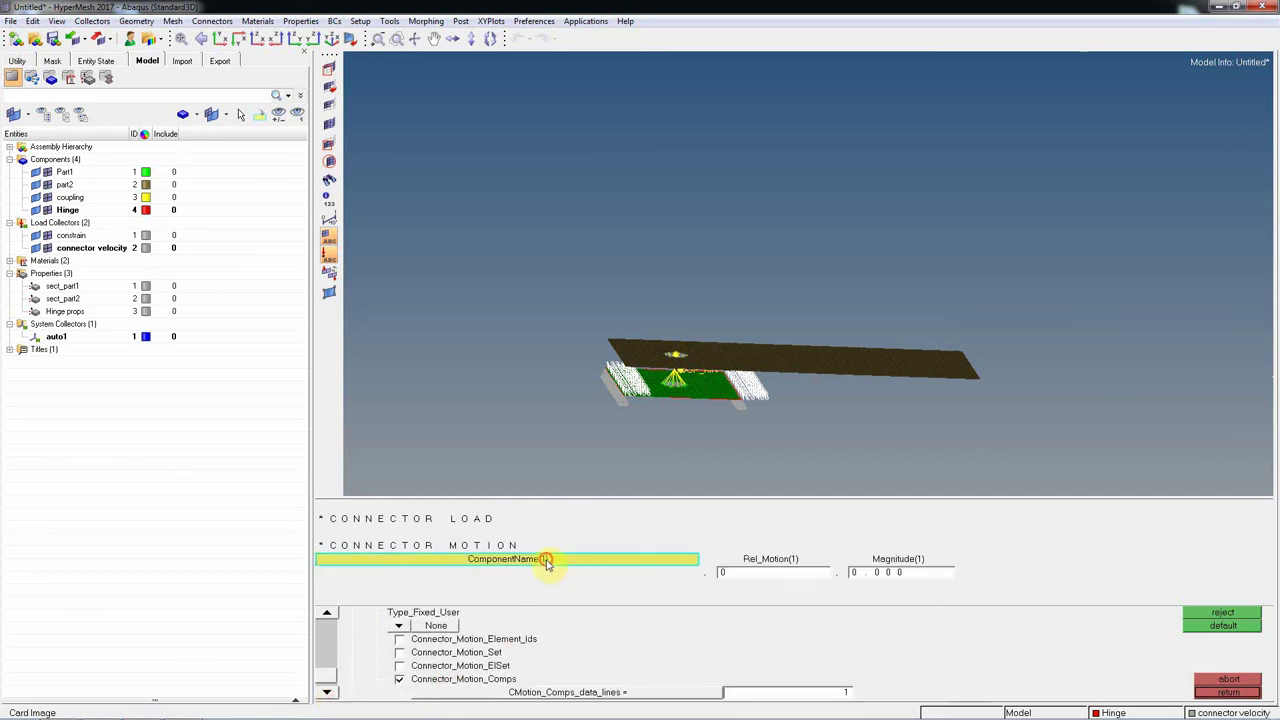
{"action": "left_click", "coordinate": [368, 655]}
{"action": "left_click", "coordinate": [776, 578]}
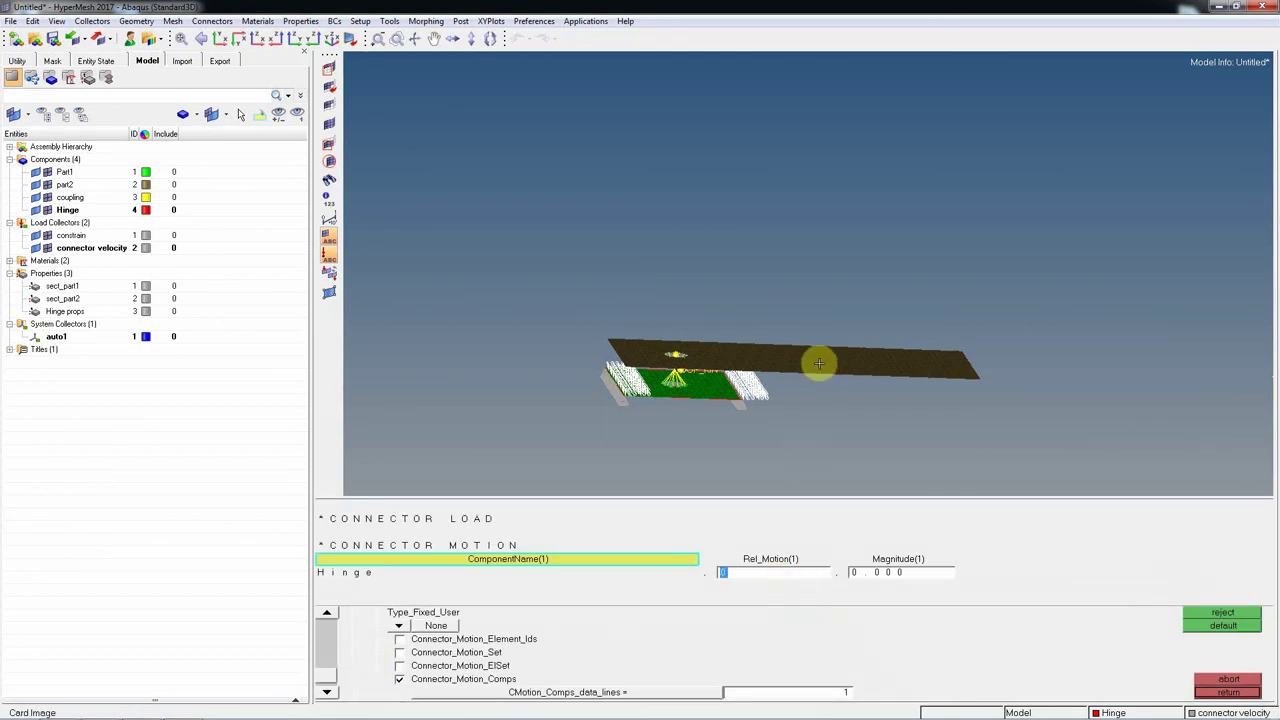
{"action": "right_click_drag", "start_coordinate": [809, 371], "coordinate": [826, 289], "text": "ctrl"}
{"action": "left_click_drag", "start_coordinate": [826, 289], "coordinate": [749, 230], "text": "ctrl"}
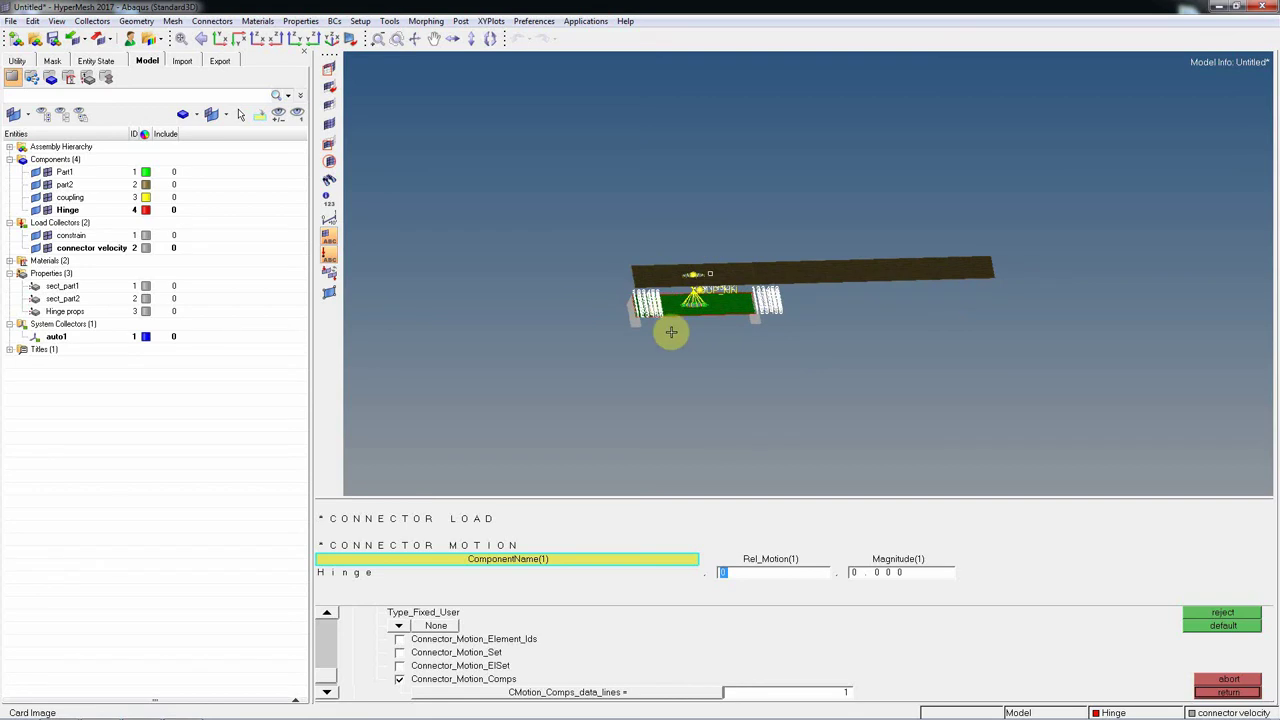
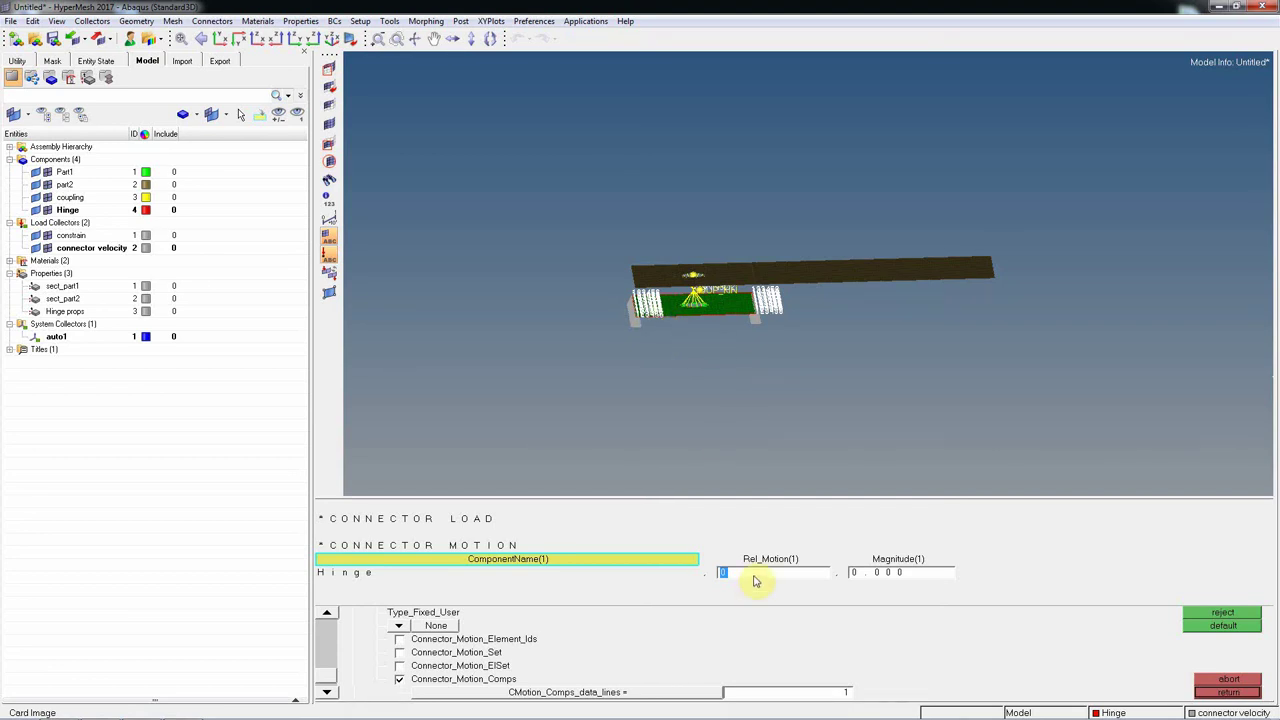
{"action": "left_click", "coordinate": [873, 572]}
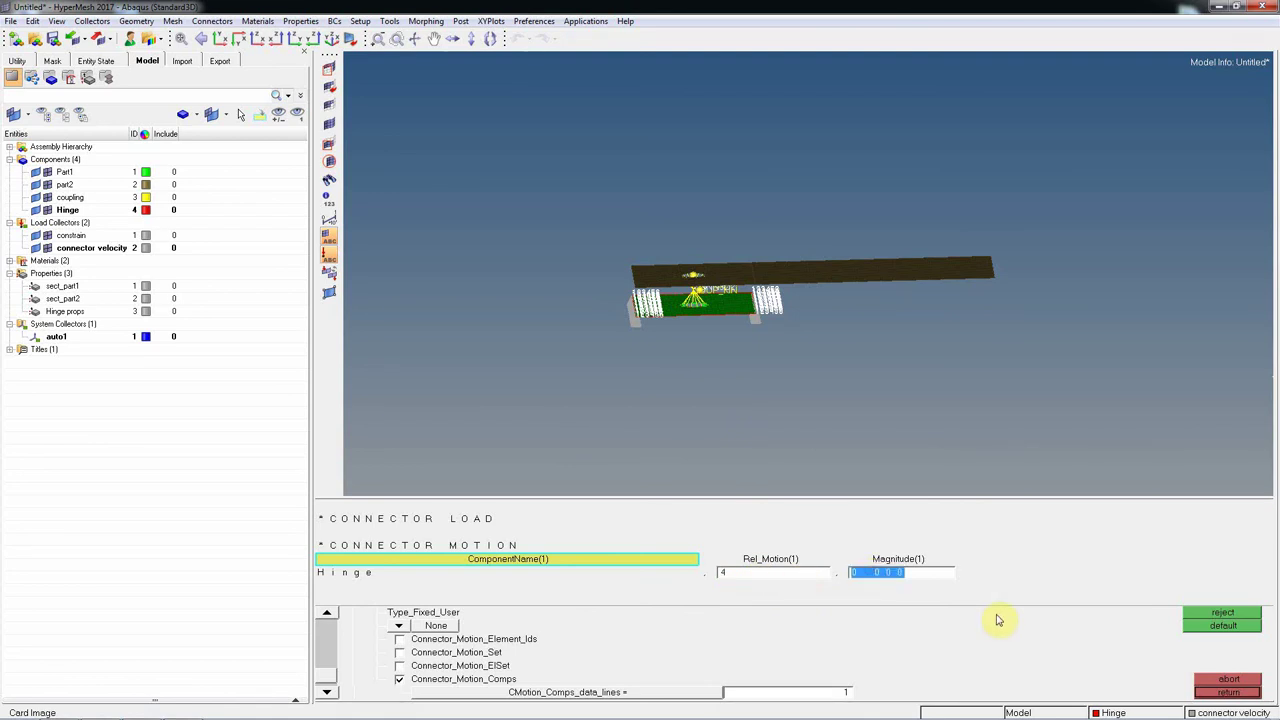
{"action": "type", "text": "1.0"}
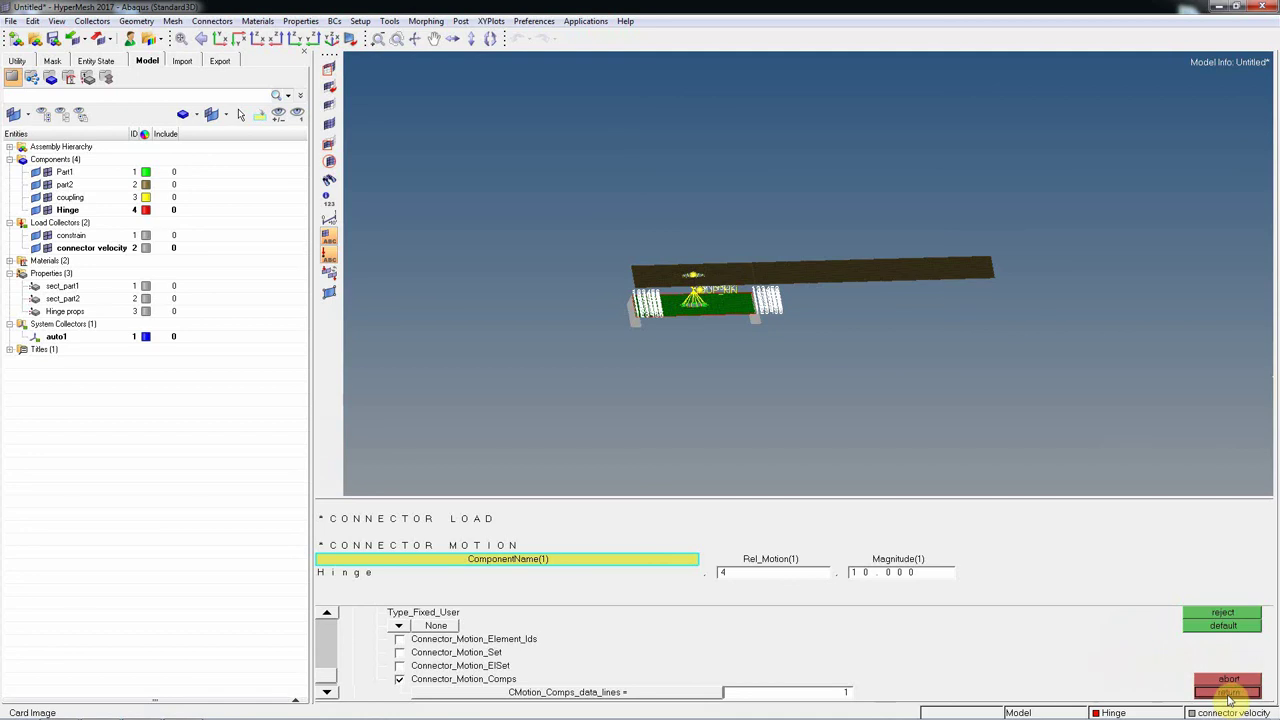
{"action": "left_click", "coordinate": [1229, 692]}
{"action": "left_click", "coordinate": [1229, 694]}
{"action": "left_click", "coordinate": [1229, 694]}
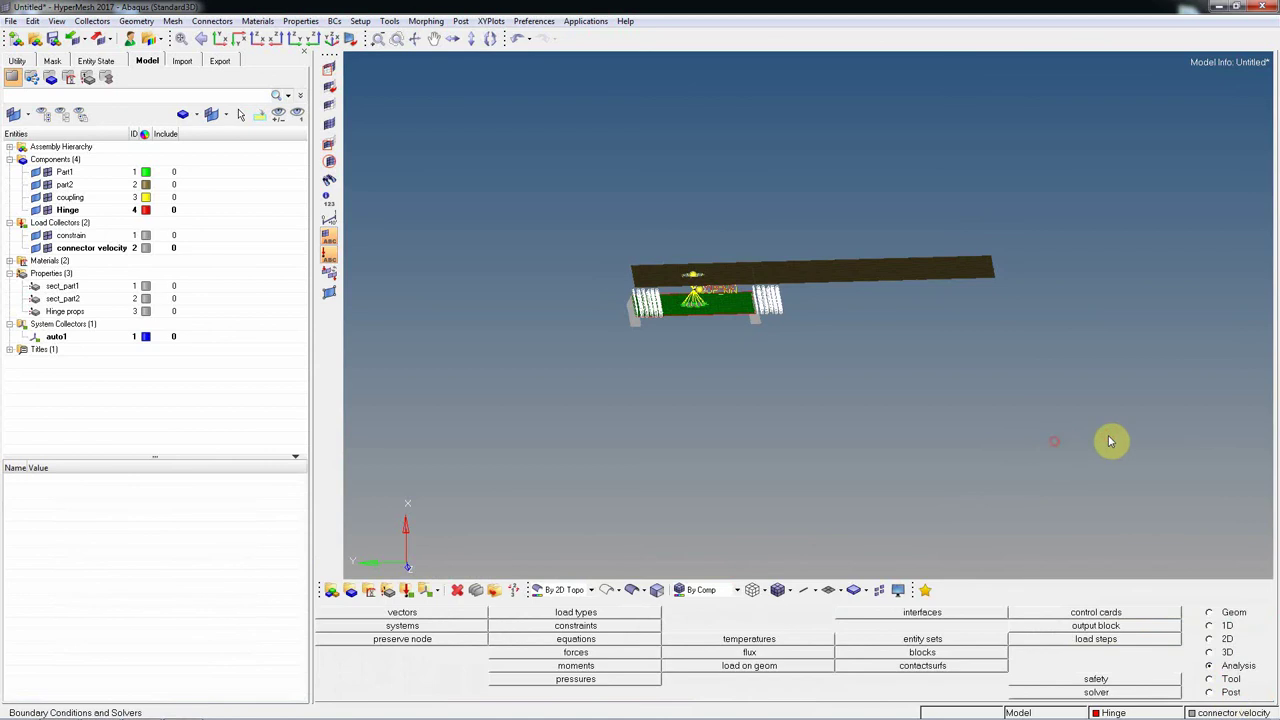
- Collapse the component, load collector and property folders in the model tree
{"action": "left_click_drag", "start_coordinate": [1063, 451], "coordinate": [1227, 354], "text": "ctrl"}
{"action": "left_click", "coordinate": [9, 159]}
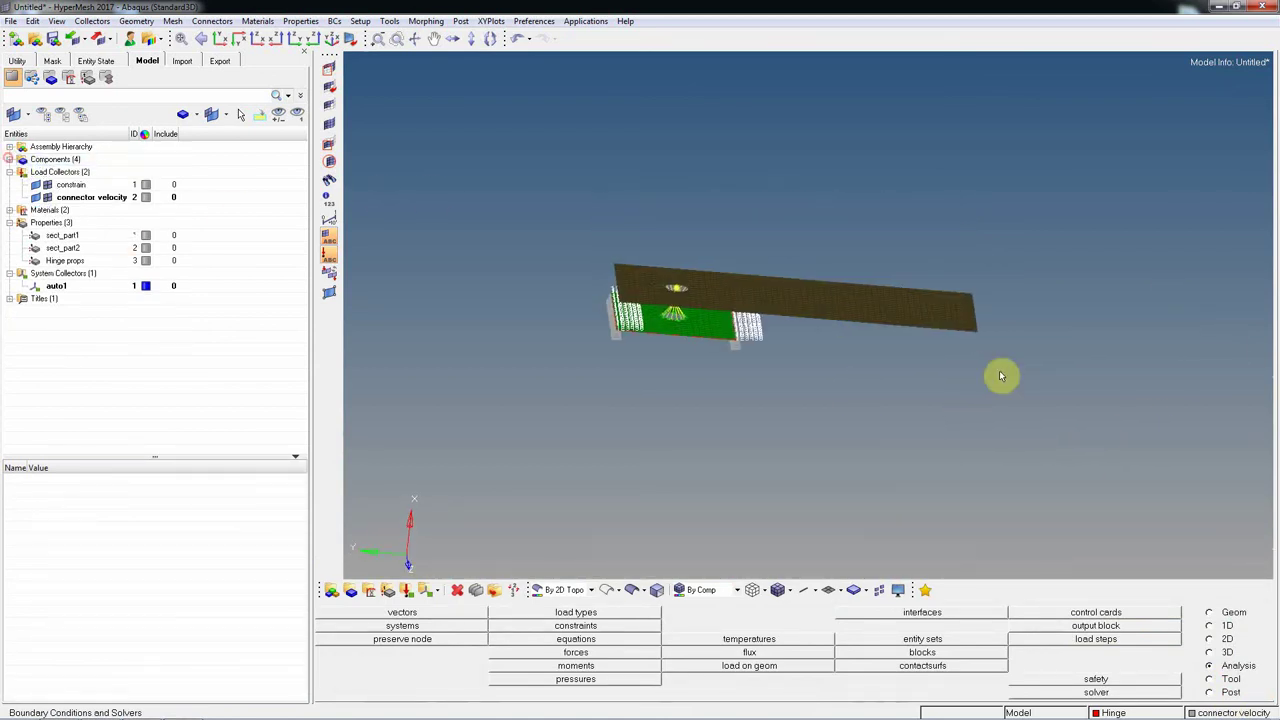
{"action": "left_click", "coordinate": [9, 172]}
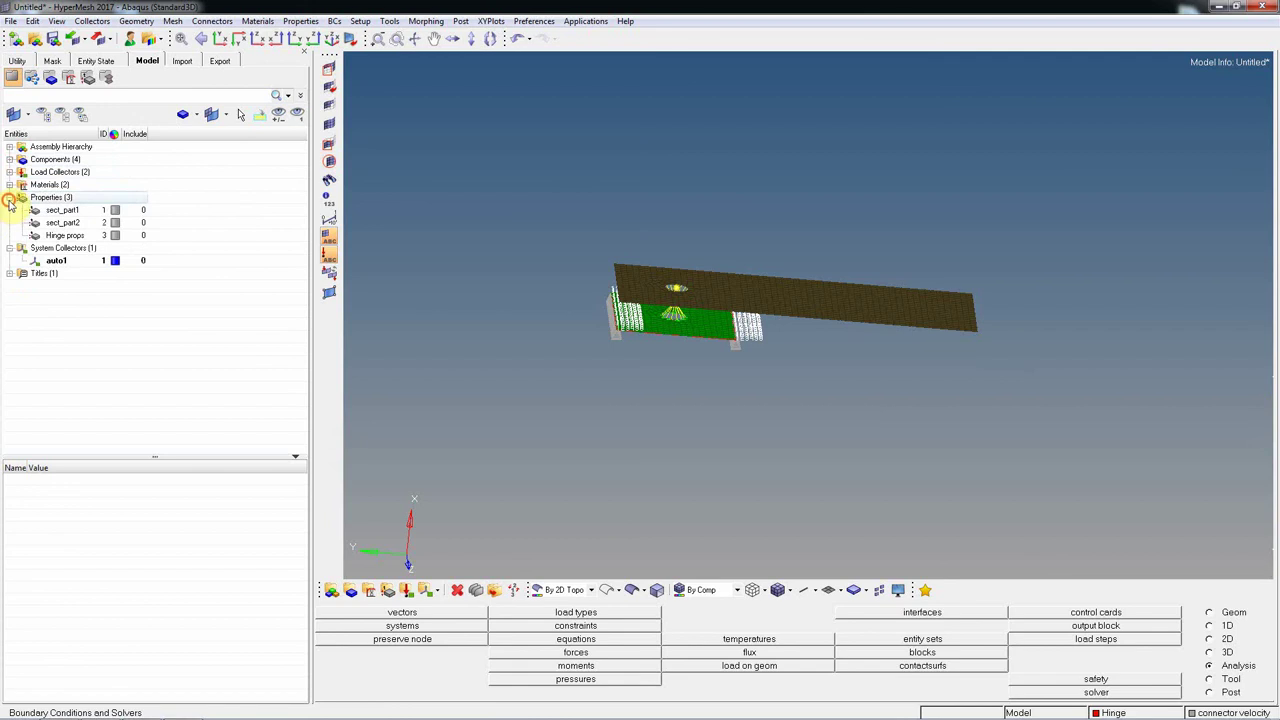
{"action": "left_click", "coordinate": [9, 198]}
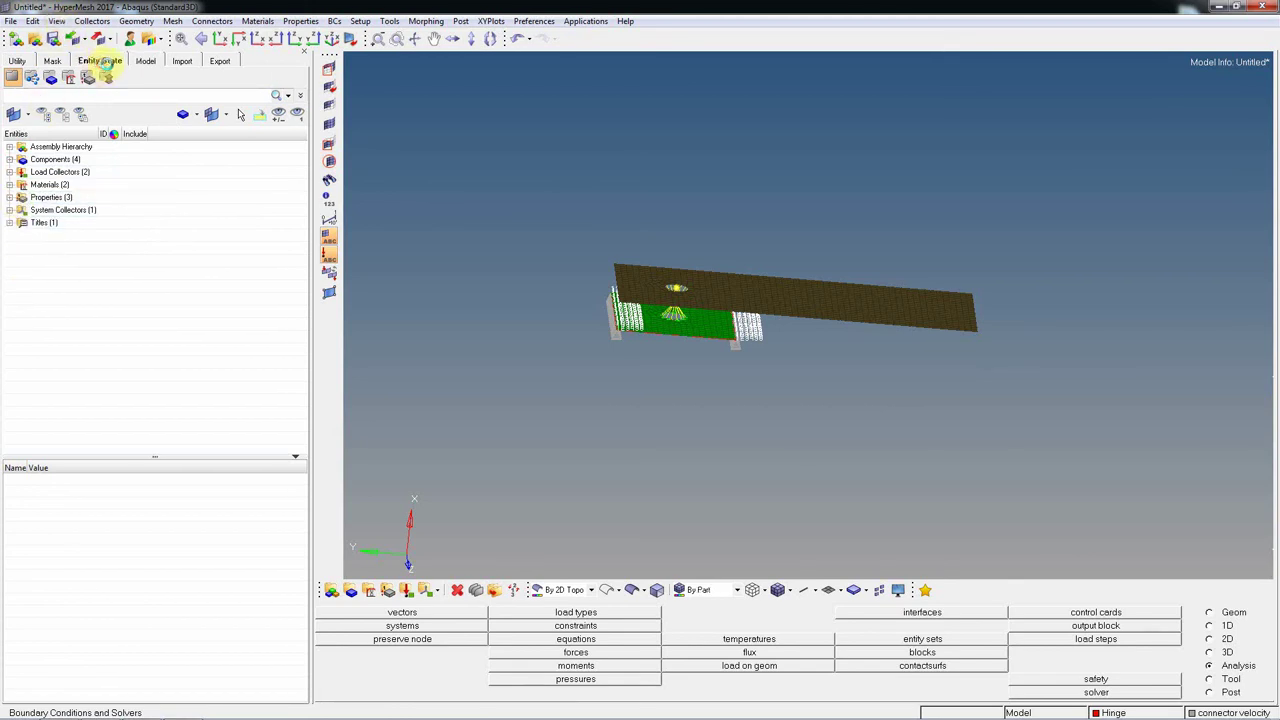
{"action": "left_click", "coordinate": [106, 62]}
{"action": "left_click", "coordinate": [305, 50]}
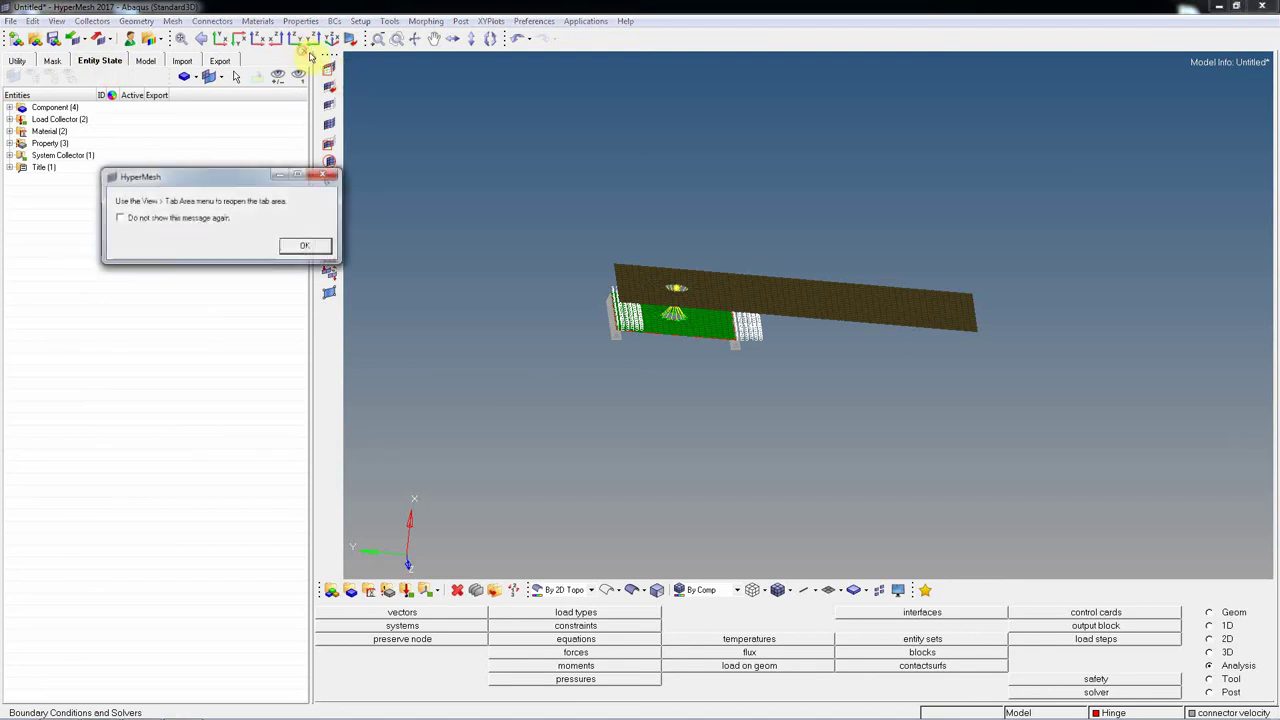
{"action": "left_click", "coordinate": [304, 247]}
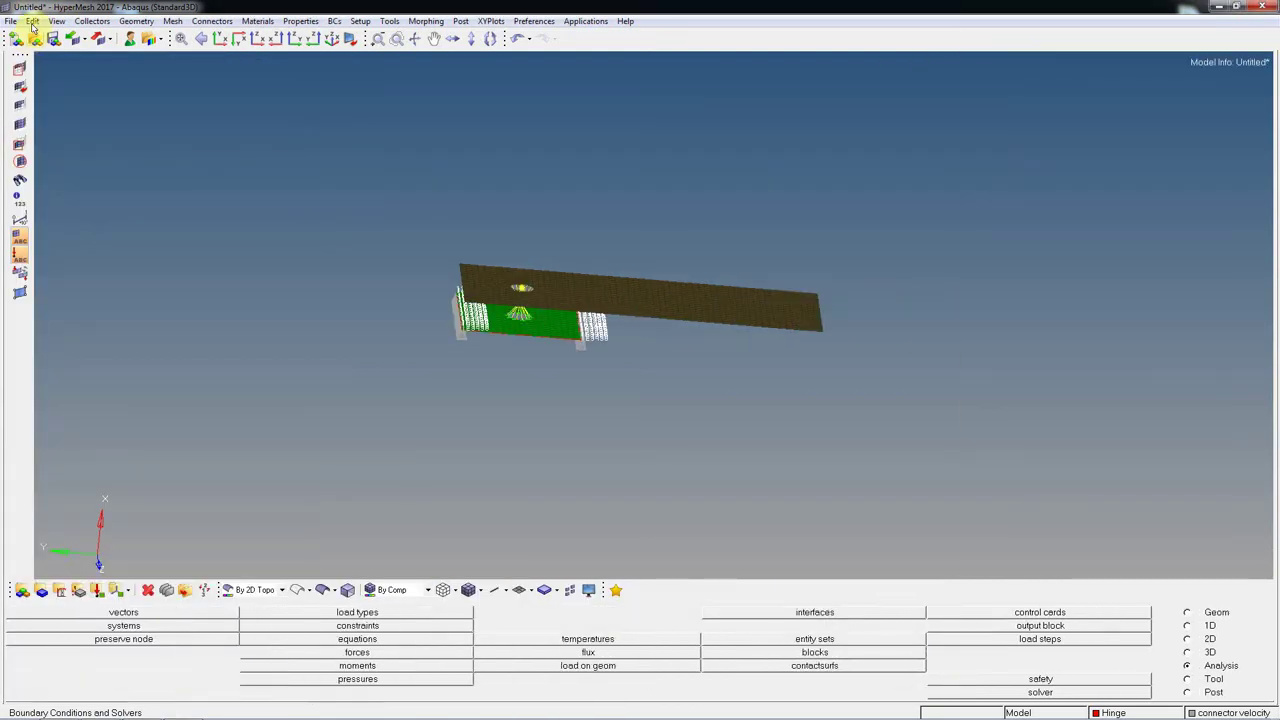
{"action": "left_click", "coordinate": [57, 21]}
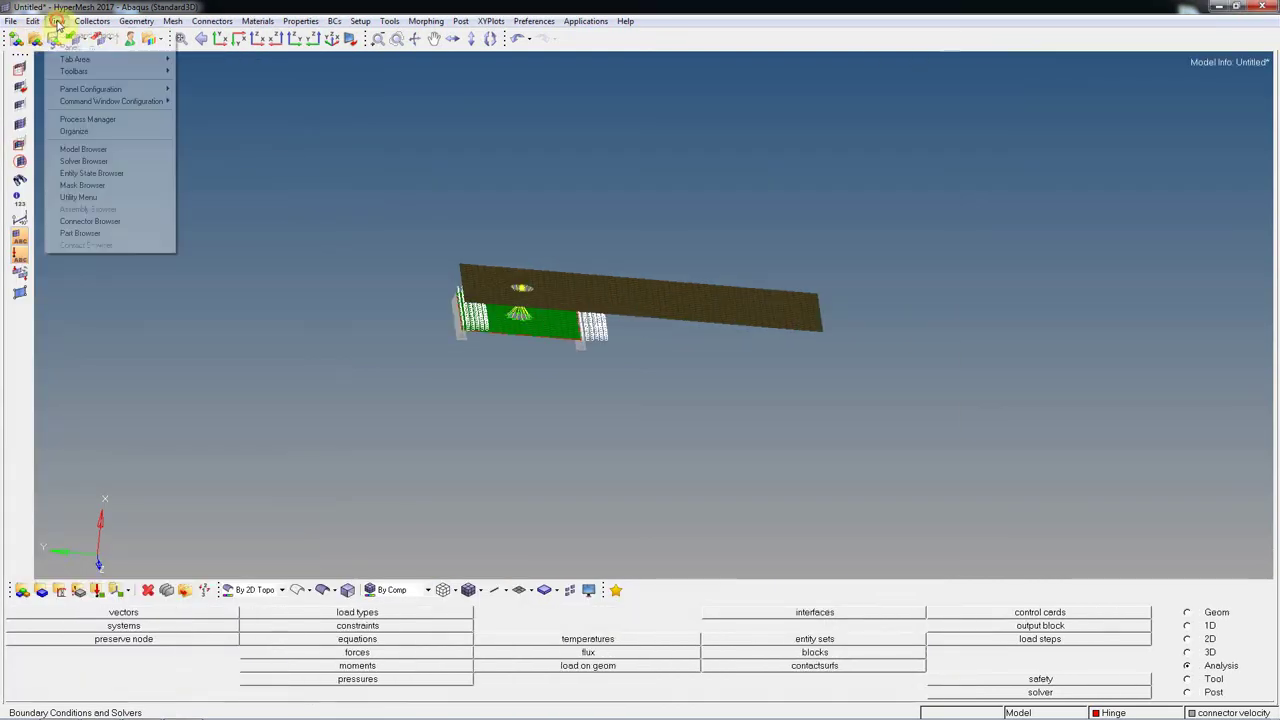
{"action": "left_click", "coordinate": [90, 153]}
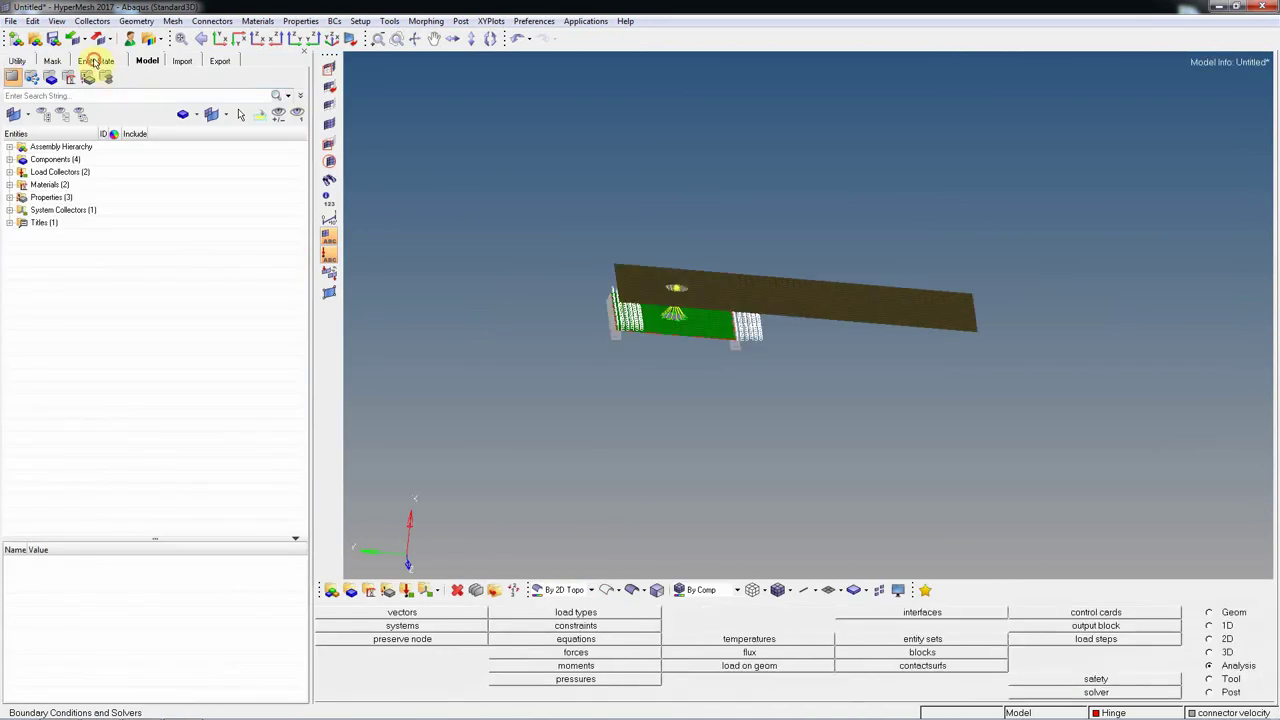
- Hide the Entity State Browser from the browser area
{"action": "left_click", "coordinate": [95, 62]}
{"action": "left_click", "coordinate": [58, 22]}
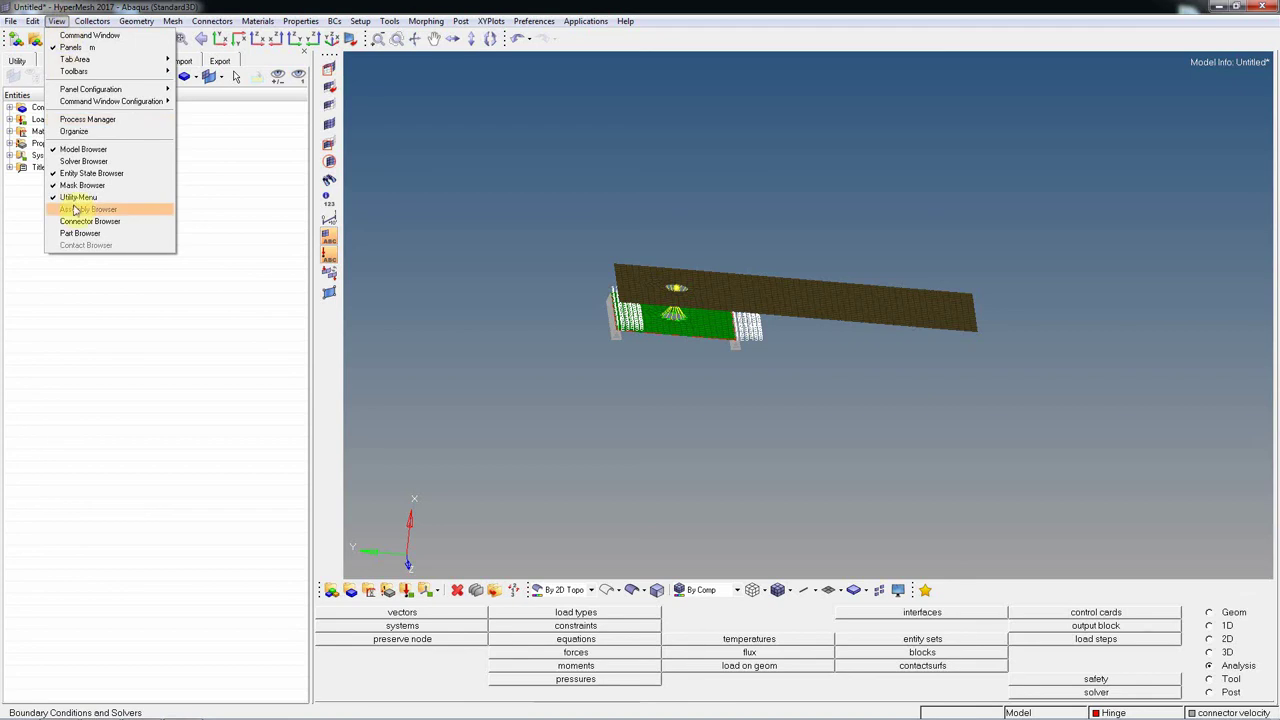
{"action": "left_click", "coordinate": [63, 174]}
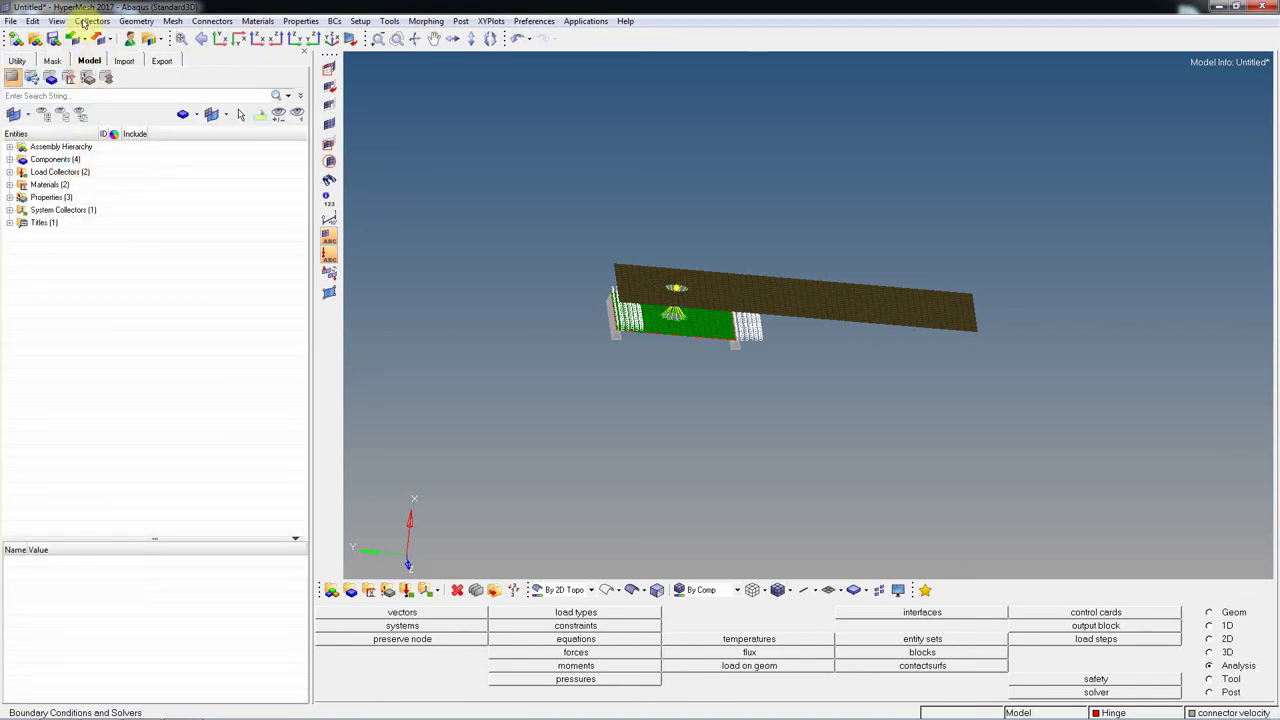
- Show the Entity State Browser again in the browser area
{"action": "left_click", "coordinate": [57, 21]}
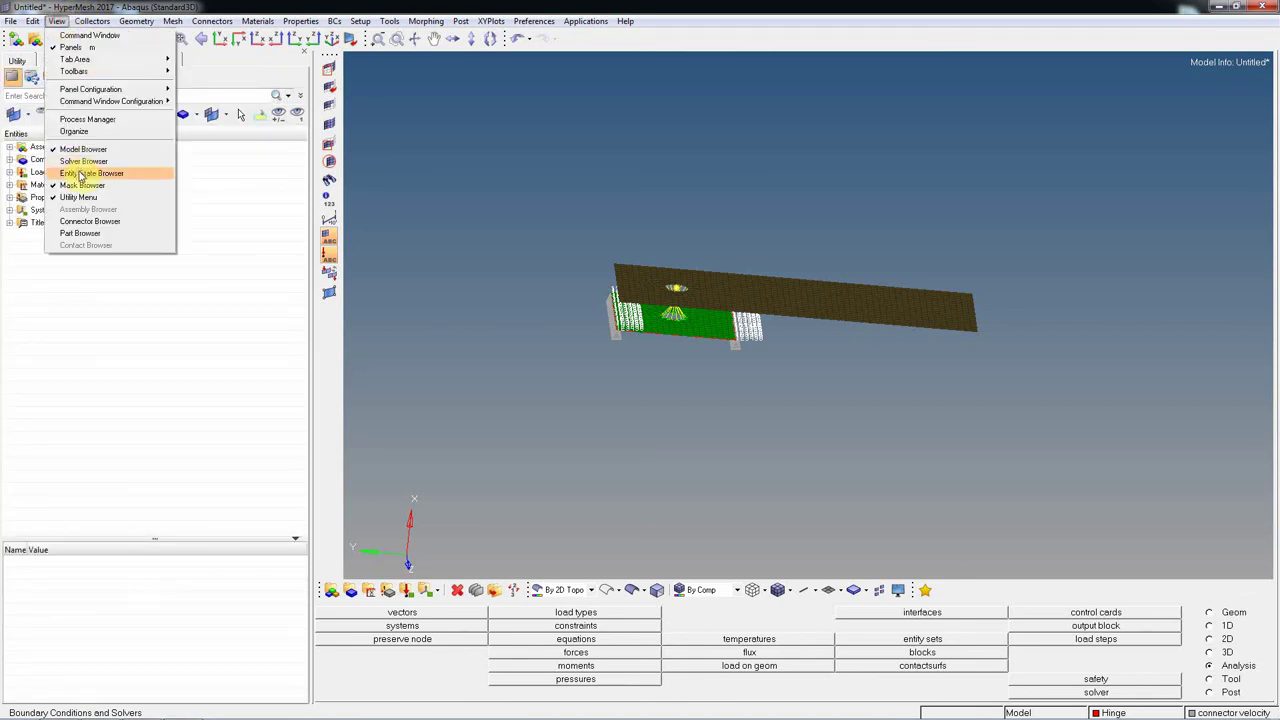
{"action": "left_click", "coordinate": [508, 206]}
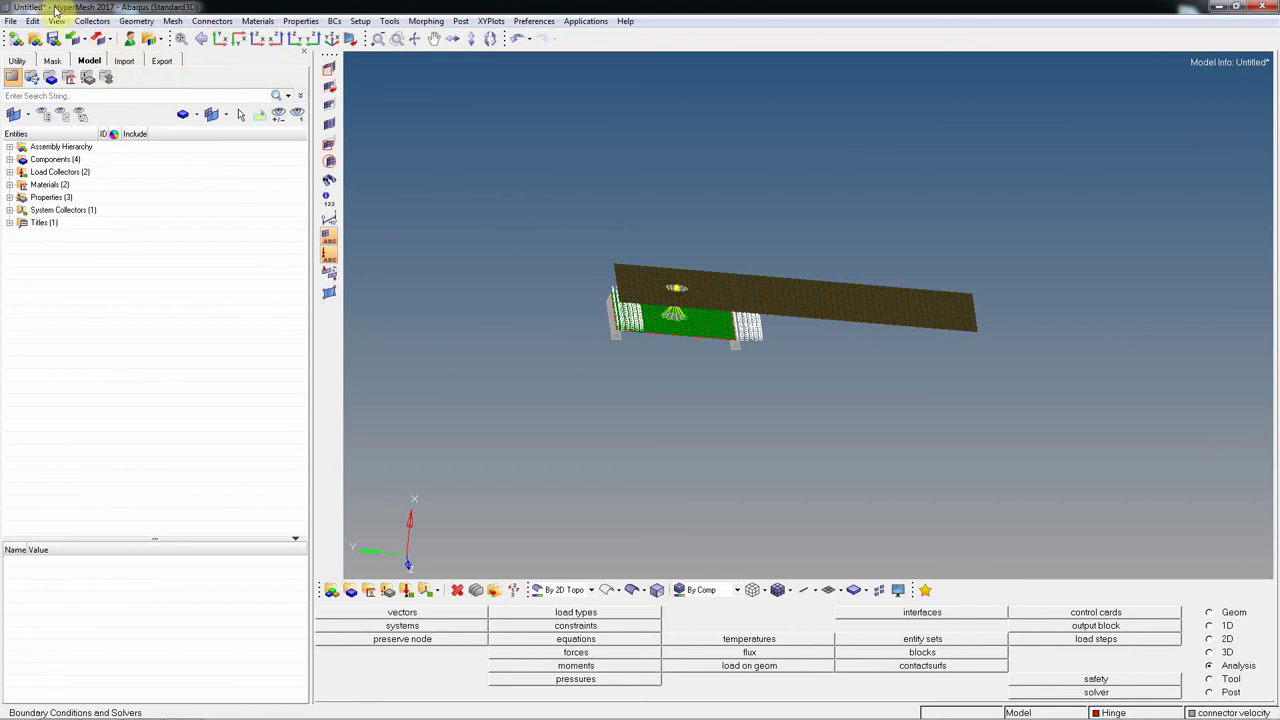
{"action": "left_click", "coordinate": [57, 21]}
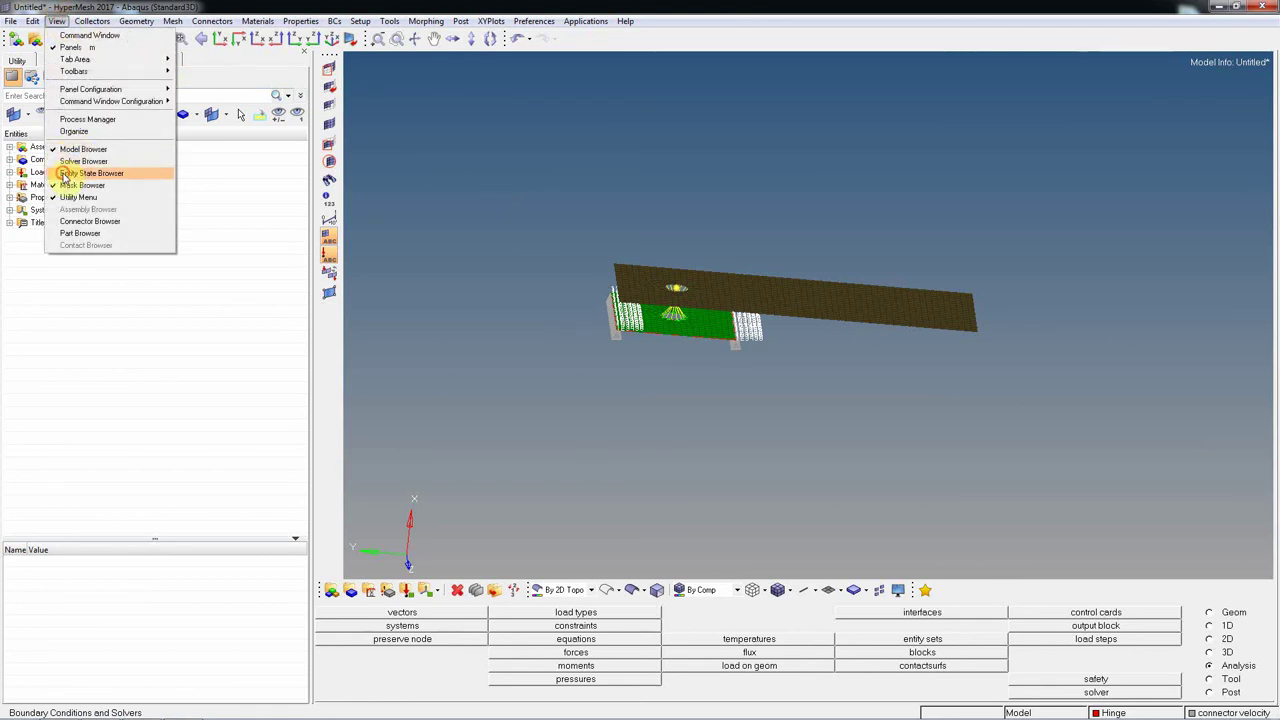
{"action": "left_click", "coordinate": [63, 176]}
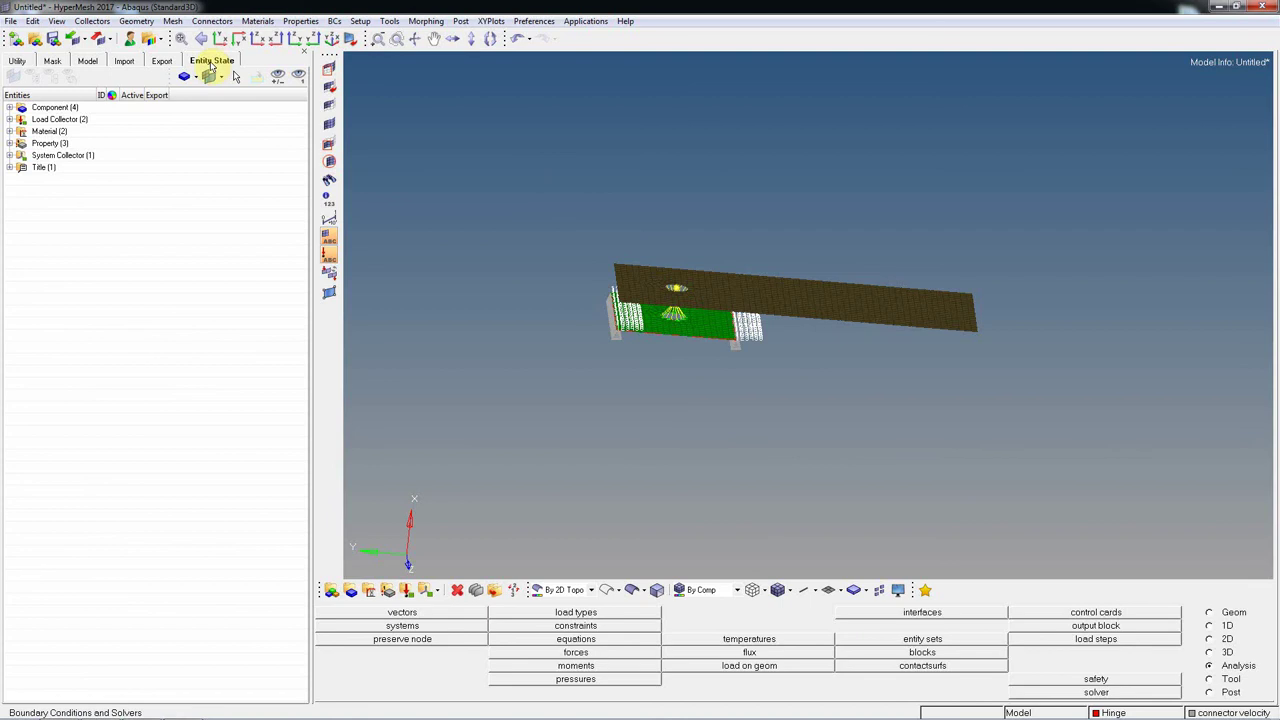
- Expand all entity folders in the Entity State Browser and check their active and export states
{"action": "left_click", "coordinate": [9, 119]}
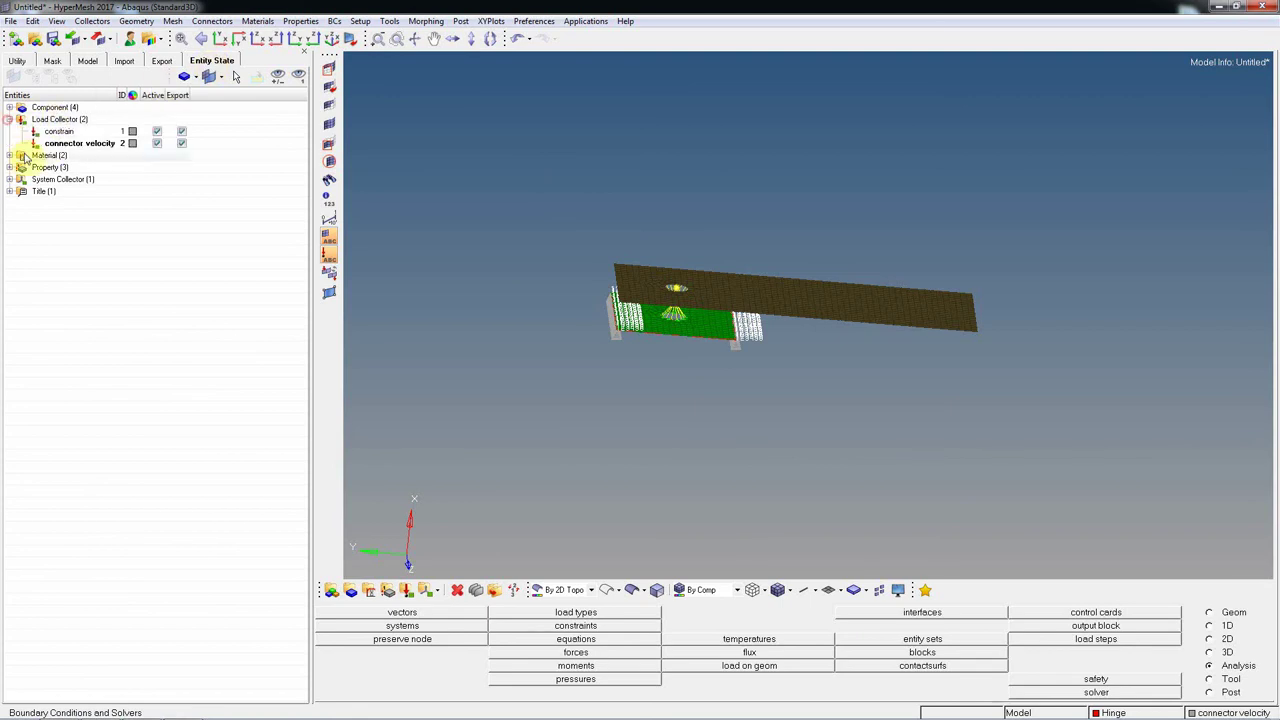
{"action": "left_click", "coordinate": [9, 155]}
{"action": "left_click", "coordinate": [9, 191]}
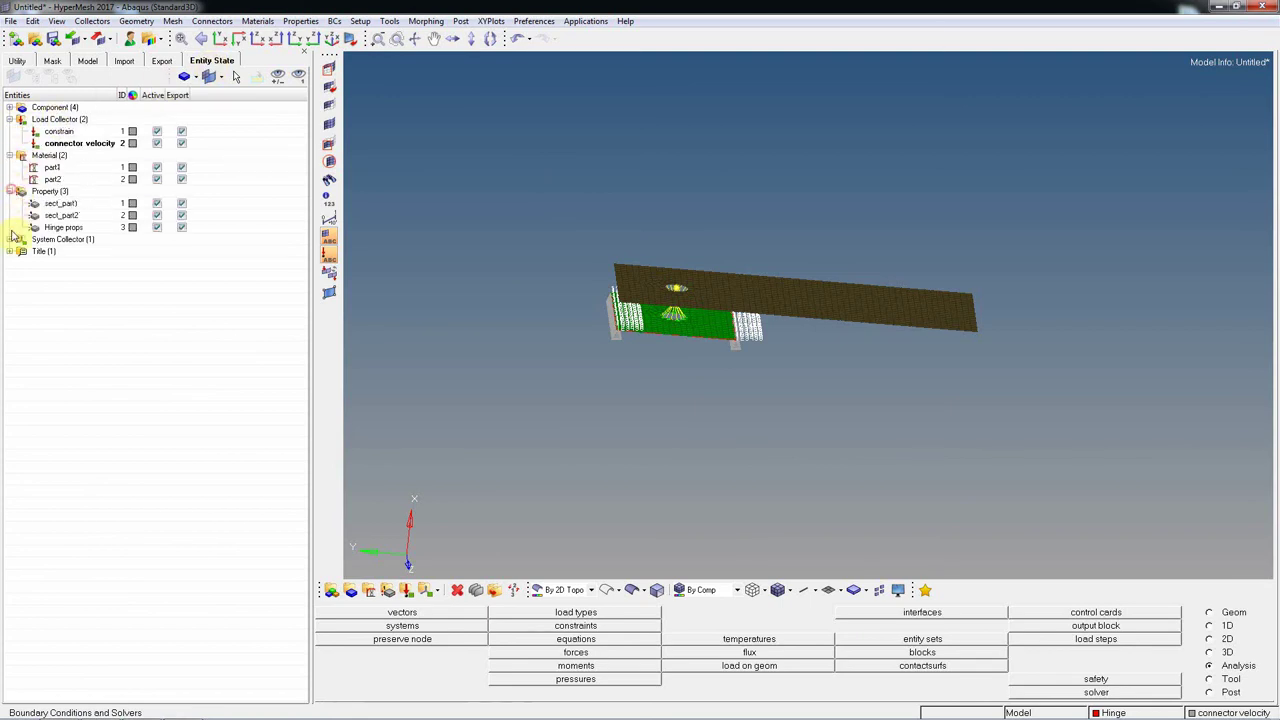
{"action": "left_click", "coordinate": [9, 239]}
{"action": "left_click", "coordinate": [9, 263]}
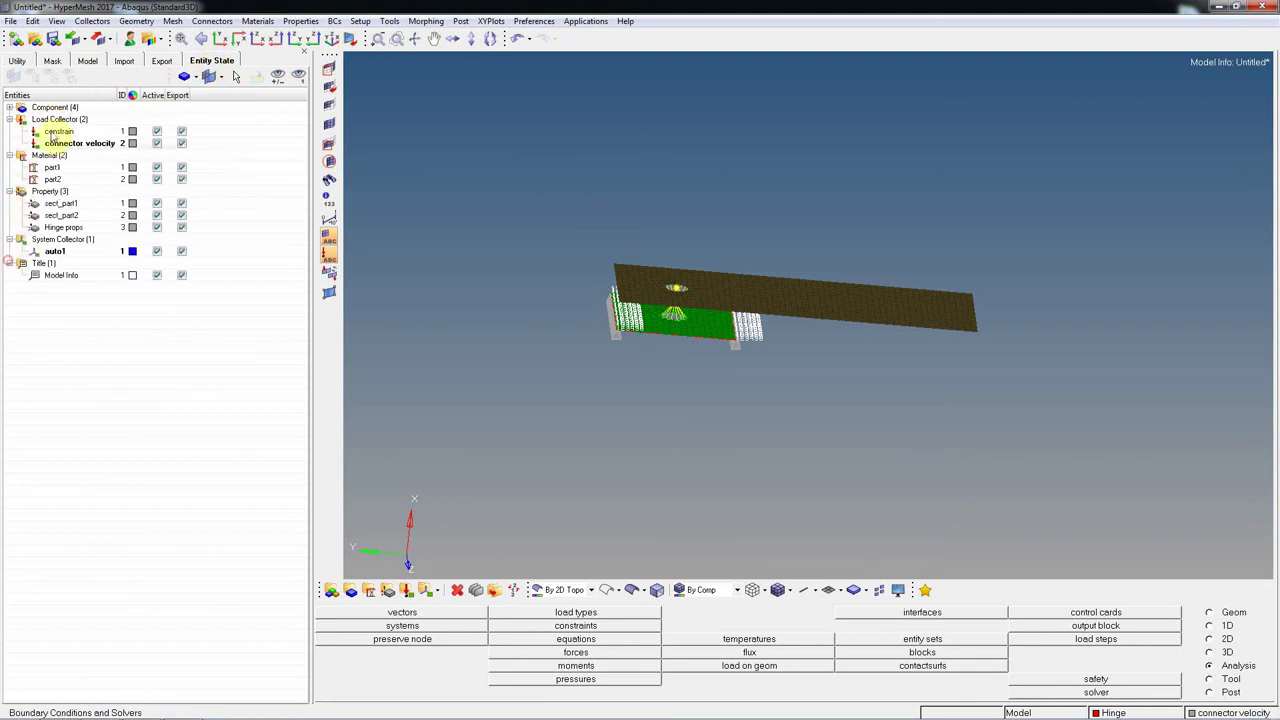
{"action": "left_click", "coordinate": [9, 107]}
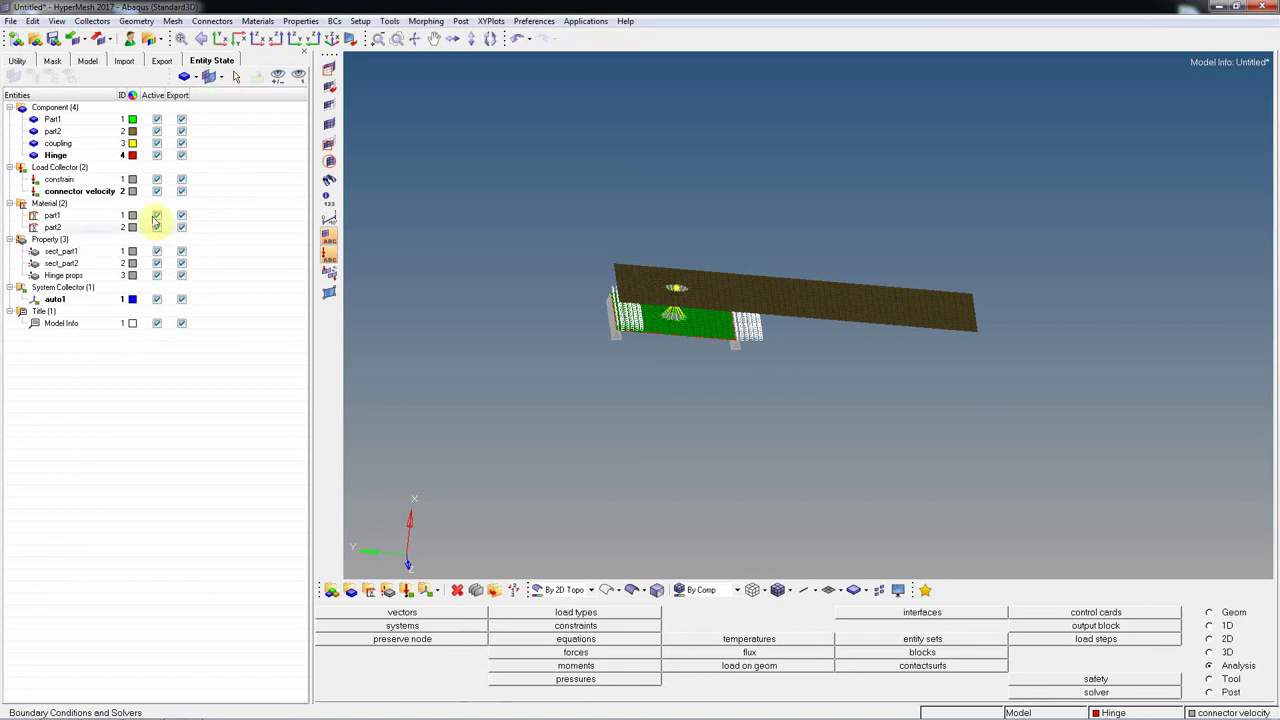
- Export the whole model as the Abaqus Standard3D input file Hinge.inp into a new Desktop folder named Hinge
{"action": "left_click", "coordinate": [97, 37]}
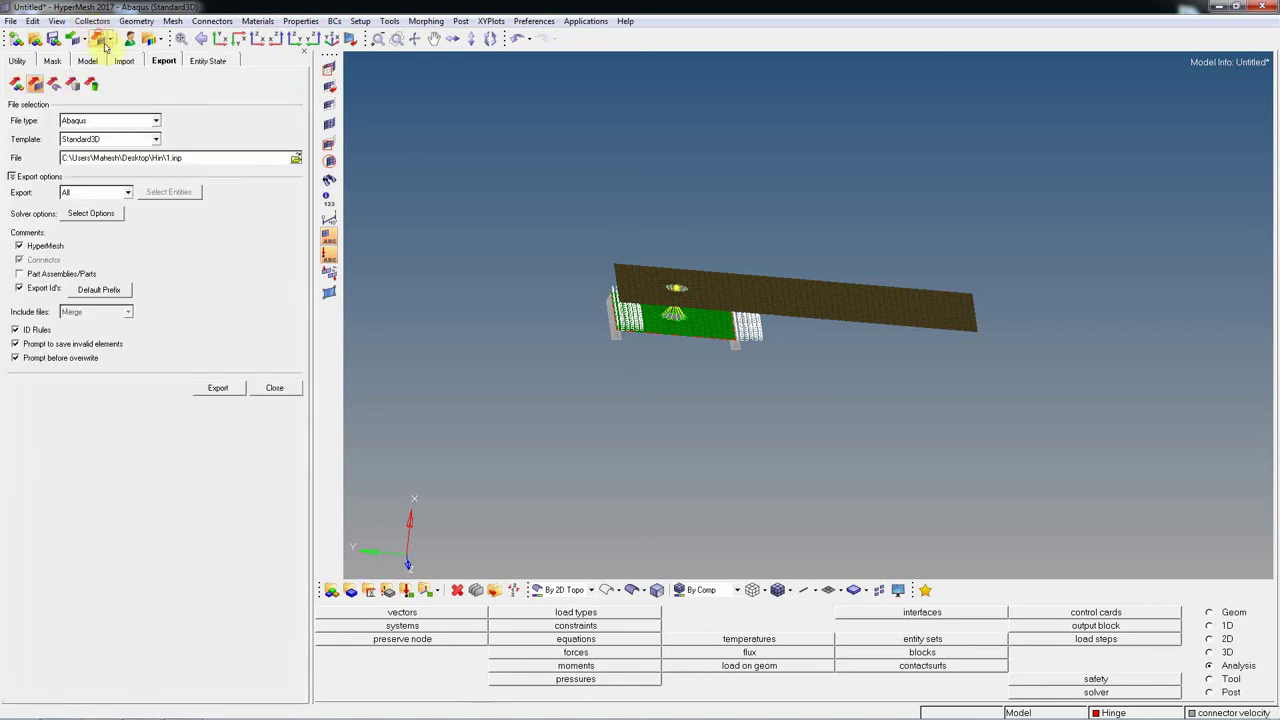
{"action": "left_click", "coordinate": [295, 160]}
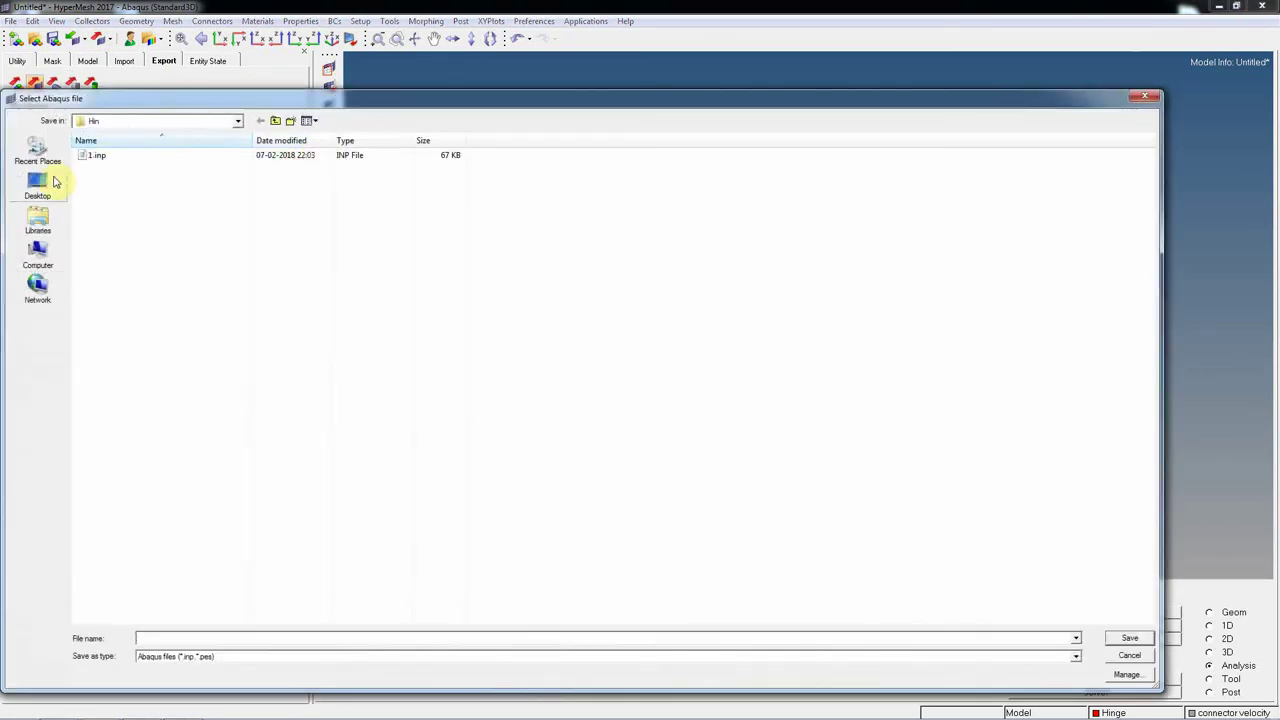
{"action": "left_click", "coordinate": [40, 182]}
{"action": "left_click", "coordinate": [290, 121]}
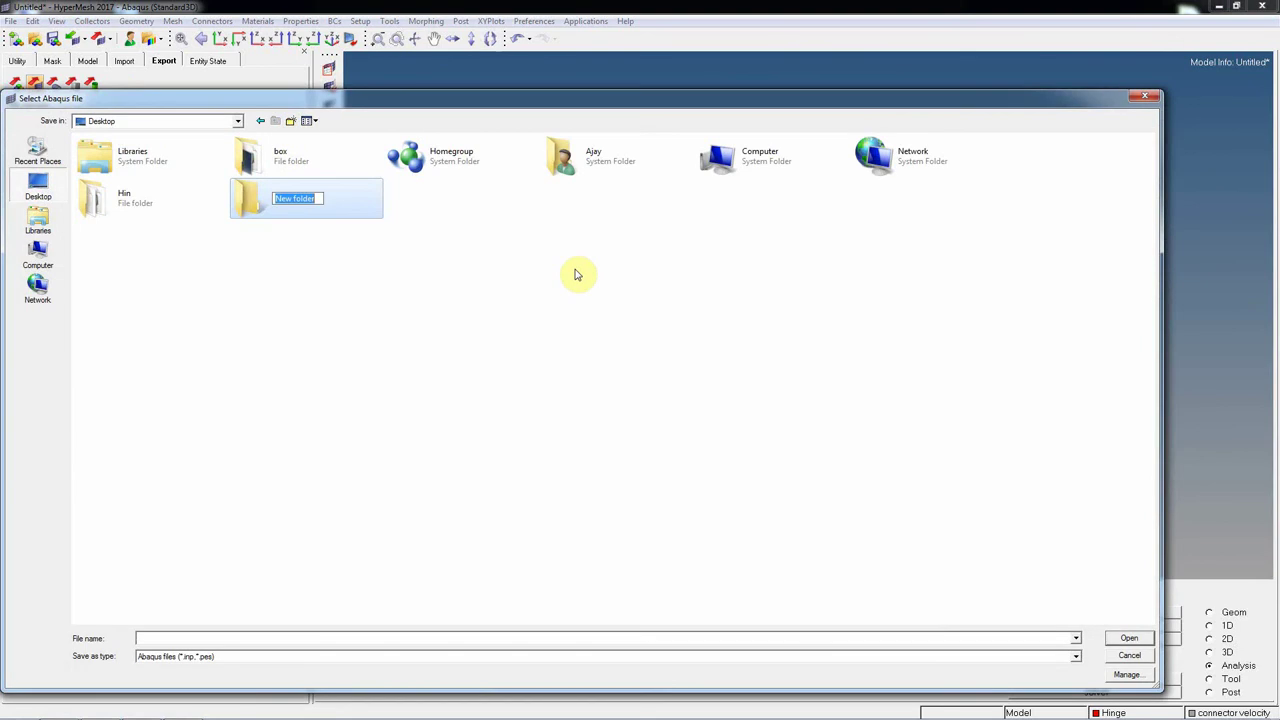
{"action": "type", "text": "Hing"}
{"action": "key", "text": "Return"}
{"action": "key", "text": "Return"}
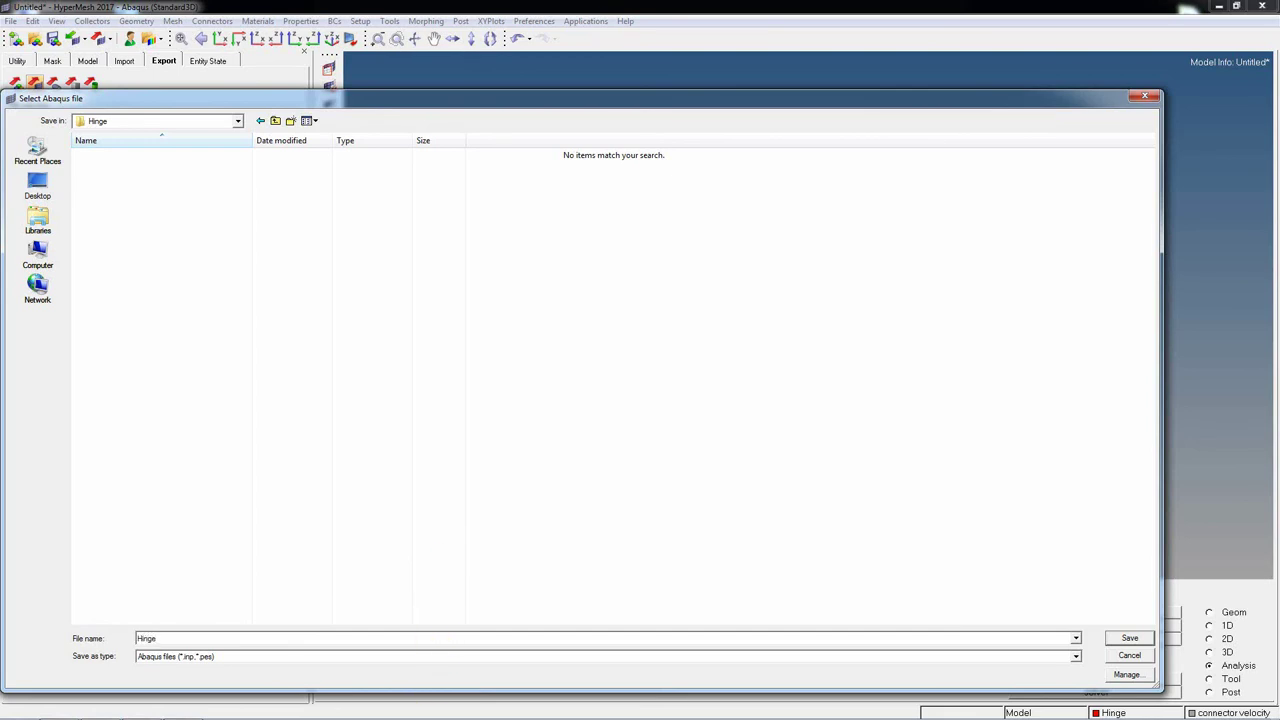
{"action": "key", "text": "Return"}
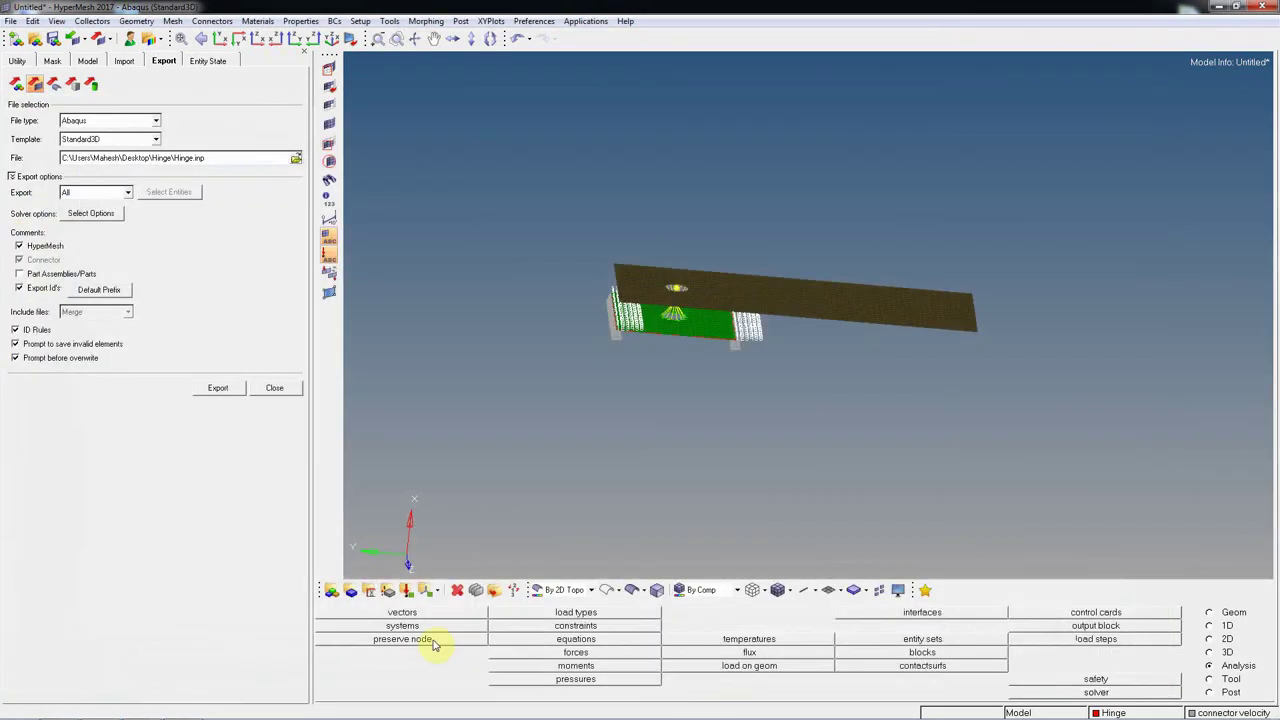
{"action": "left_click", "coordinate": [224, 389]}
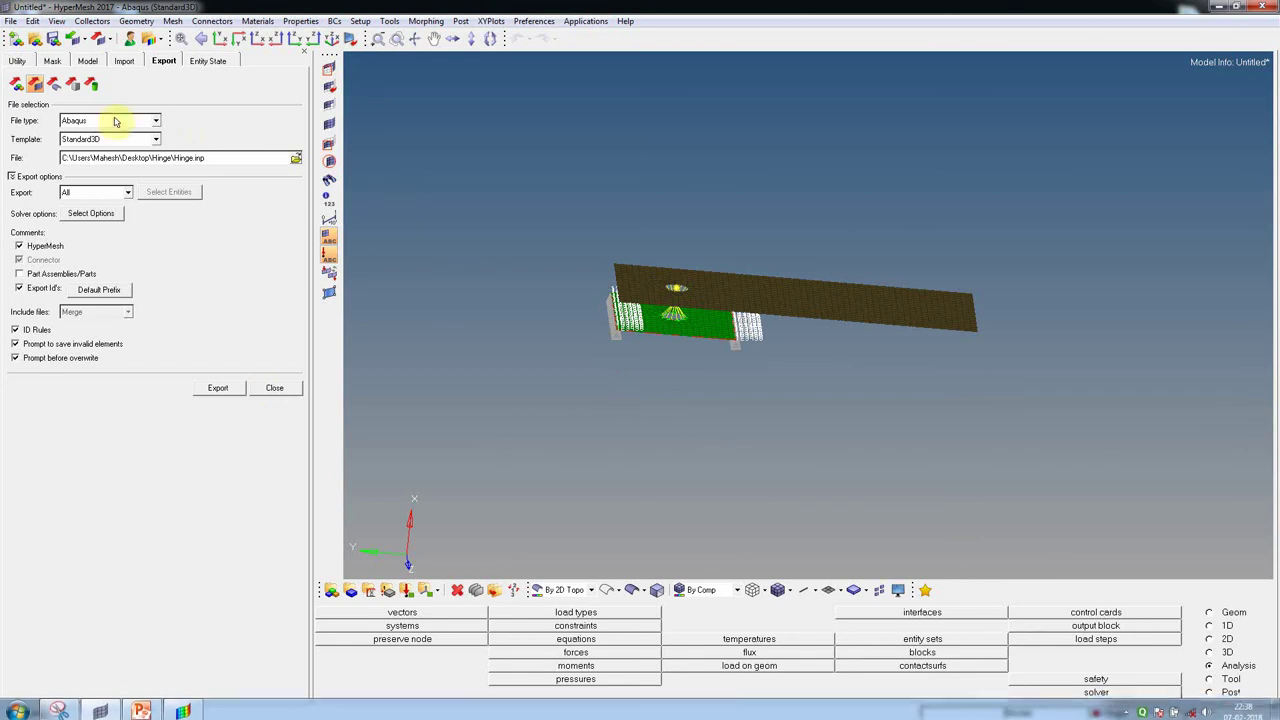
- Return to the Model browser and inspect the Load Collectors folder
{"action": "left_click", "coordinate": [89, 61]}
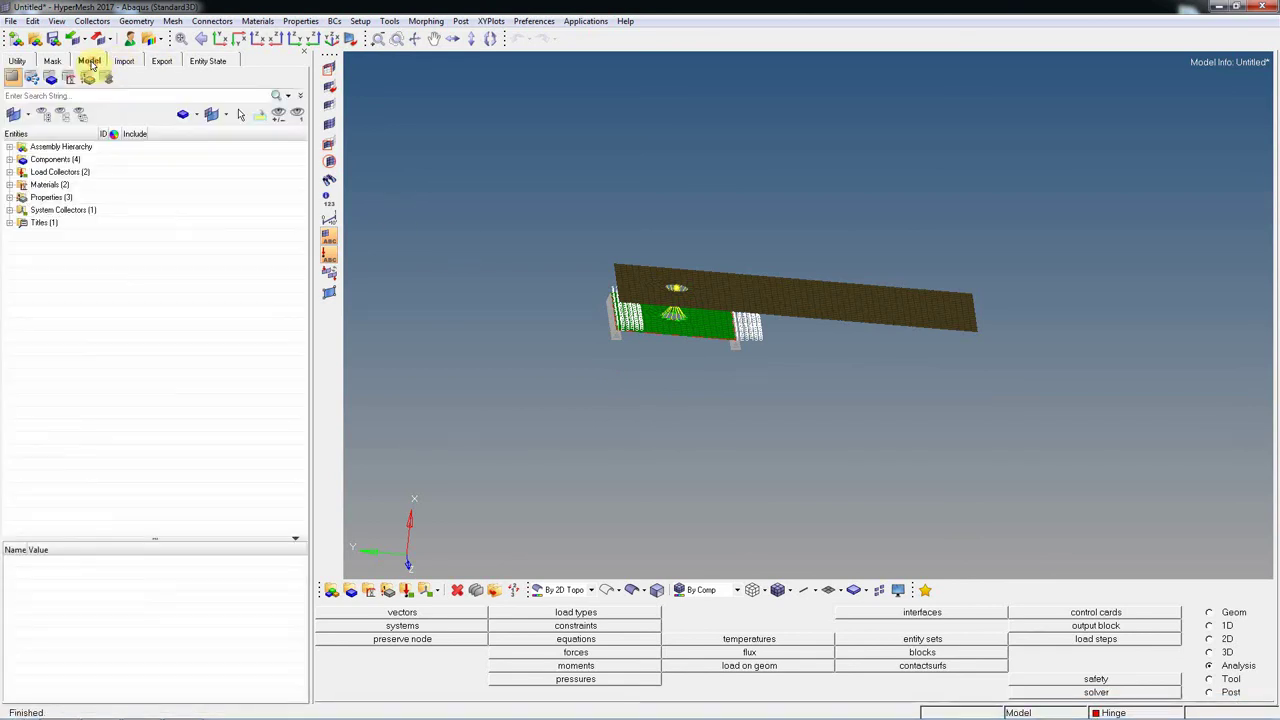
{"action": "left_click", "coordinate": [9, 172]}
{"action": "left_click", "coordinate": [9, 172]}
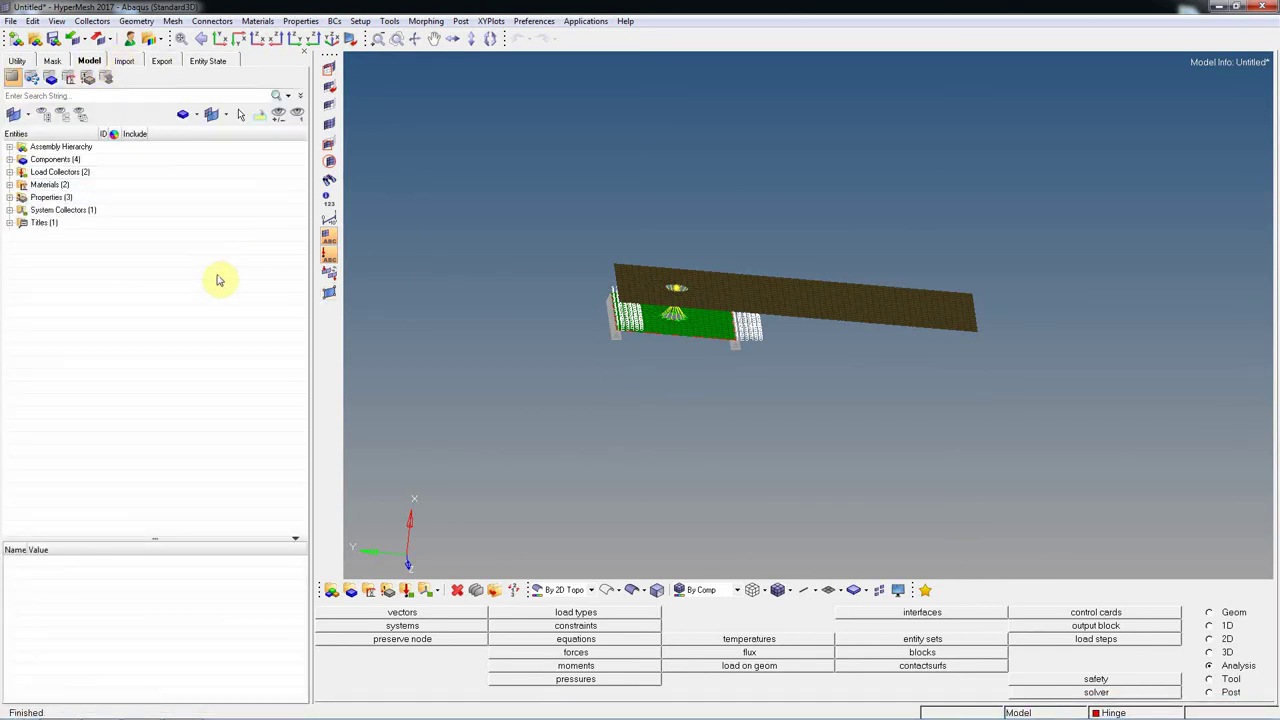
{"action": "left_click", "coordinate": [1085, 641]}
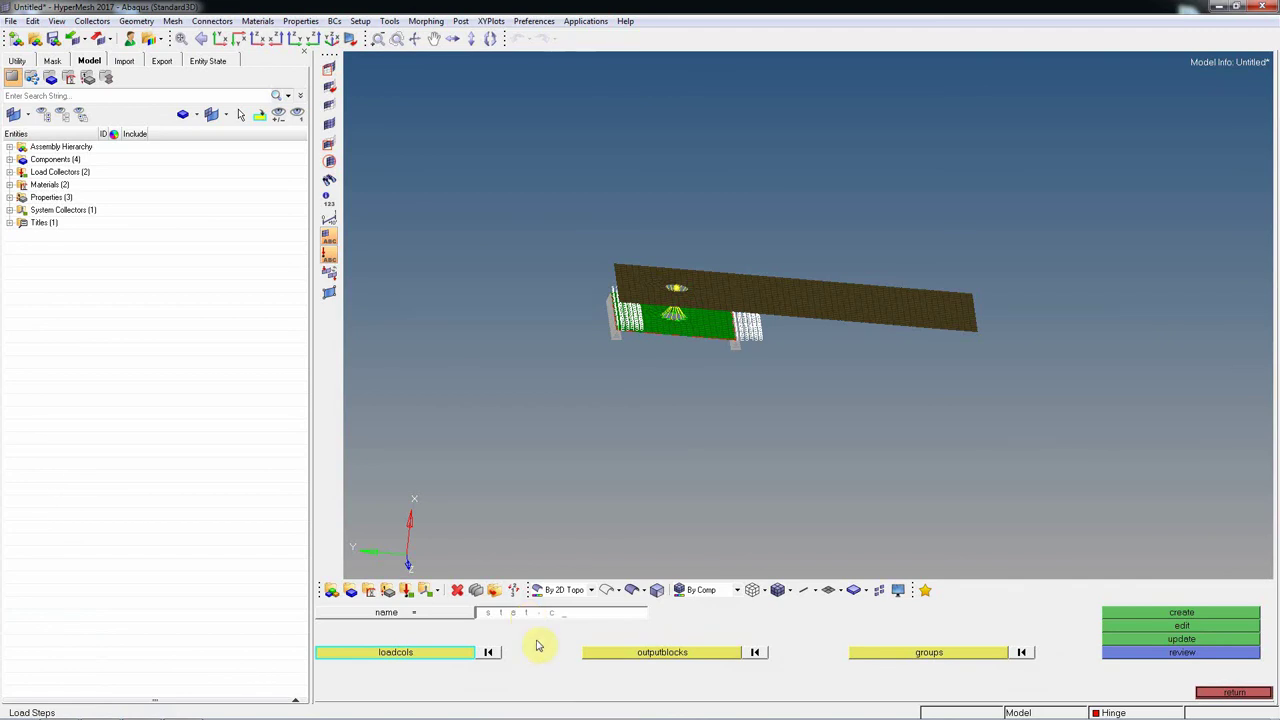
{"action": "left_click", "coordinate": [421, 655]}
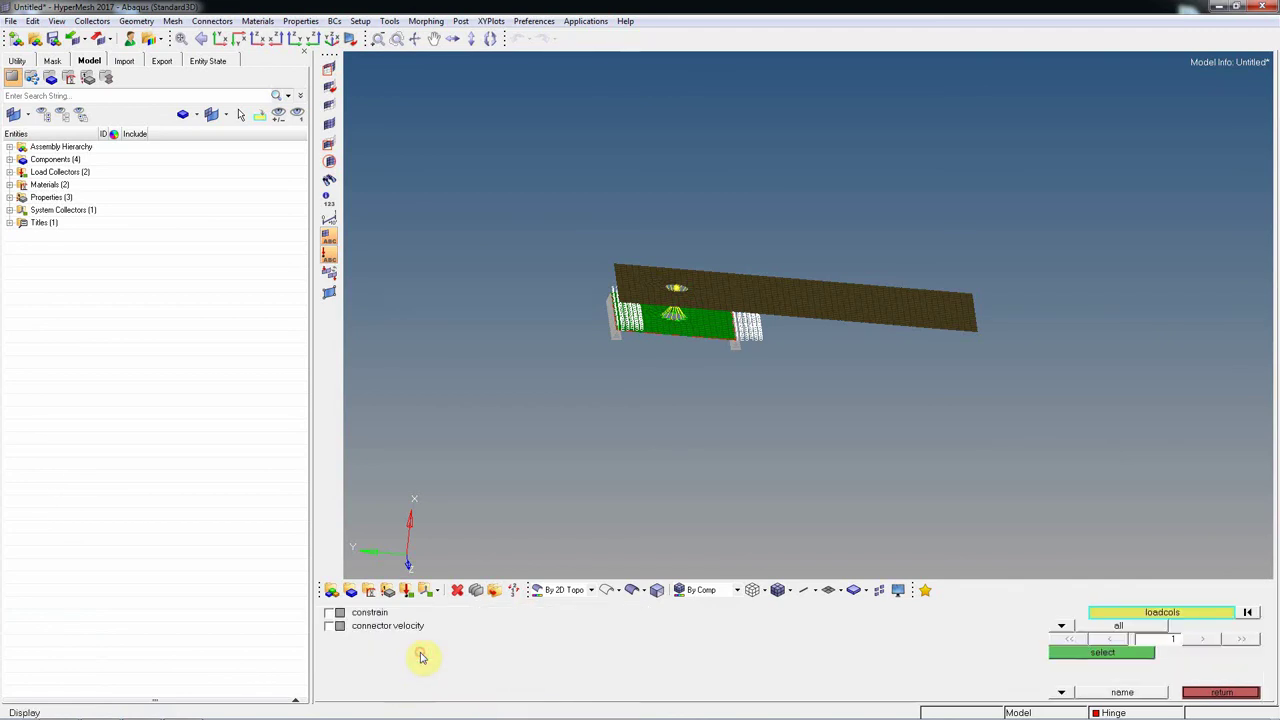
{"action": "left_click", "coordinate": [329, 612]}
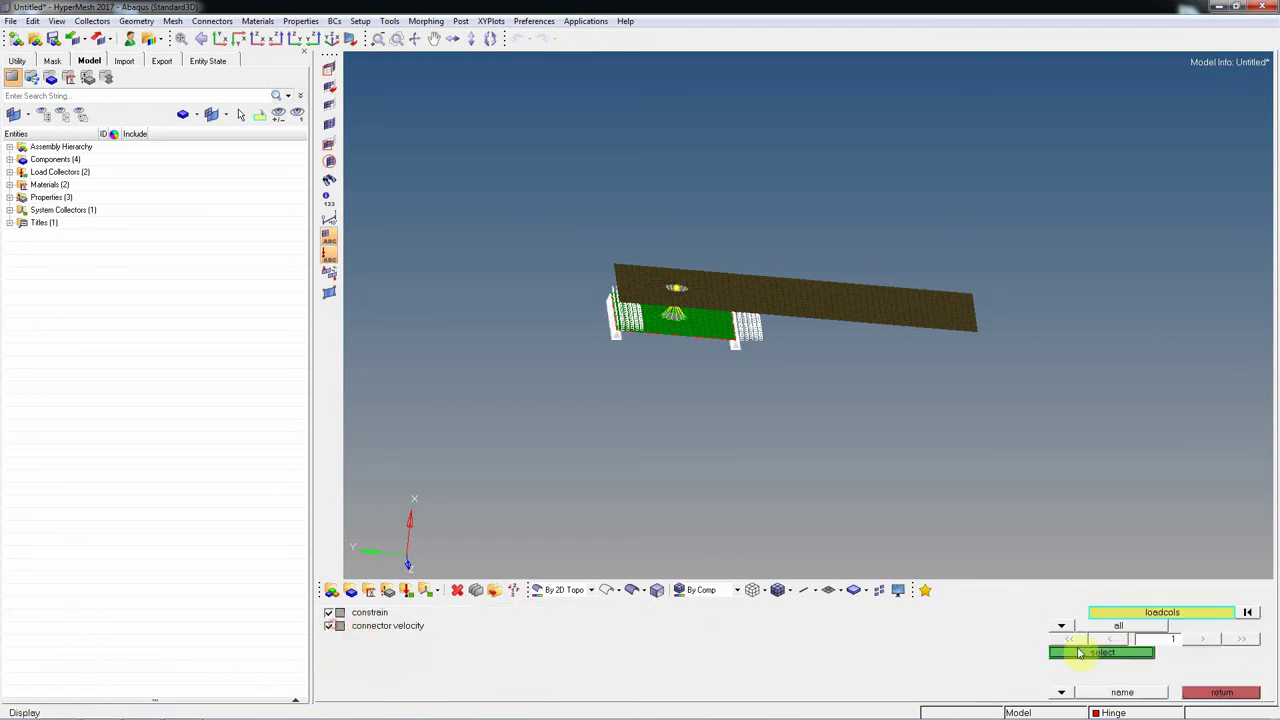
{"action": "left_click", "coordinate": [1128, 651]}
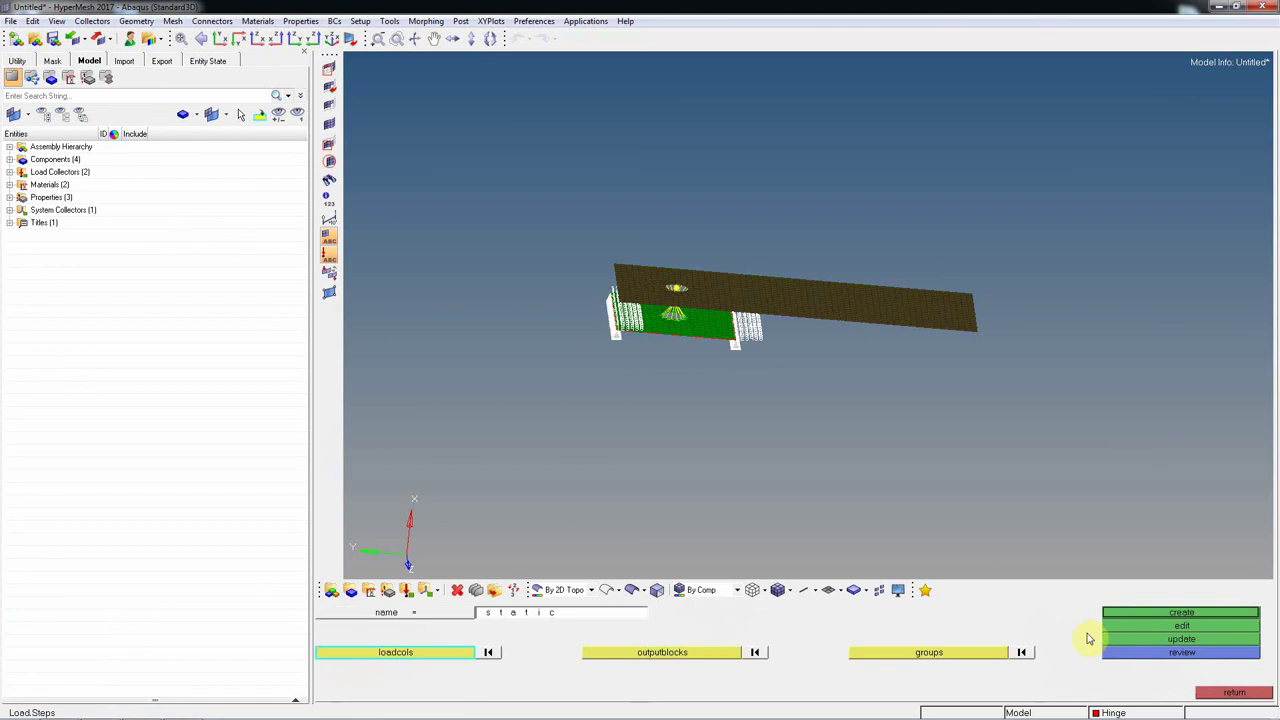
{"action": "left_click", "coordinate": [697, 655]}
{"action": "left_click", "coordinate": [1221, 692]}
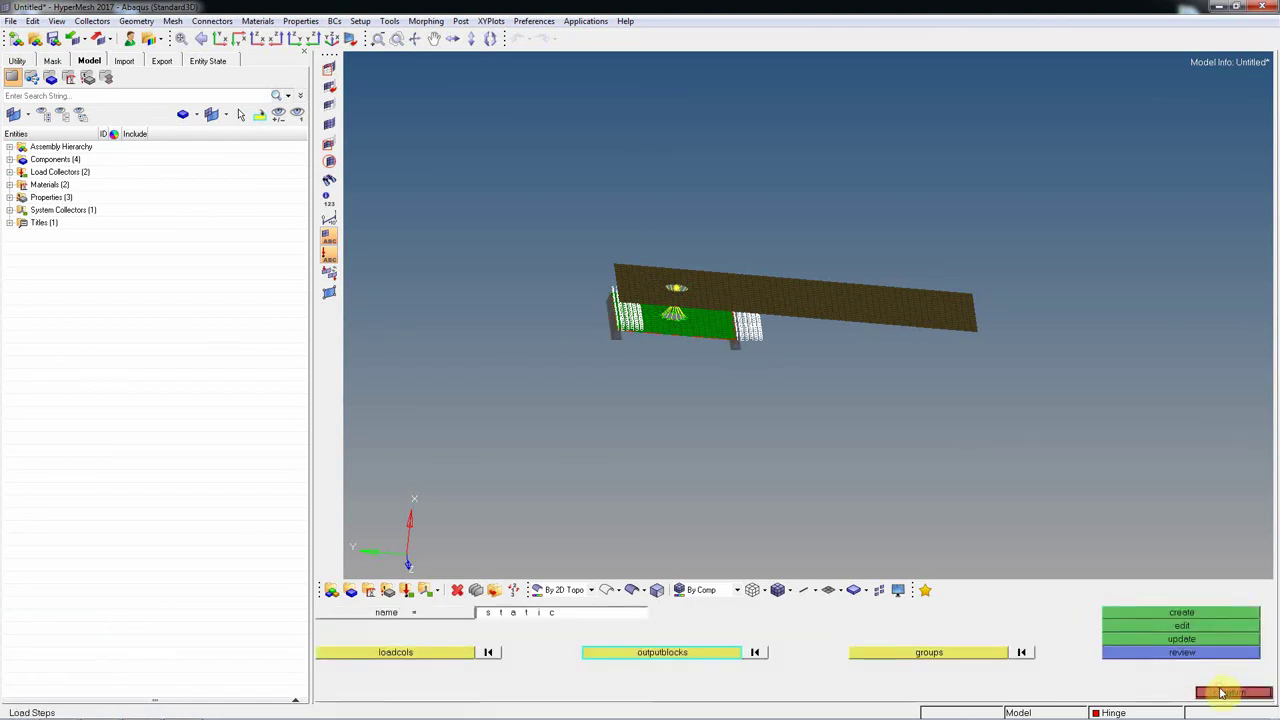
{"action": "left_click", "coordinate": [1220, 691]}
- Create an output block named output
{"action": "left_click", "coordinate": [1096, 626]}
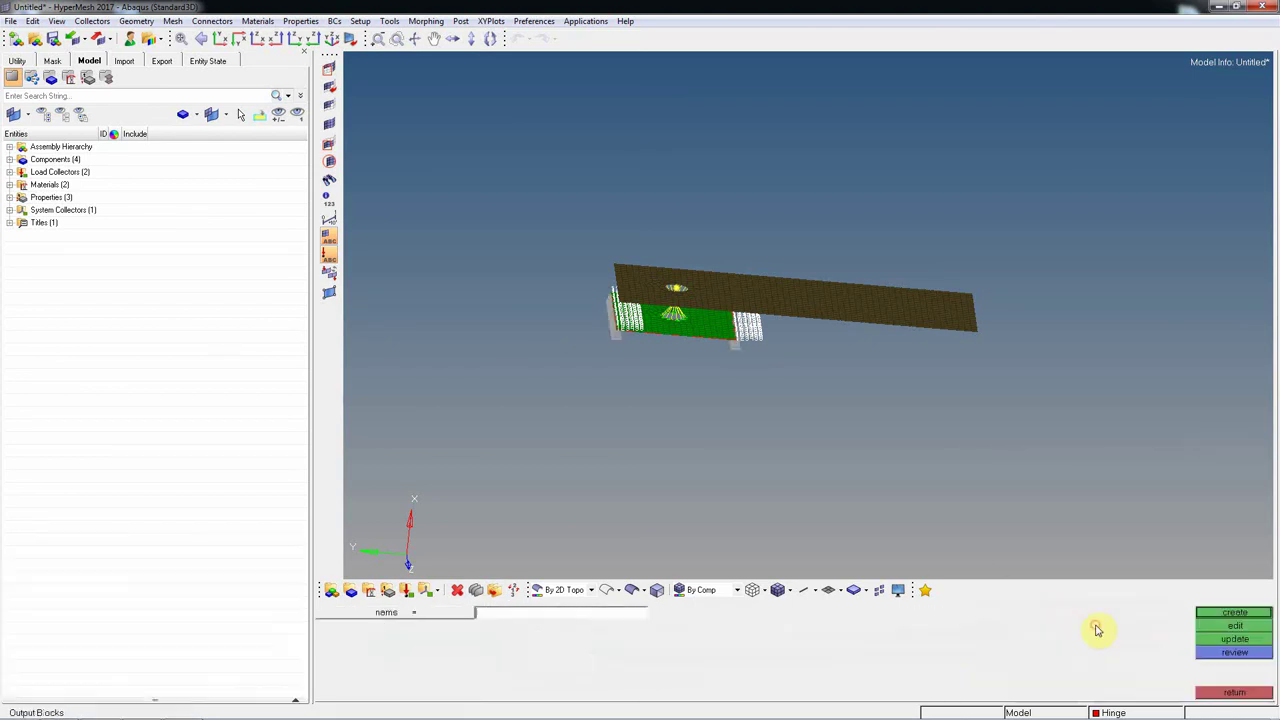
{"action": "left_click", "coordinate": [566, 614]}
{"action": "left_click", "coordinate": [1244, 614]}
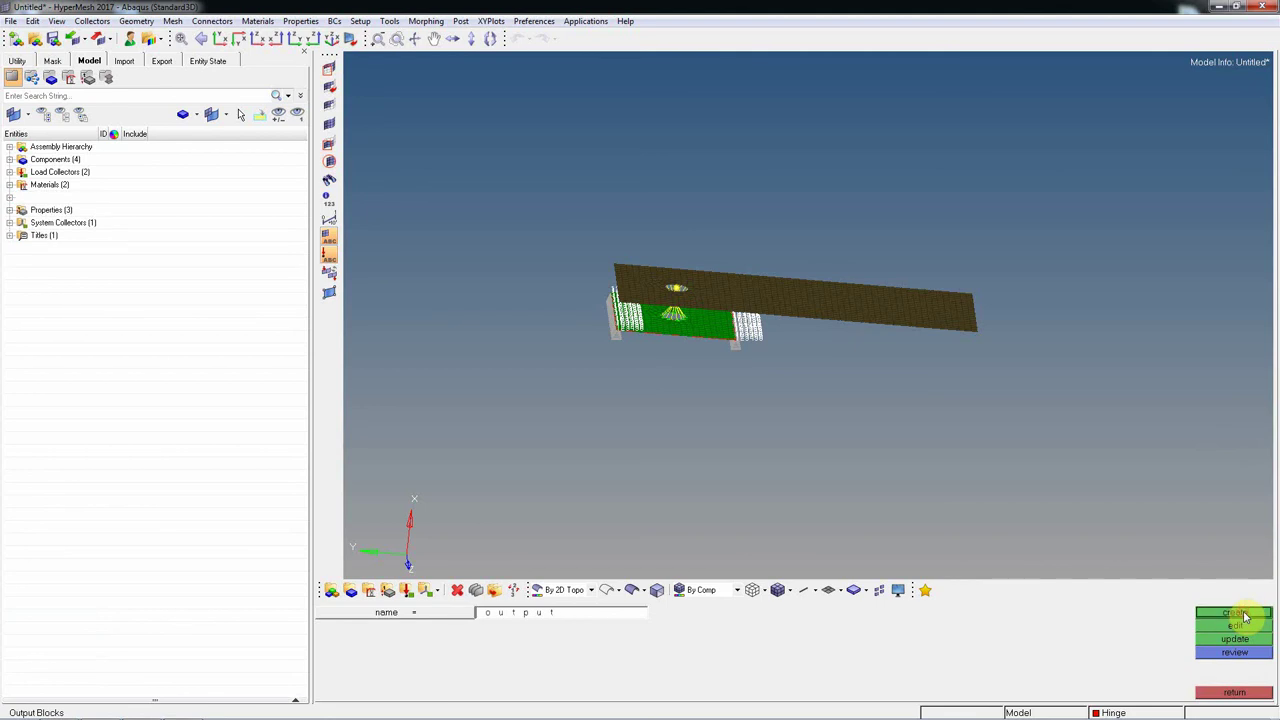
- Edit the output block's card and enable Output with its Variable parameter
{"action": "left_click", "coordinate": [1238, 626]}
{"action": "left_click", "coordinate": [327, 692]}
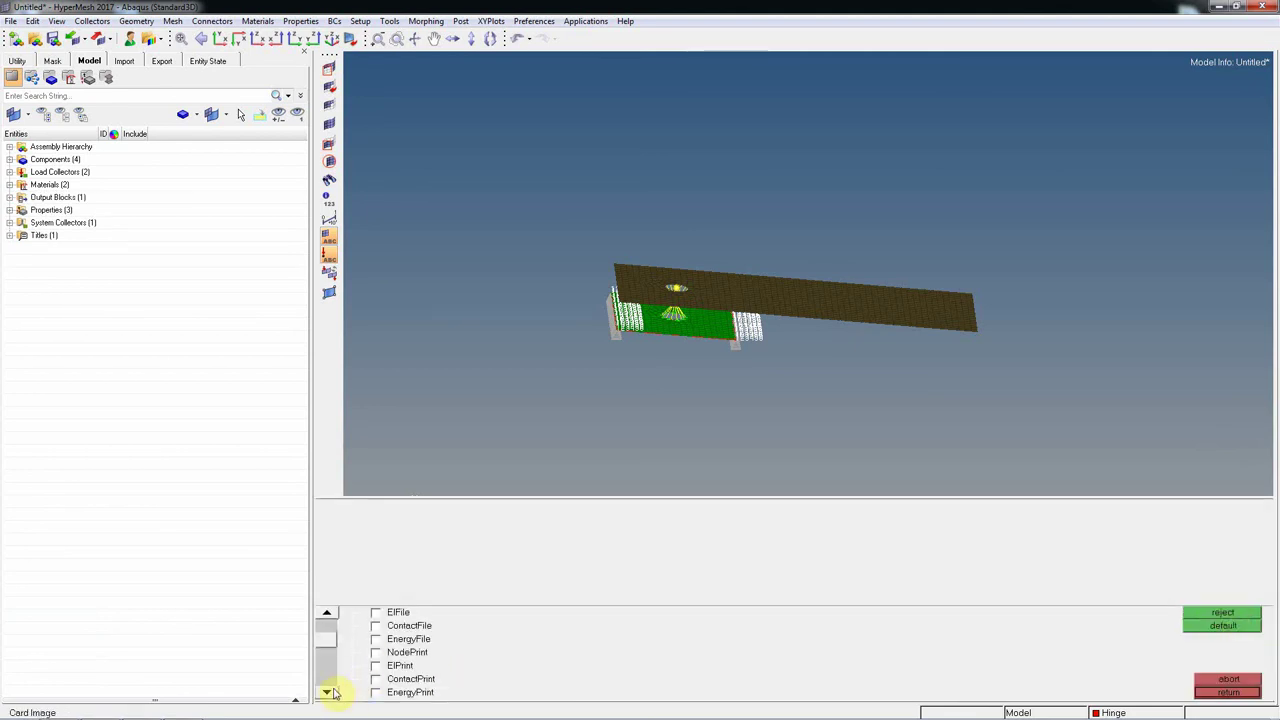
{"action": "left_click", "coordinate": [327, 692]}
{"action": "left_click", "coordinate": [327, 692]}
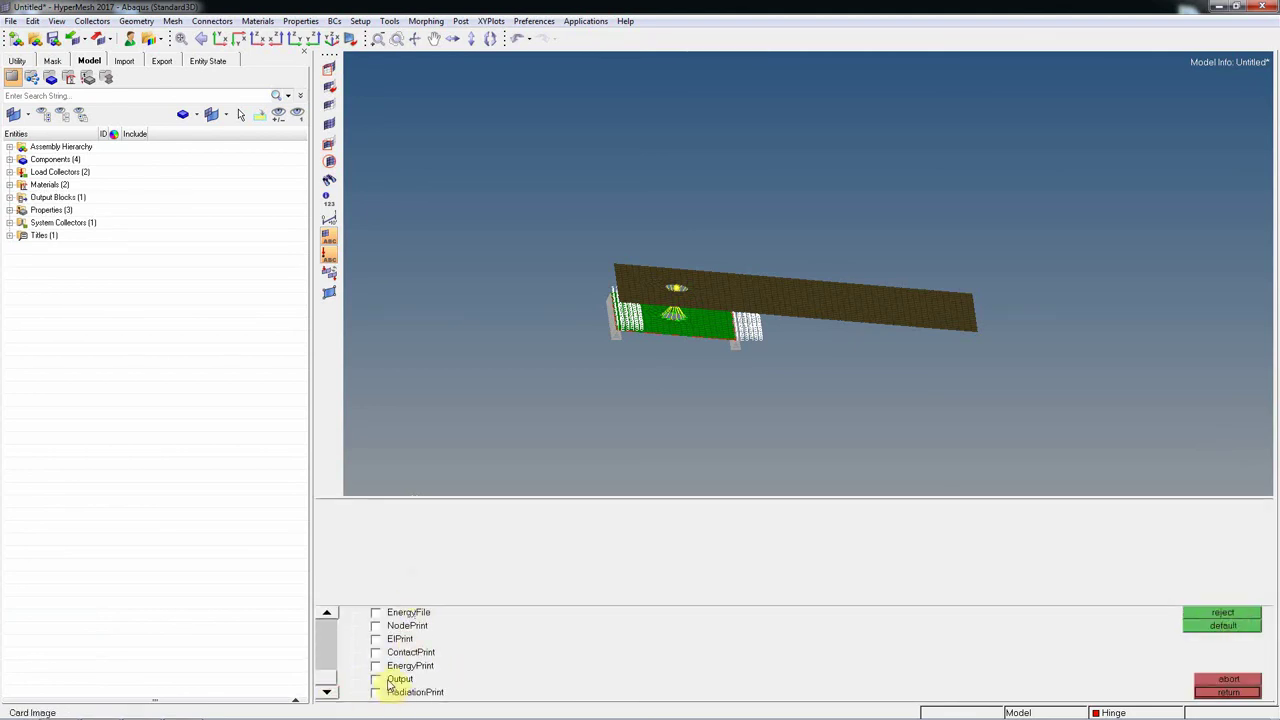
{"action": "left_click", "coordinate": [376, 679]}
{"action": "left_click", "coordinate": [327, 692]}
{"action": "left_click", "coordinate": [327, 692]}
{"action": "left_click", "coordinate": [327, 692]}
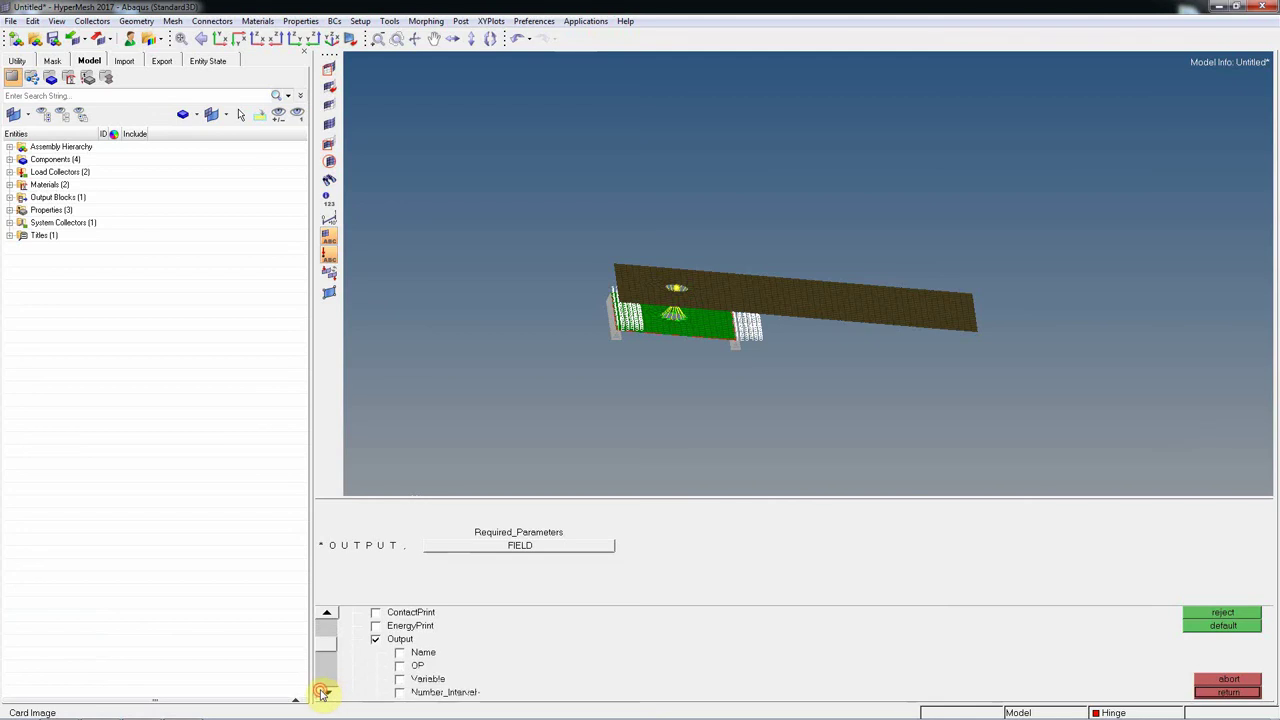
{"action": "left_click", "coordinate": [327, 692]}
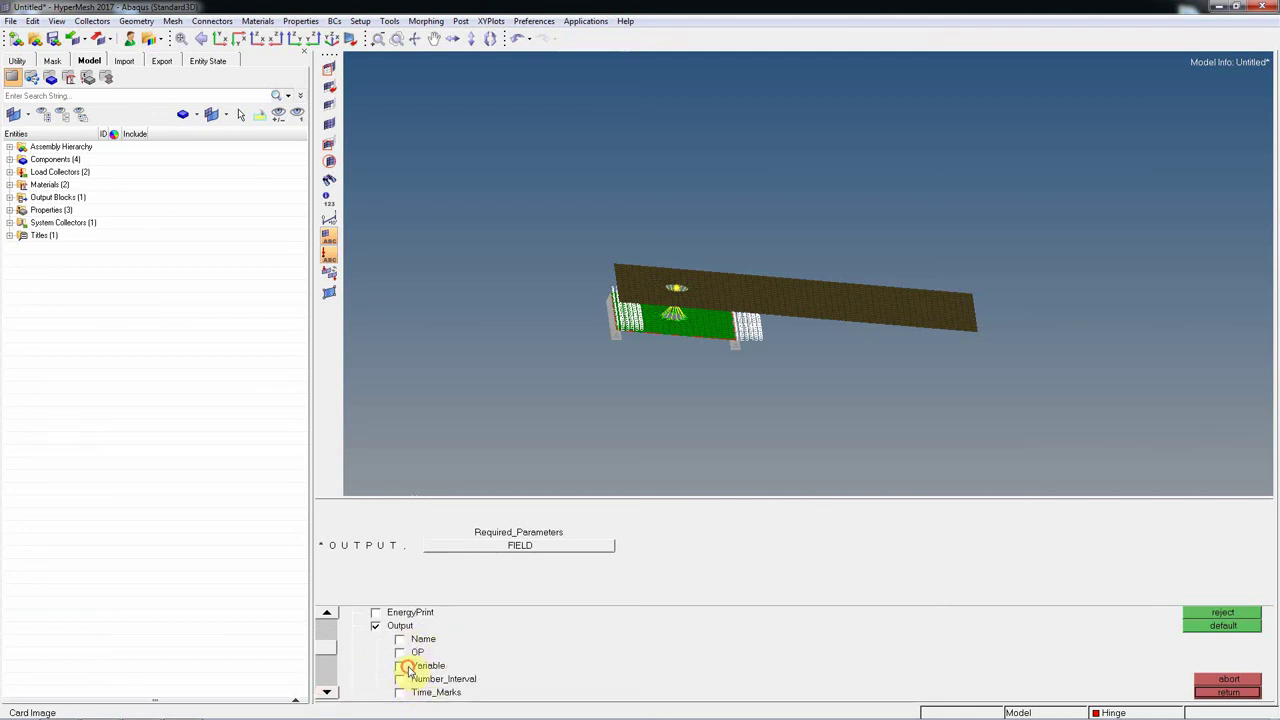
{"action": "left_click", "coordinate": [400, 665]}
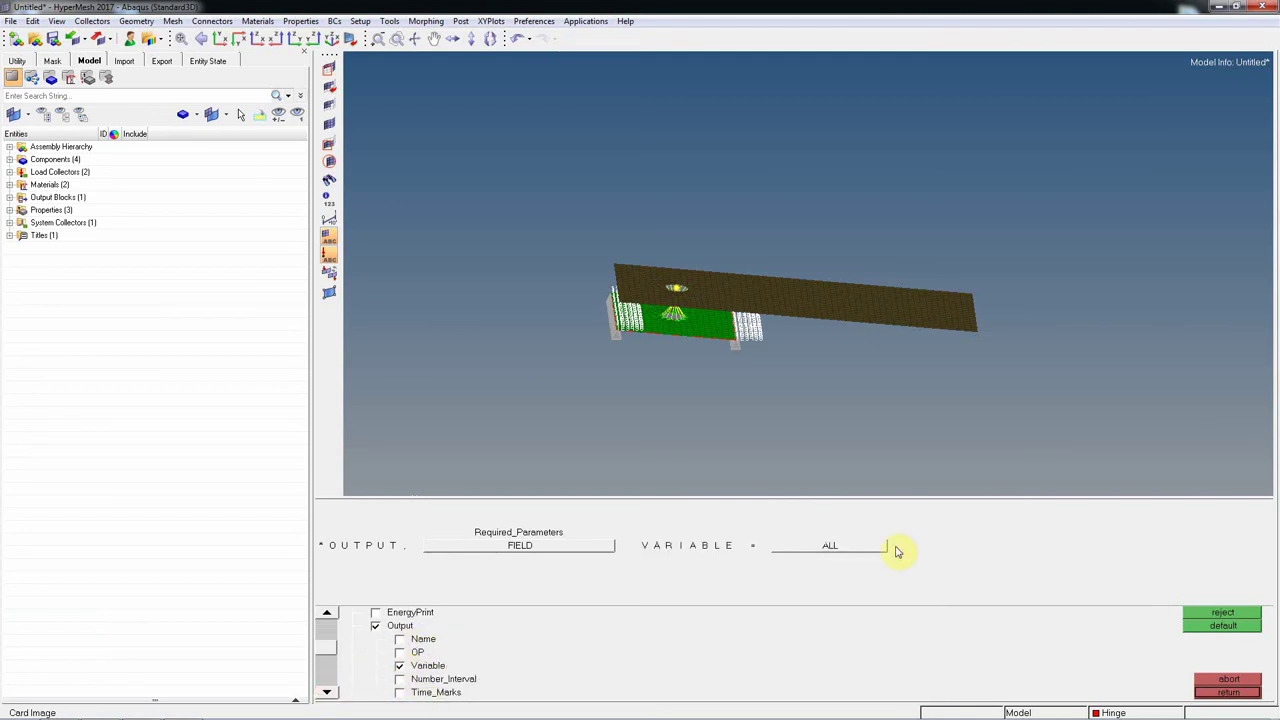
- Set the field output variable to PRESELECT and close the output block's card and panel
{"action": "left_click", "coordinate": [822, 550]}
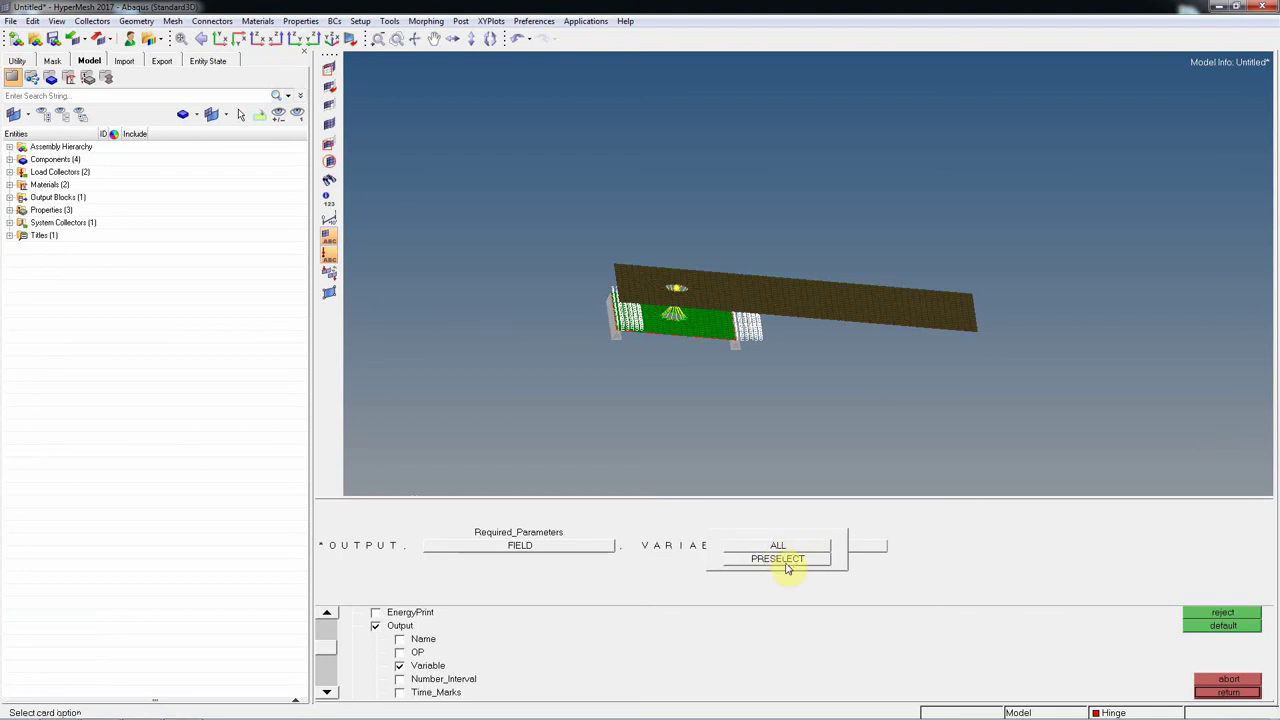
{"action": "left_click", "coordinate": [785, 561]}
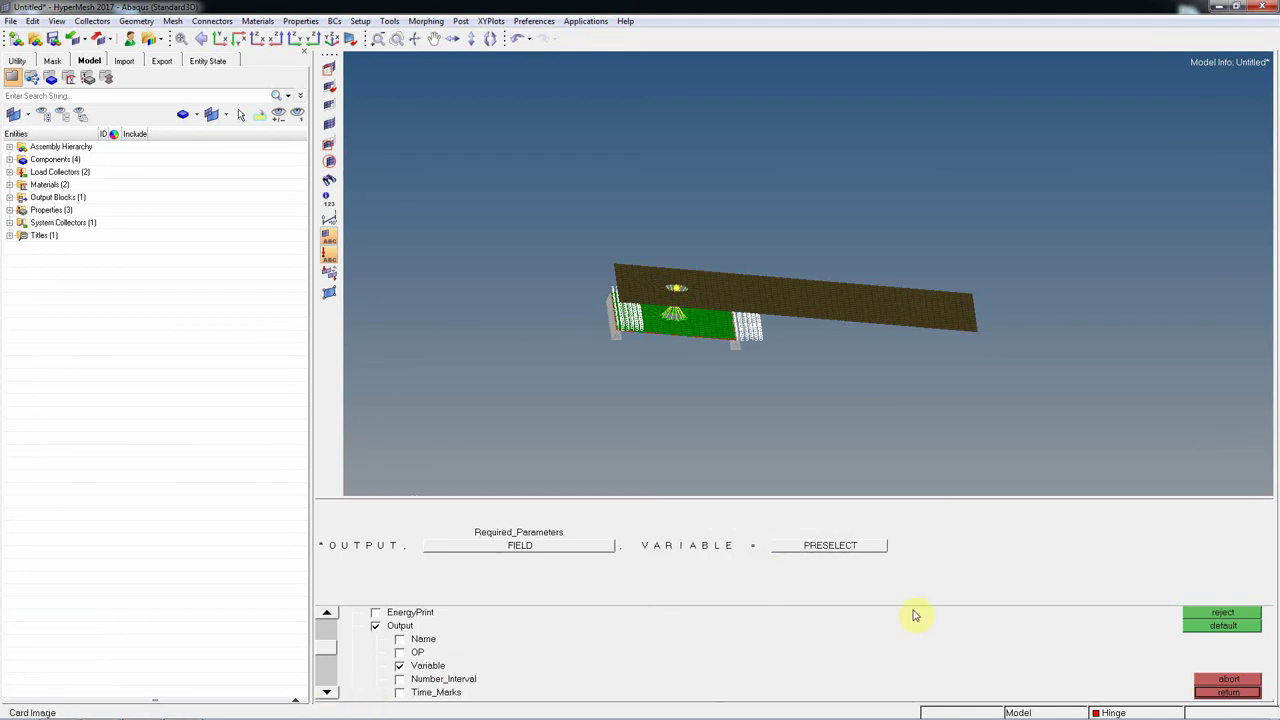
{"action": "left_click", "coordinate": [327, 693]}
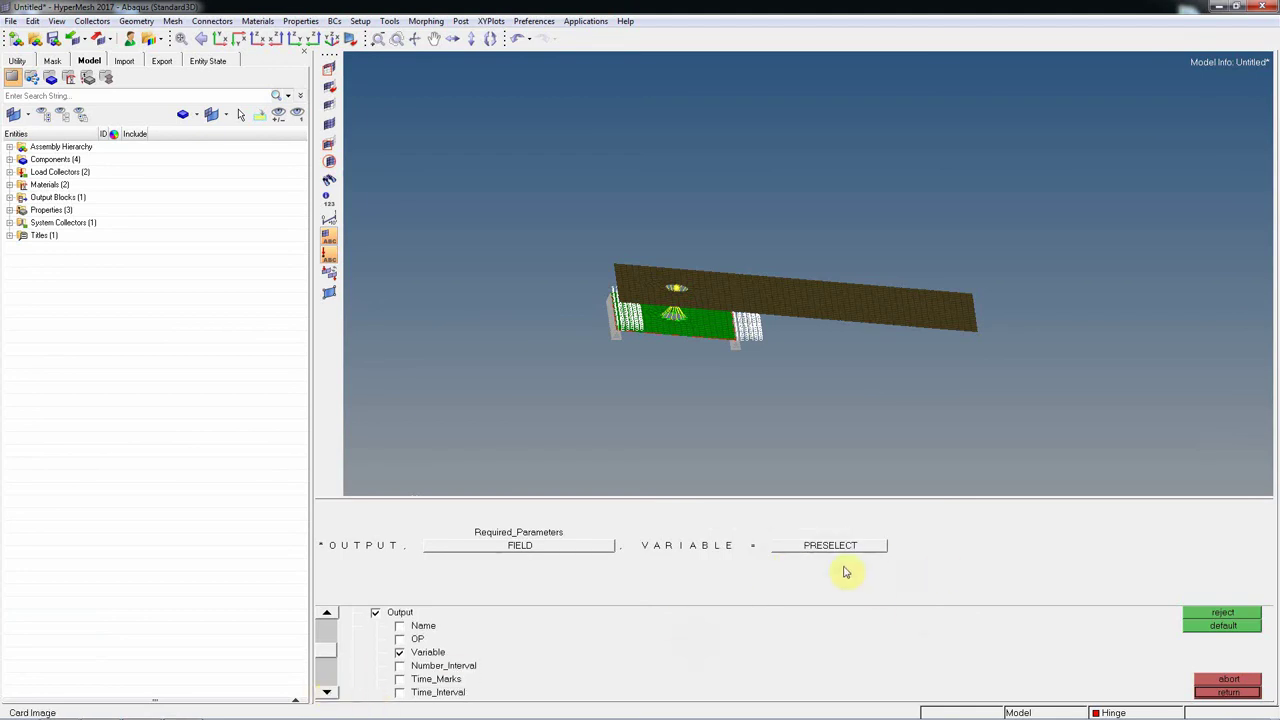
{"action": "left_click", "coordinate": [1230, 692]}
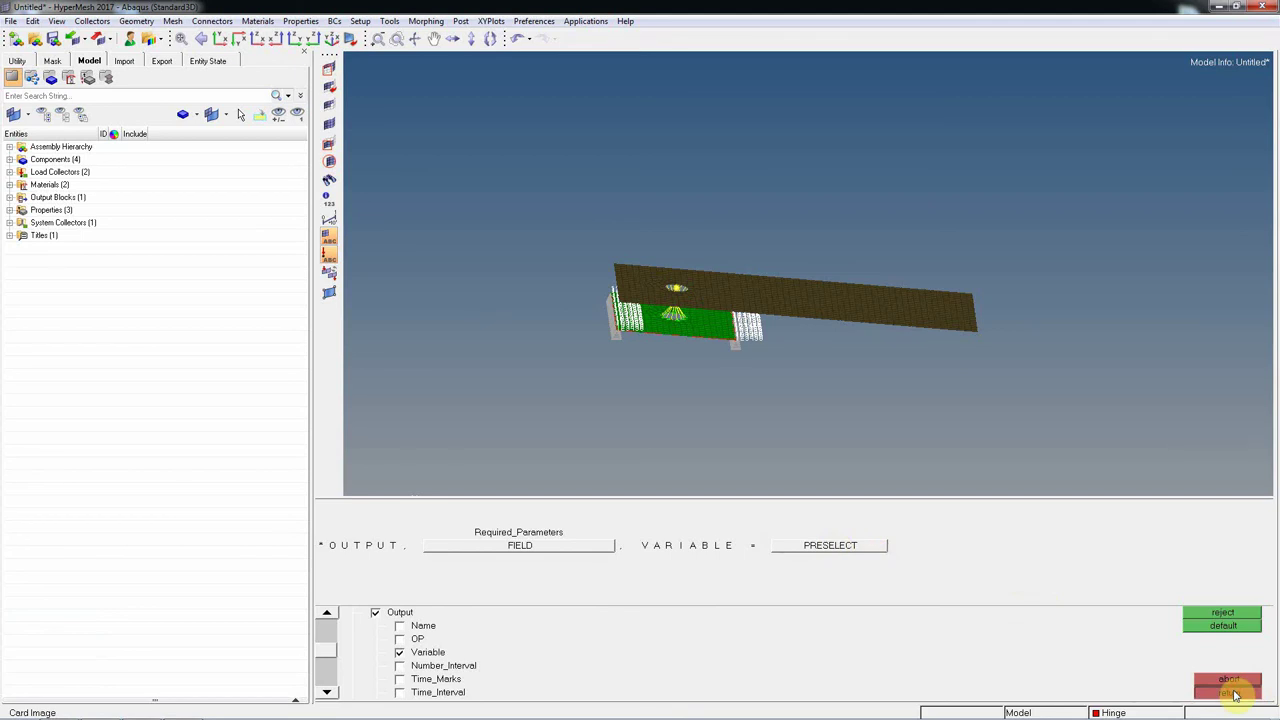
{"action": "left_click", "coordinate": [1235, 694]}
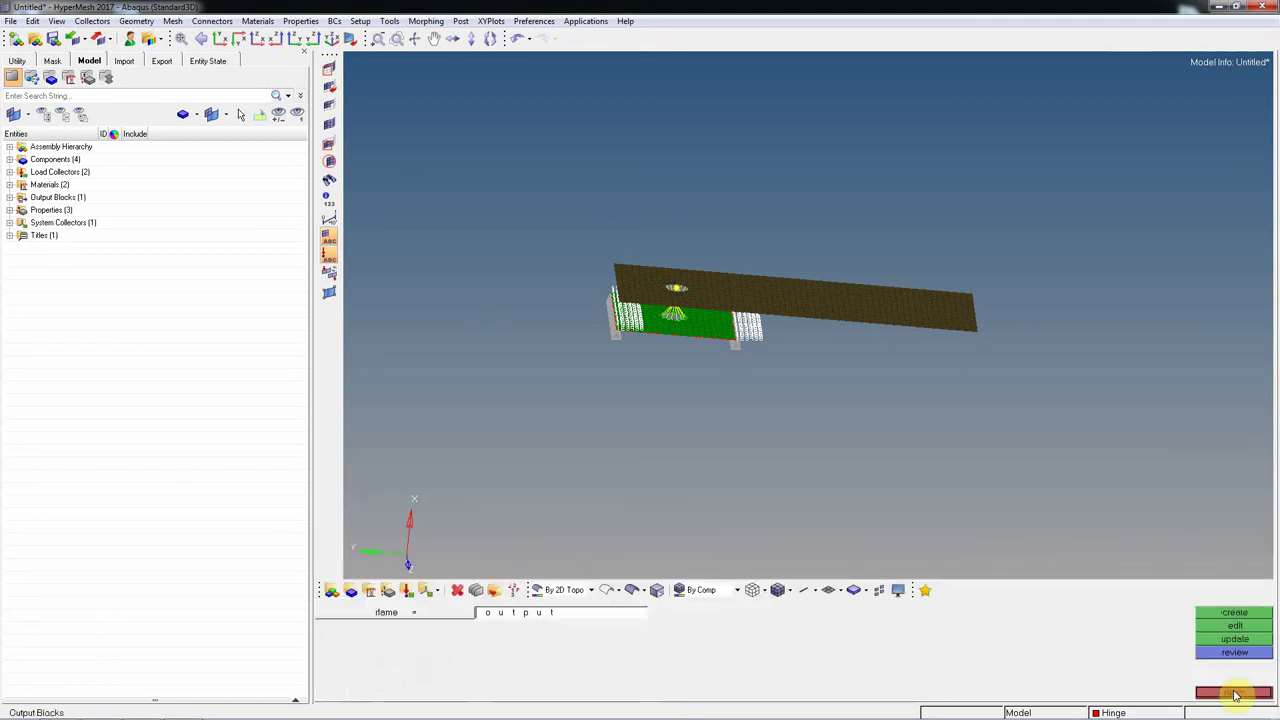
{"action": "left_click", "coordinate": [1235, 693]}
{"action": "left_click", "coordinate": [1105, 641]}
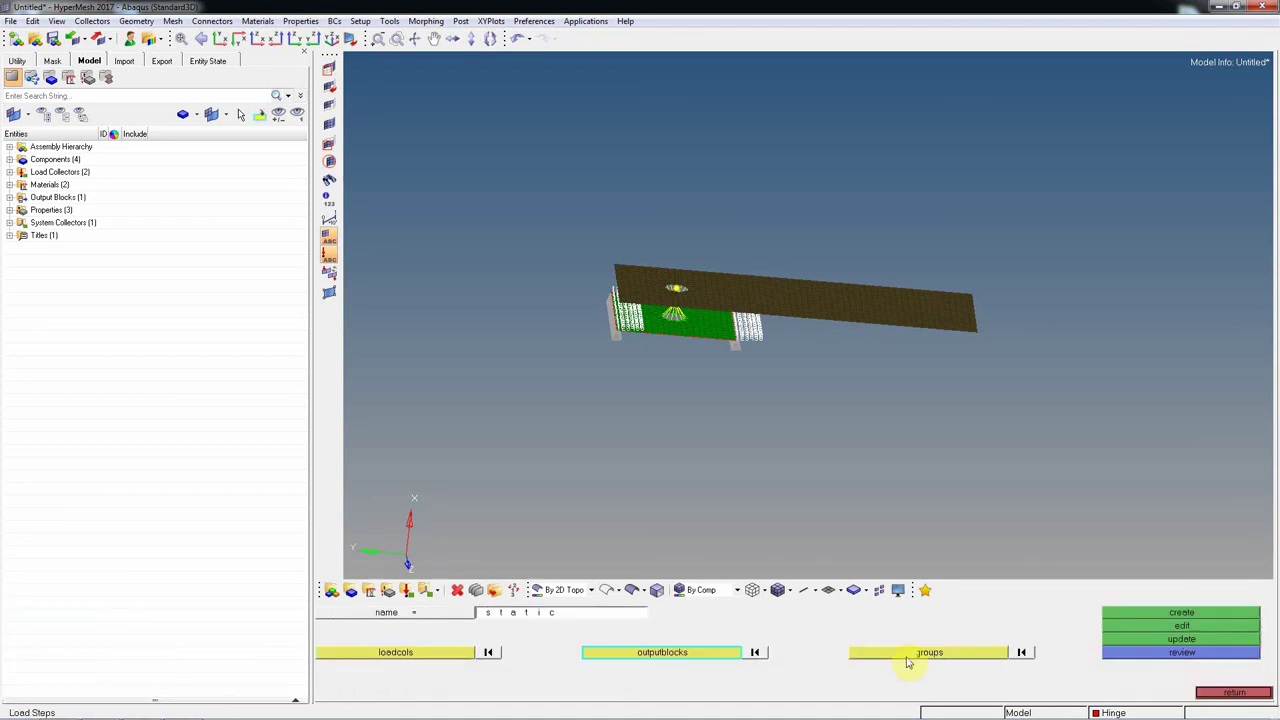
{"action": "left_click", "coordinate": [1228, 694]}
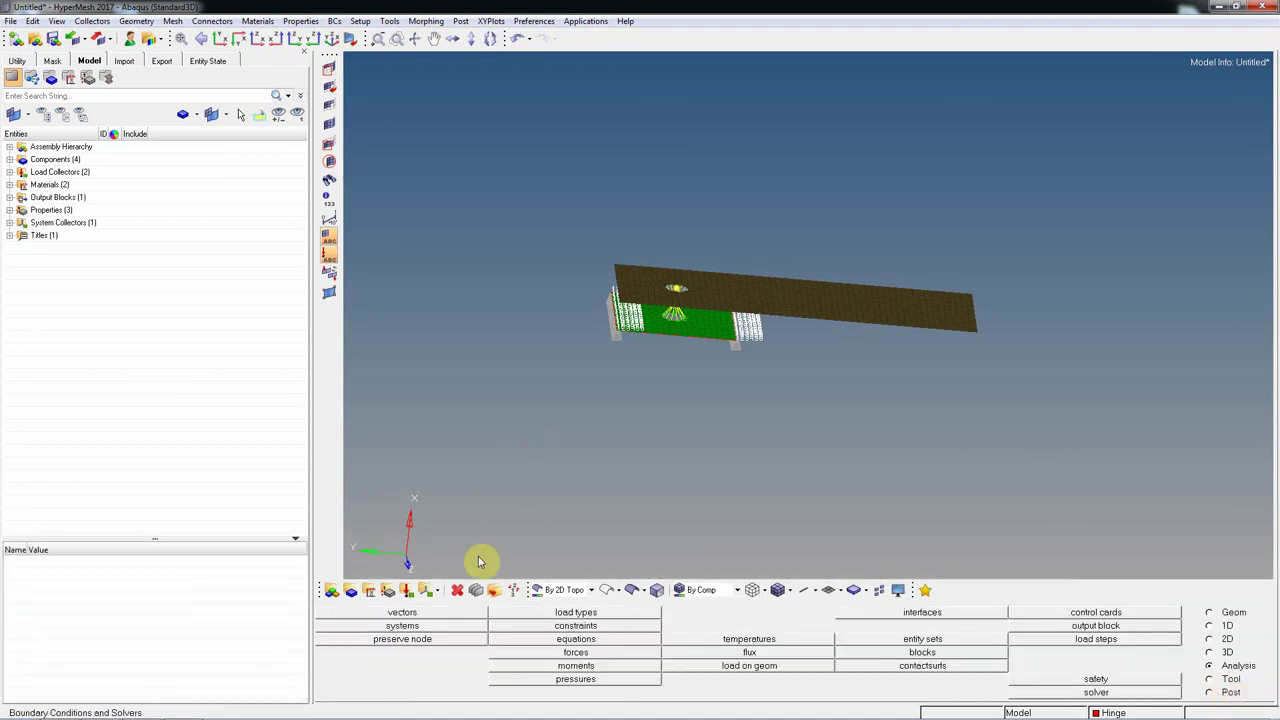
- Name a new load step static and view the load collectors available for it before leaving the definition
{"action": "left_click", "coordinate": [1087, 640]}
{"action": "left_click", "coordinate": [430, 654]}
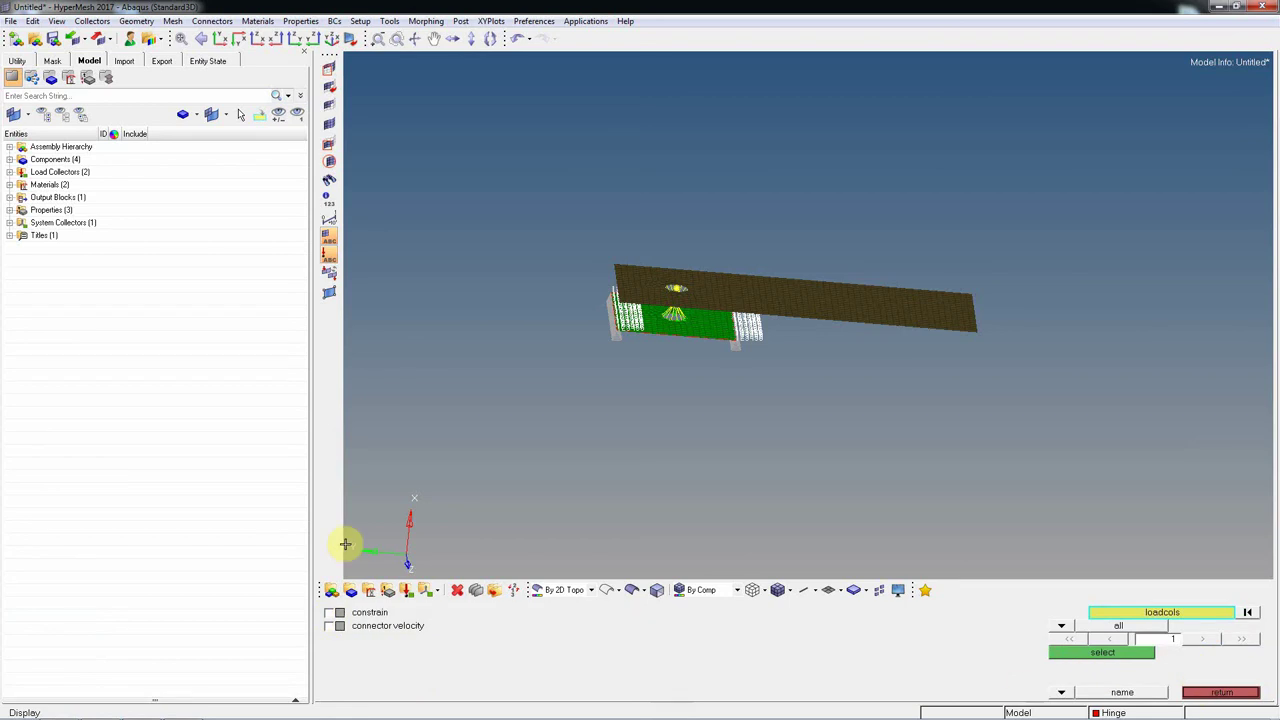
{"action": "left_click", "coordinate": [9, 172]}
{"action": "left_click", "coordinate": [72, 185]}
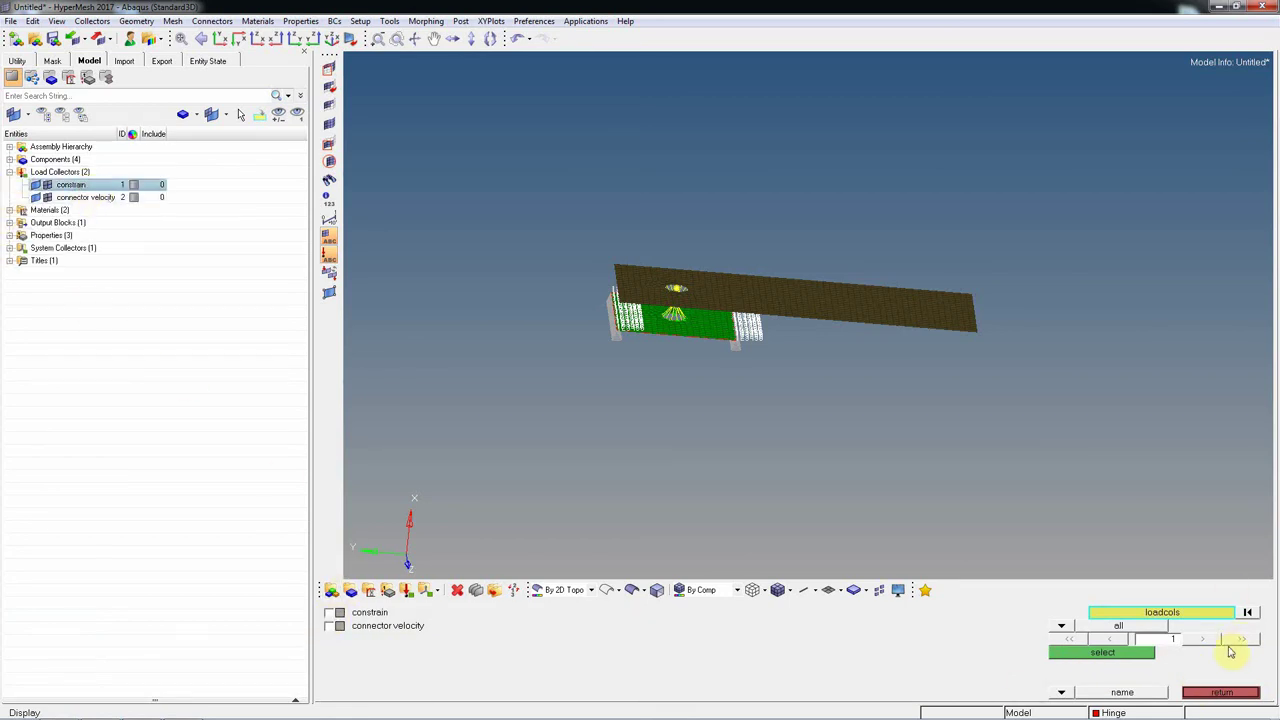
{"action": "left_click", "coordinate": [1218, 692]}
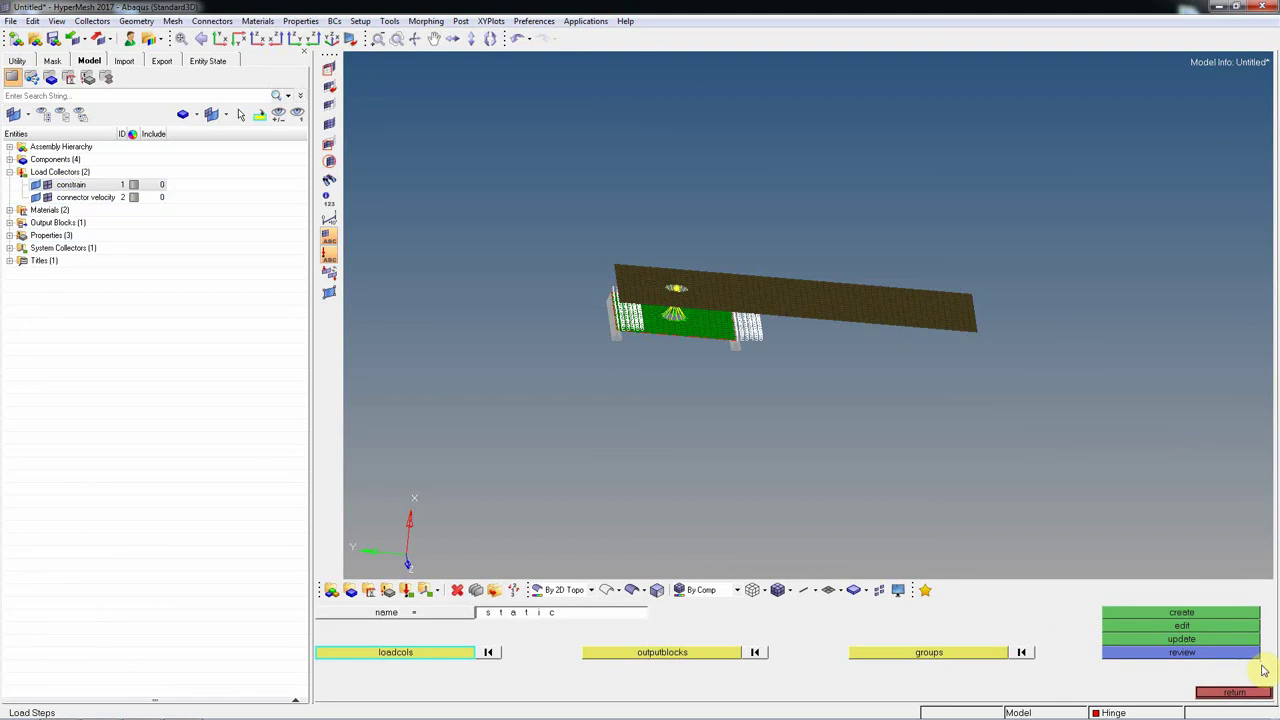
{"action": "left_click", "coordinate": [1236, 692]}
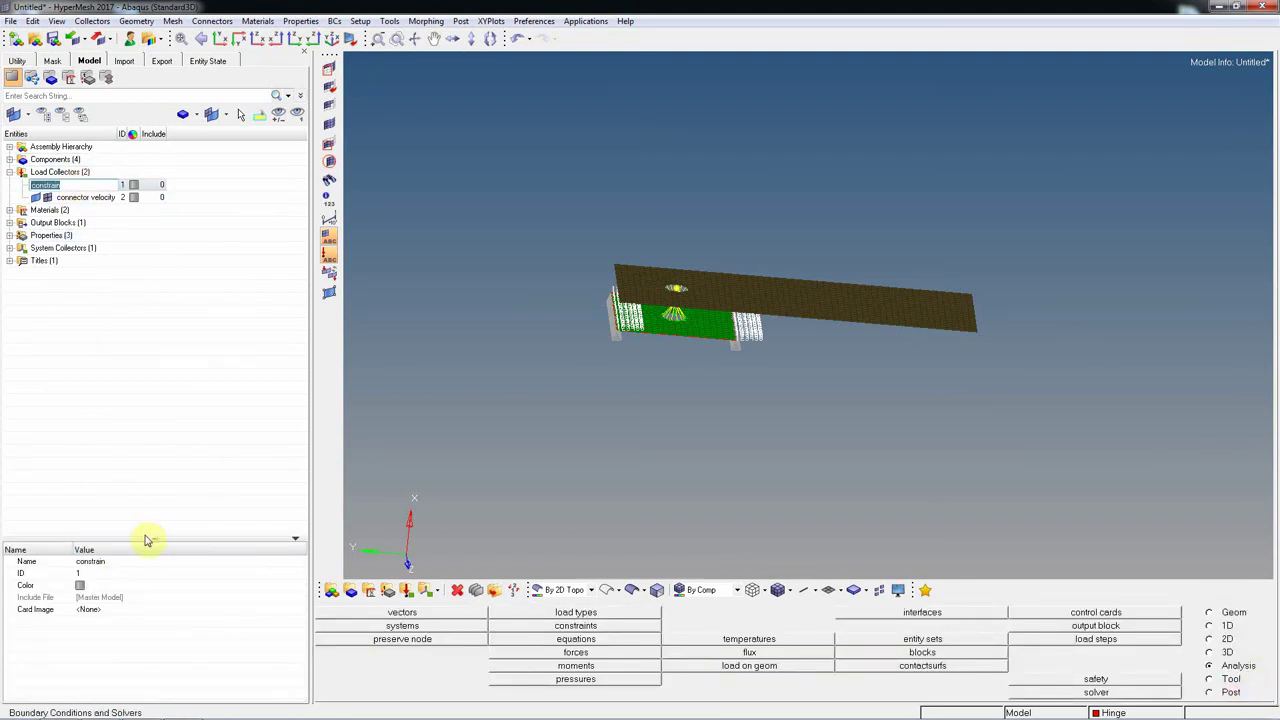
- Set the constrain load collector's card image to INITIAL_CONDITION
{"action": "left_click", "coordinate": [195, 360]}
{"action": "left_click", "coordinate": [71, 184]}
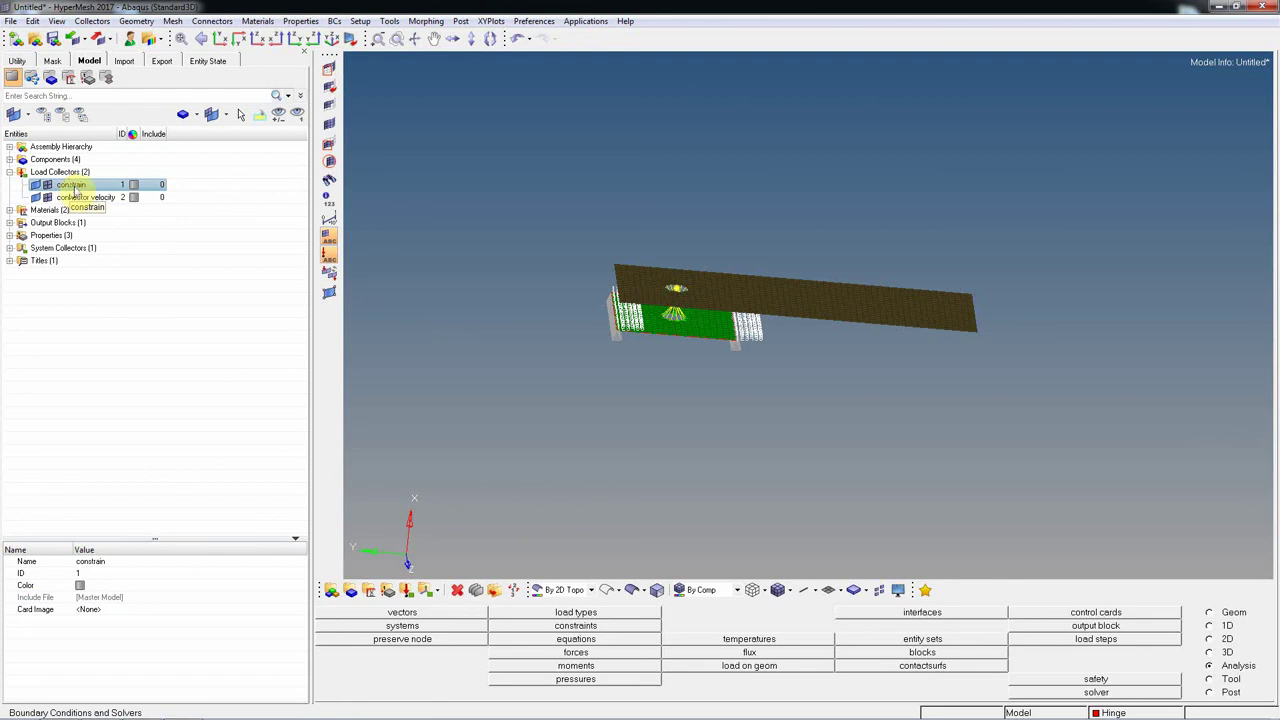
{"action": "left_click", "coordinate": [161, 607]}
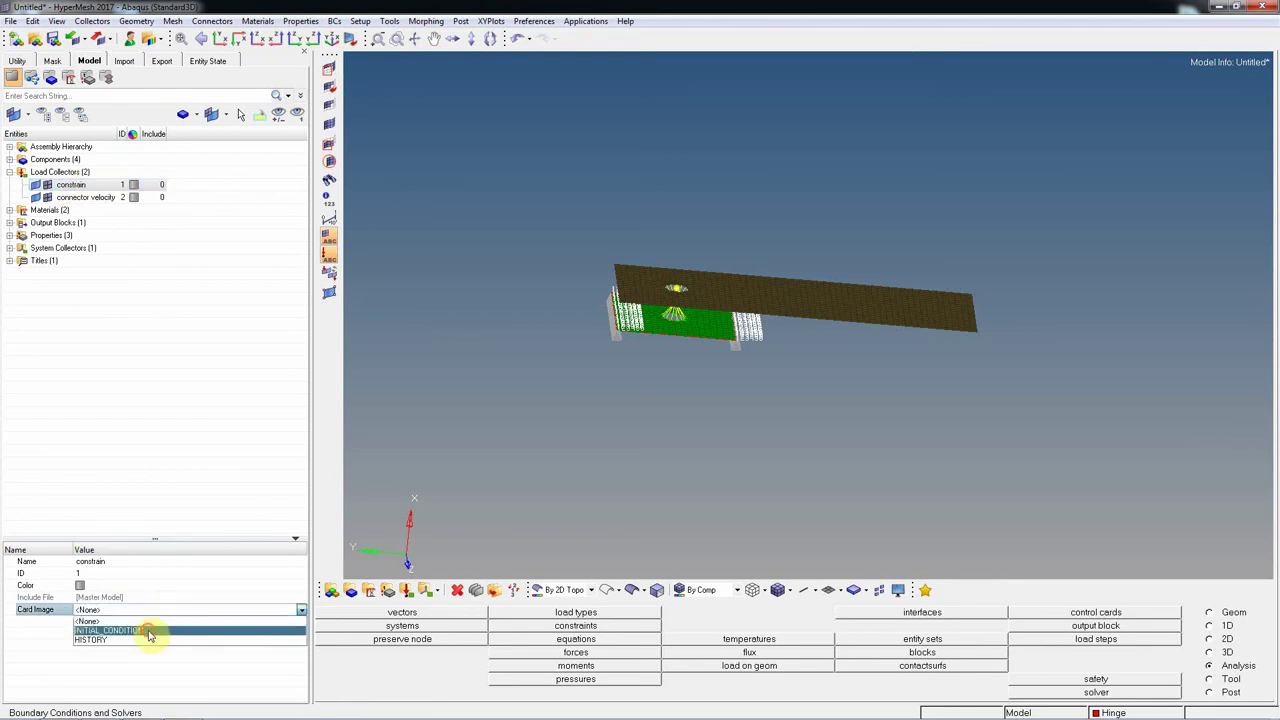
{"action": "left_click", "coordinate": [149, 638]}
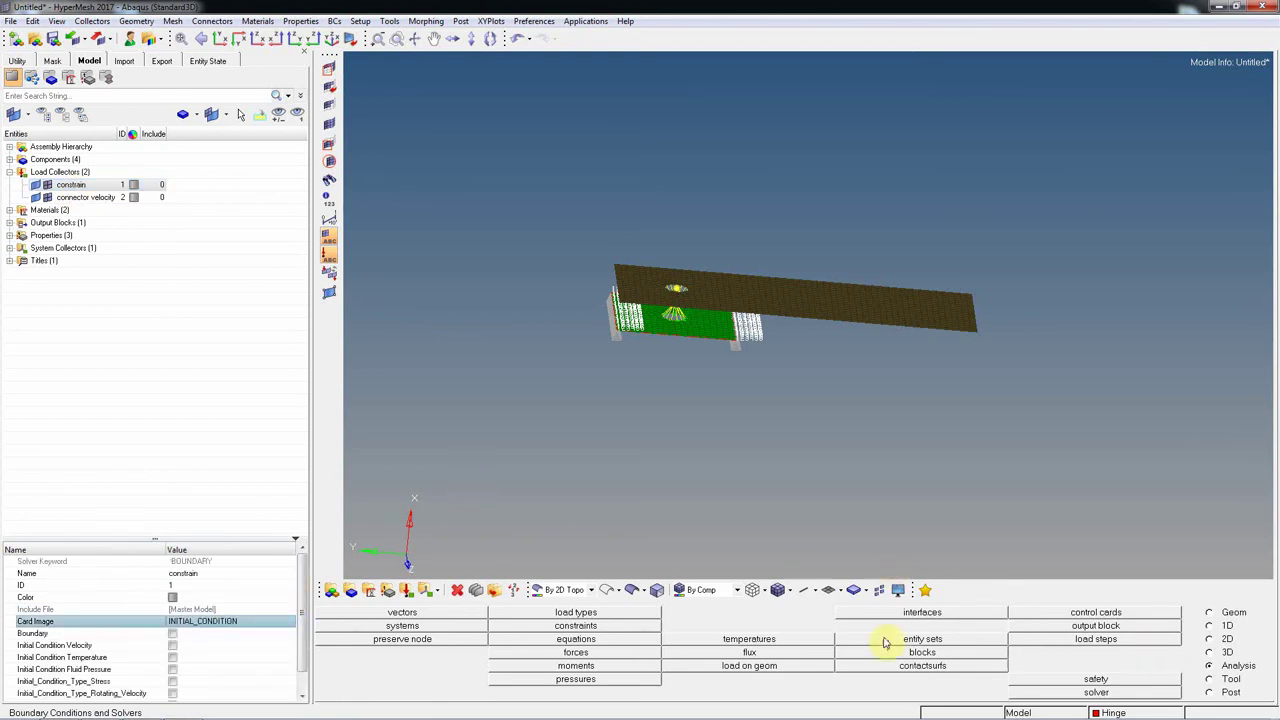
- Create the load step static with the constrain and connector velocity load collectors and the output block named output
{"action": "left_click", "coordinate": [1095, 639]}
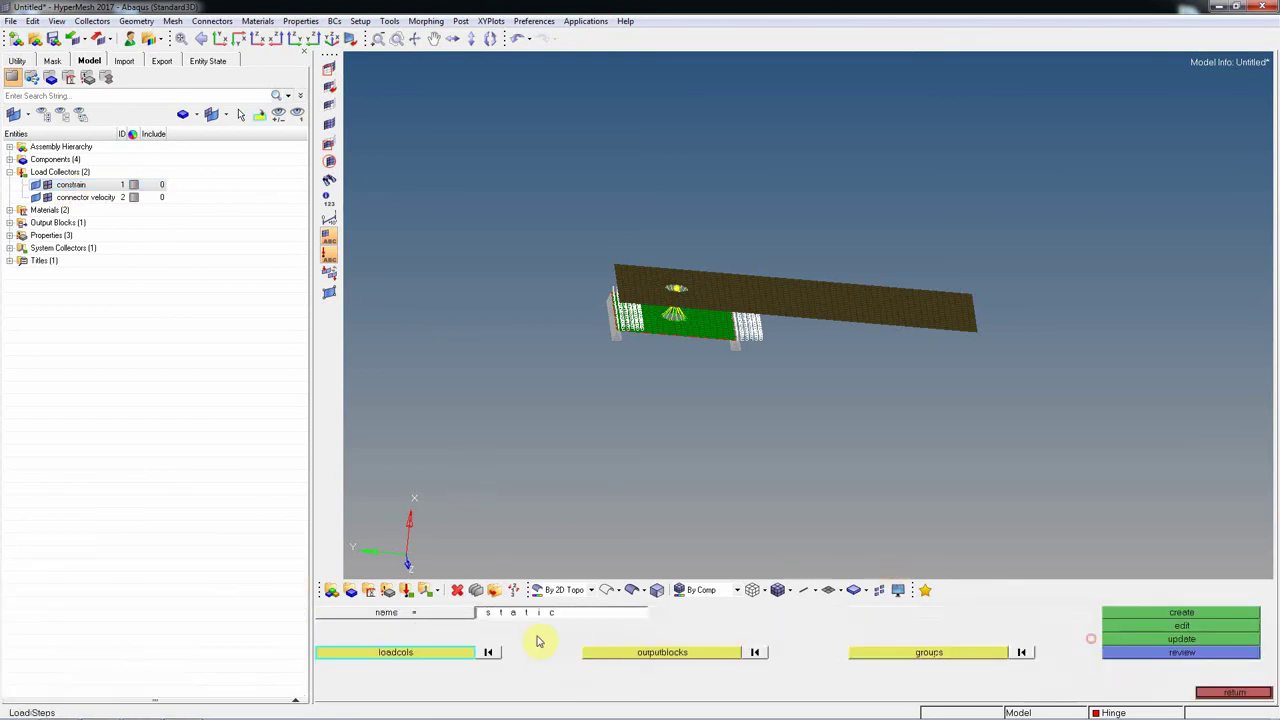
{"action": "left_click", "coordinate": [465, 658]}
{"action": "left_click", "coordinate": [362, 624]}
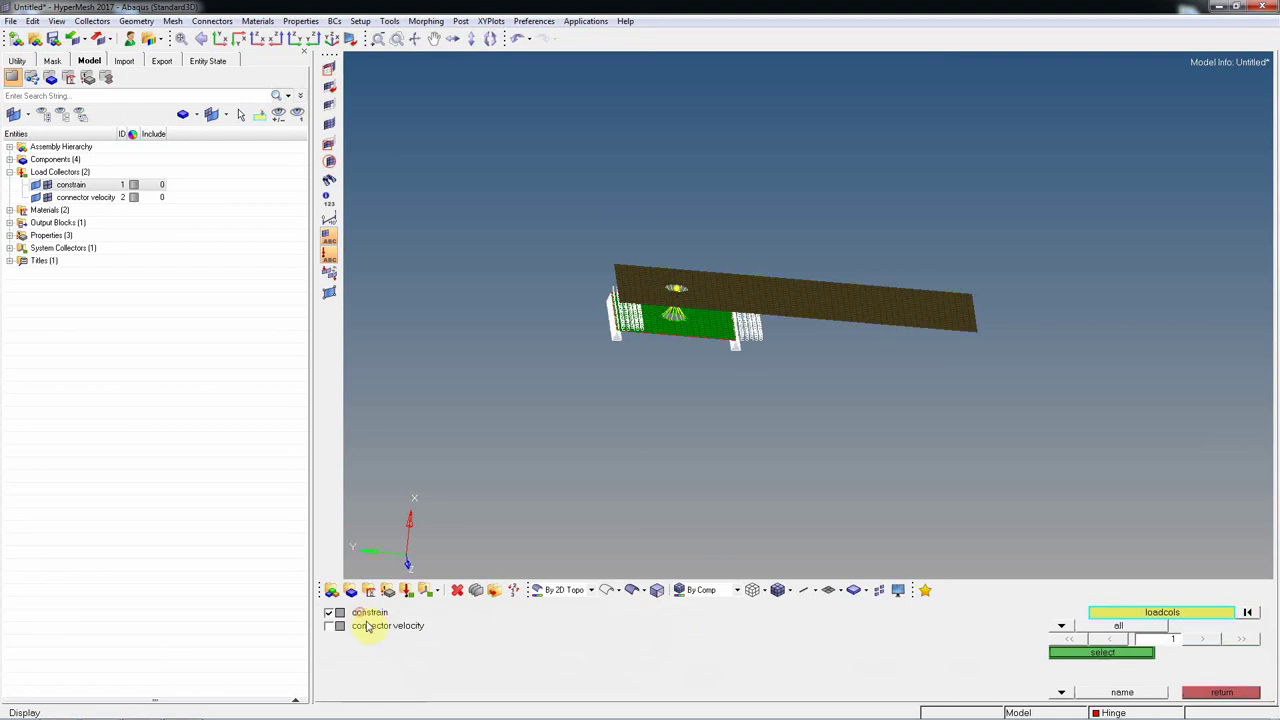
{"action": "left_click", "coordinate": [1070, 659]}
{"action": "left_click", "coordinate": [740, 657]}
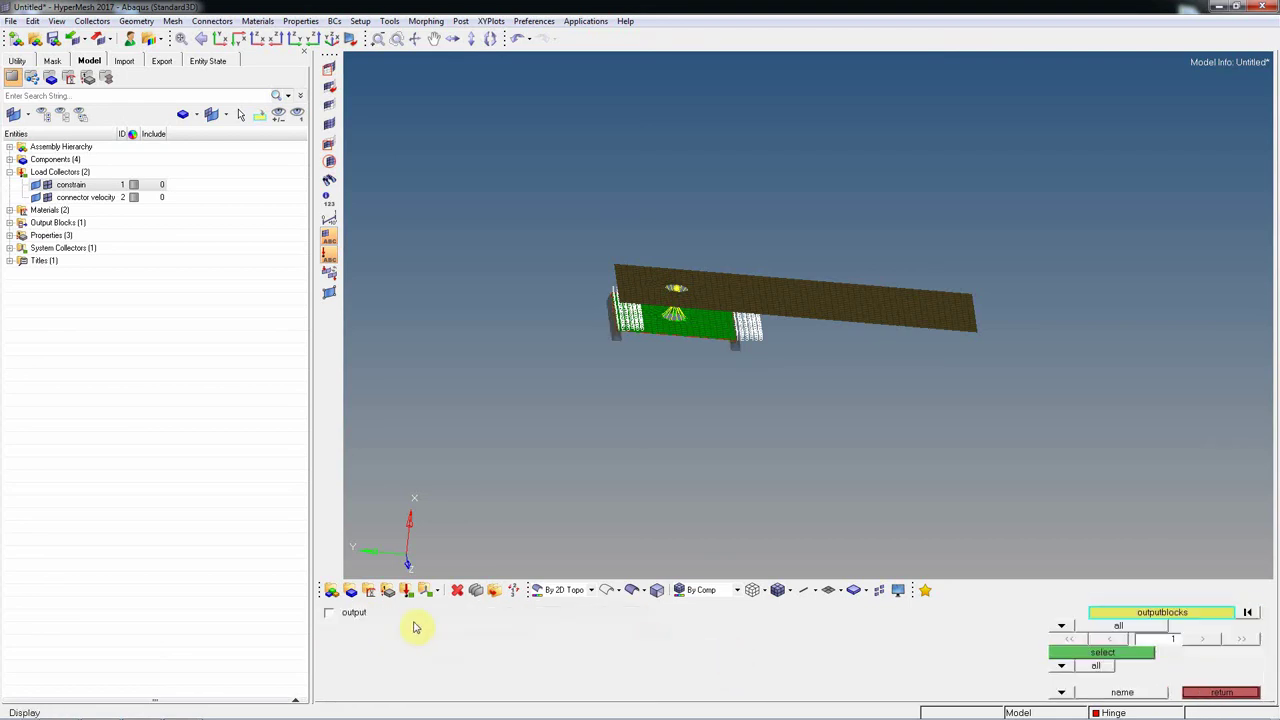
{"action": "left_click", "coordinate": [333, 616]}
{"action": "left_click", "coordinate": [1080, 652]}
{"action": "left_click", "coordinate": [1205, 612]}
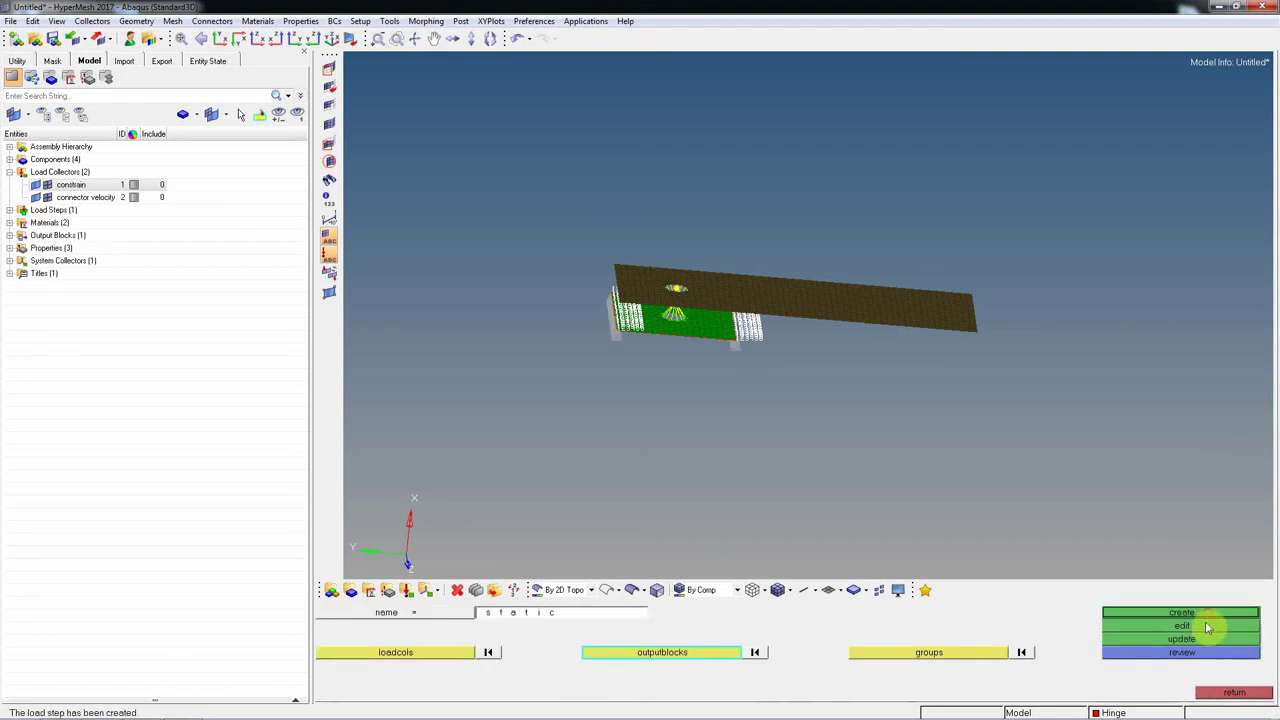
- Edit the static load step's card and set its analysis procedure to Static
{"action": "left_click", "coordinate": [1207, 627]}
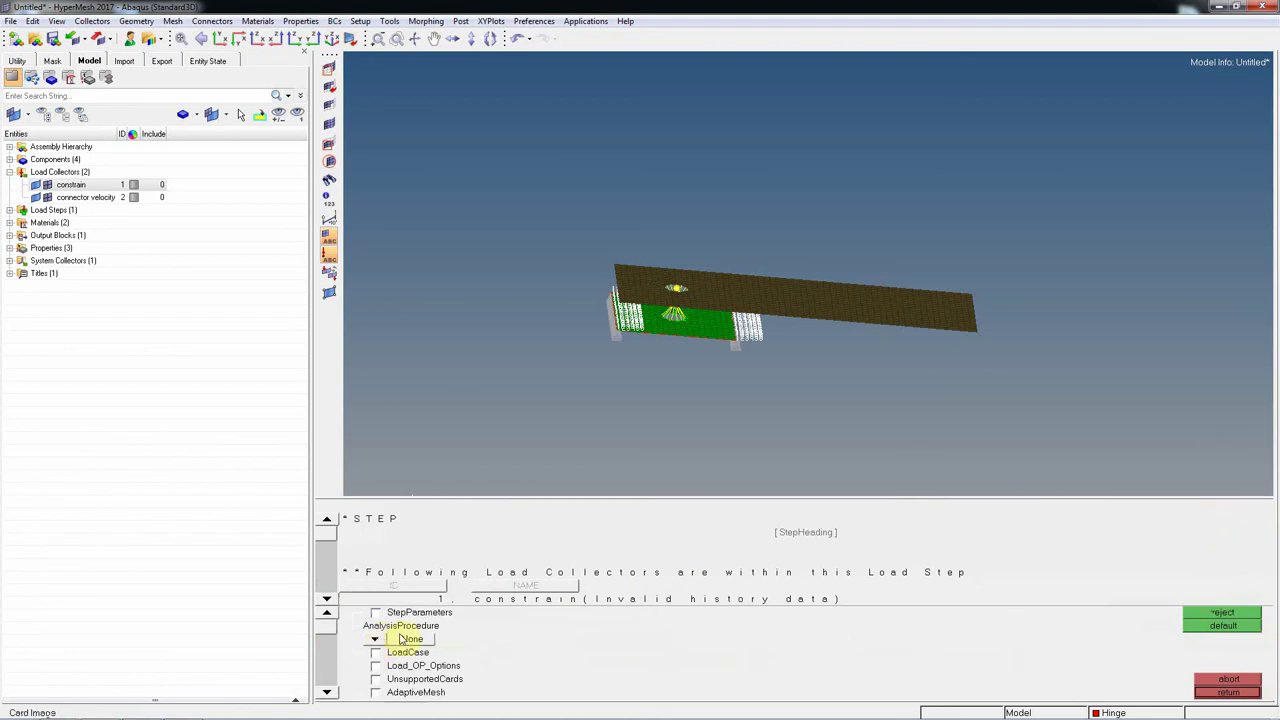
{"action": "left_click", "coordinate": [326, 598]}
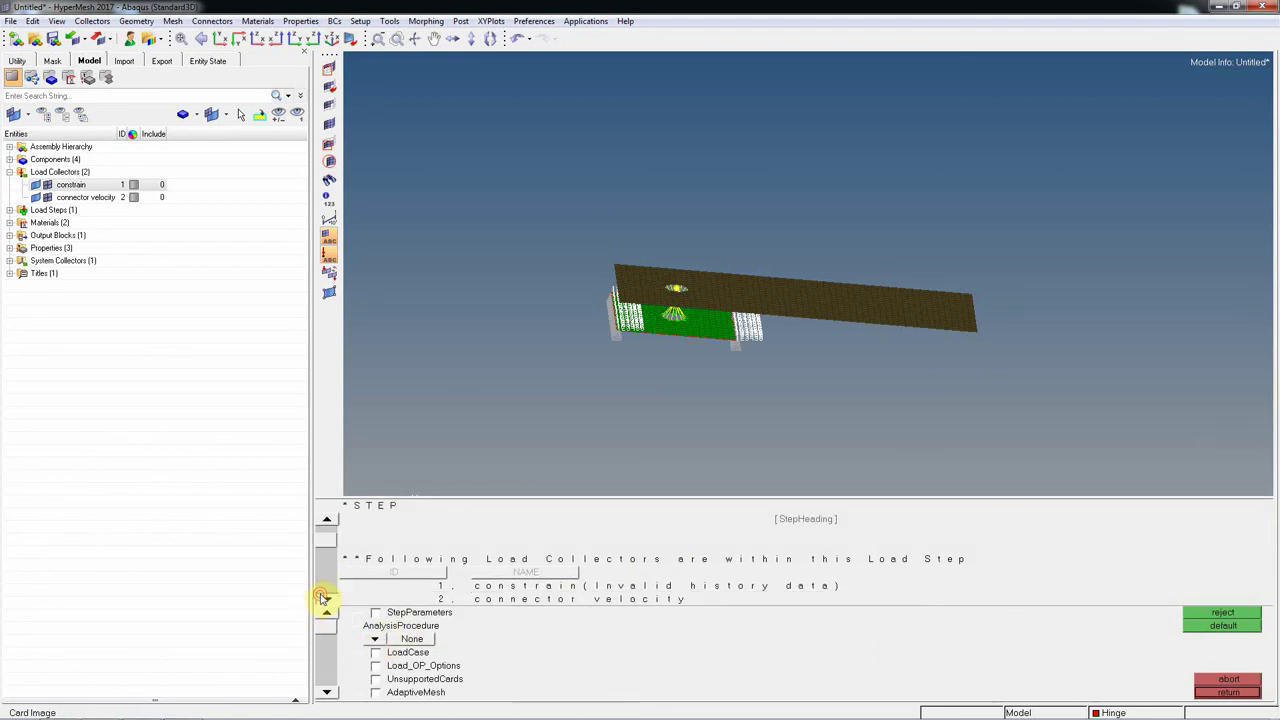
{"action": "left_click", "coordinate": [375, 641]}
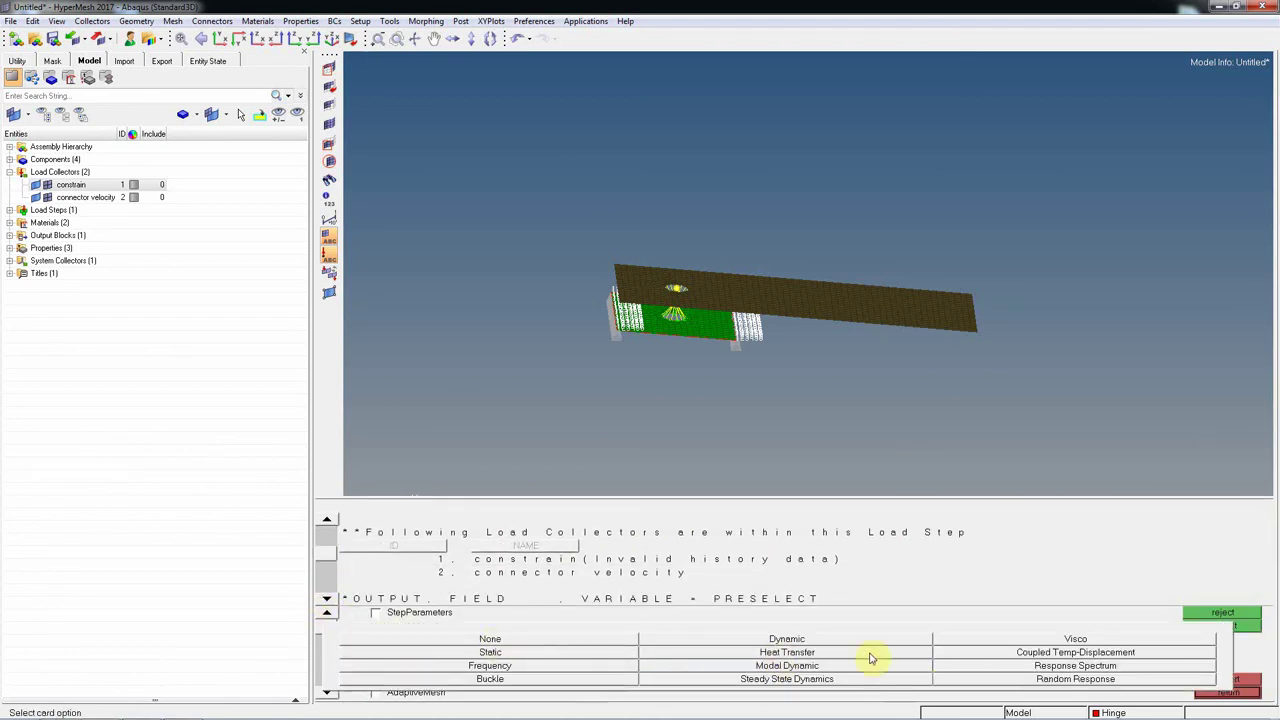
{"action": "left_click", "coordinate": [492, 652]}
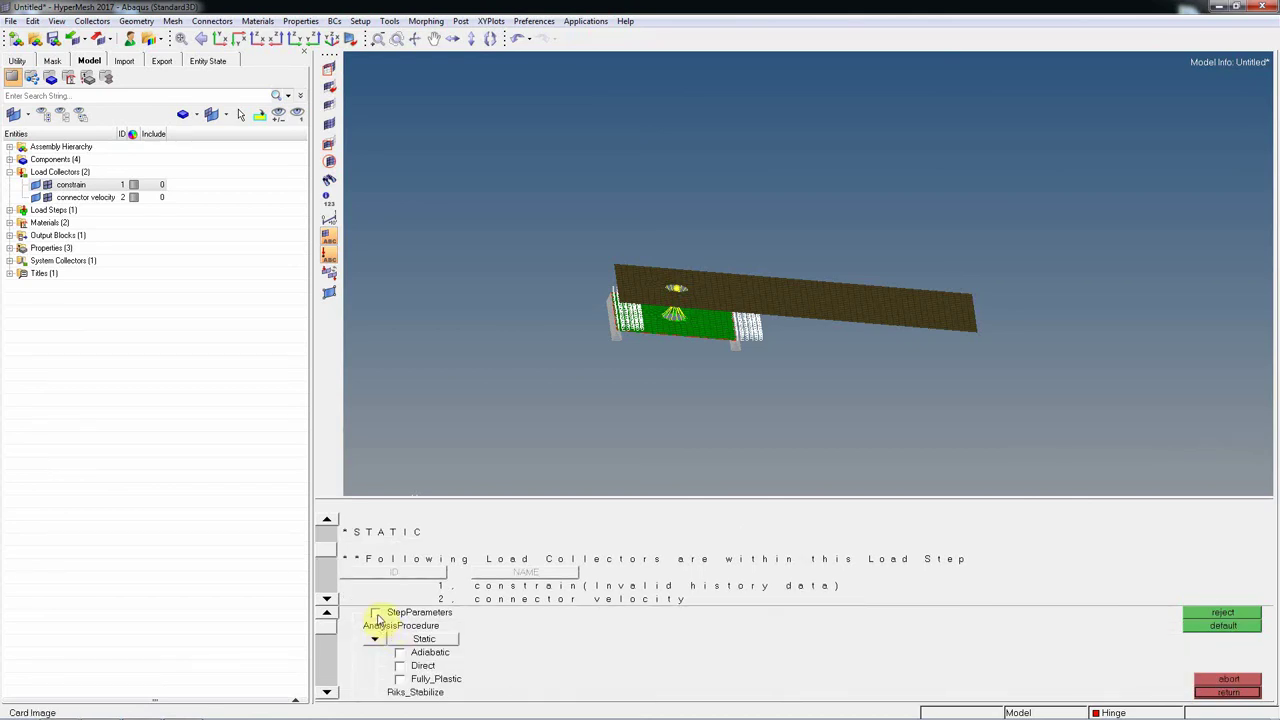
{"action": "left_click", "coordinate": [376, 613]}
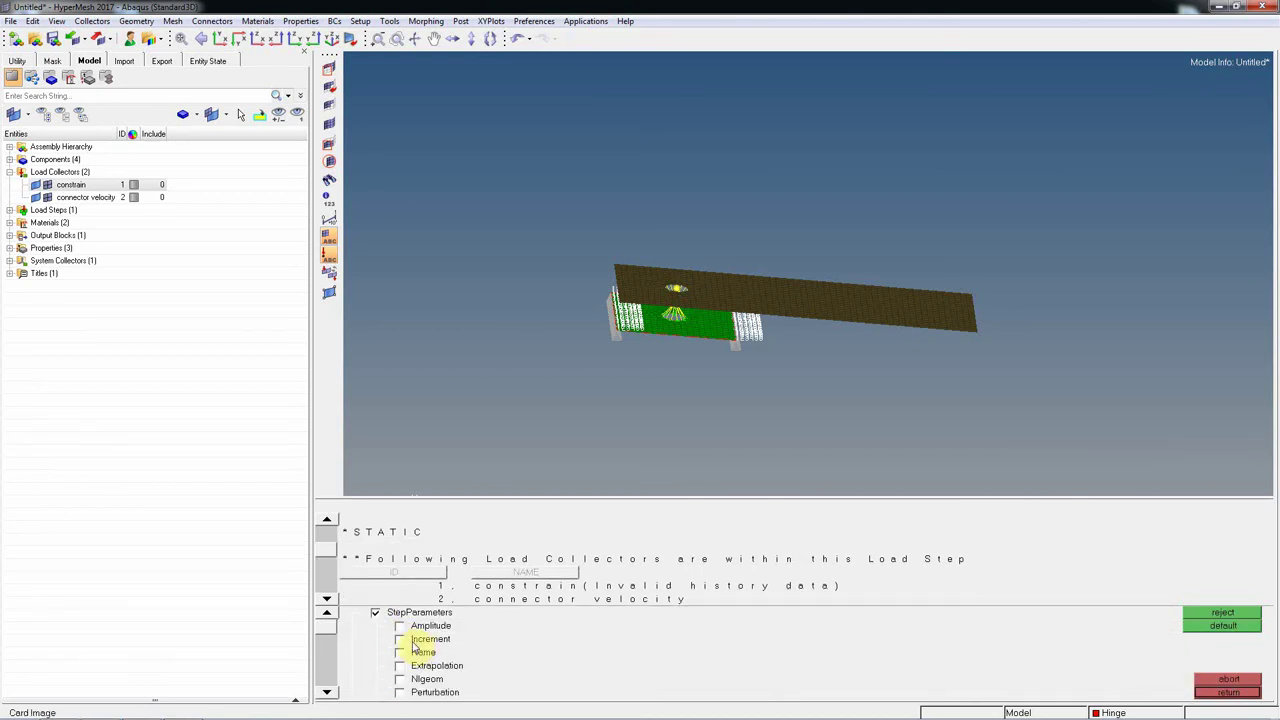
{"action": "left_click", "coordinate": [326, 598]}
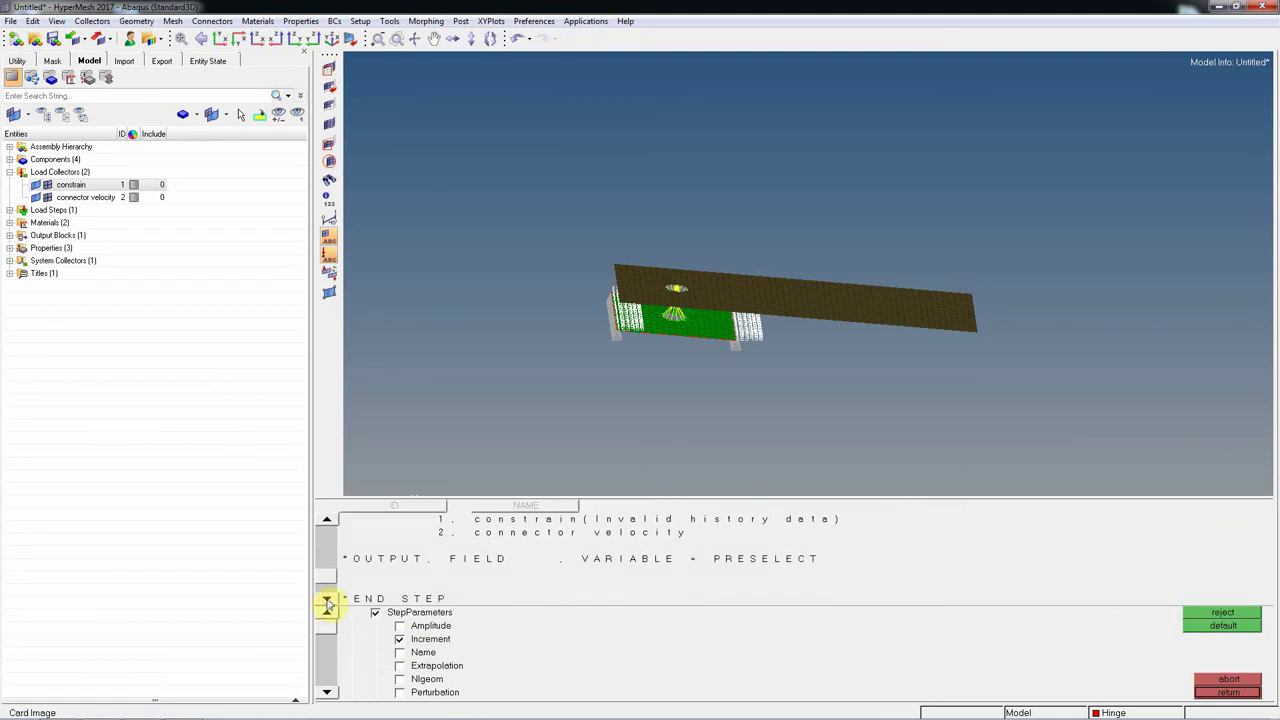
{"action": "left_click", "coordinate": [328, 521]}
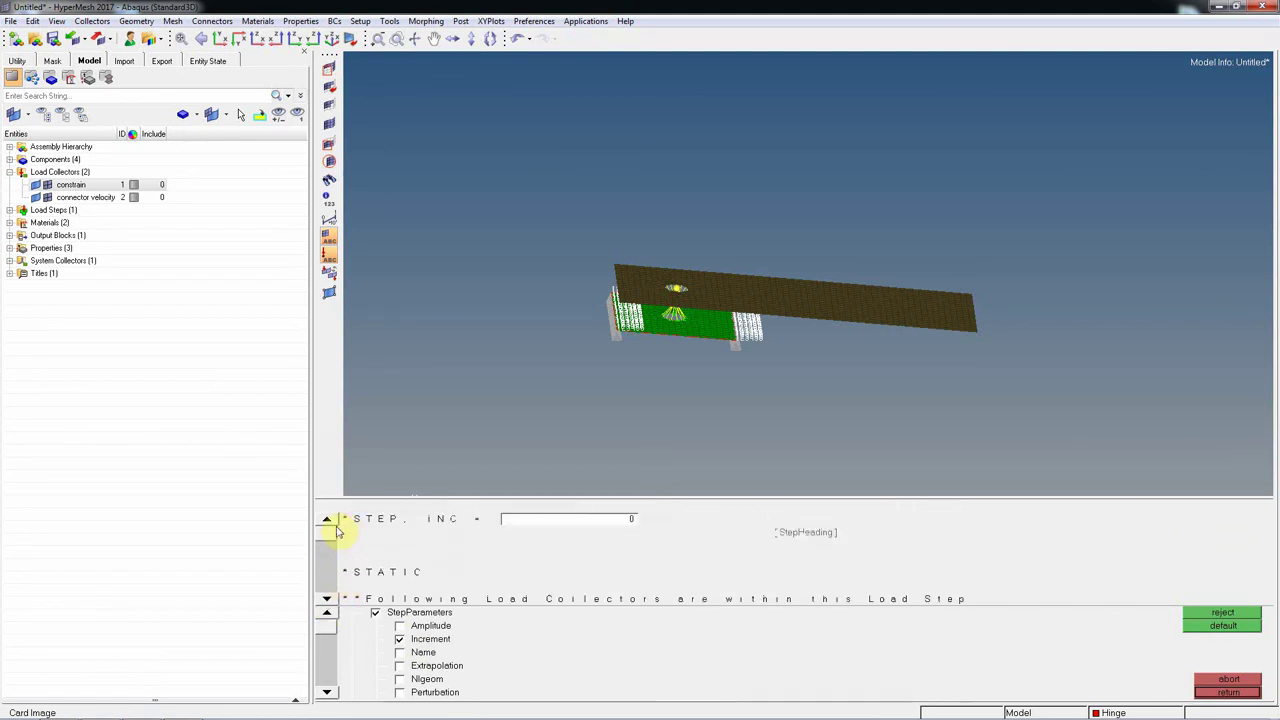
{"action": "left_click", "coordinate": [404, 642]}
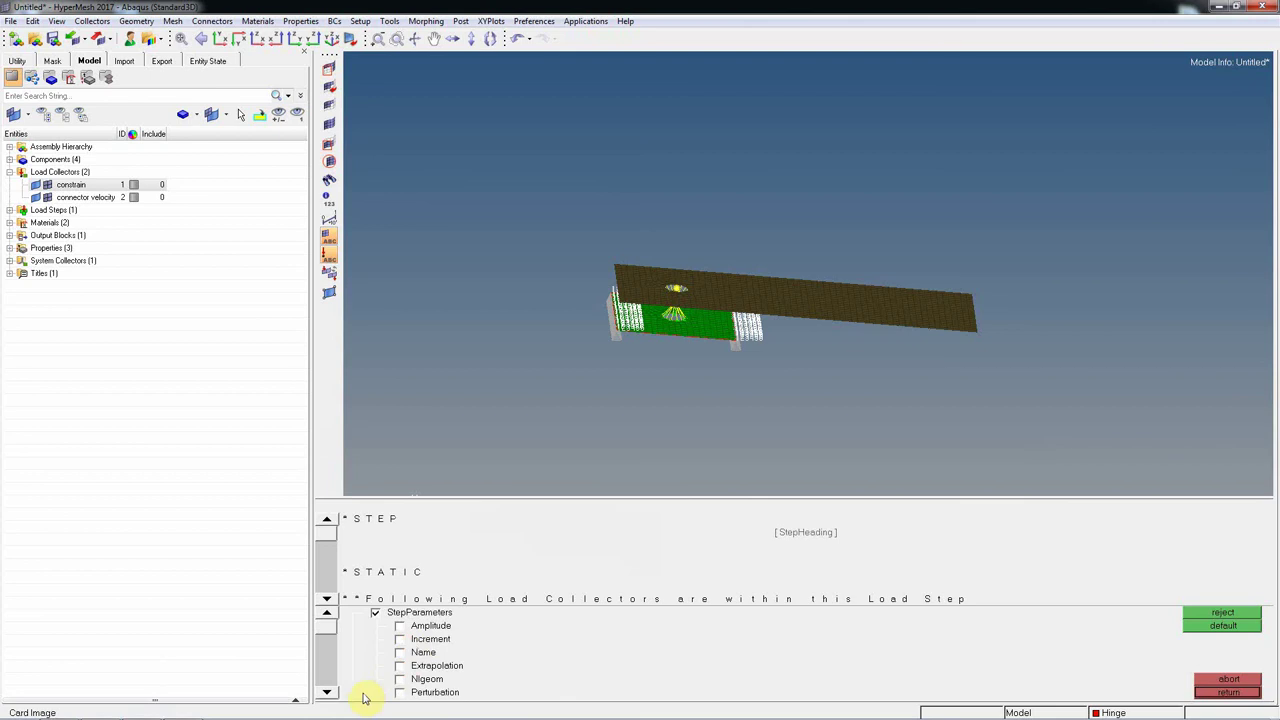
- Enable the Dataline option of the load step's Static analysis procedure
{"action": "left_click", "coordinate": [326, 694]}
{"action": "left_click", "coordinate": [326, 694]}
{"action": "left_click", "coordinate": [326, 694]}
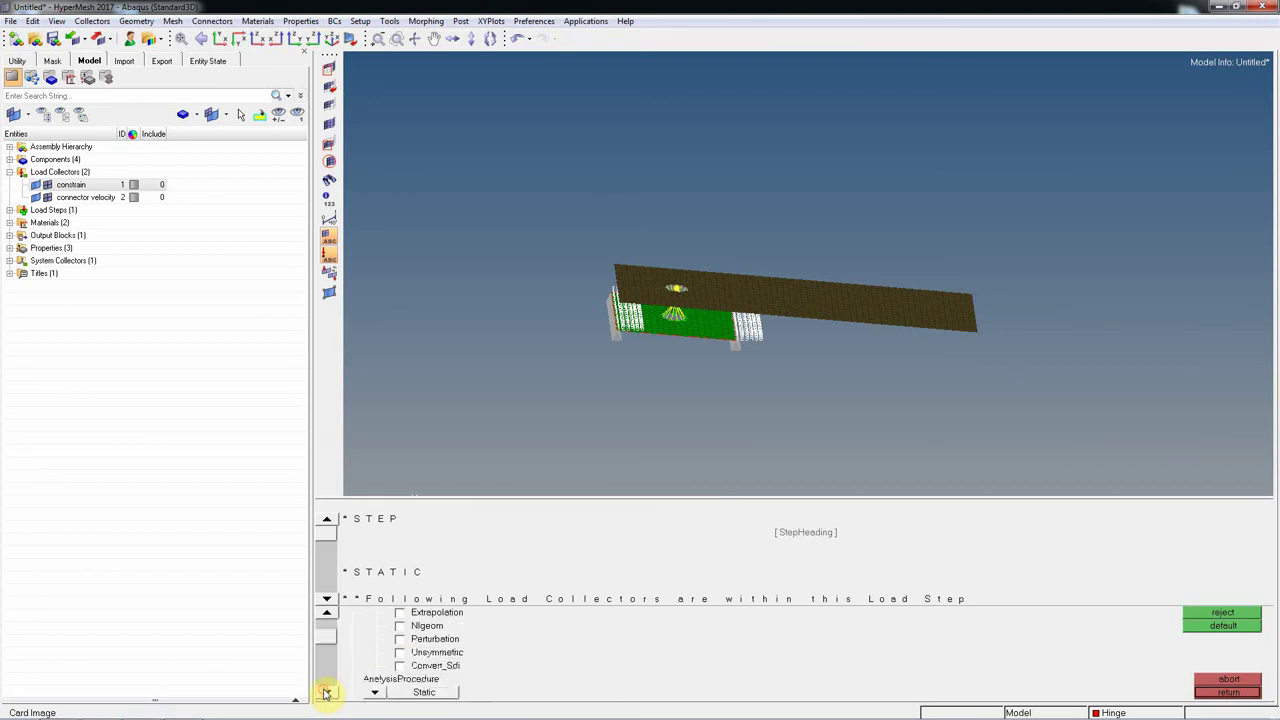
{"action": "left_click", "coordinate": [326, 694]}
{"action": "left_click", "coordinate": [326, 694]}
{"action": "left_click", "coordinate": [326, 694]}
{"action": "left_click", "coordinate": [326, 694]}
{"action": "left_click", "coordinate": [327, 693]}
{"action": "left_click", "coordinate": [327, 693]}
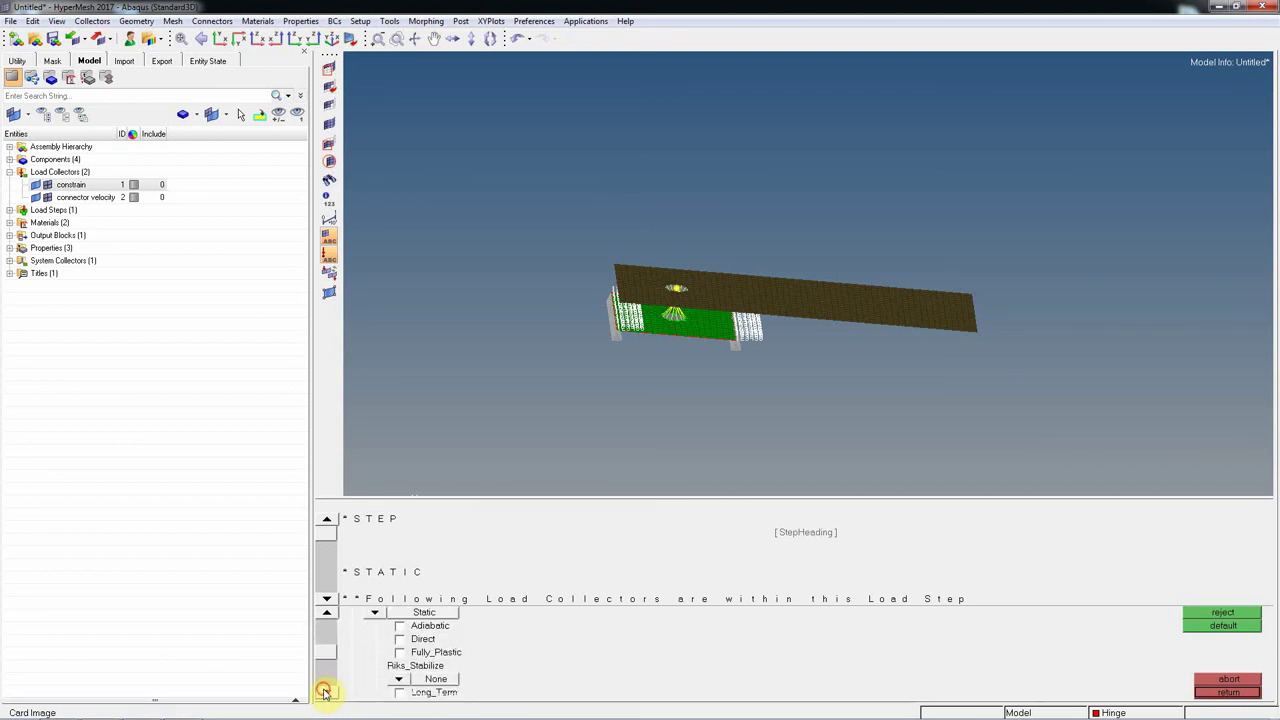
{"action": "left_click", "coordinate": [328, 692]}
{"action": "left_click", "coordinate": [328, 692]}
{"action": "left_click", "coordinate": [406, 684]}
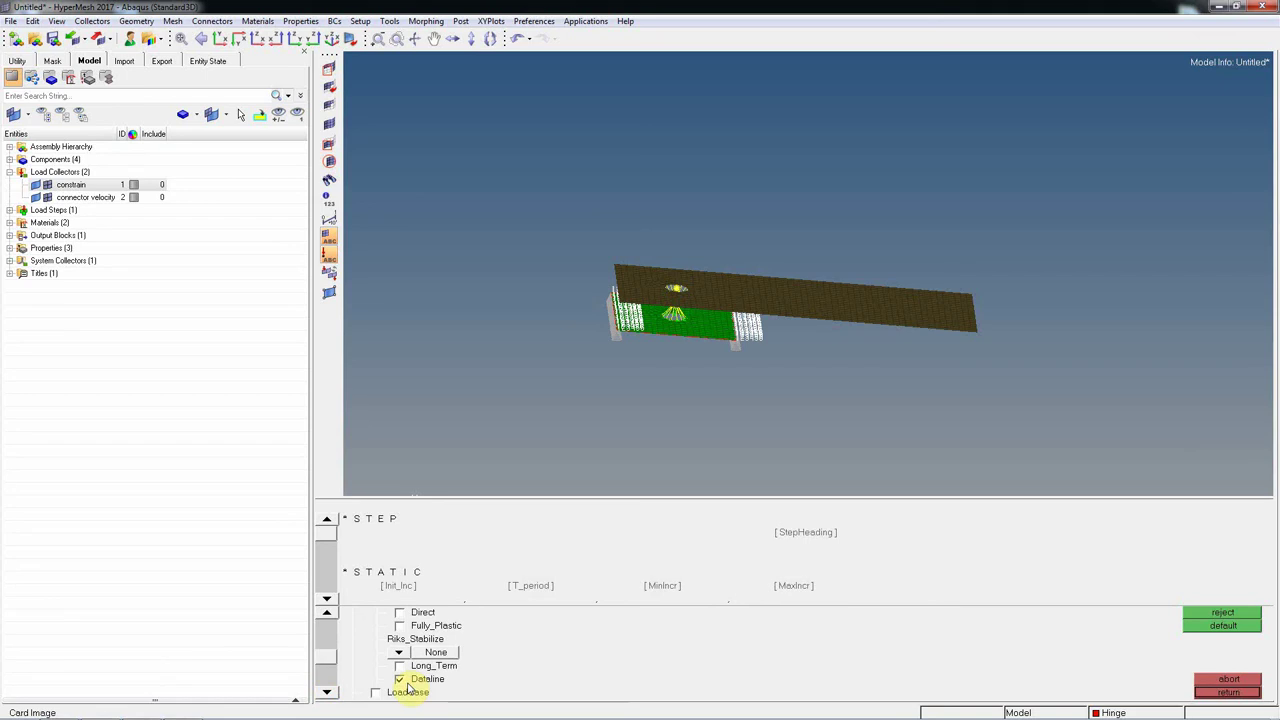
- Disable the StepParameters option on the load step's card
{"action": "left_click", "coordinate": [327, 599]}
{"action": "left_click", "coordinate": [327, 616]}
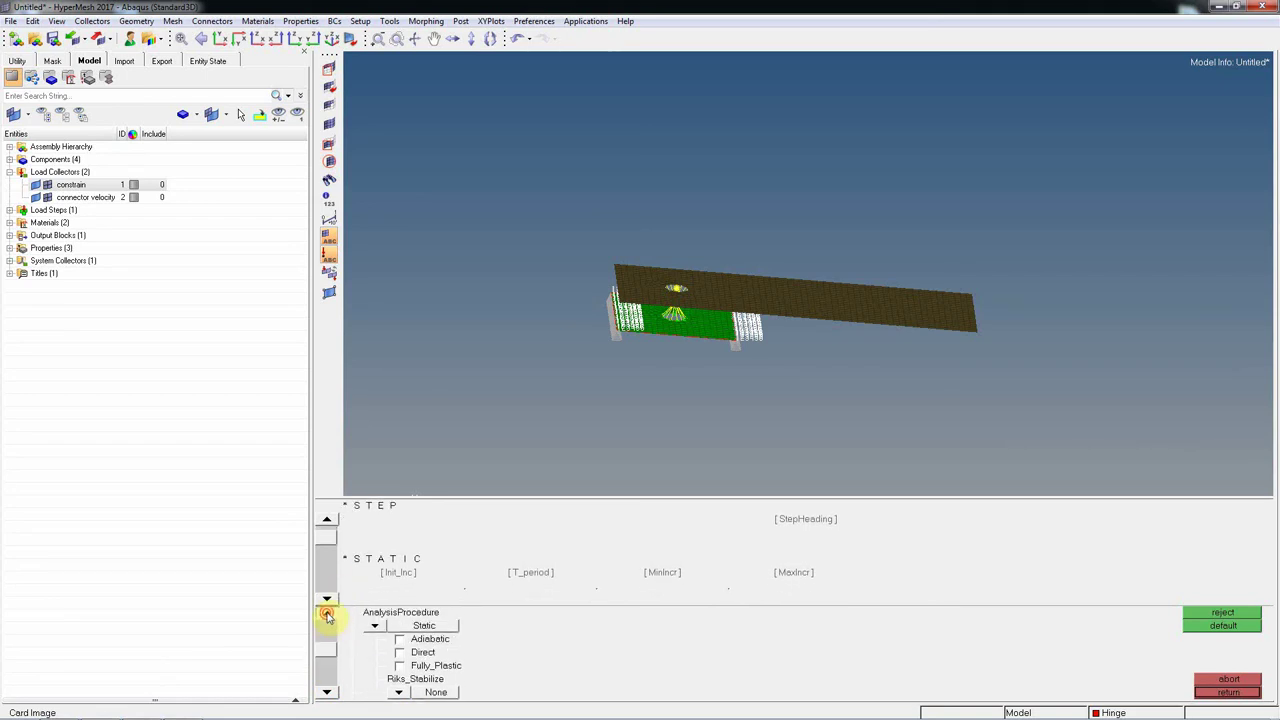
{"action": "left_click", "coordinate": [327, 616]}
{"action": "left_click", "coordinate": [327, 616]}
{"action": "left_click", "coordinate": [327, 616]}
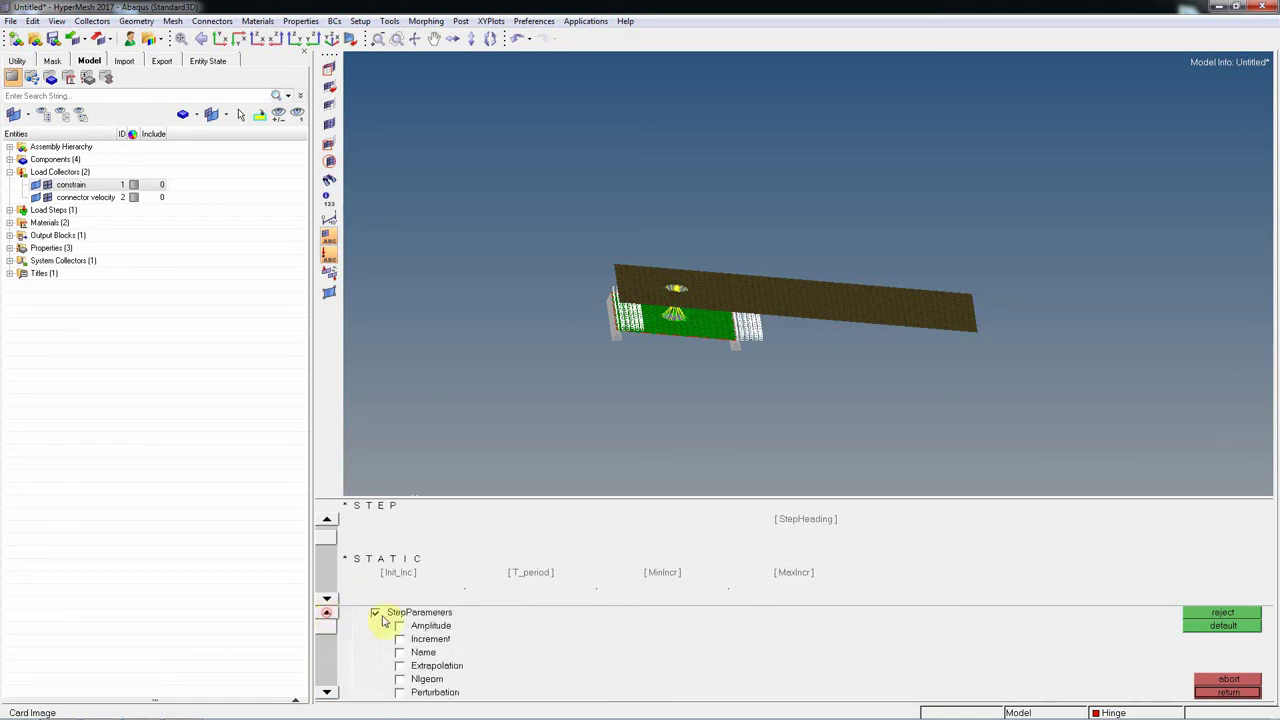
{"action": "left_click", "coordinate": [375, 612]}
- Look through the remaining load step card options below the Static procedure and recheck the Dataline option
{"action": "left_click", "coordinate": [326, 694]}
{"action": "left_click", "coordinate": [326, 694]}
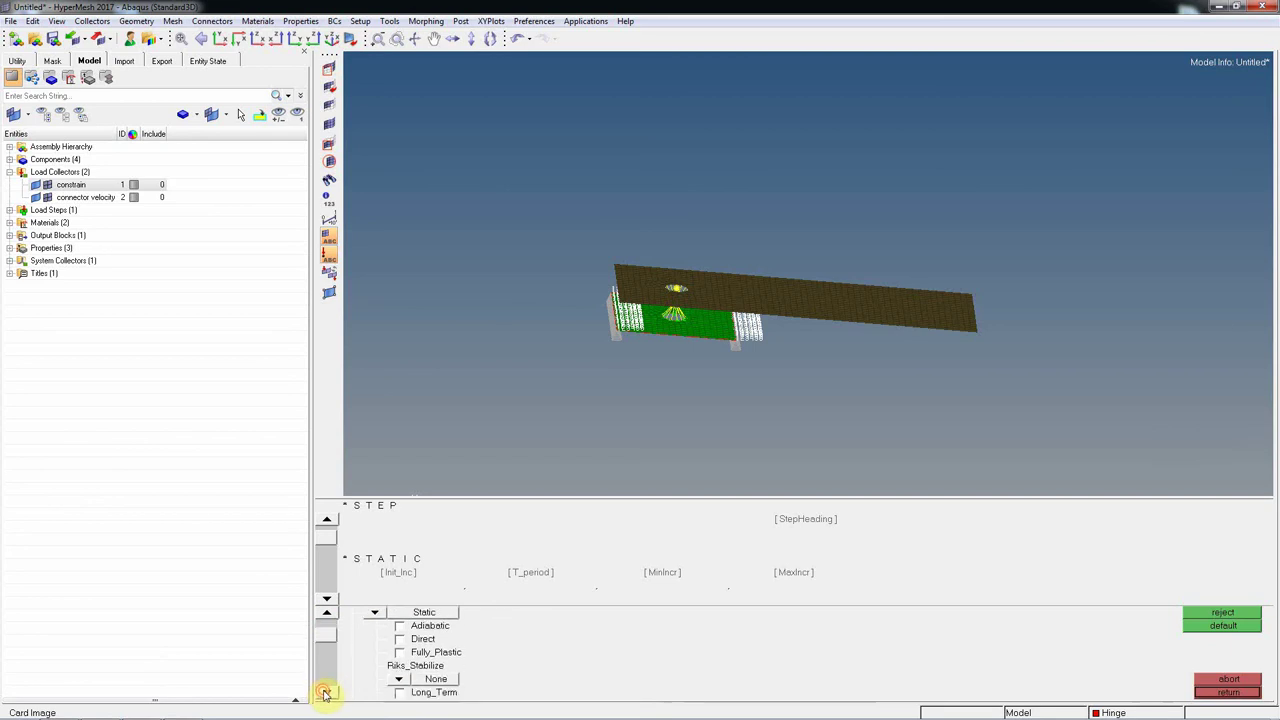
{"action": "left_click", "coordinate": [326, 694]}
{"action": "left_click", "coordinate": [326, 694]}
{"action": "left_click", "coordinate": [326, 694]}
{"action": "left_click", "coordinate": [326, 694]}
{"action": "left_click", "coordinate": [326, 694]}
{"action": "left_click", "coordinate": [326, 694]}
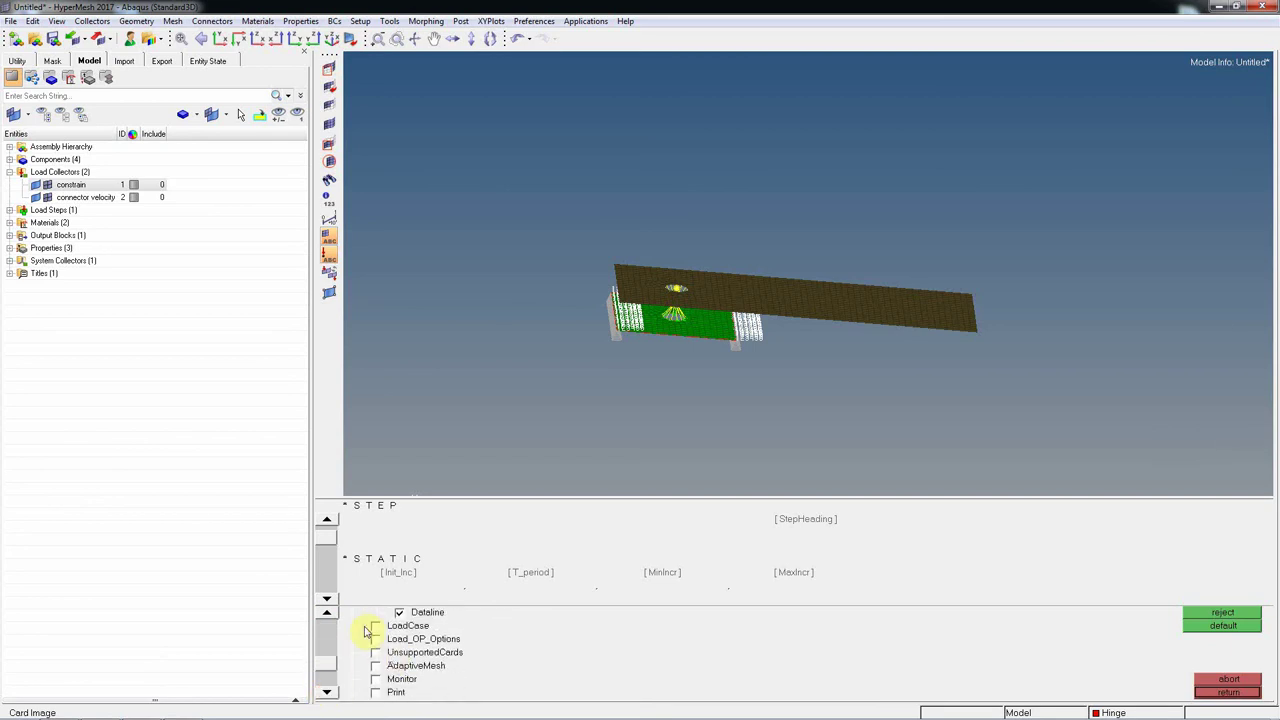
{"action": "left_click", "coordinate": [326, 612]}
{"action": "left_click", "coordinate": [326, 612]}
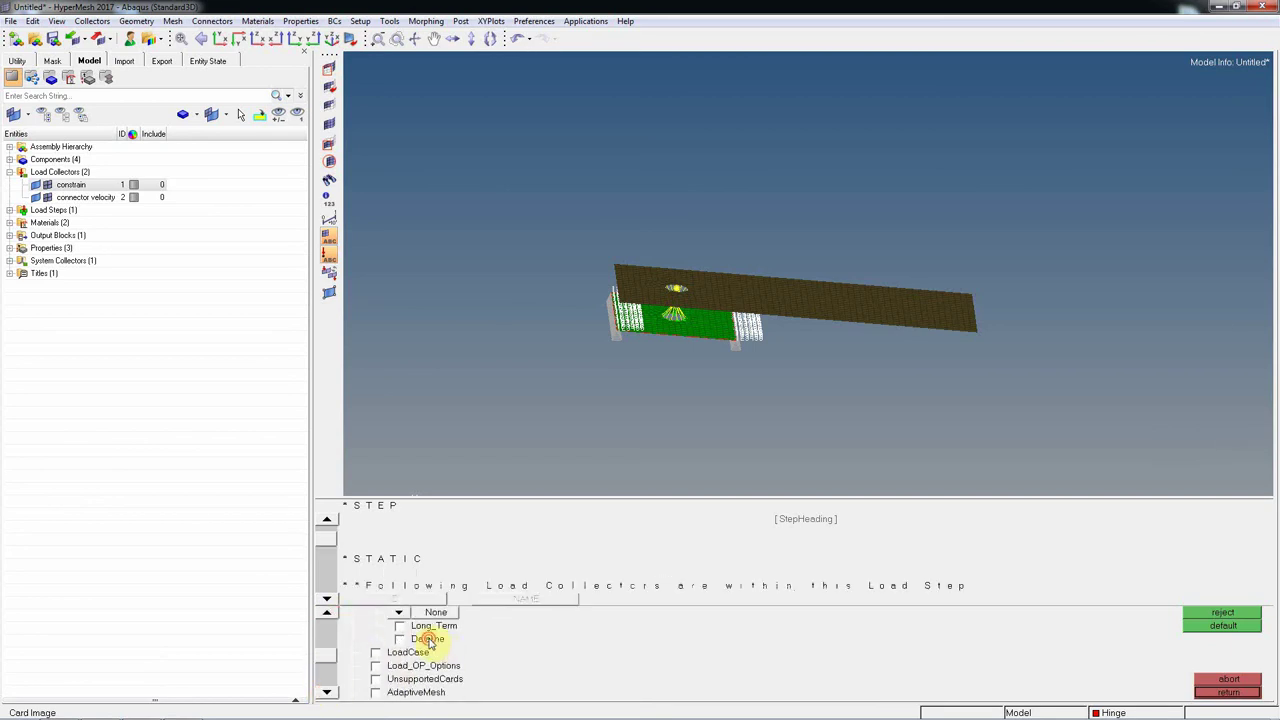
- Set the static data line to initial increment 0.010, time period 1.000, minimum increment 1.000e-05 and maximum increment 1.000, and leave the load step definition
{"action": "left_click", "coordinate": [444, 582]}
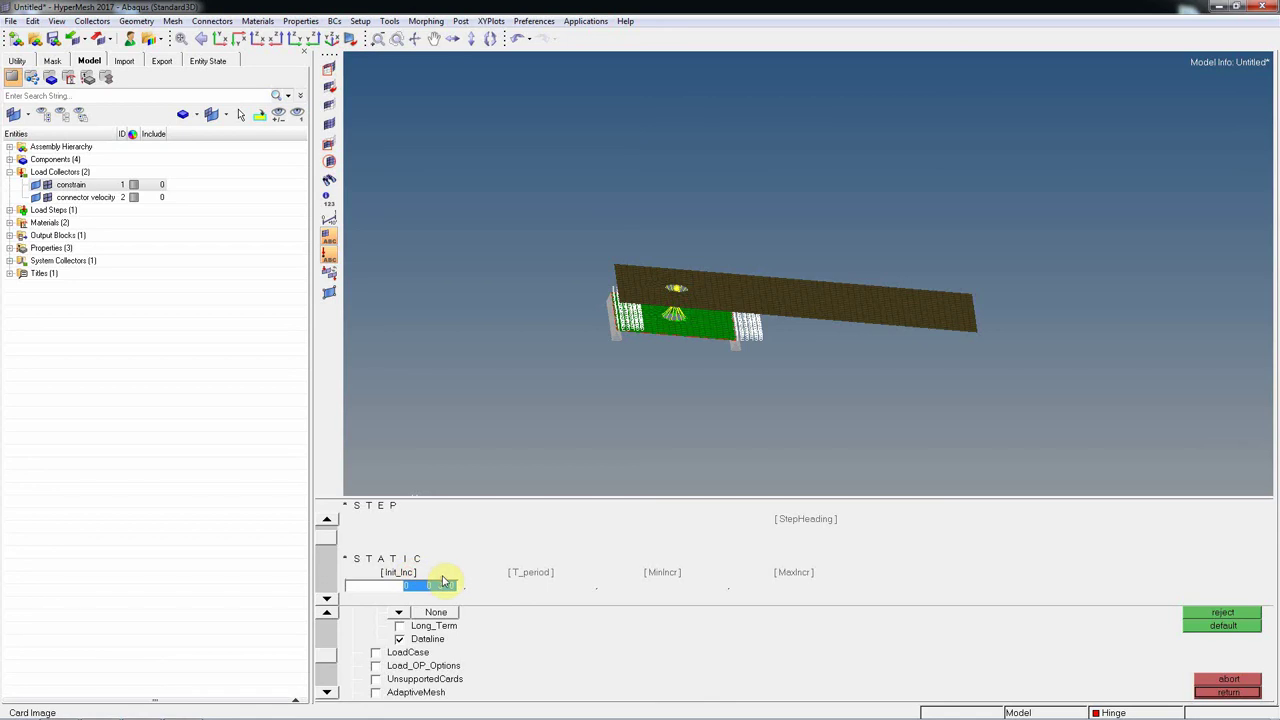
{"action": "key", "text": "BackSpace"}
{"action": "left_click", "coordinate": [522, 581]}
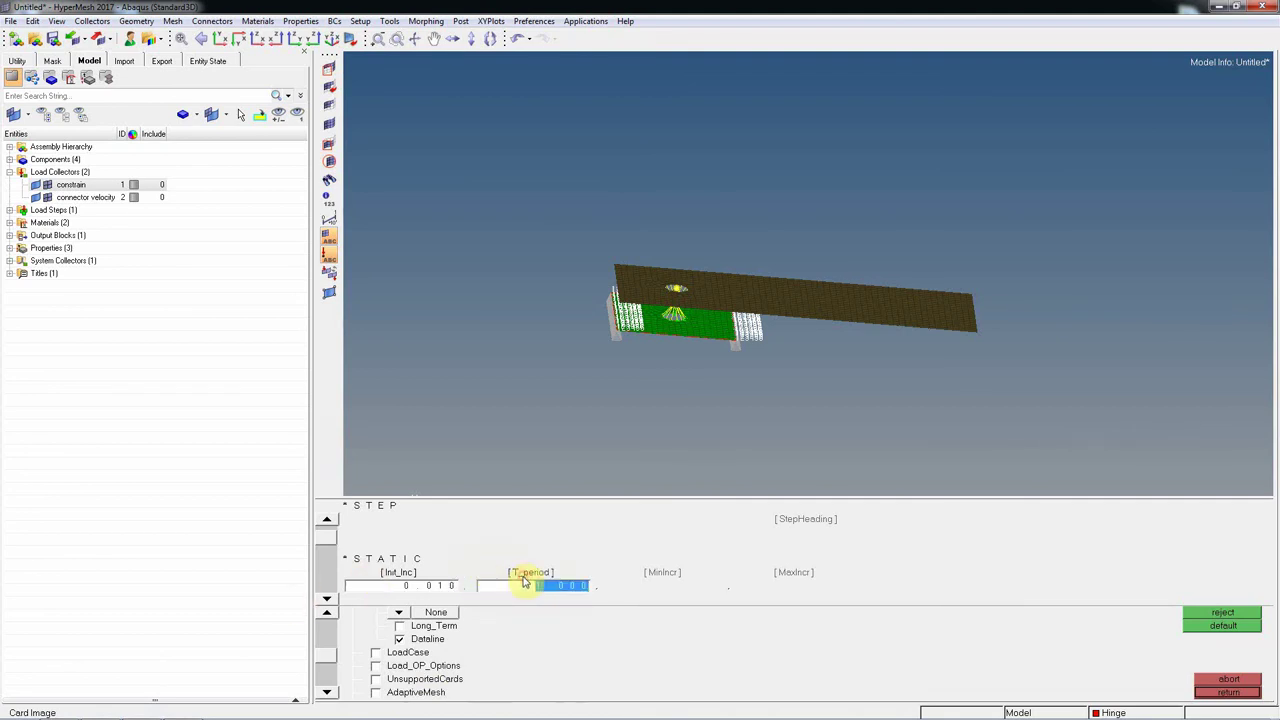
{"action": "left_click", "coordinate": [663, 572]}
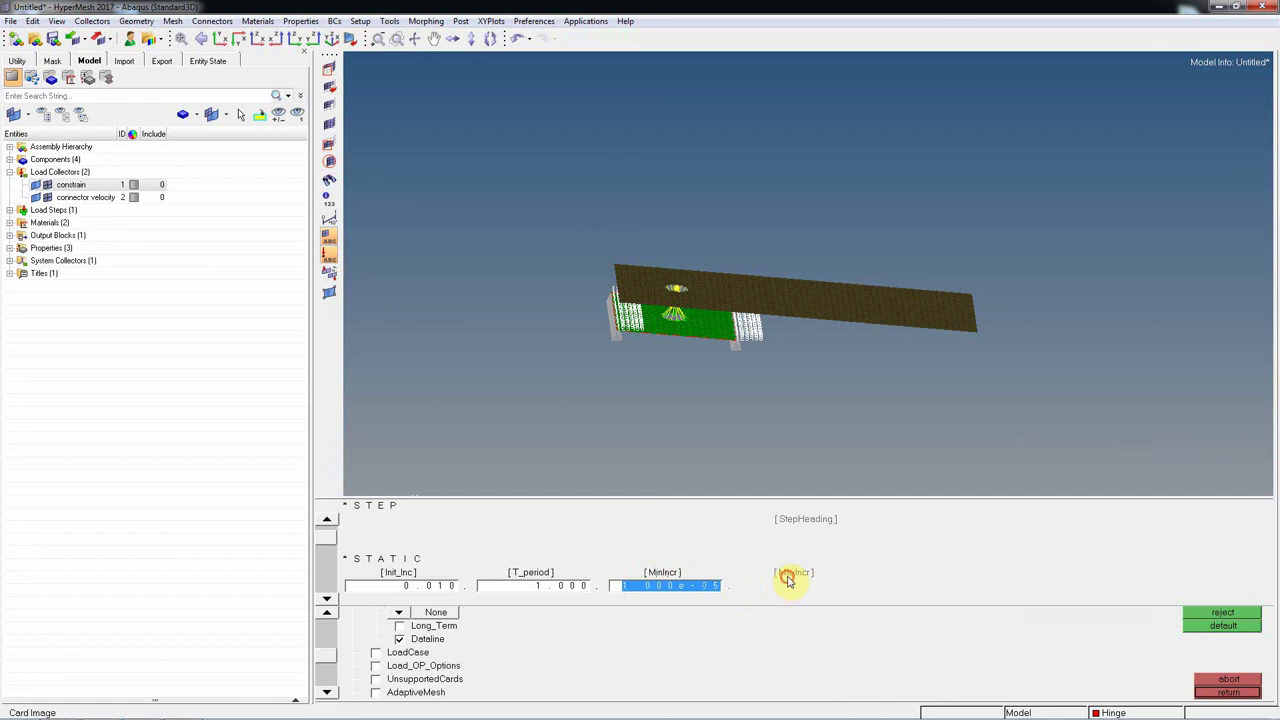
{"action": "left_click", "coordinate": [788, 576]}
{"action": "left_click", "coordinate": [658, 636]}
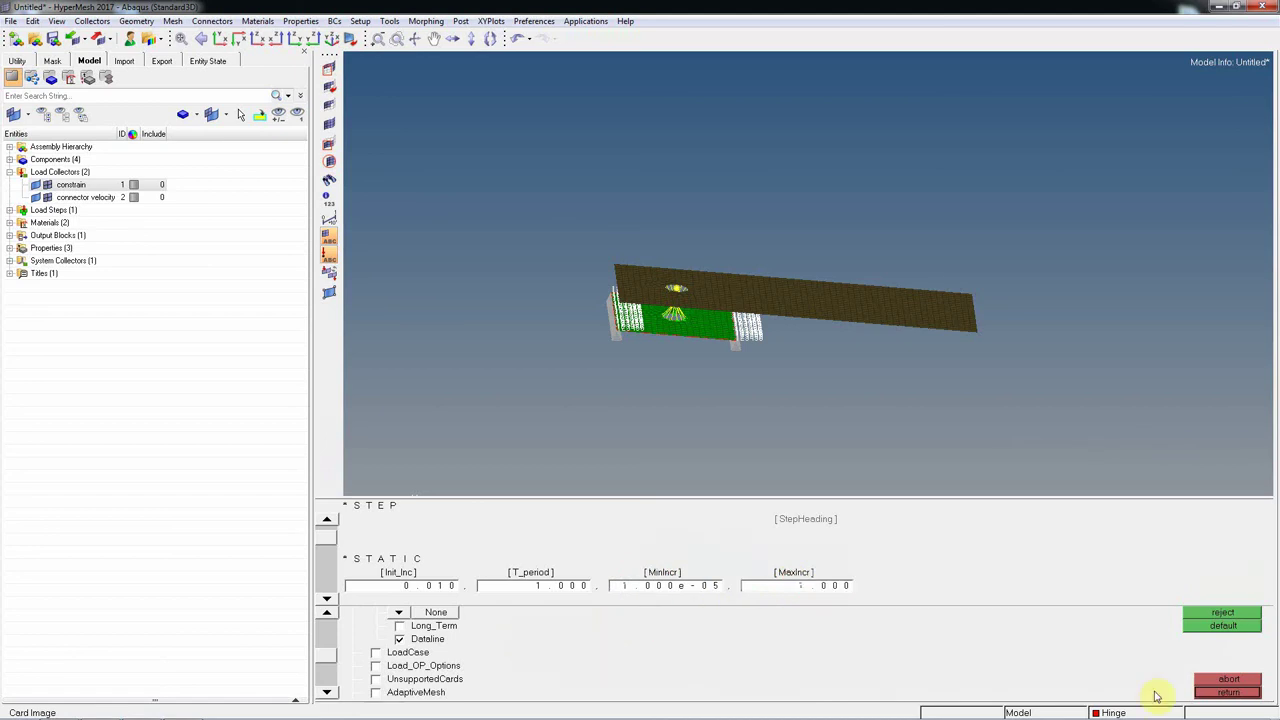
{"action": "left_click", "coordinate": [1228, 692]}
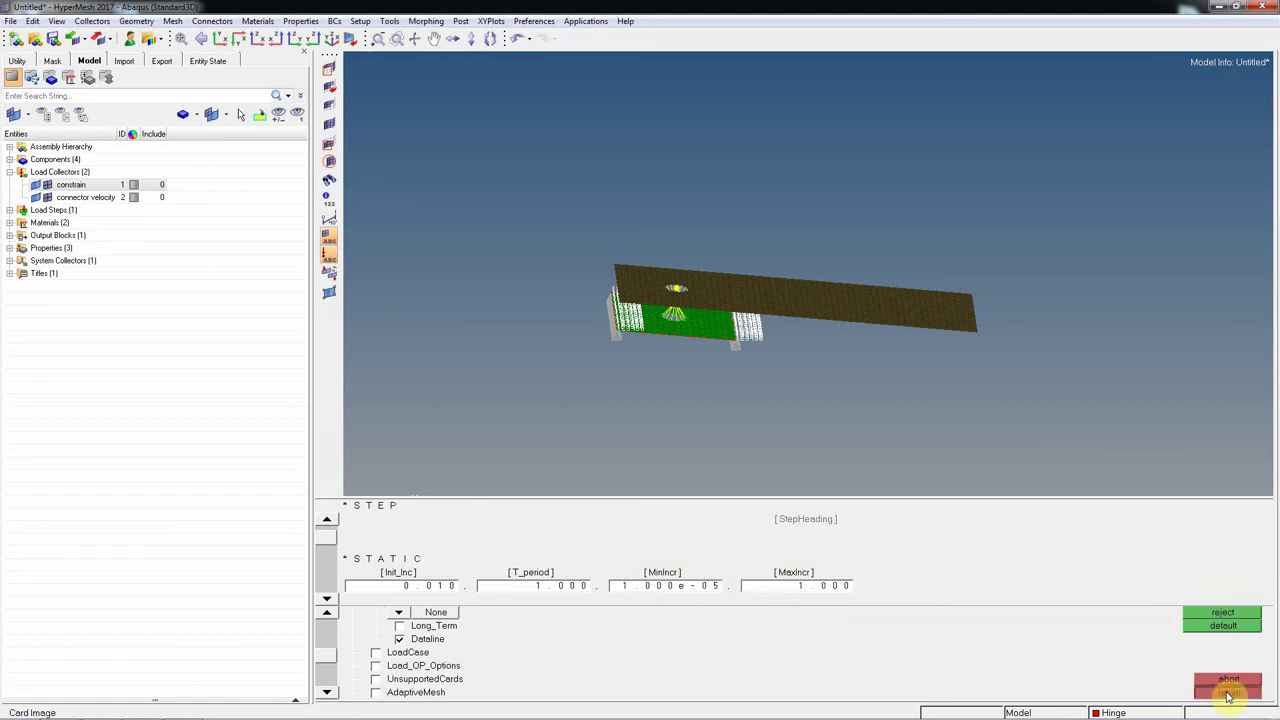
{"action": "left_click", "coordinate": [1228, 692]}
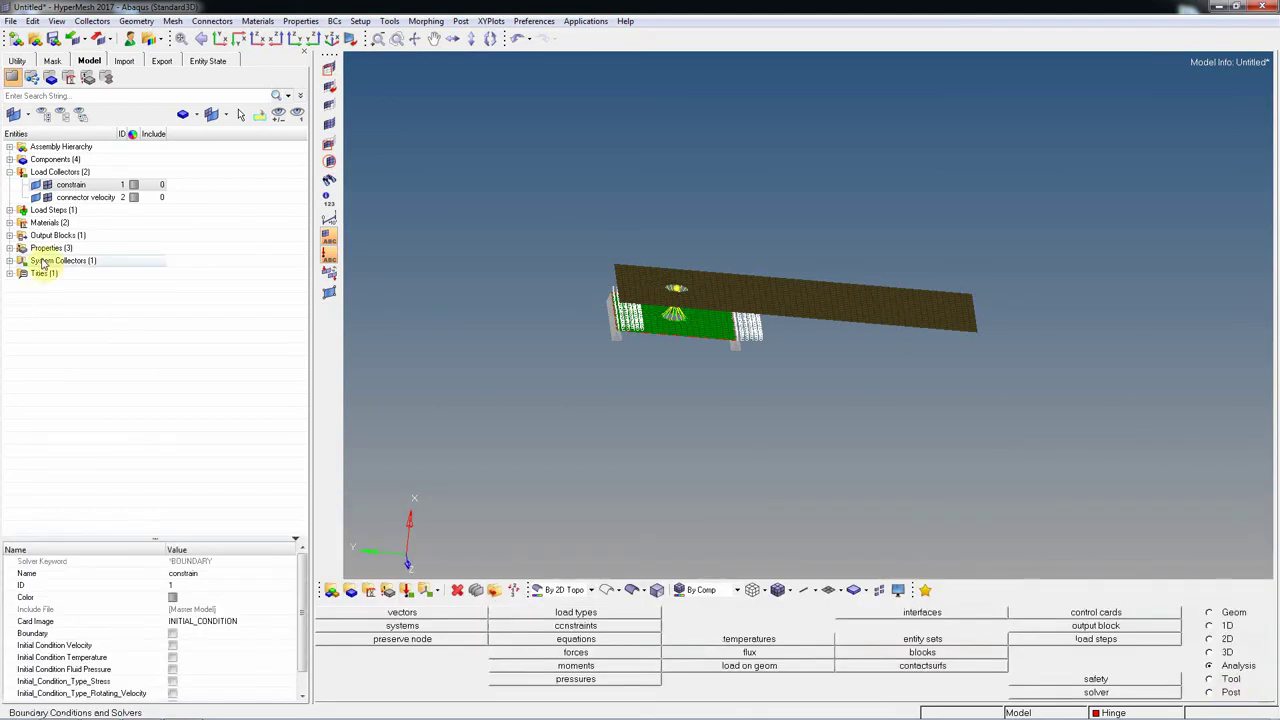
- Inspect the properties of the constrain load collector and the static load step
{"action": "left_click", "coordinate": [70, 184]}
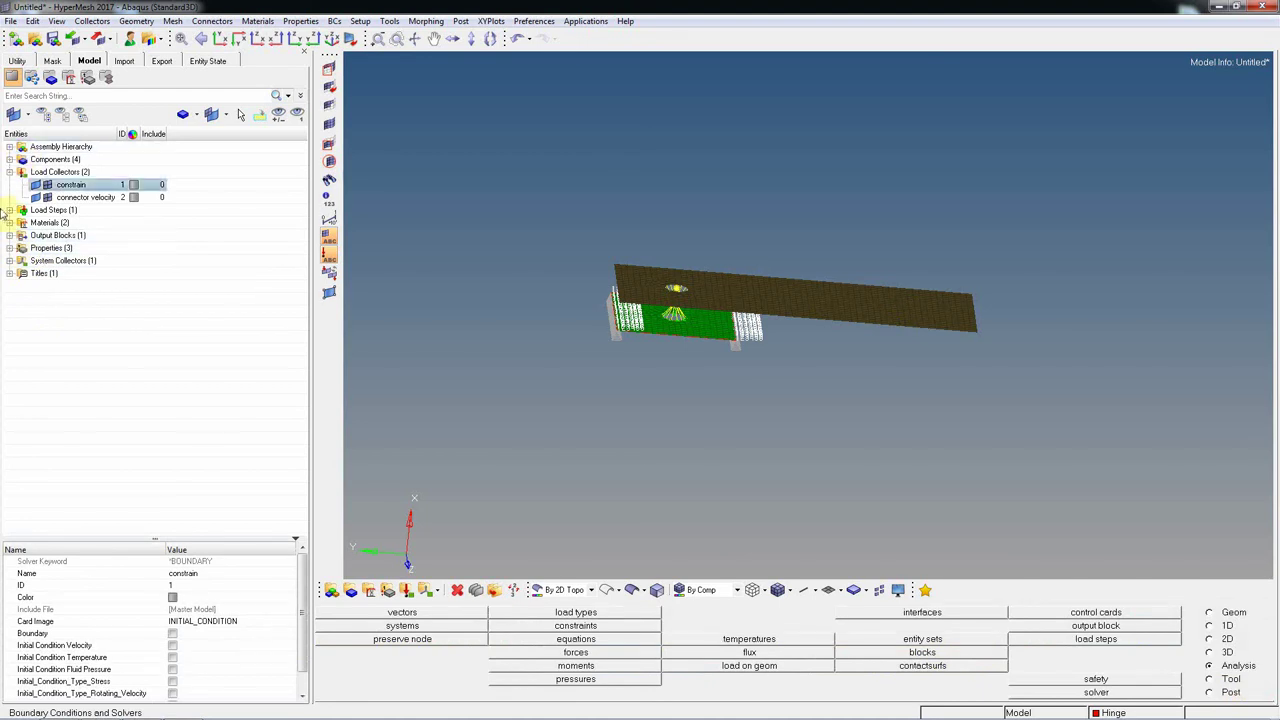
{"action": "left_click", "coordinate": [9, 210]}
{"action": "left_click", "coordinate": [52, 222]}
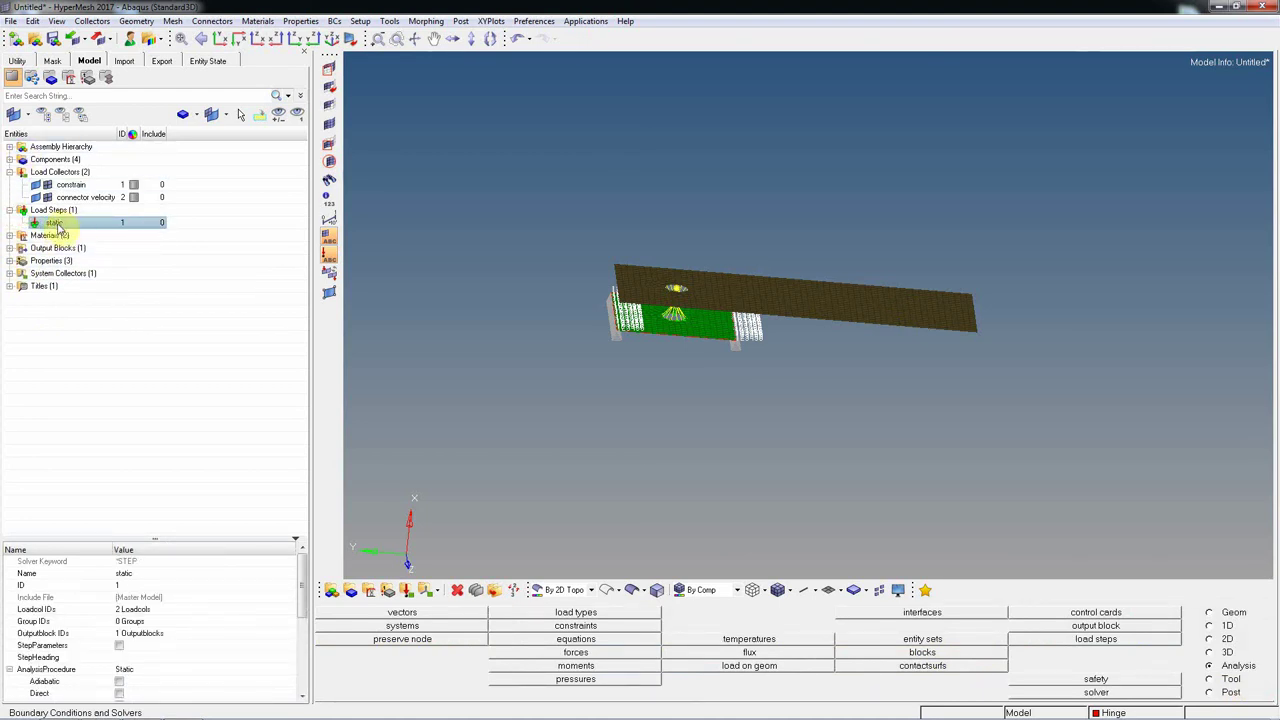
- Review the full property list of the static load step and the active and export states of the model entities
{"action": "left_click_drag", "start_coordinate": [157, 536], "coordinate": [168, 395]}
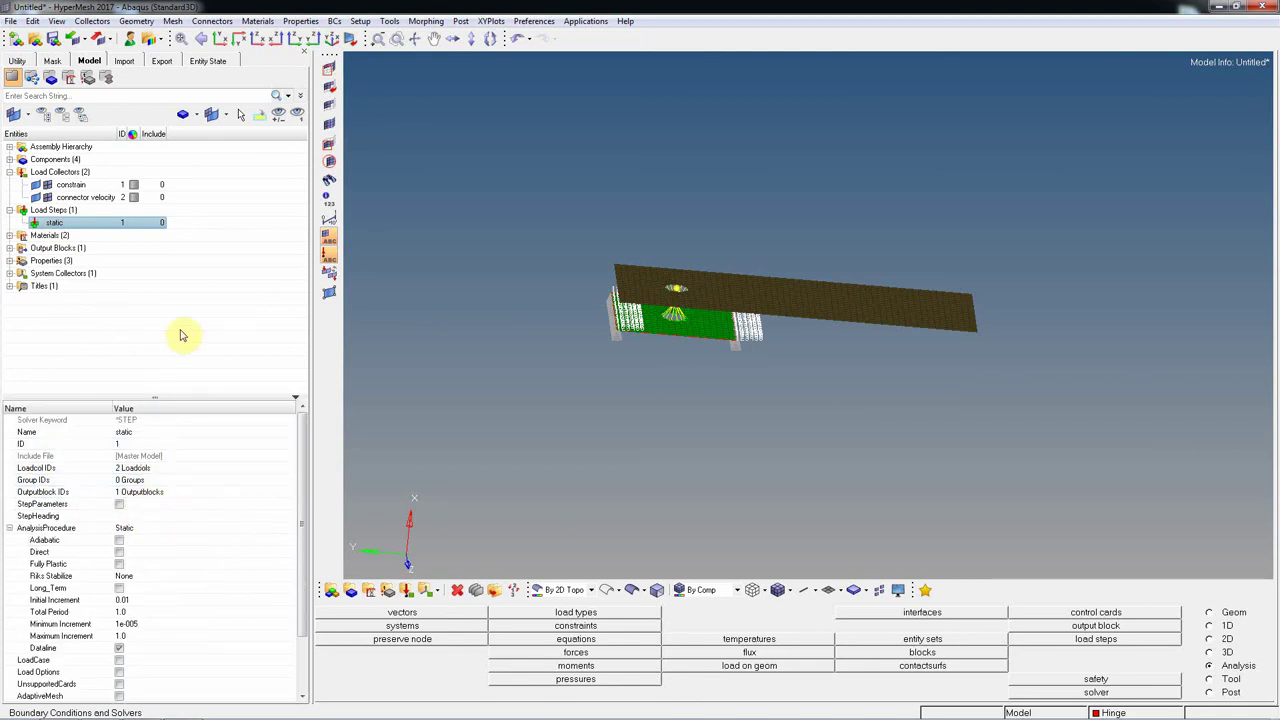
{"action": "left_click", "coordinate": [209, 61]}
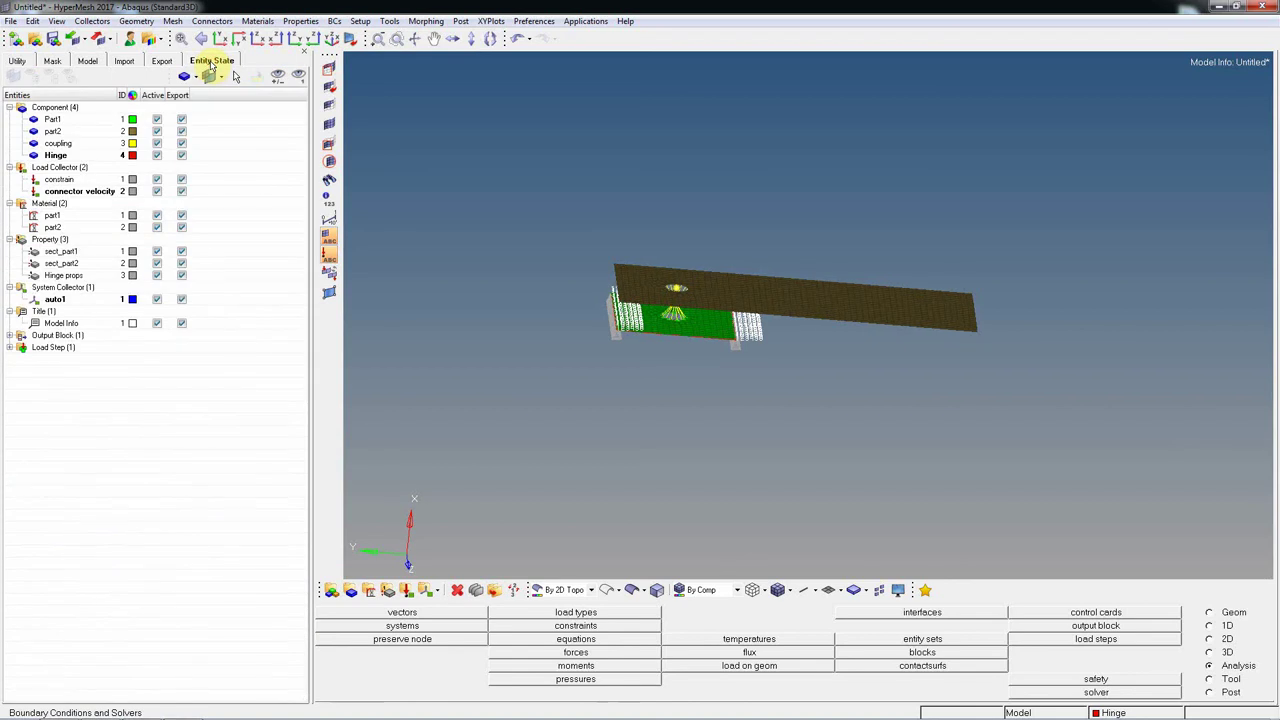
- Export the whole model with the Abaqus Standard3D template to Hinge.inp in the Hinge folder, overwriting the existing file
{"action": "left_click", "coordinate": [99, 39]}
{"action": "left_click", "coordinate": [300, 160]}
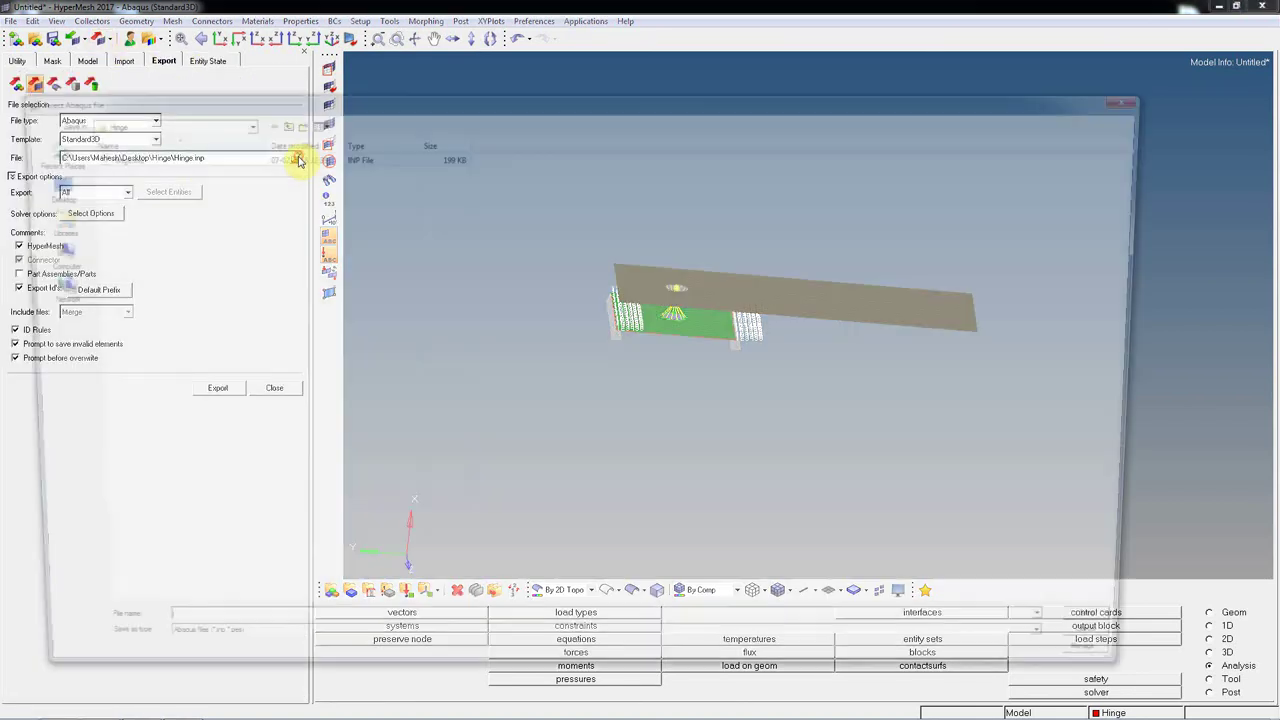
{"action": "left_click", "coordinate": [103, 155]}
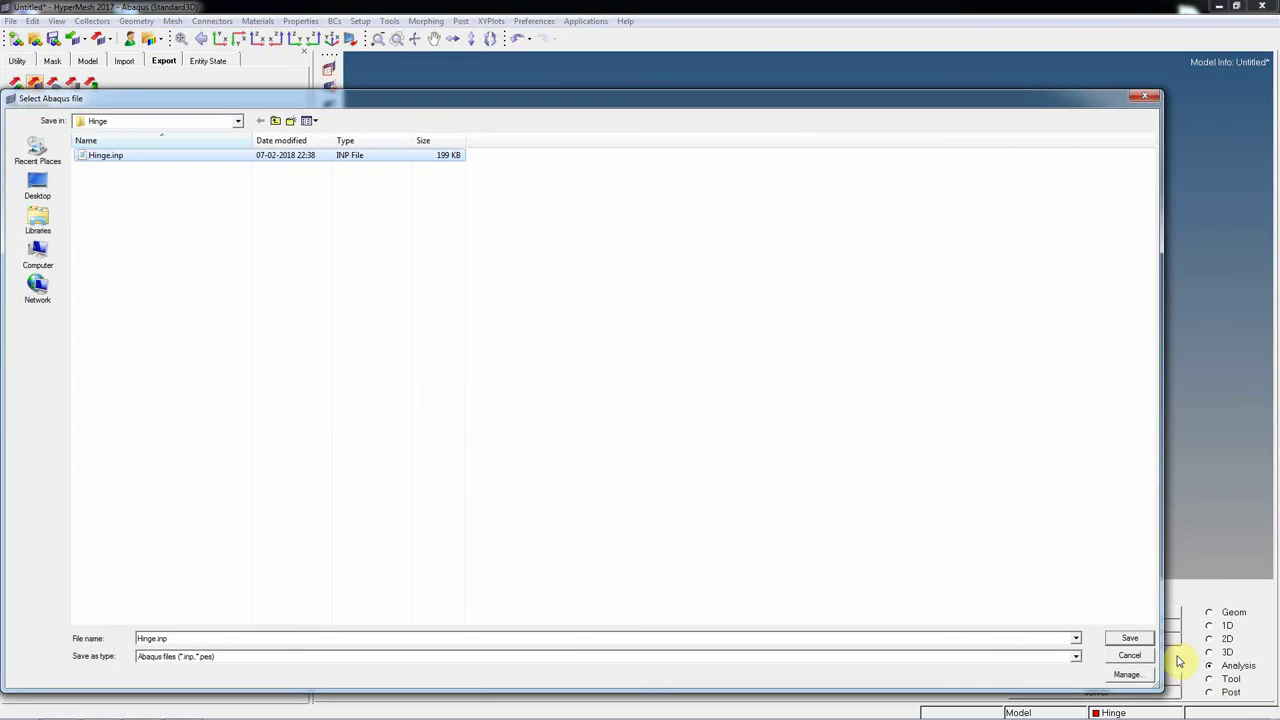
{"action": "left_click", "coordinate": [1130, 638]}
{"action": "left_click", "coordinate": [672, 371]}
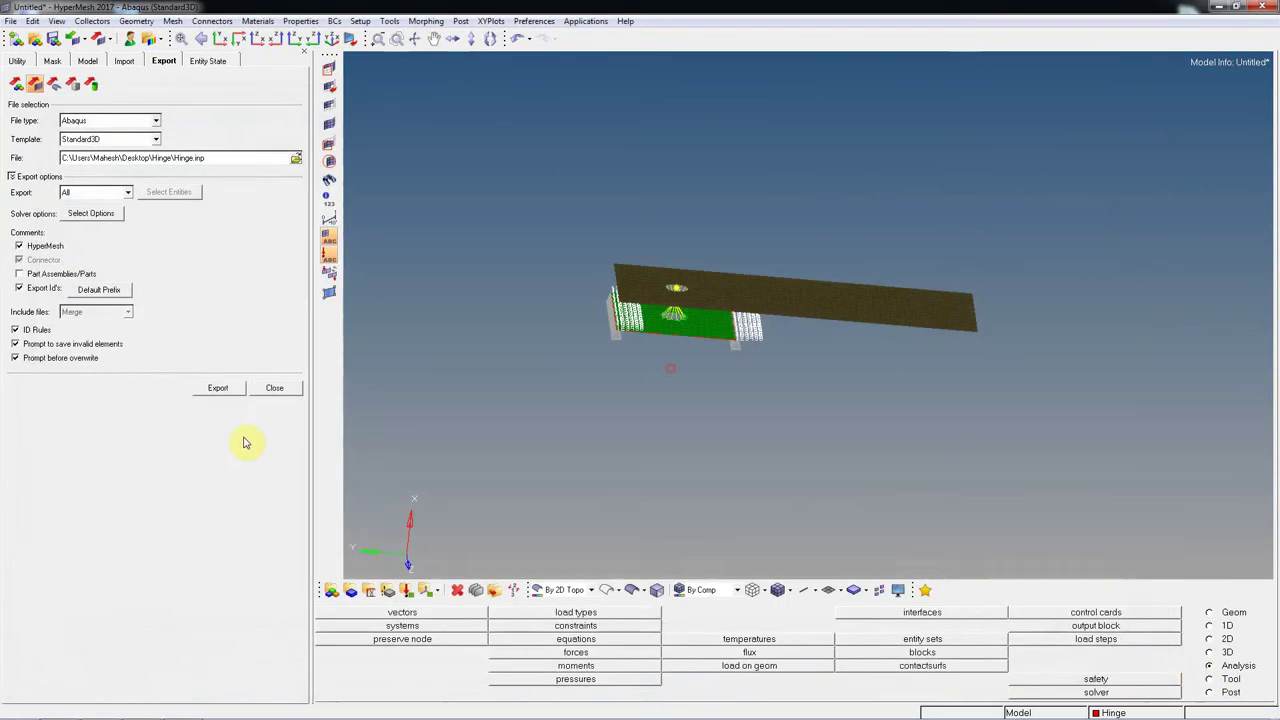
{"action": "left_click", "coordinate": [218, 390]}
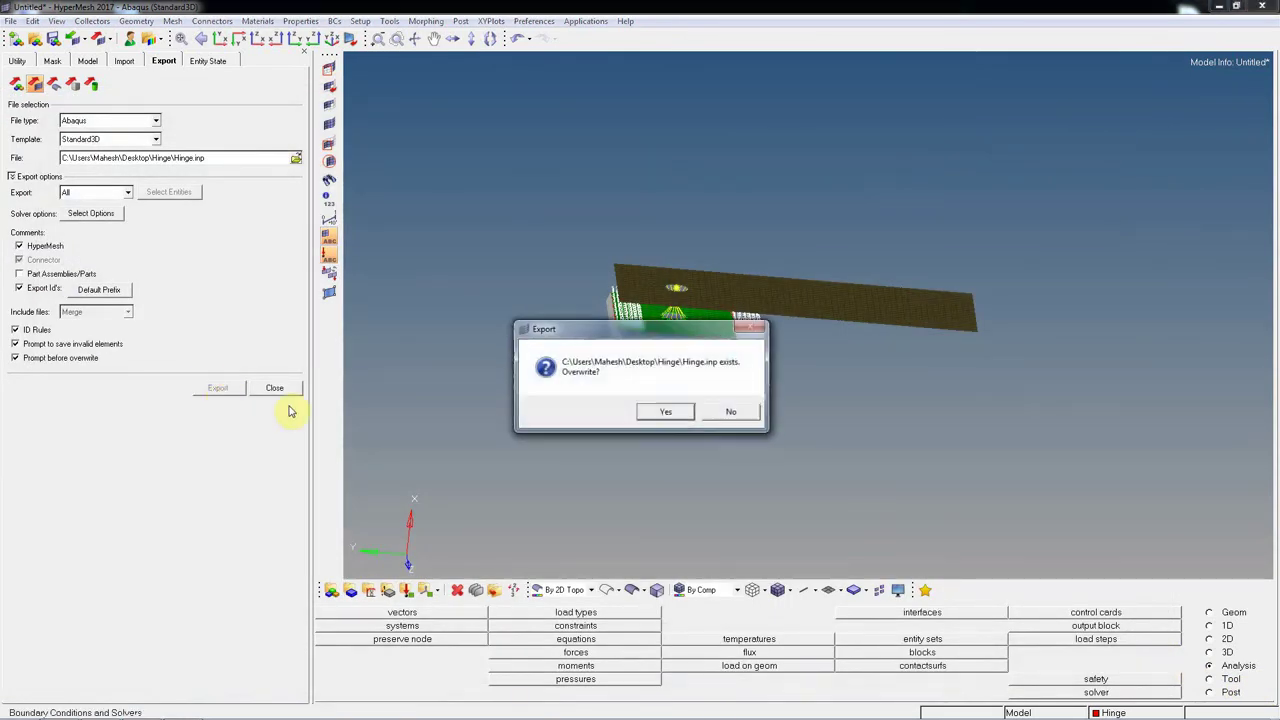
{"action": "left_click", "coordinate": [668, 408]}
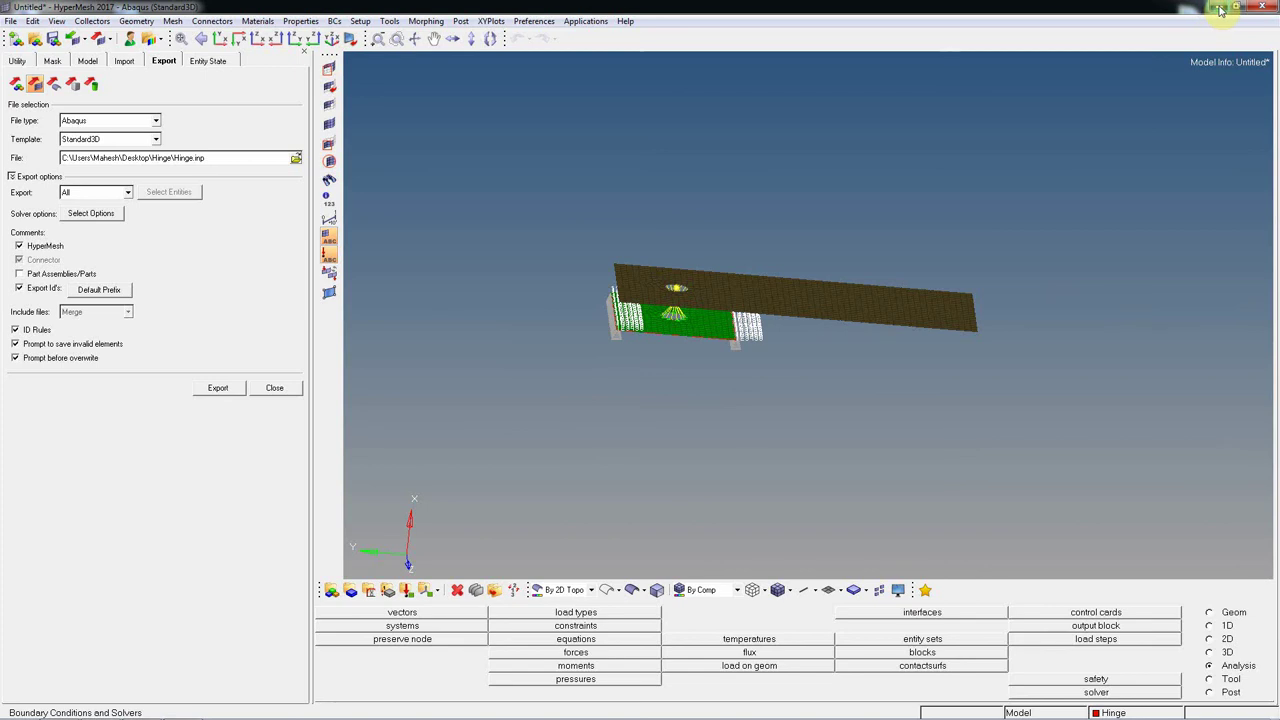
- Switch to HyperView and animate the hinge's displacement contour, examining the plate's rotation from an oblique angle
{"action": "left_click", "coordinate": [1220, 10]}
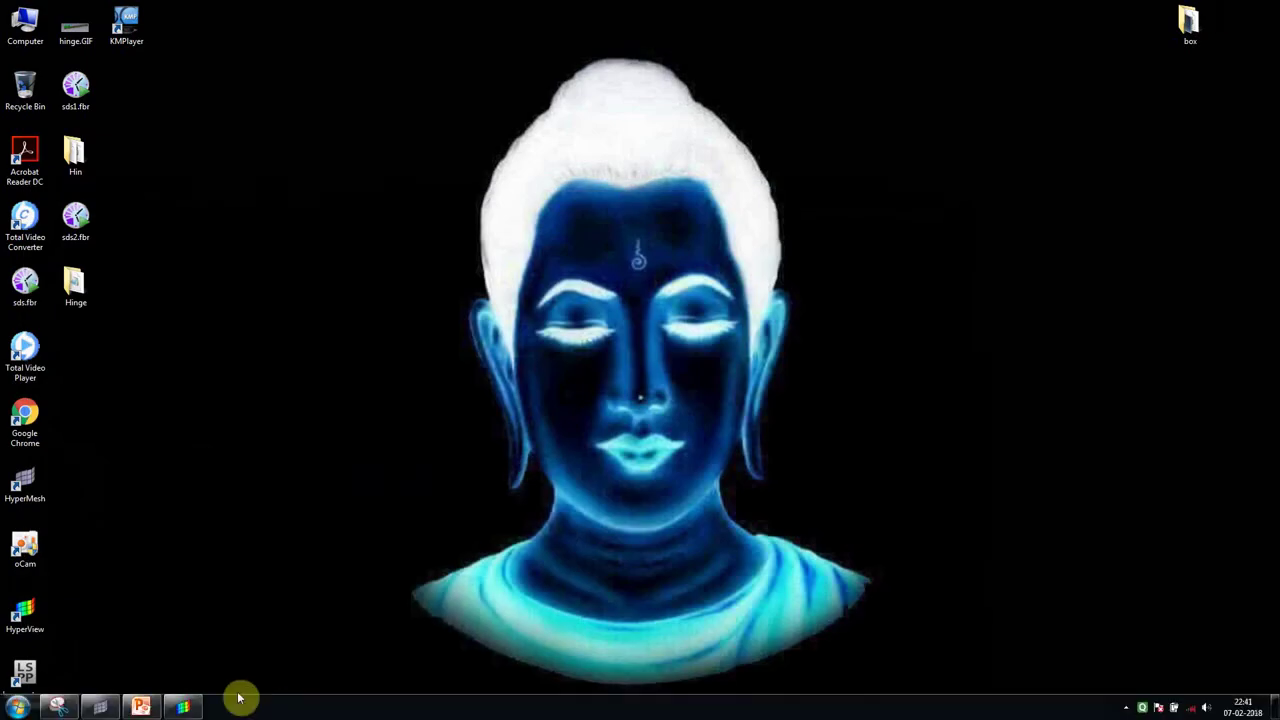
{"action": "left_click", "coordinate": [180, 707]}
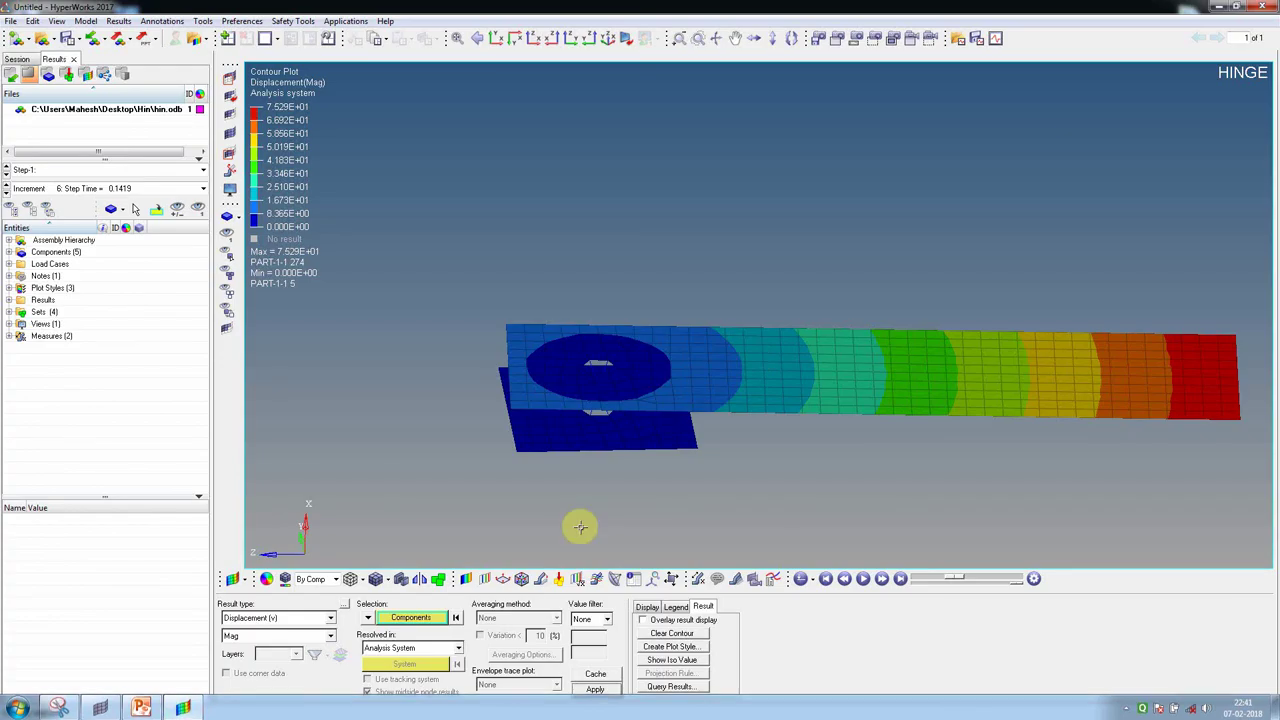
{"action": "left_click", "coordinate": [862, 579]}
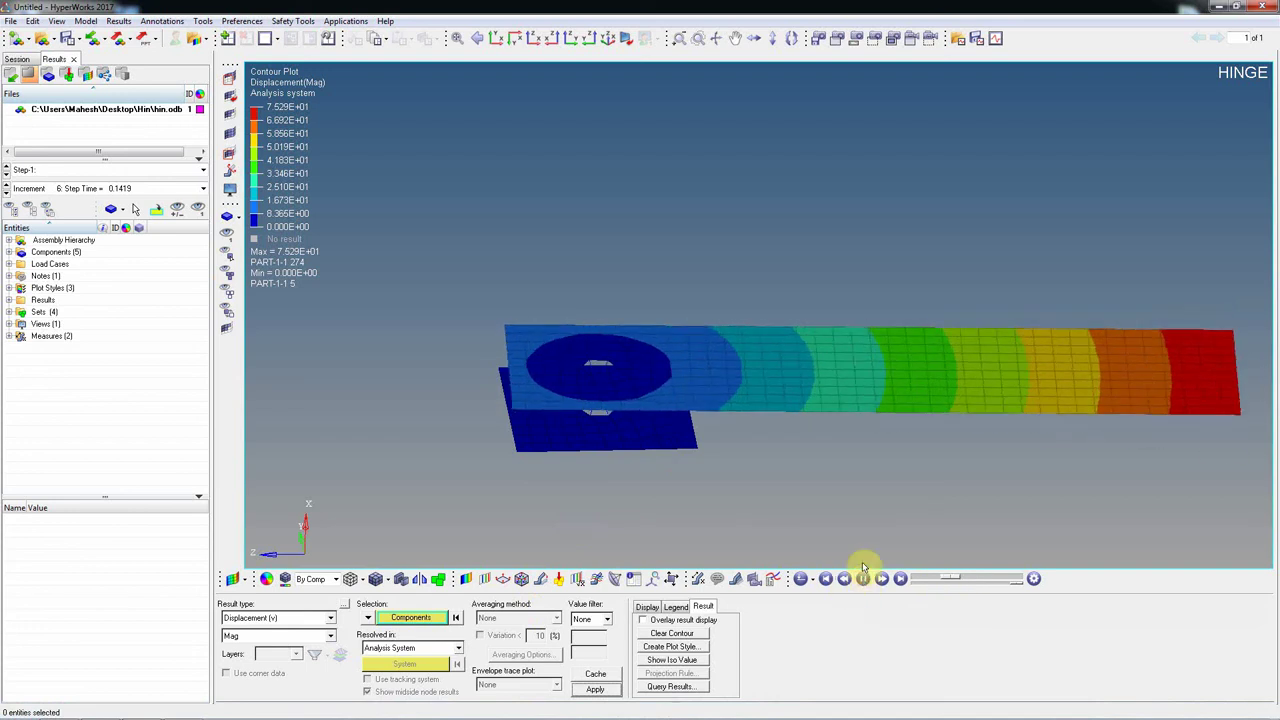
{"action": "left_click_drag", "start_coordinate": [686, 406], "coordinate": [585, 343], "text": "ctrl"}
{"action": "left_click_drag", "start_coordinate": [739, 356], "coordinate": [612, 470], "text": "ctrl"}
- Look through the available result types and contour the reaction force magnitude on the animated hinge model
{"action": "left_click", "coordinate": [295, 618]}
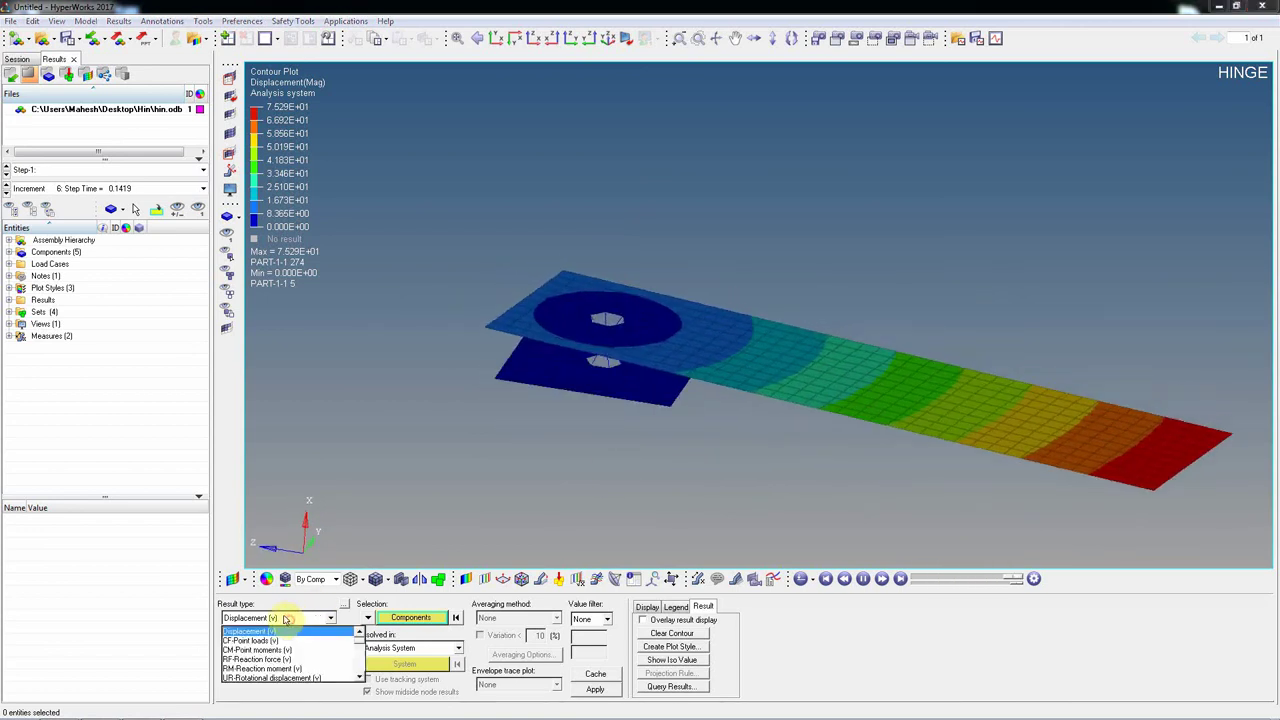
{"action": "scroll", "coordinate": [265, 680], "scroll_direction": "down", "scroll_amount": 2}
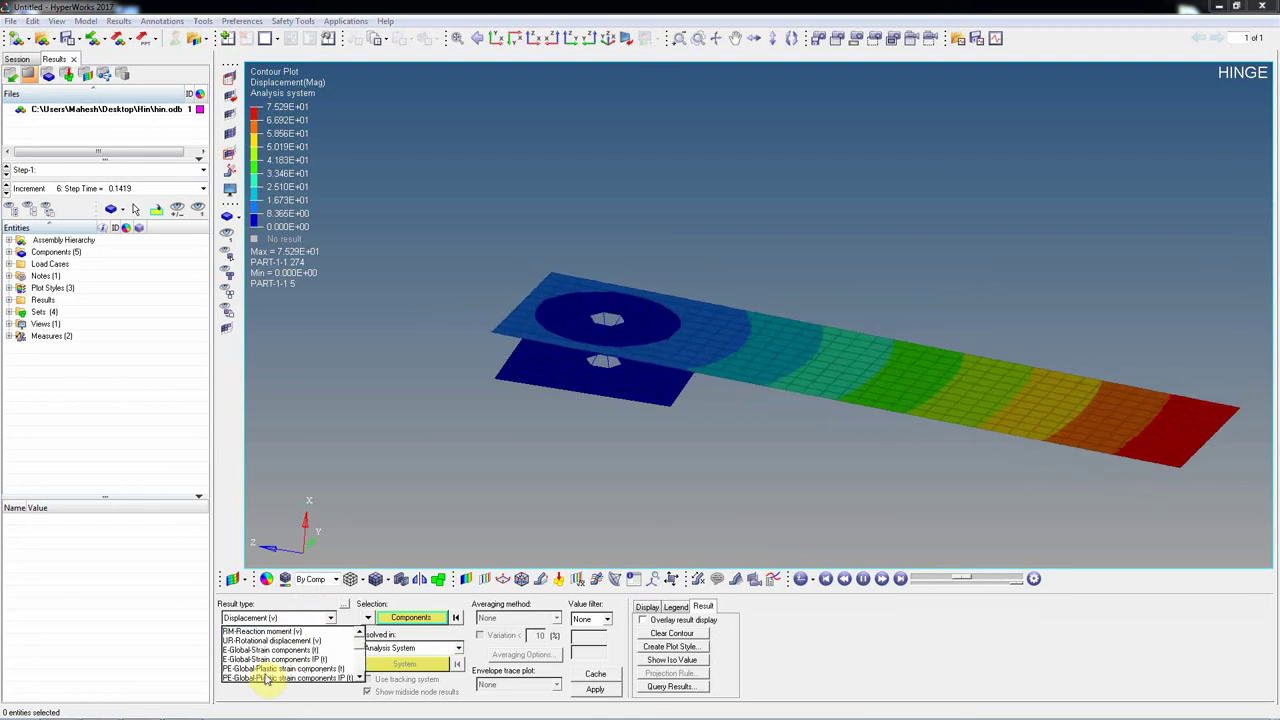
{"action": "scroll", "coordinate": [268, 678], "scroll_direction": "up", "scroll_amount": 2}
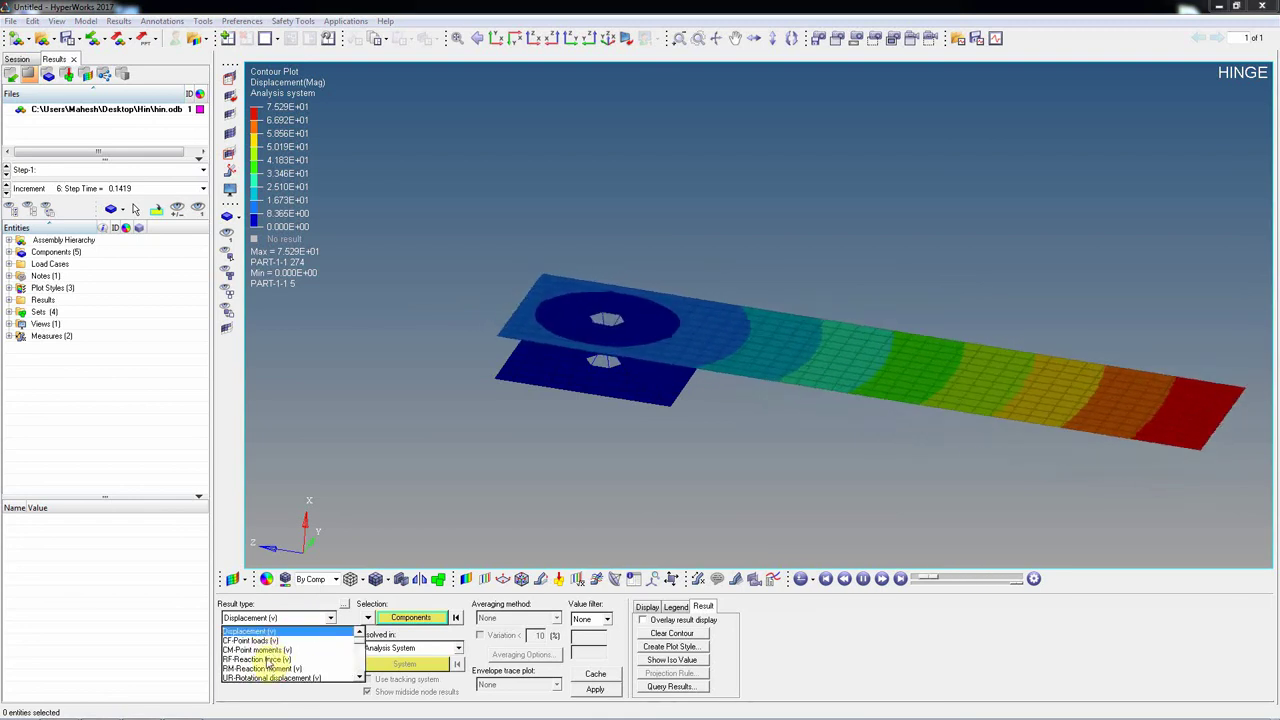
{"action": "left_click", "coordinate": [262, 650]}
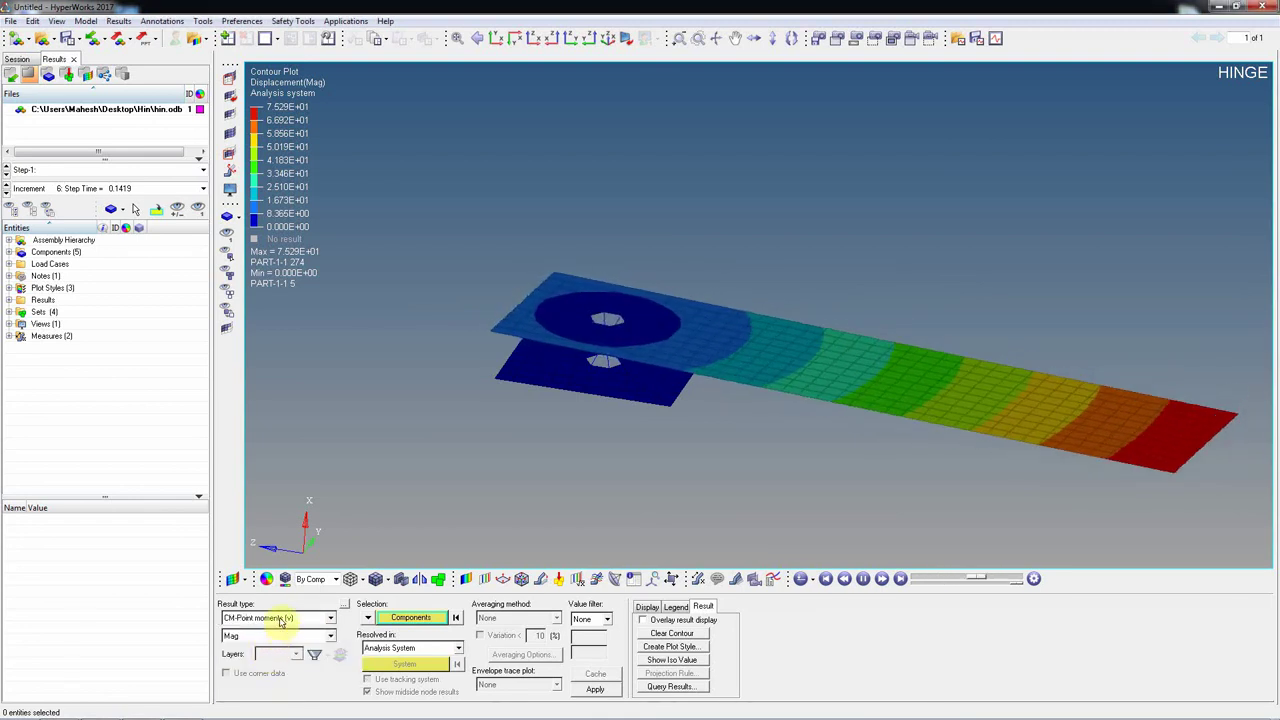
{"action": "left_click", "coordinate": [283, 619]}
{"action": "left_click", "coordinate": [268, 660]}
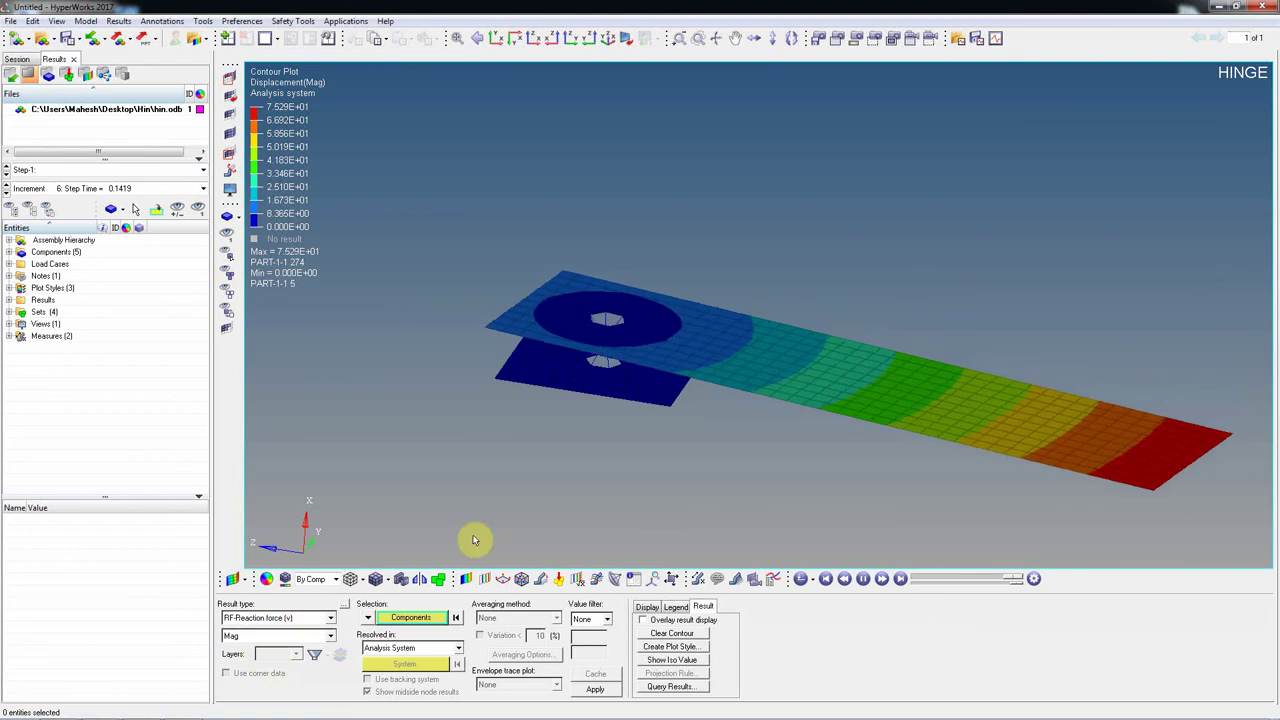
{"action": "left_click", "coordinate": [595, 689]}
{"action": "left_click_drag", "start_coordinate": [666, 423], "coordinate": [680, 373], "text": "ctrl"}
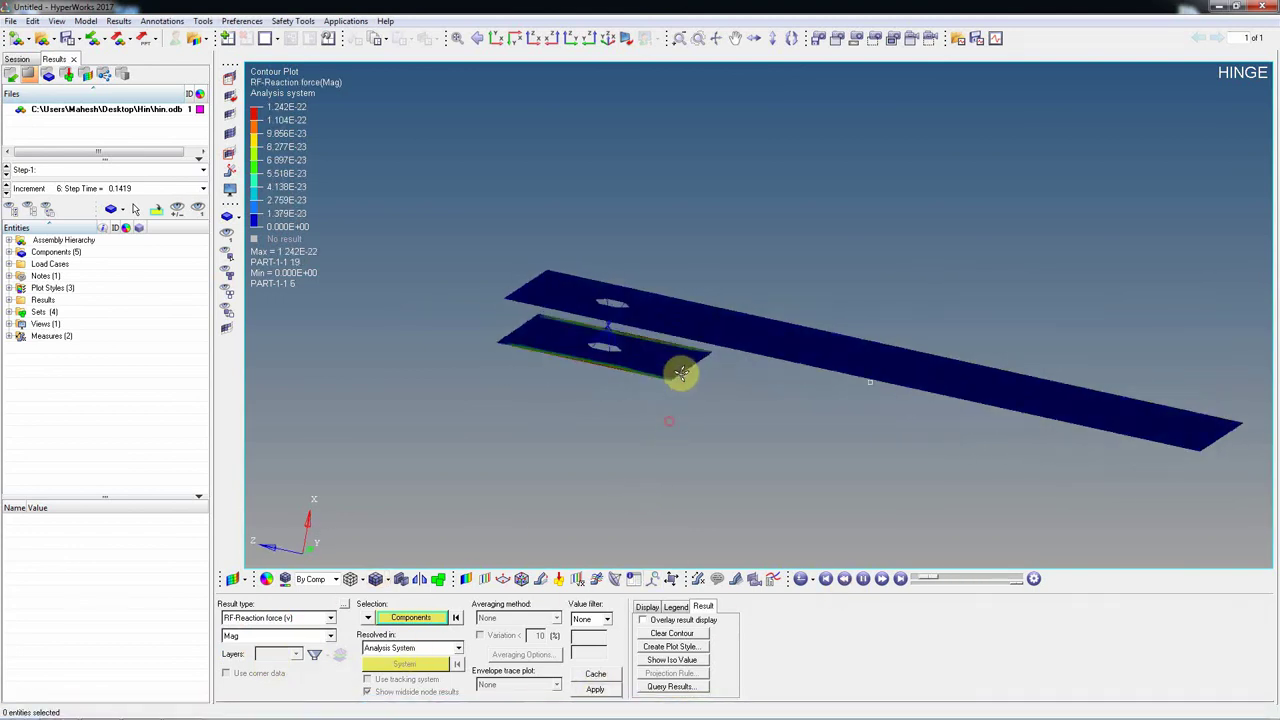
- Contour the von Mises global stress components with the Max layer on the hinge model
{"action": "left_click", "coordinate": [283, 618]}
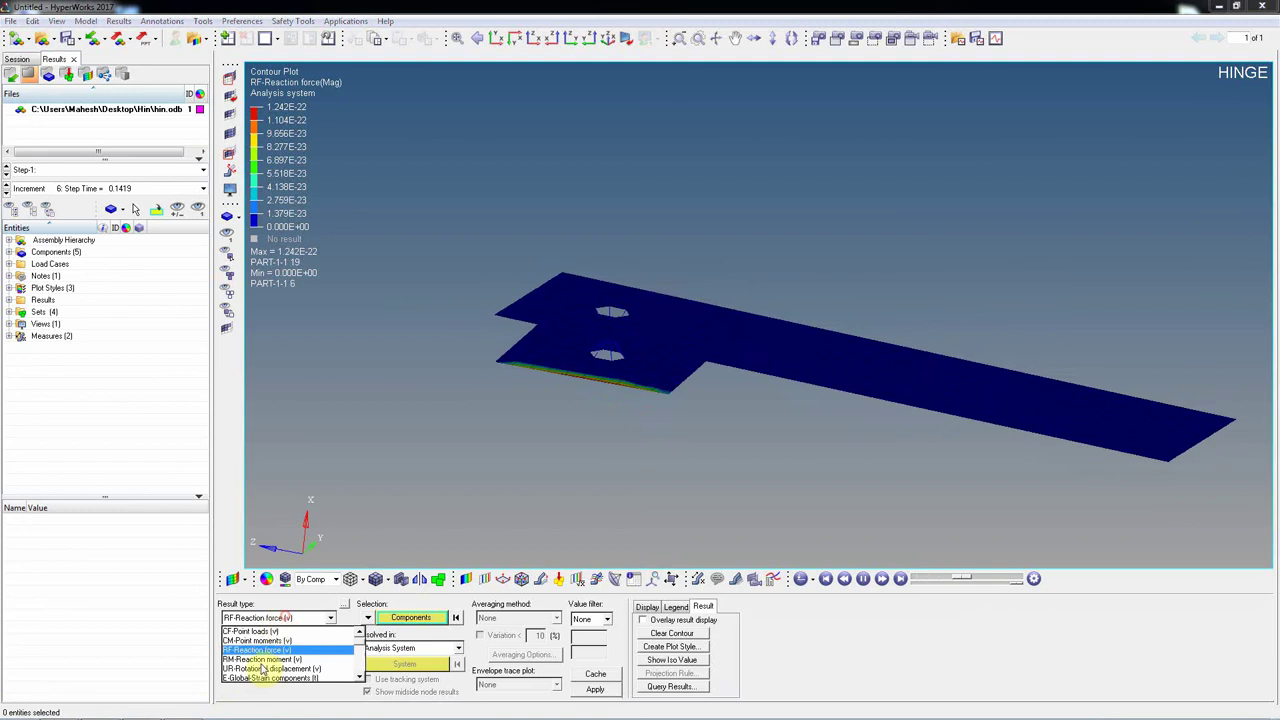
{"action": "left_click", "coordinate": [257, 678]}
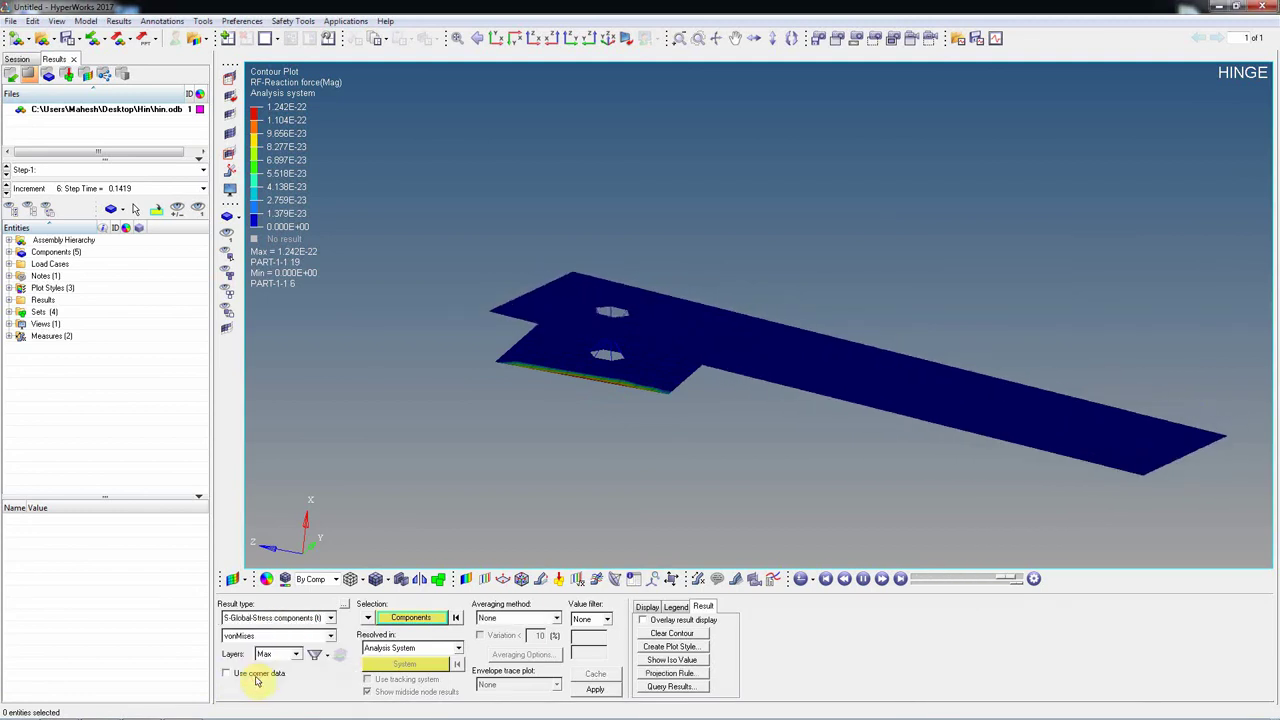
{"action": "left_click", "coordinate": [595, 689]}
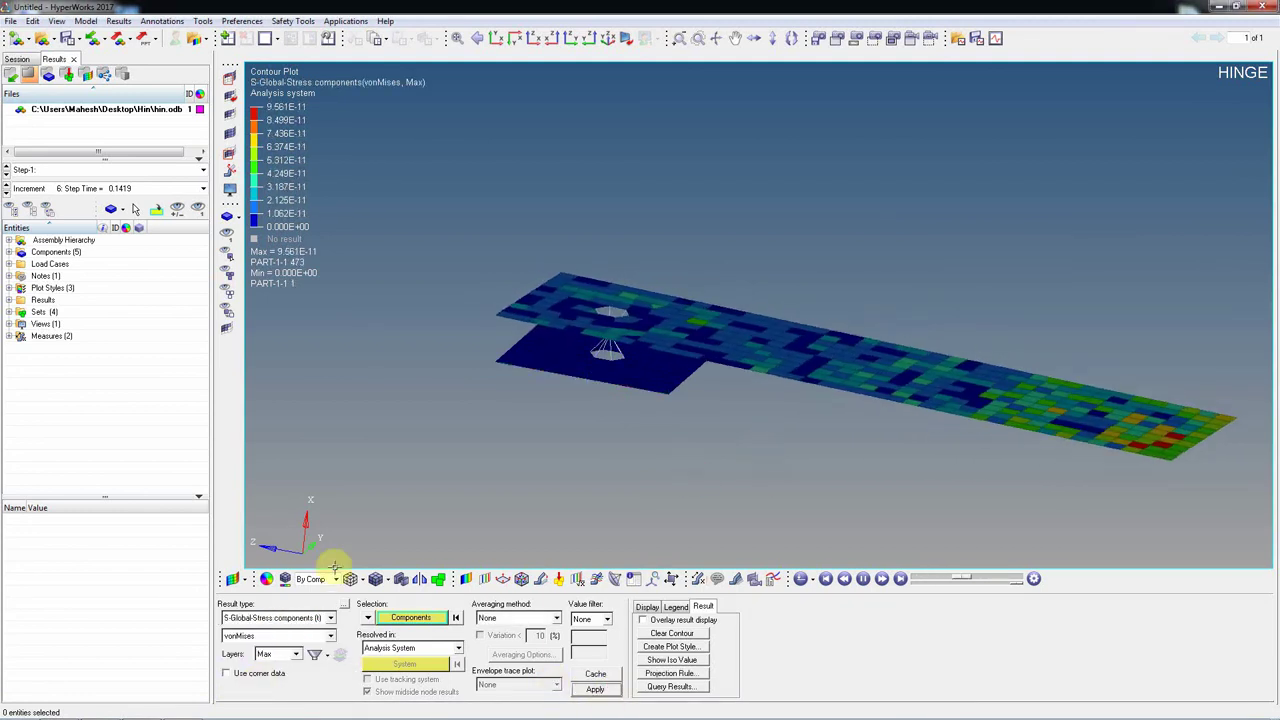